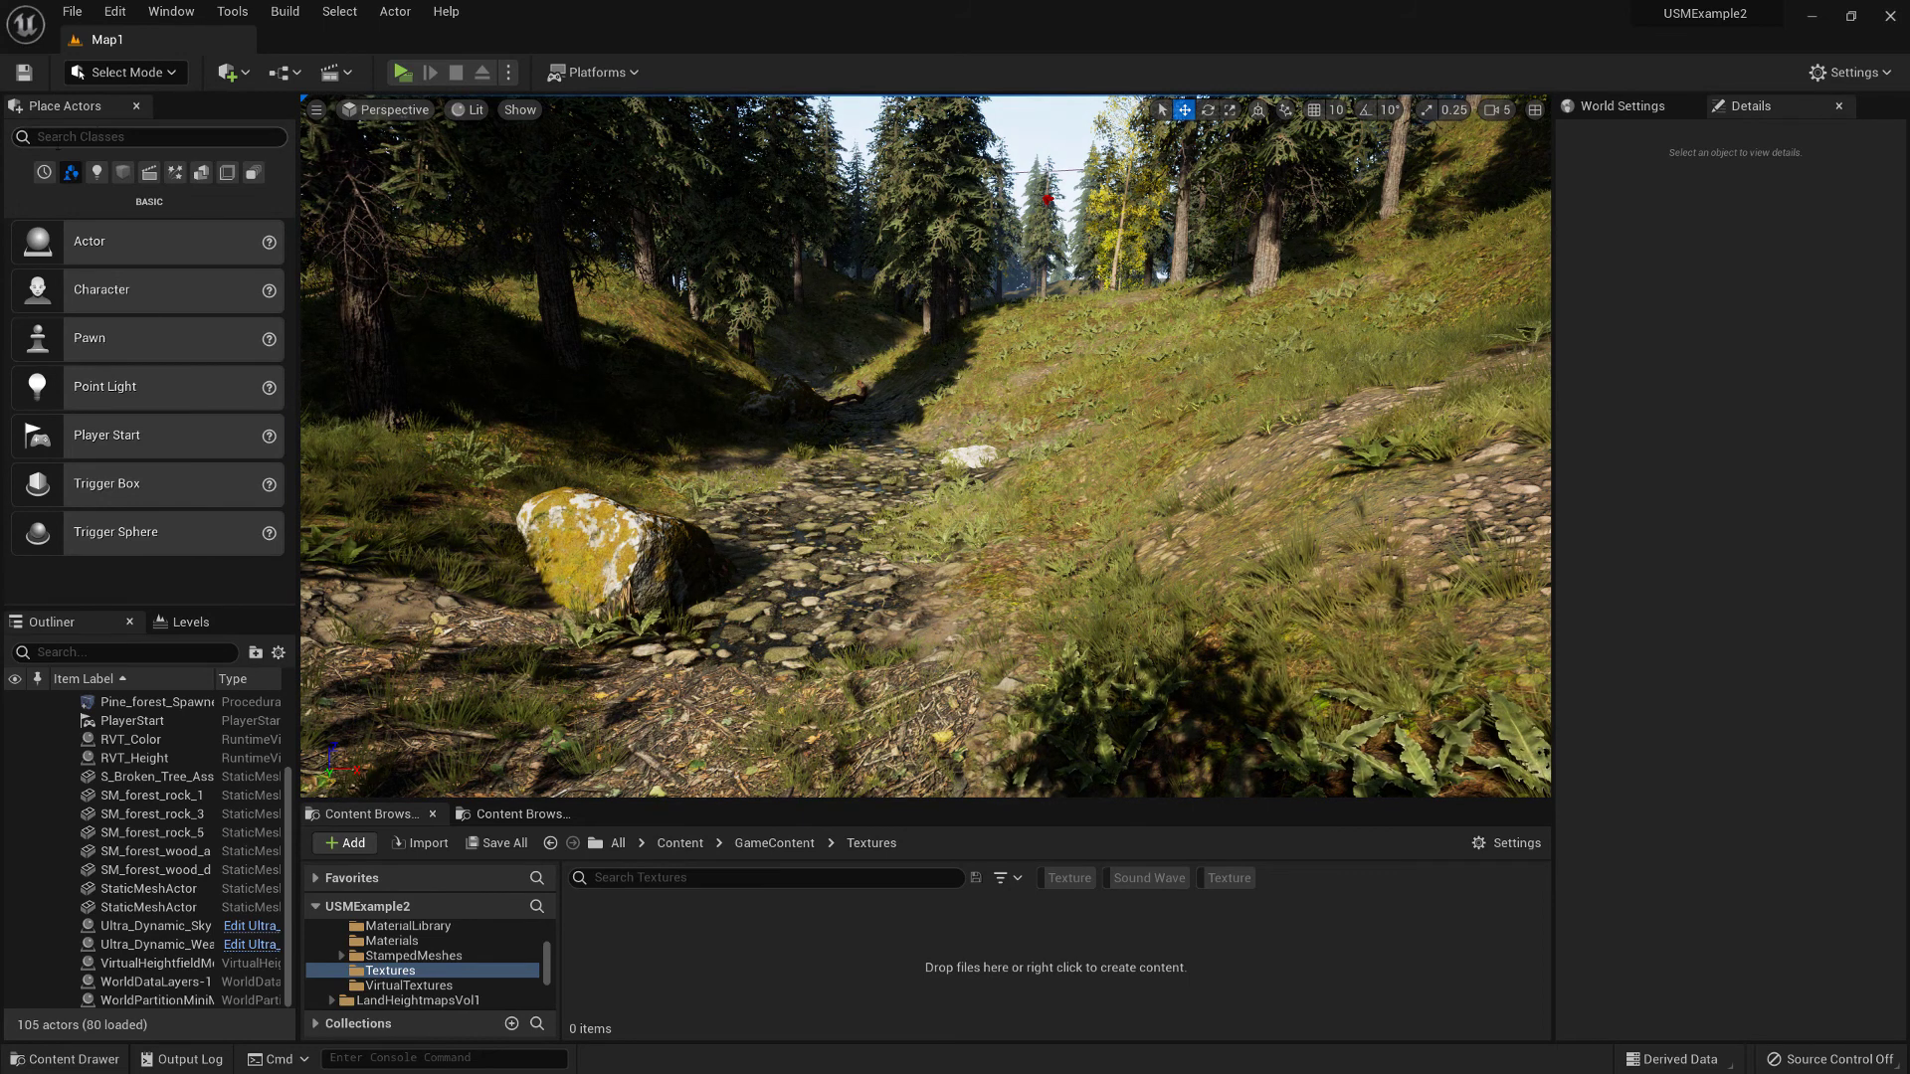
Find the USurface Mesh Grid actor by searching "usurf" and place it over the stony valley path
left_click(148, 136)
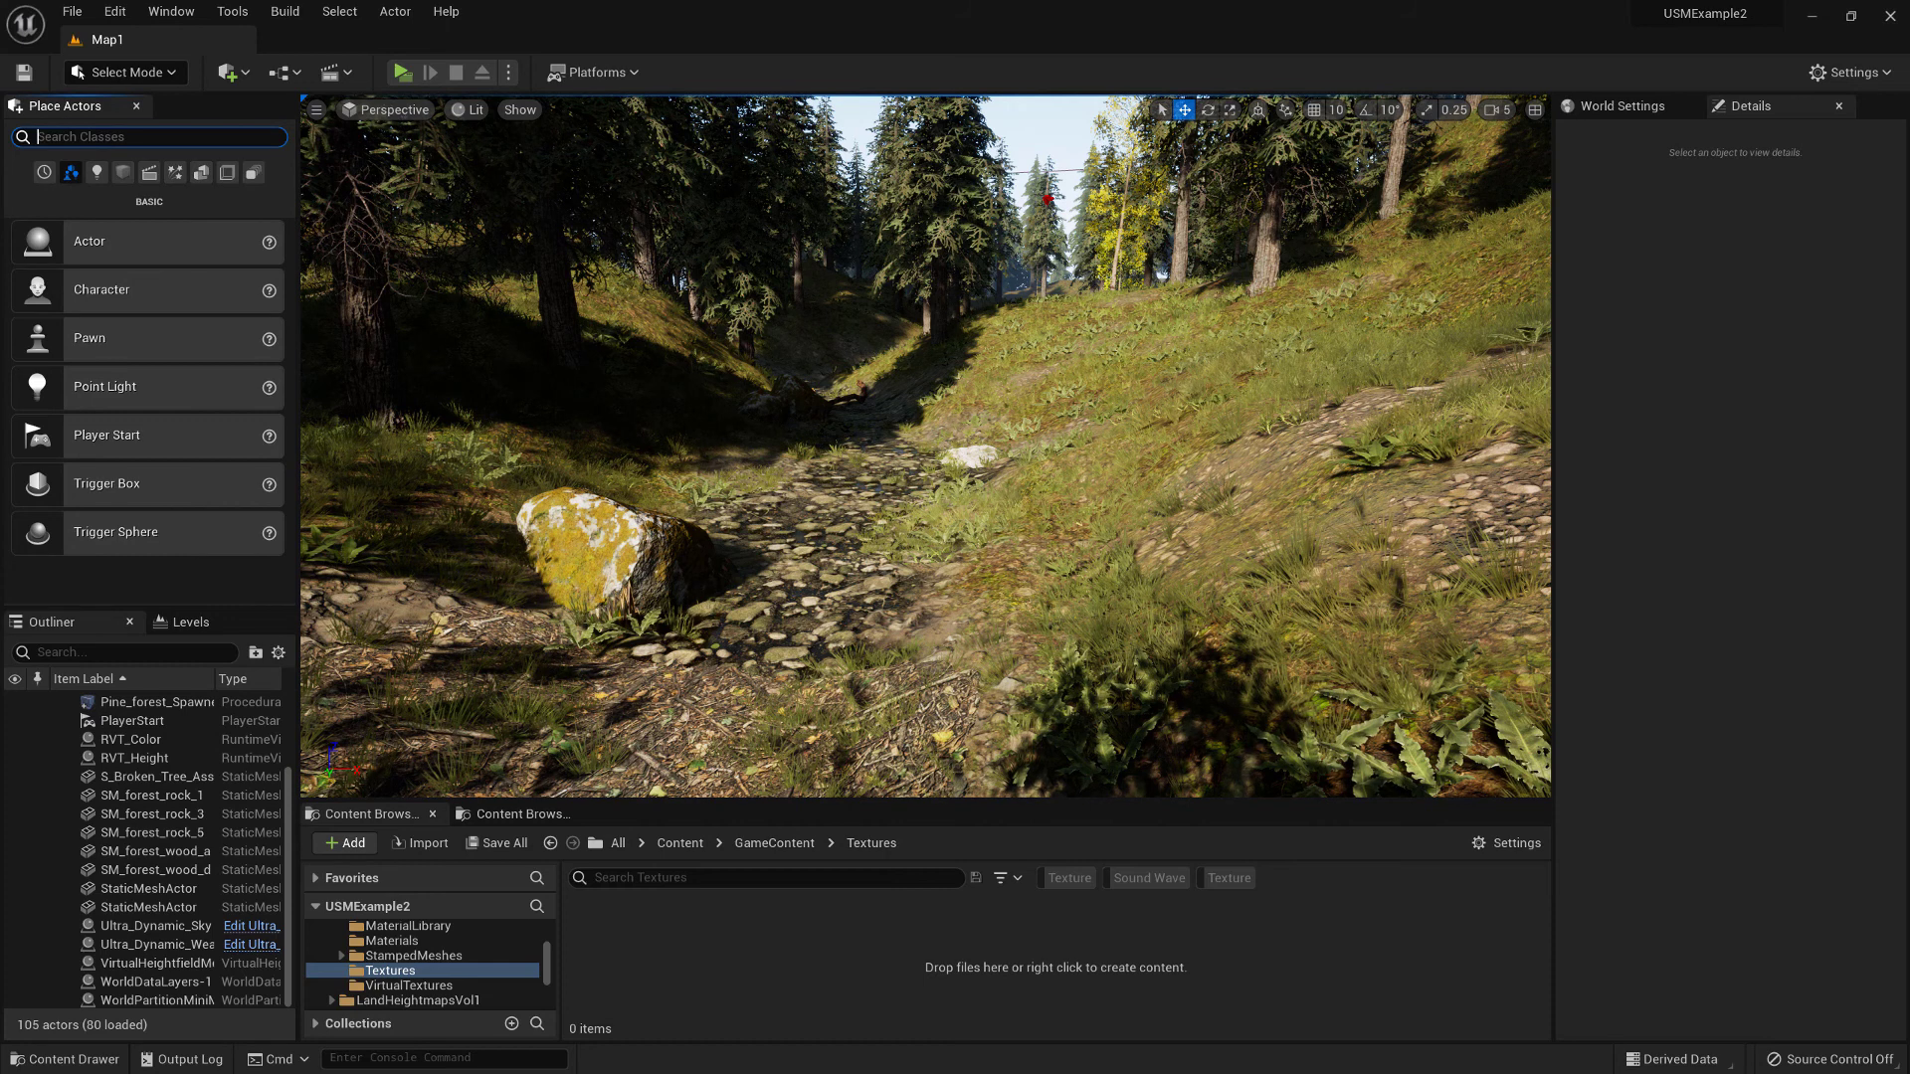
type("usurf")
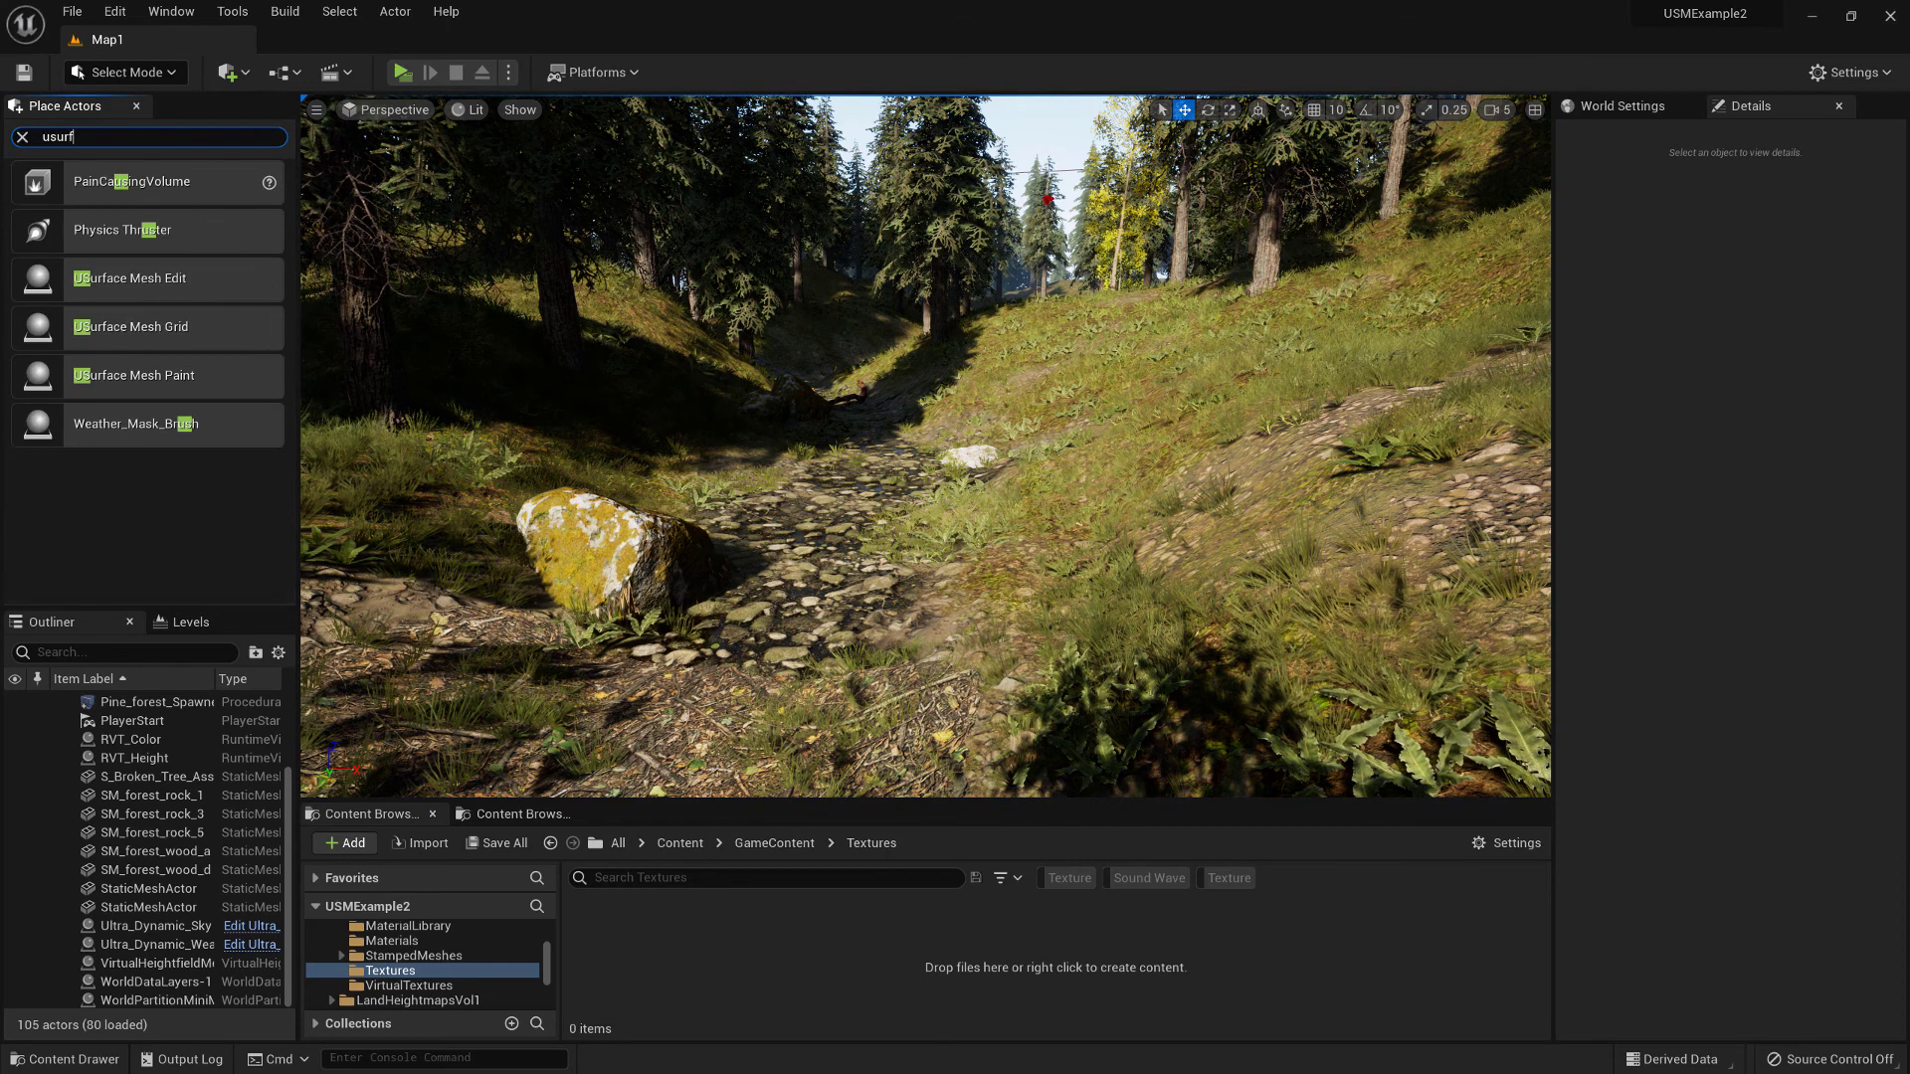
left_click_drag(150, 231, 875, 503)
key("f")
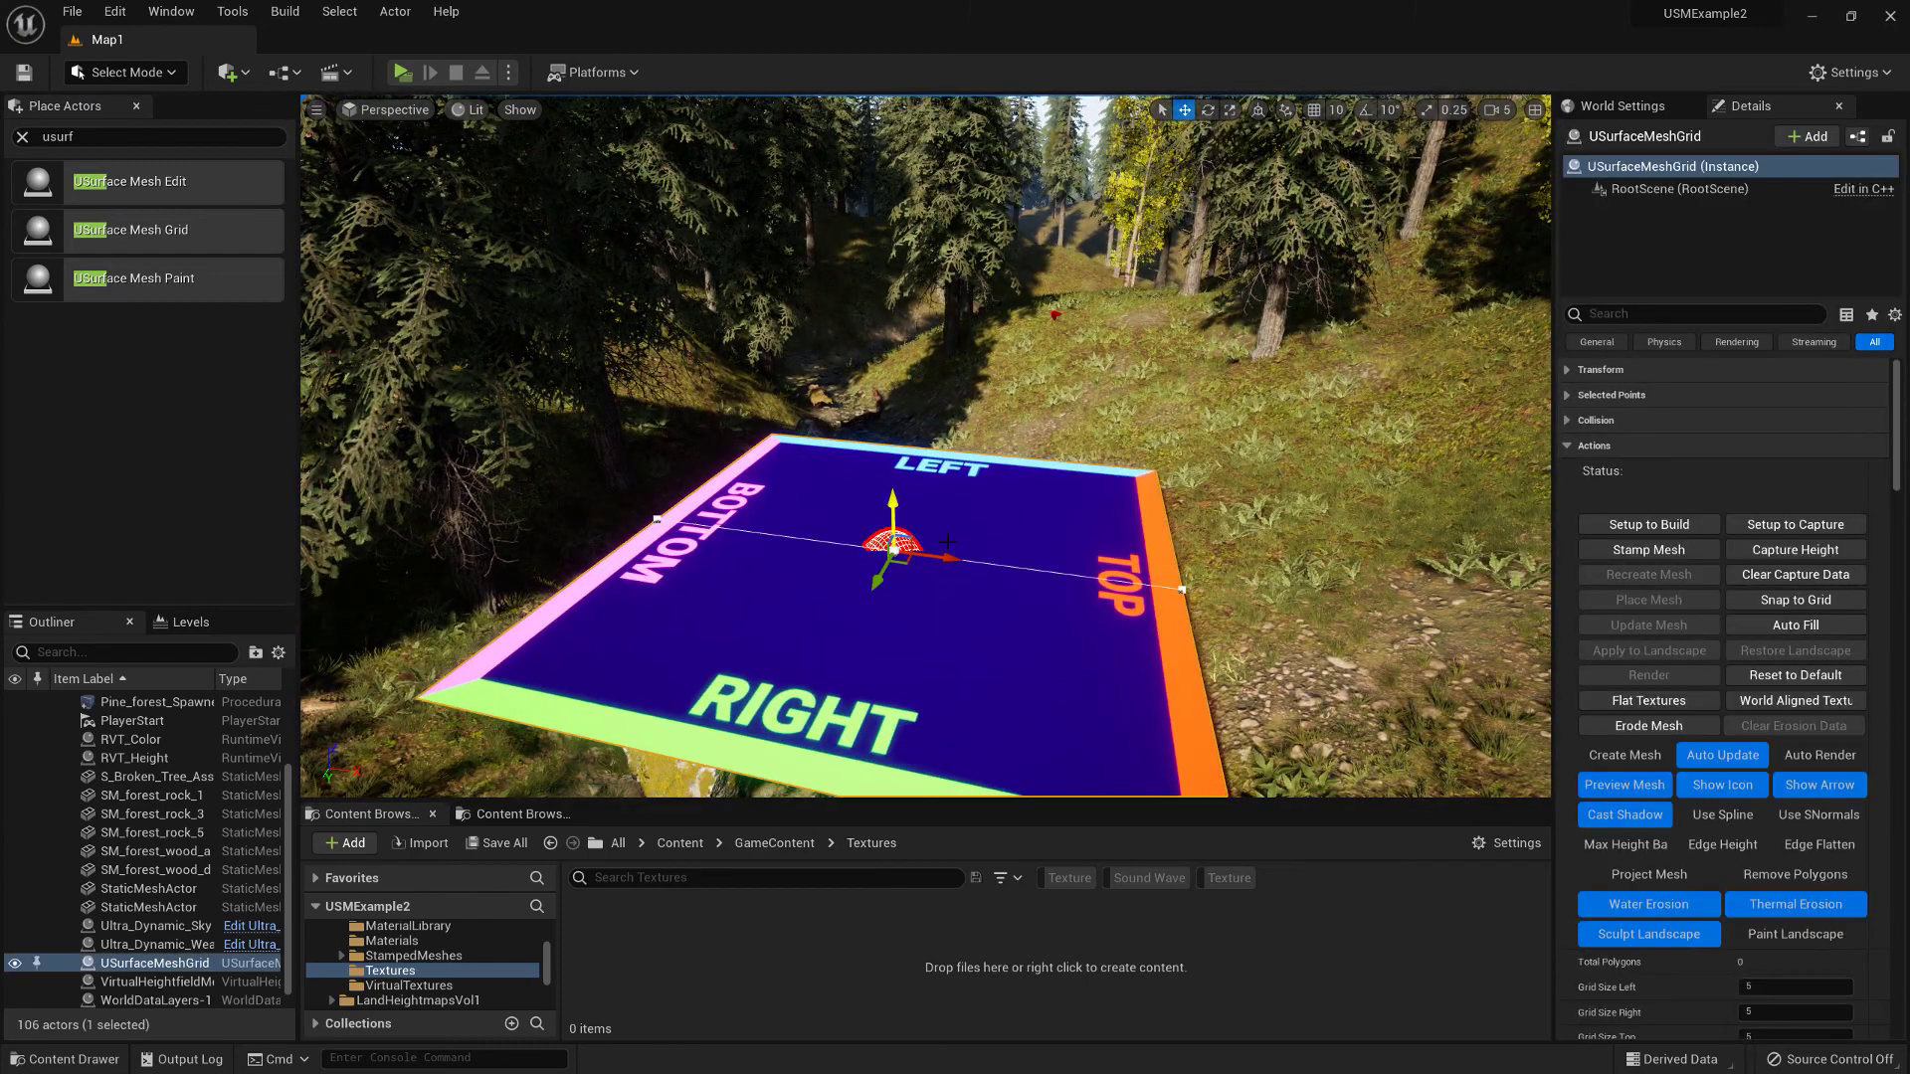
right_click_drag(951, 546, 998, 662)
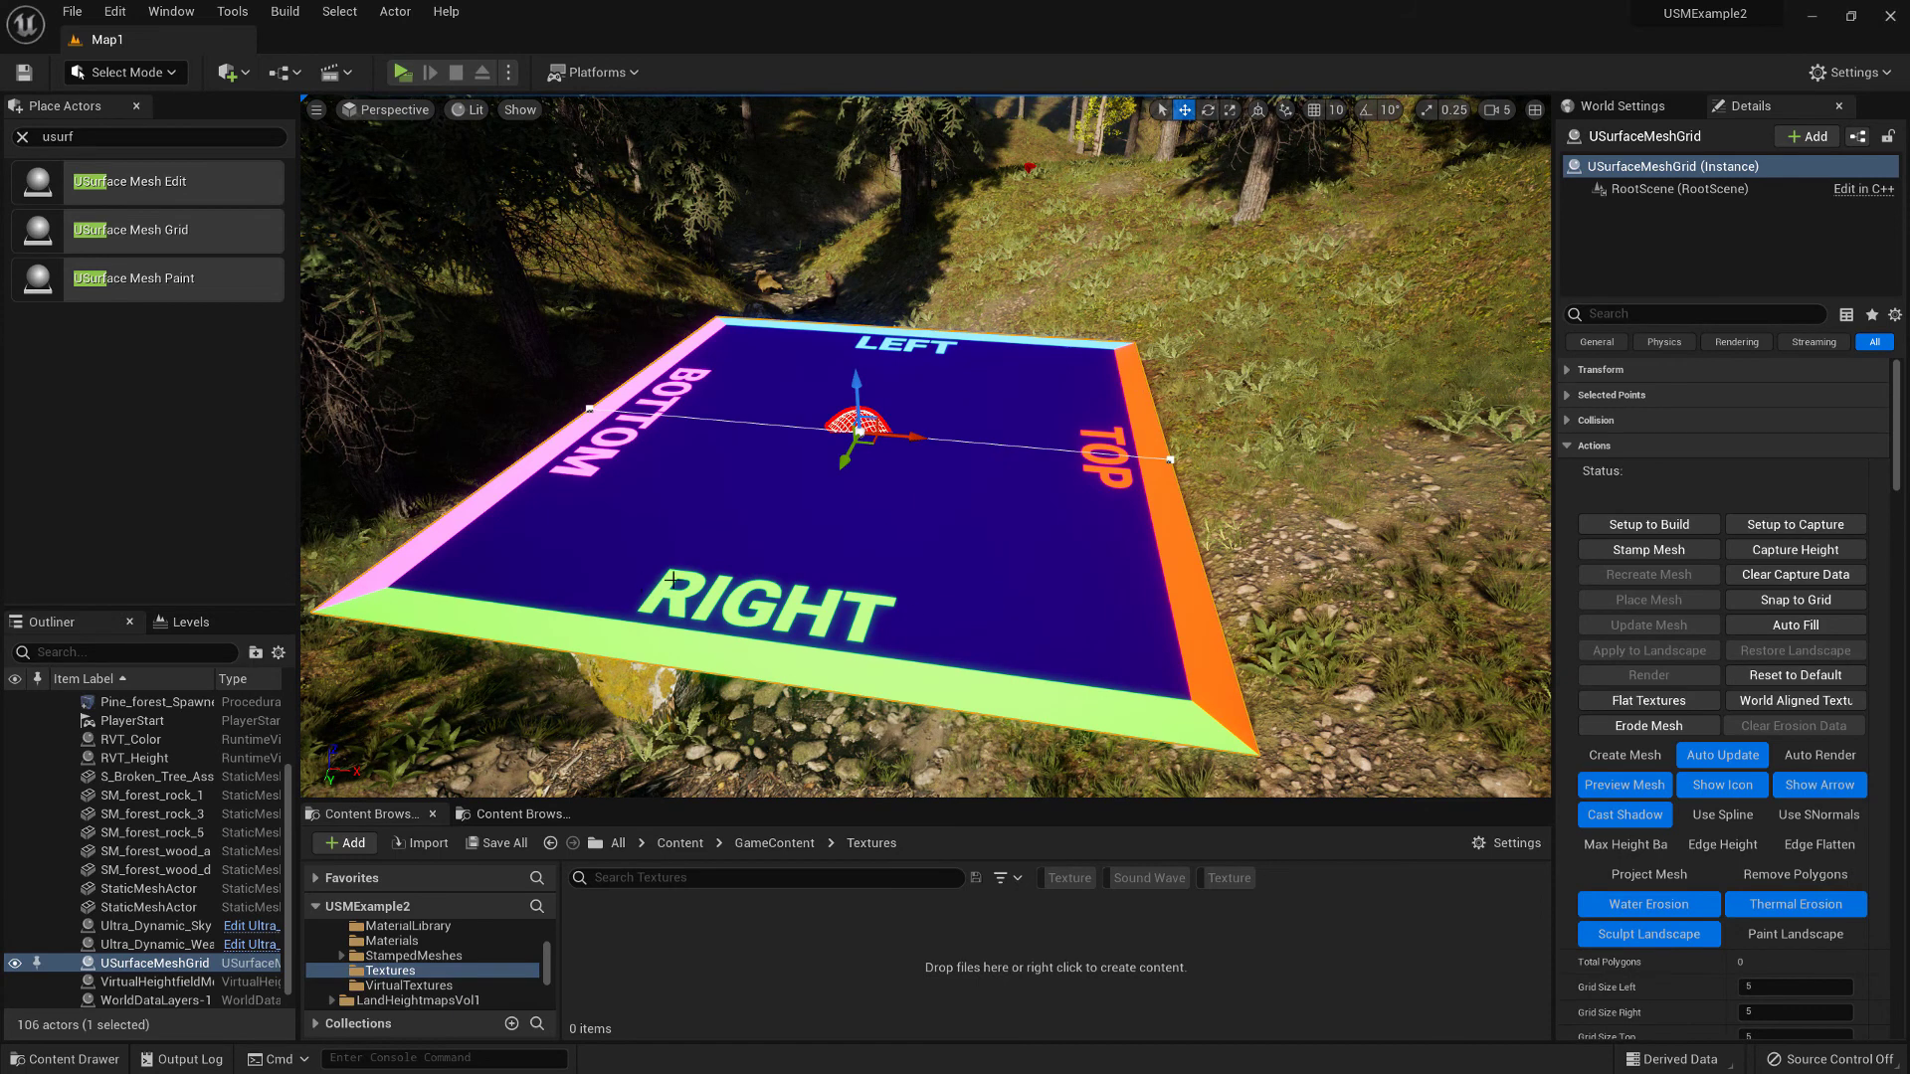
Rotate the surface mesh grid about its vertical axis so its TOP edge faces up the valley
key("e")
key("a")
right_click_drag(890, 495, 1209, 662)
key("w")
right_click_drag(927, 184, 929, 131)
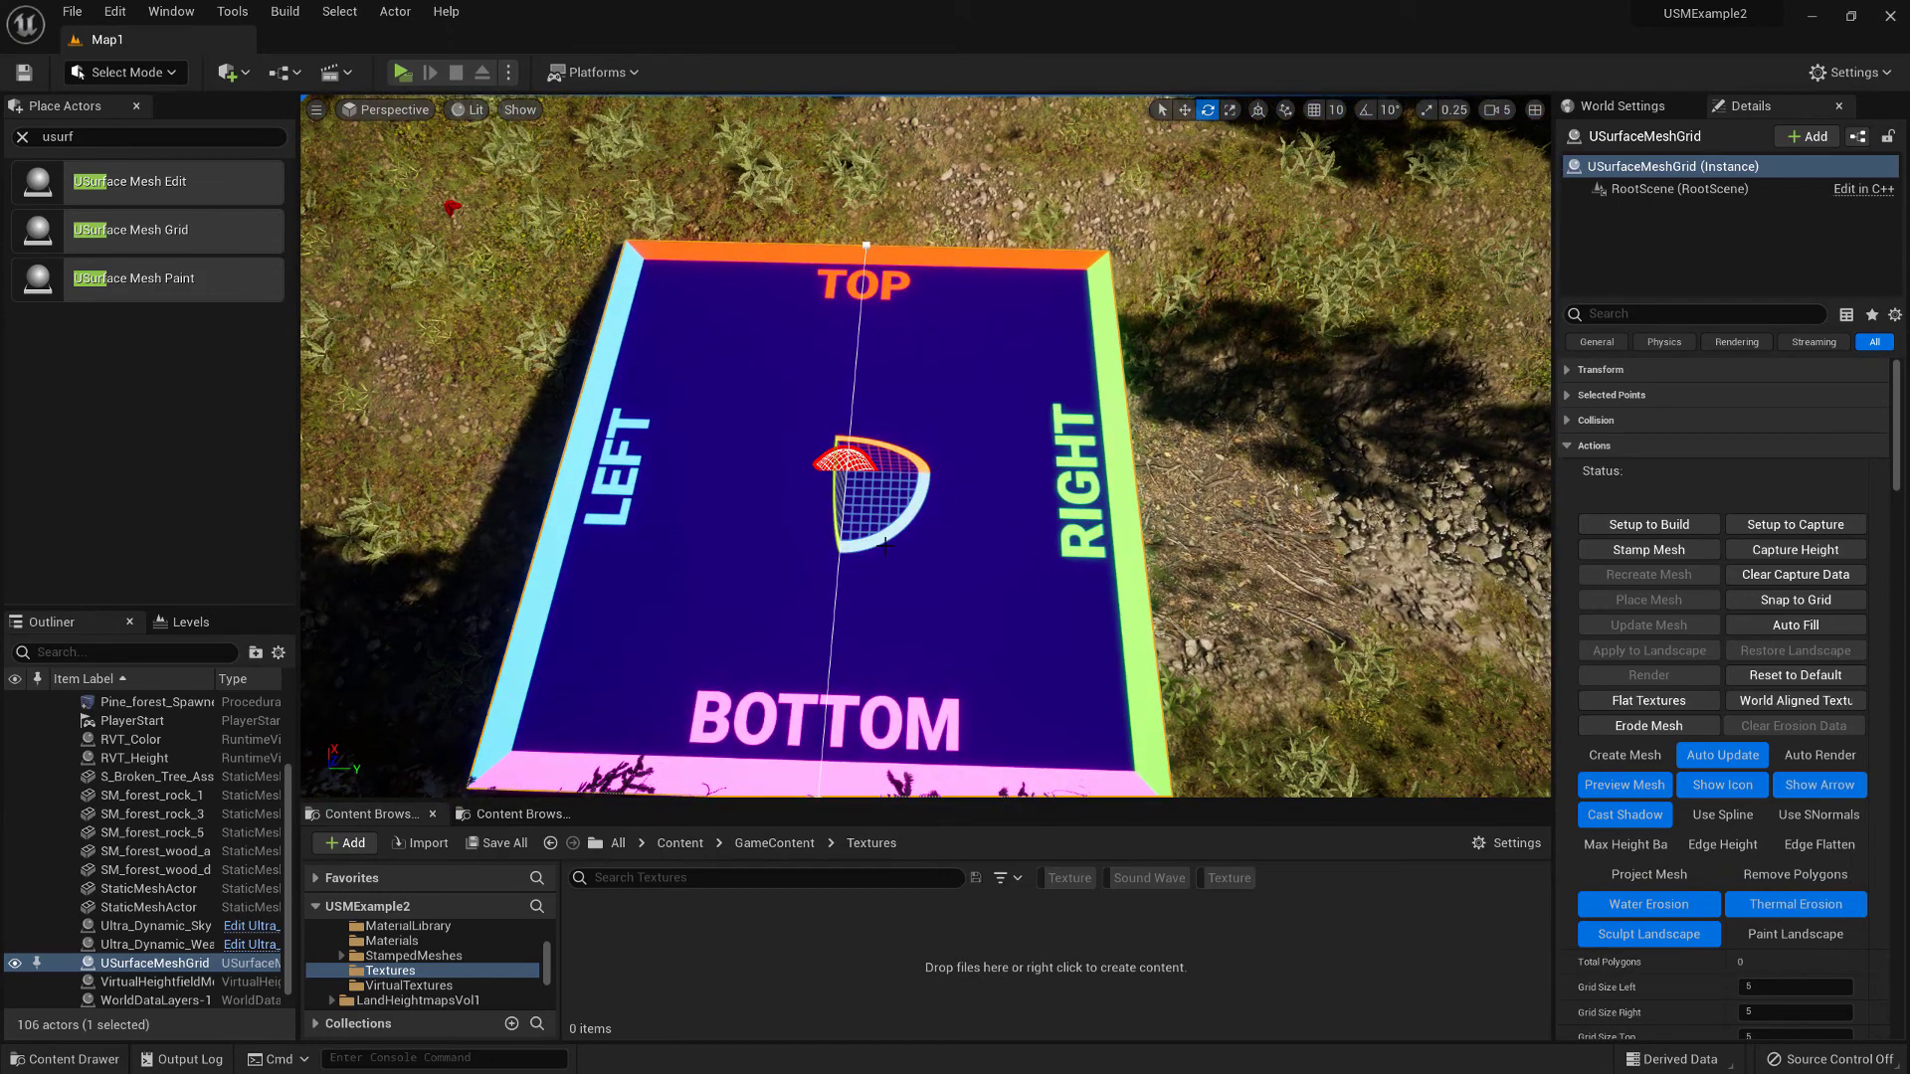
left_click_drag(865, 548, 741, 550)
right_click_drag(741, 550, 438, 505)
key("s")
key("w")
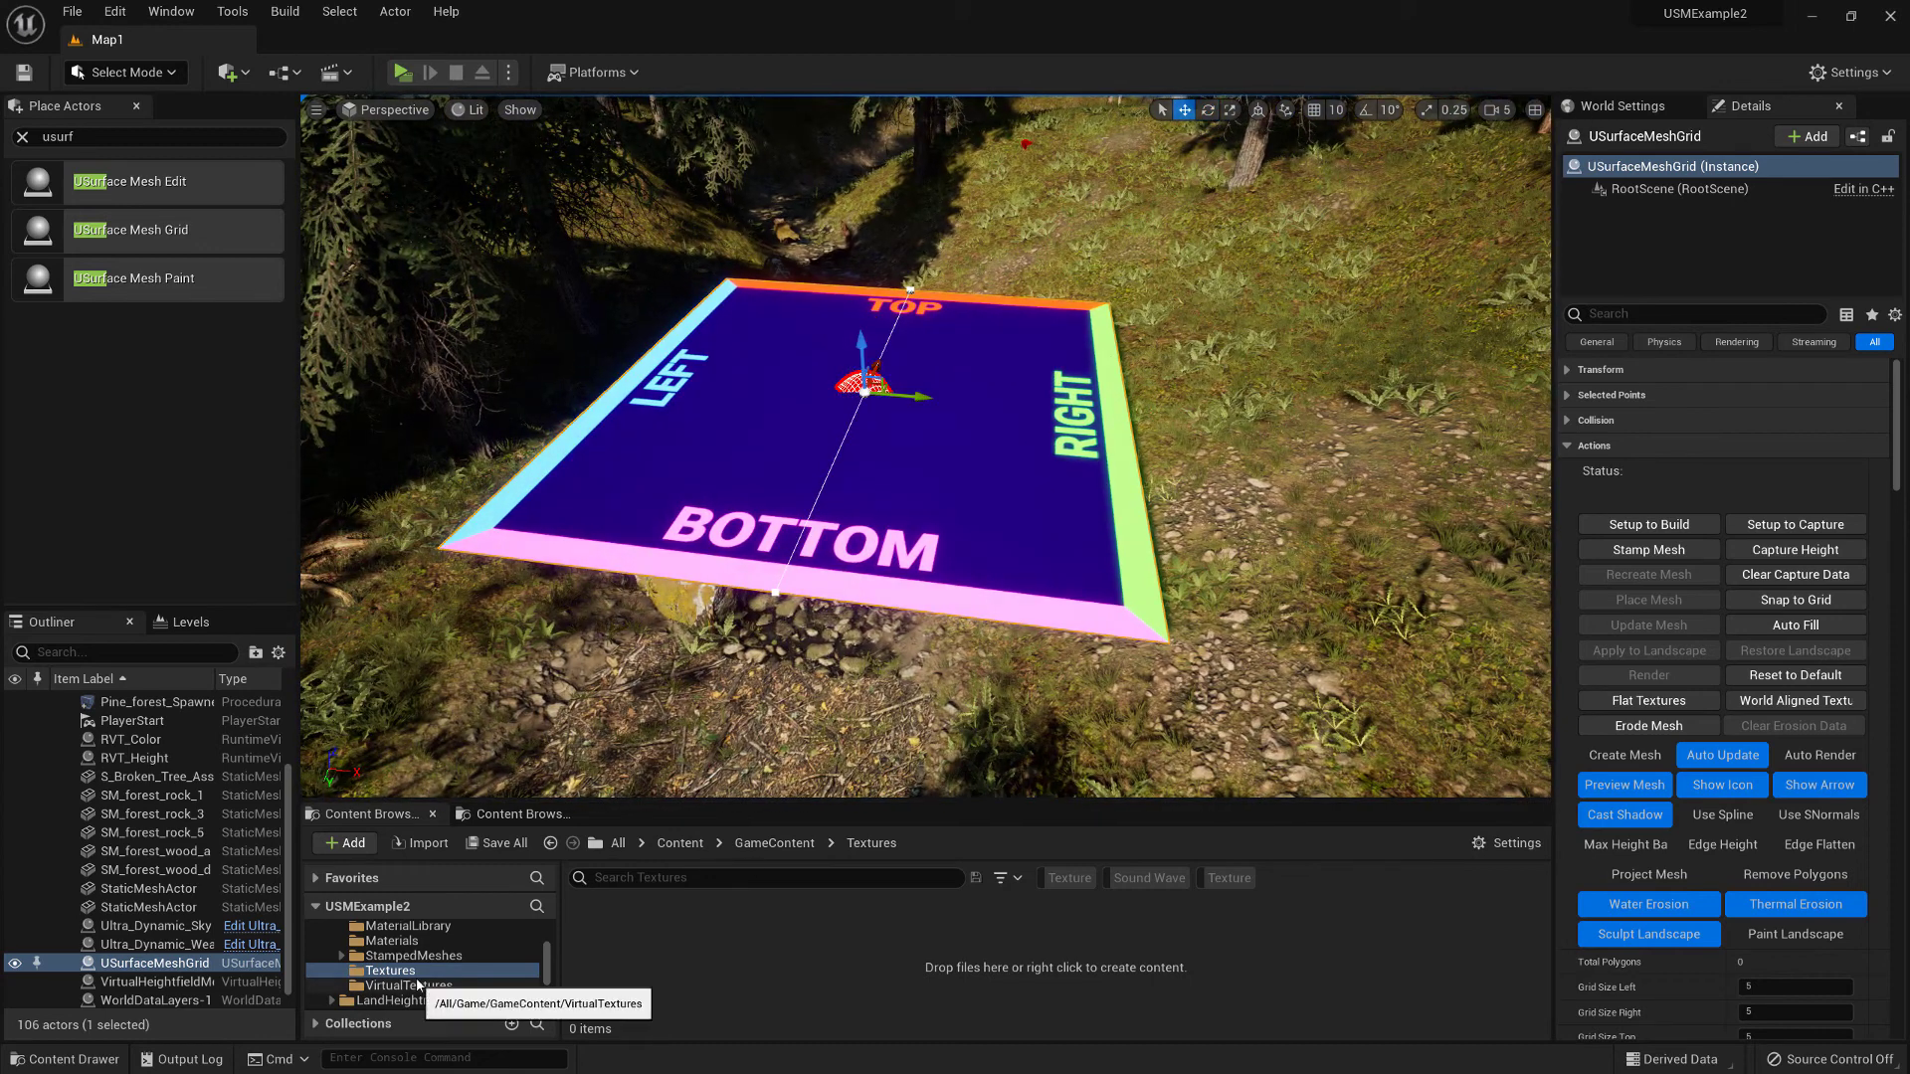
Create an ILIAD texture named T_MeshMask1 in the Textures folder, sized 1024 by 1024 in Grey 8 format
scroll(439, 964, "up", 3)
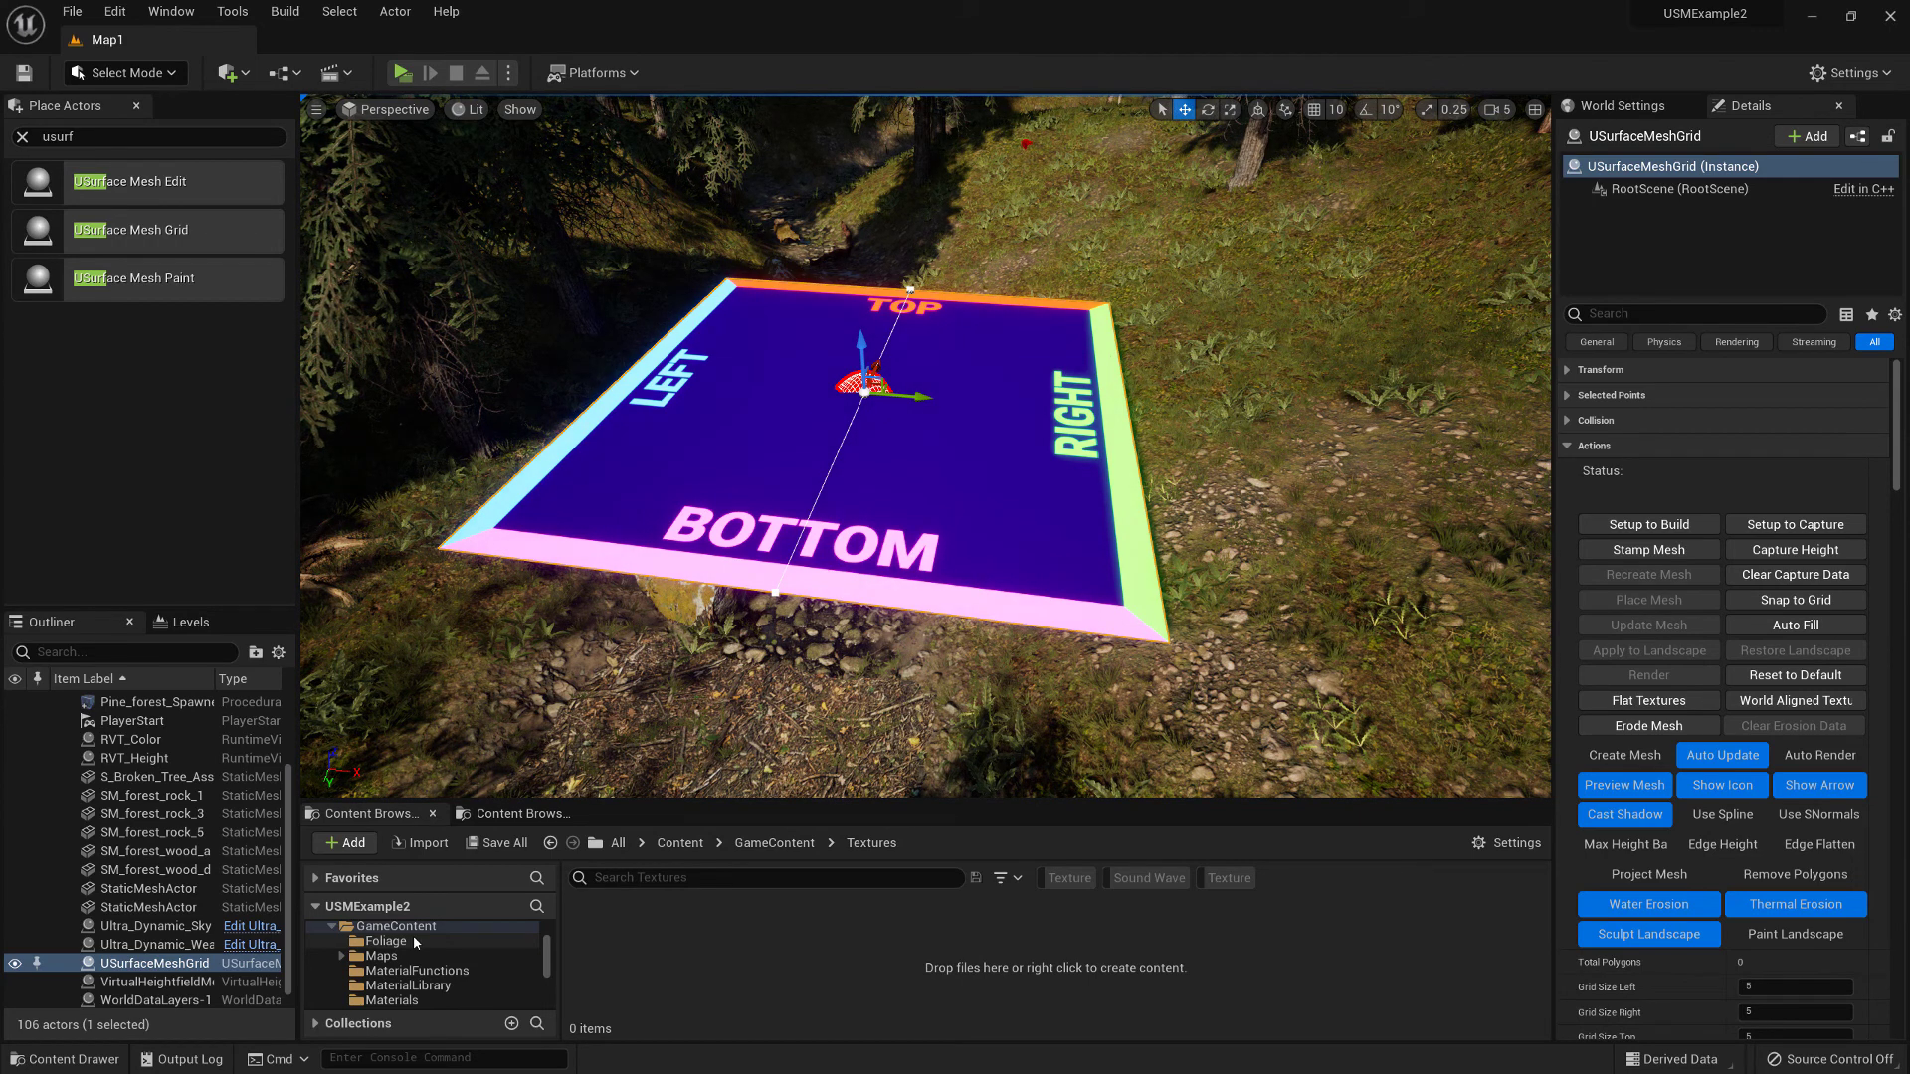
scroll(428, 960, "down", 3)
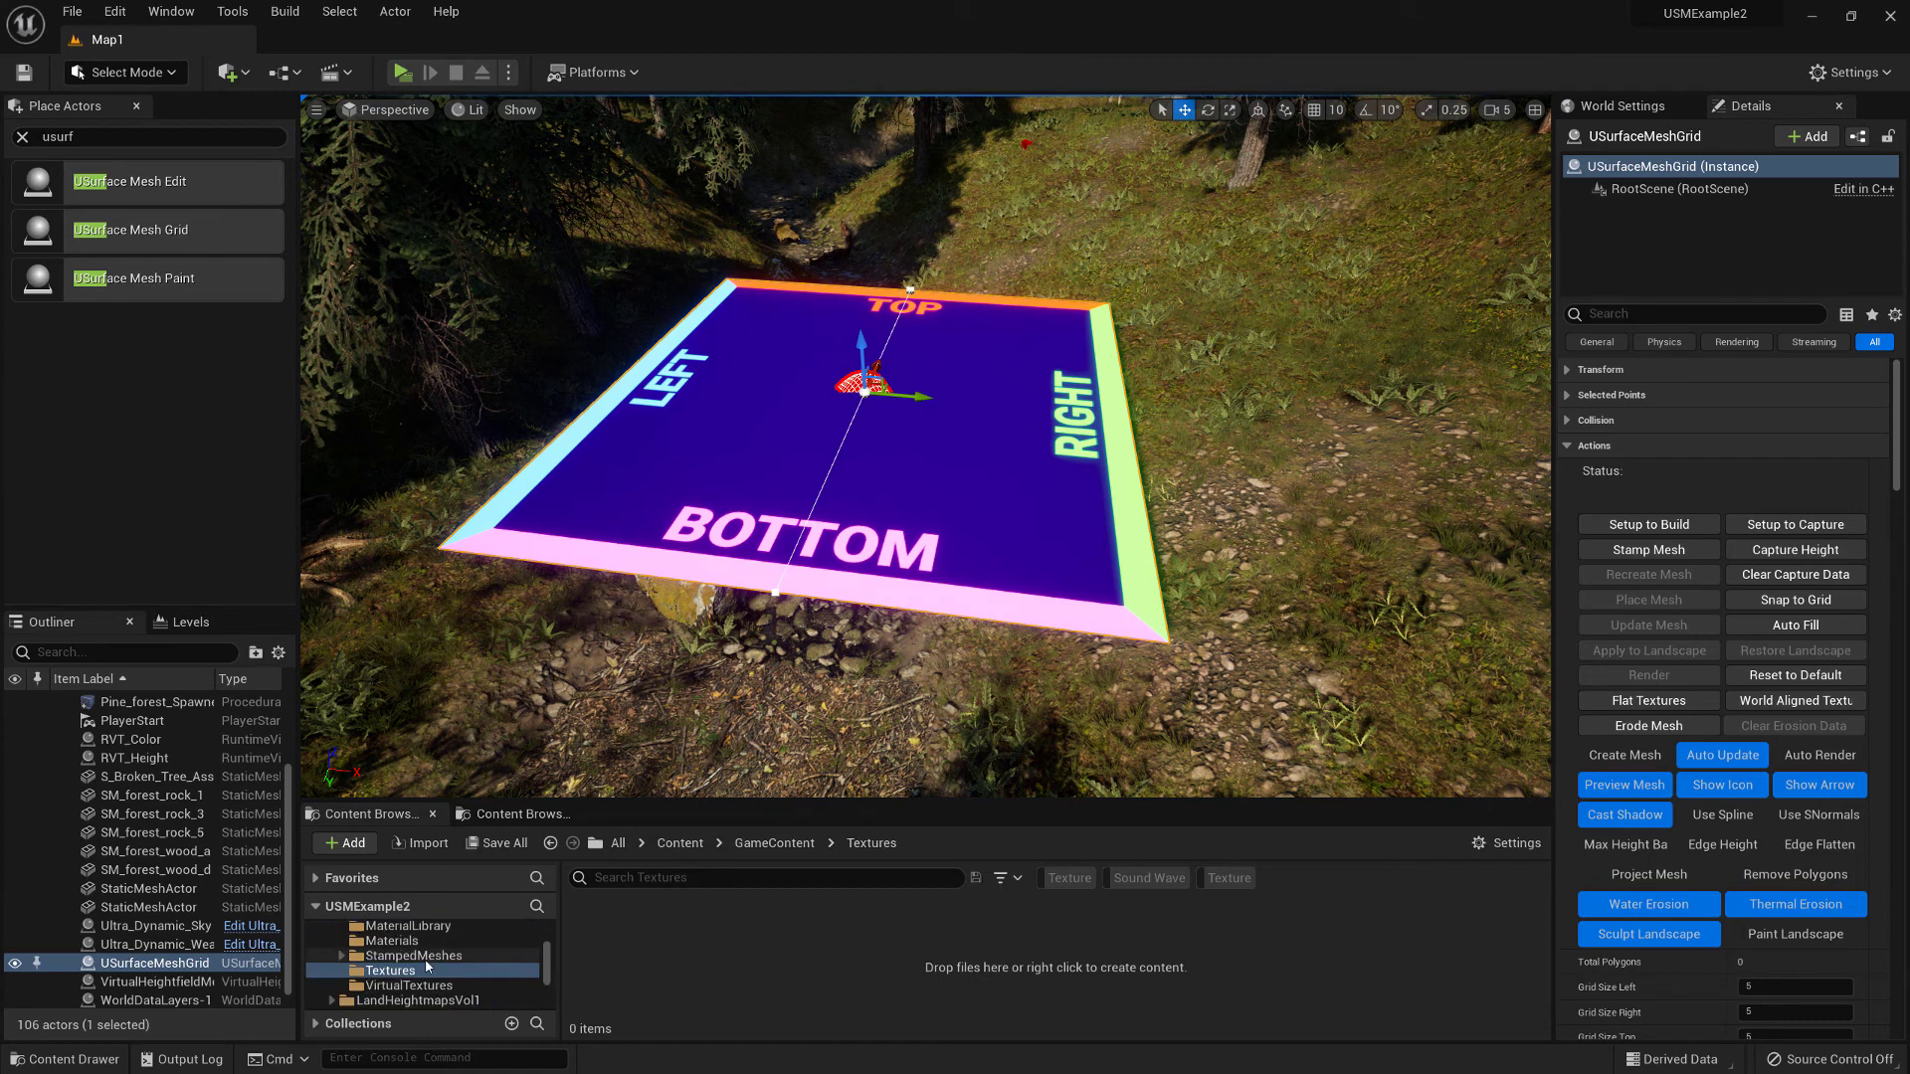
right_click(636, 936)
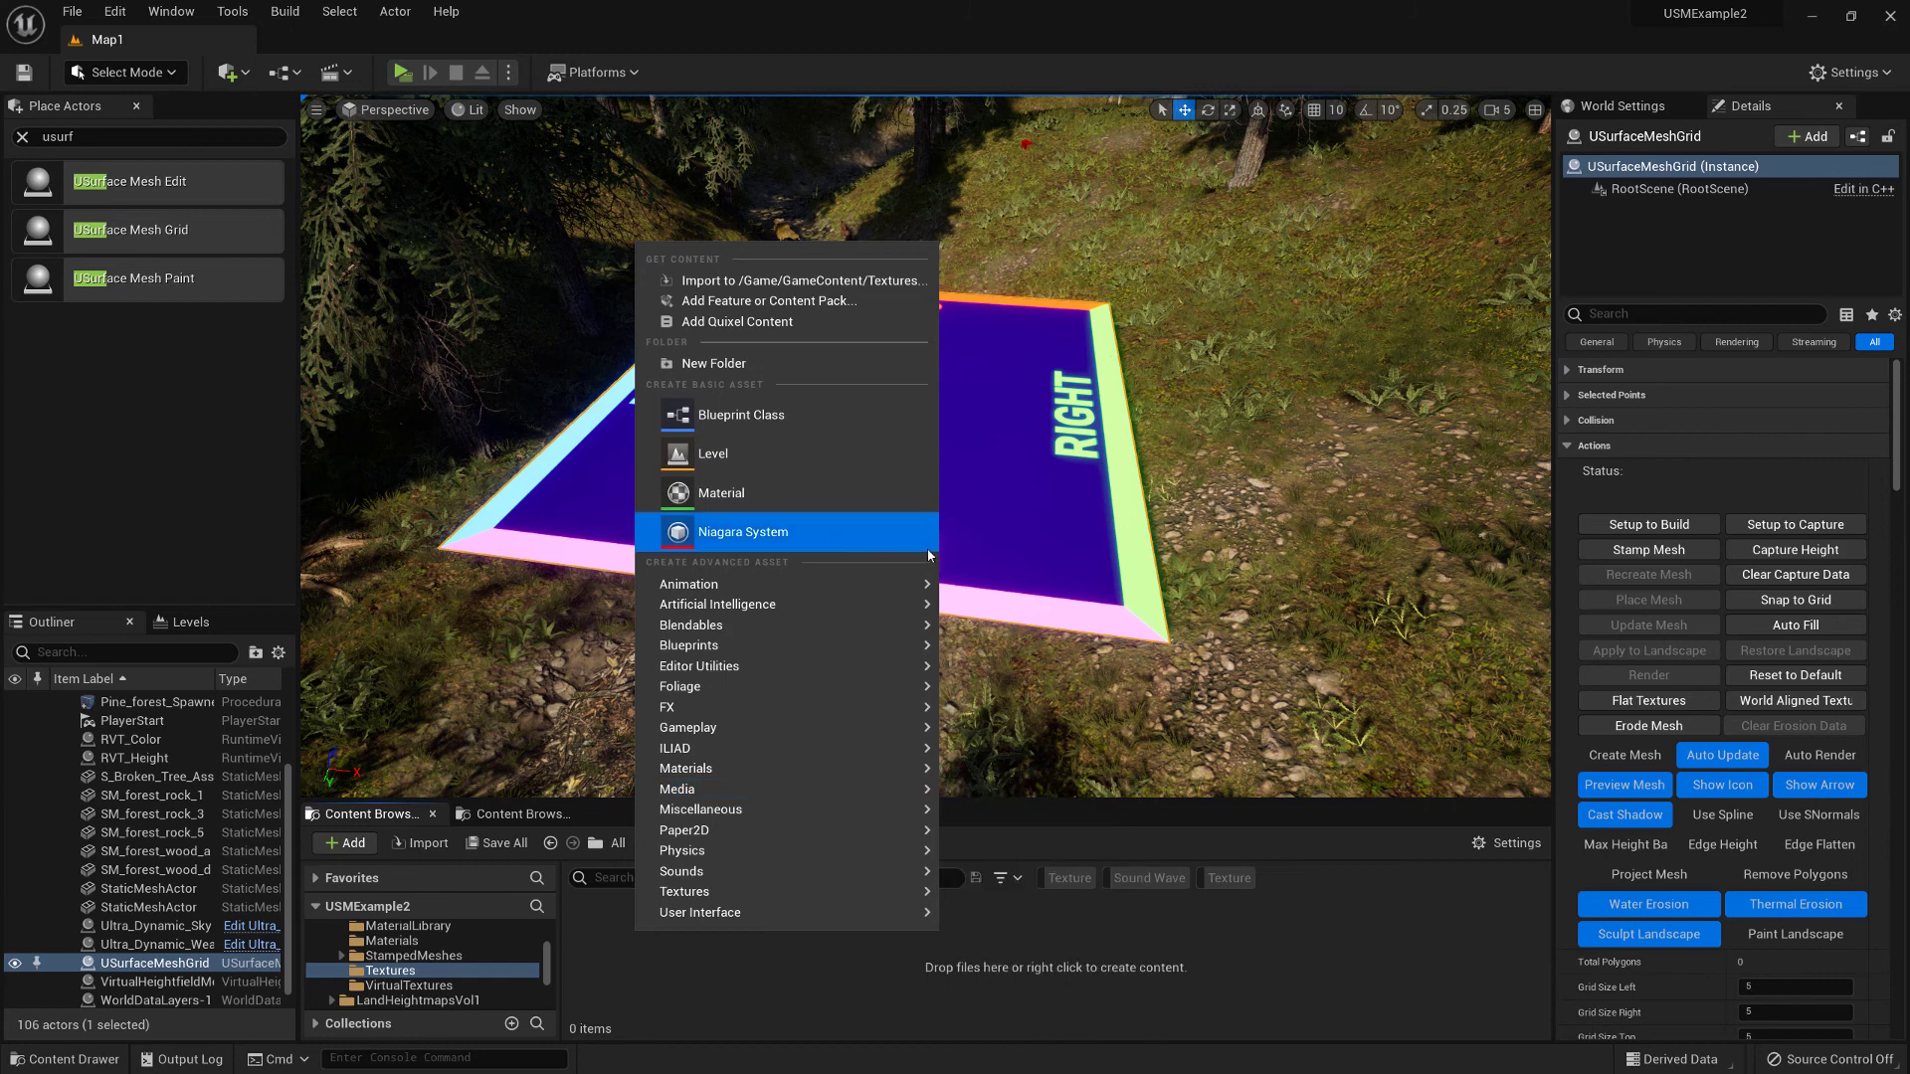
mouse_move(689, 776)
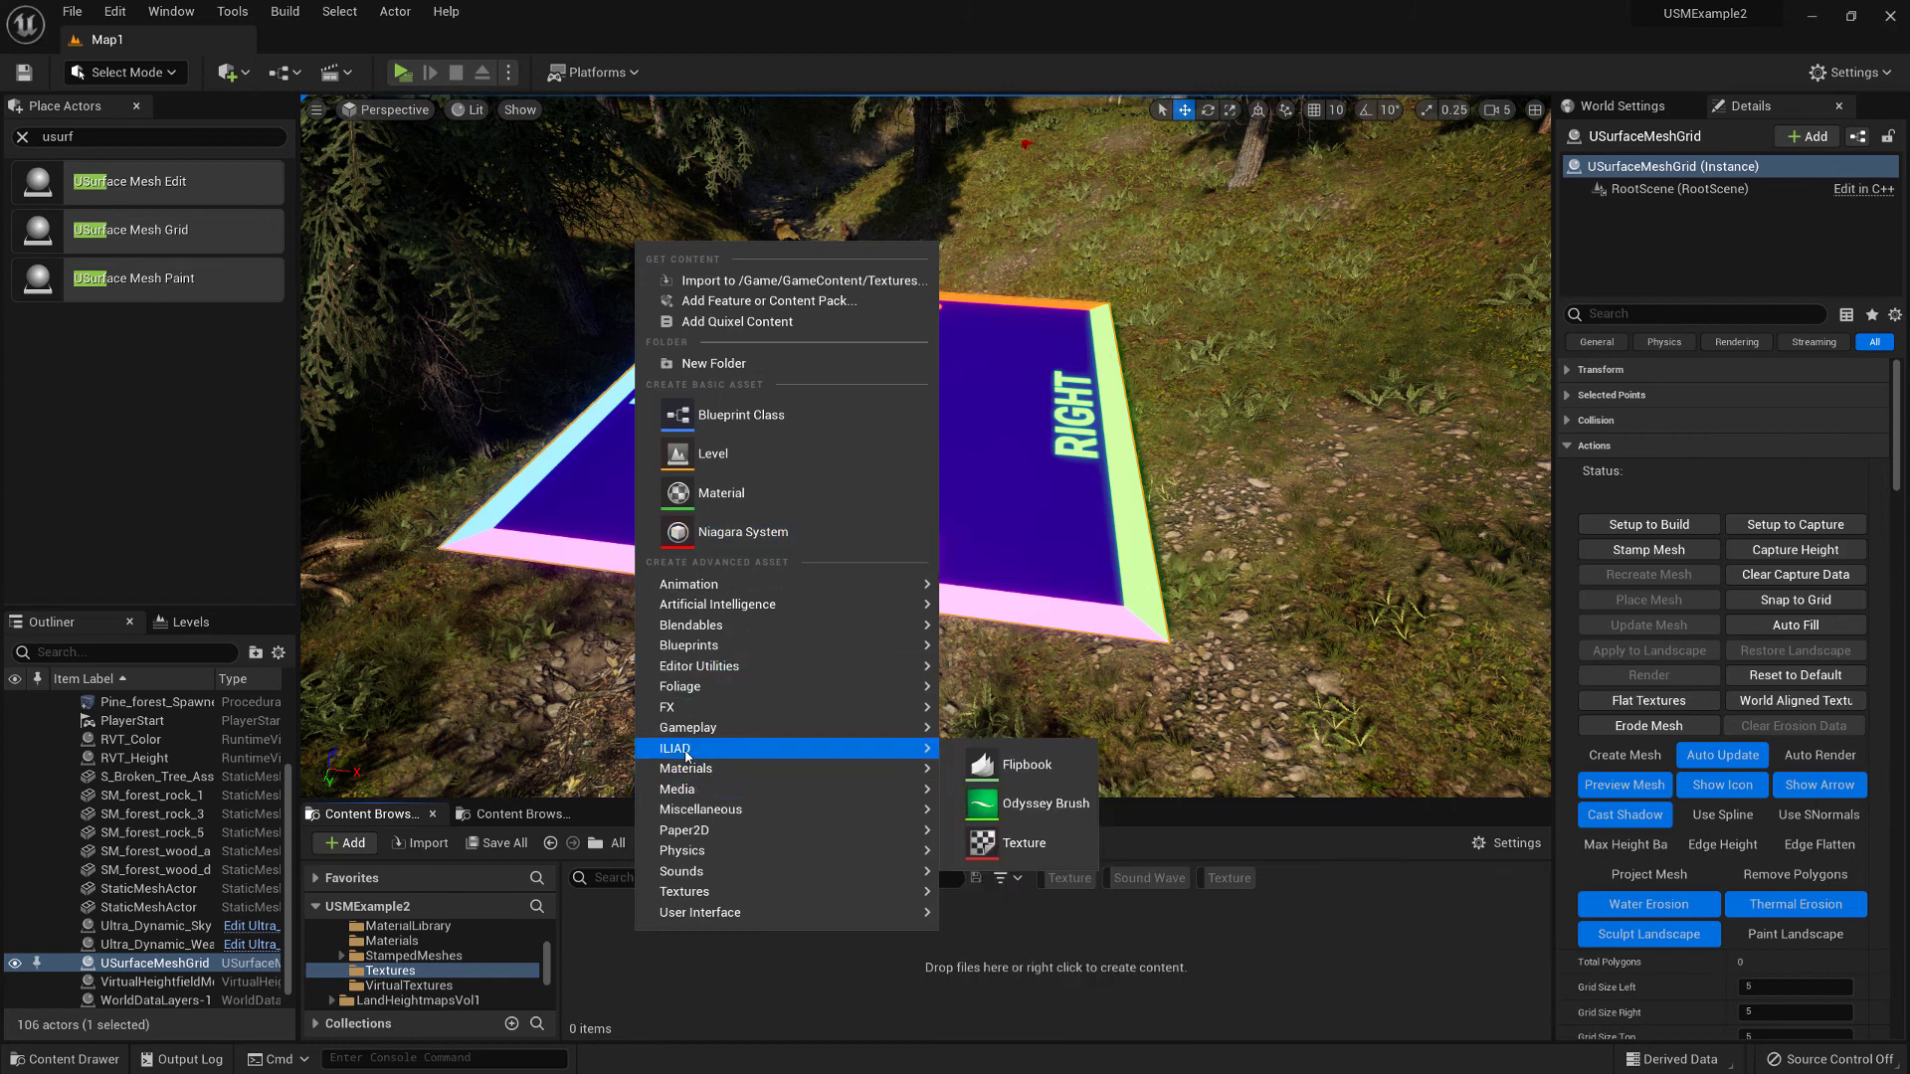
left_click(1026, 848)
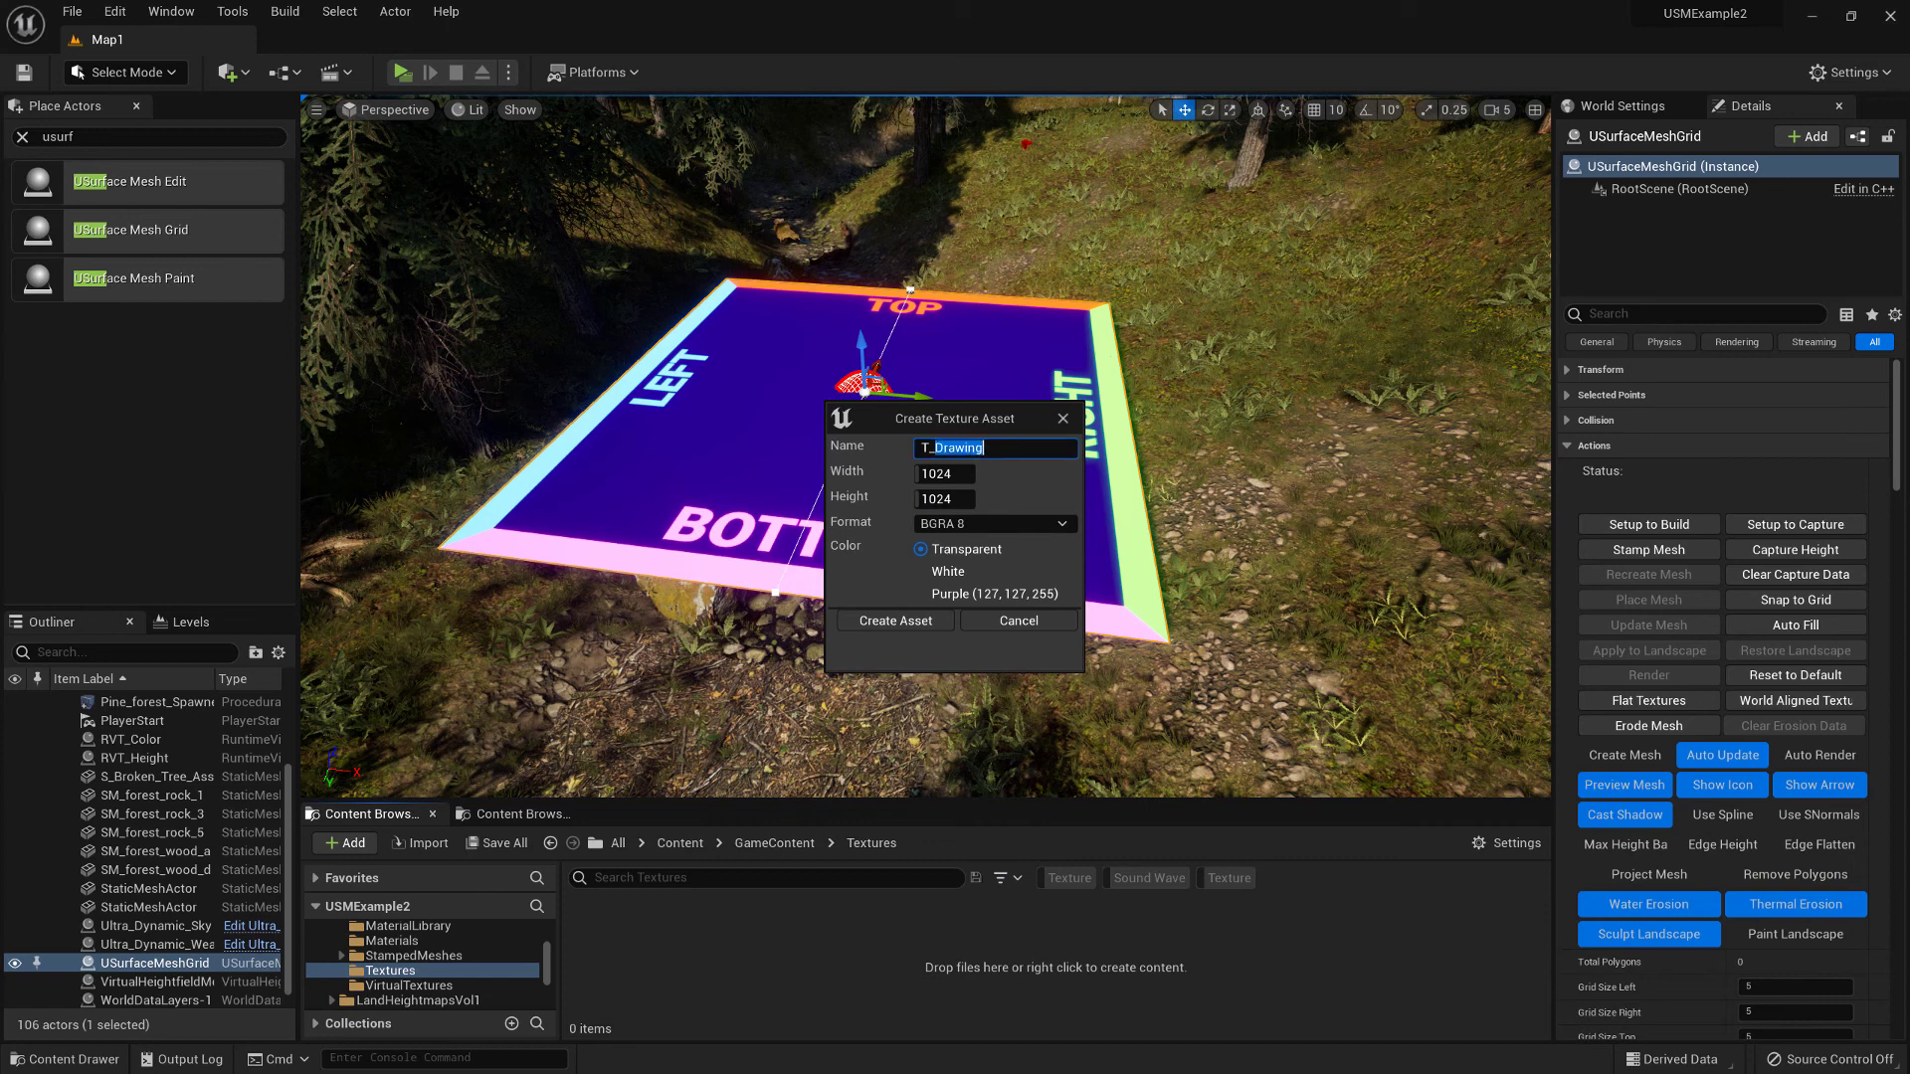
type("MeshMask1")
left_click(935, 475)
key("Tab")
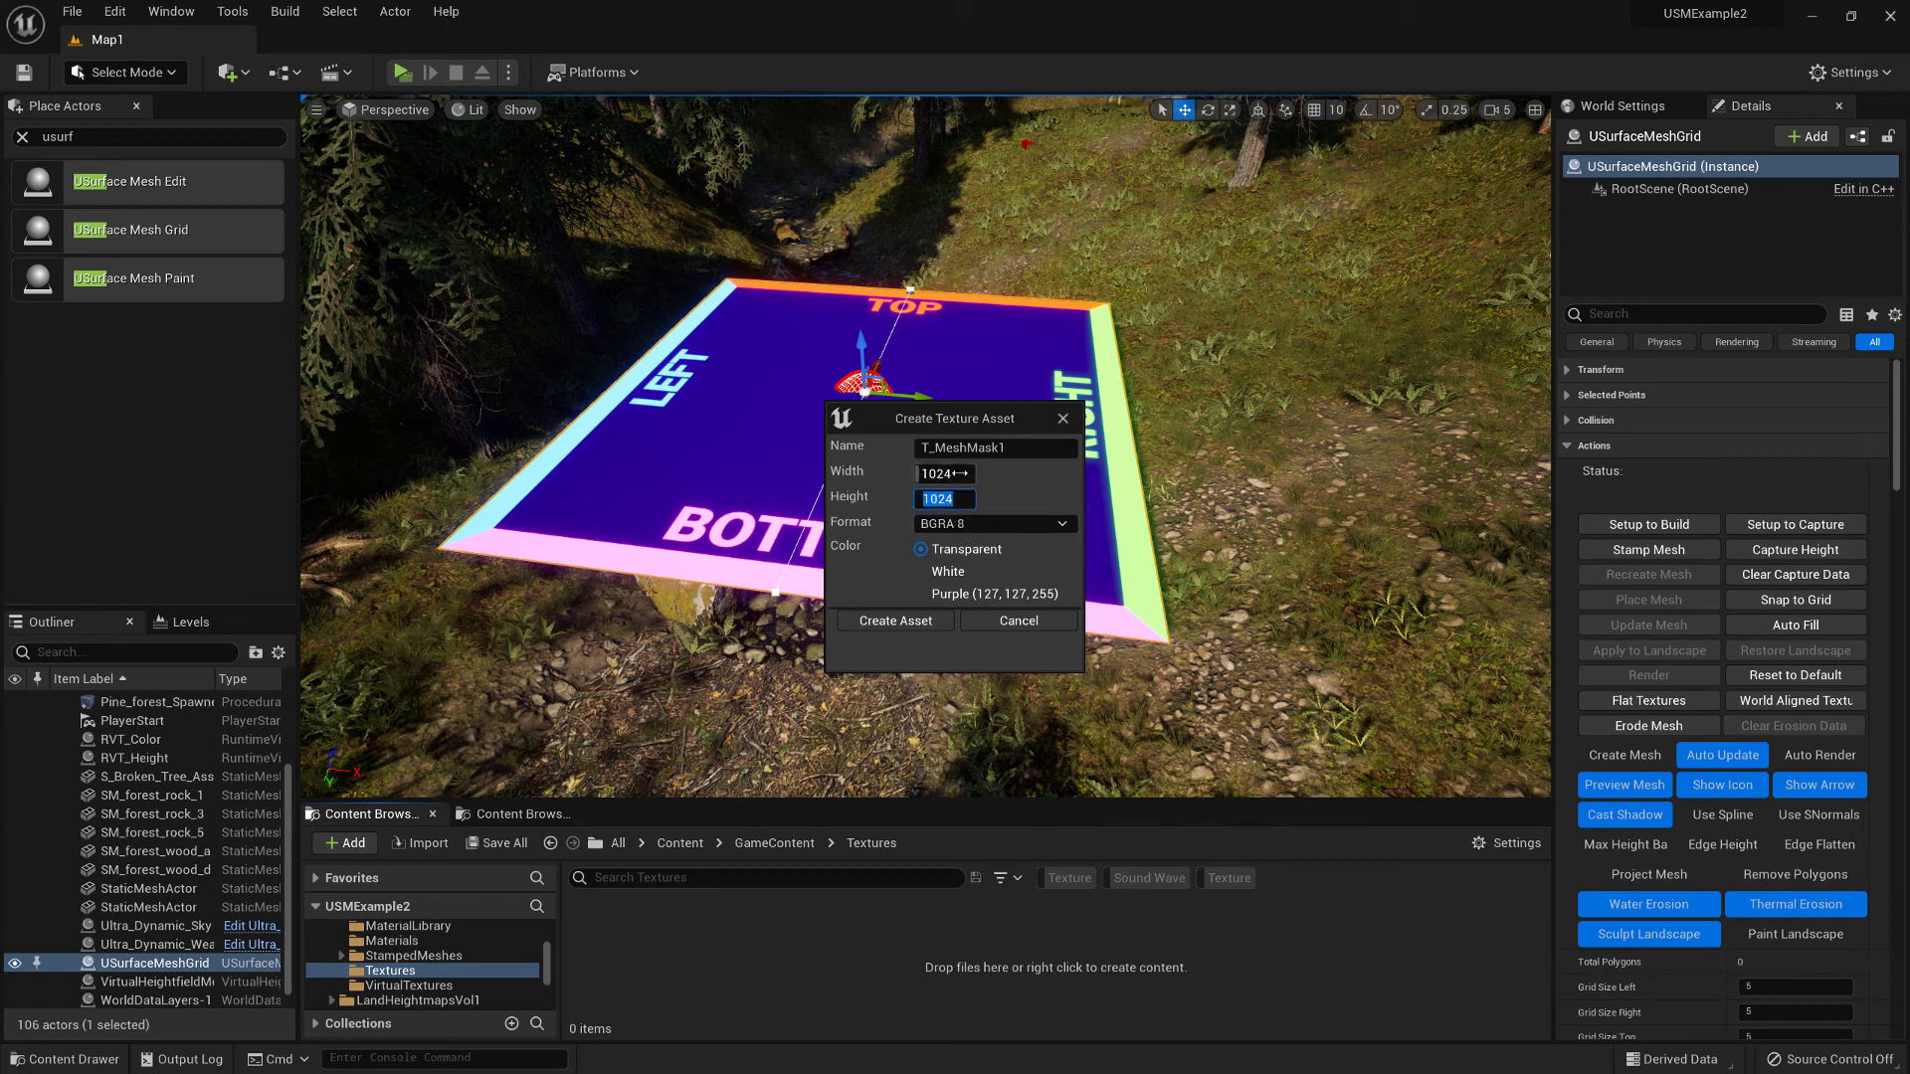
left_click(936, 527)
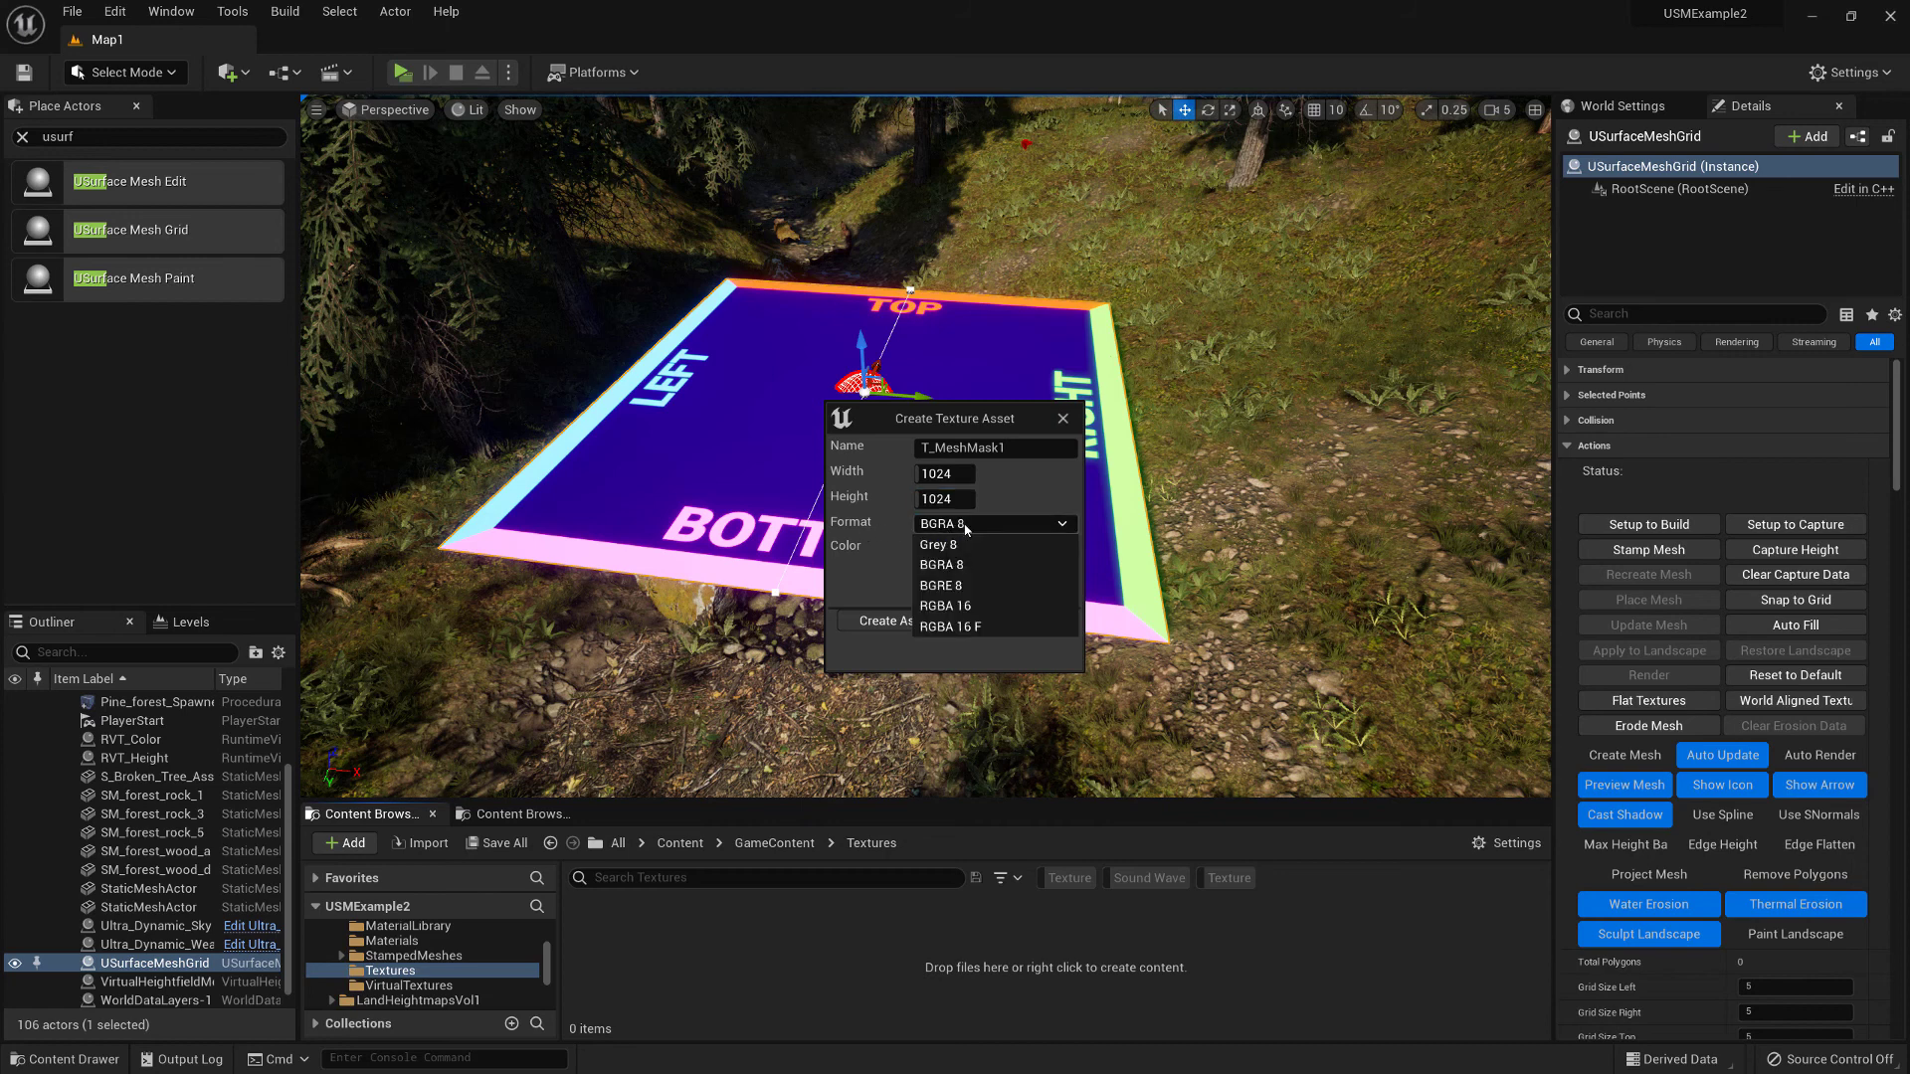
left_click(945, 546)
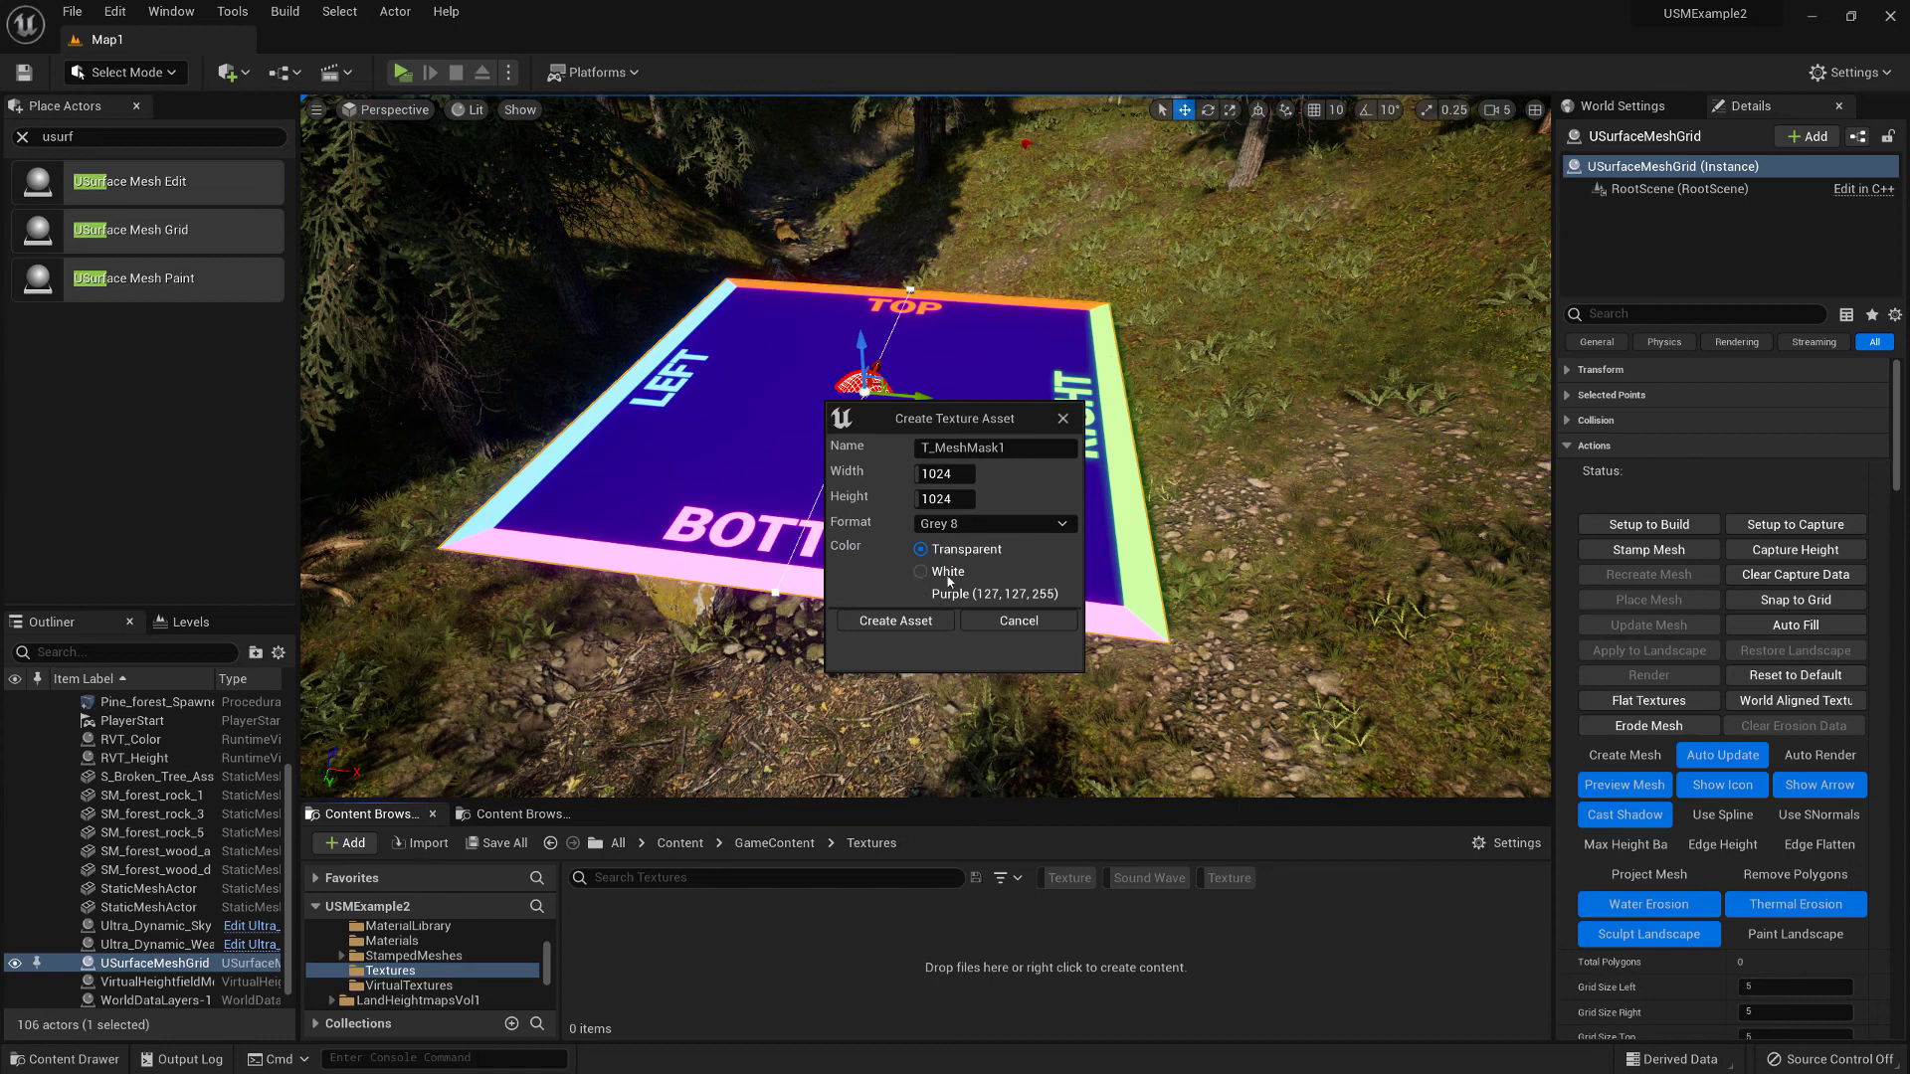
left_click(909, 628)
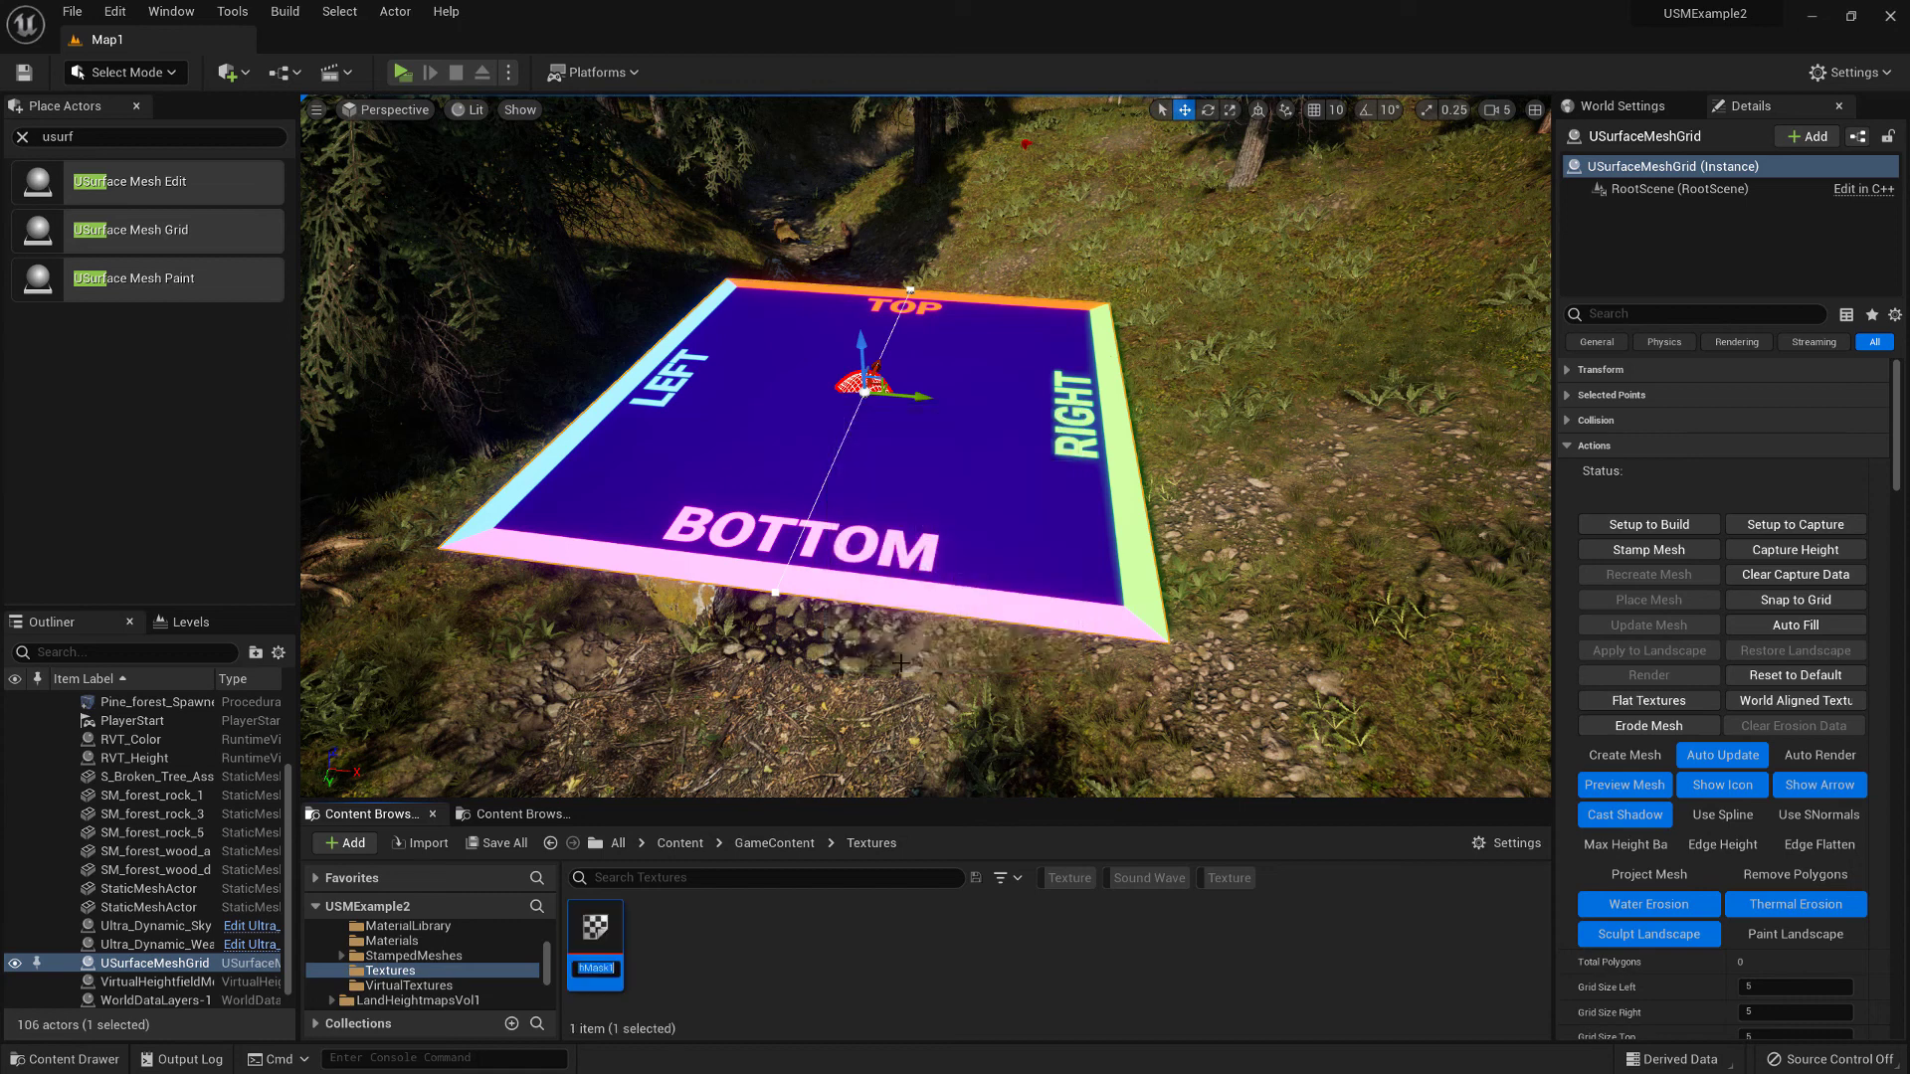
key("Return")
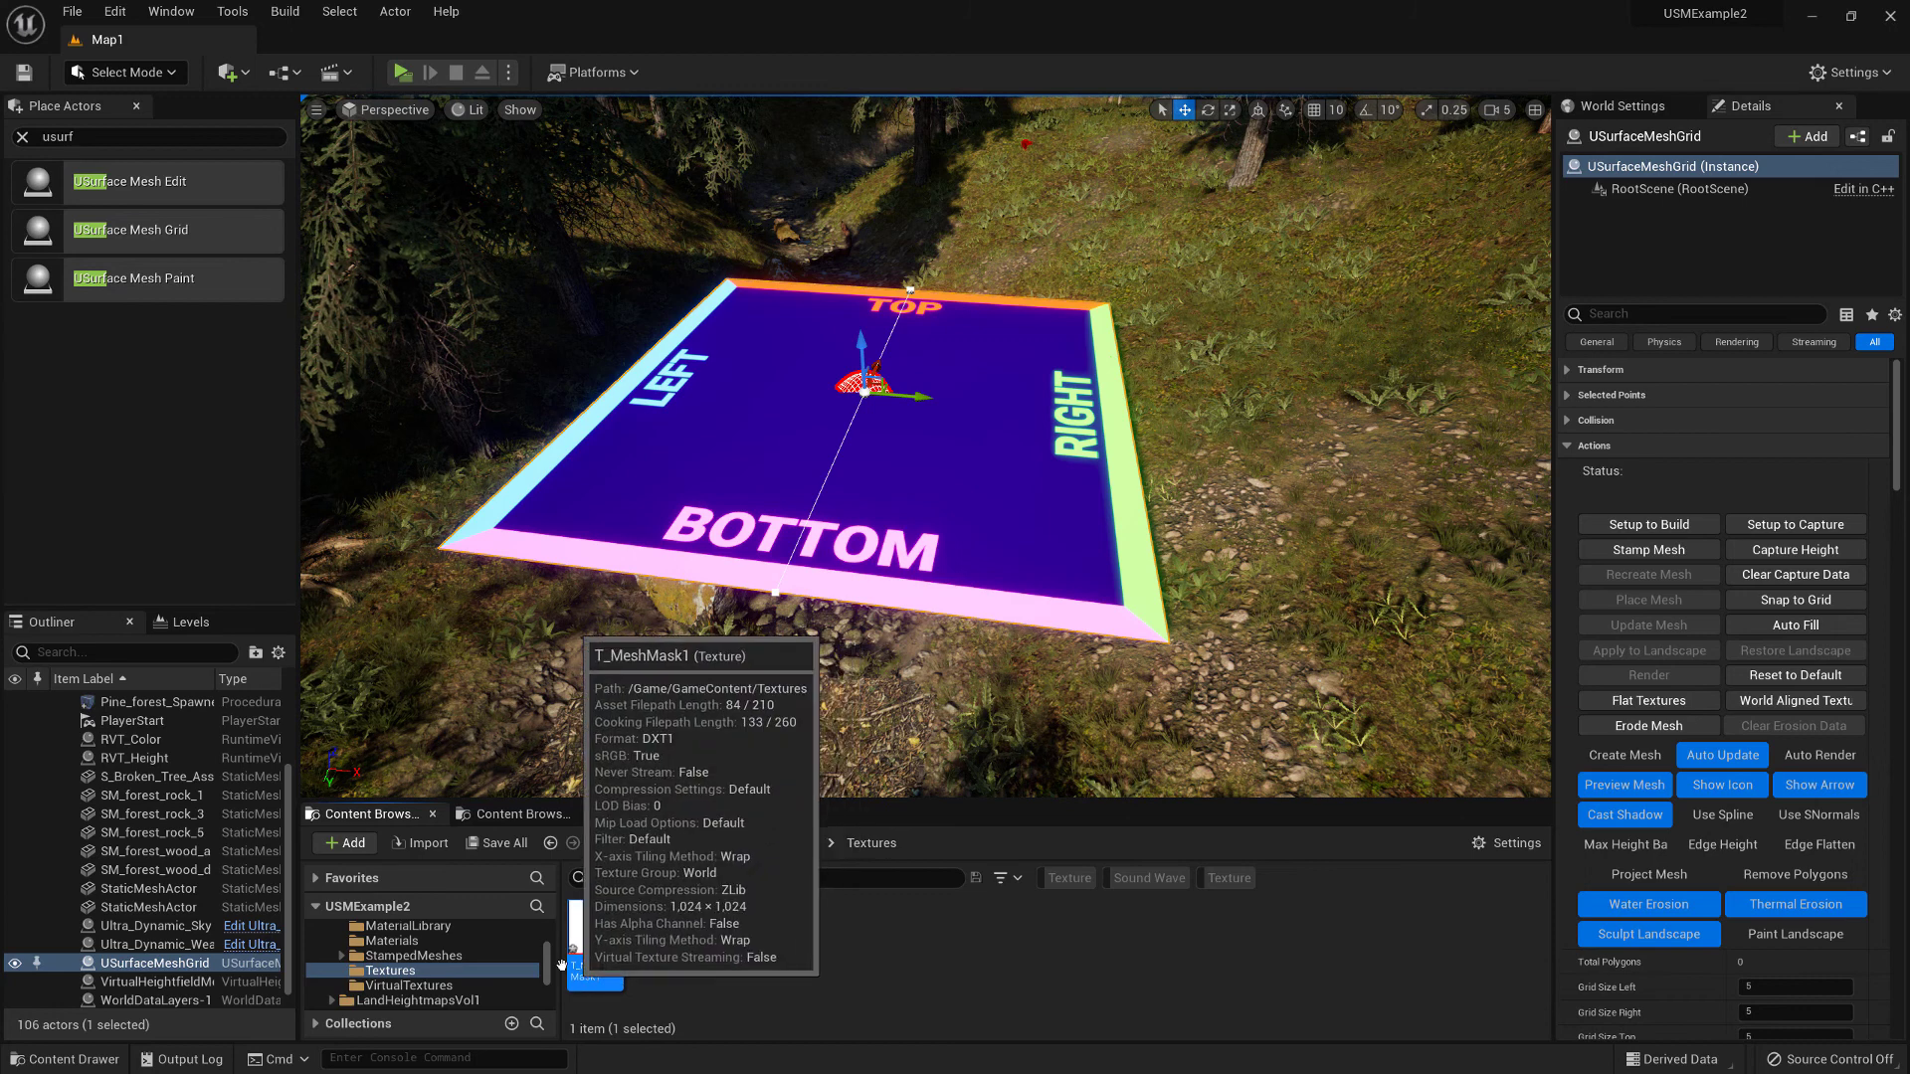
Open T_MeshMask1 in the ILIAD texture editor and fill the whole canvas with black
mouse_move(631, 982)
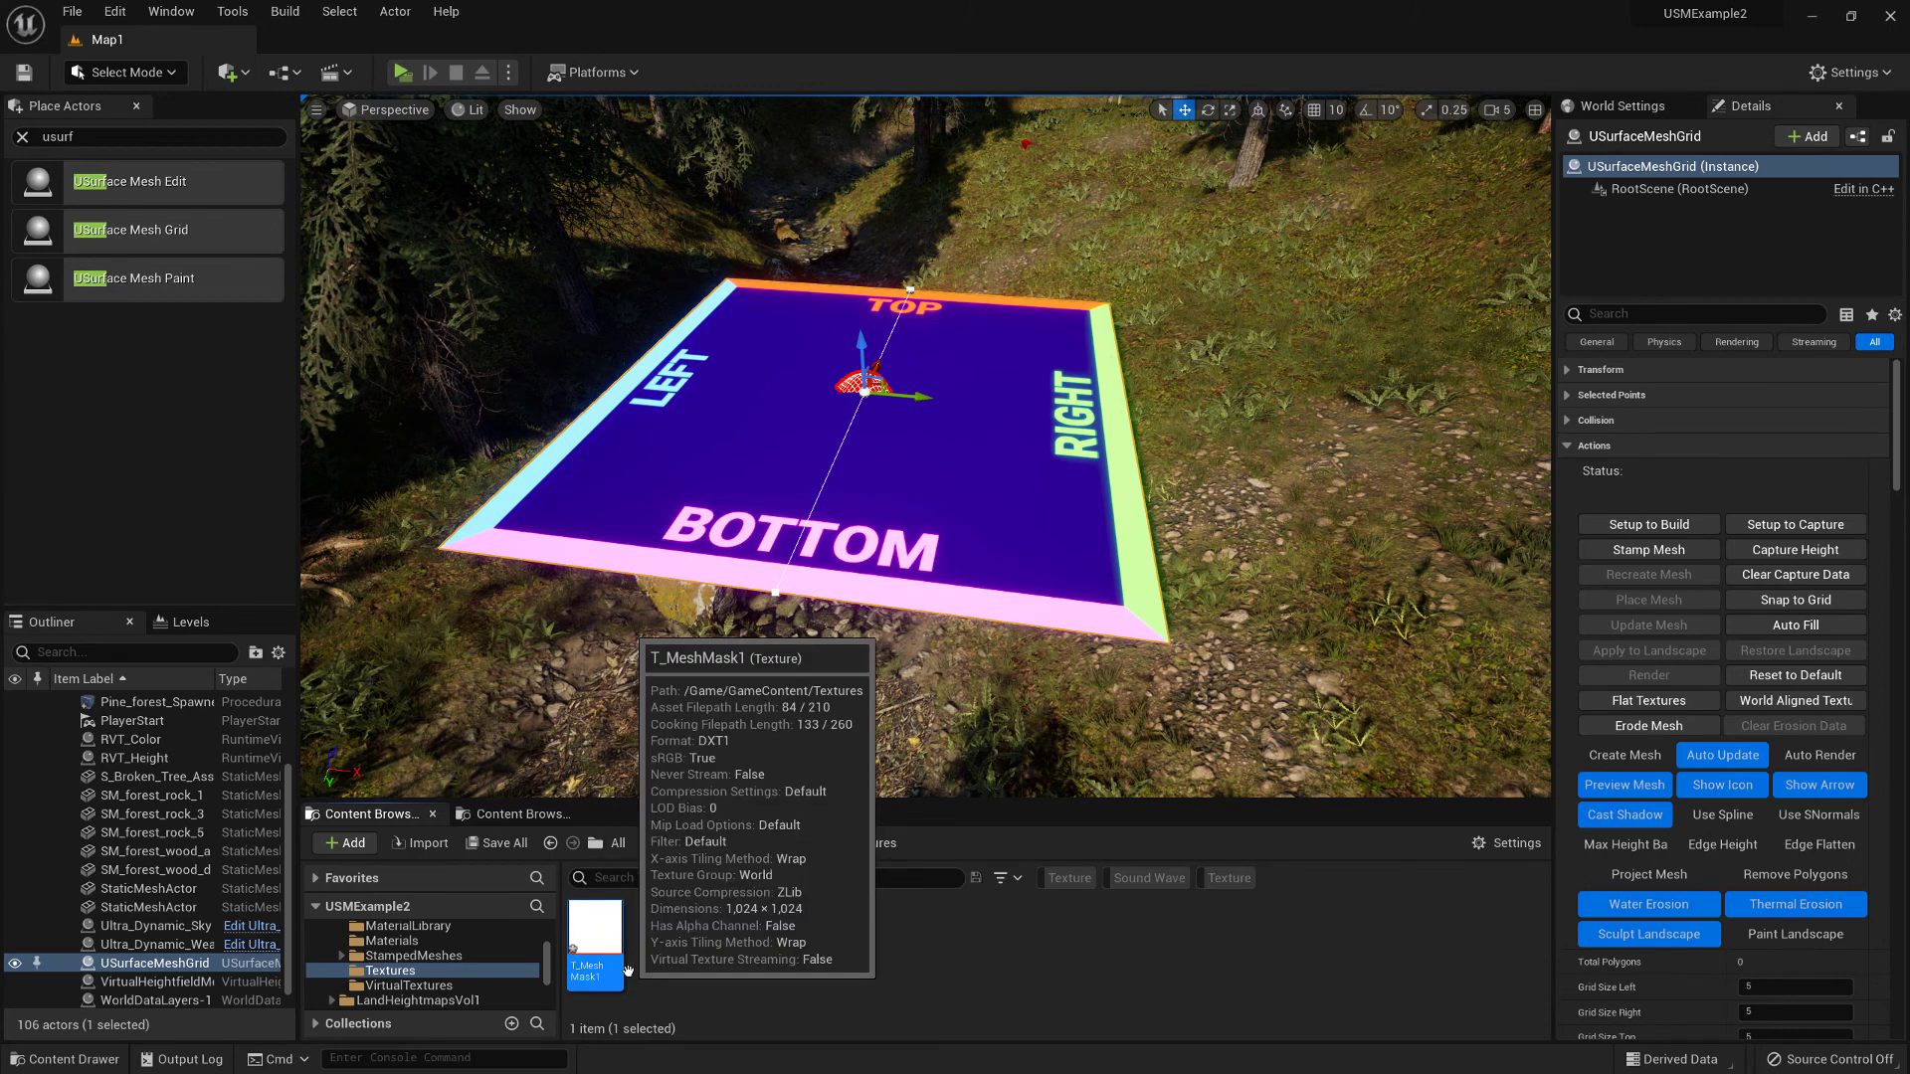
right_click(603, 936)
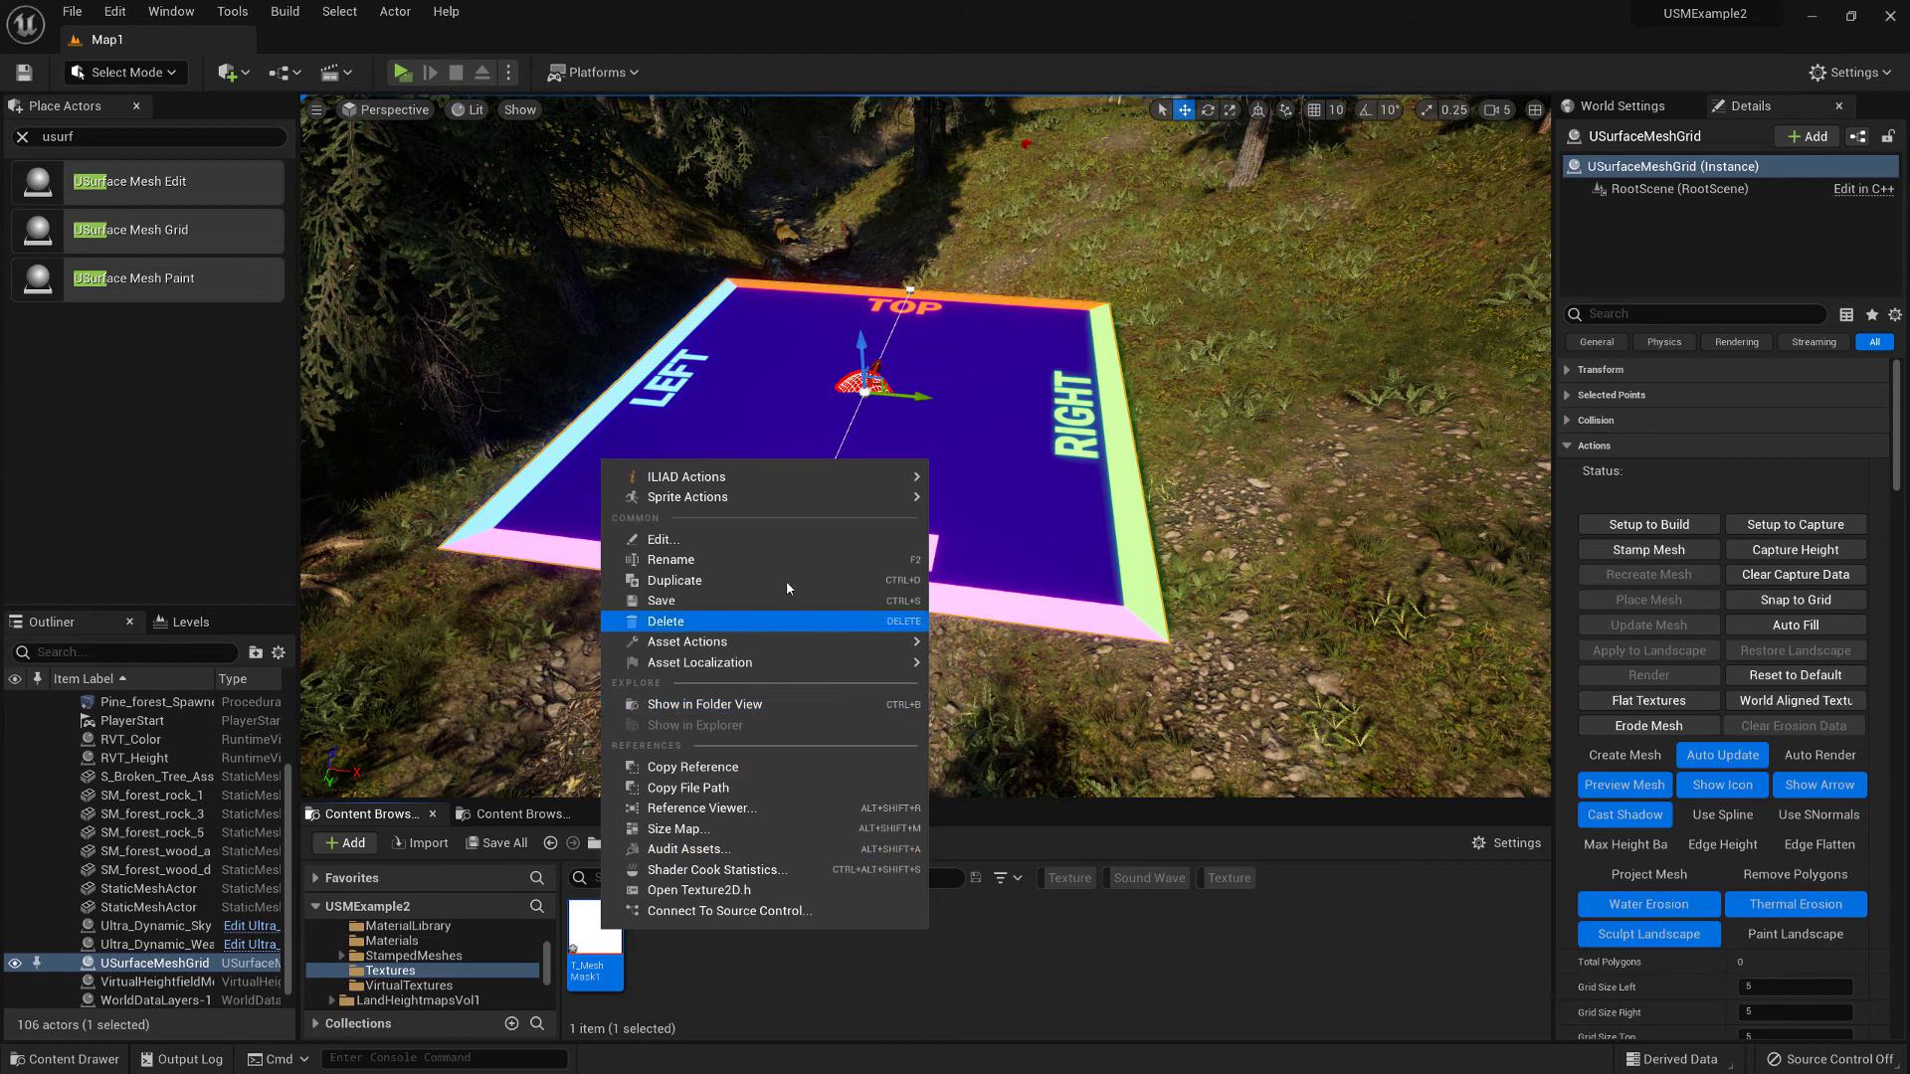
mouse_move(702, 480)
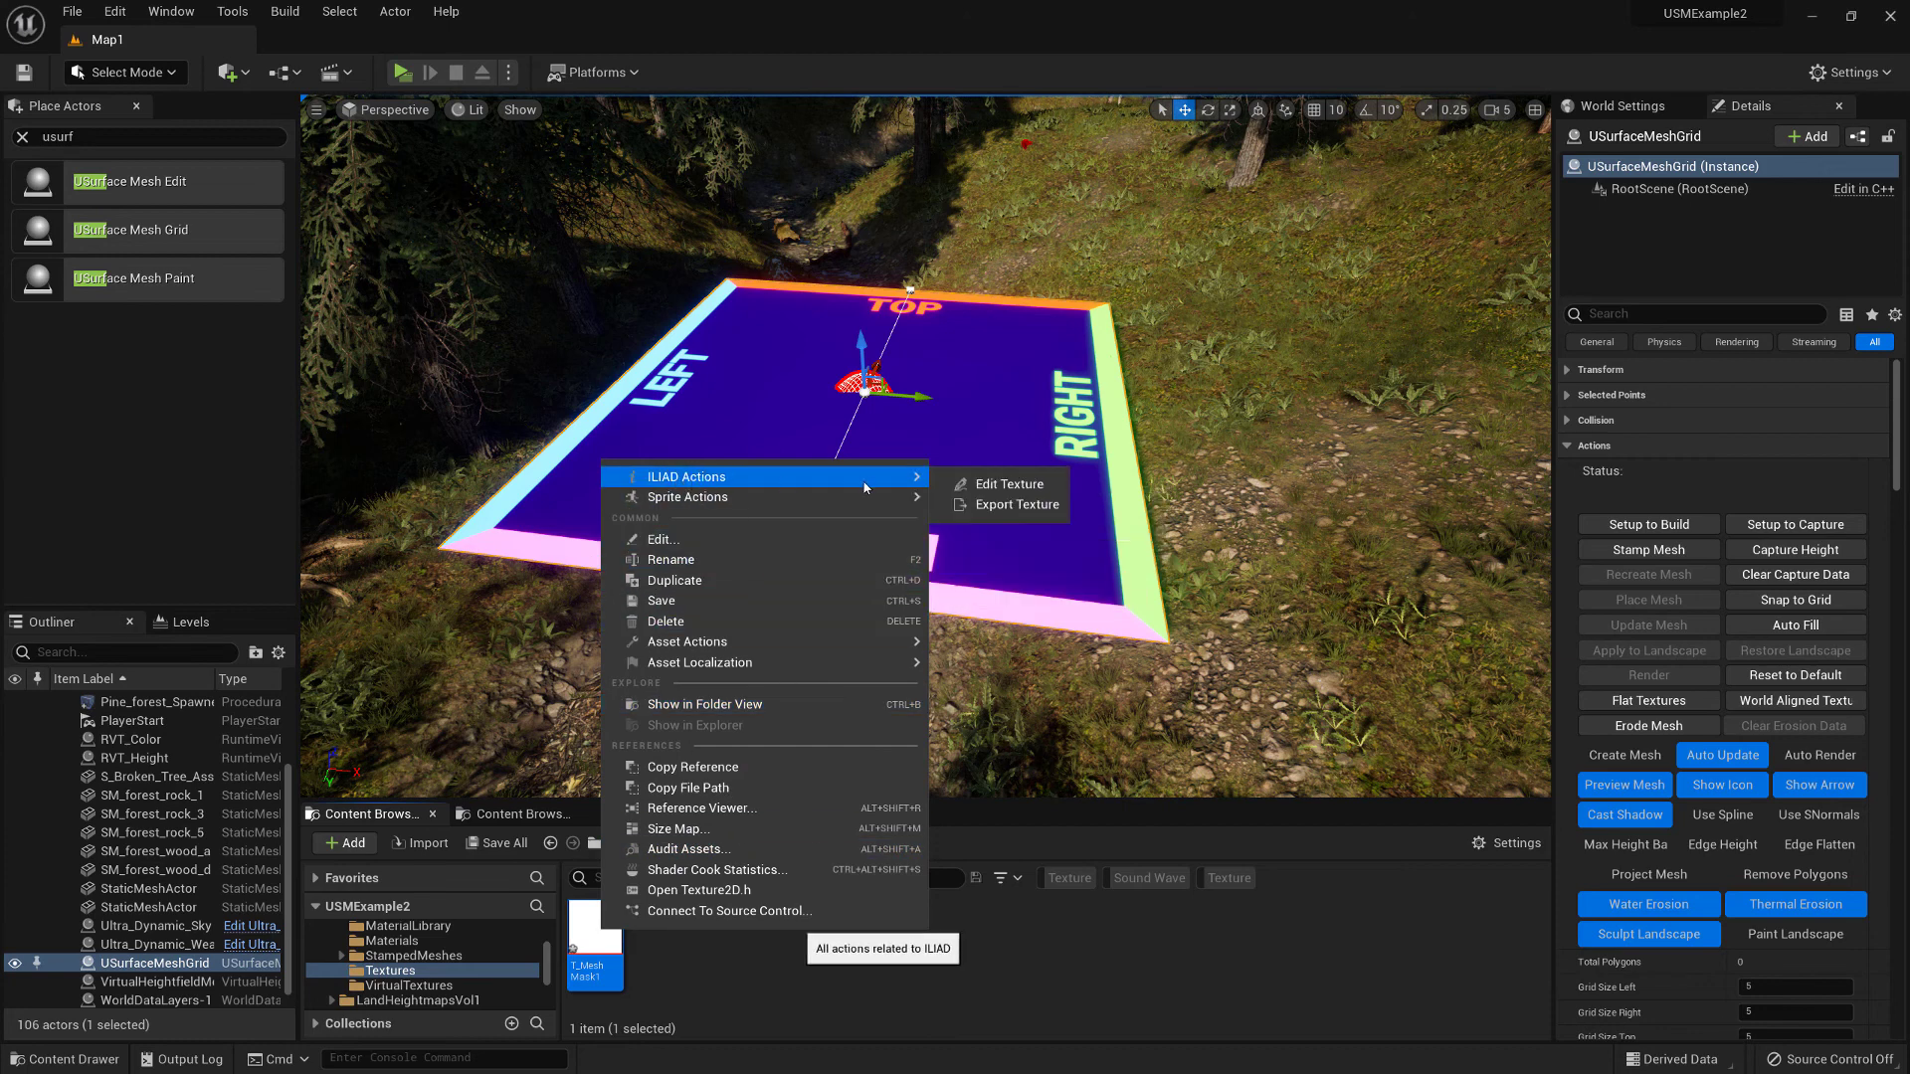
left_click(1011, 486)
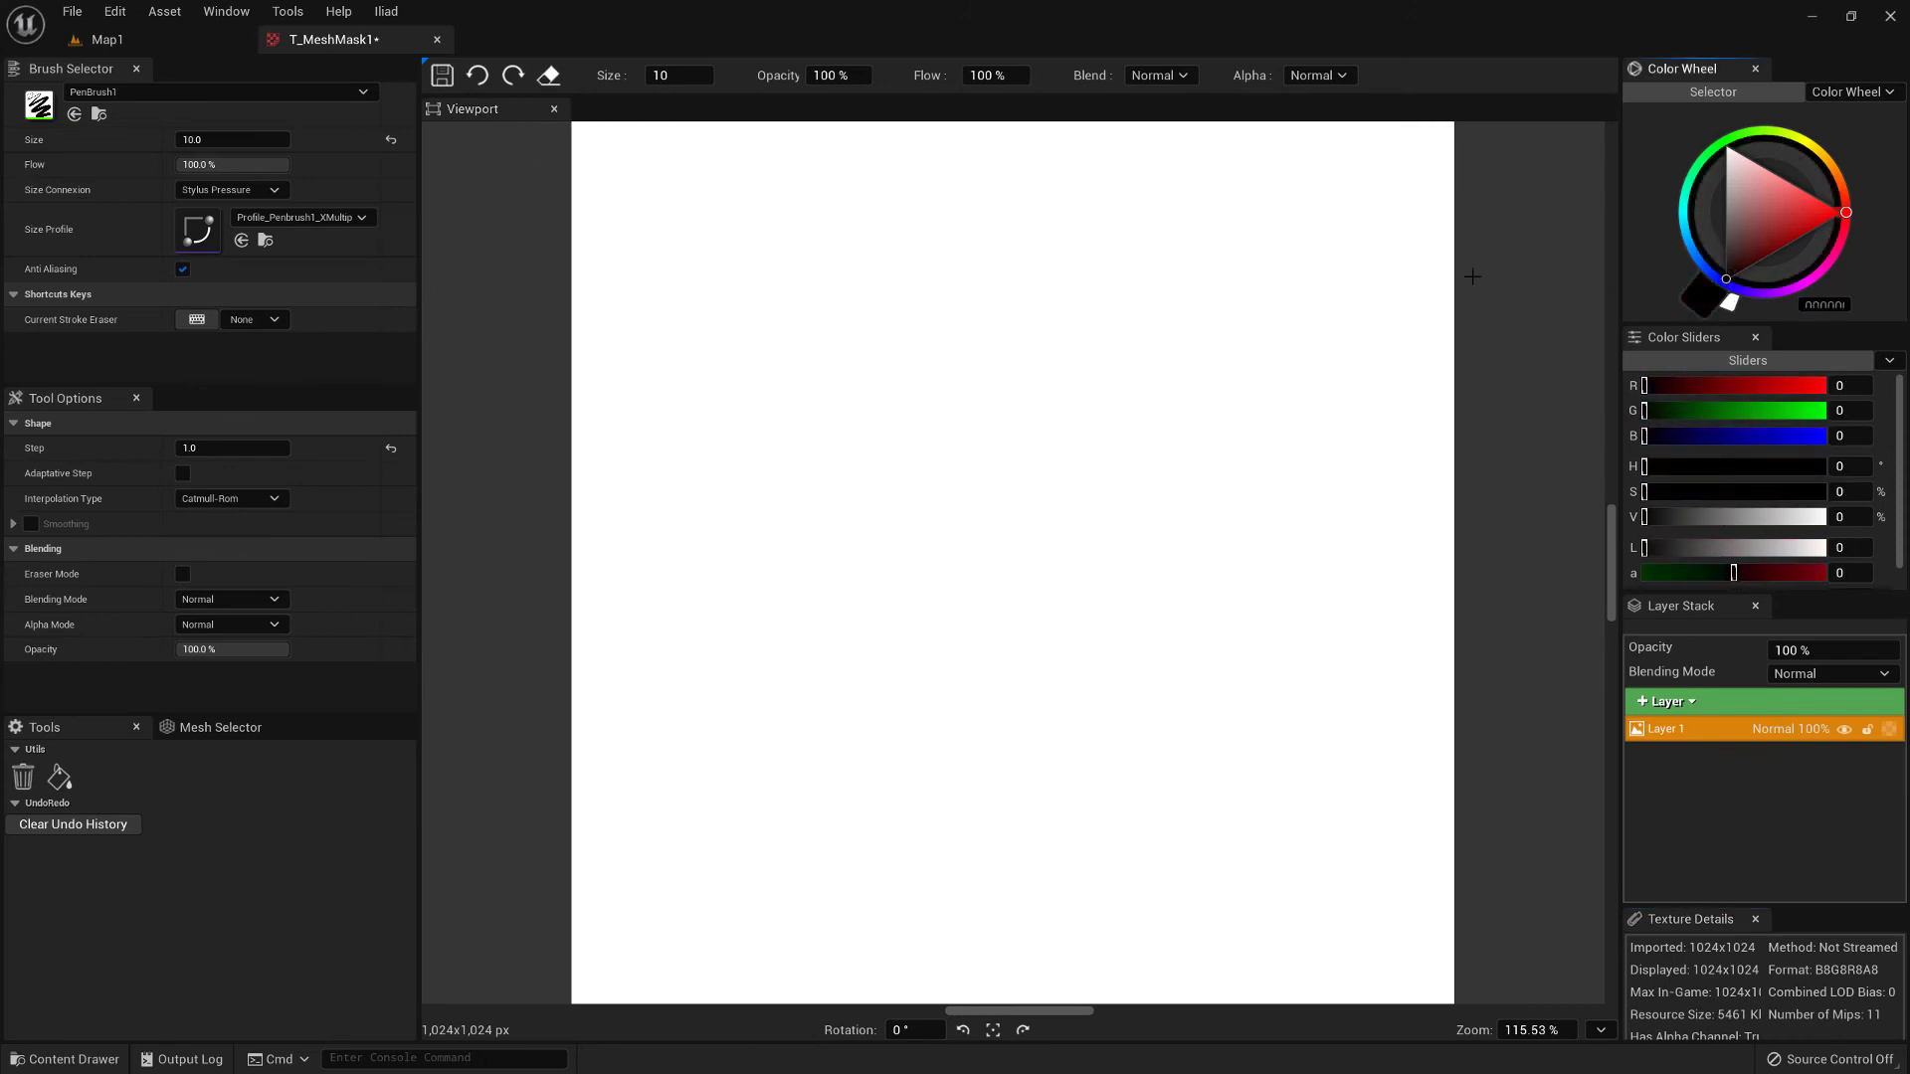
left_click(60, 781)
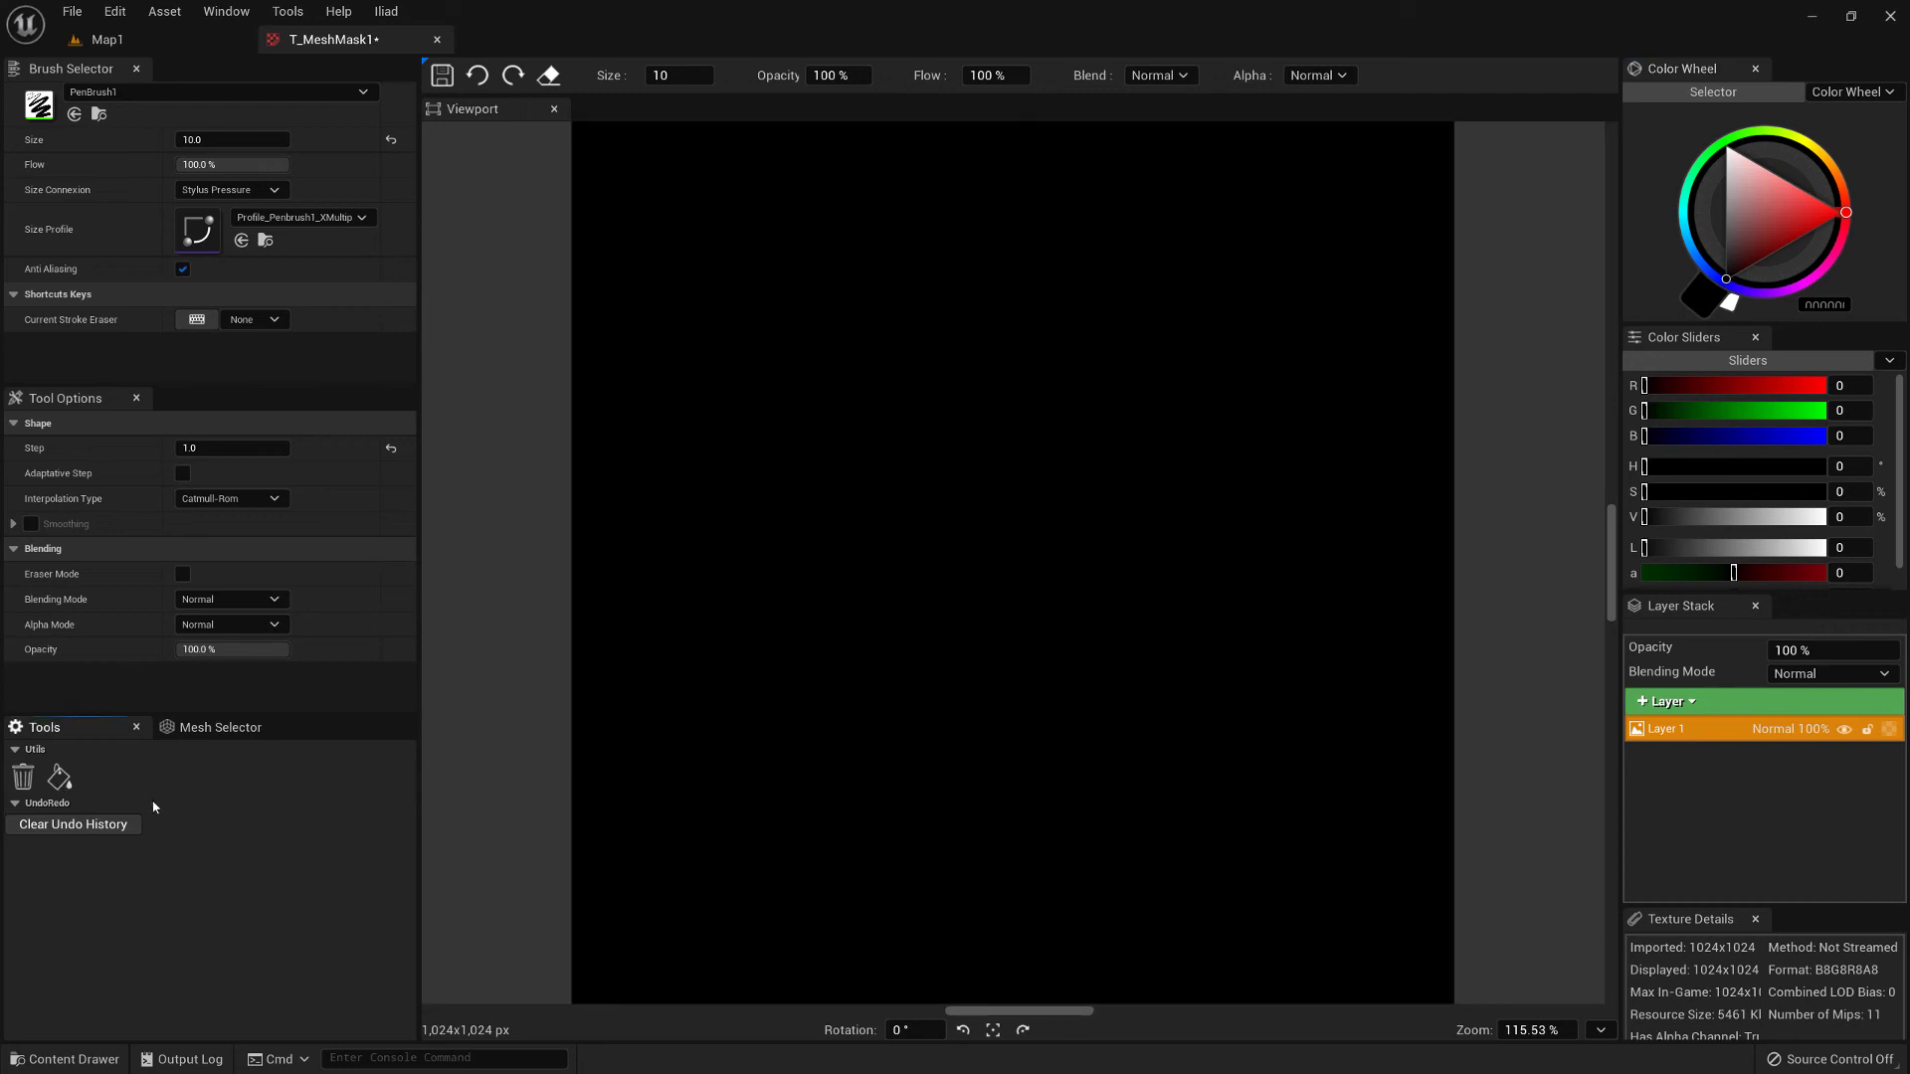
Choose the AirBrush as the painting brush
left_click(129, 92)
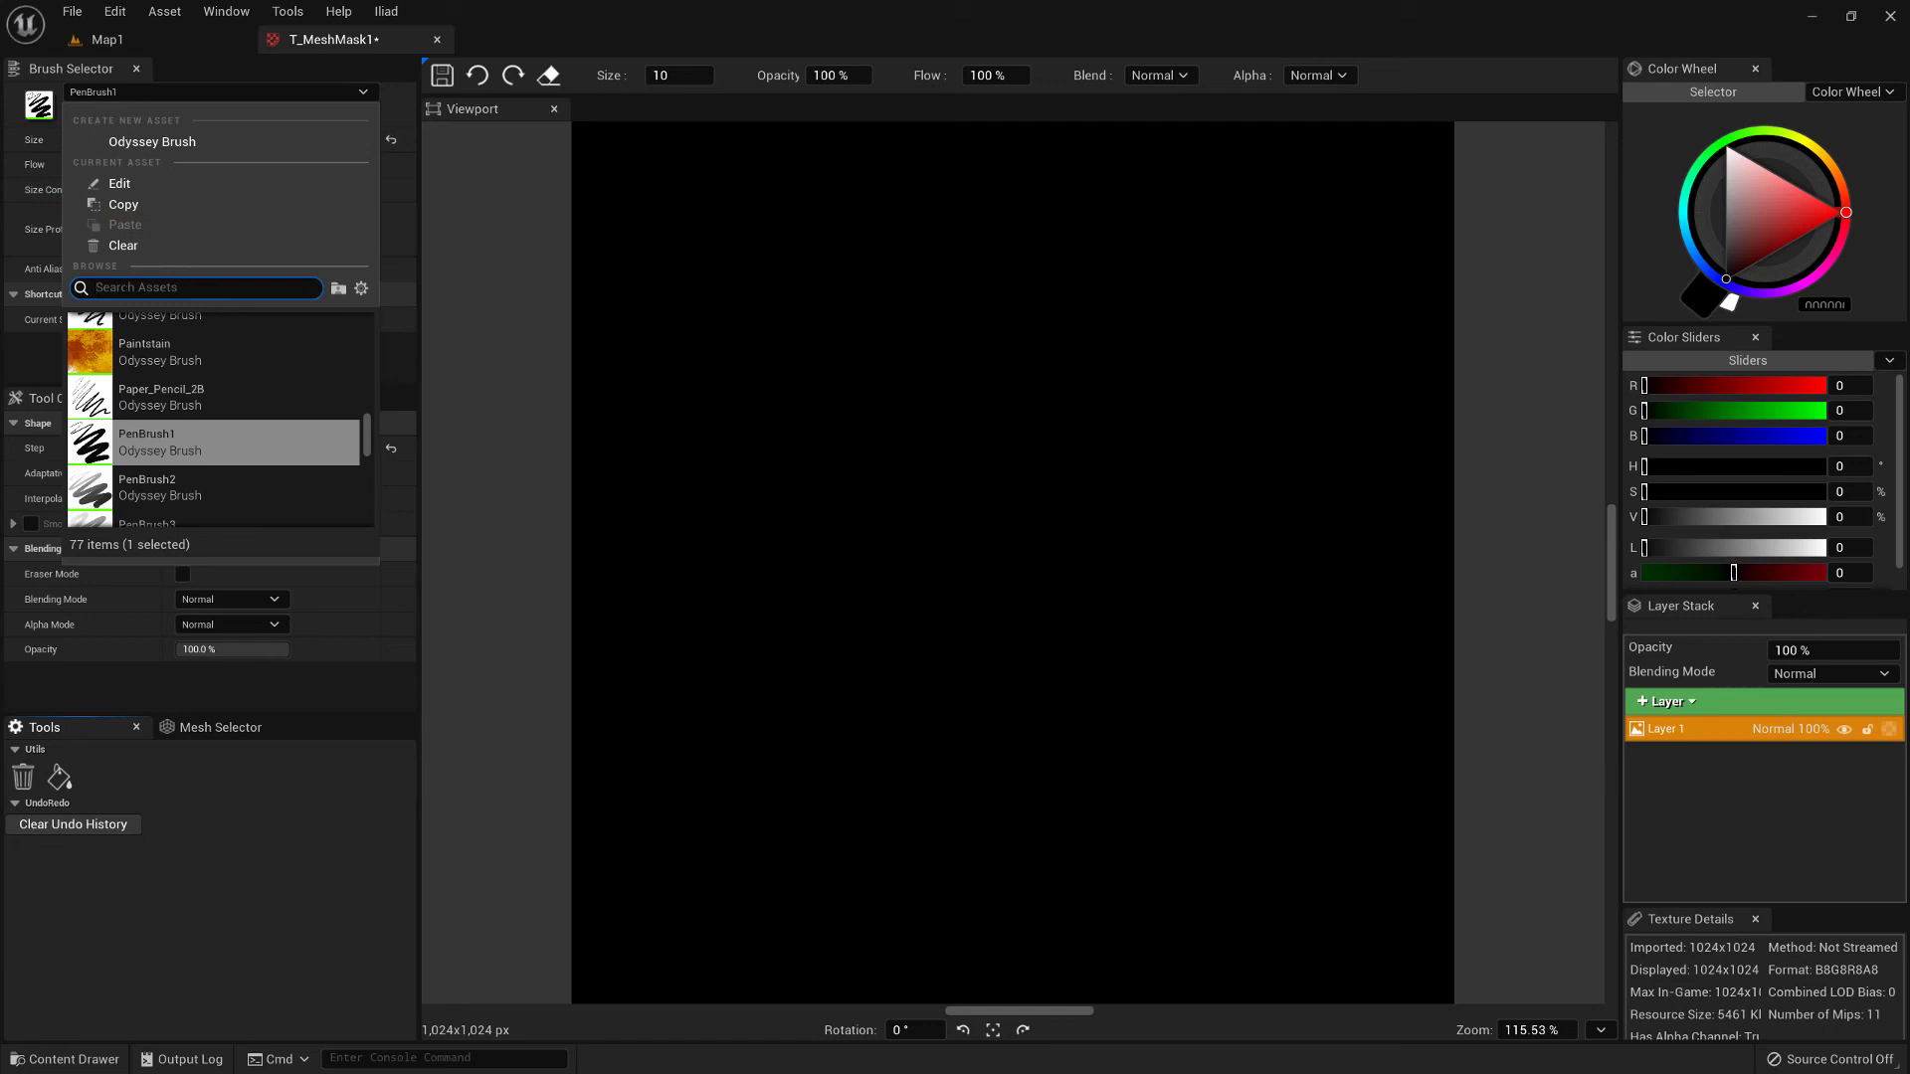
type("airb")
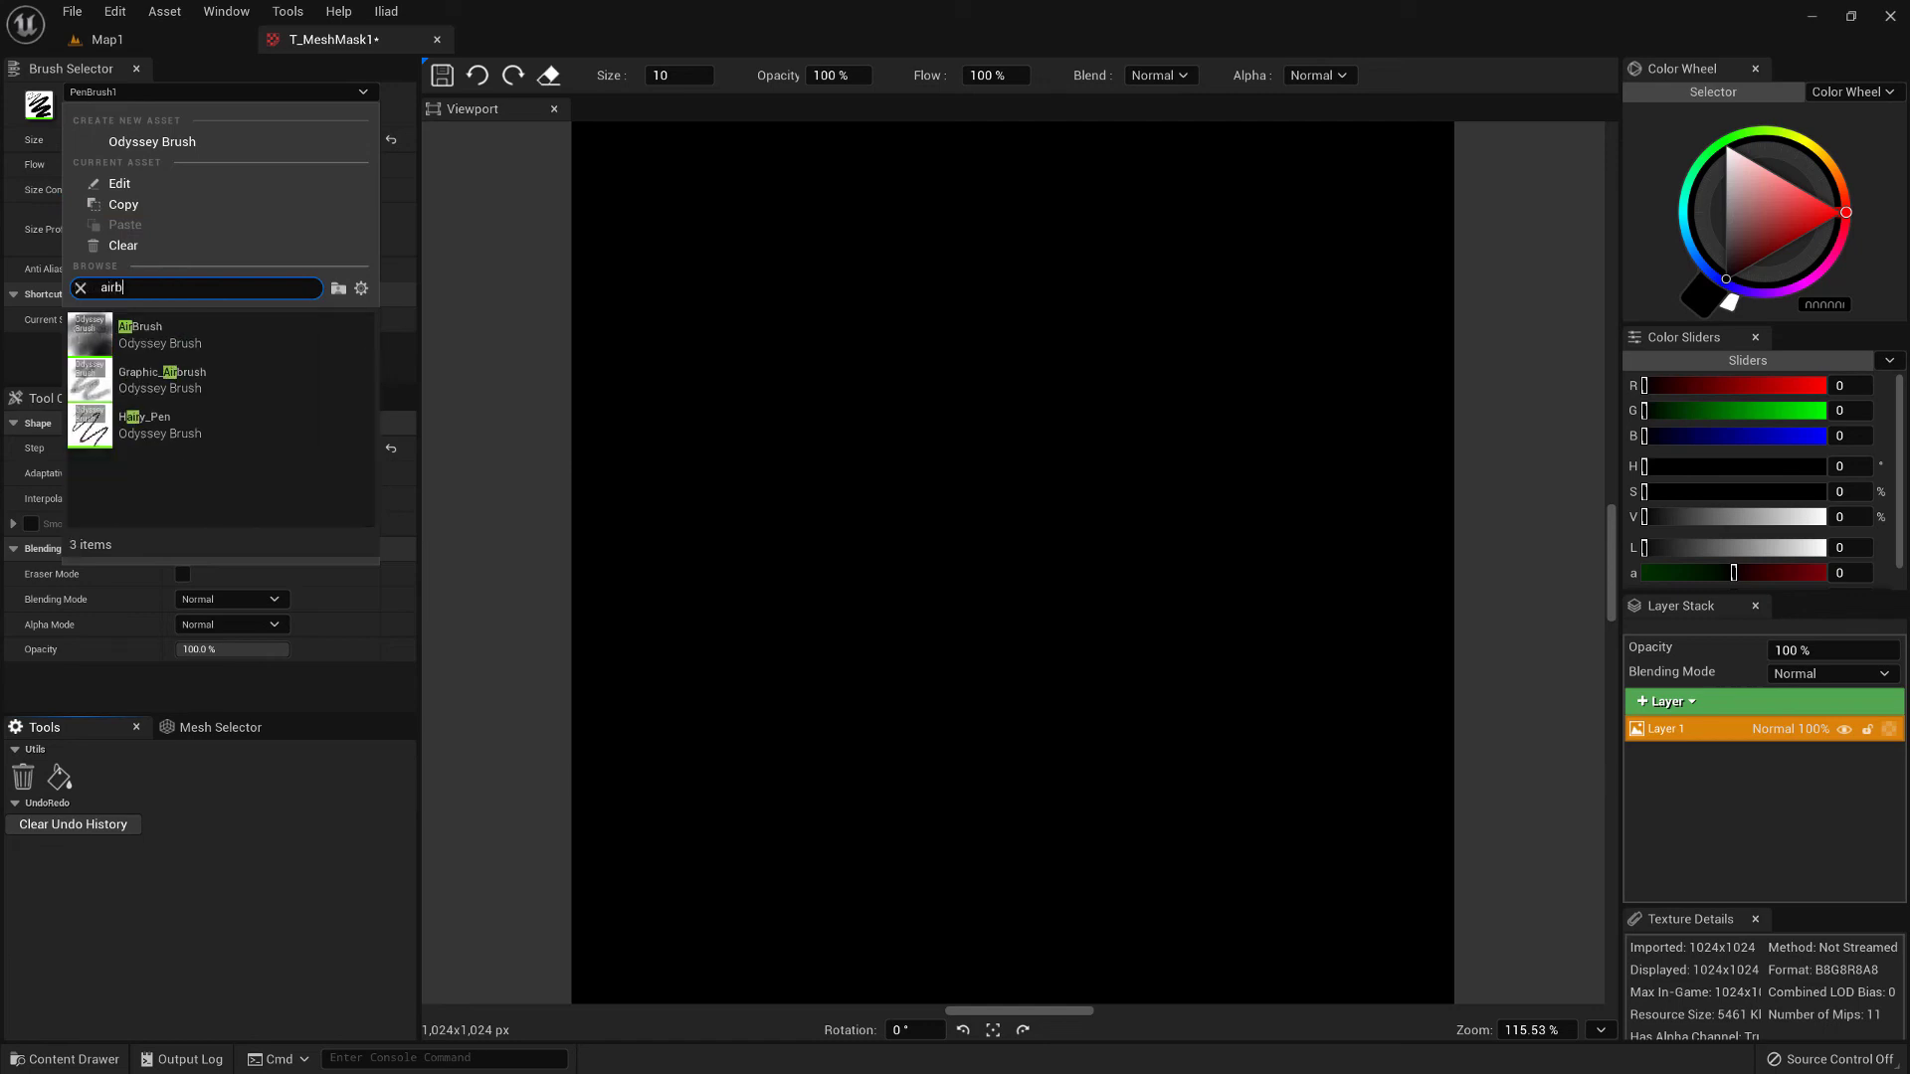
left_click(142, 341)
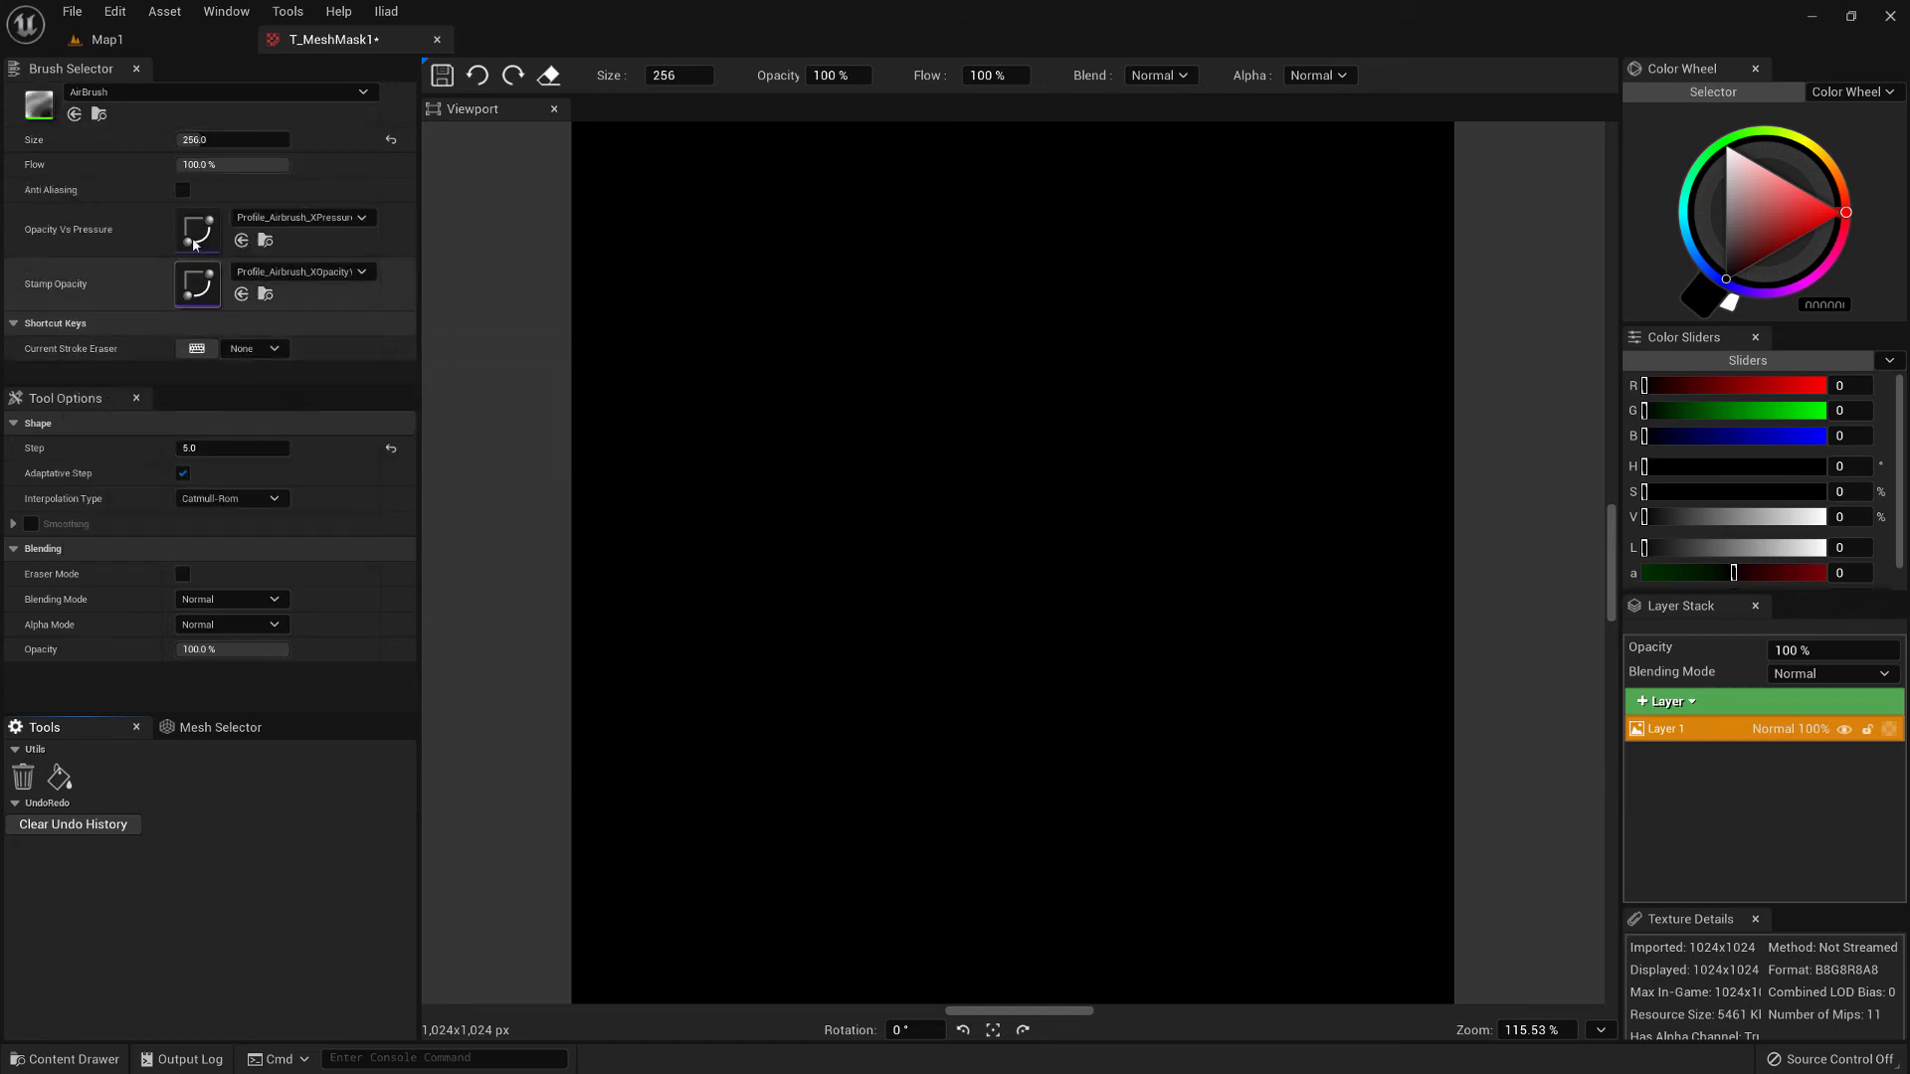
Paint a tall, soft white band right of the canvas centre at brush size 181 and save the texture
left_click(1756, 202)
left_click_drag(1756, 202, 1711, 143)
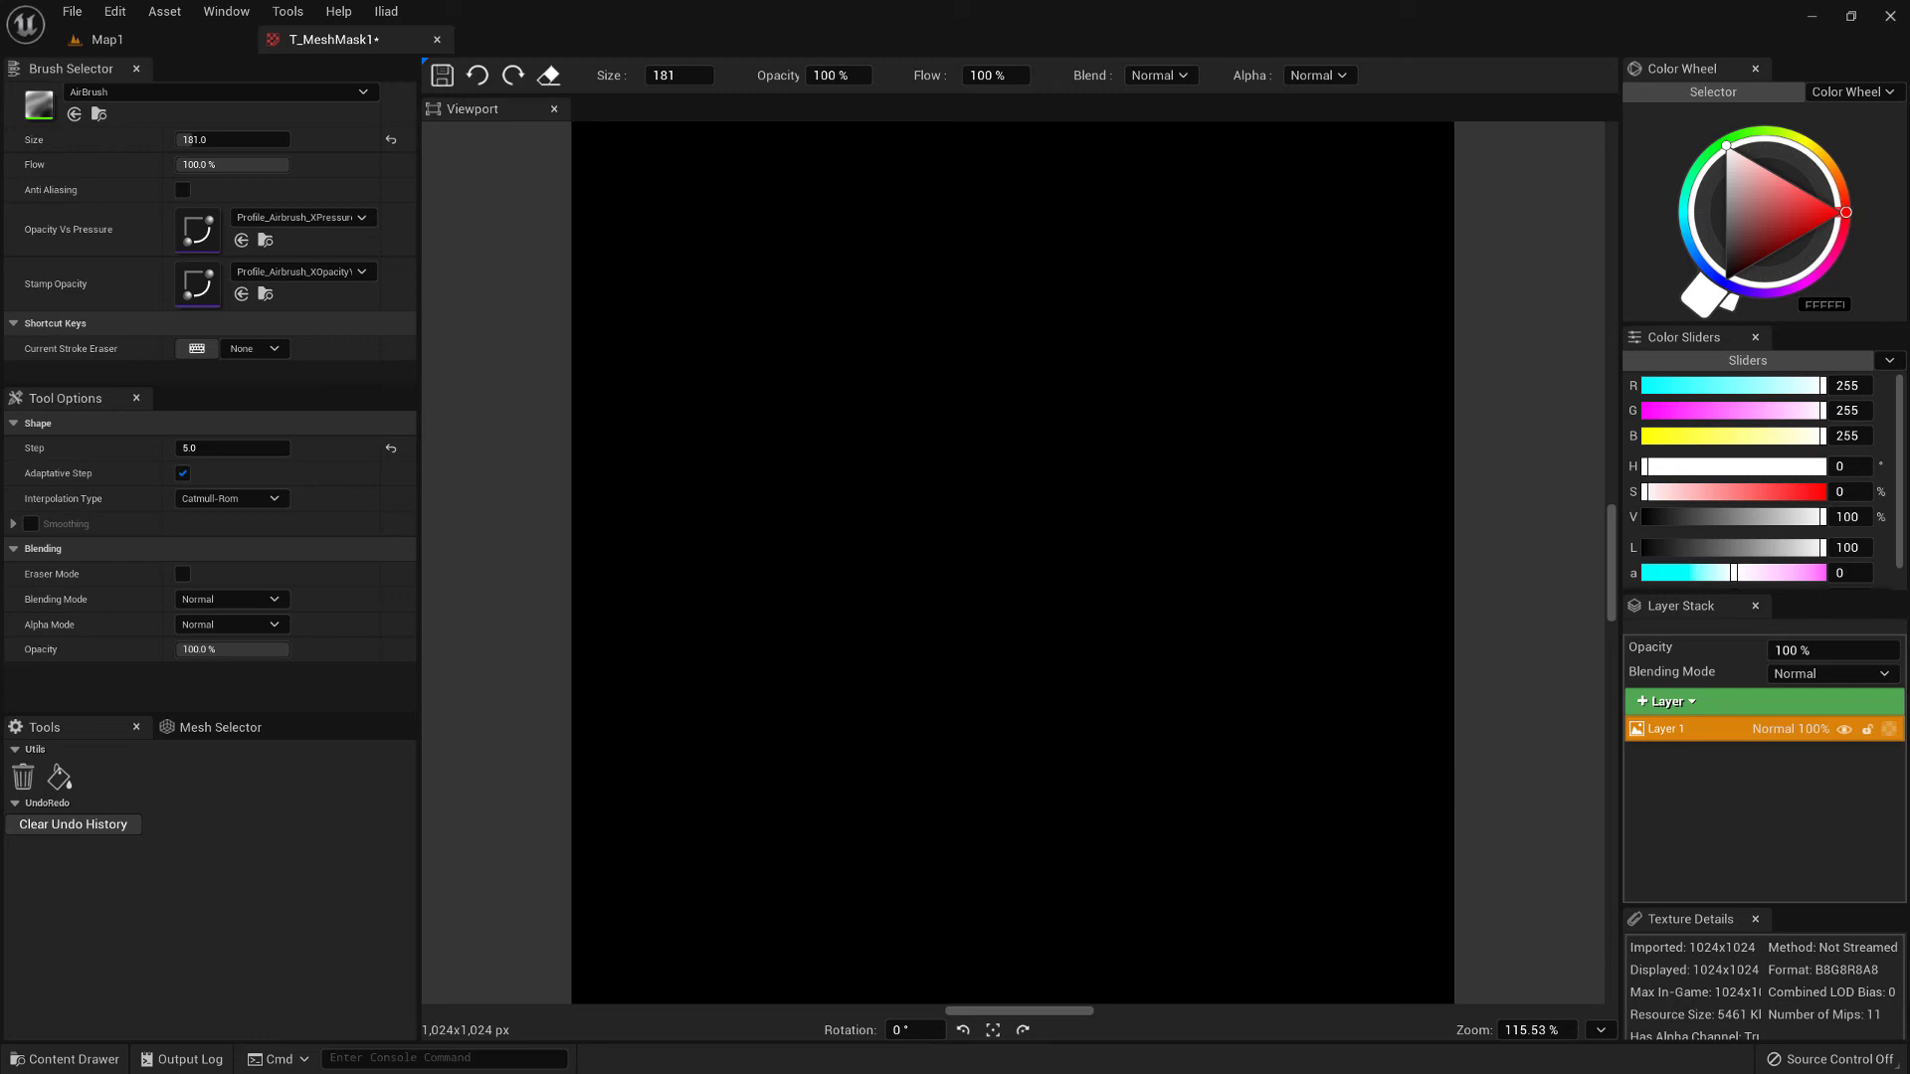
mouse_move(1094, 252)
left_mouse_down()
mouse_move(1197, 324)
mouse_move(1143, 358)
mouse_move(1017, 258)
mouse_move(1279, 542)
mouse_move(1226, 641)
mouse_move(1258, 786)
mouse_move(1168, 862)
mouse_move(1053, 904)
mouse_move(1210, 703)
mouse_move(1202, 473)
left_mouse_up()
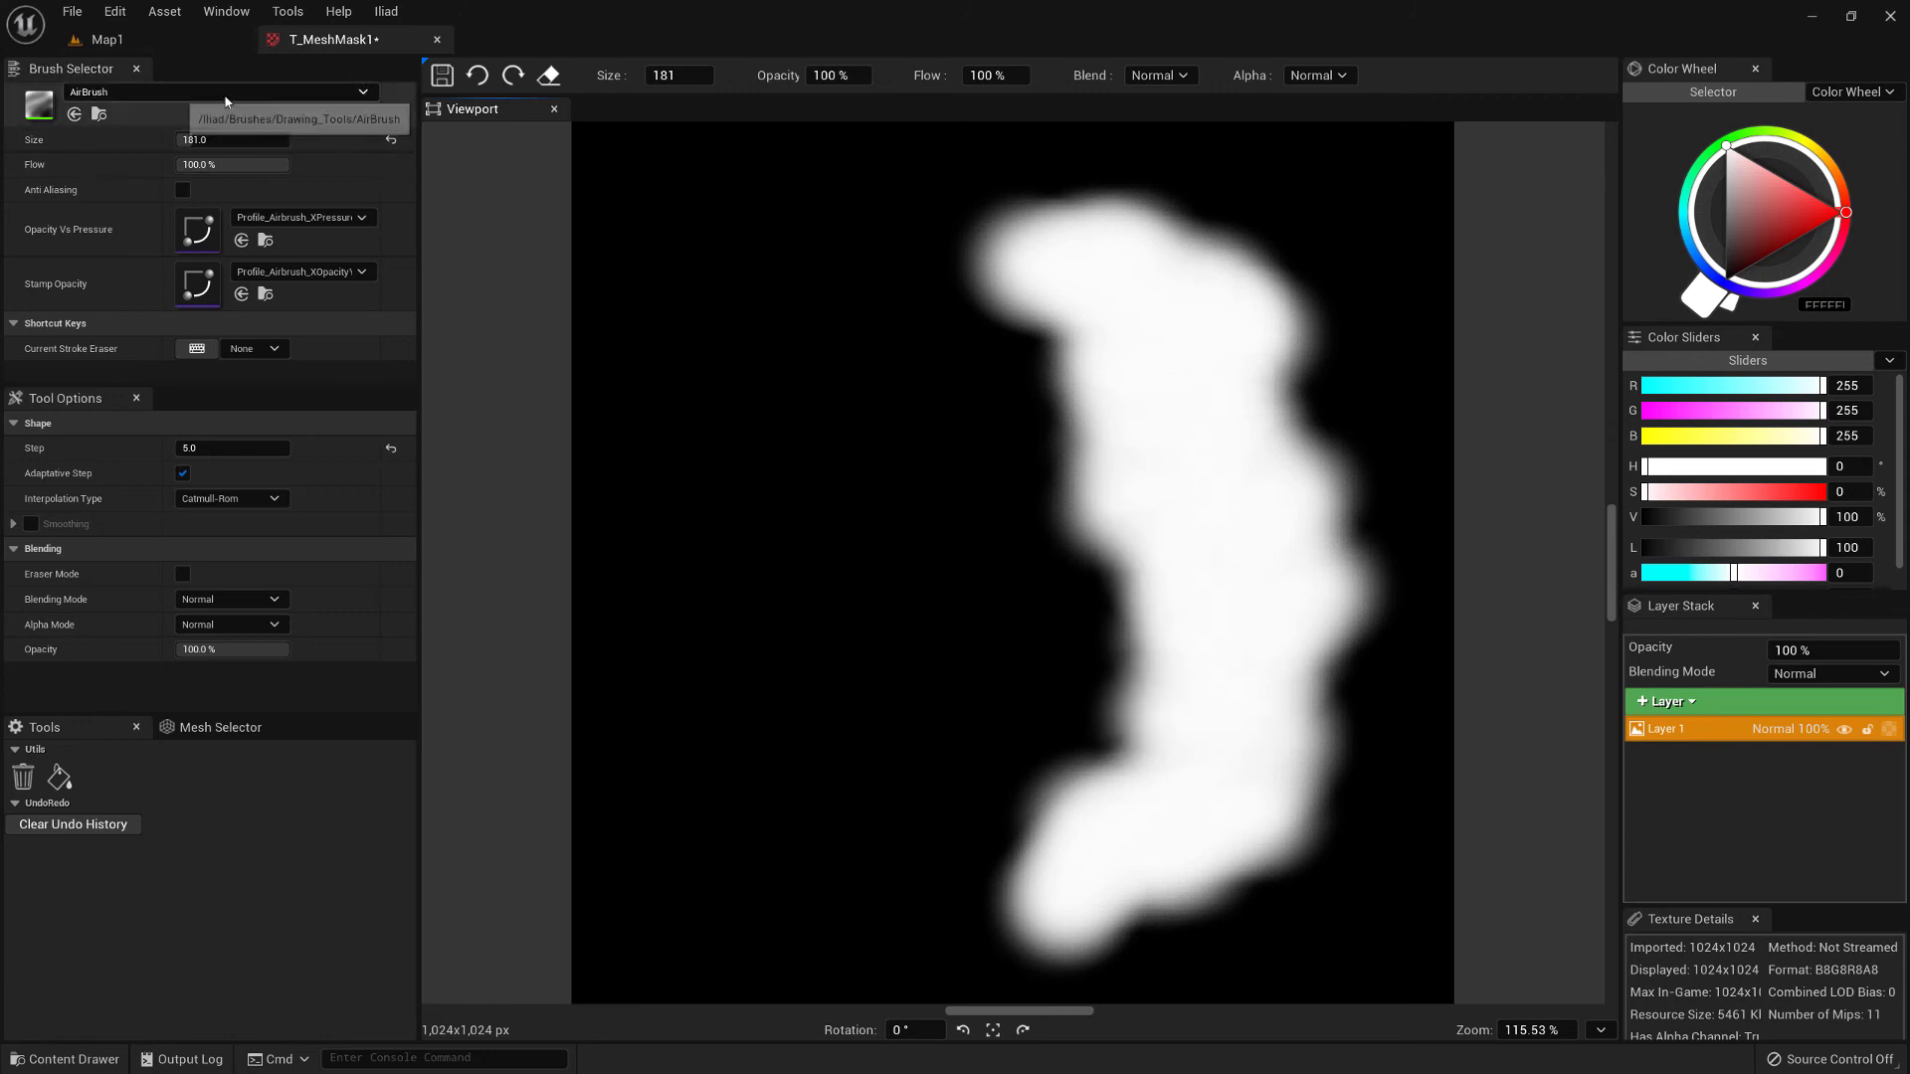
left_click(443, 80)
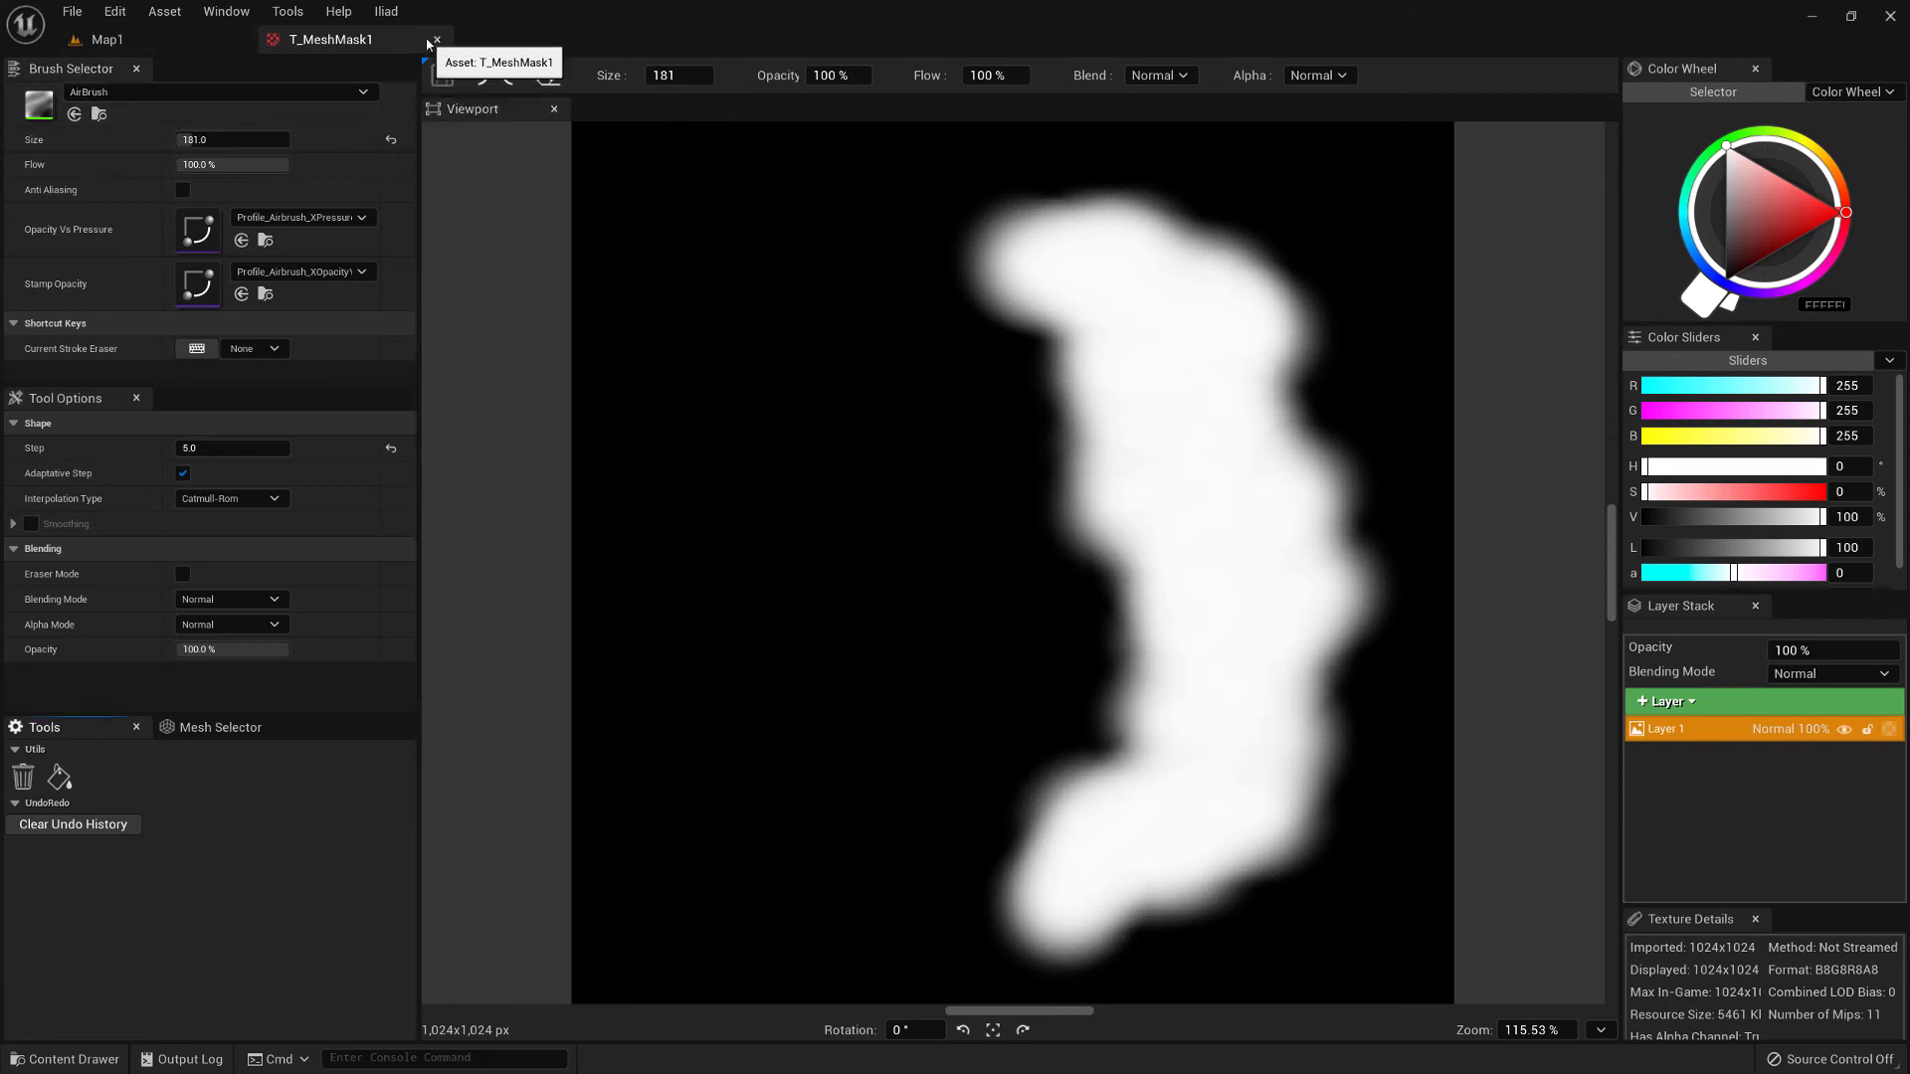
Return to the Map1 level and enable Create Mesh on the surface mesh grid
left_click(112, 39)
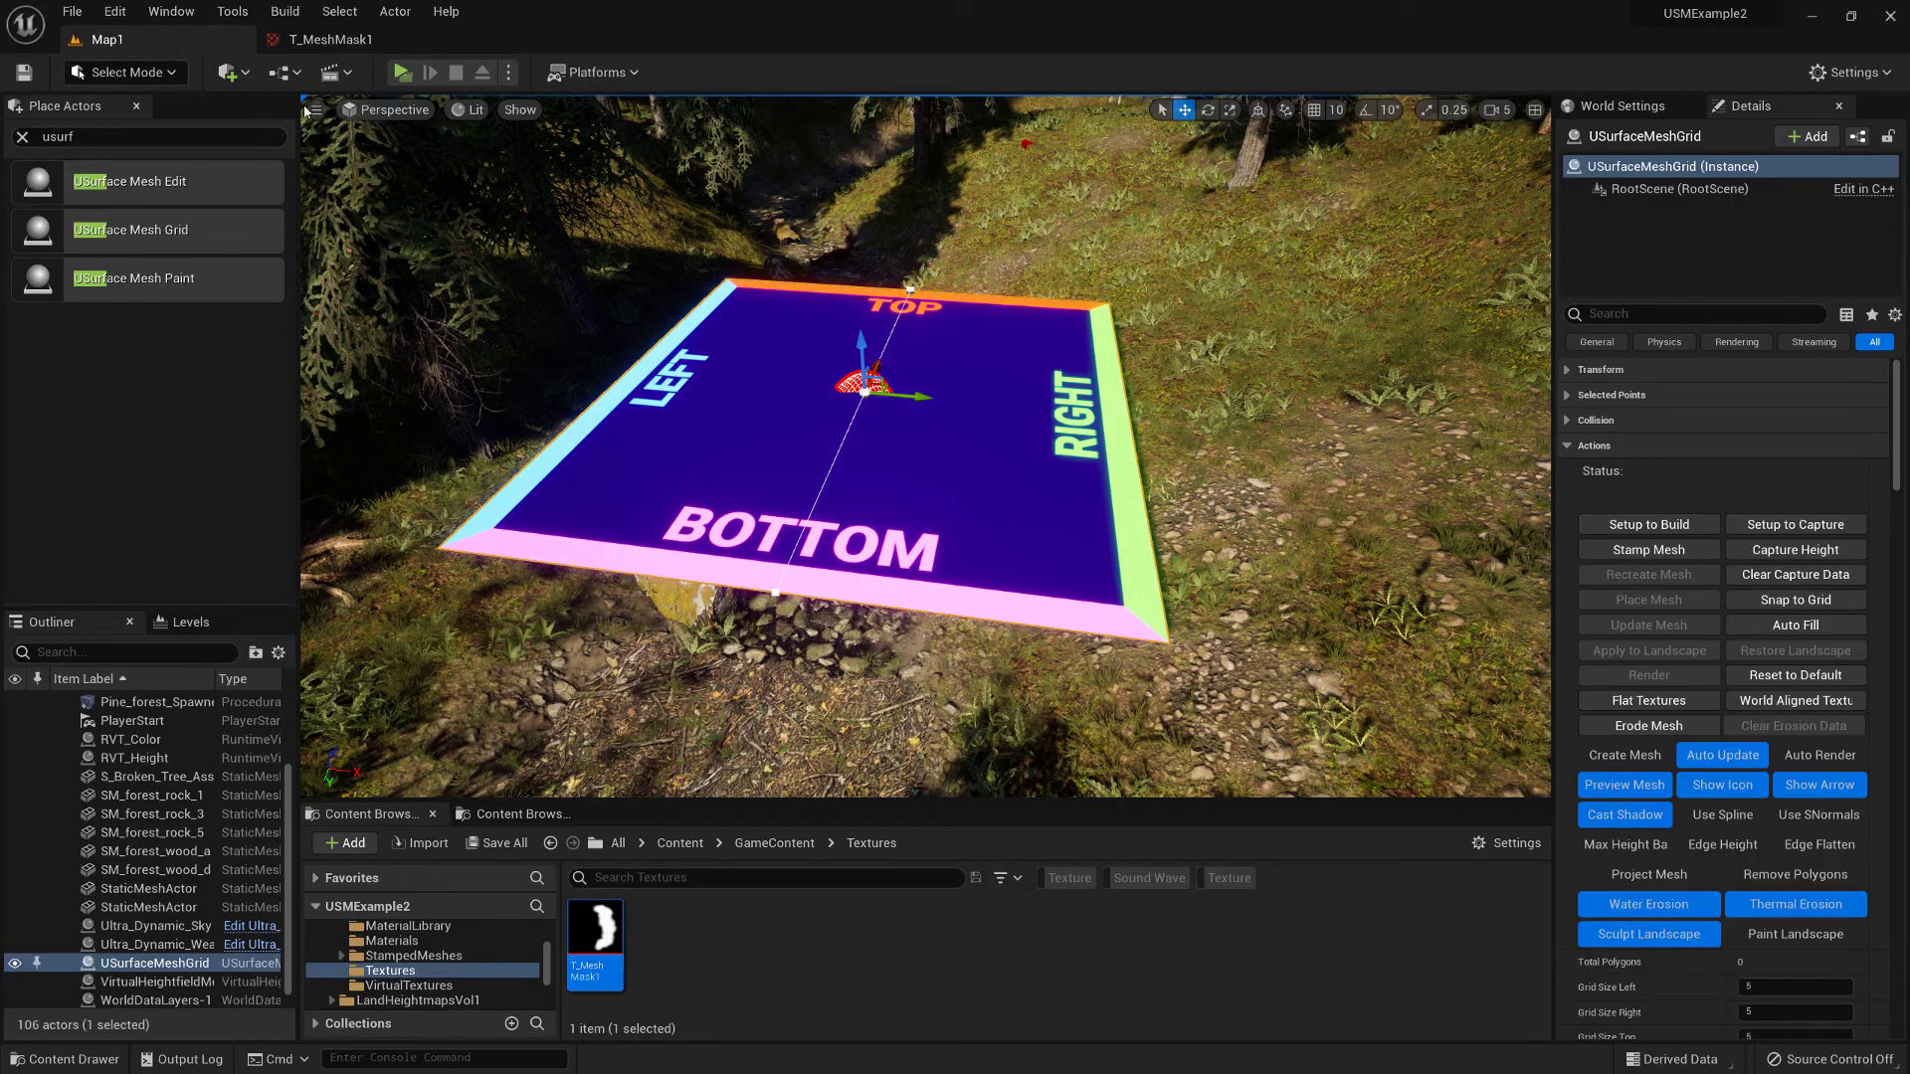
right_click_drag(805, 417, 817, 464)
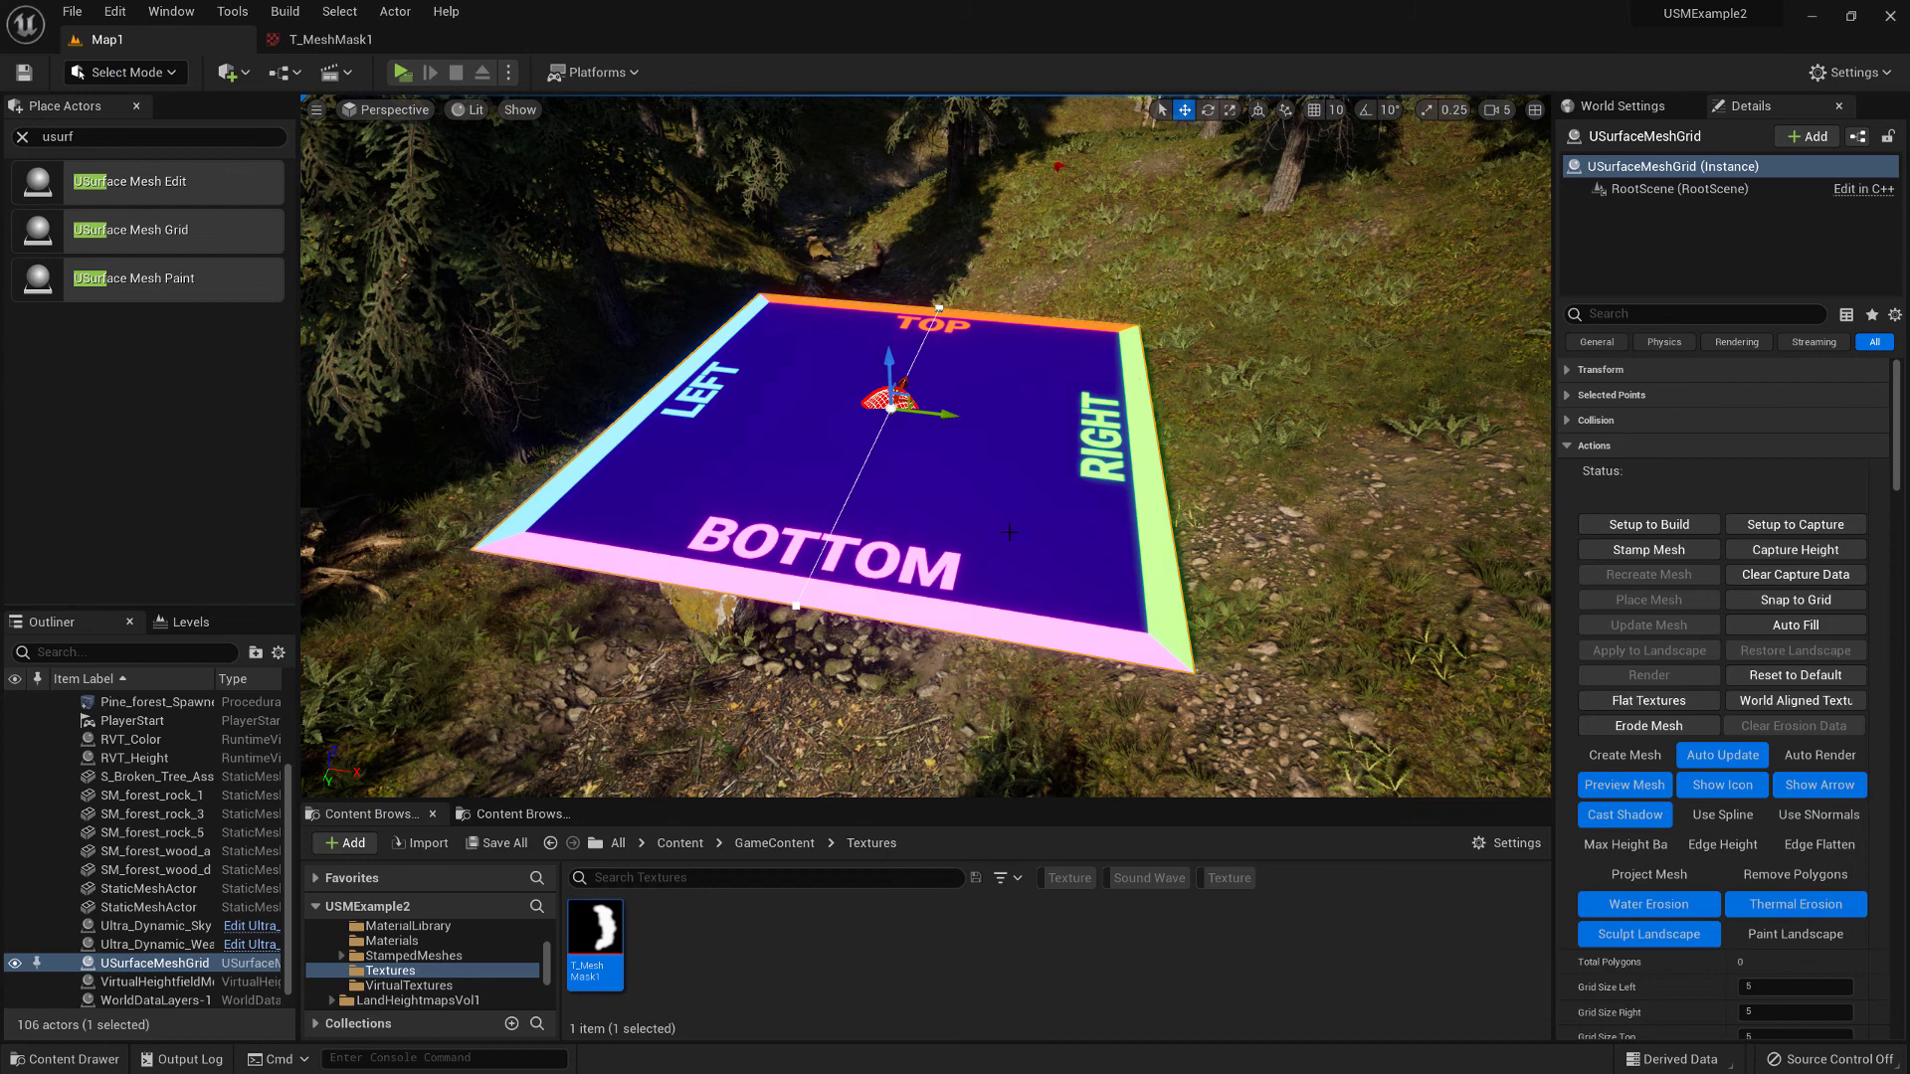
left_click(1624, 755)
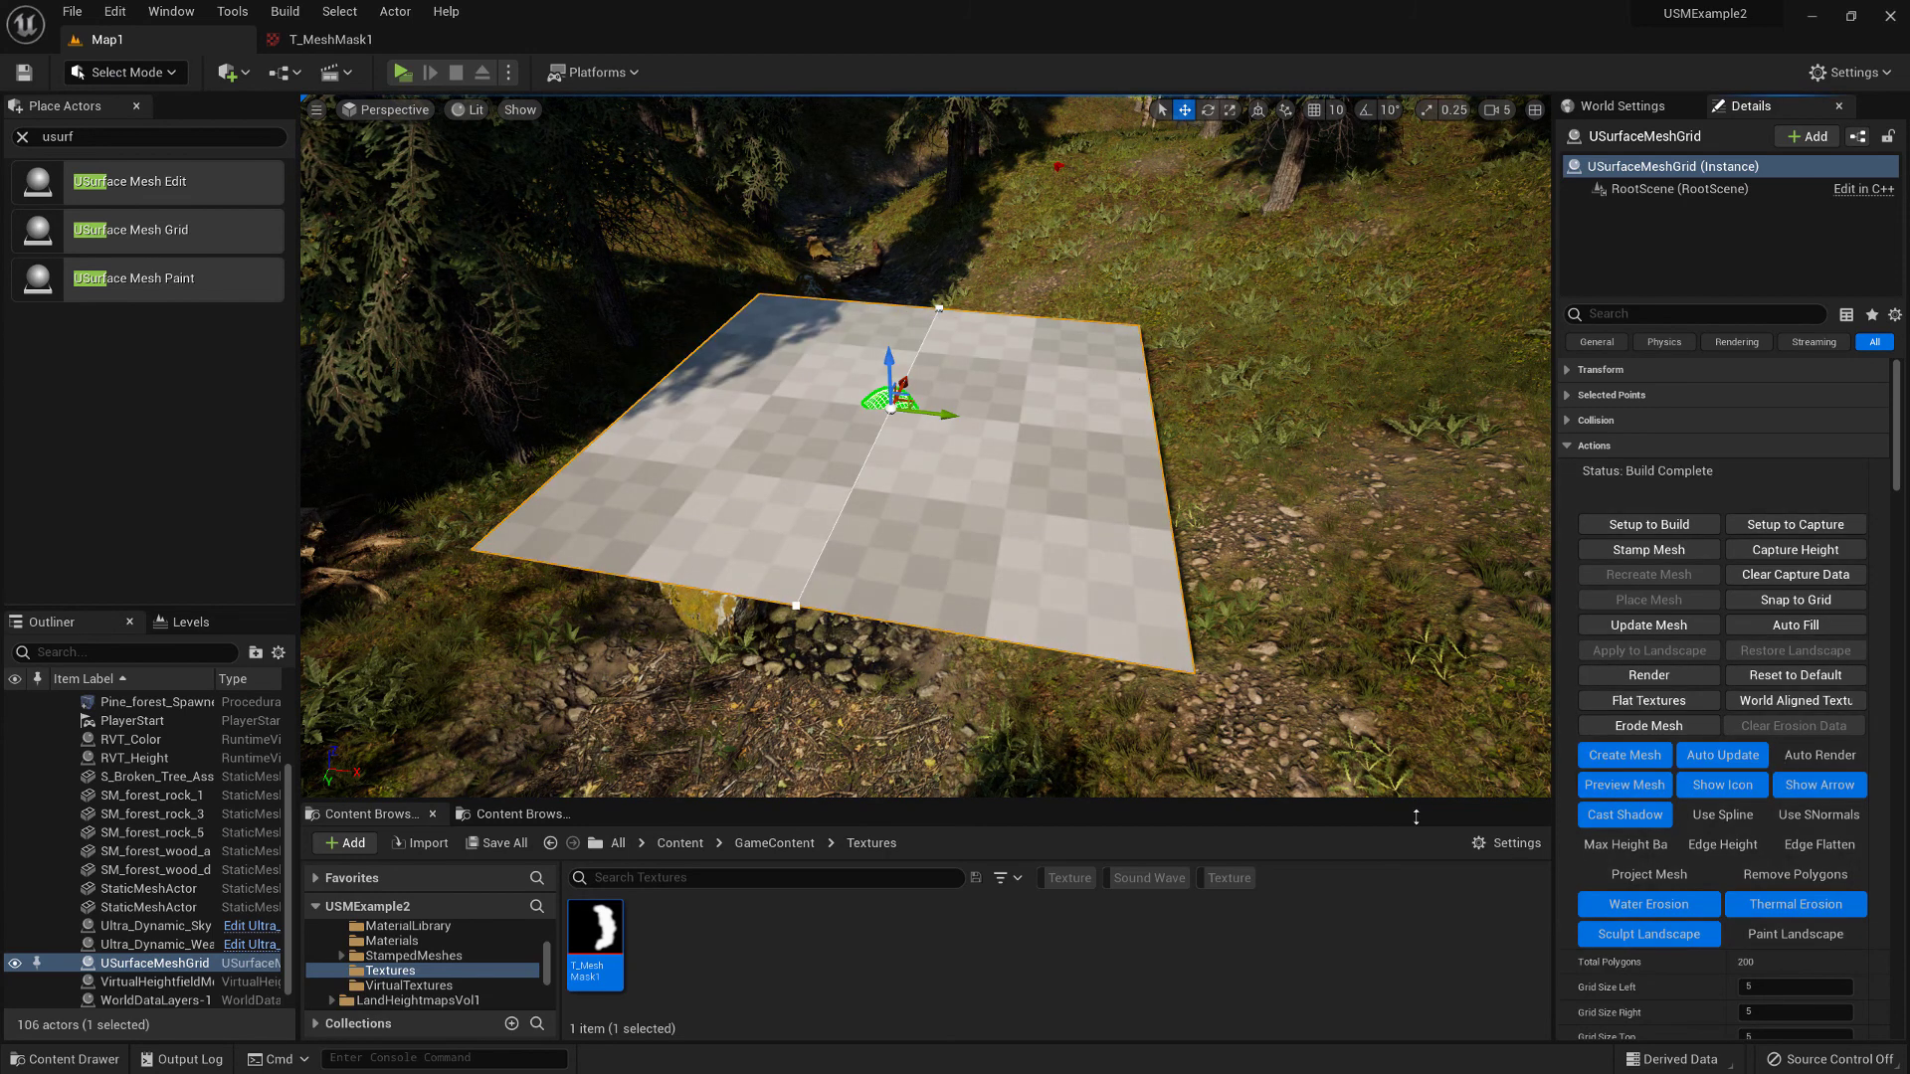
Set the surface mesh grid's Complexity to 20 while inspecting its polygons in wireframe, and restore the lit view
scroll(1721, 696, "down", 5)
right_click_drag(919, 469, 919, 468)
key("F1")
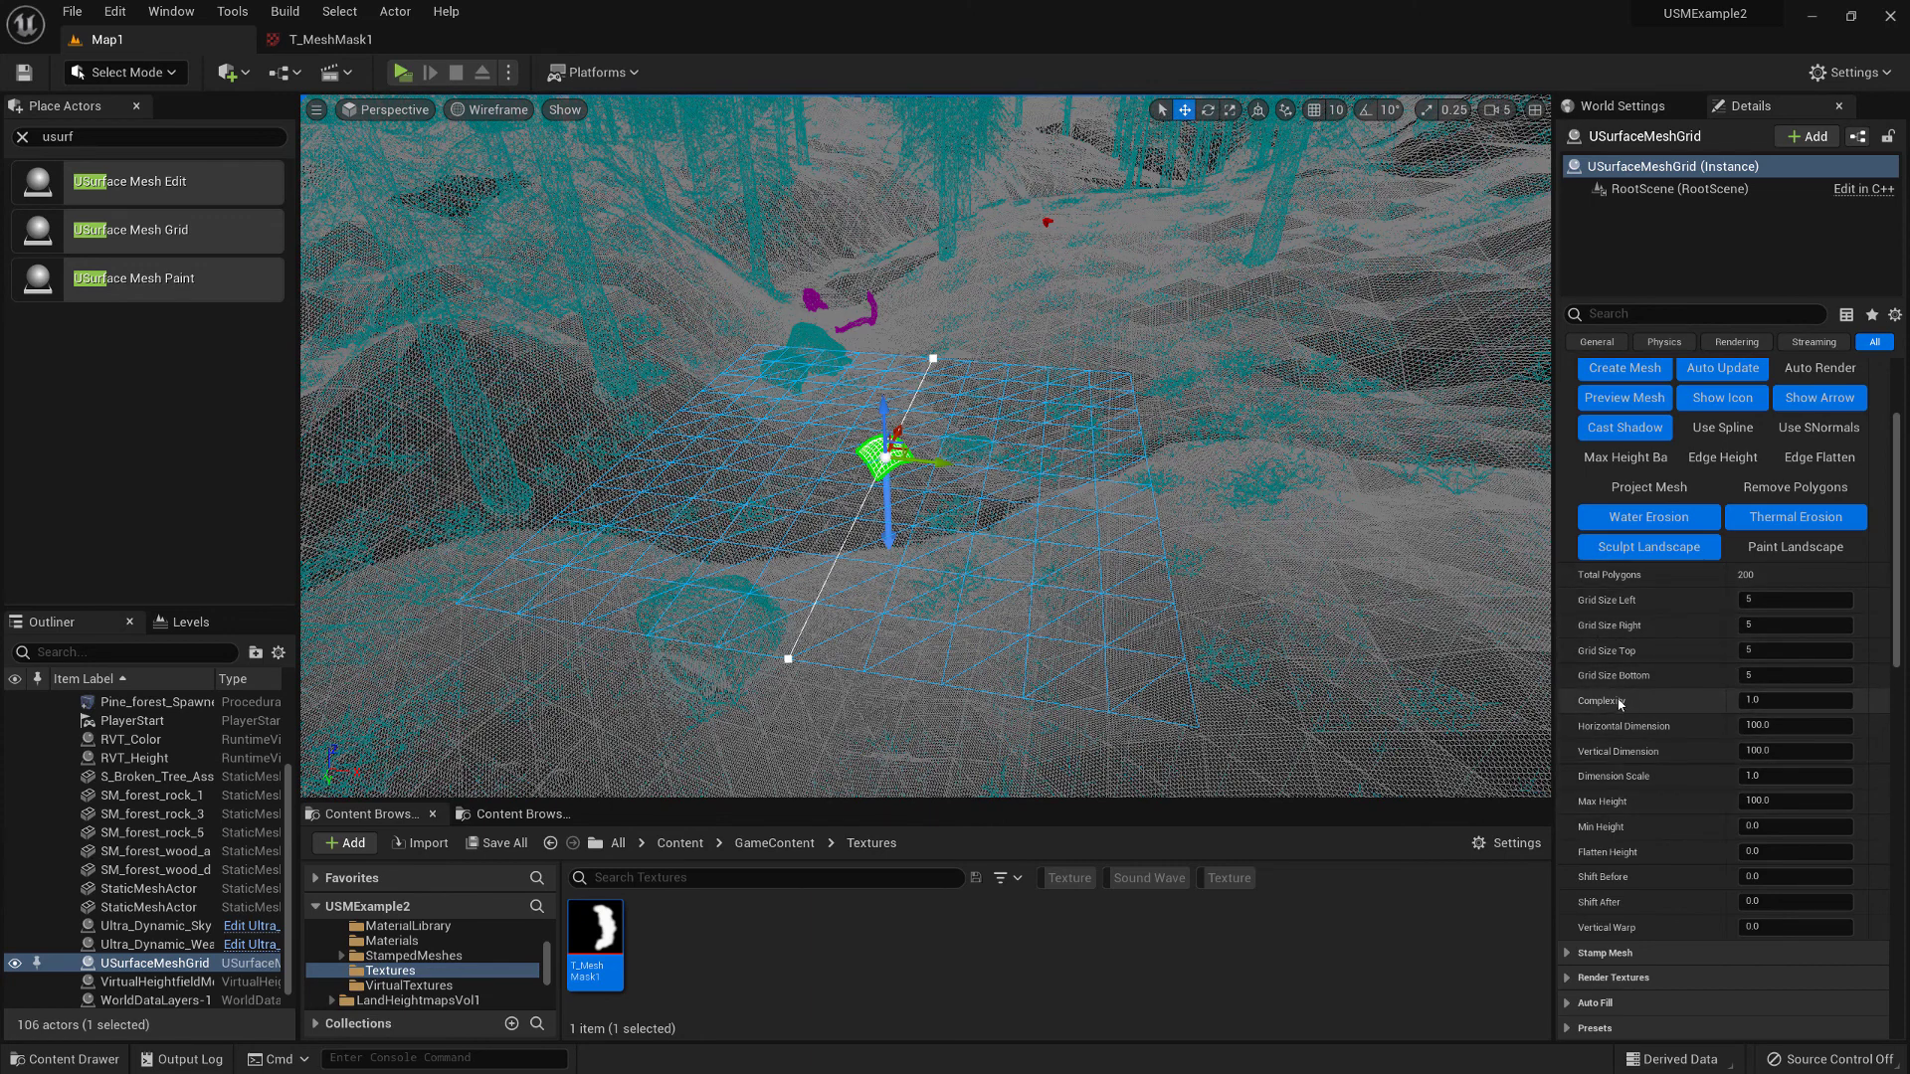
left_click(1736, 700)
key("Return")
scroll(929, 523, "up", 5)
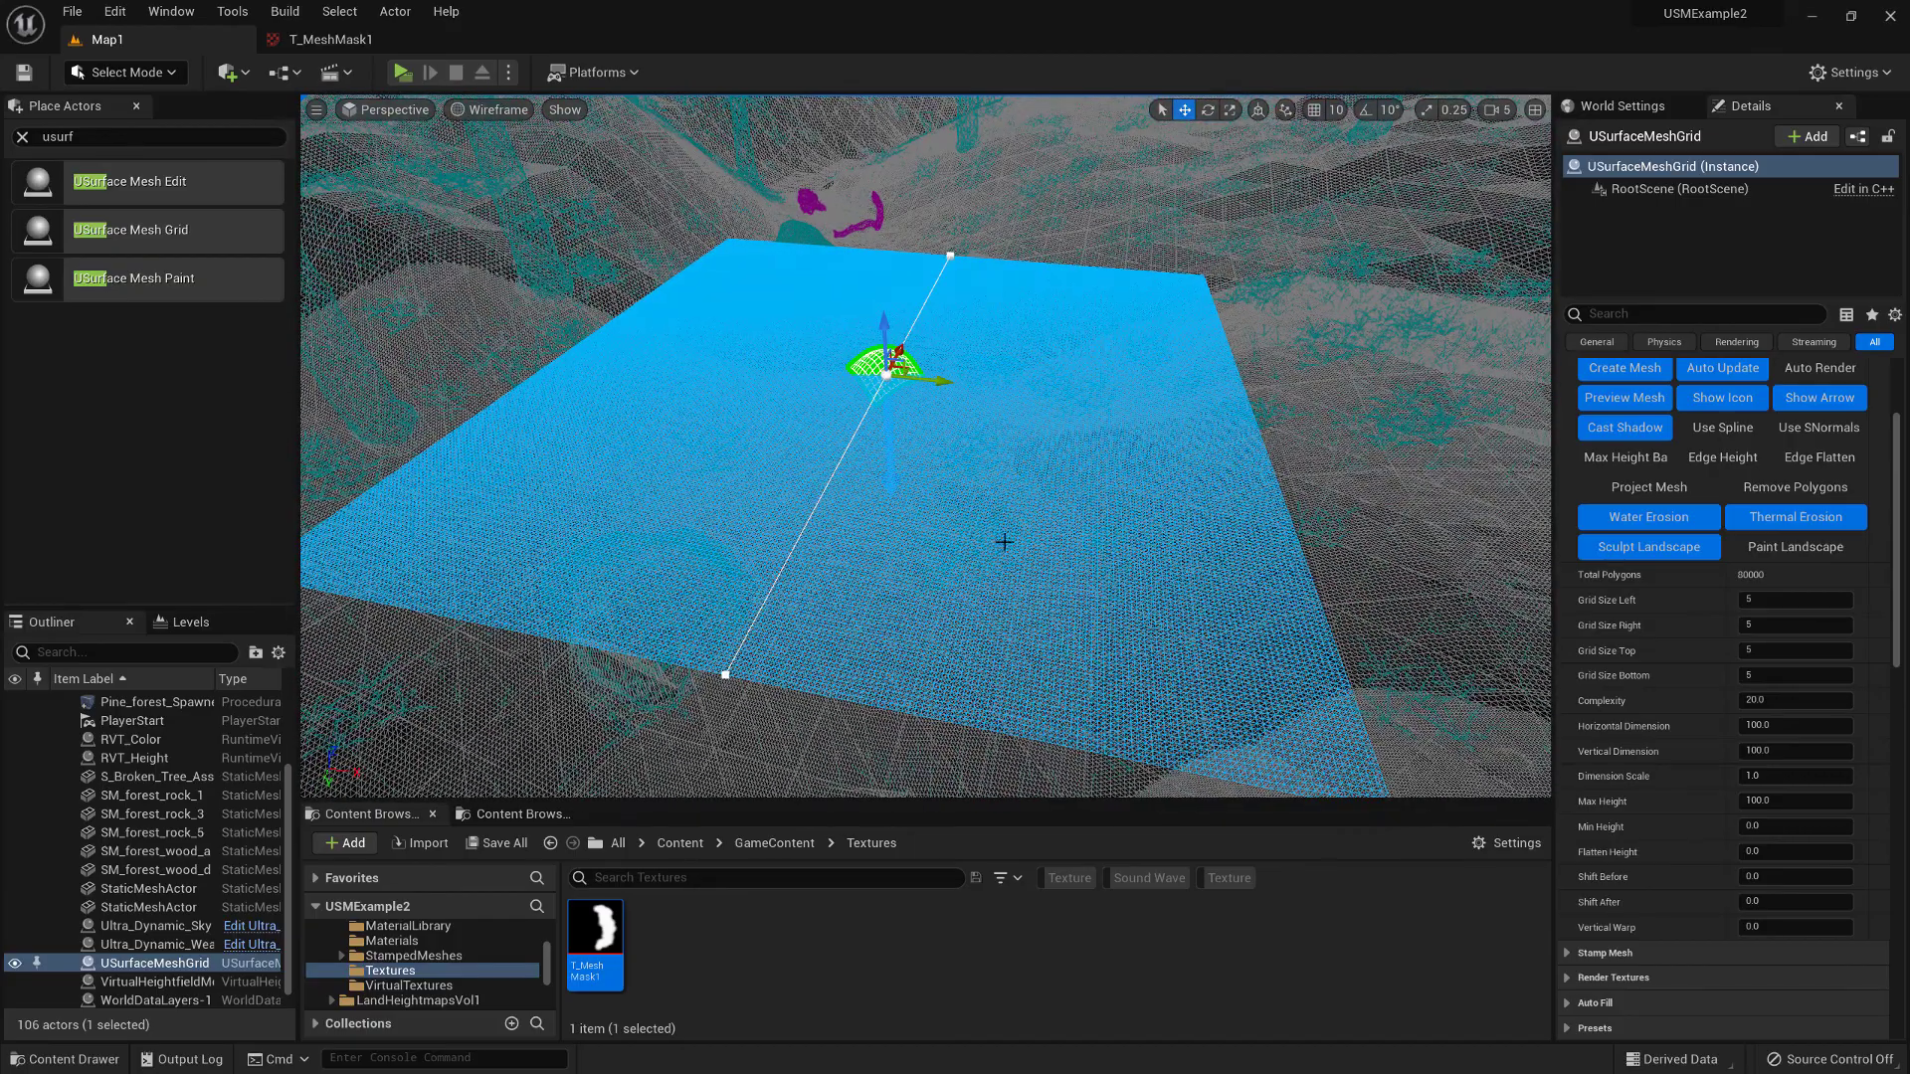
key("alt+4")
Enable Remove Polygons on the surface mesh grid
scroll(1004, 542, "down", 4)
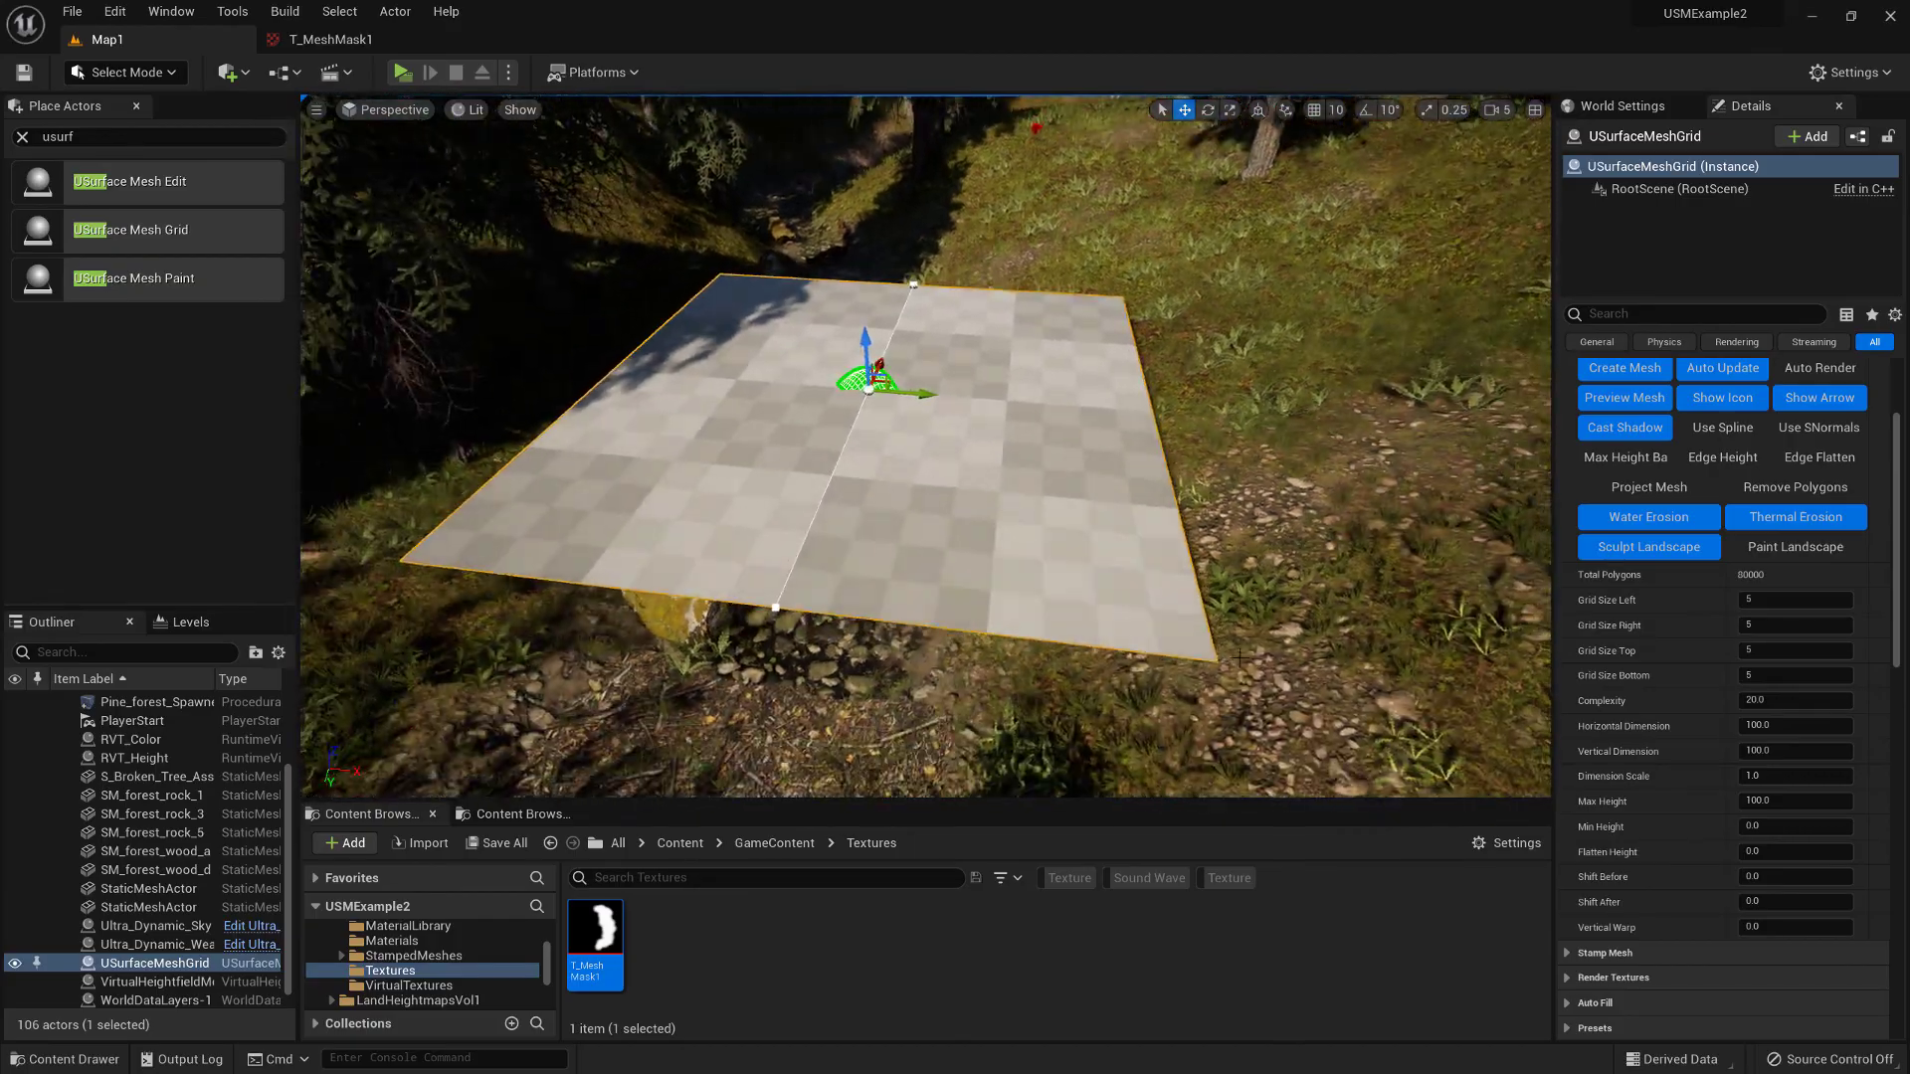
scroll(1866, 546, "up", 3)
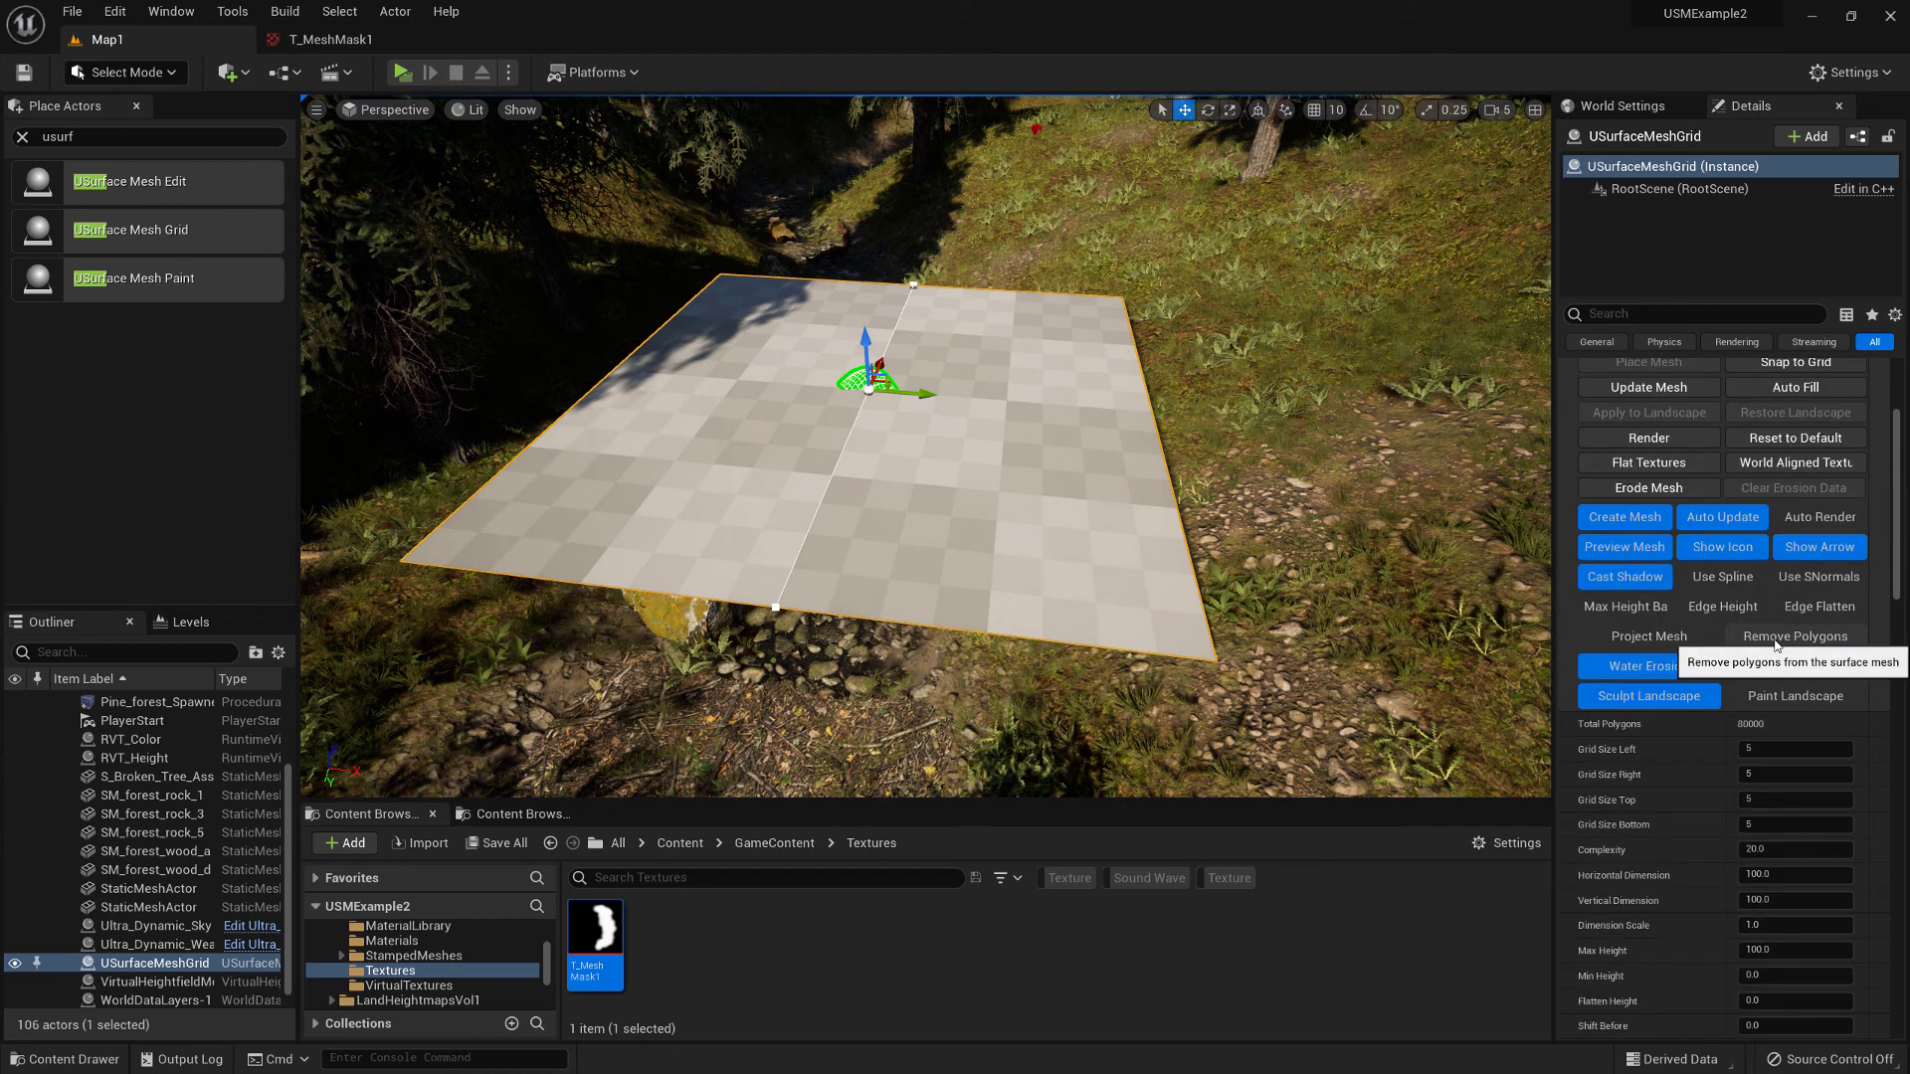
left_click(1775, 640)
Disable Remove Using Ray Trace in the surface mesh grid's Remove settings
scroll(1897, 601, "down", 7)
scroll(1897, 601, "down", 11)
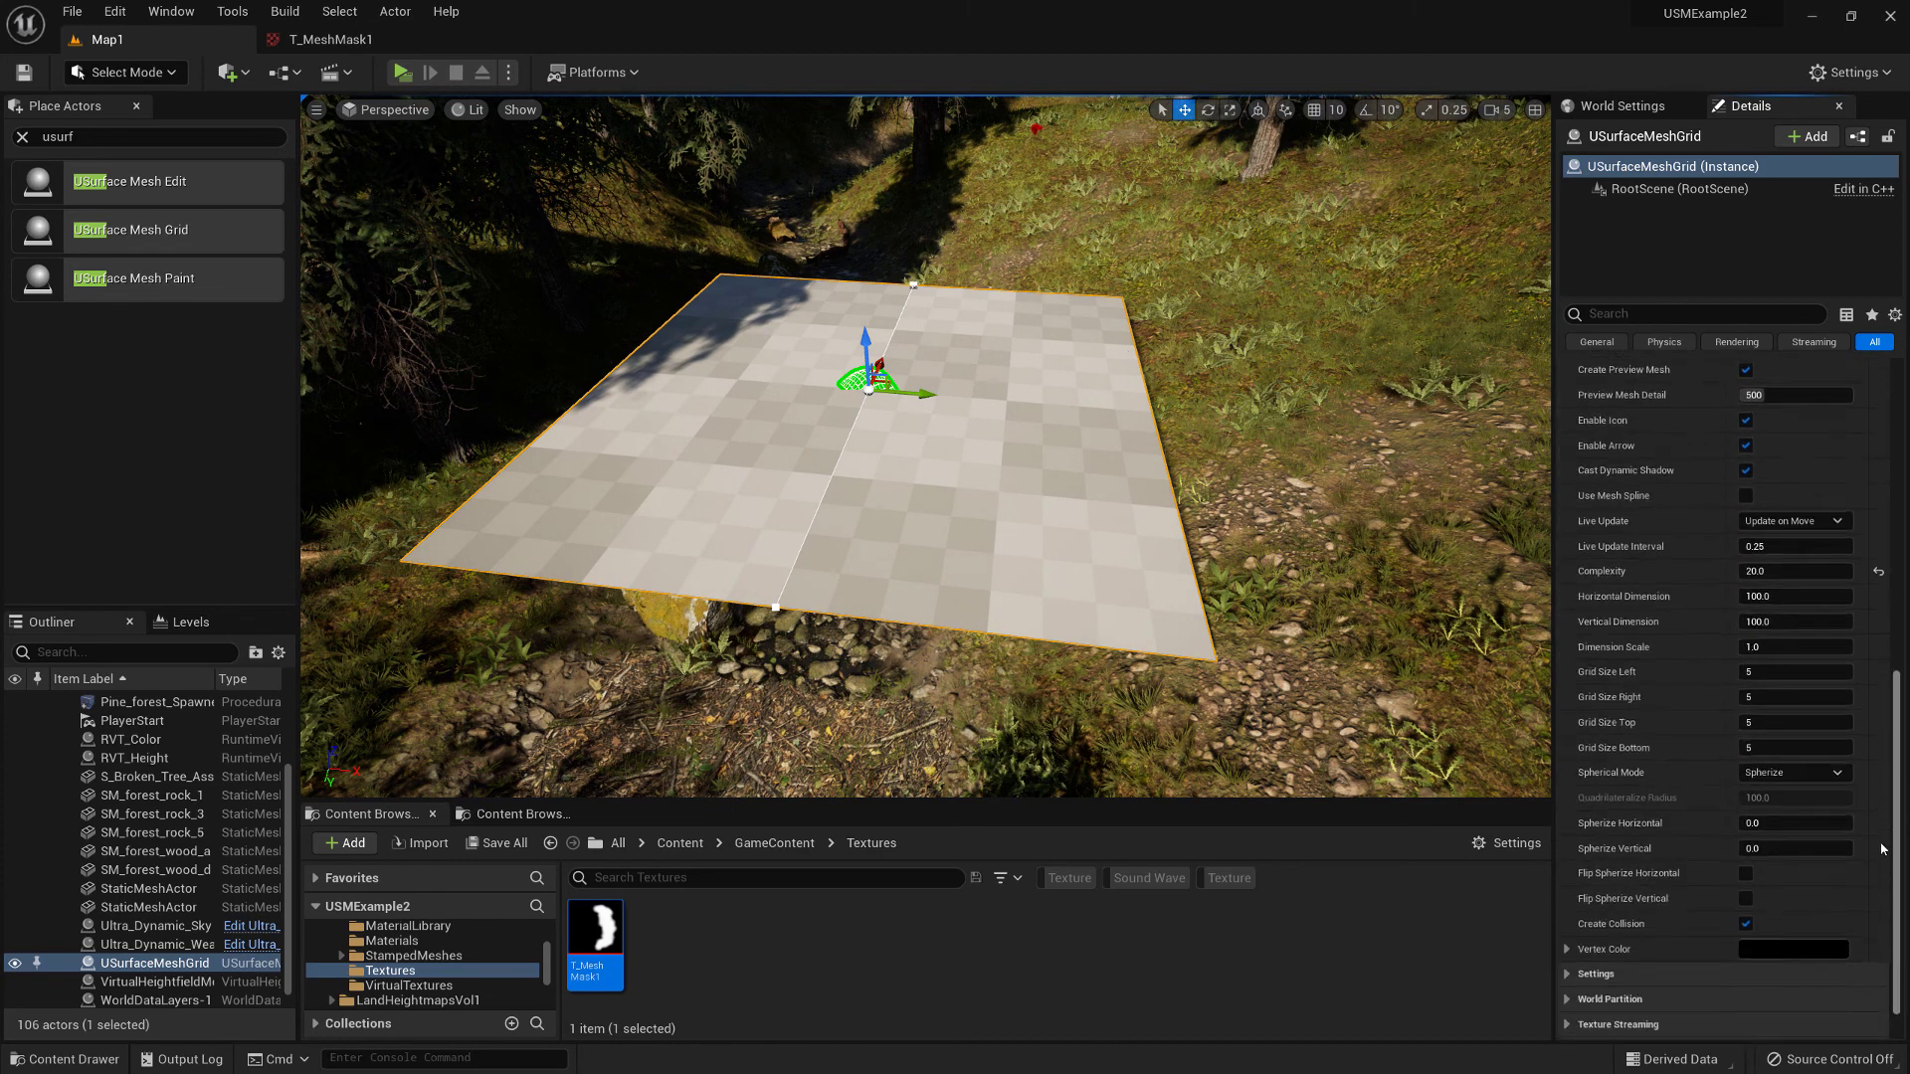
left_click(1568, 926)
scroll(1655, 814, "down", 9)
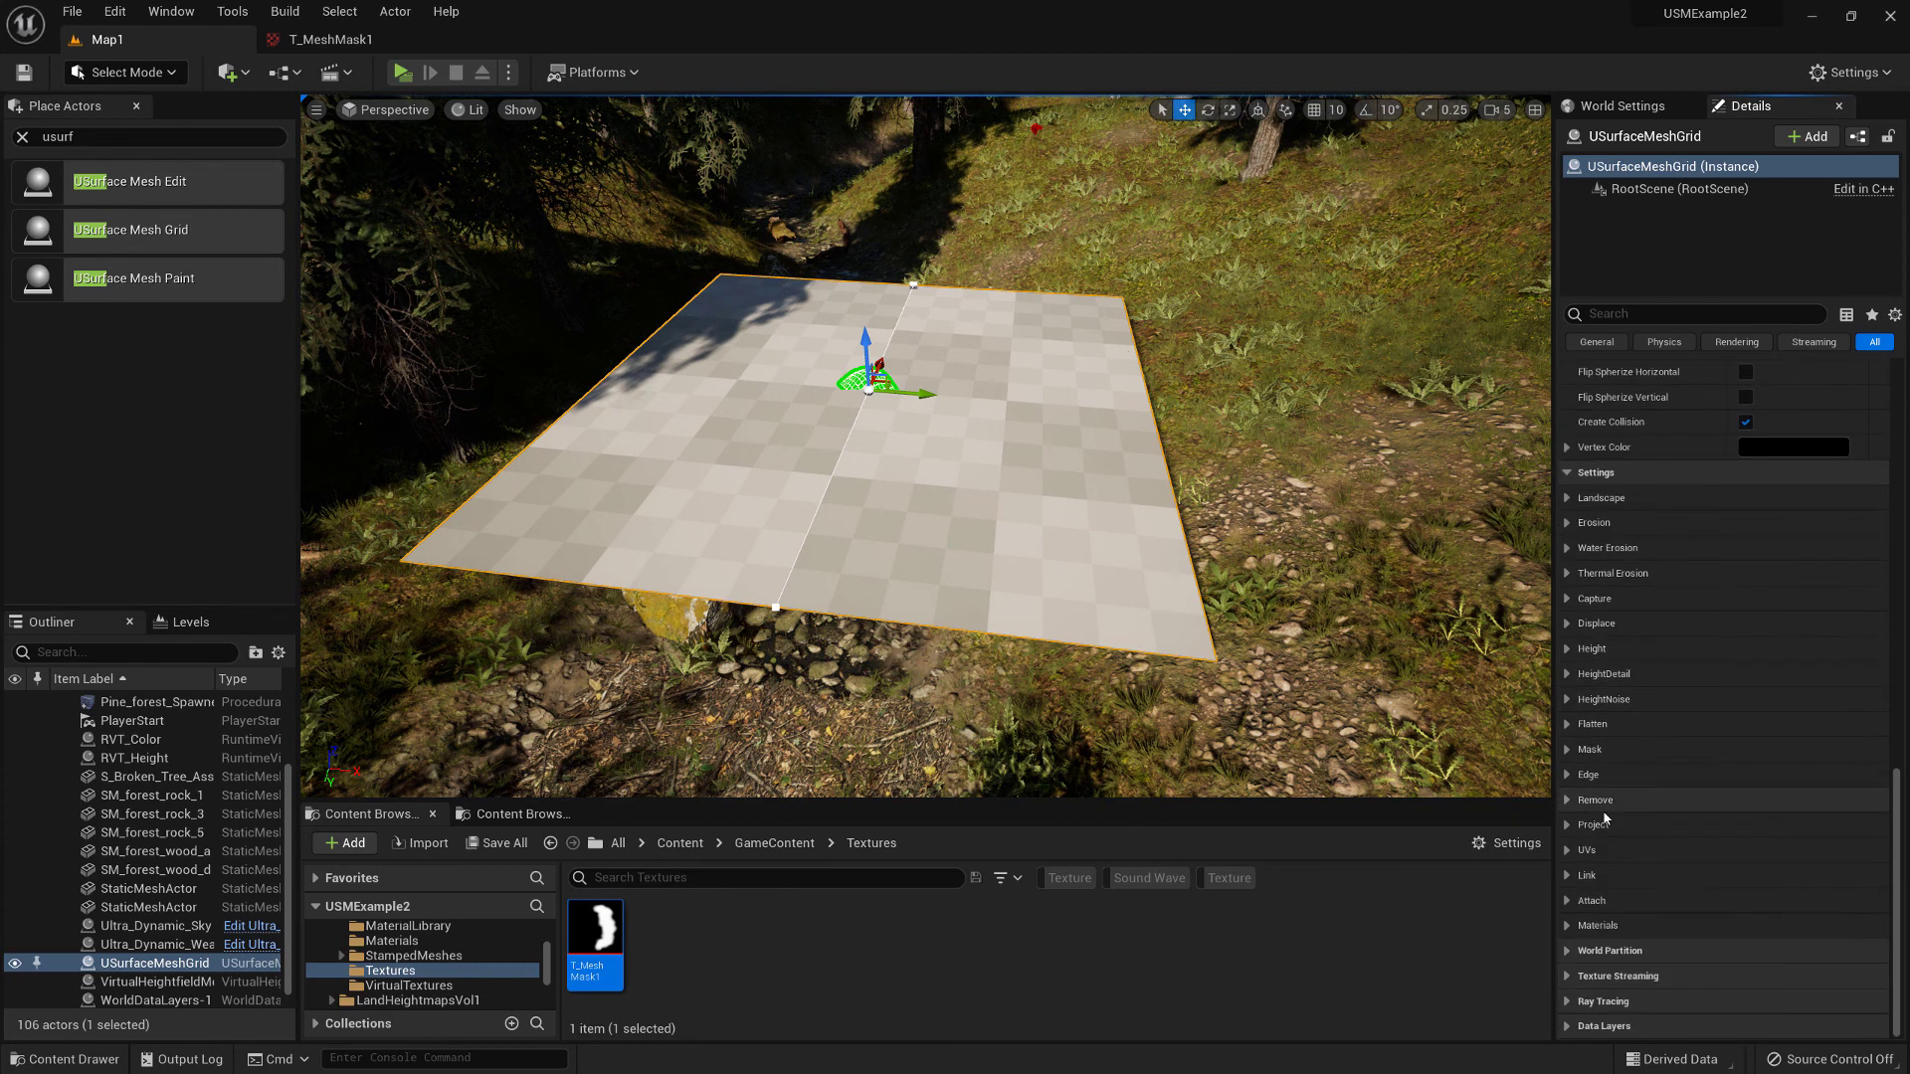
left_click(1567, 801)
scroll(1612, 702, "down", 6)
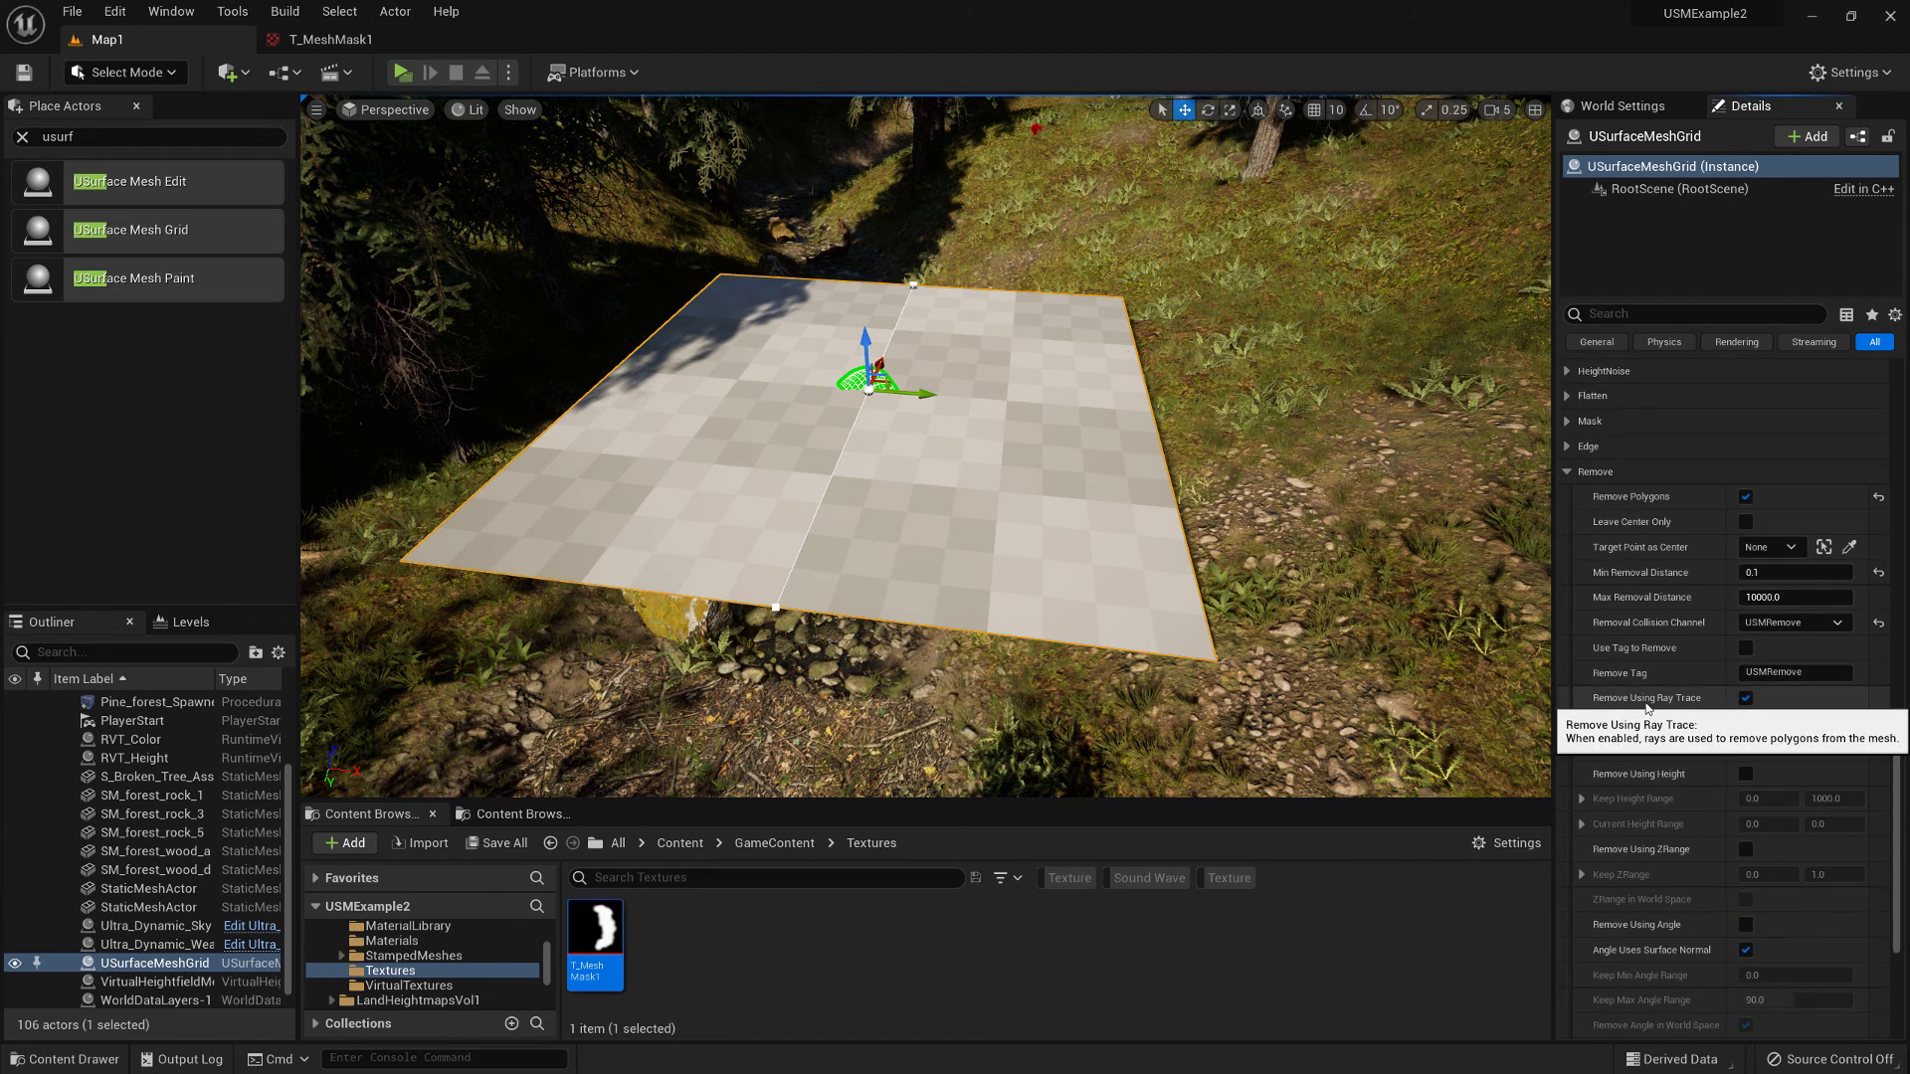
left_click(1746, 699)
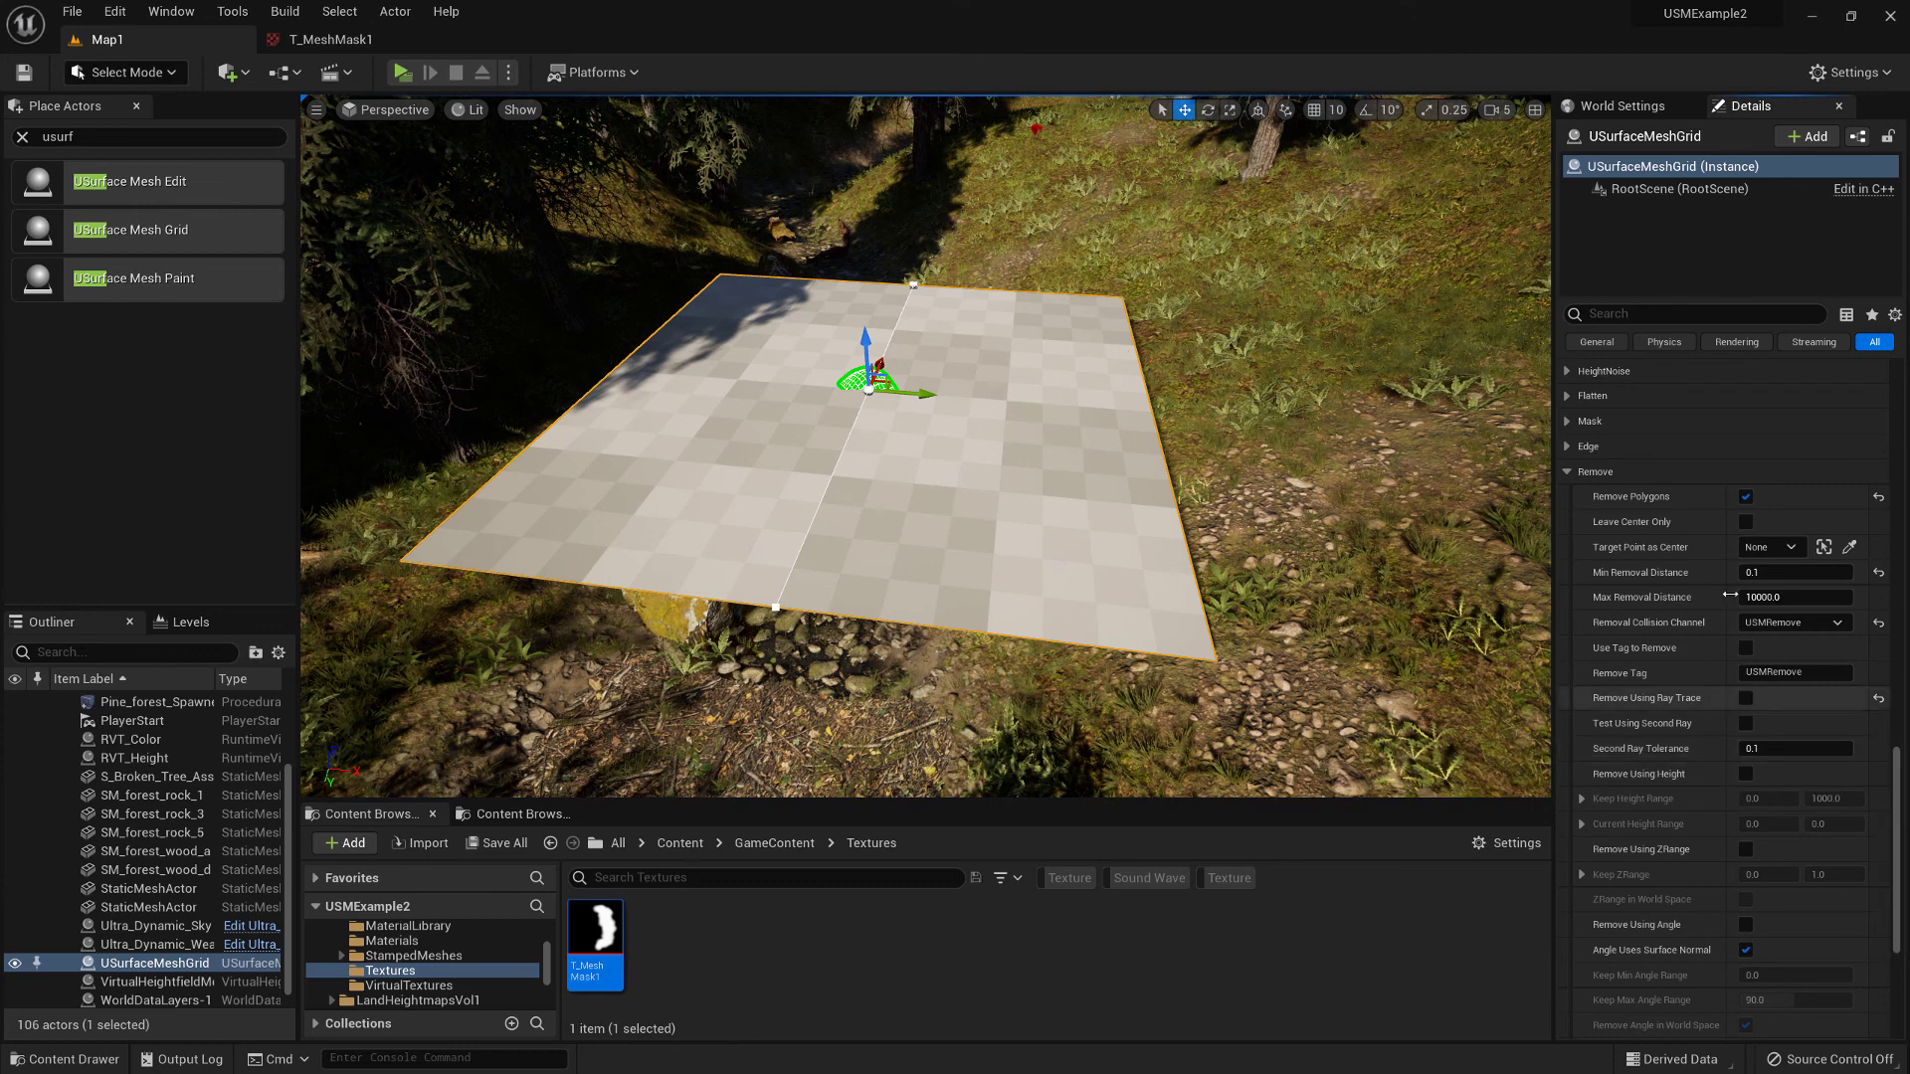
left_click(1681, 472)
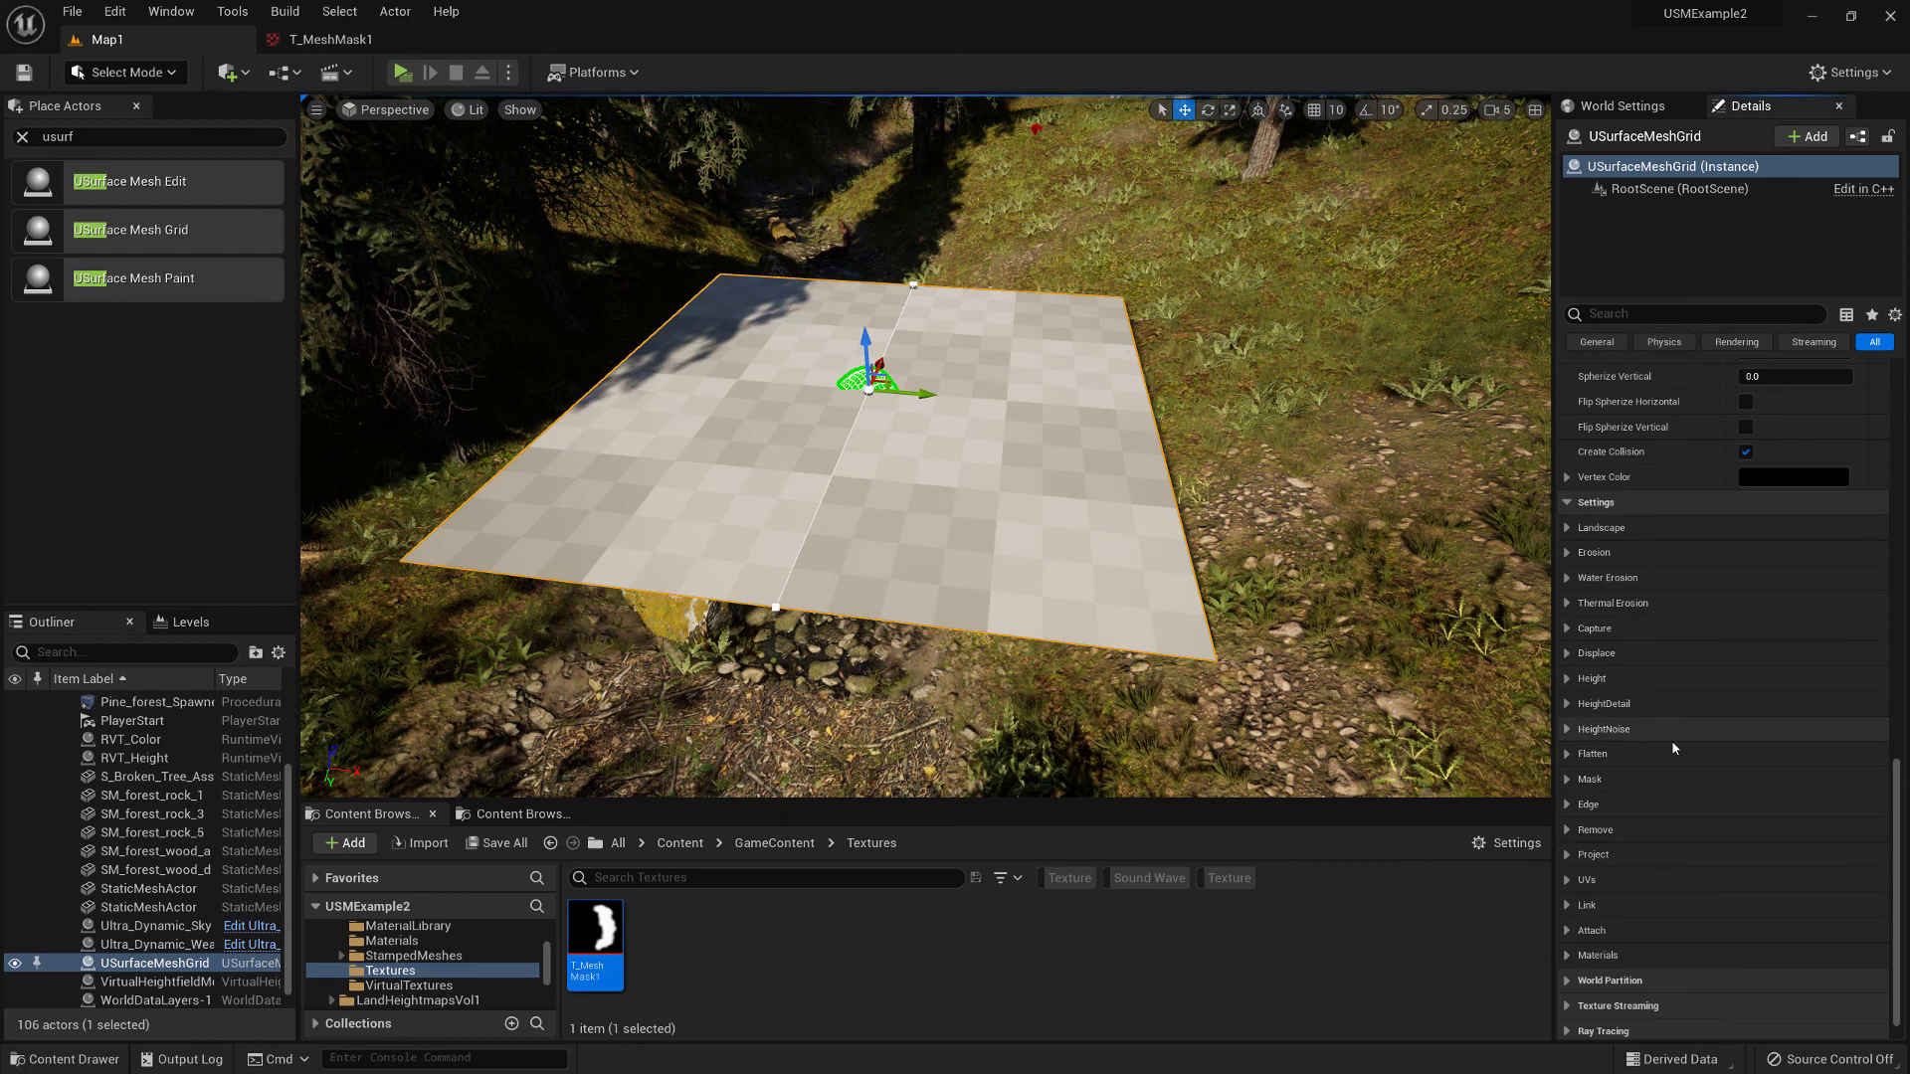
Assign T_MeshMask1 as the surface mesh grid's mask texture and enable the mask texture
left_click(1569, 780)
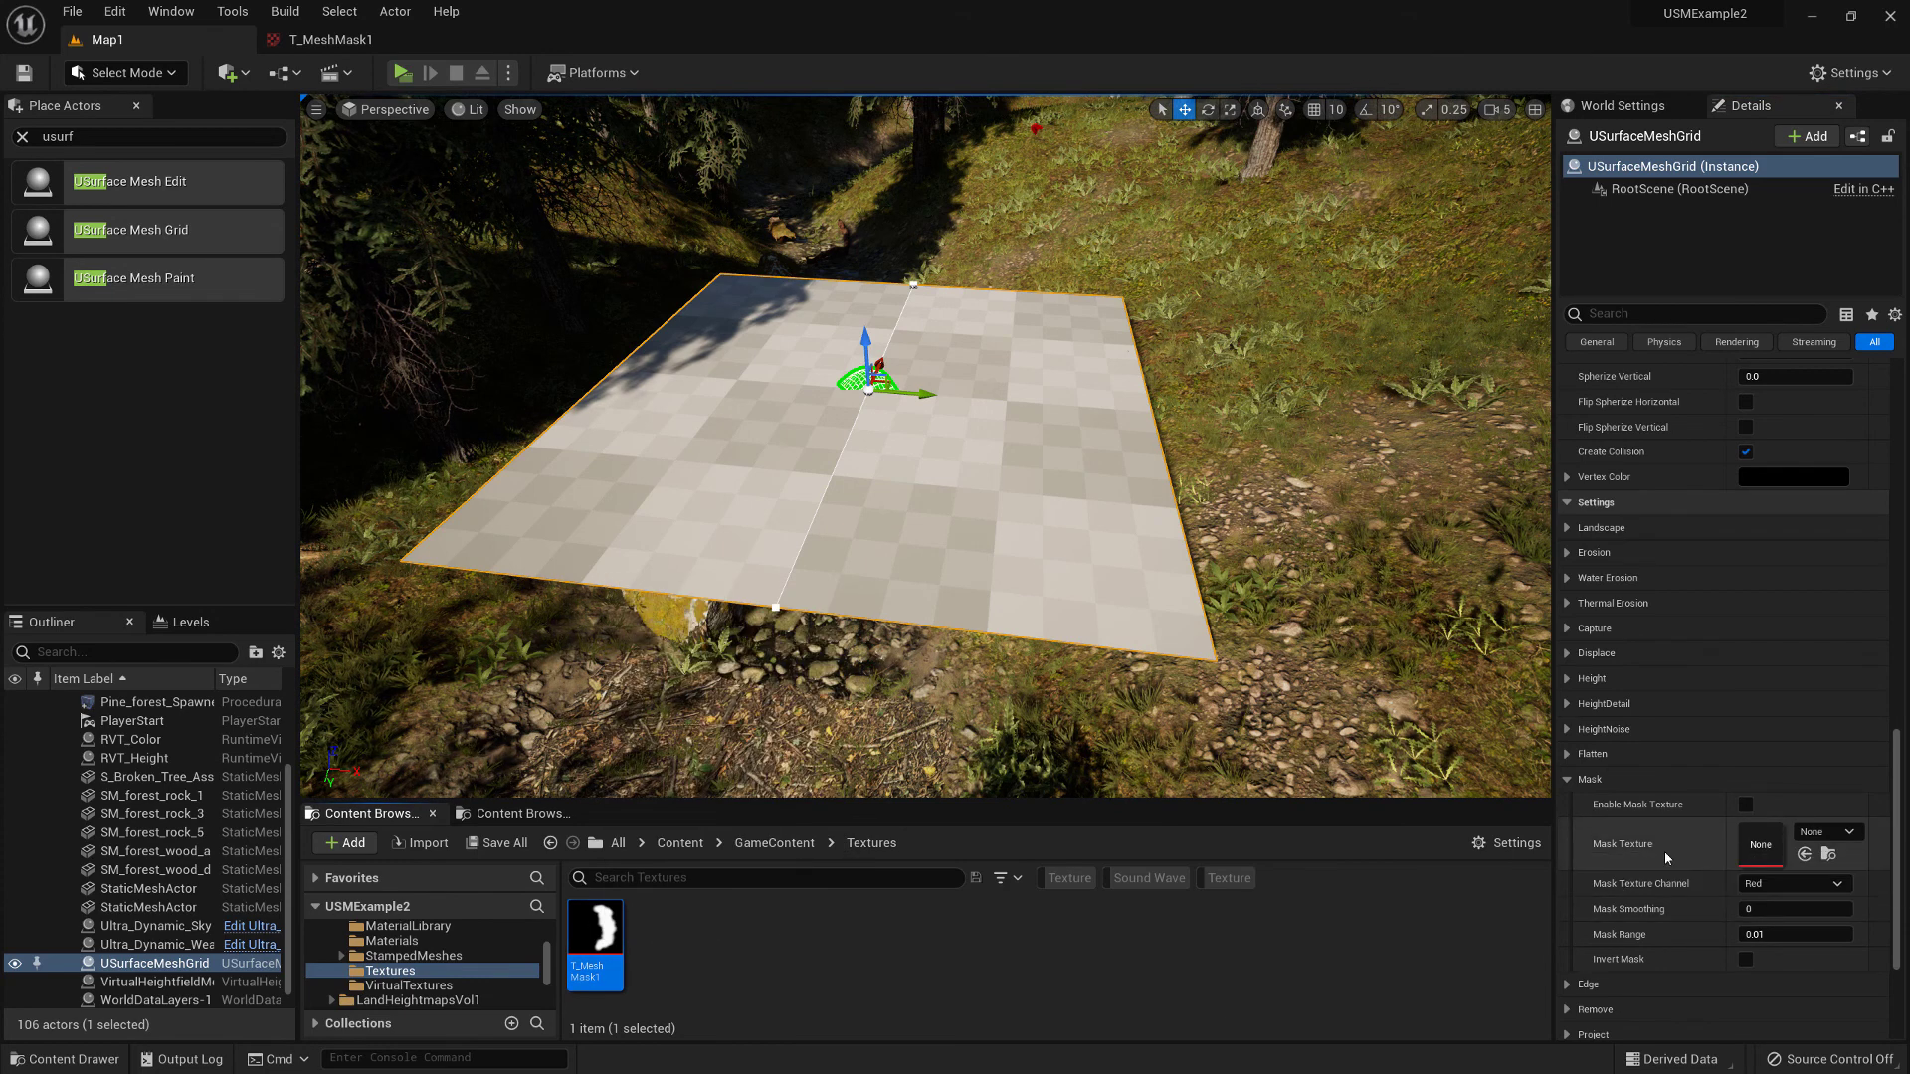
left_click(1805, 855)
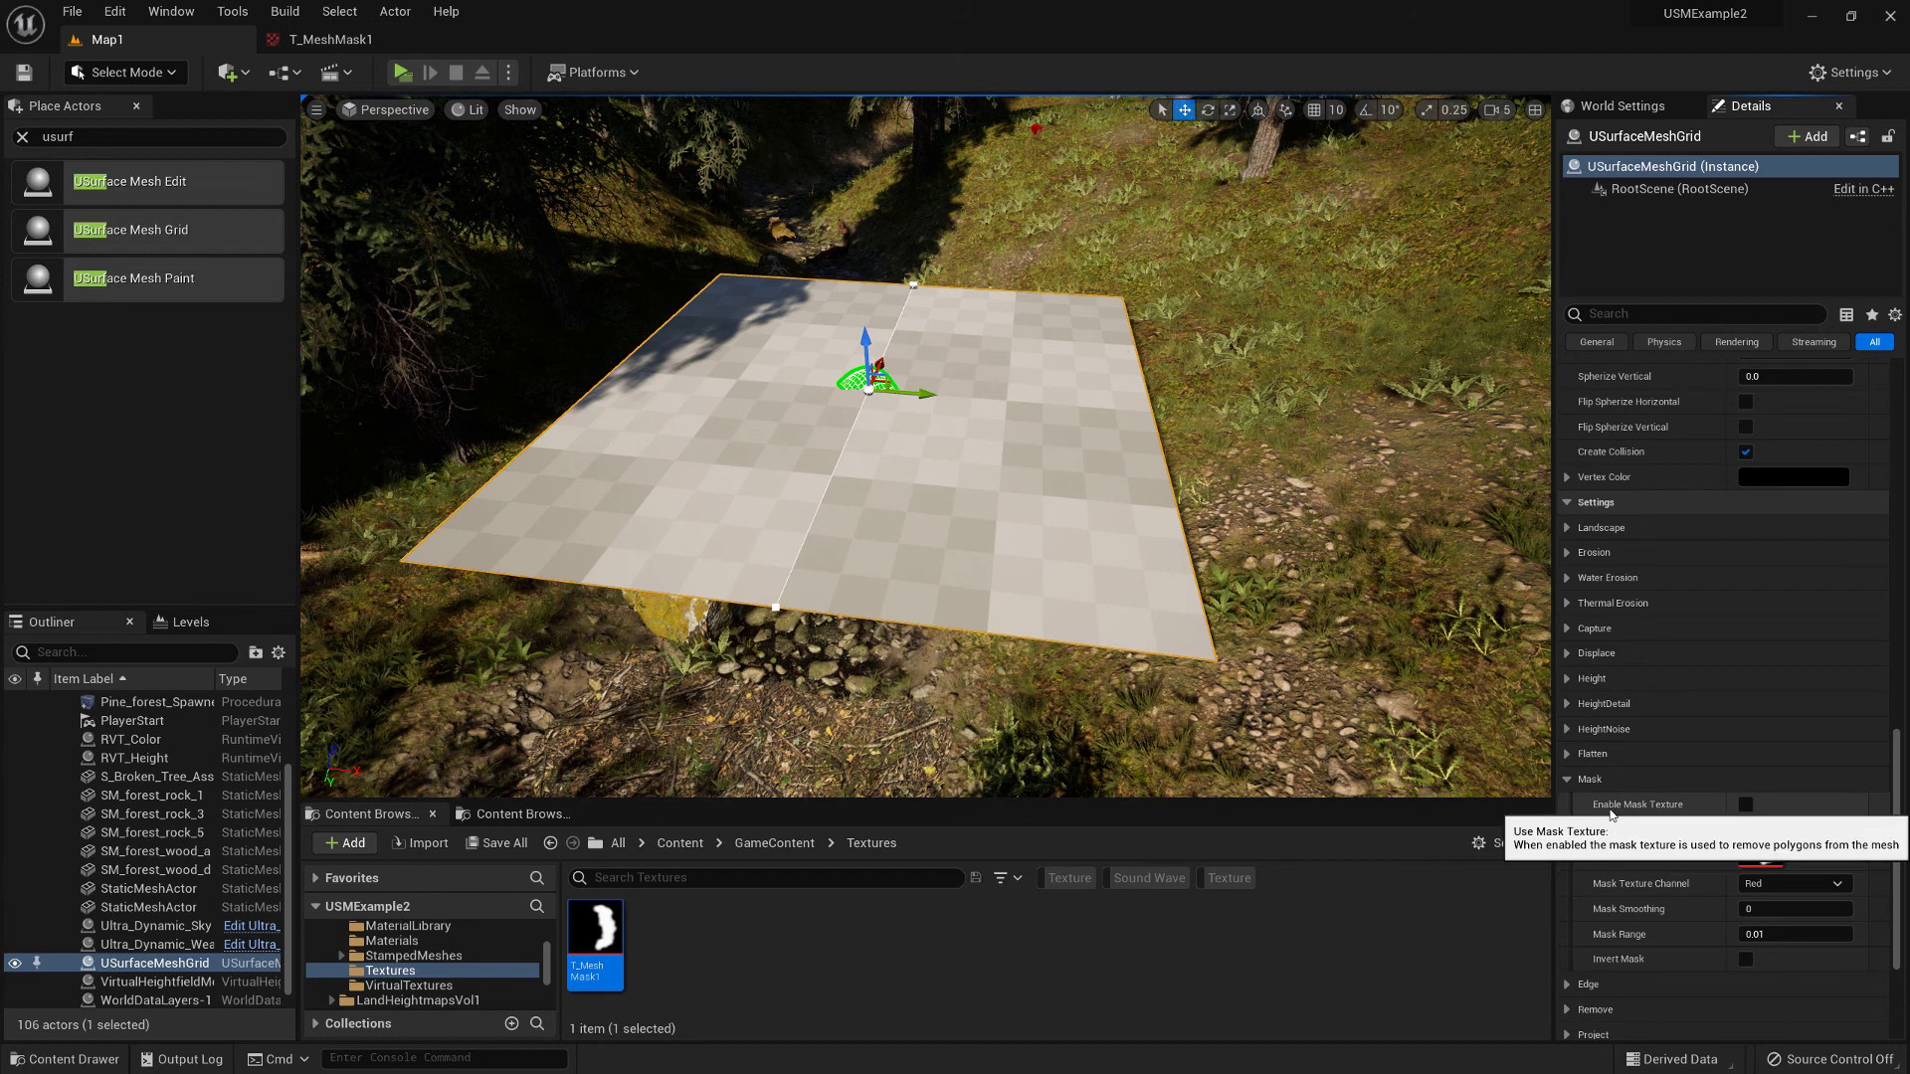
left_click(1745, 804)
right_click_drag(1064, 405, 1025, 418)
key("w")
key("s")
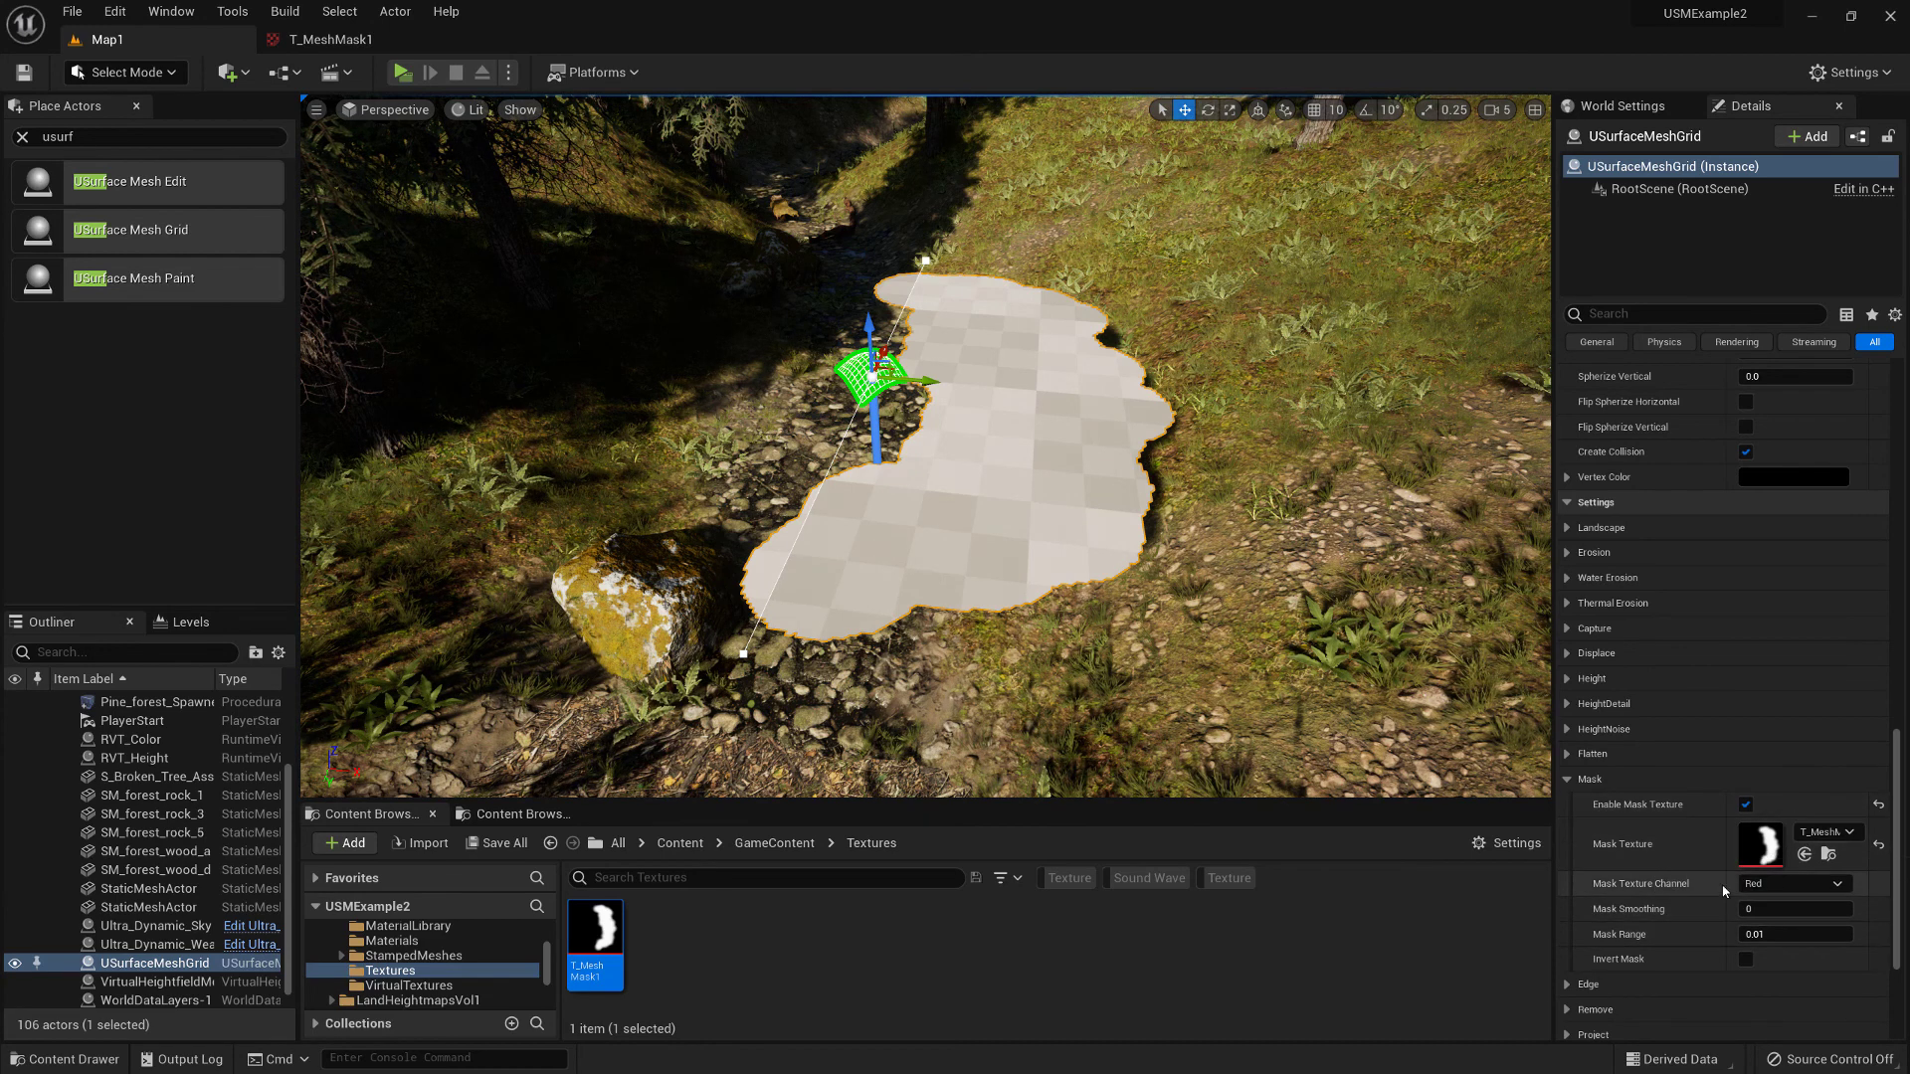
Review the Mask Texture Channel choice and set the grid's Mask Smoothing to 2
left_click(1771, 884)
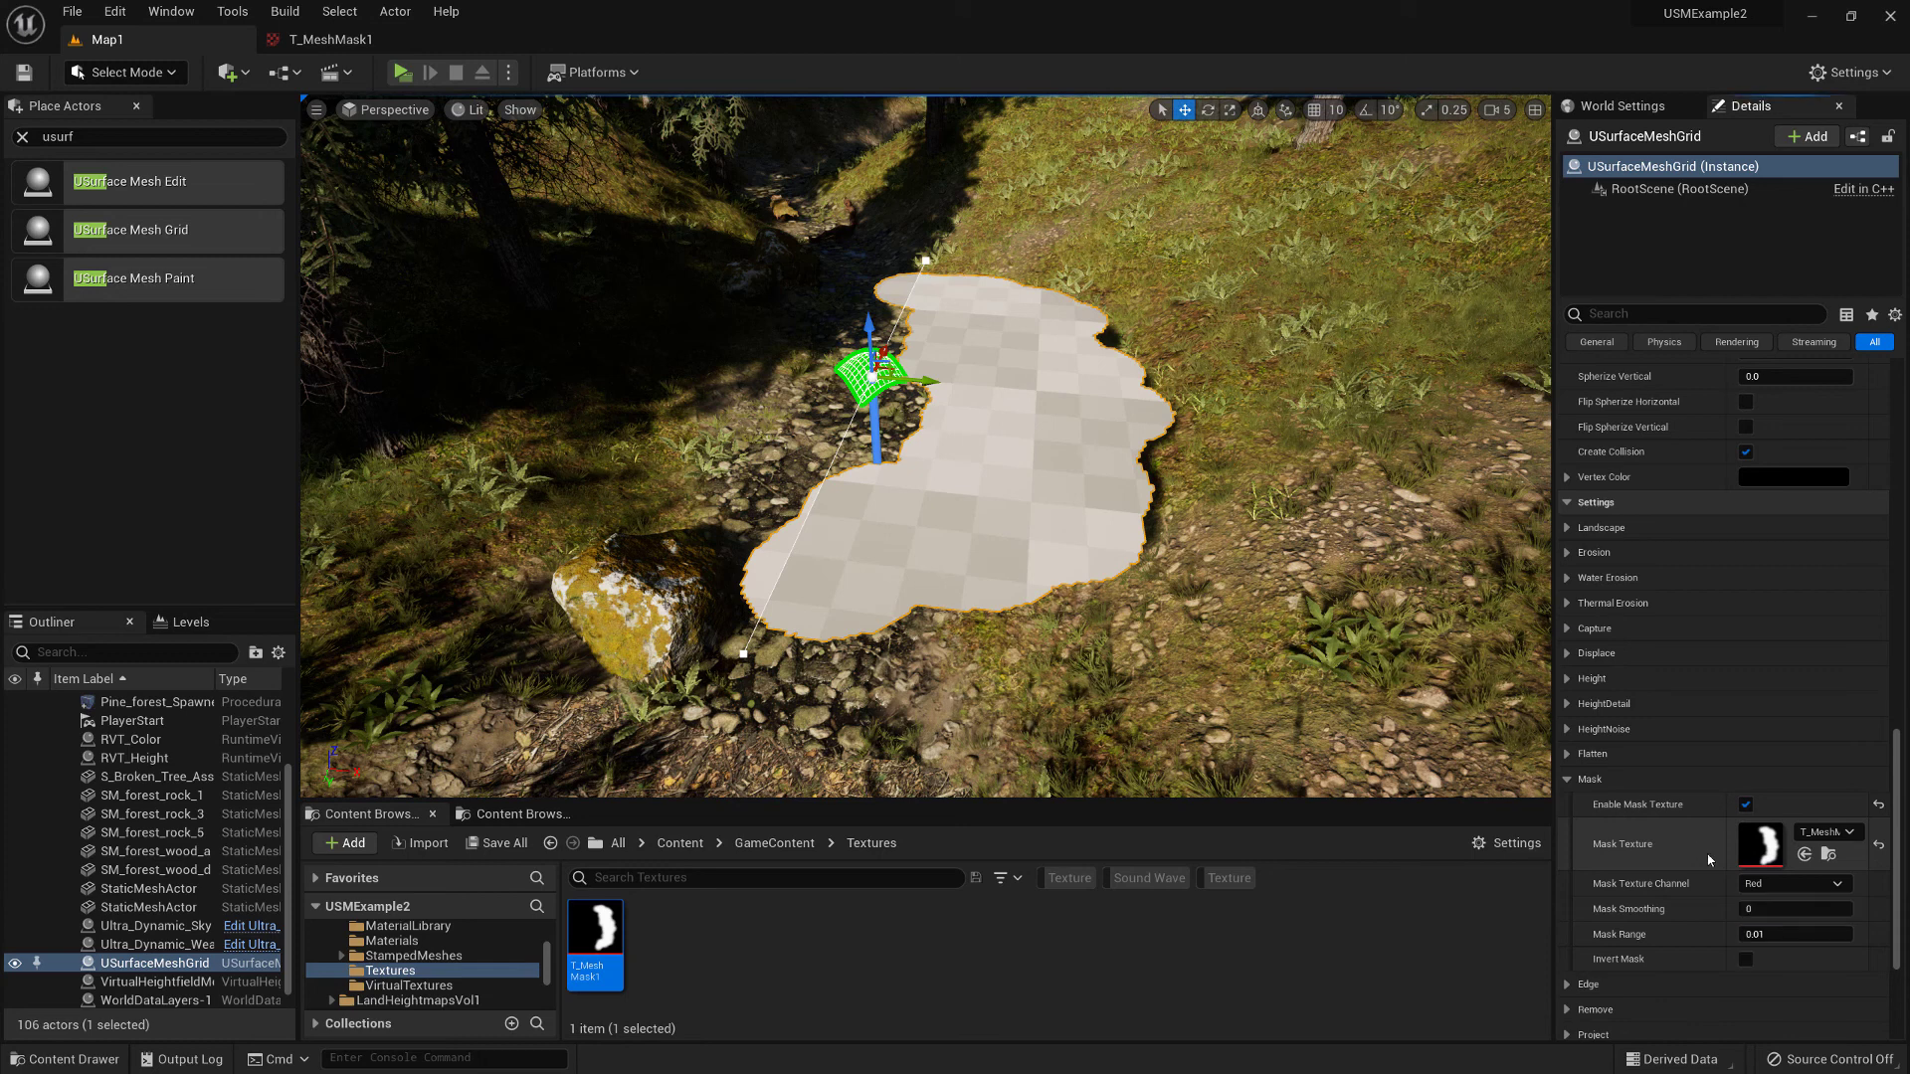
left_click(1772, 886)
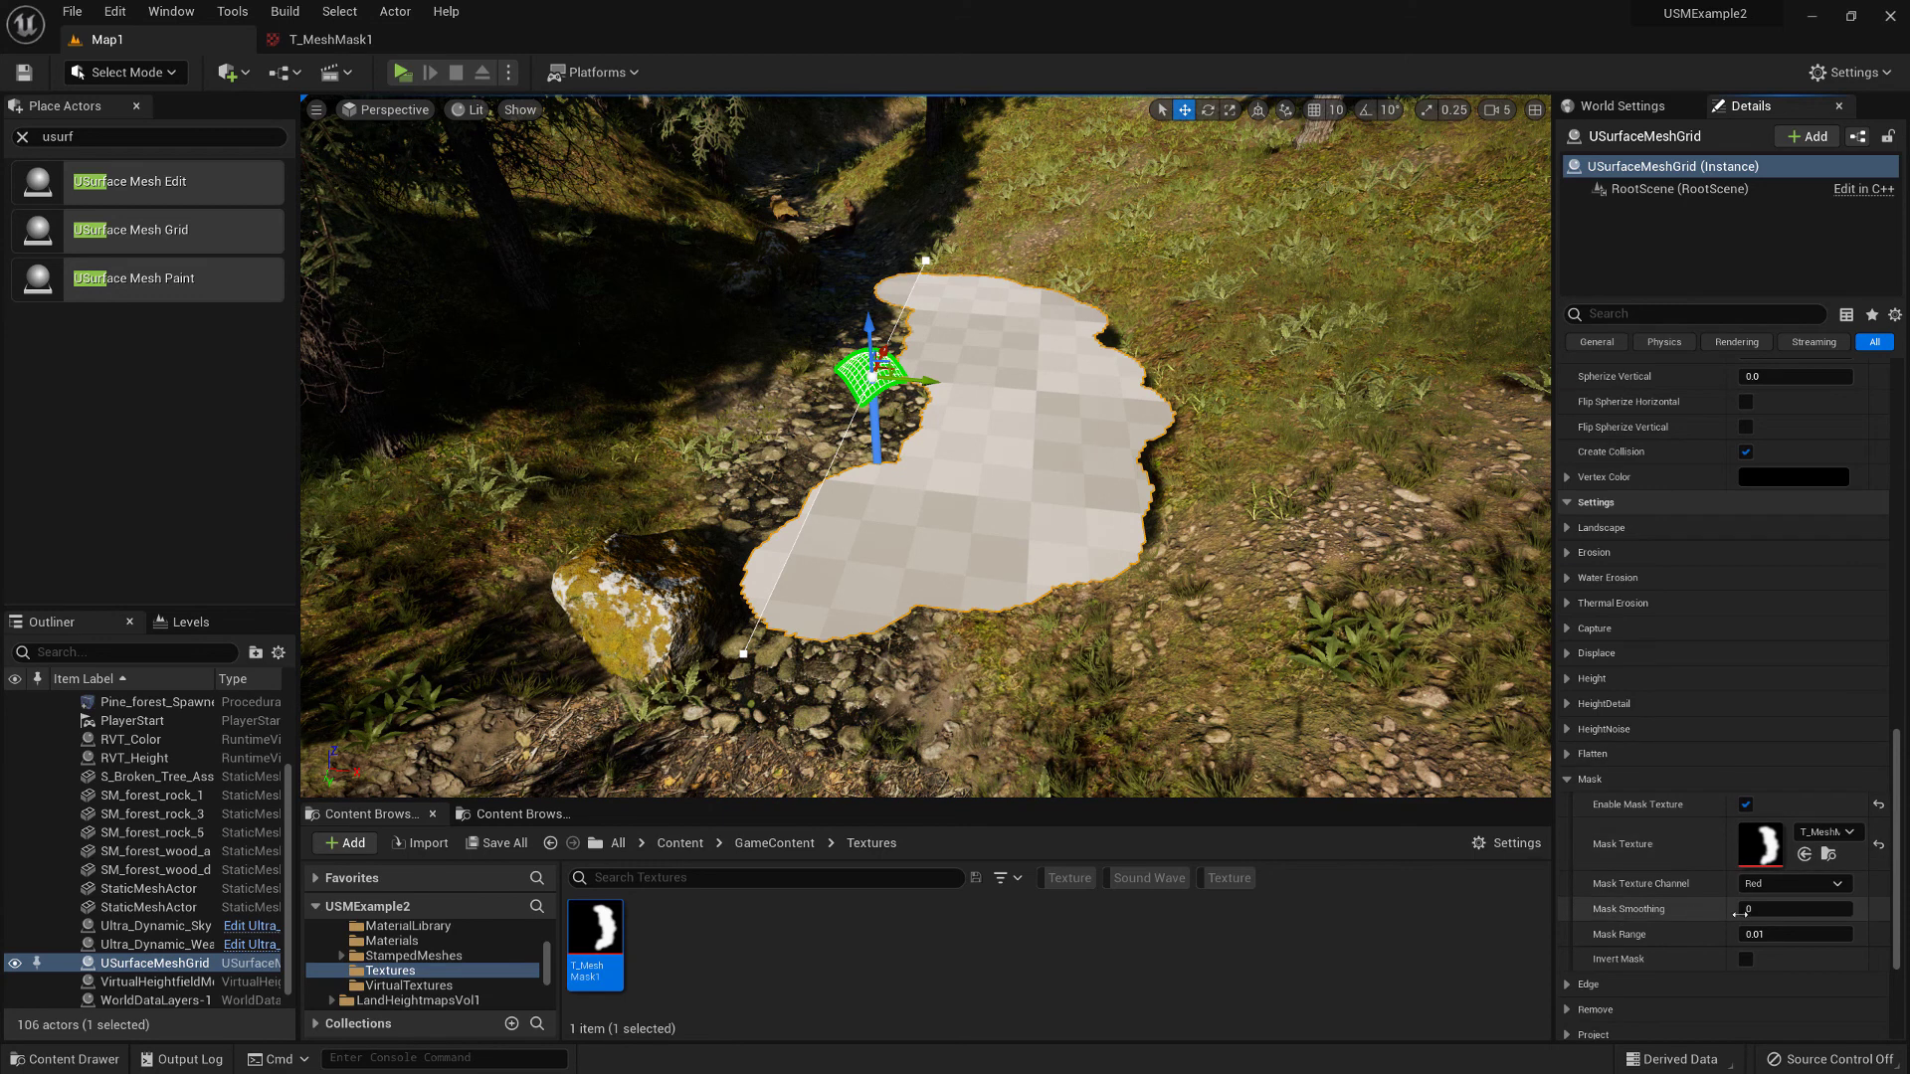
left_click(1743, 910)
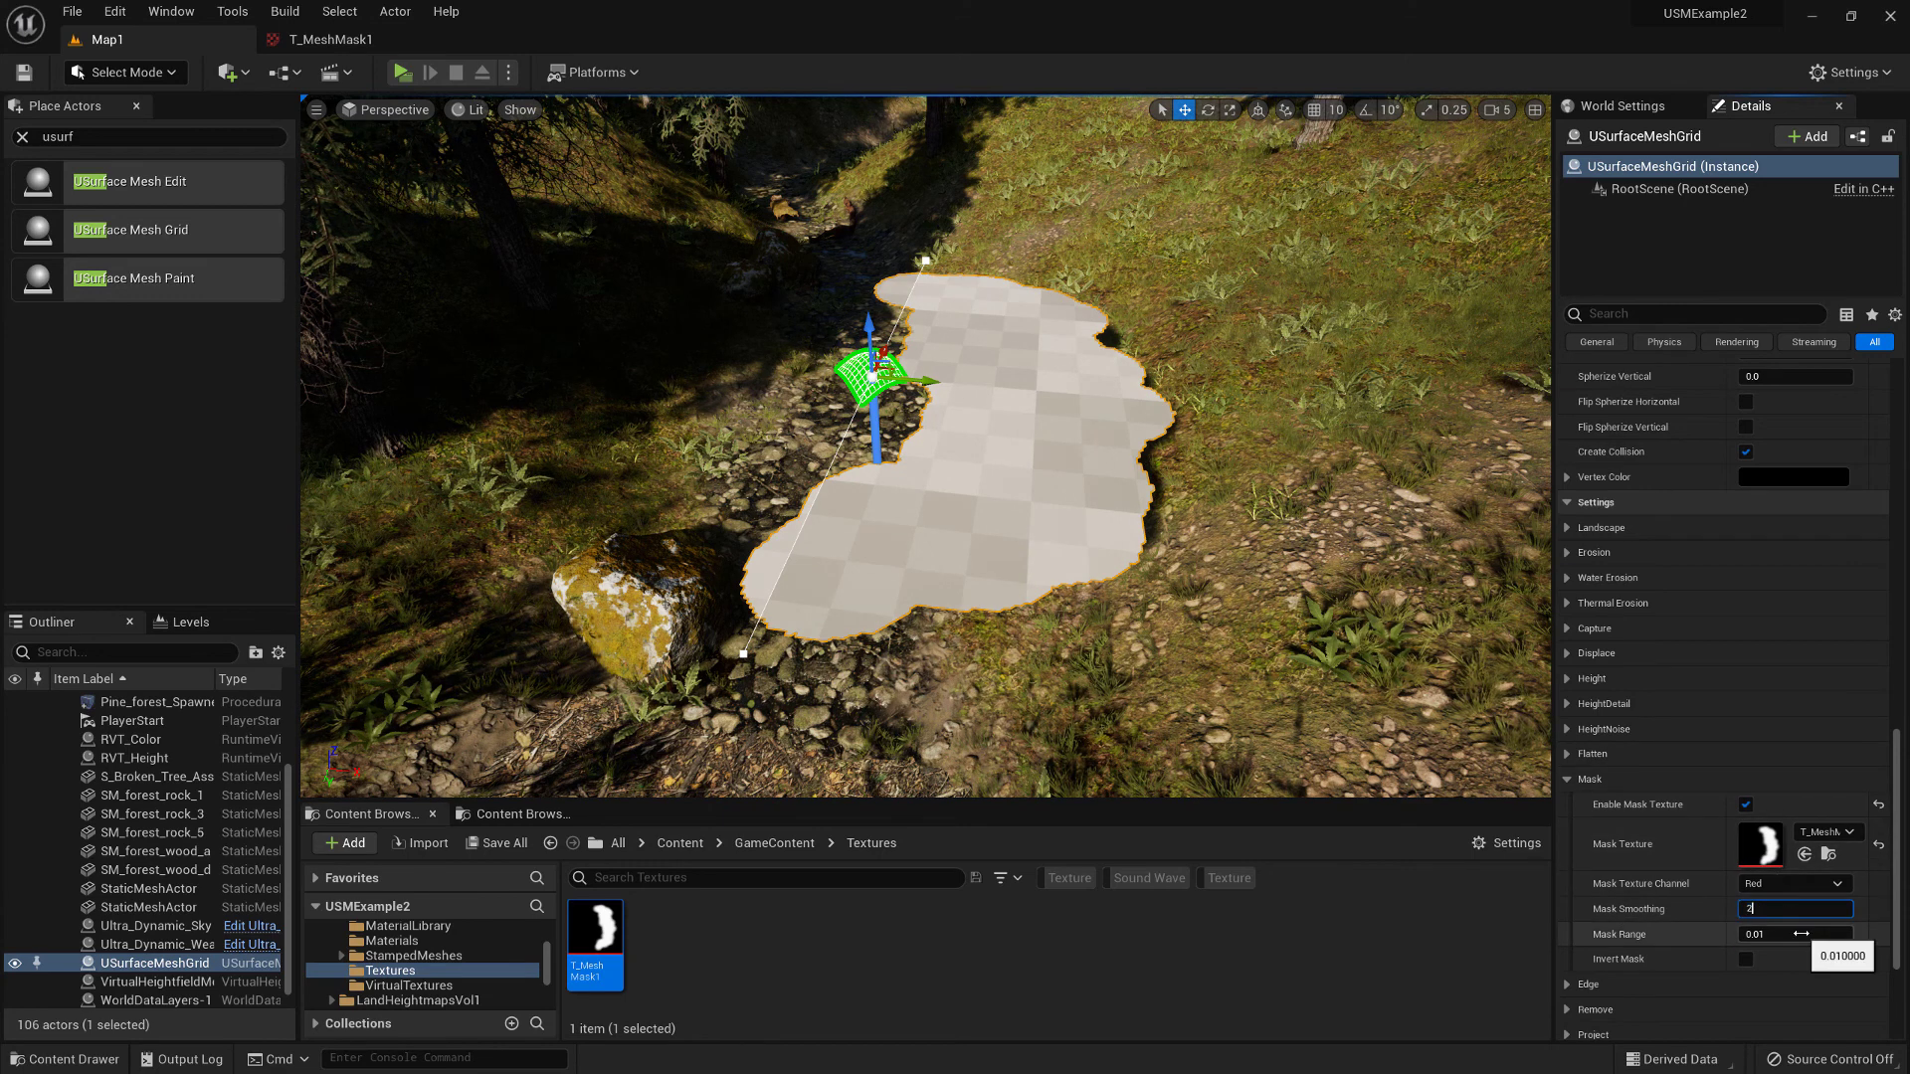
key("Return")
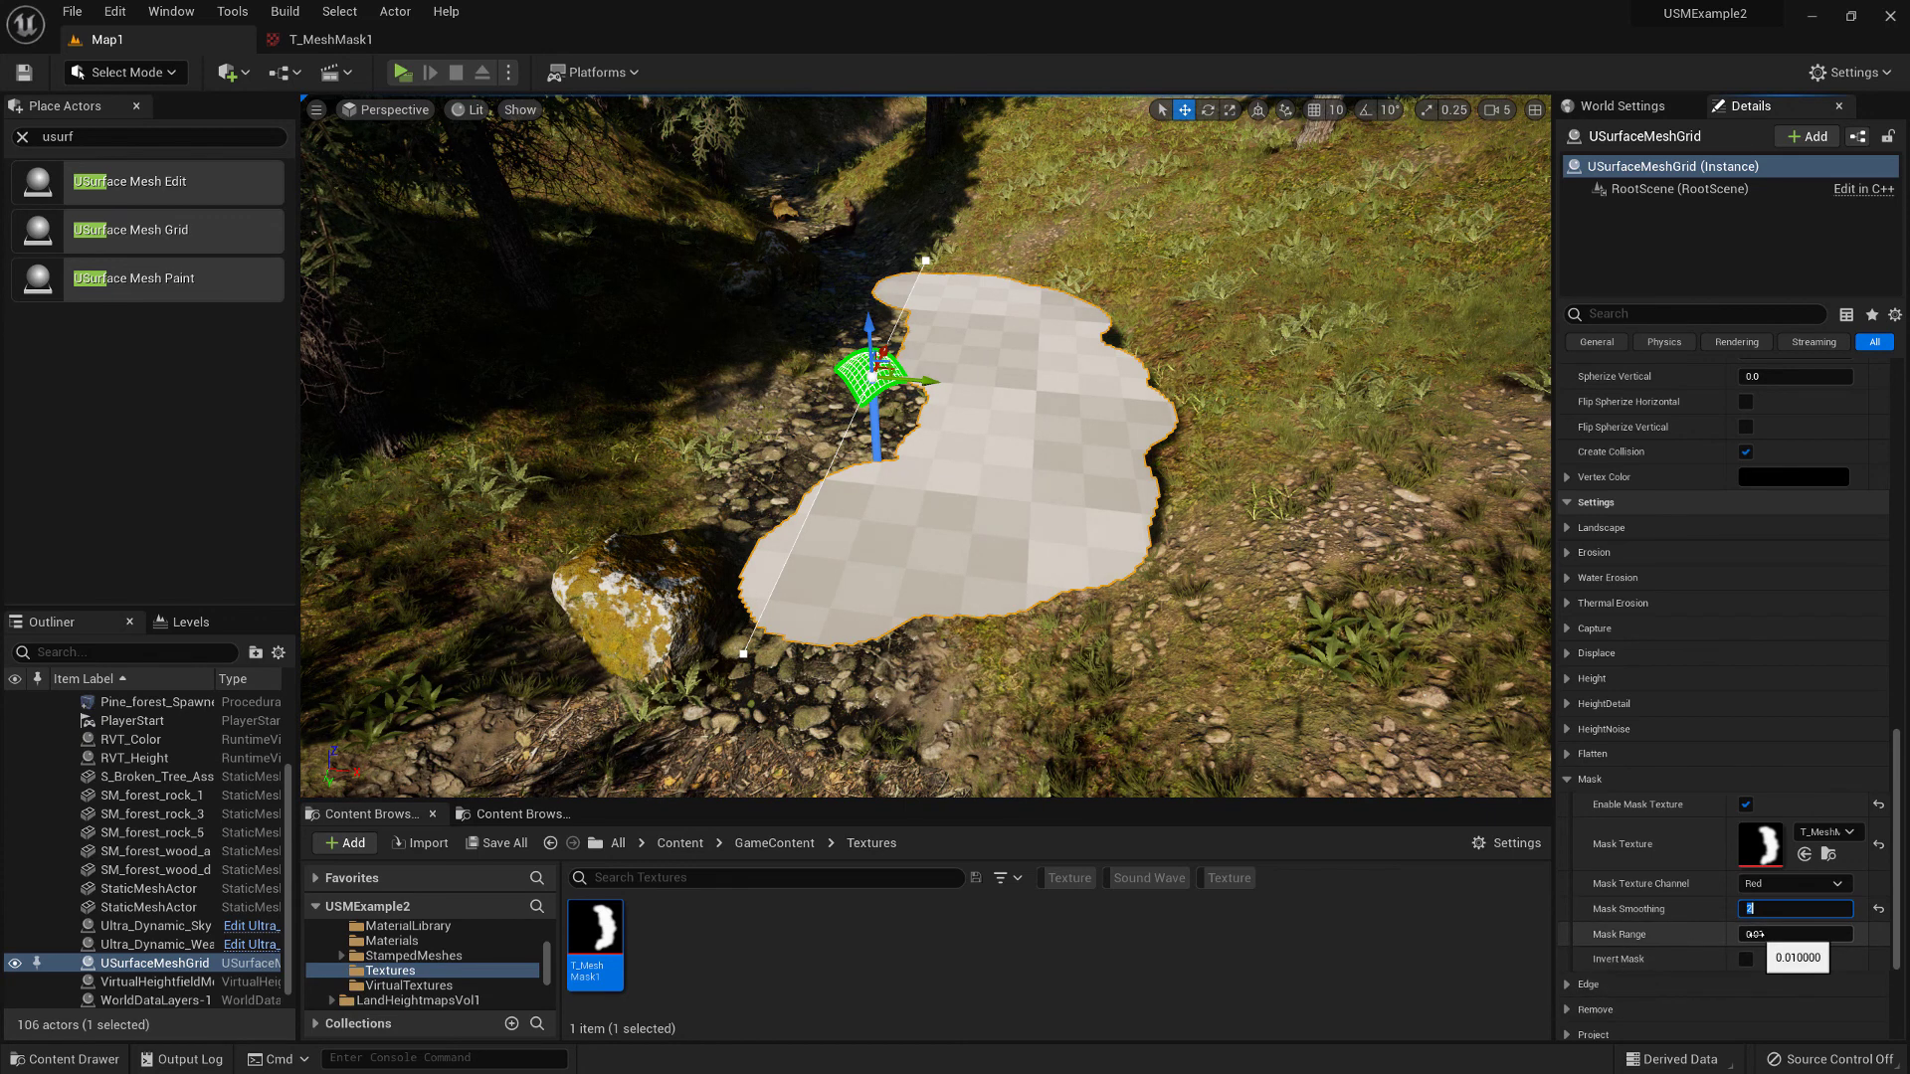
Look over the soft edges painted in T_MeshMask1, try a Mask Range of 0.2 on the grid, and settle on 0.1
double_click(586, 928)
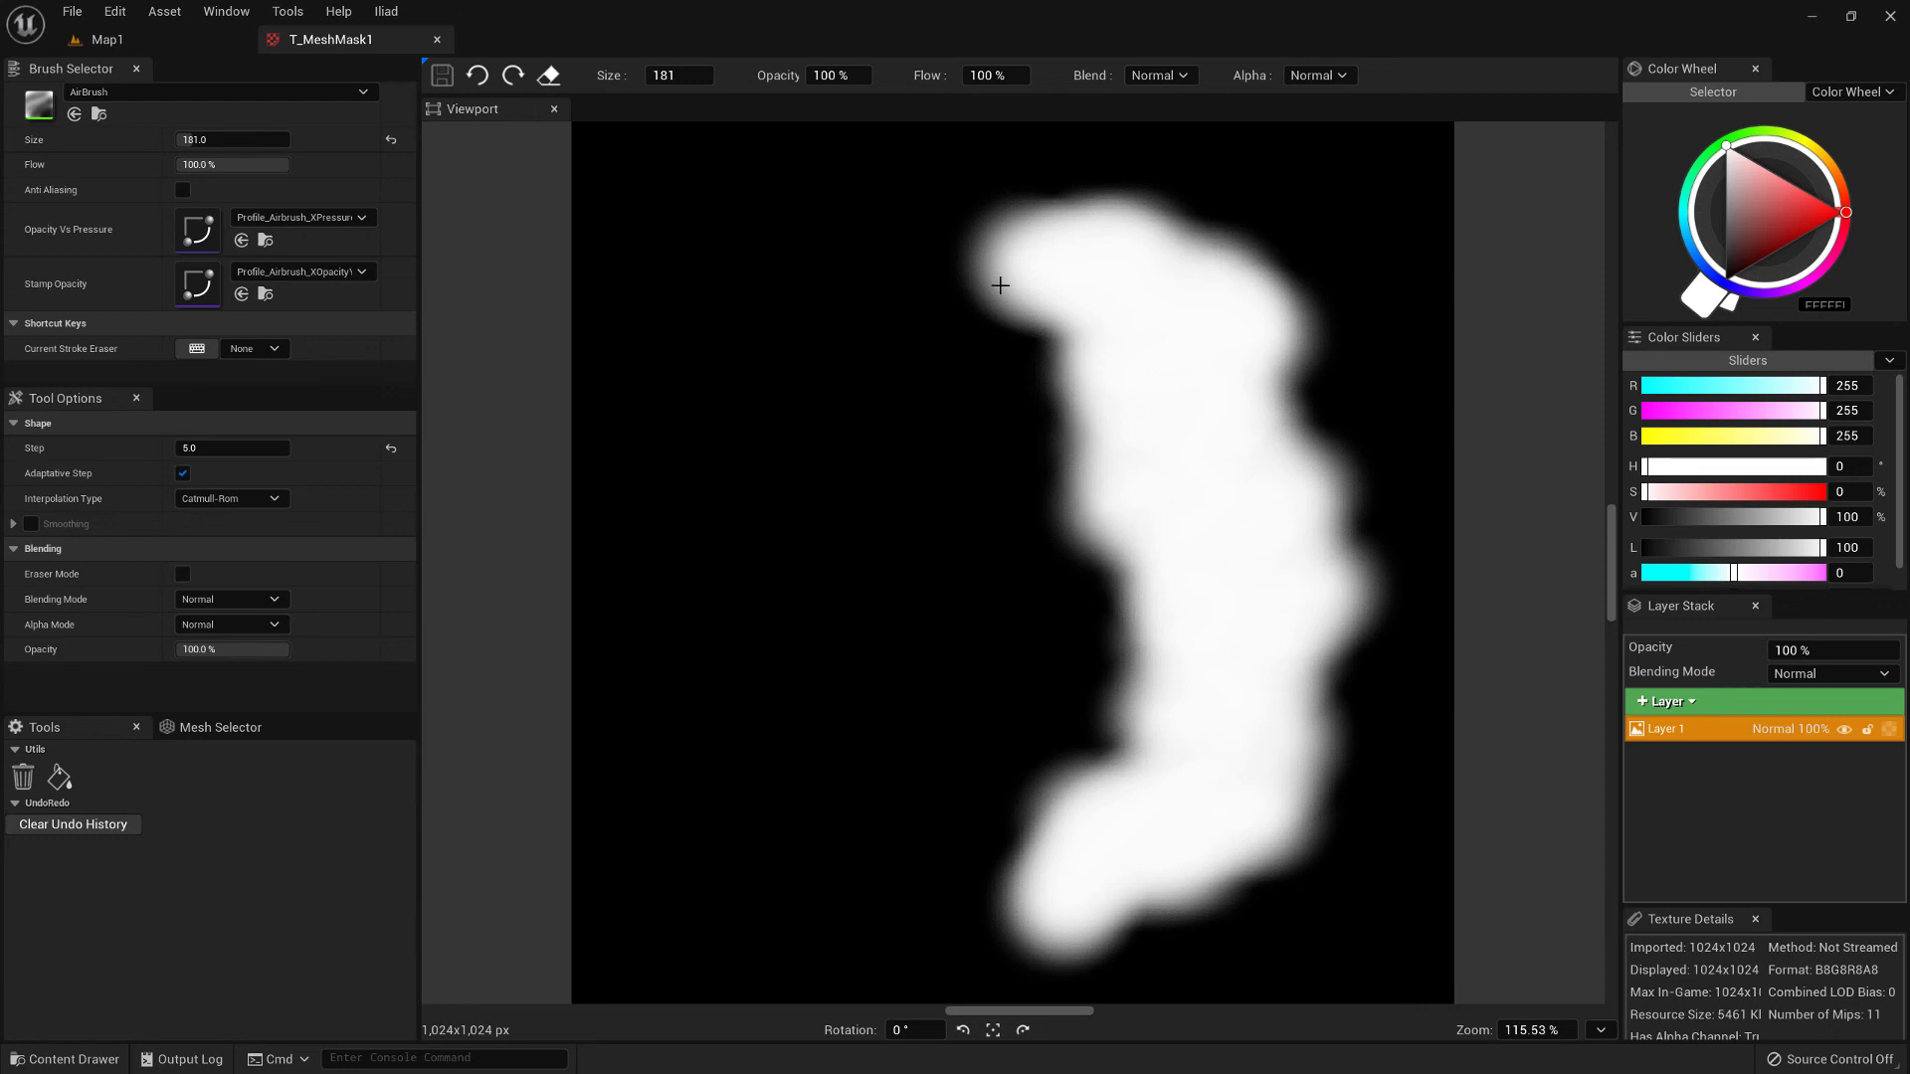
left_click(155, 39)
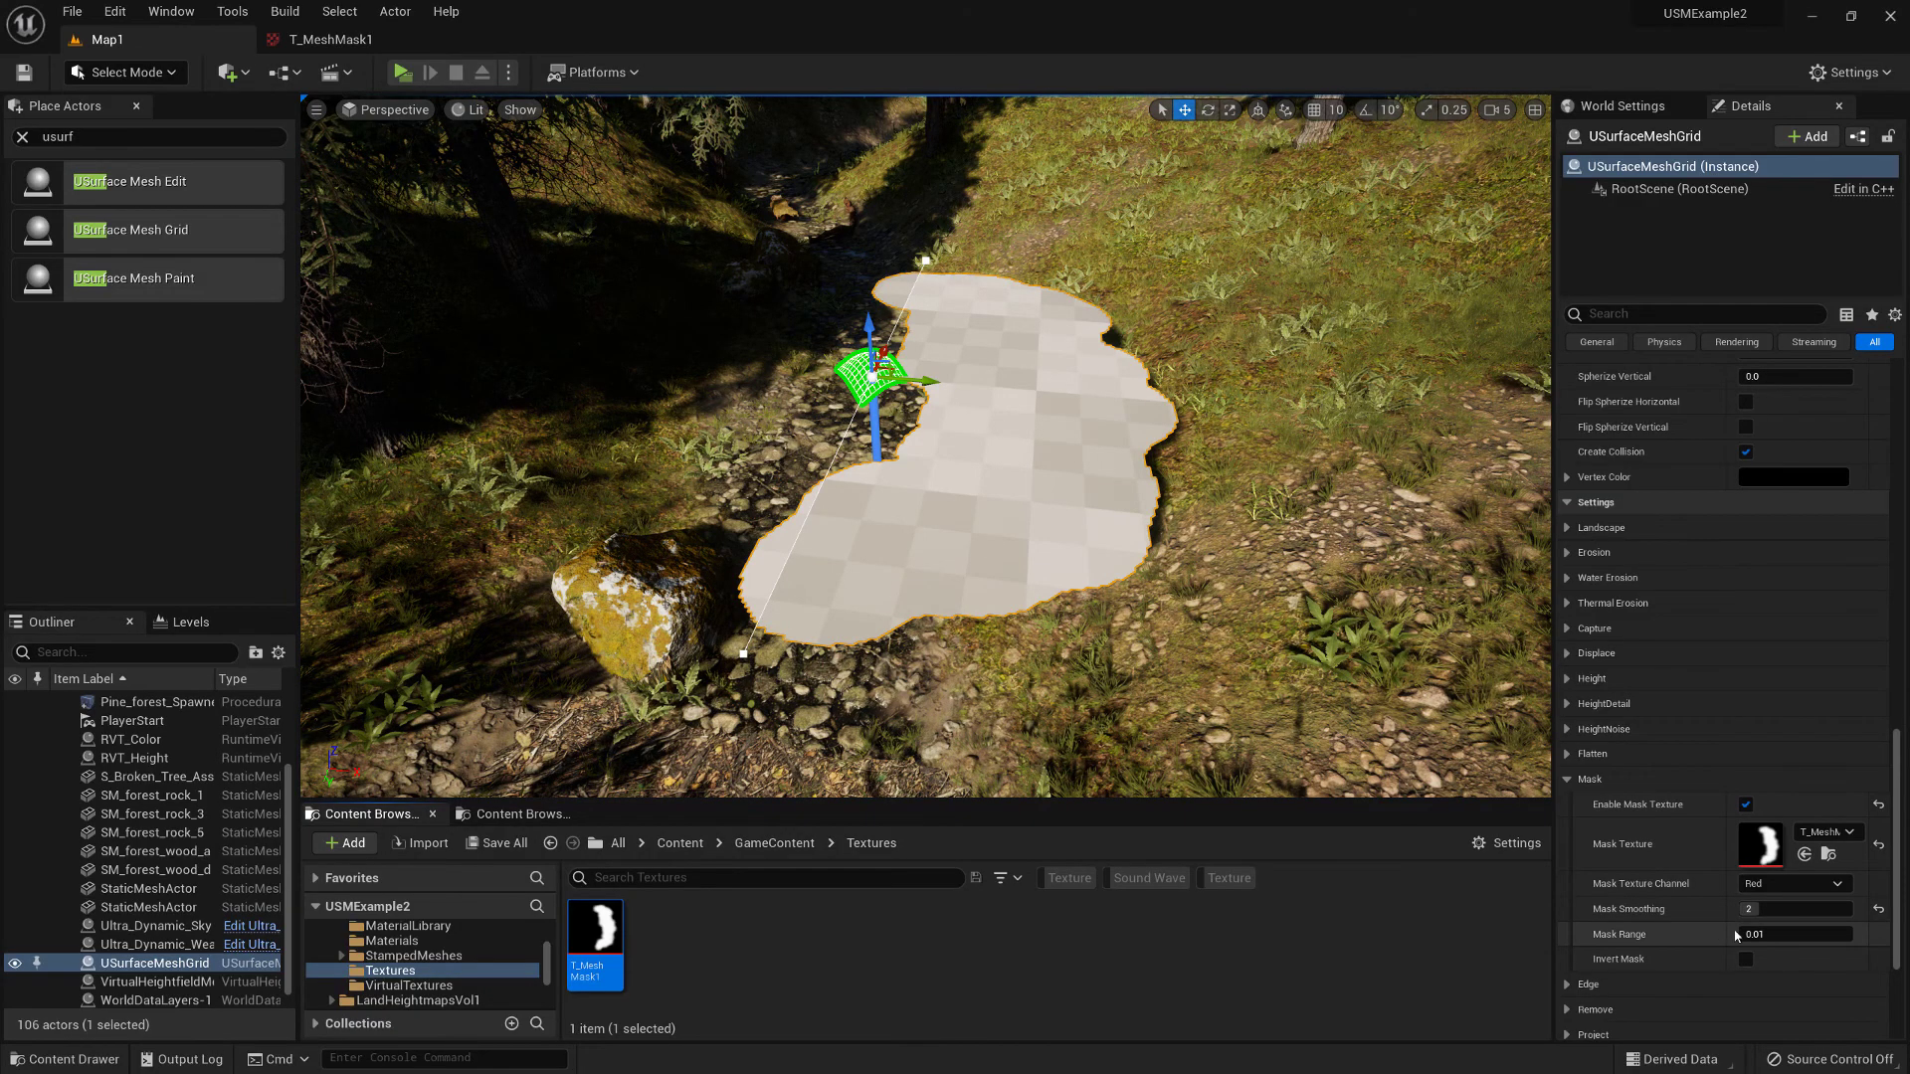
left_click(1780, 934)
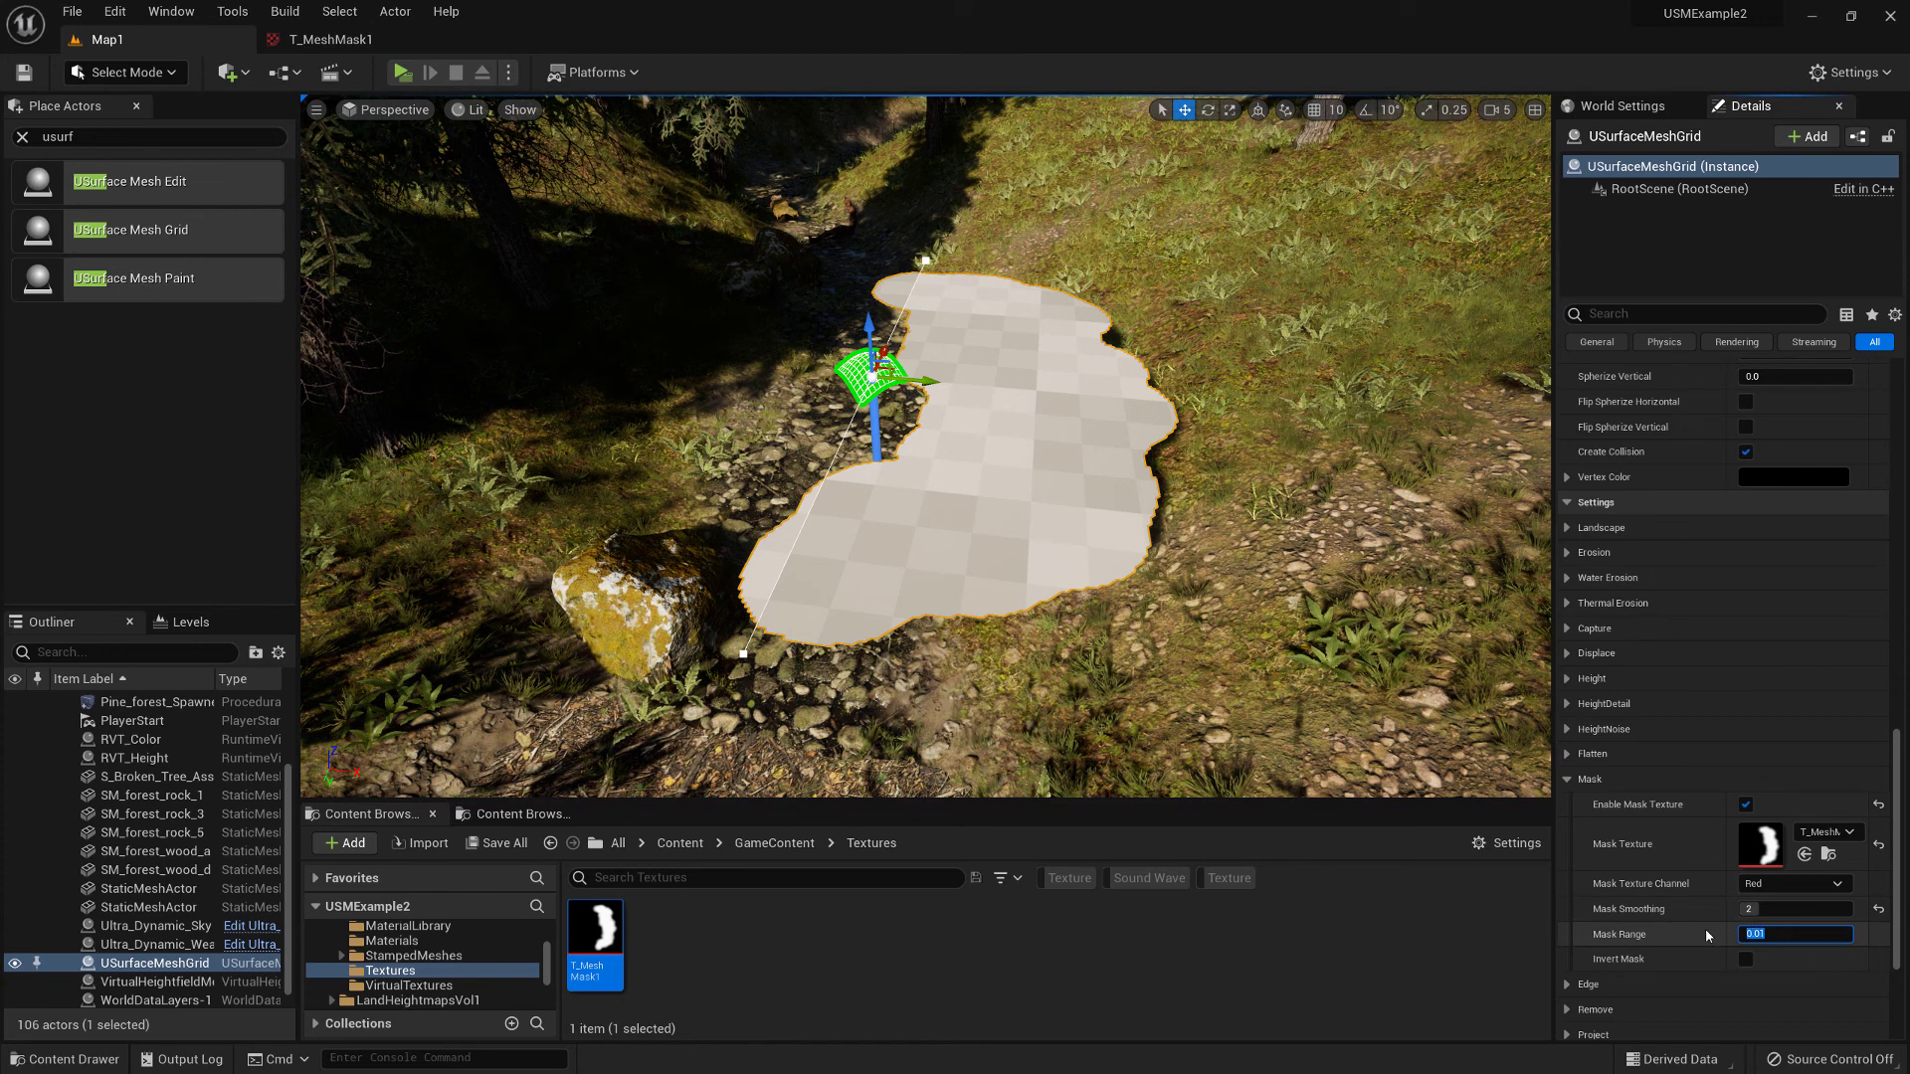
type(".2")
key("Return")
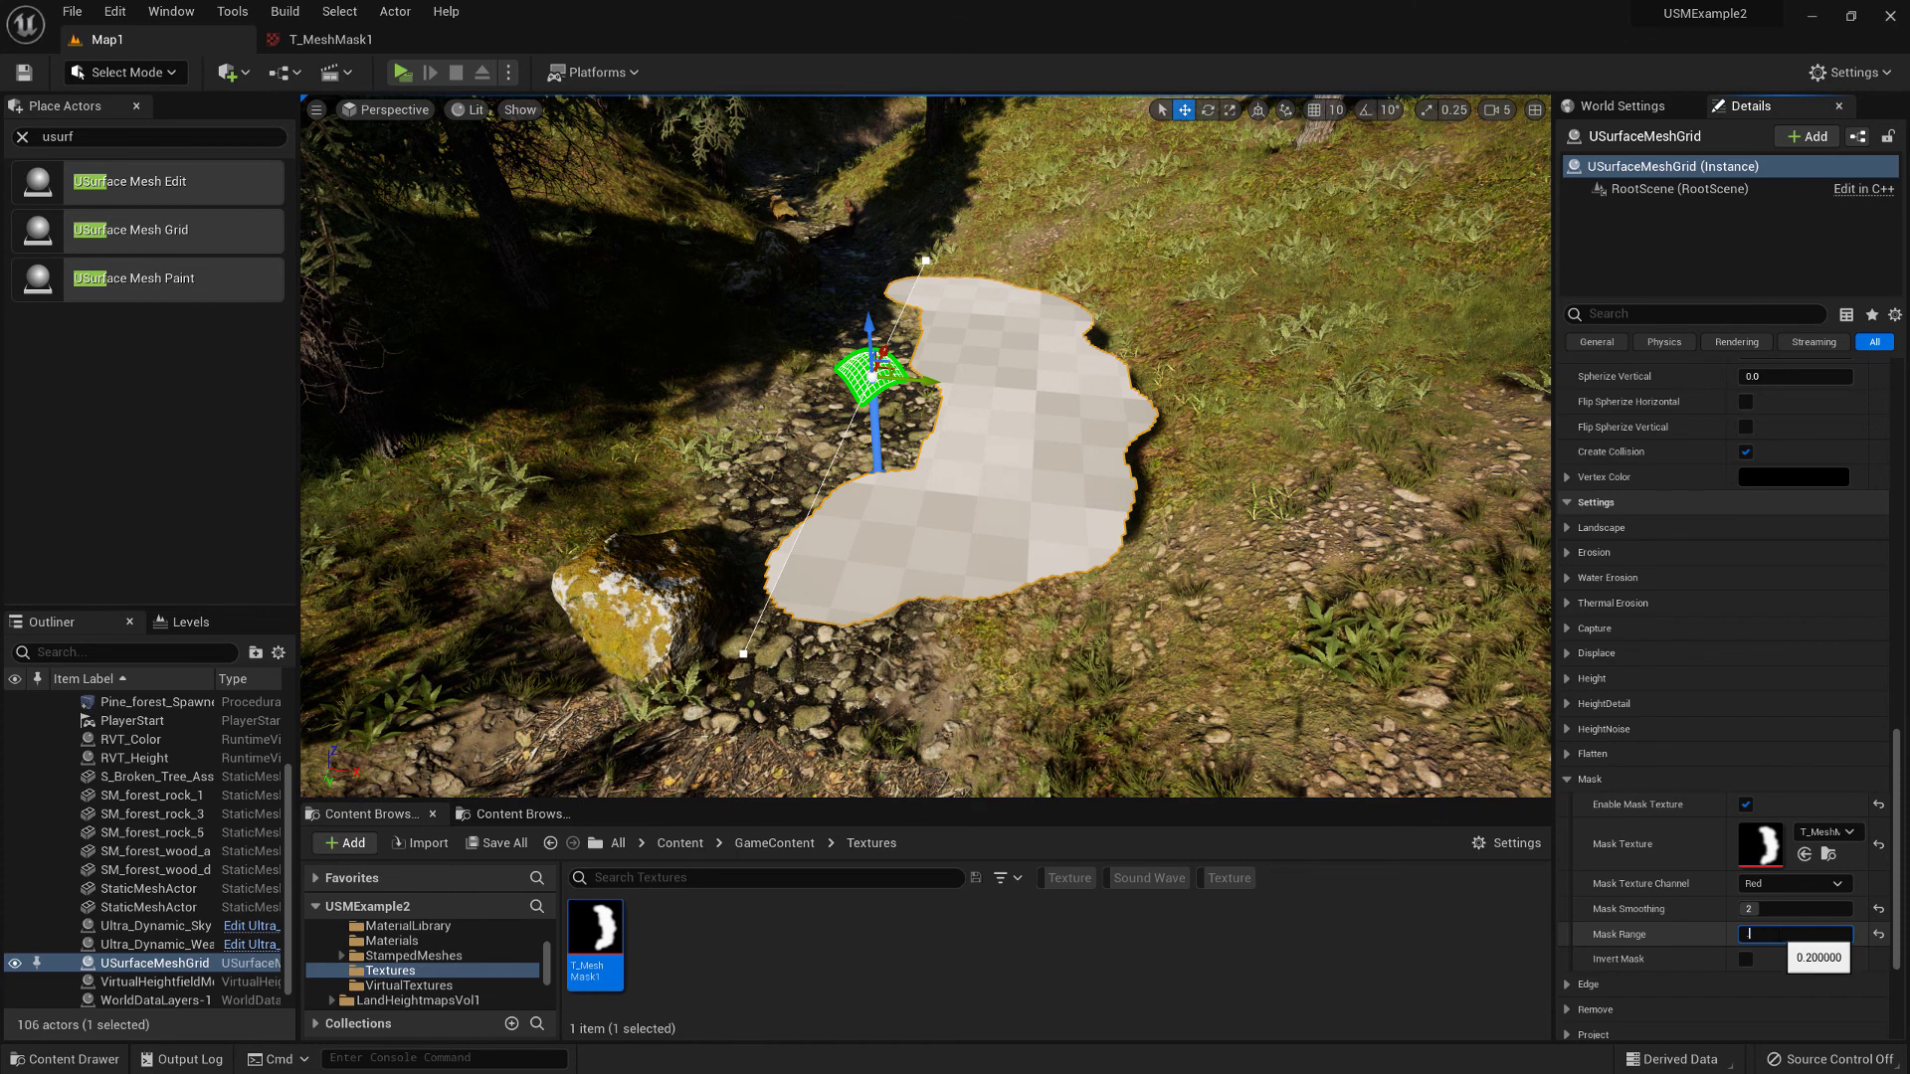
key("Return")
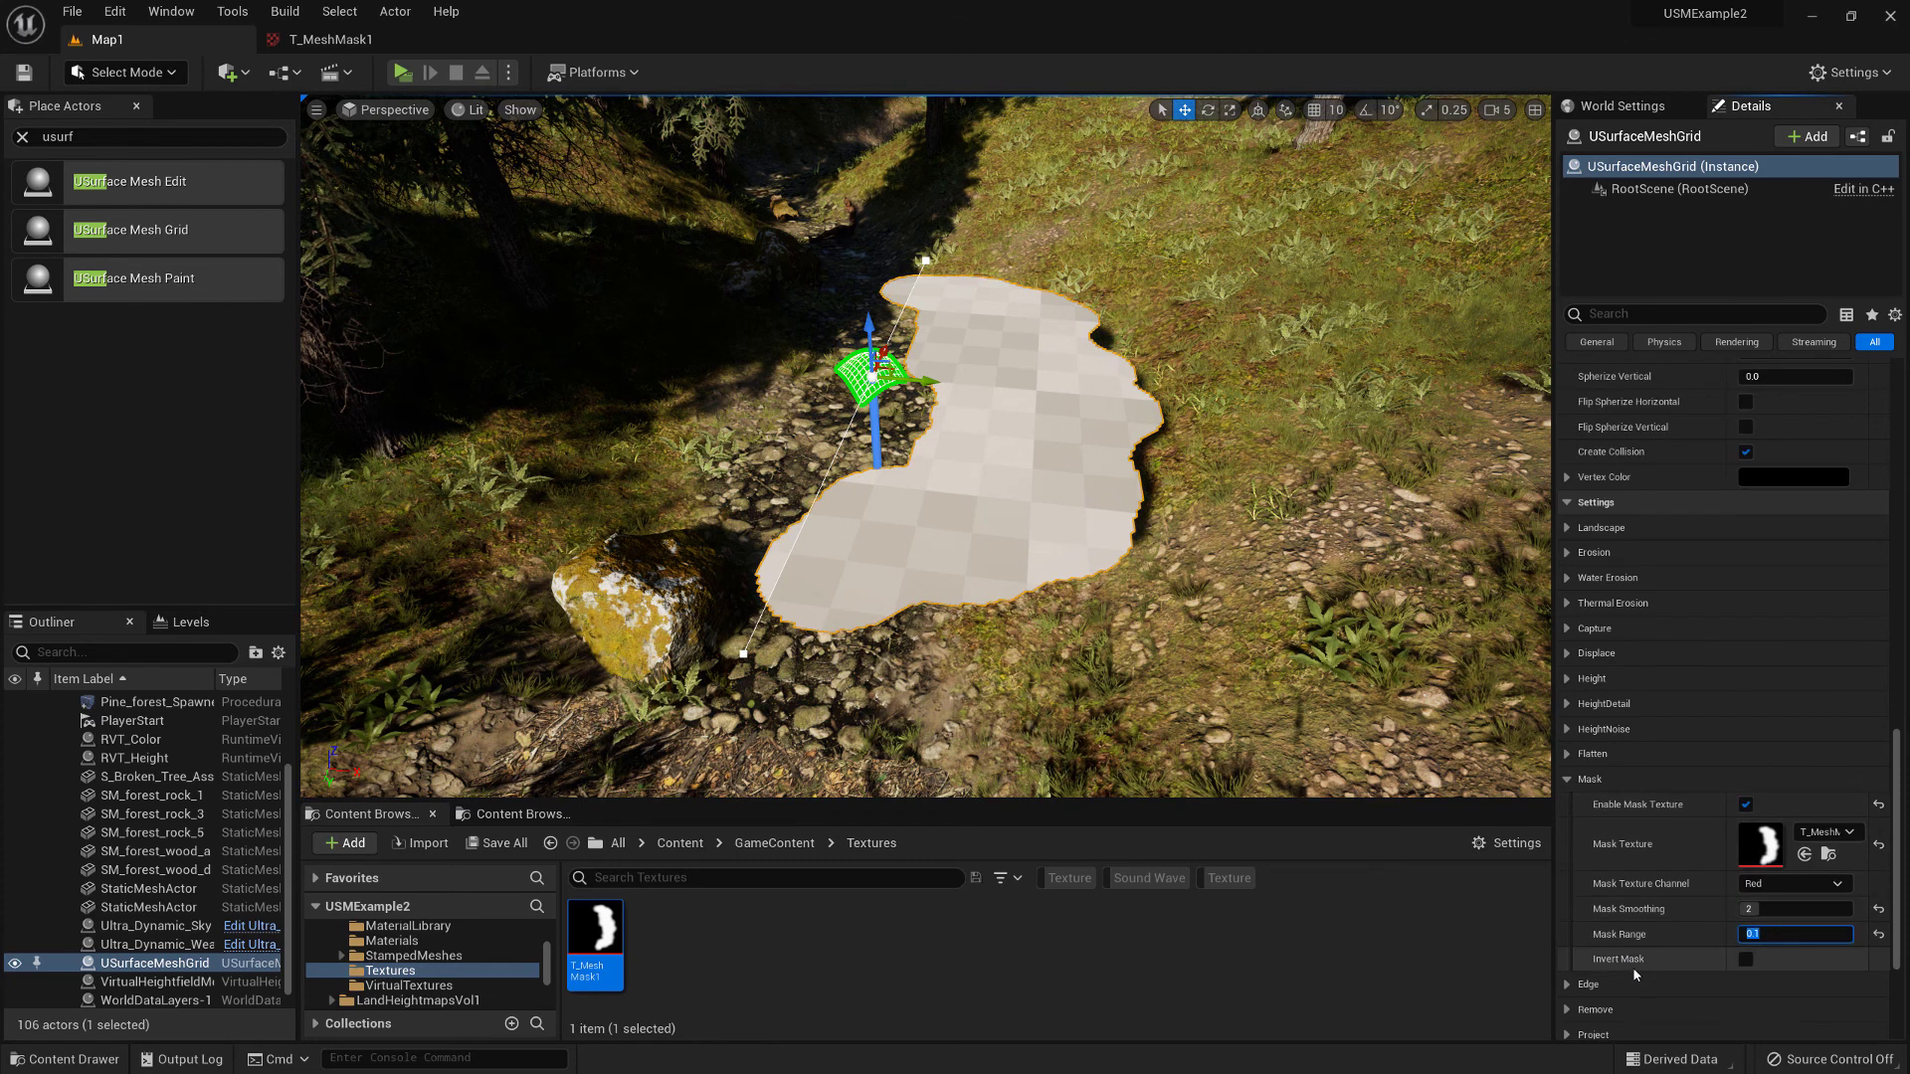
Try Invert Mask on the surface mesh grid and switch it back off
left_click(1746, 959)
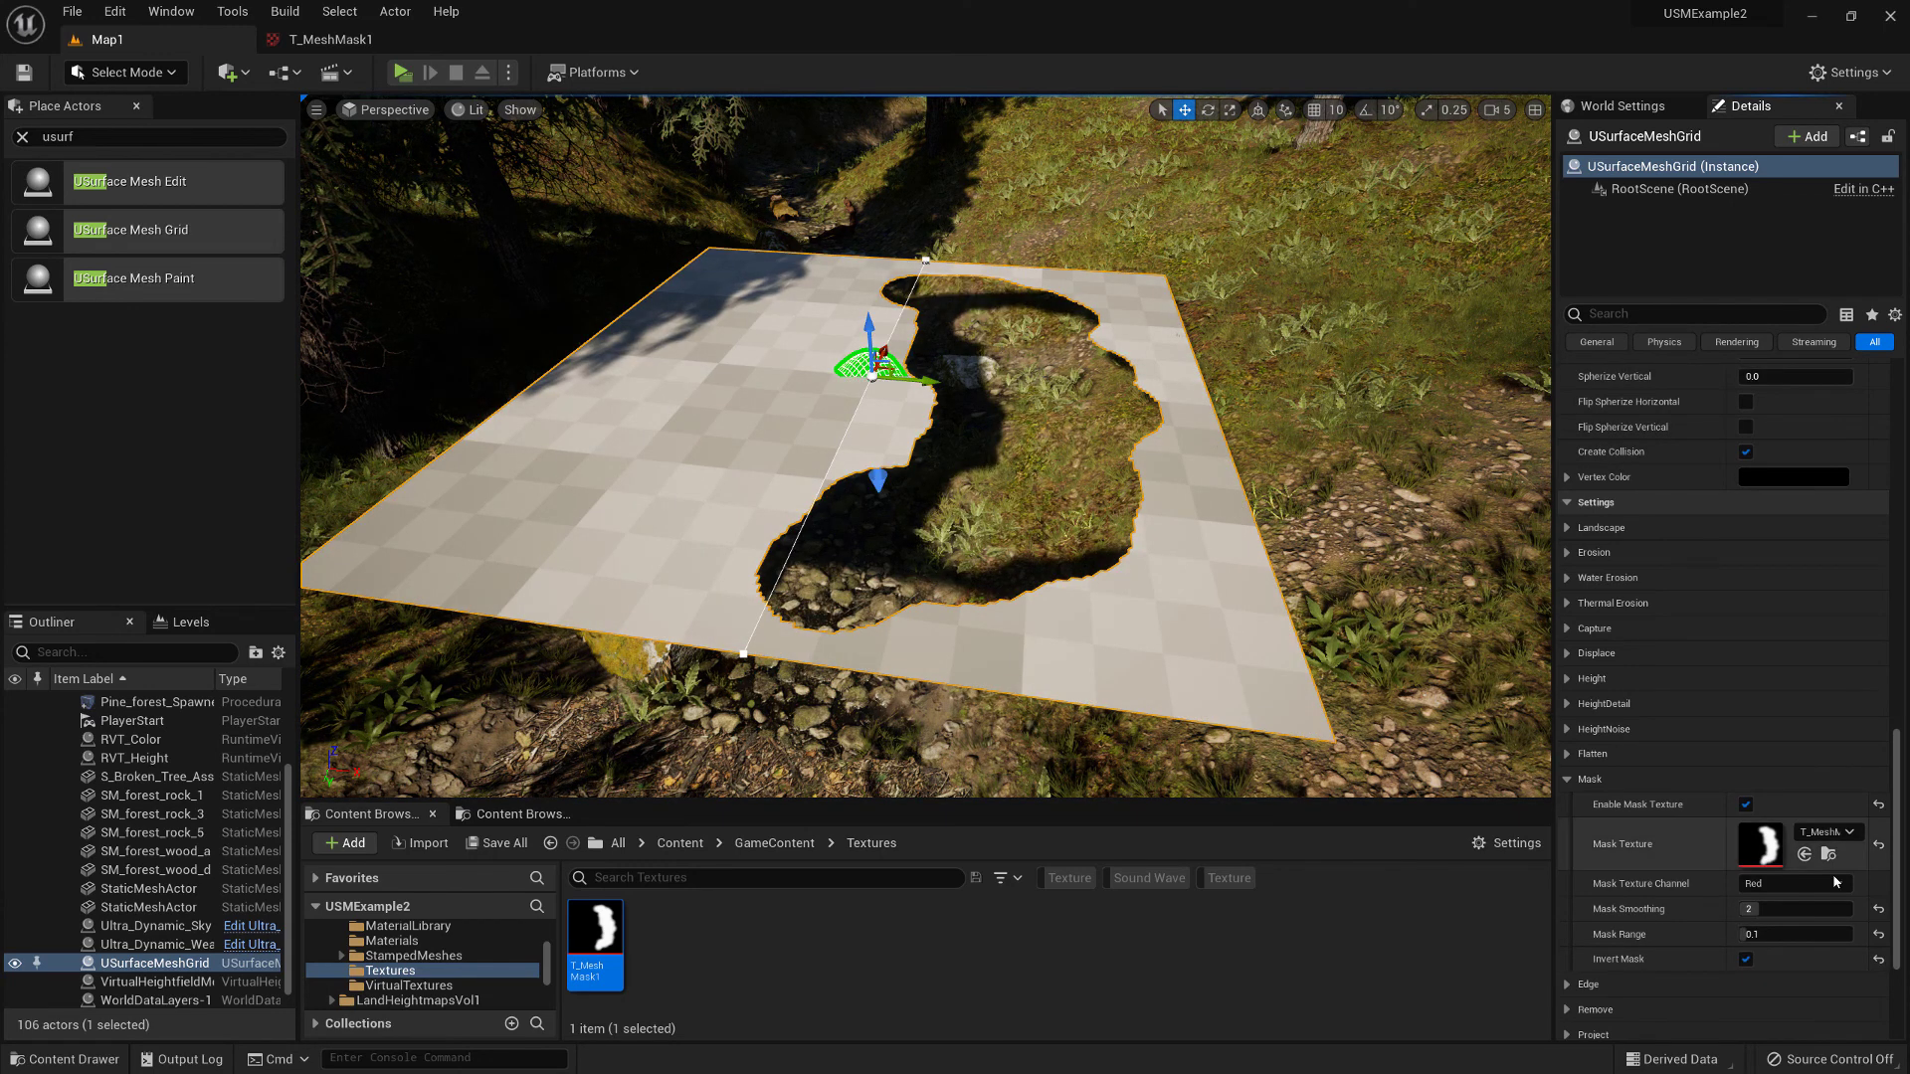
left_click(1746, 959)
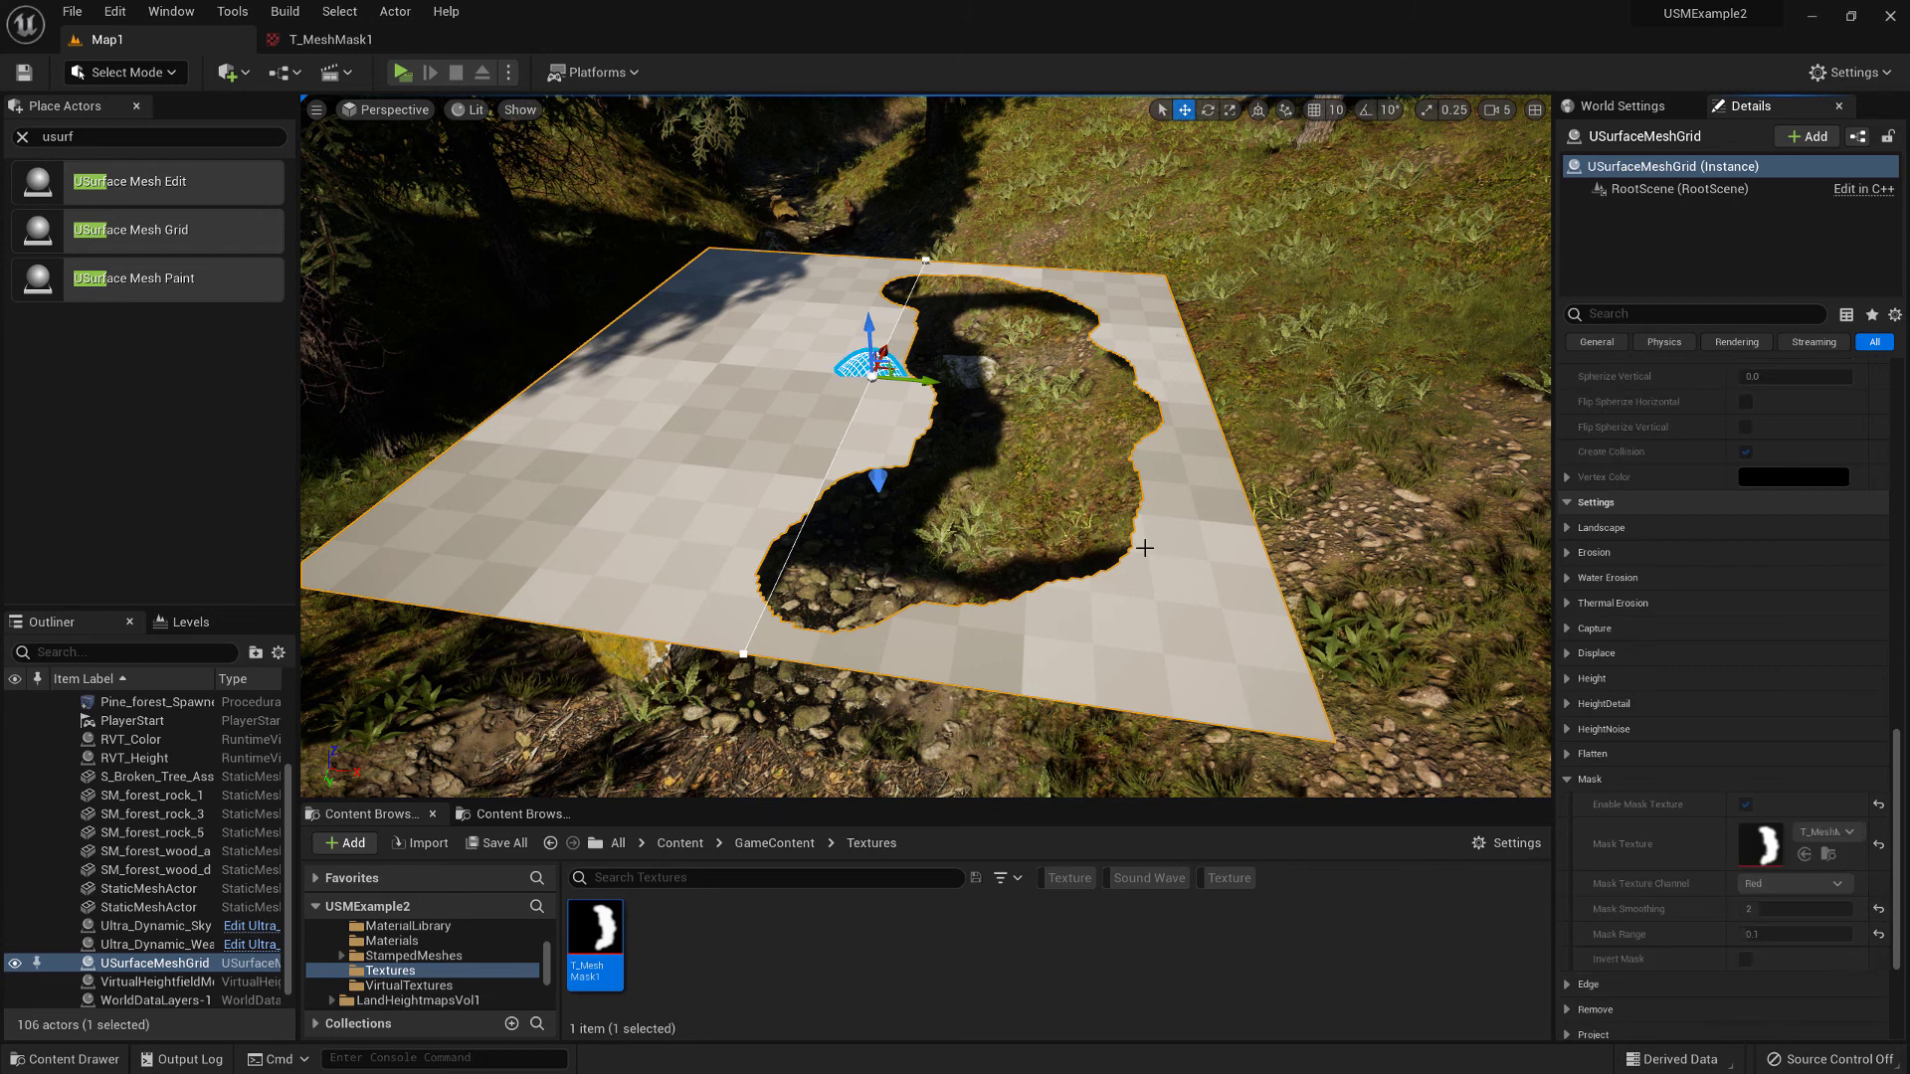
Rotate the surface mesh grid so it tilts along the slope beside the stream
right_click_drag(1094, 596, 1017, 524)
key("e")
left_click_drag(950, 408, 896, 396)
key("w")
right_click_drag(1075, 558, 1199, 630)
Enable Edge Height on the surface mesh grid so its masked edge shapes the height
scroll(1721, 696, "up", 10)
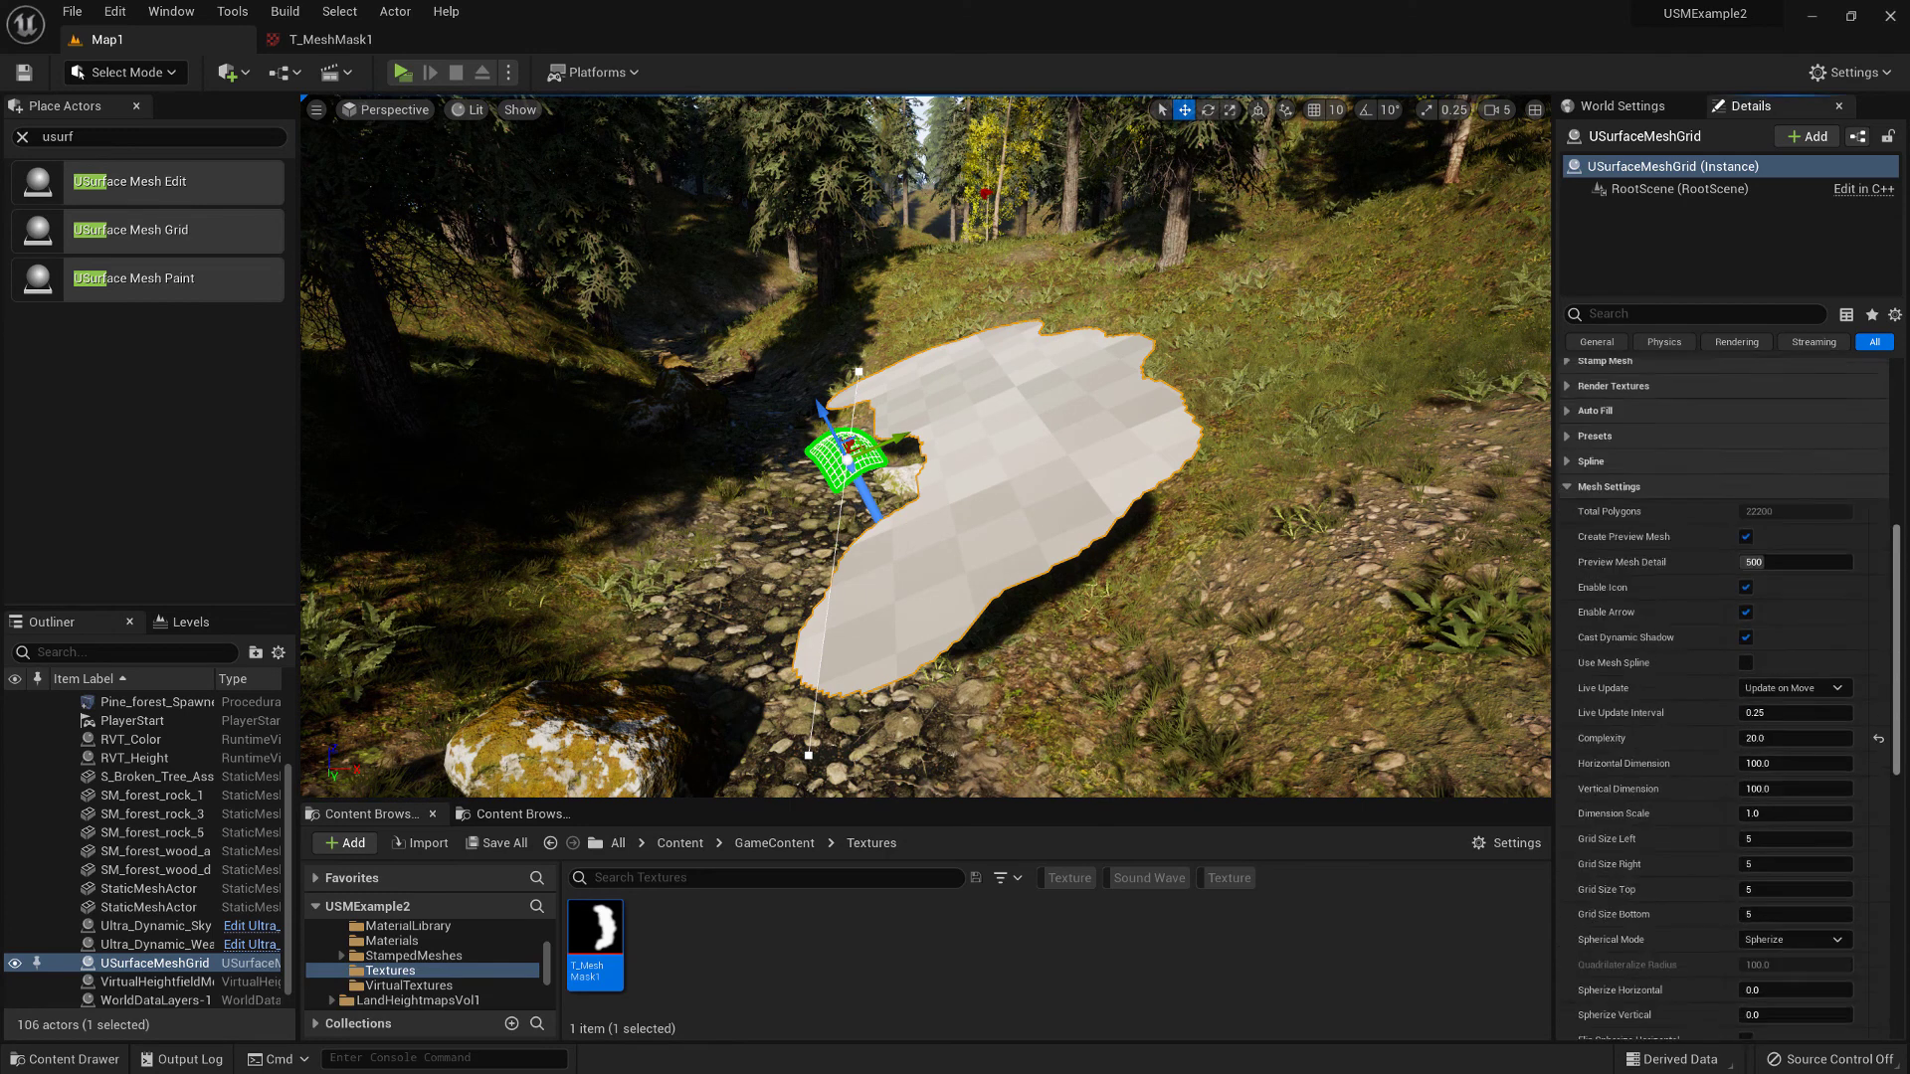
scroll(1845, 637, "down", 3)
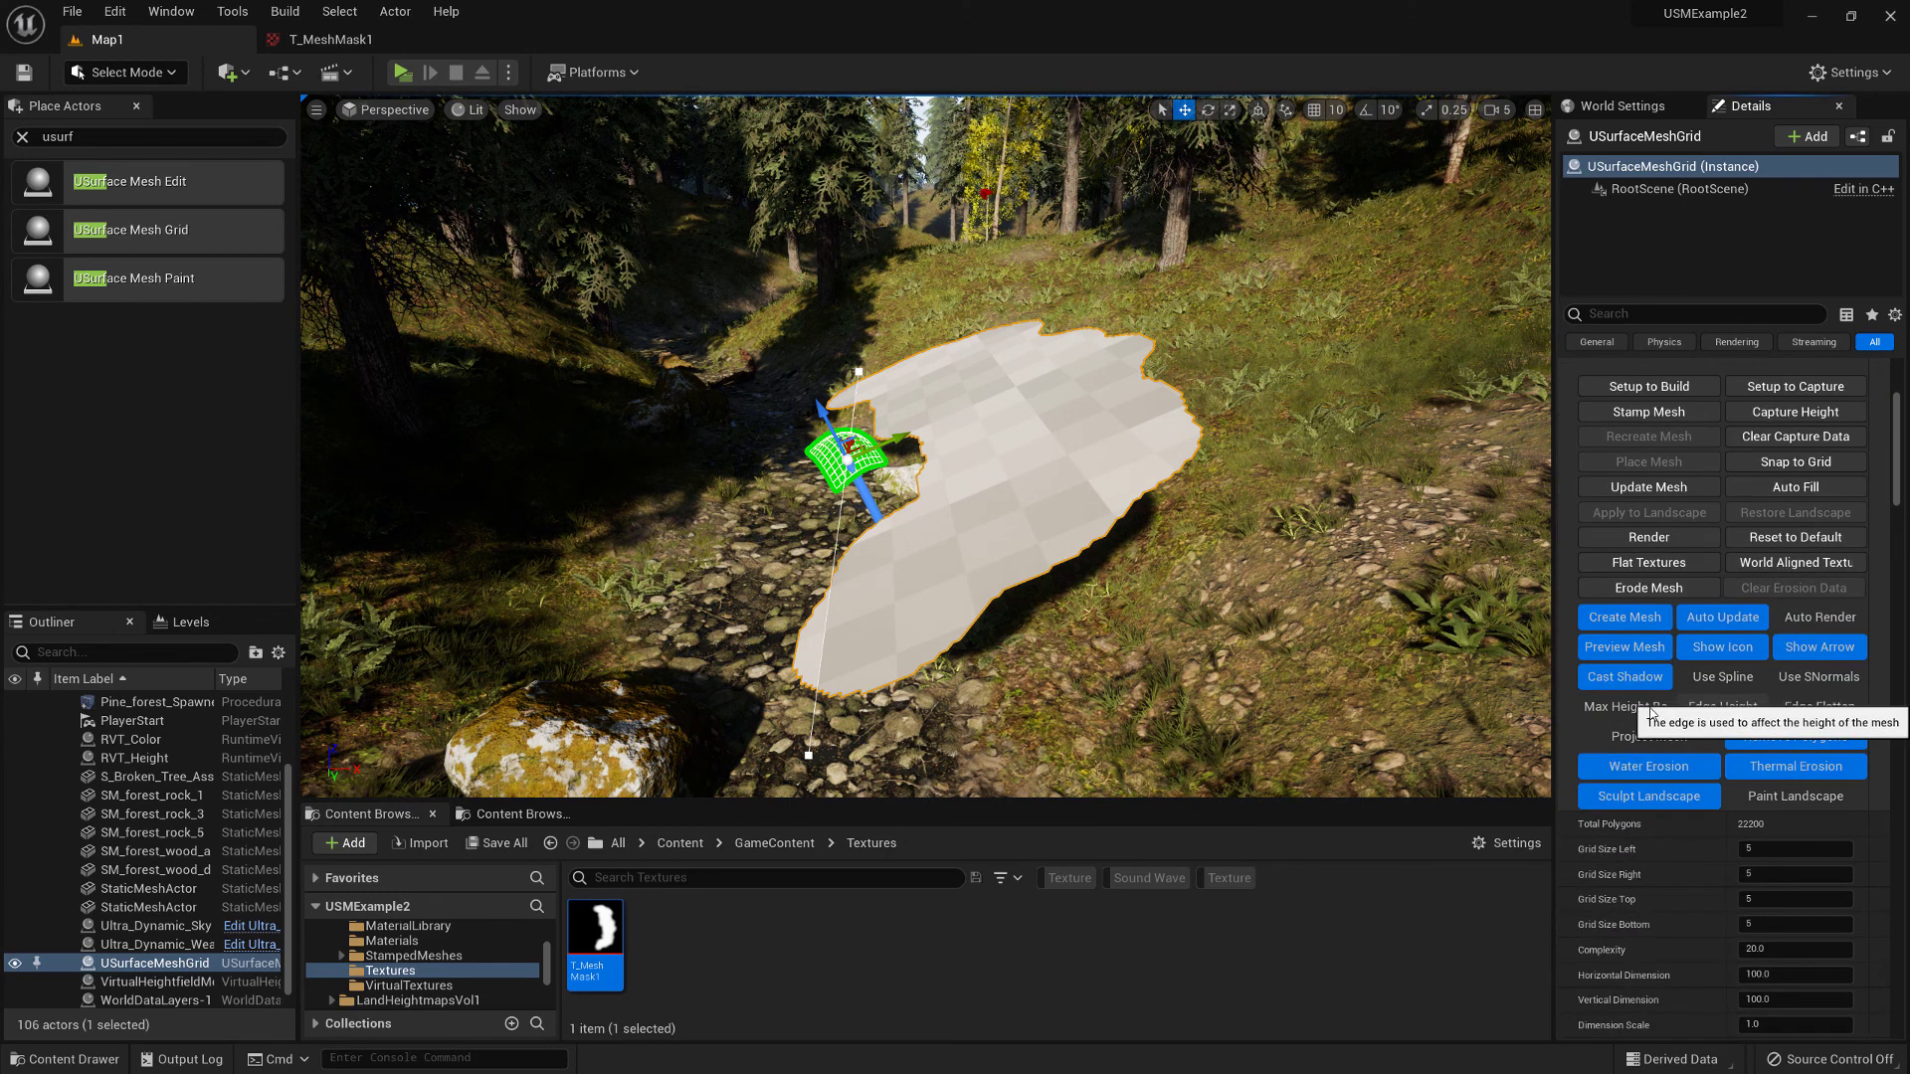
scroll(1631, 875, "down", 3)
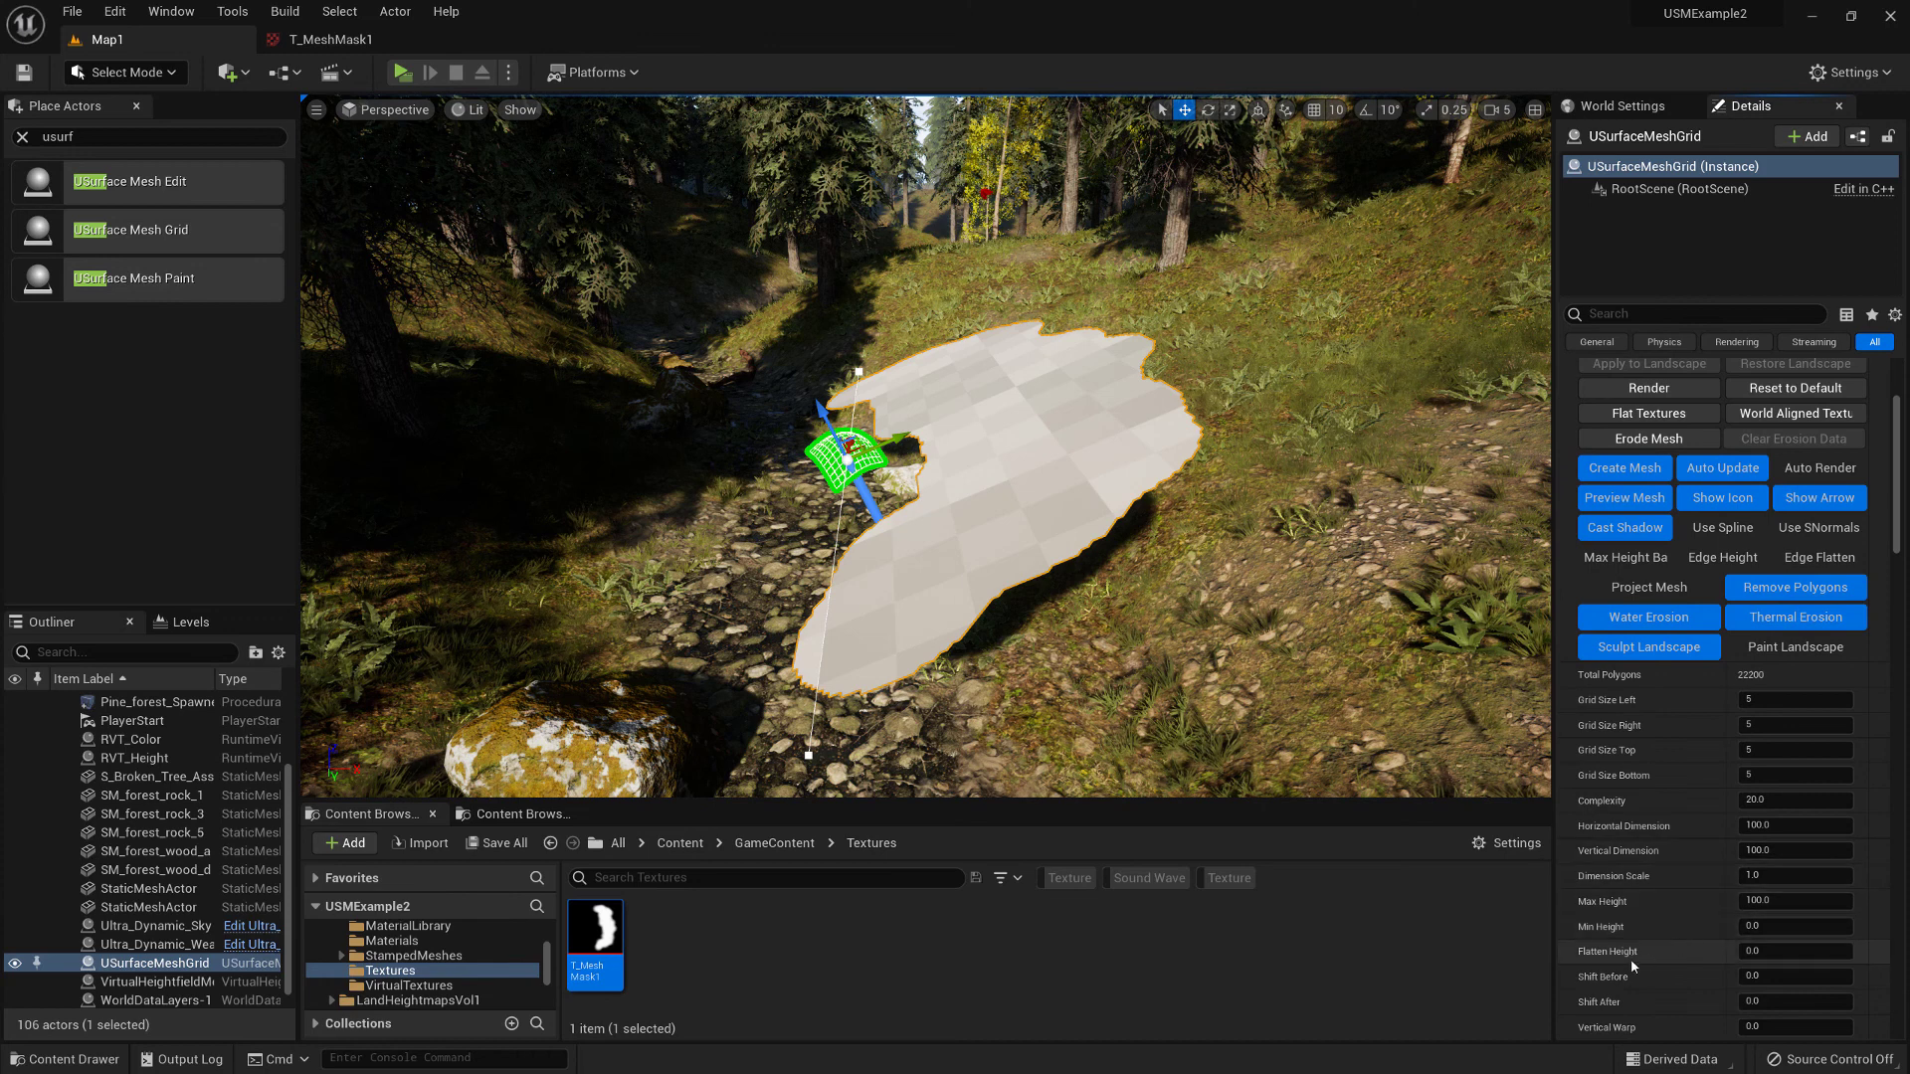
scroll(1612, 997, "down", 2)
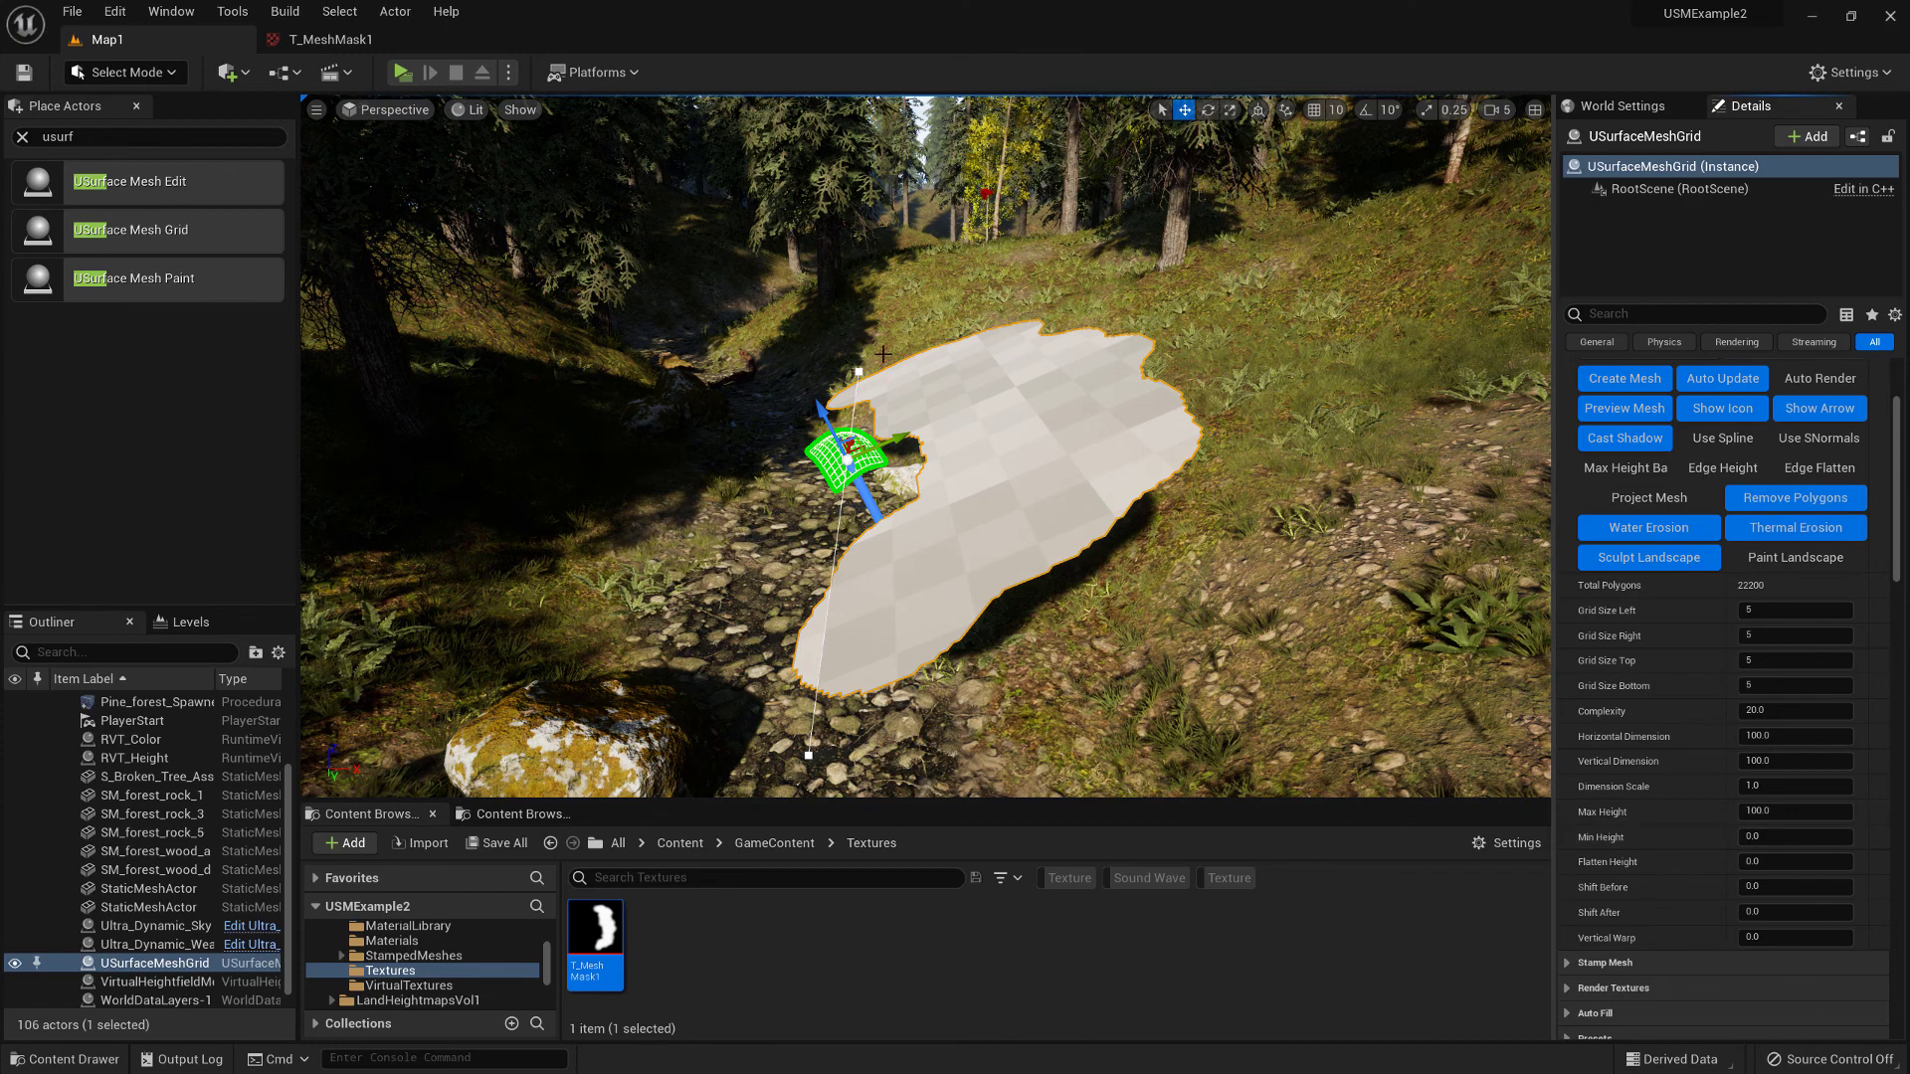
mouse_move(961, 488)
right_mouse_down()
mouse_move(881, 383)
mouse_move(985, 403)
mouse_move(985, 477)
right_mouse_up()
right_click_drag(871, 344, 875, 360)
scroll(1704, 696, "up", 5)
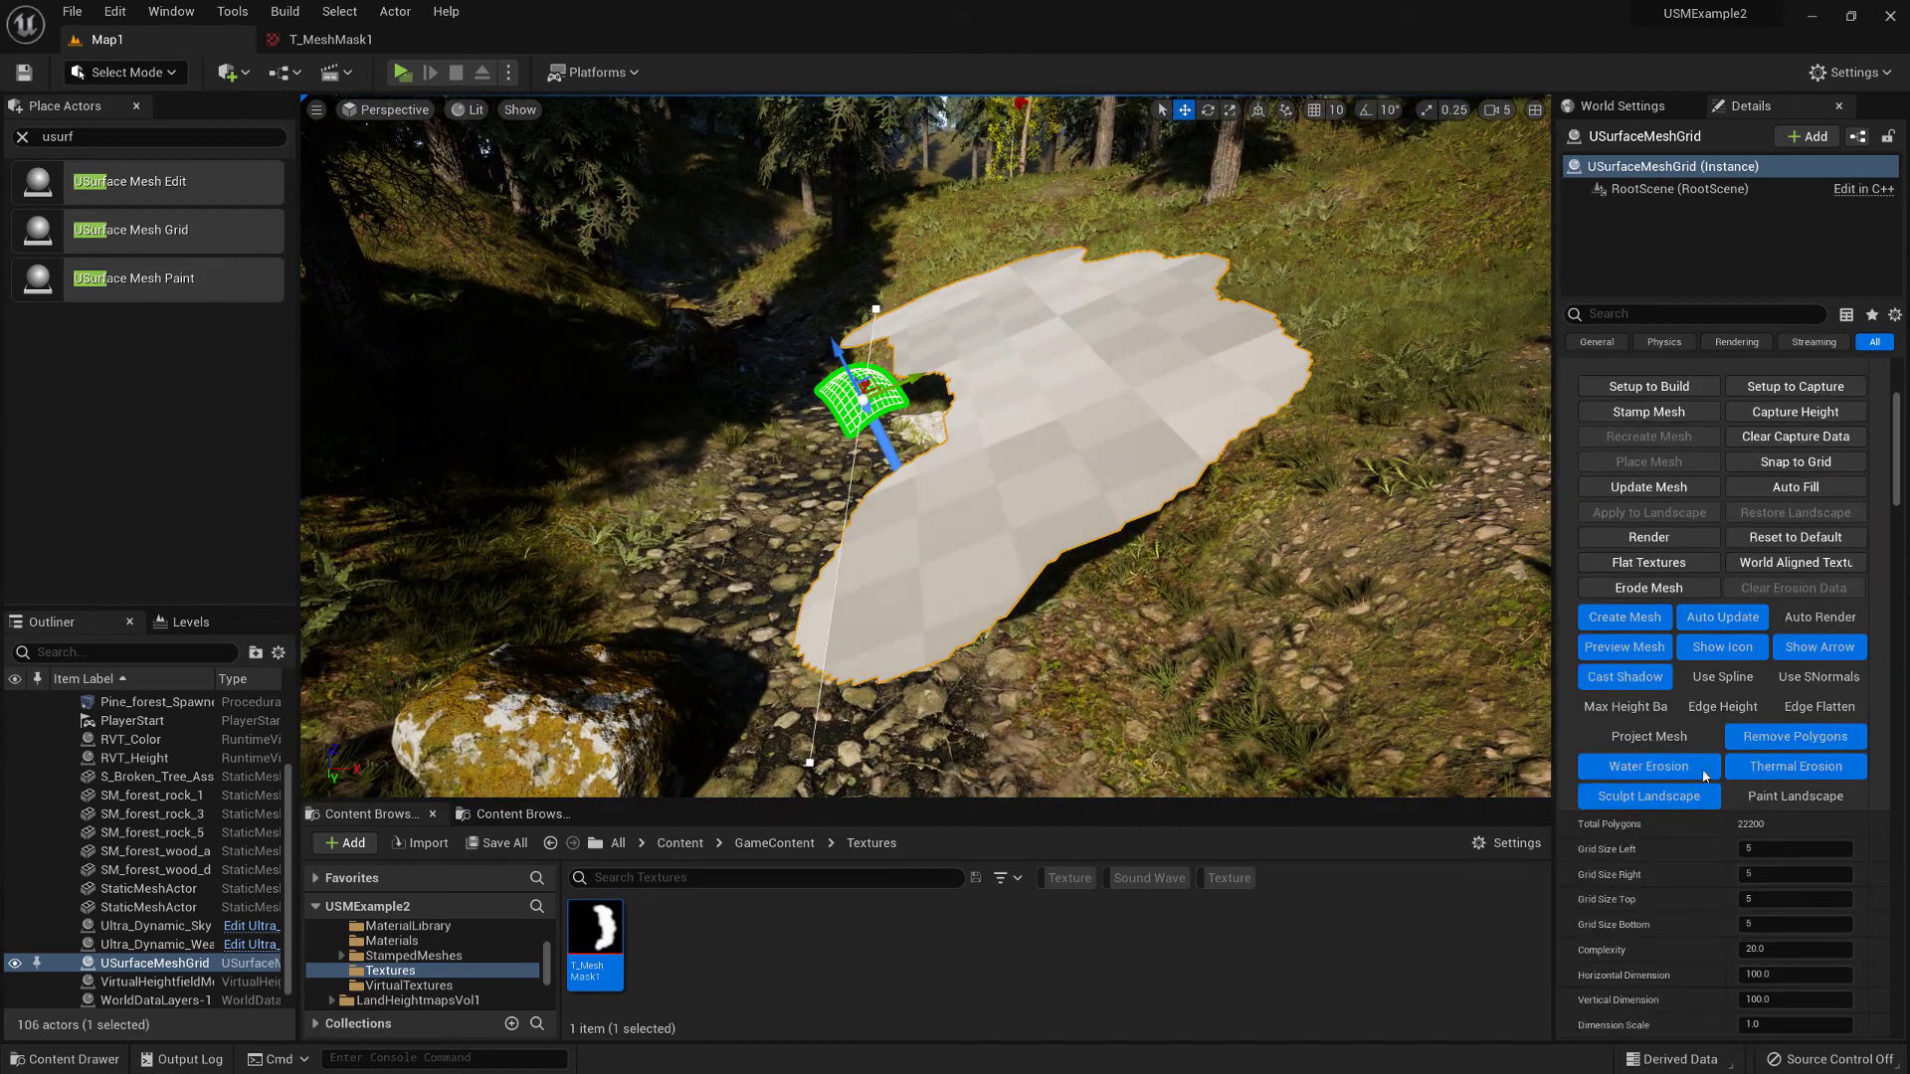
left_click(1704, 709)
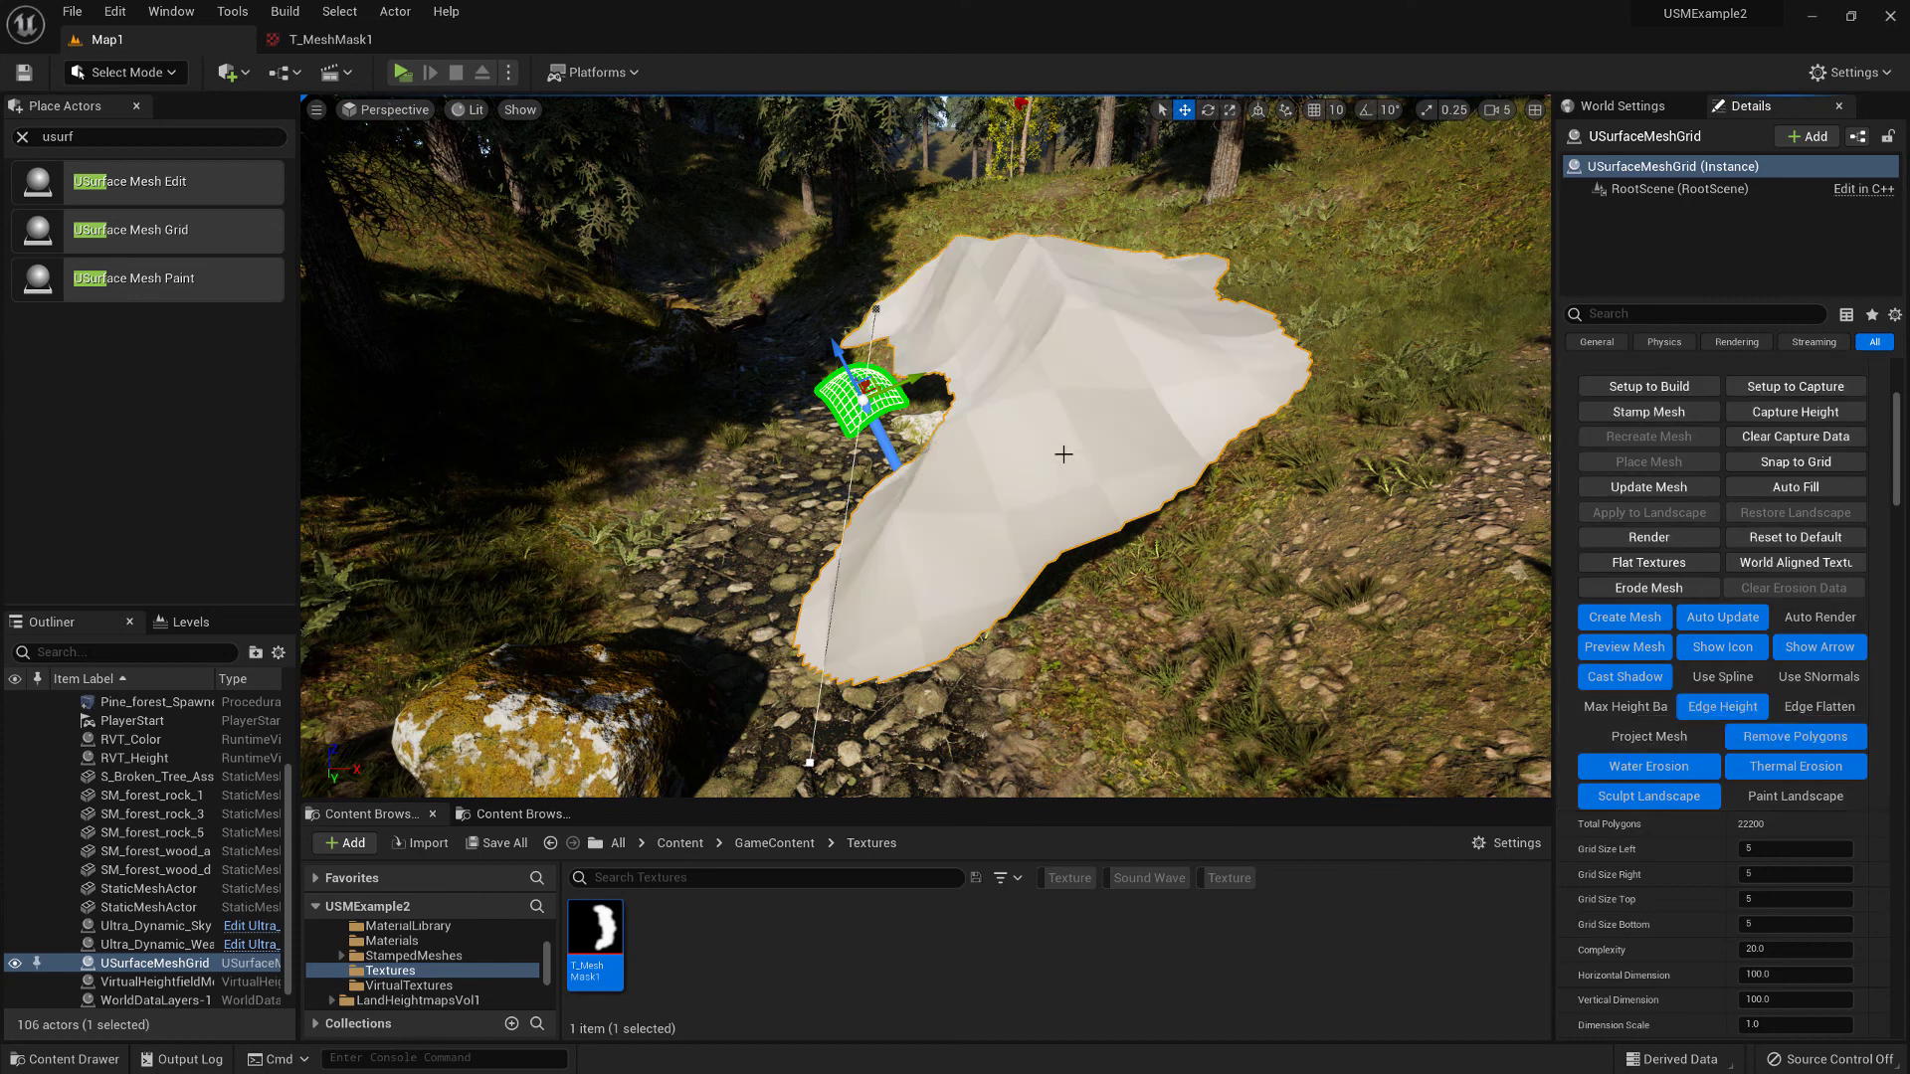
right_click_drag(1124, 366, 1126, 374)
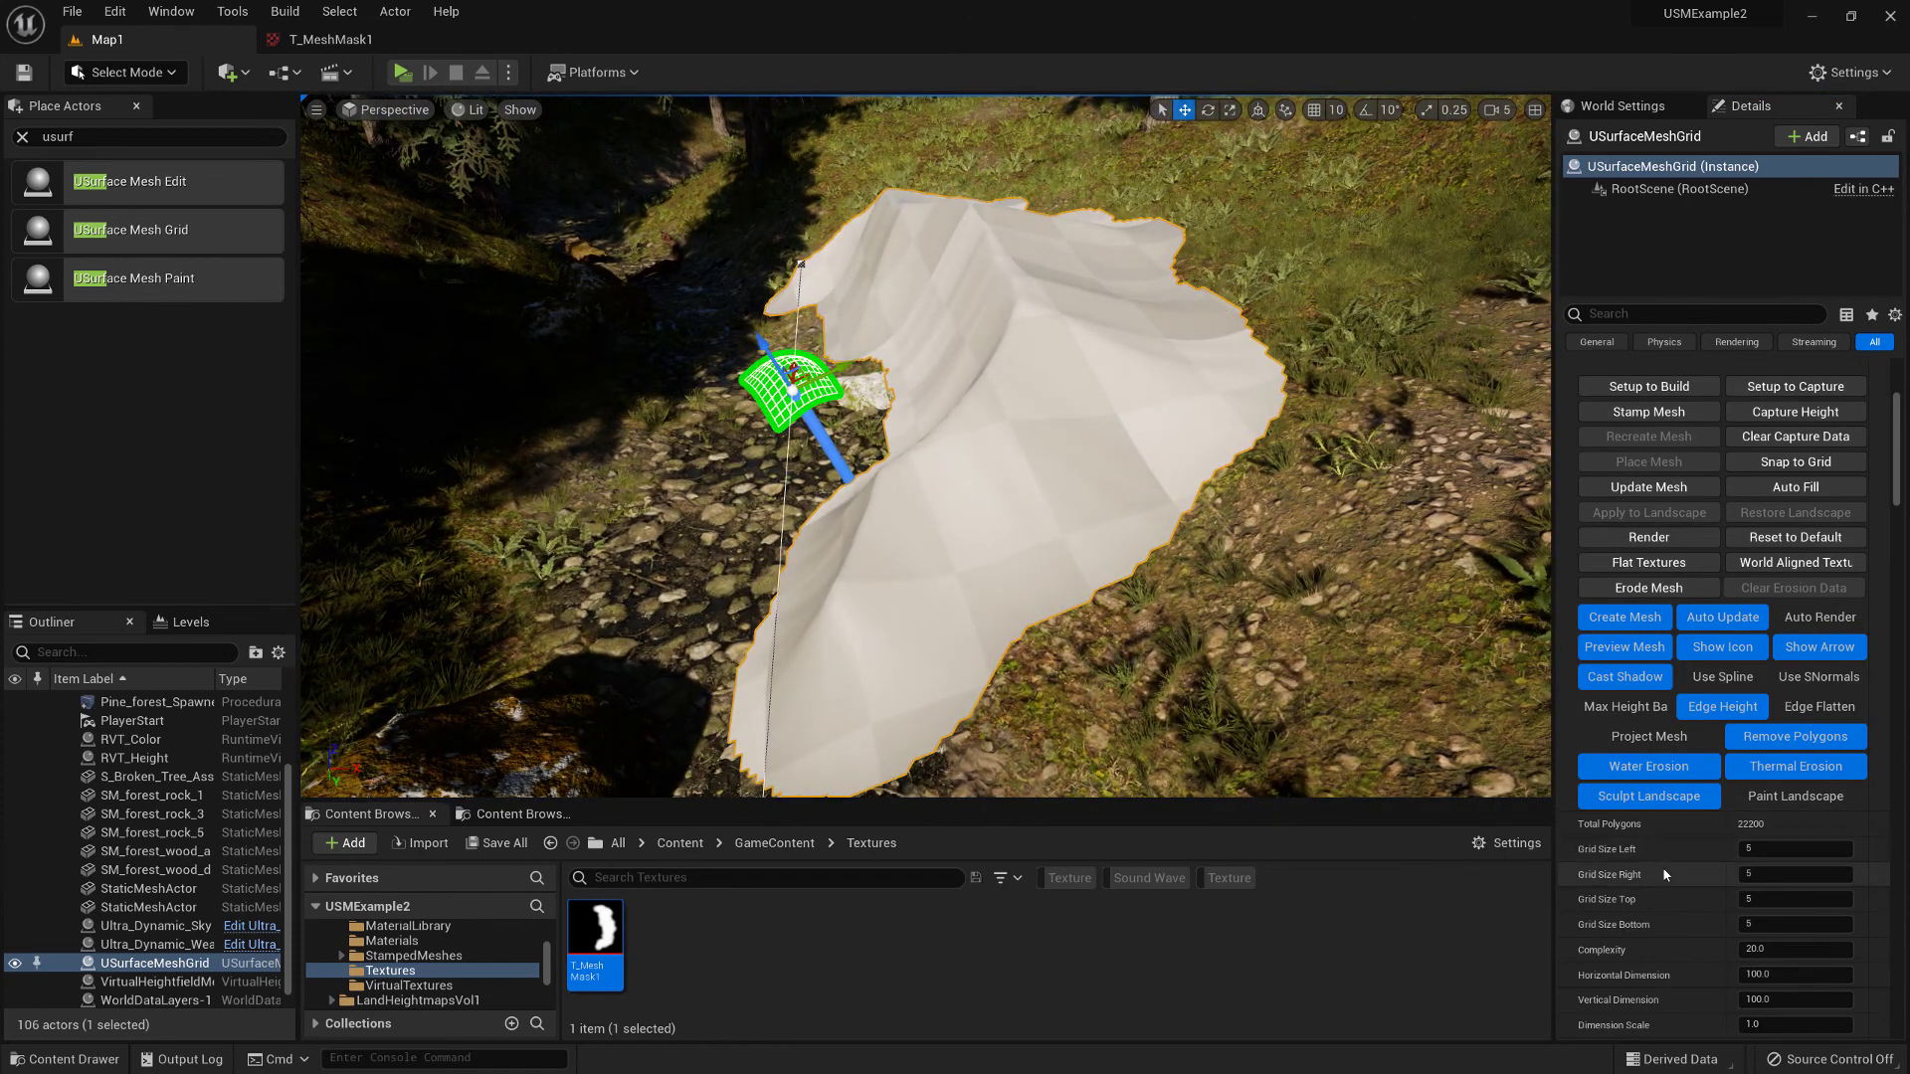
scroll(1668, 867, "down", 5)
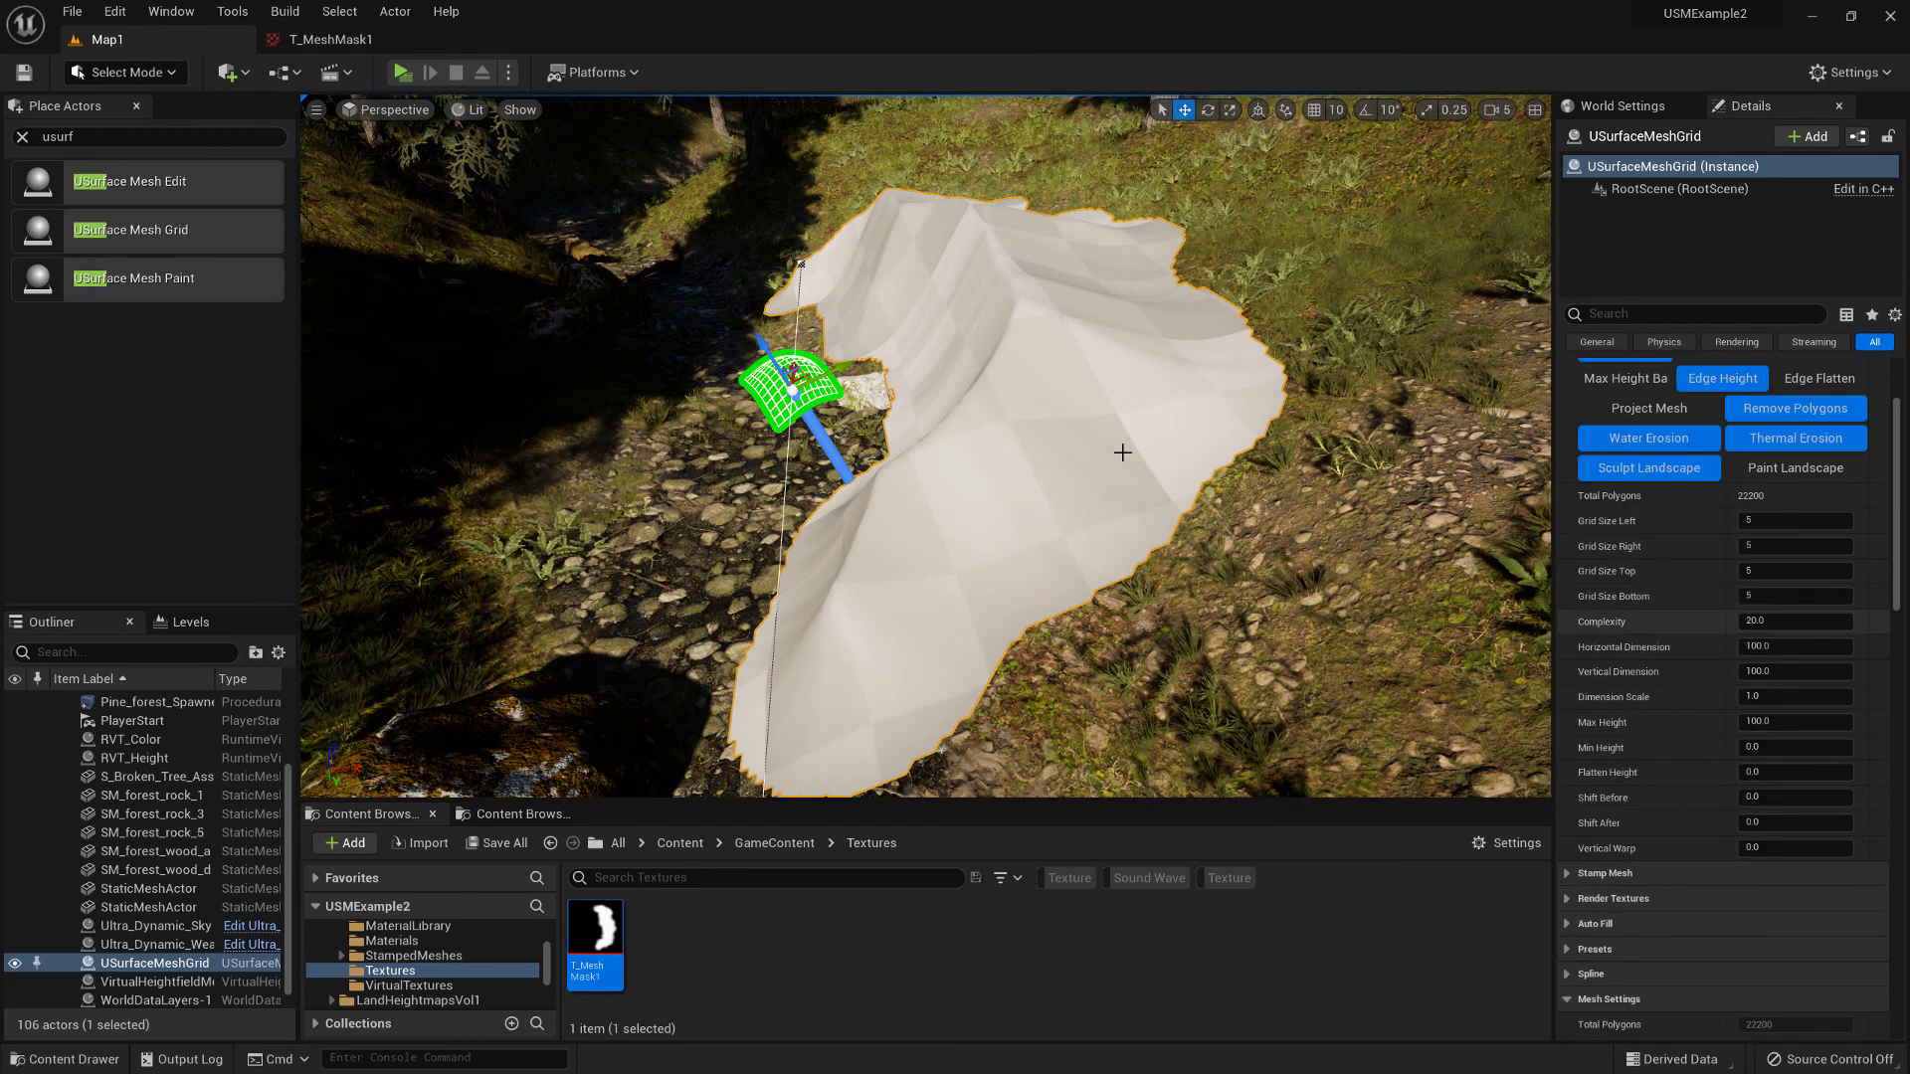
right_click_drag(1077, 422, 1054, 388)
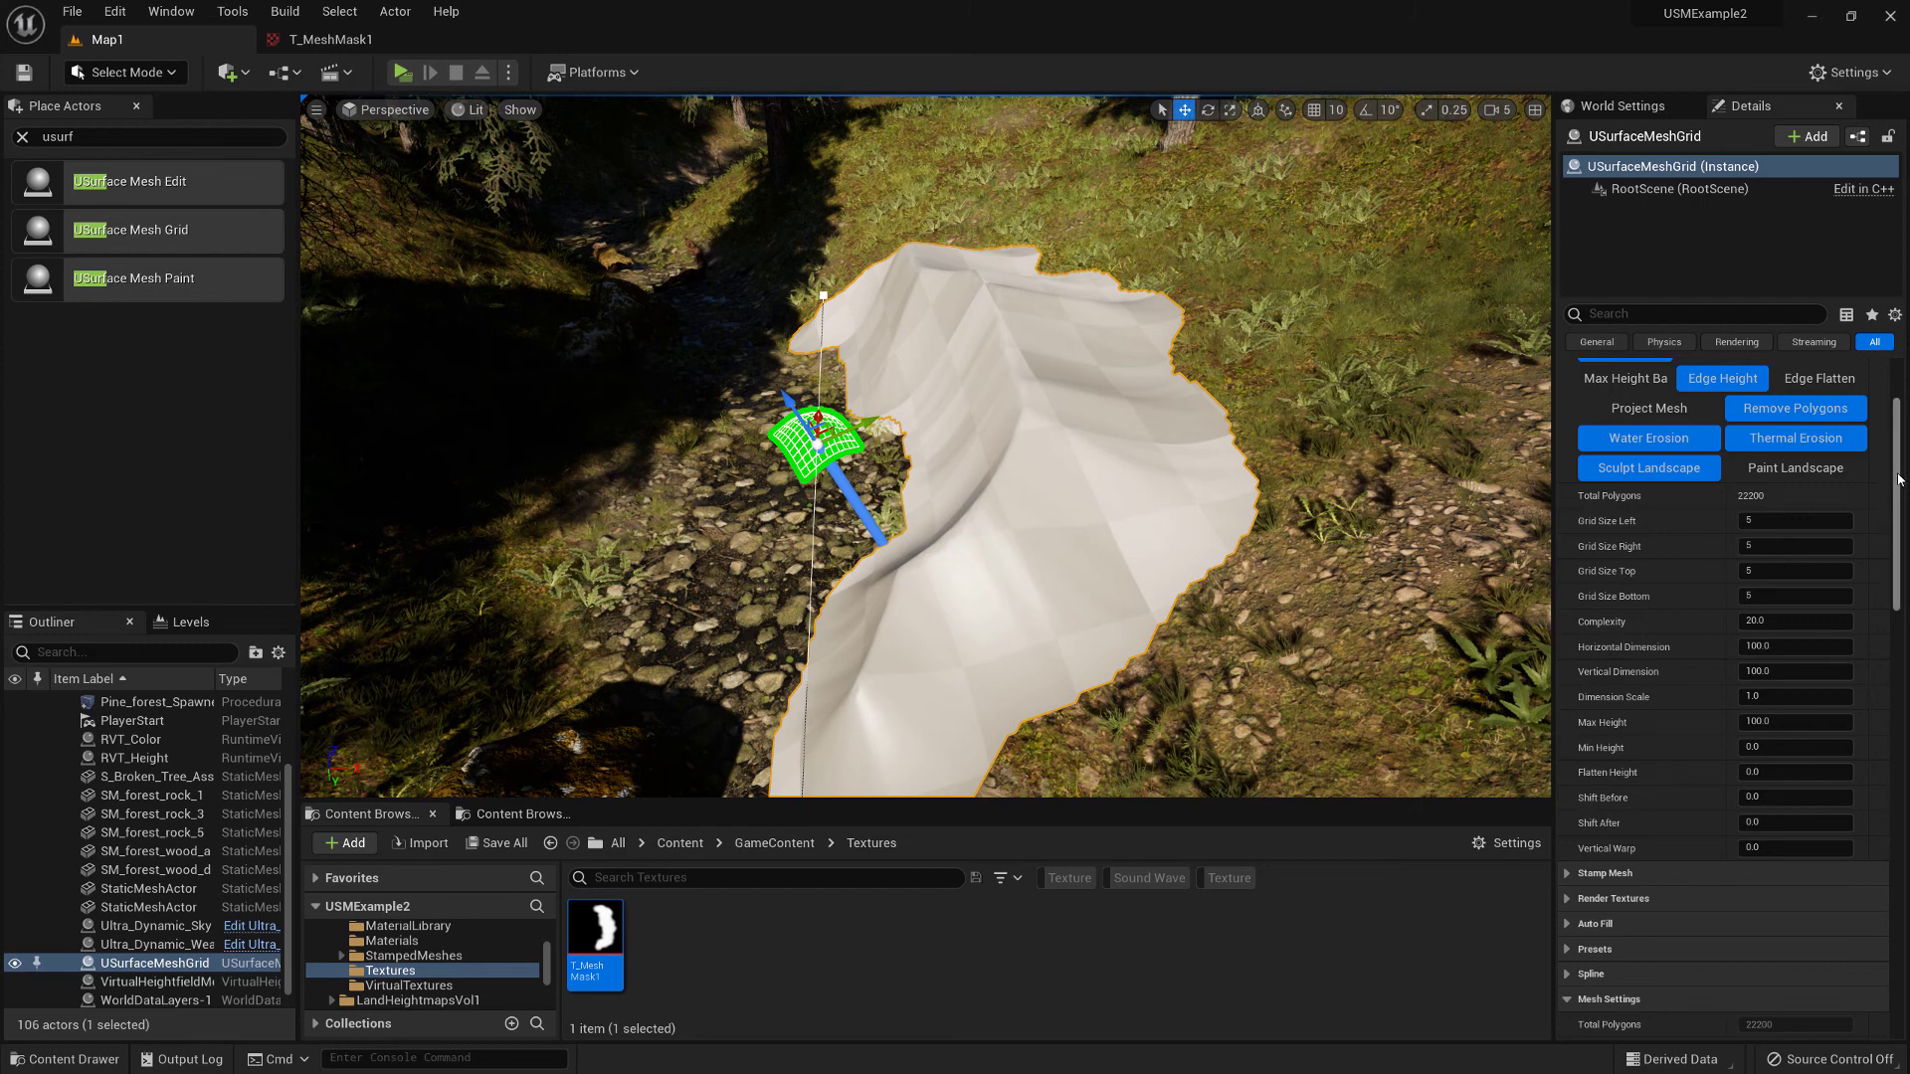
Set the Edge Range in the surface mesh grid's Edge settings to 100
left_click_drag(1899, 479, 1880, 881)
left_click(1642, 774)
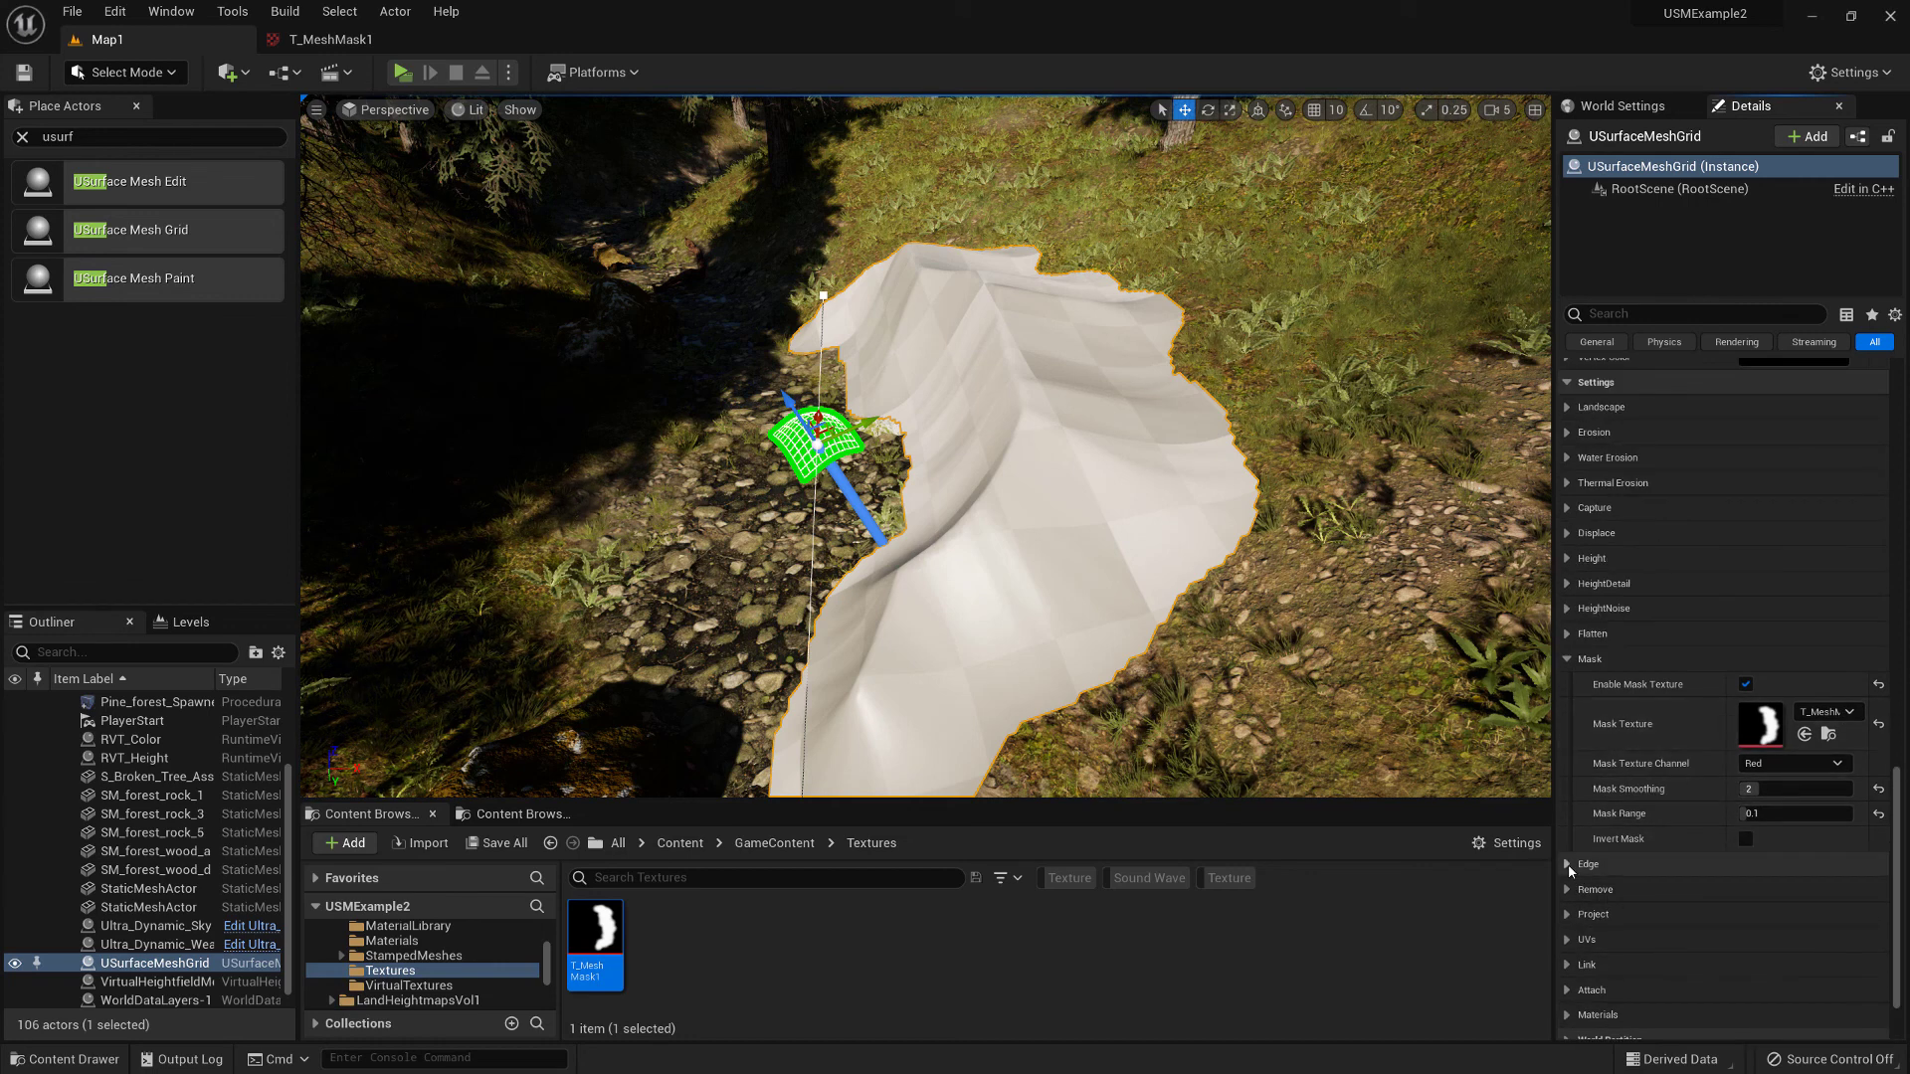
scroll(1703, 771, "down", 2)
scroll(1664, 776, "down", 2)
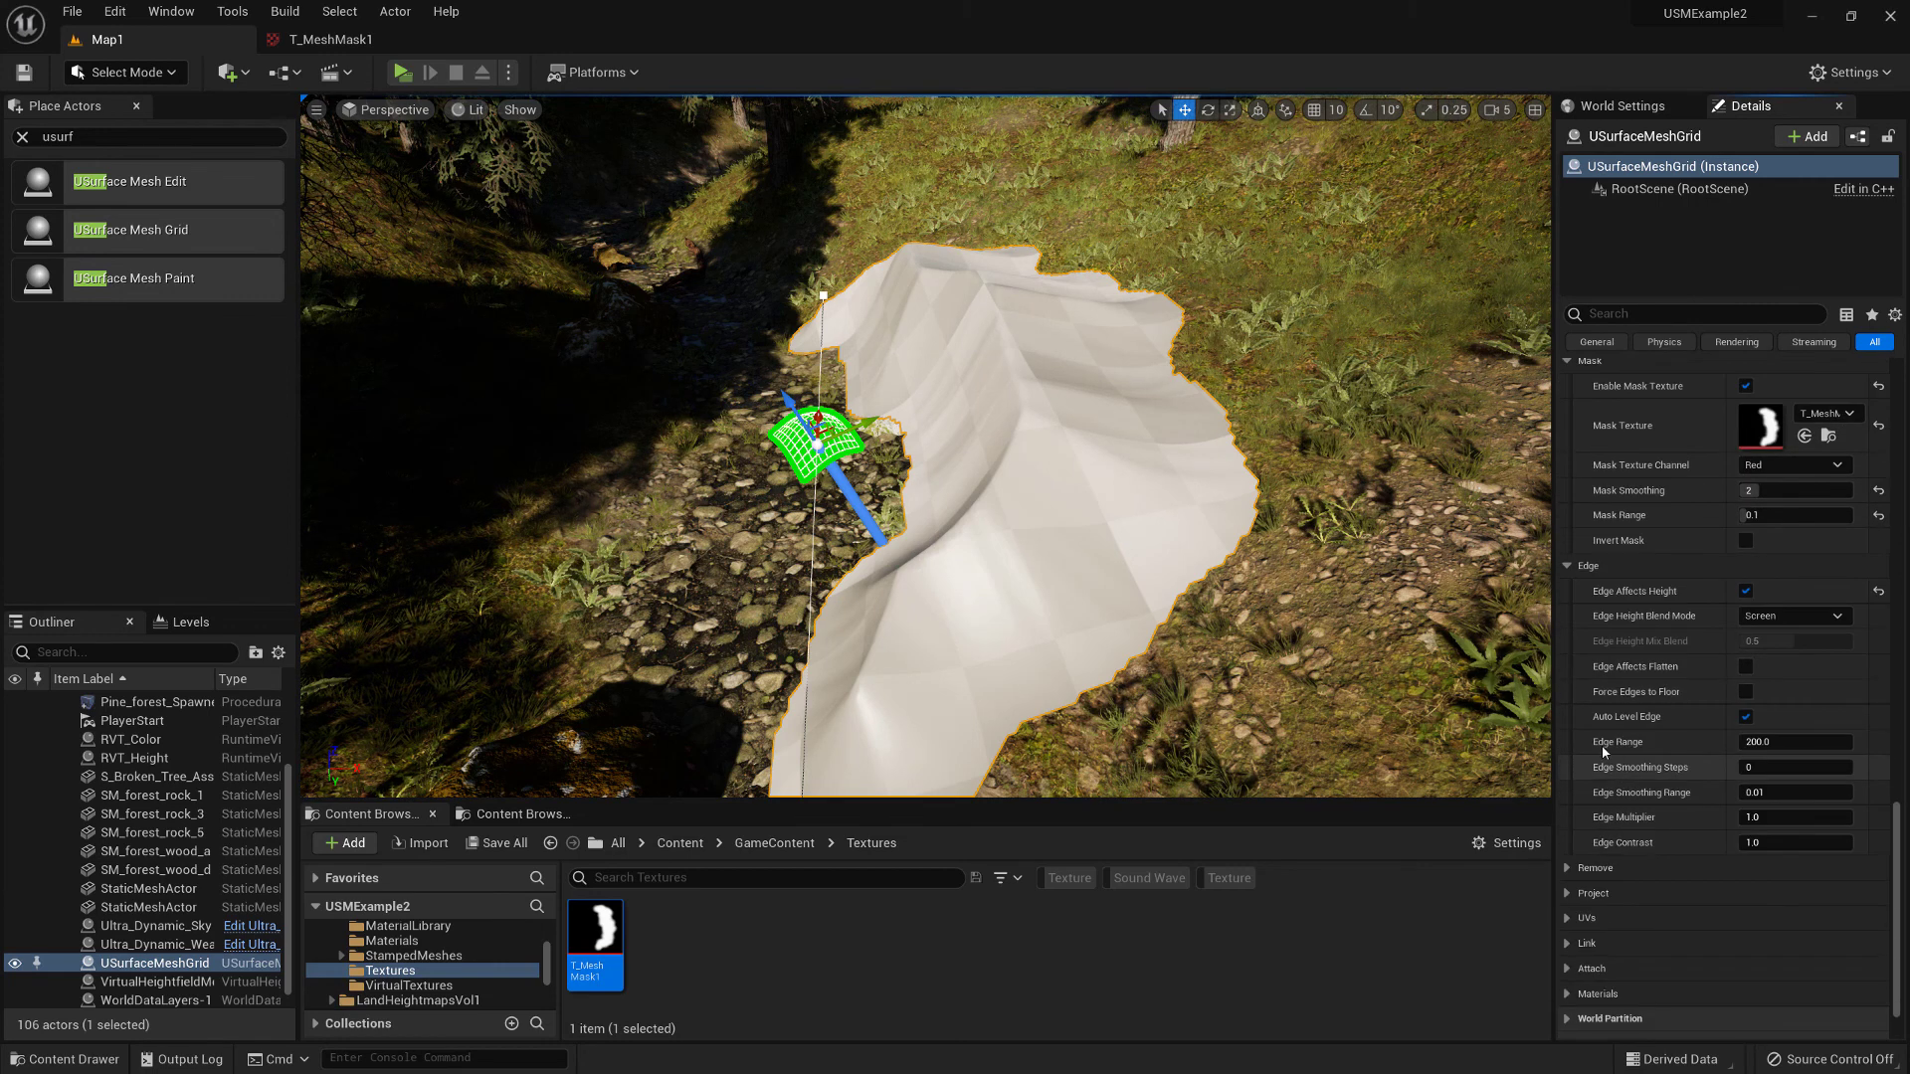
left_click(1784, 737)
key("Return")
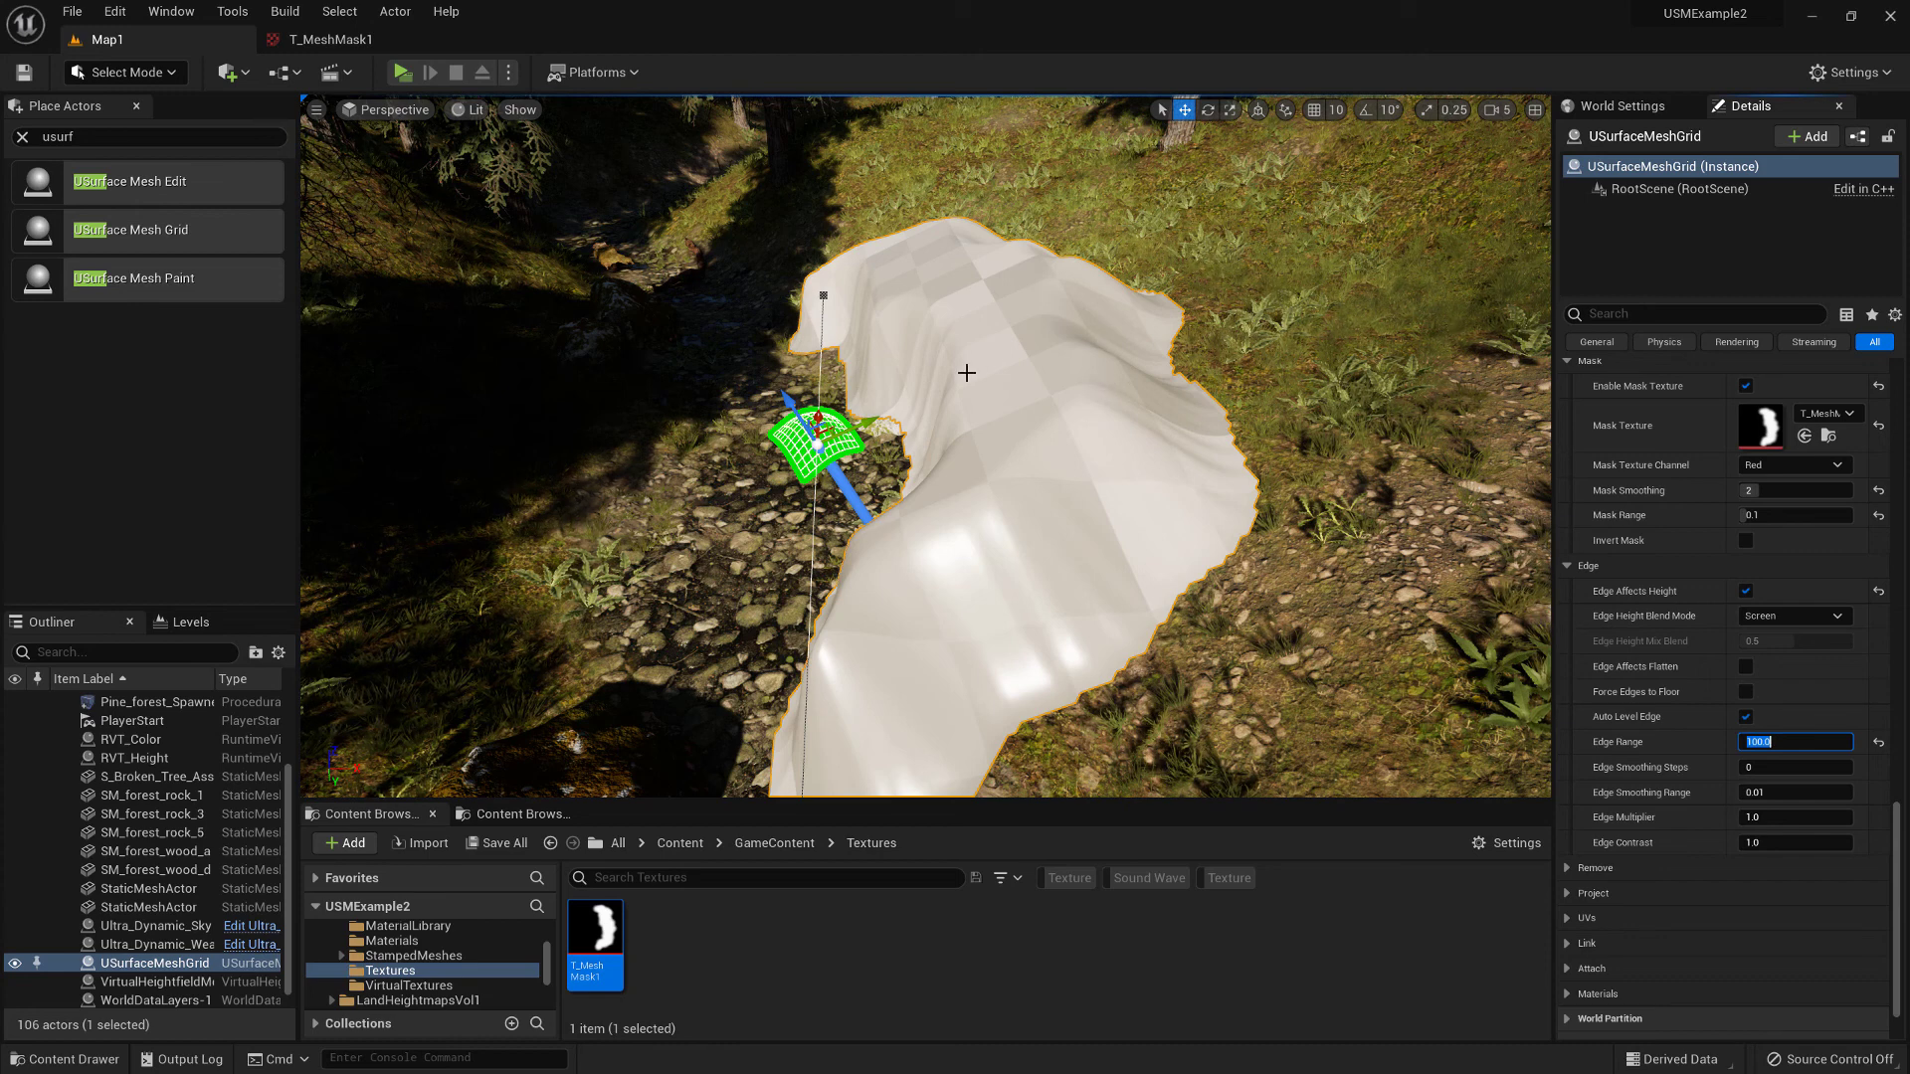
Set the grid's Edge Smoothing Steps to 3 and inspect the smoothed mesh
key("Tab")
key("Return")
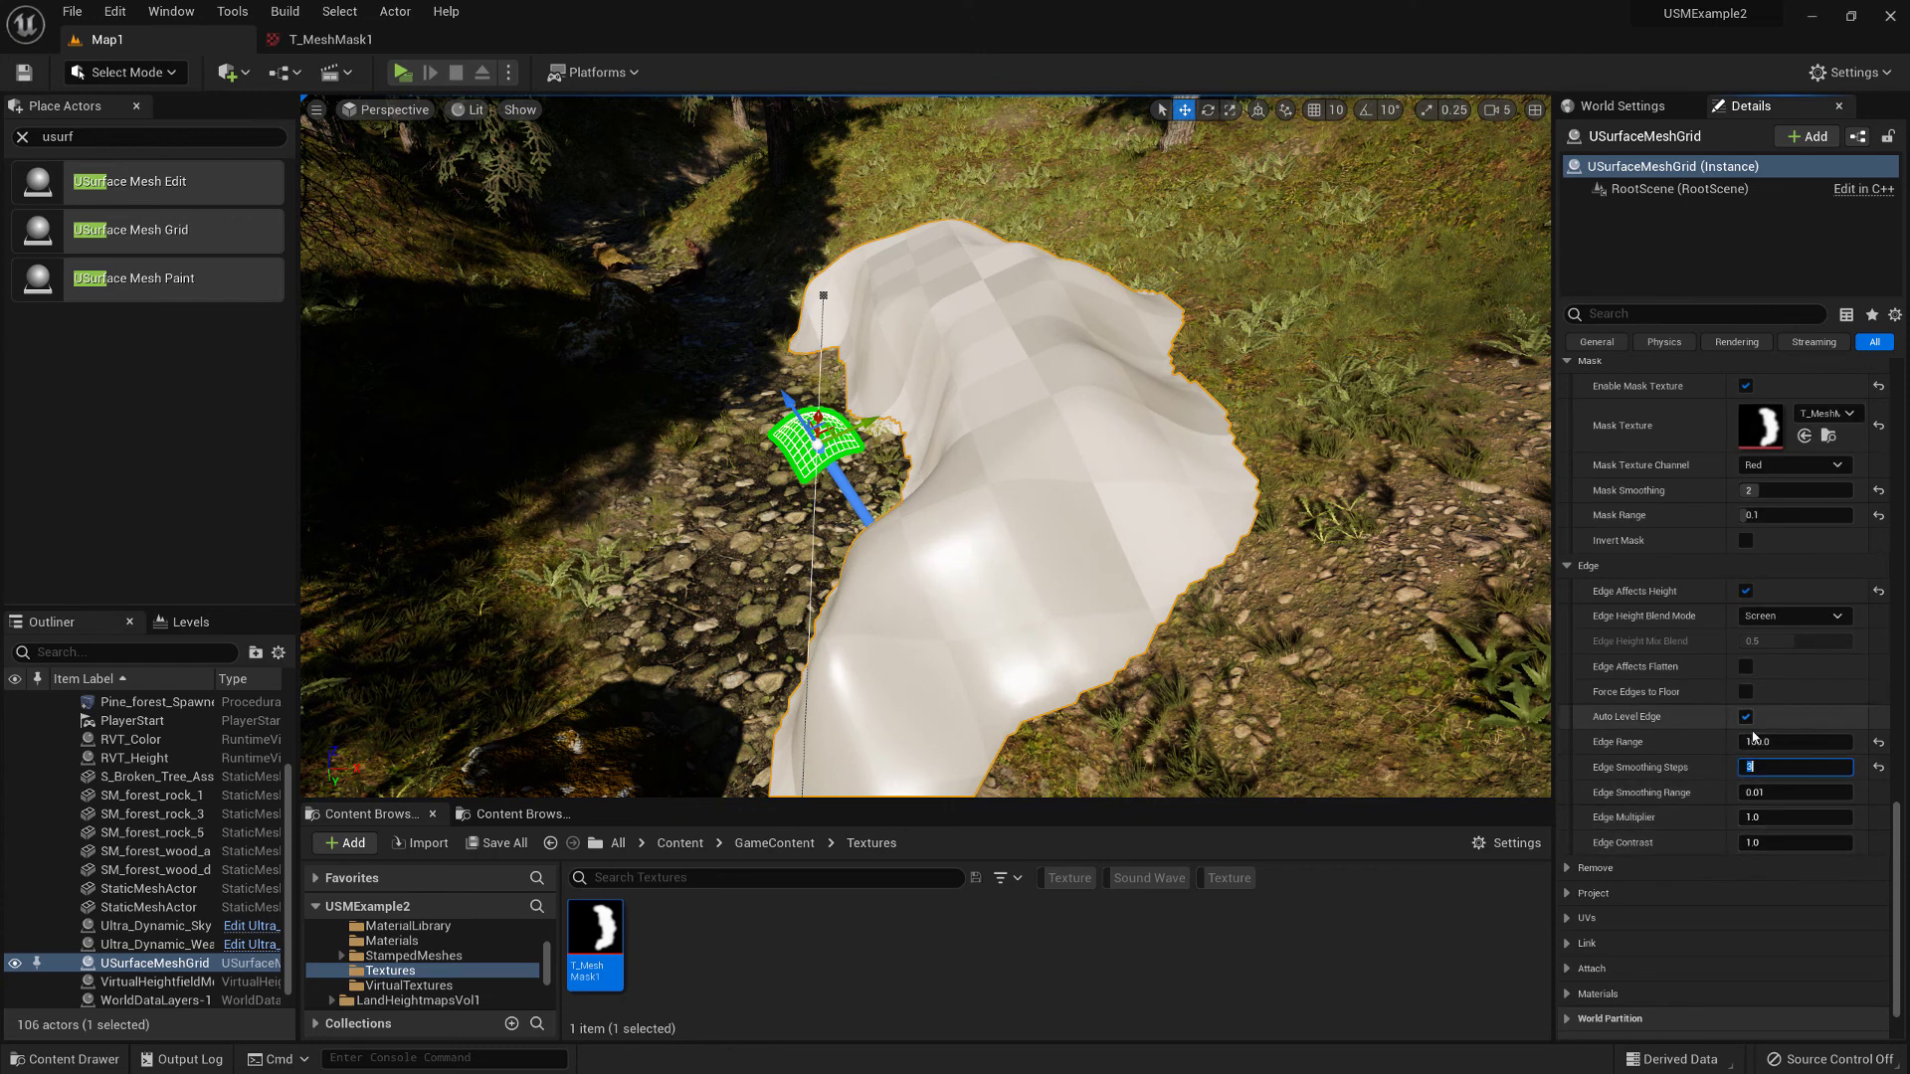
right_click_drag(1024, 411, 852, 406)
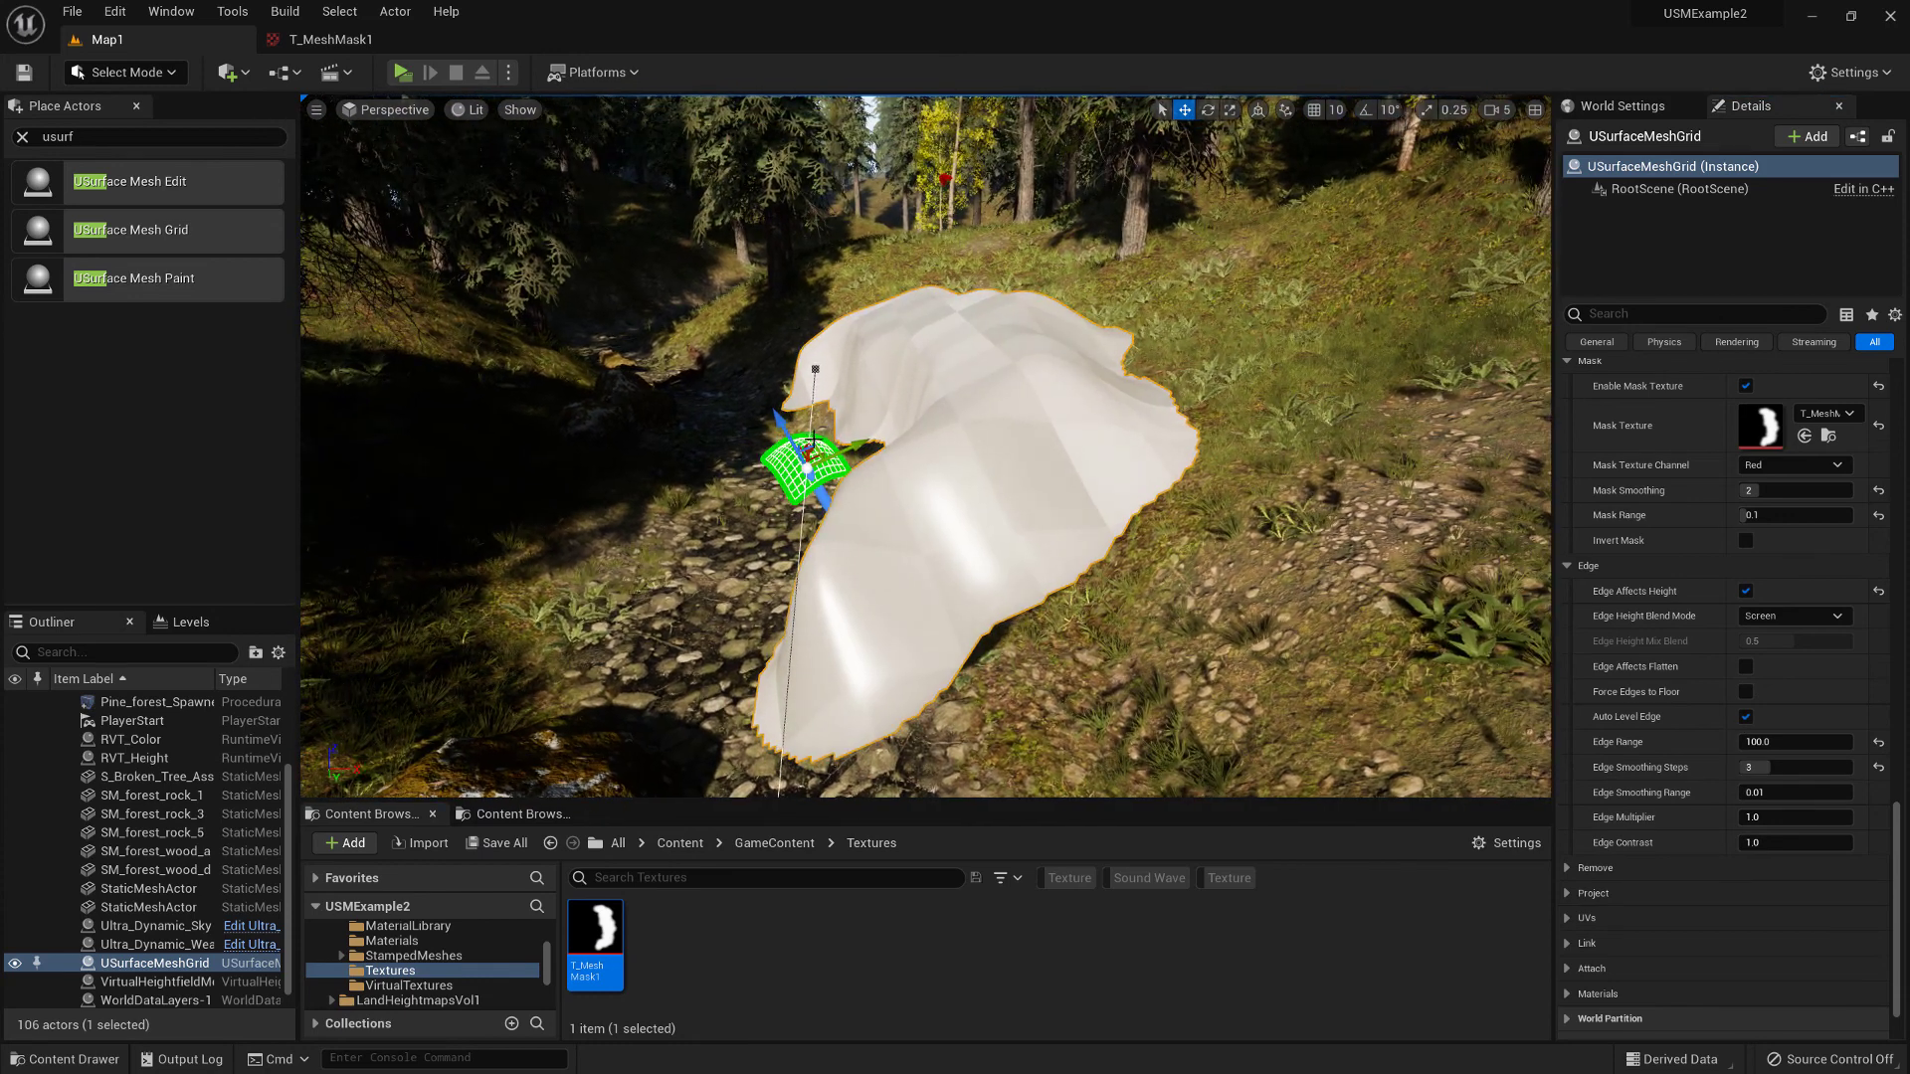
Turn on Use SNormals for the surface mesh grid and capture the landscape height again
left_click_drag(1896, 905, 1905, 366)
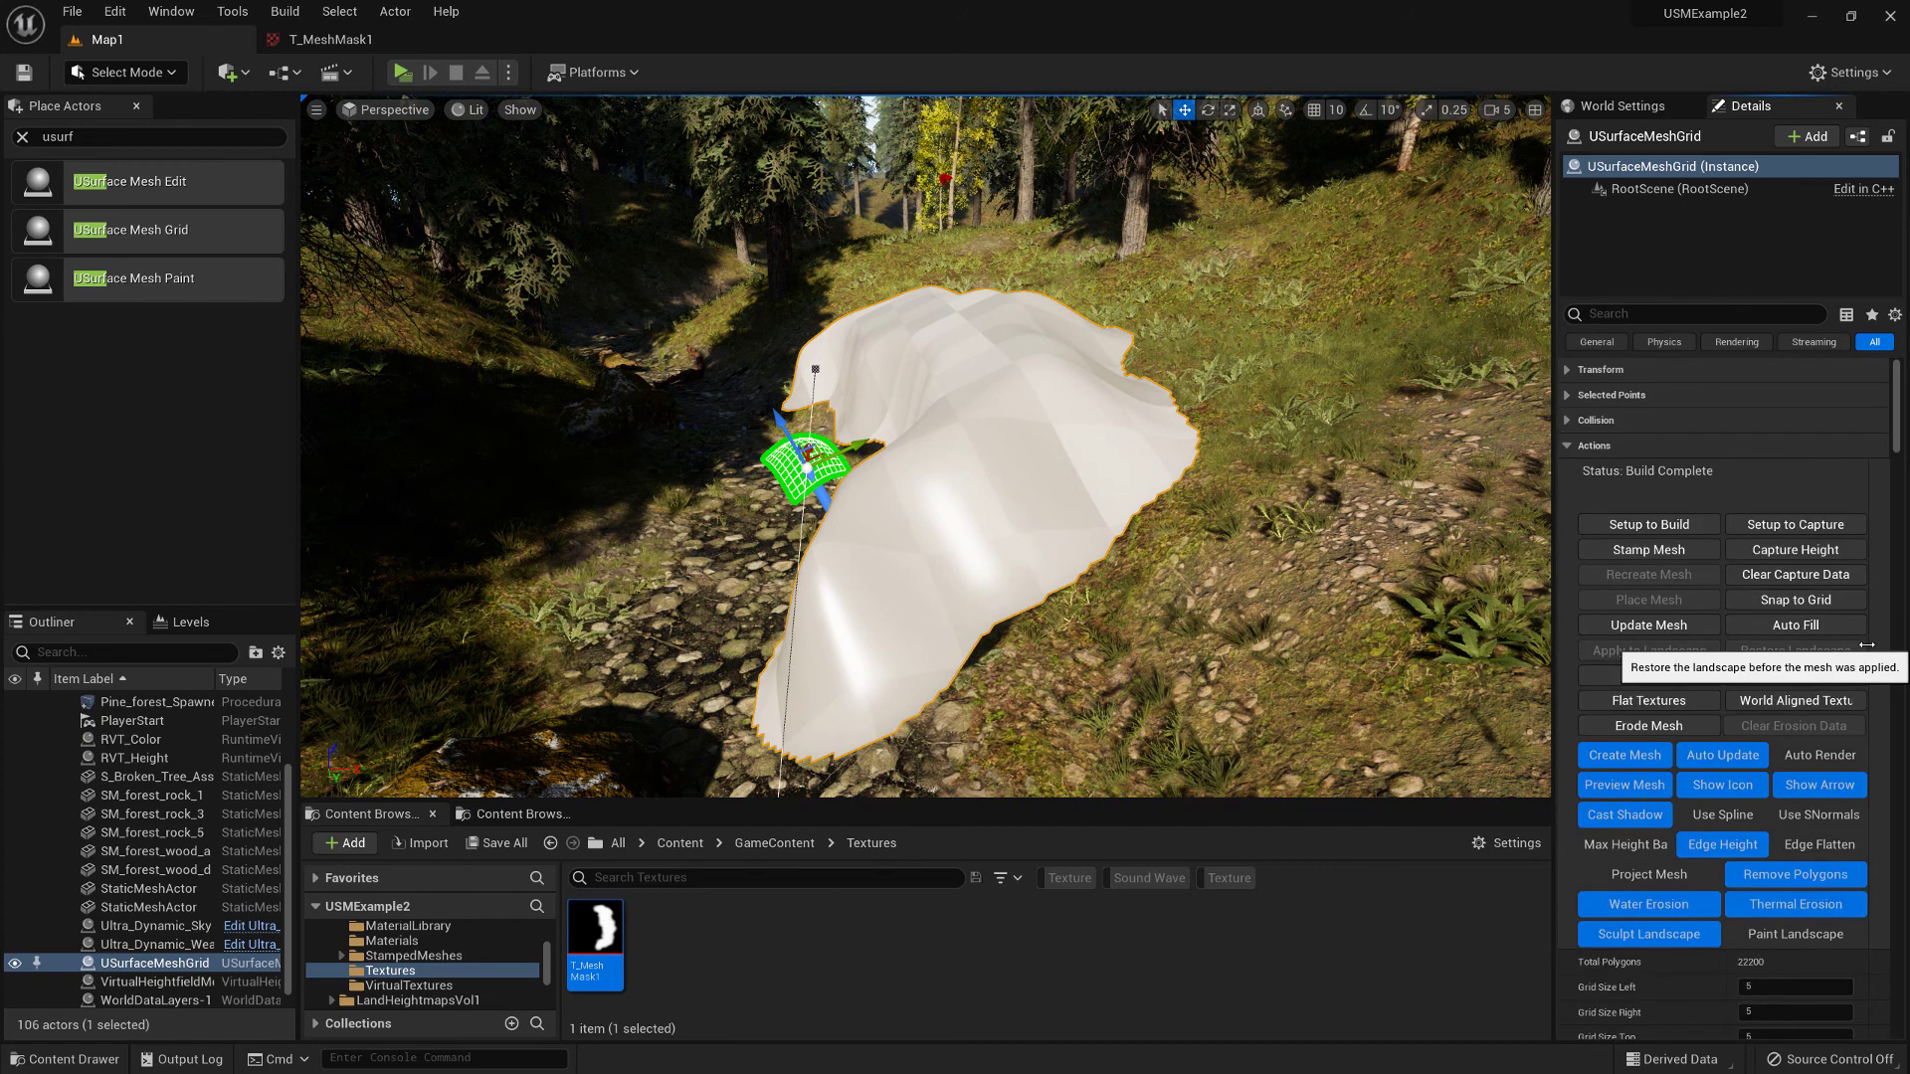
scroll(1816, 645, "down", 2)
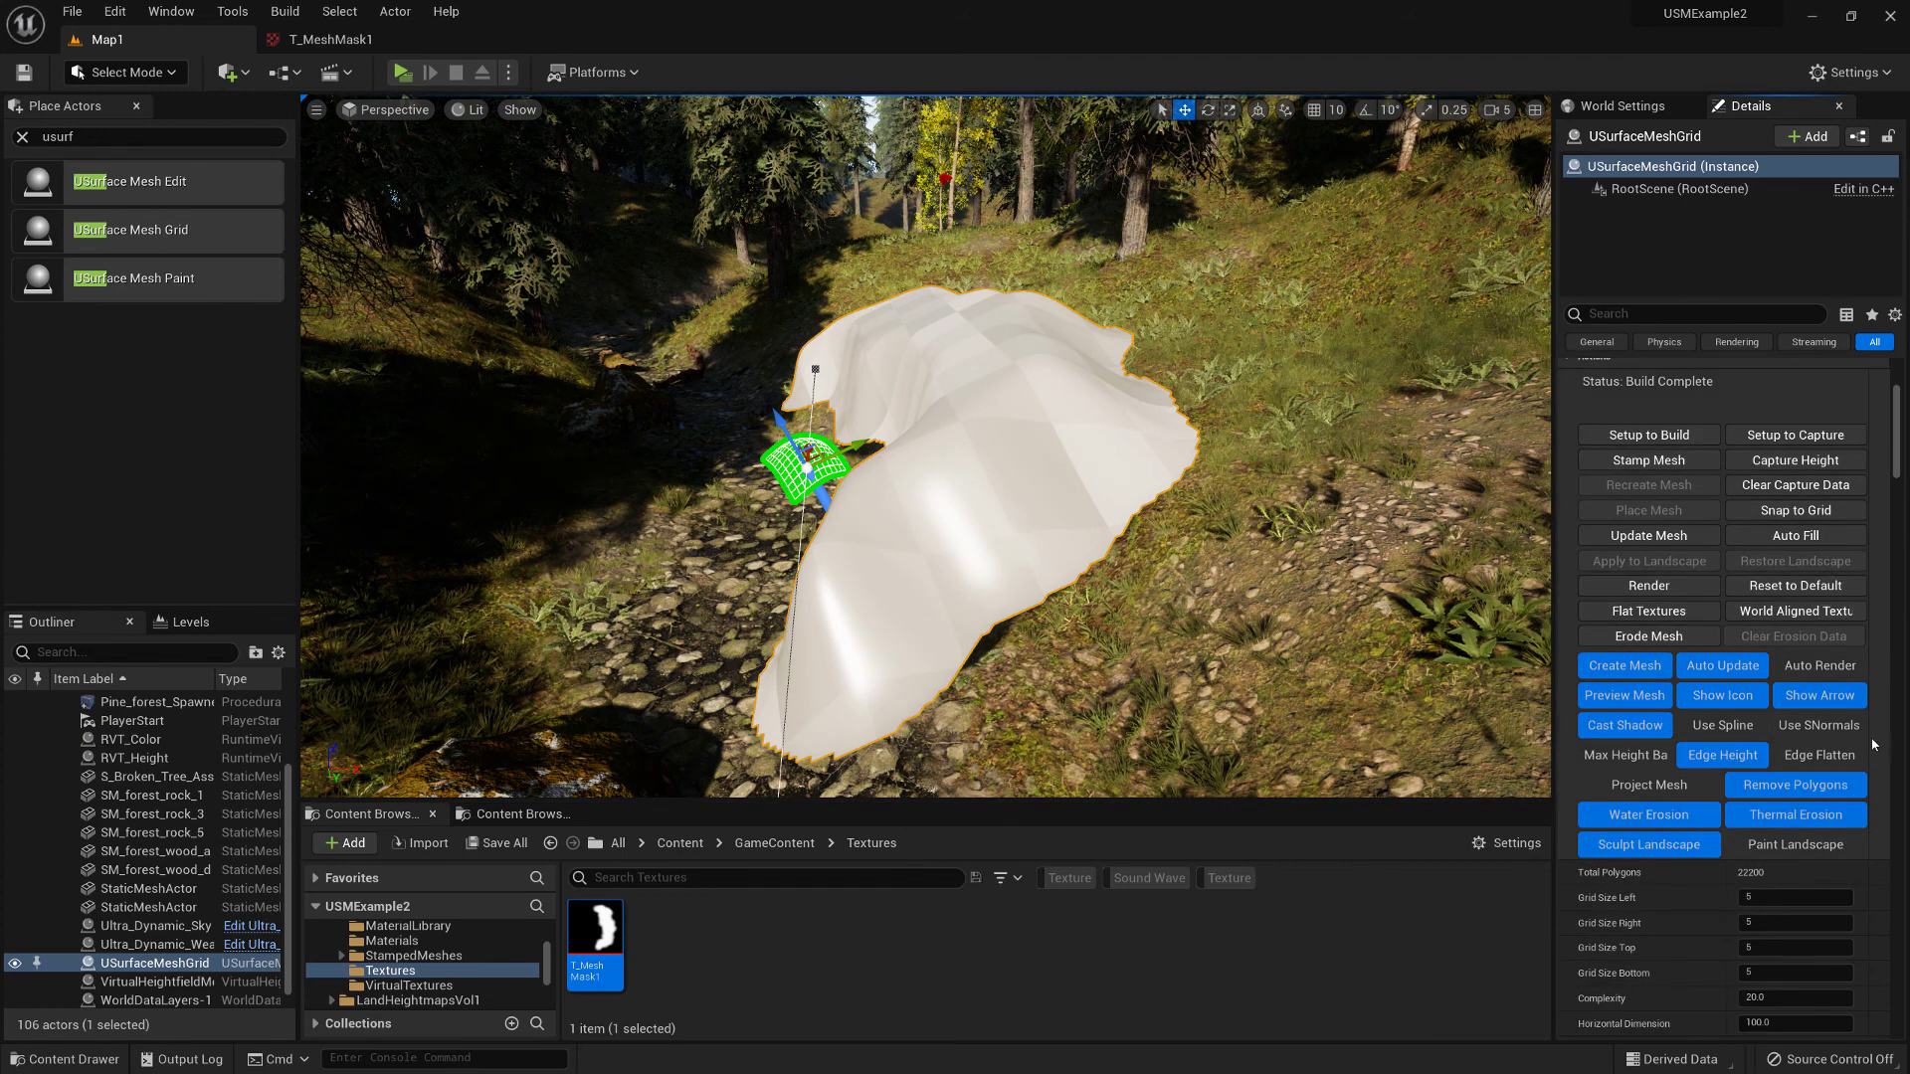
left_click(1812, 727)
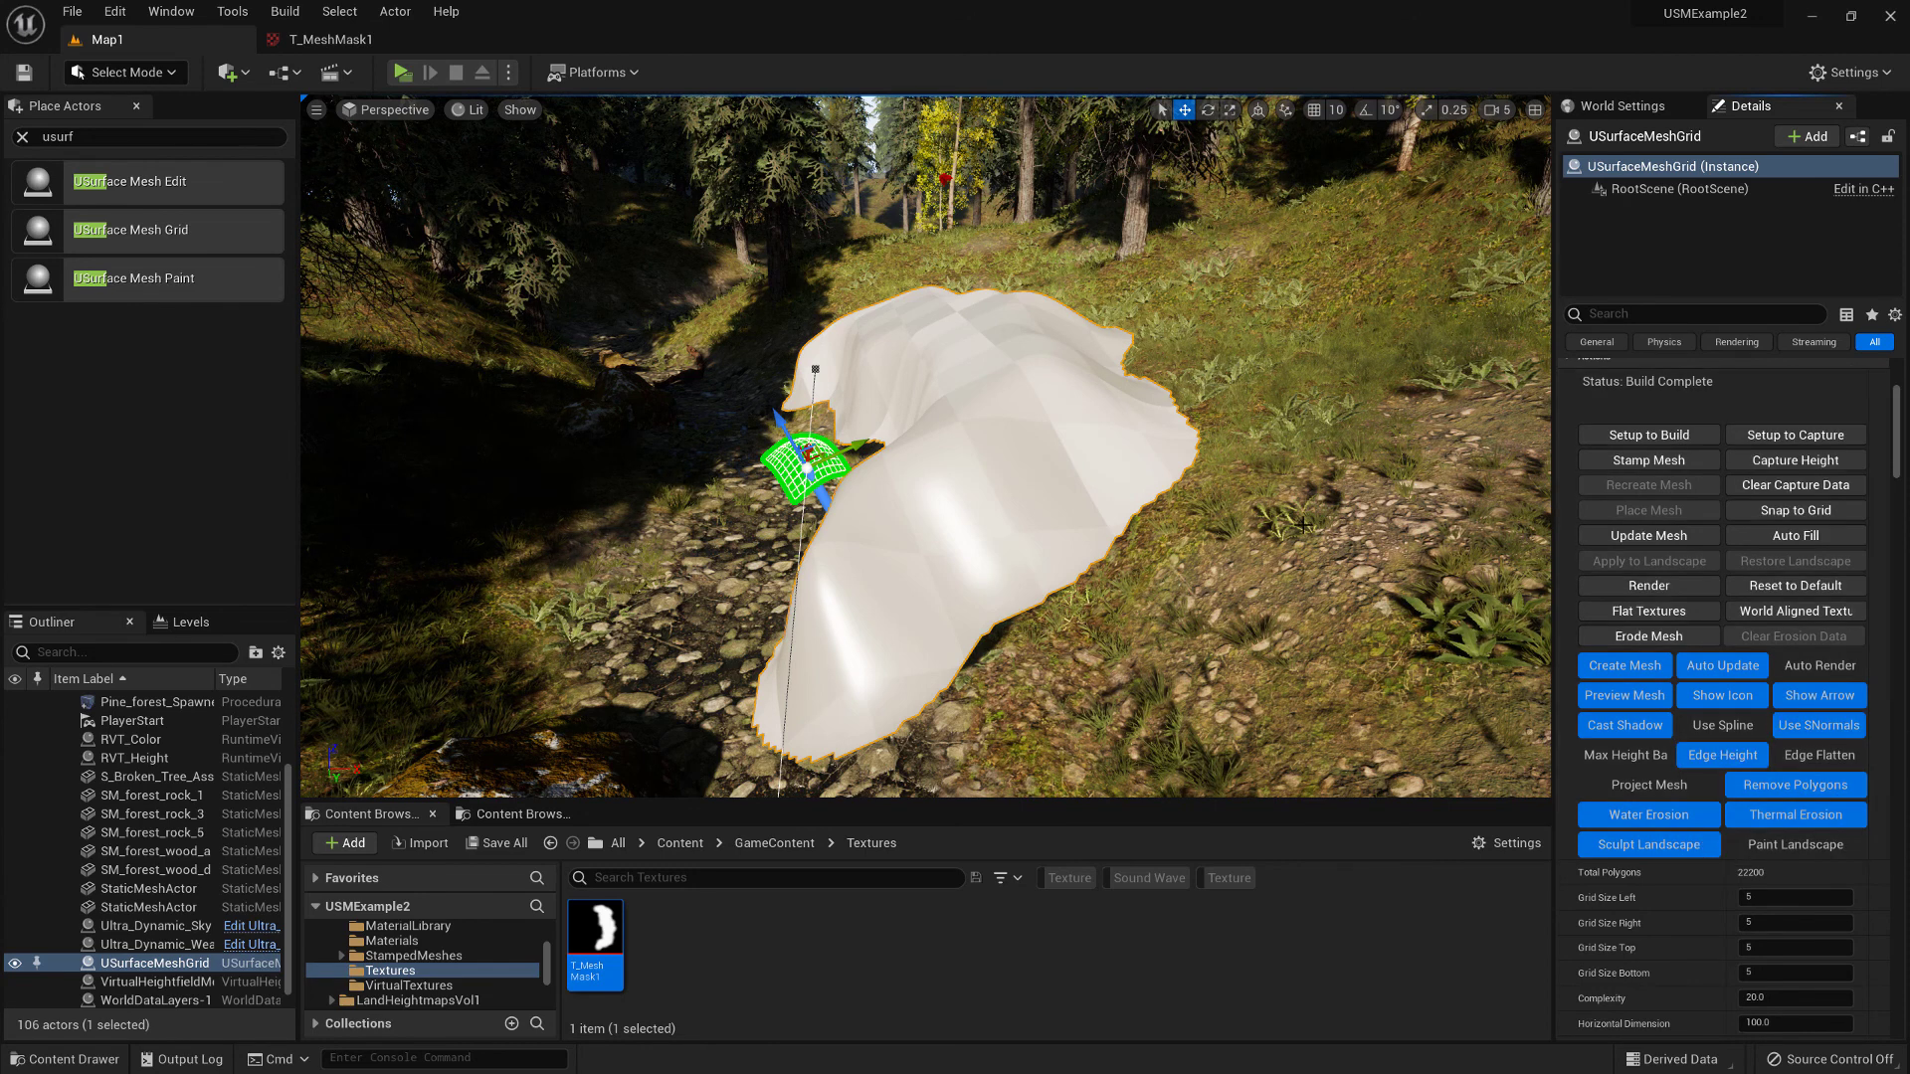
left_click(1815, 463)
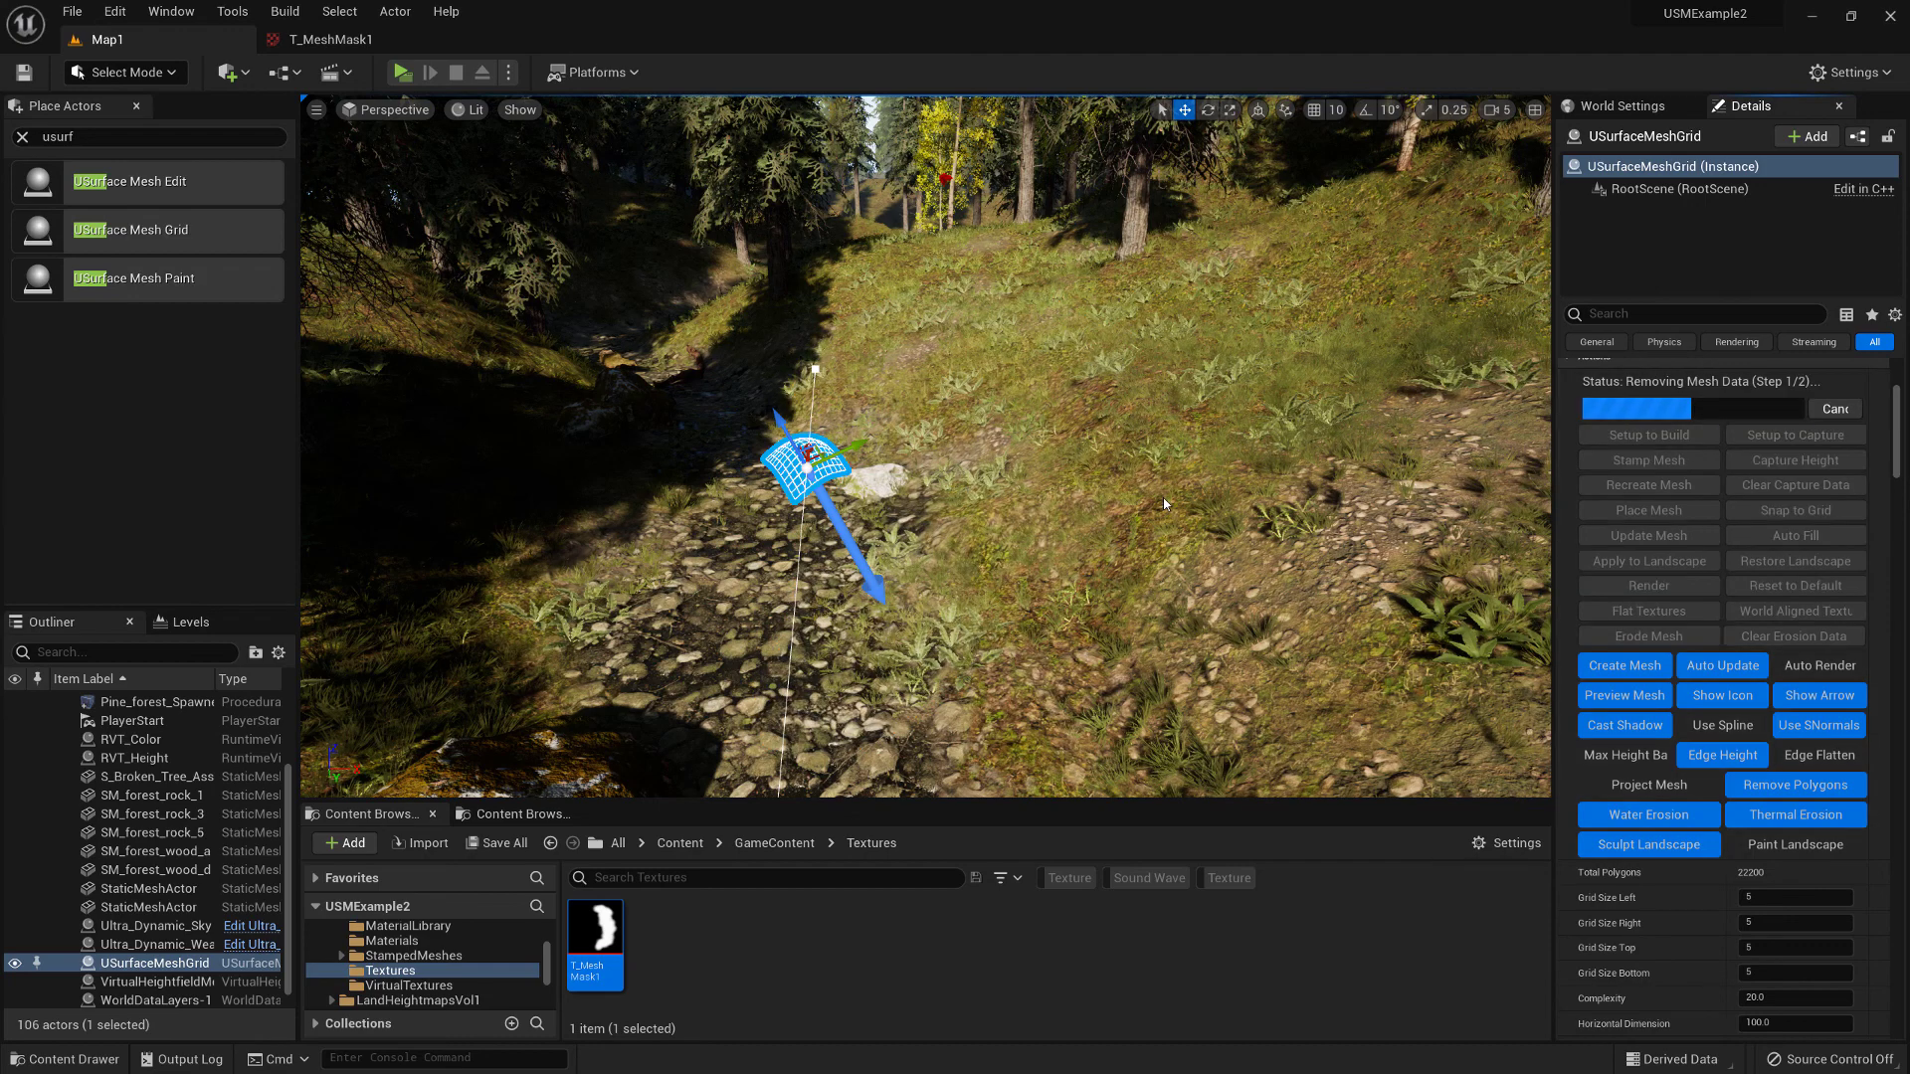
right_click_drag(1159, 494, 967, 542)
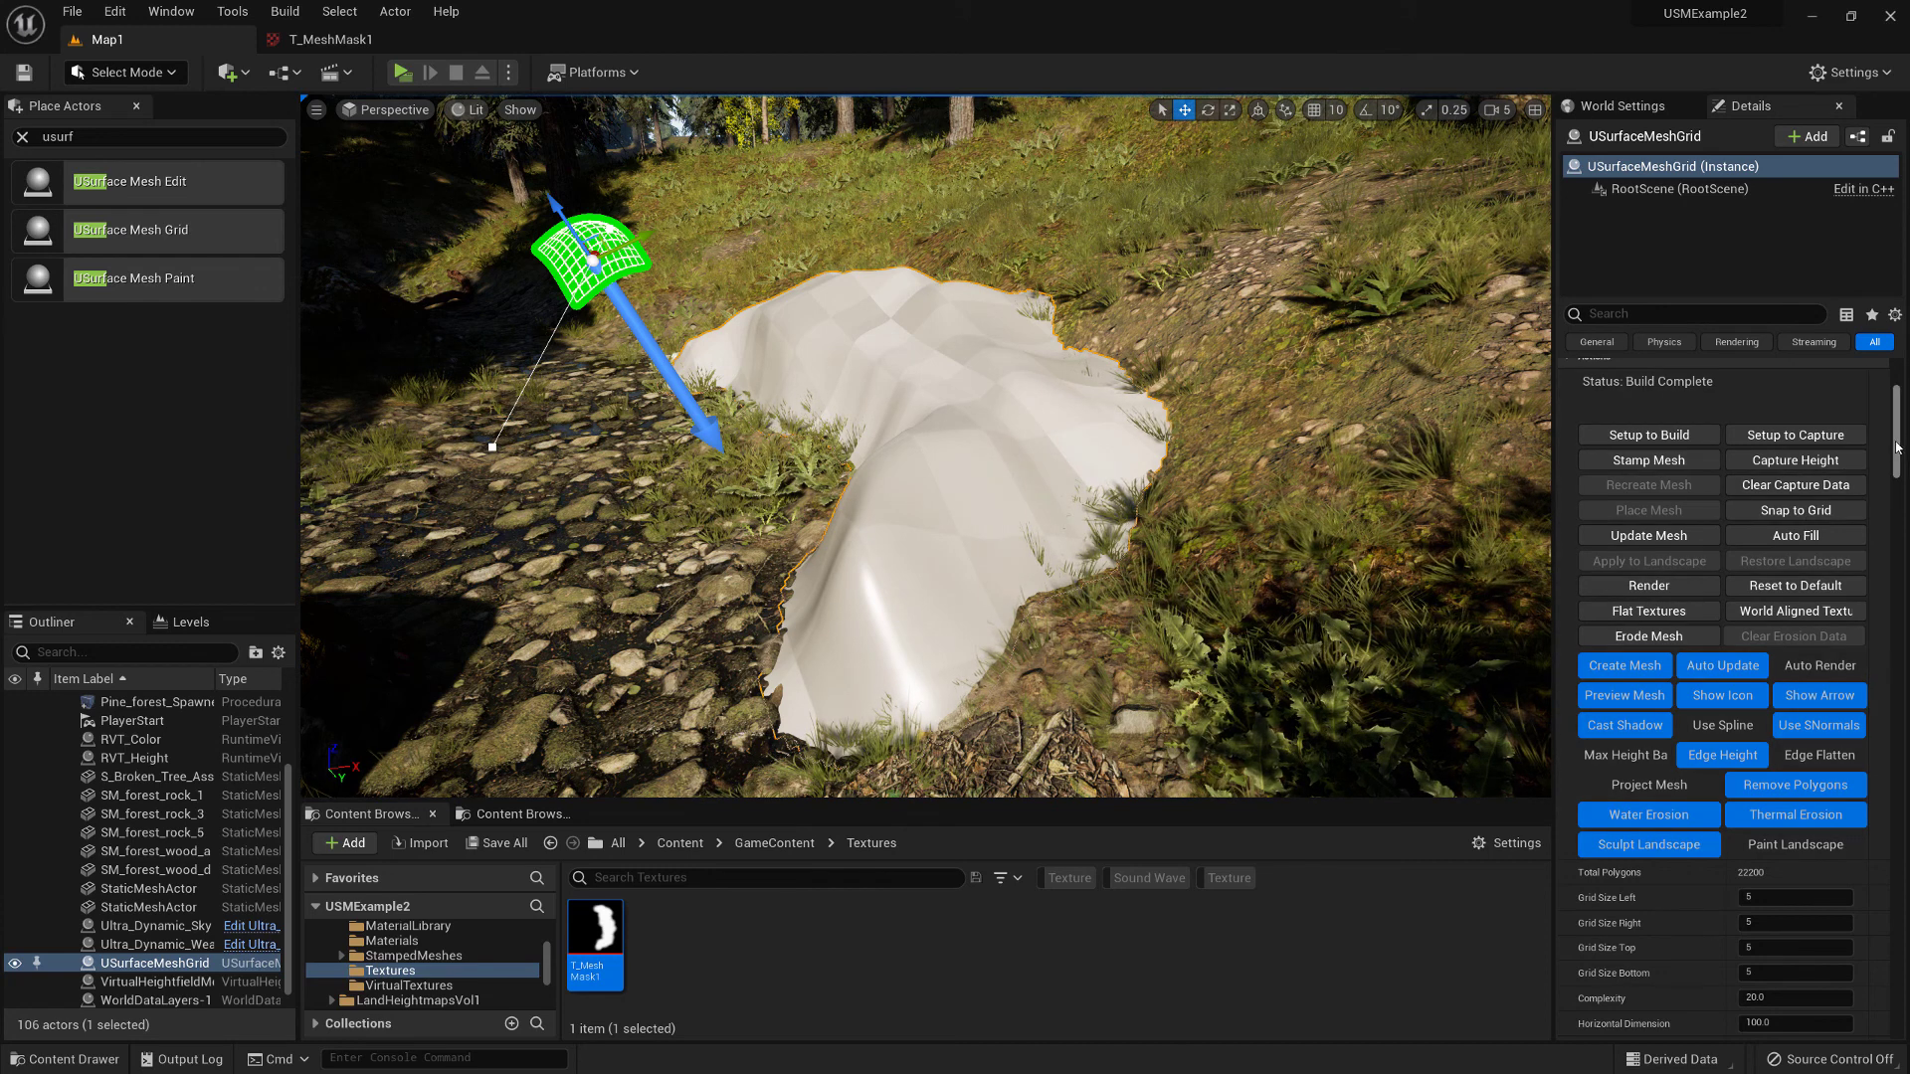
Enable the noise texture in the grid's HeightNoise settings and set Noise Alignment to World Aligned
left_click_drag(1898, 447, 1893, 572)
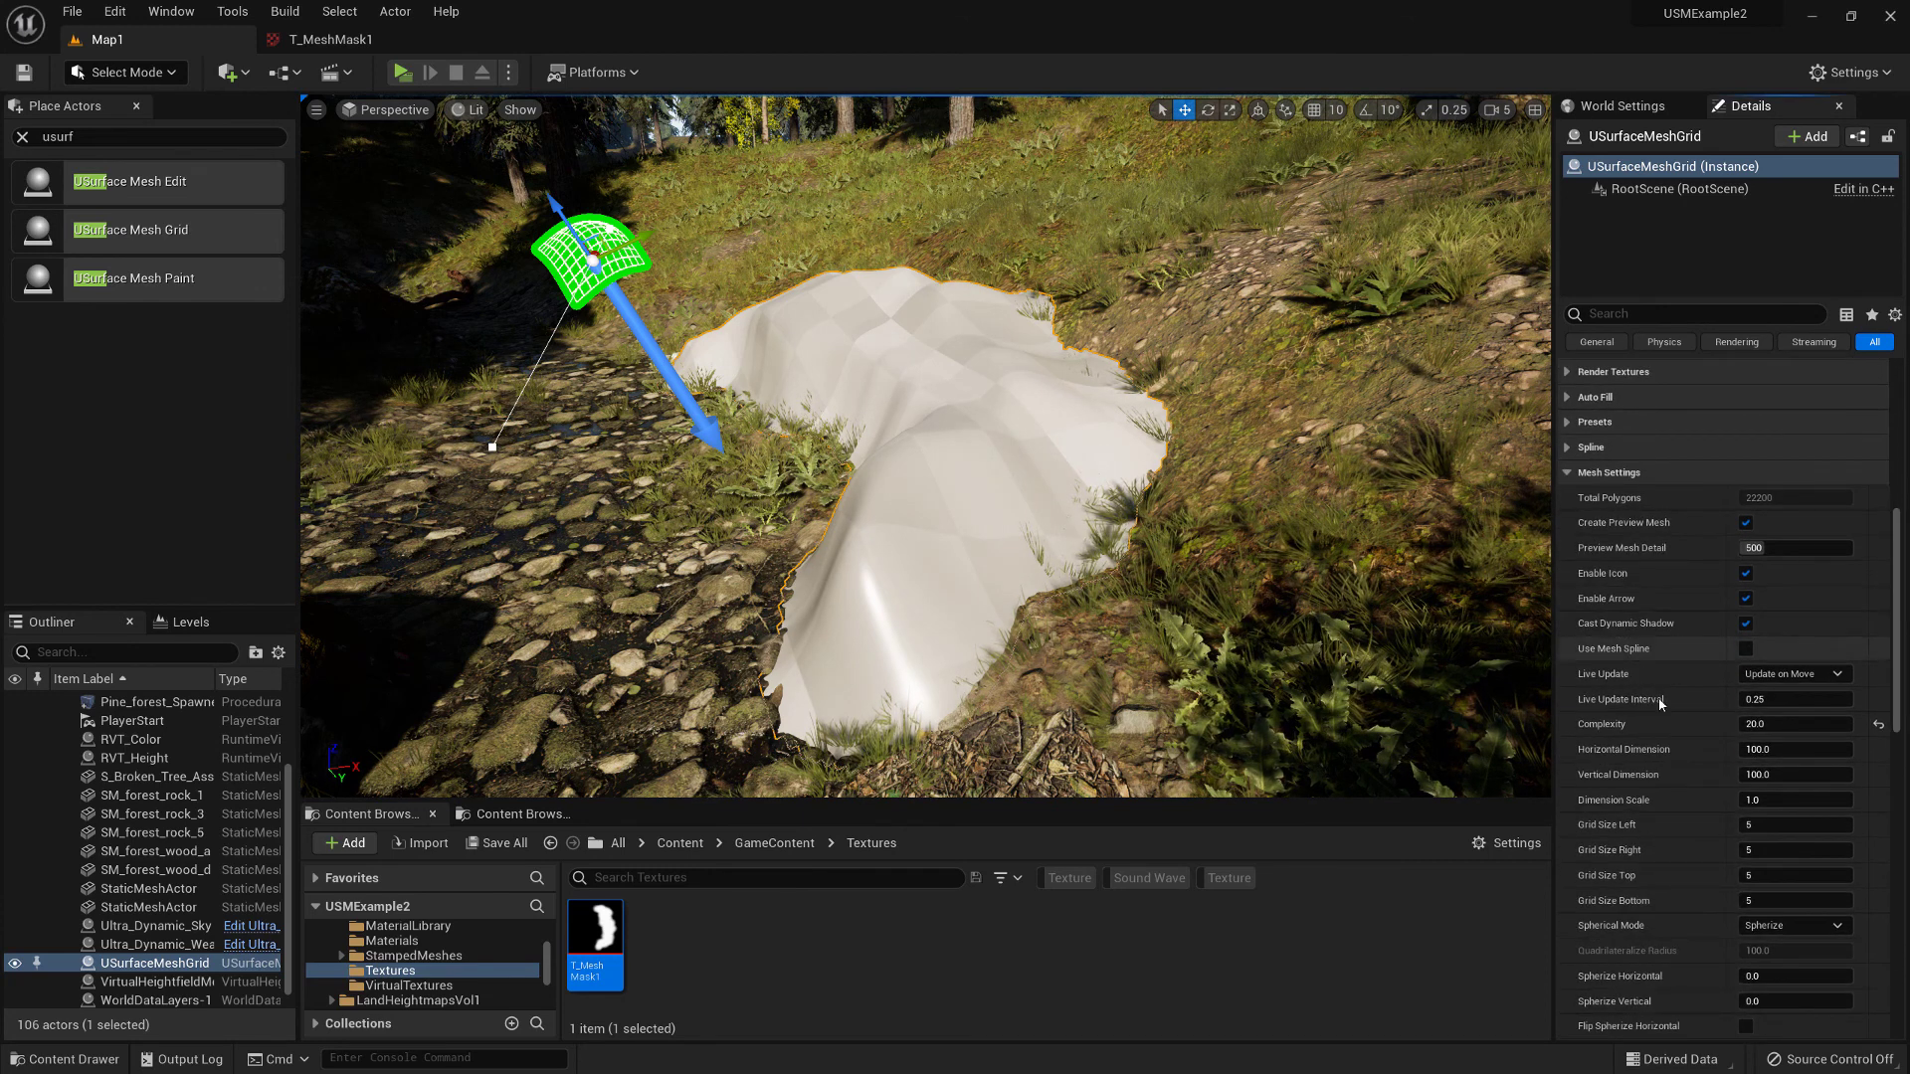
scroll(1667, 756, "down", 10)
scroll(1677, 814, "down", 4)
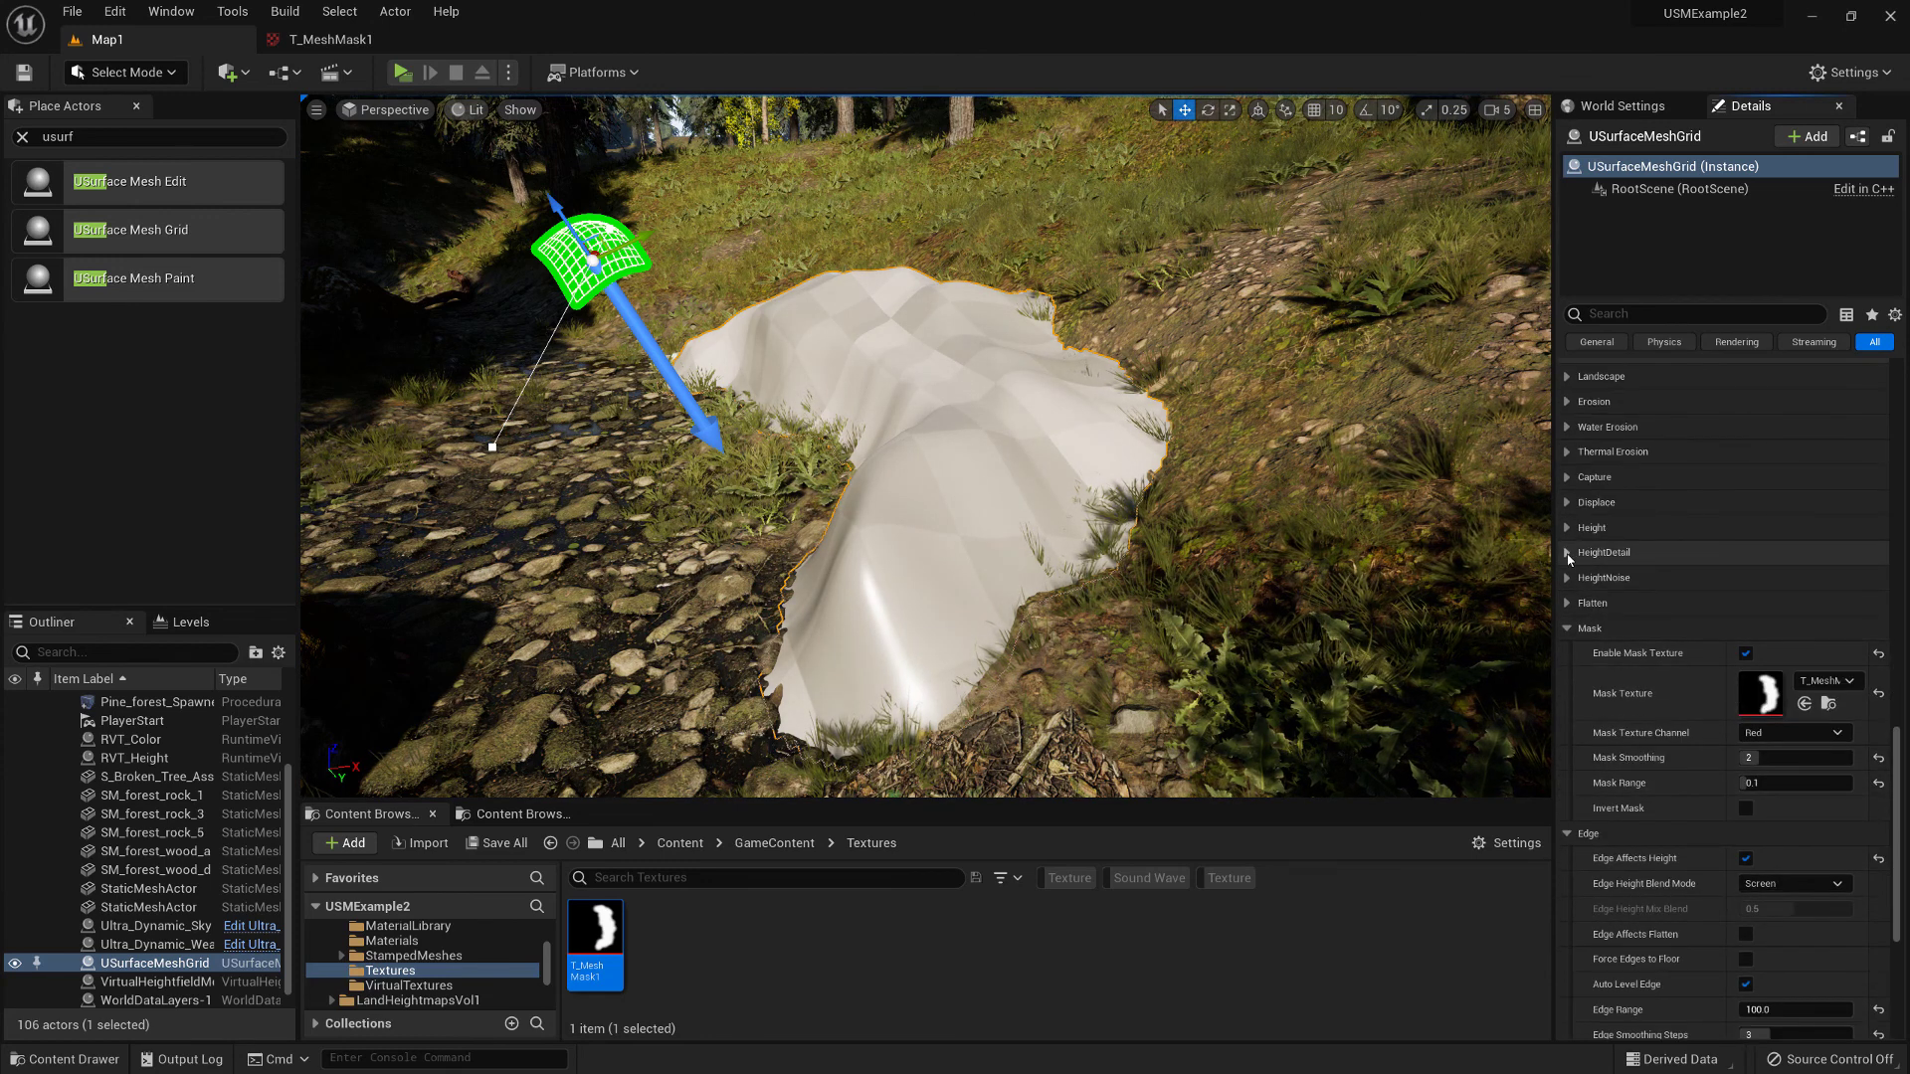
left_click(1568, 579)
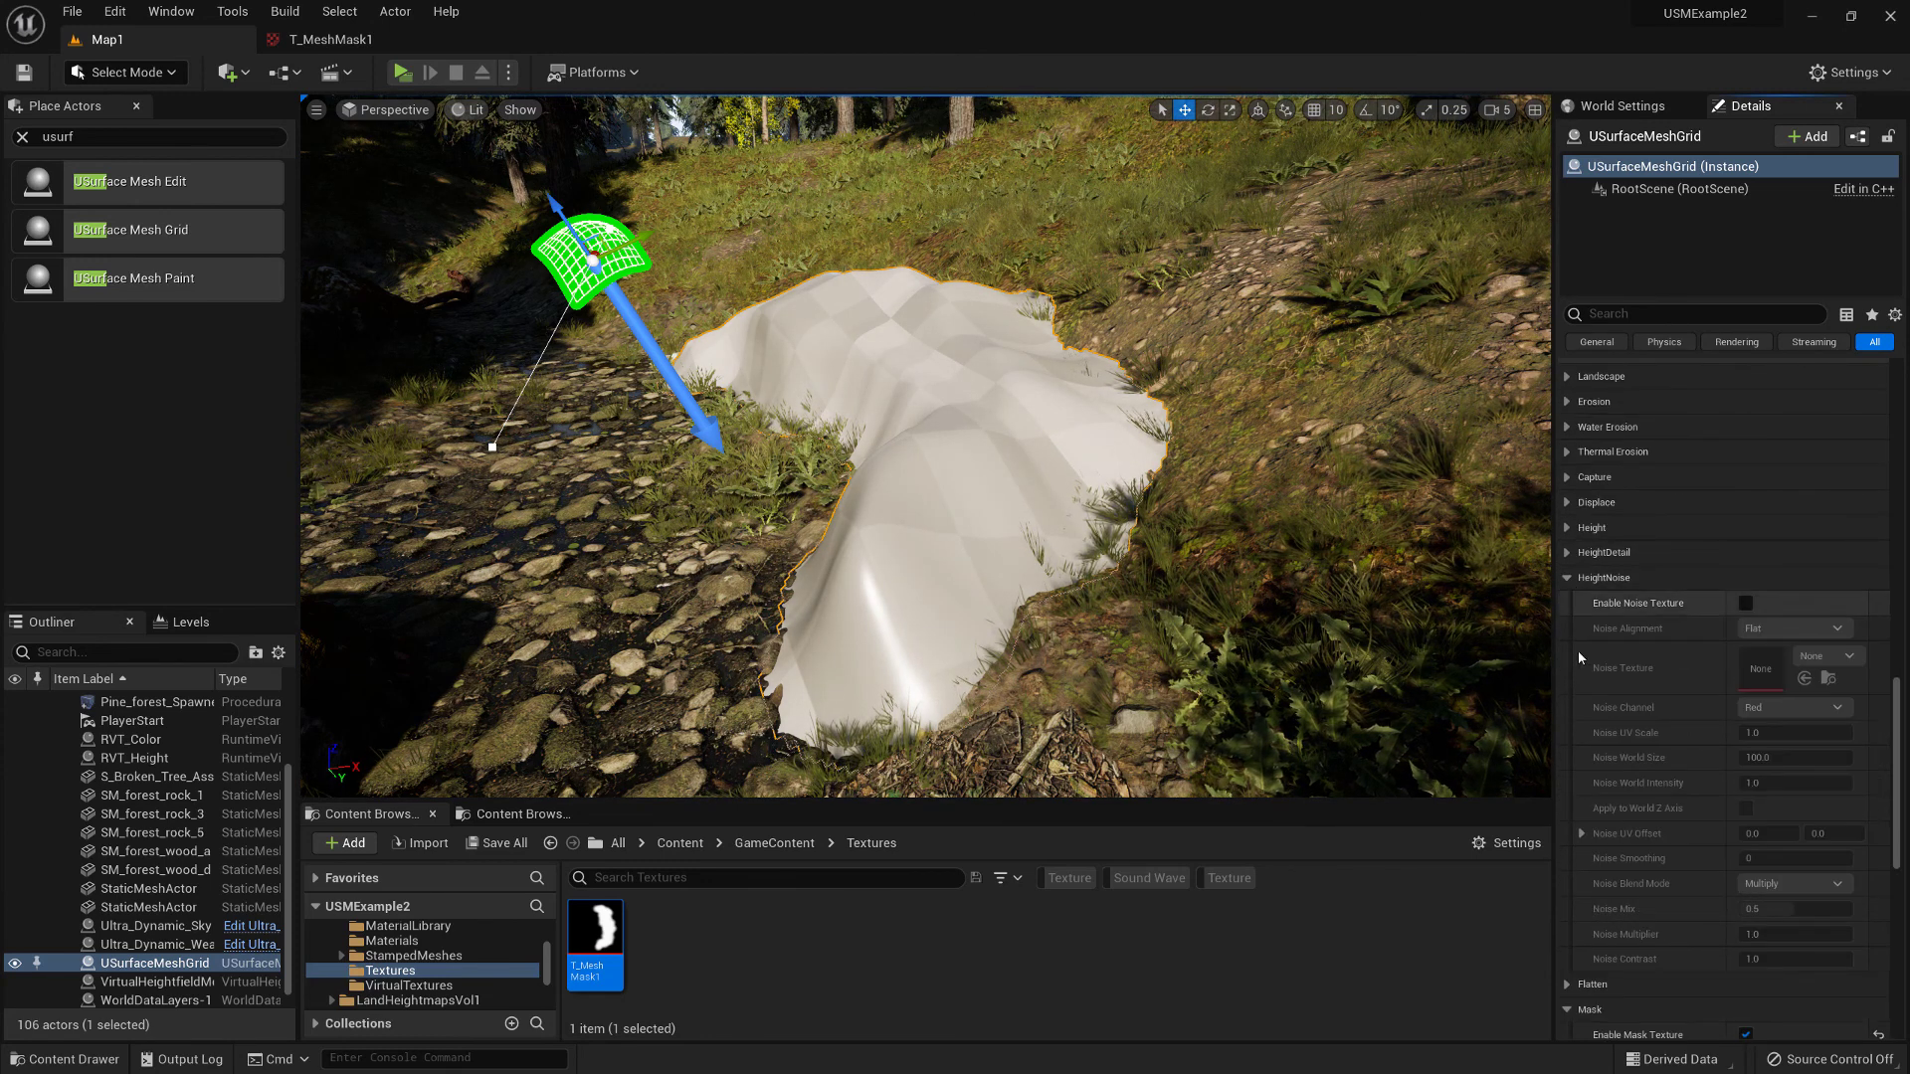
scroll(1614, 553, "down", 2)
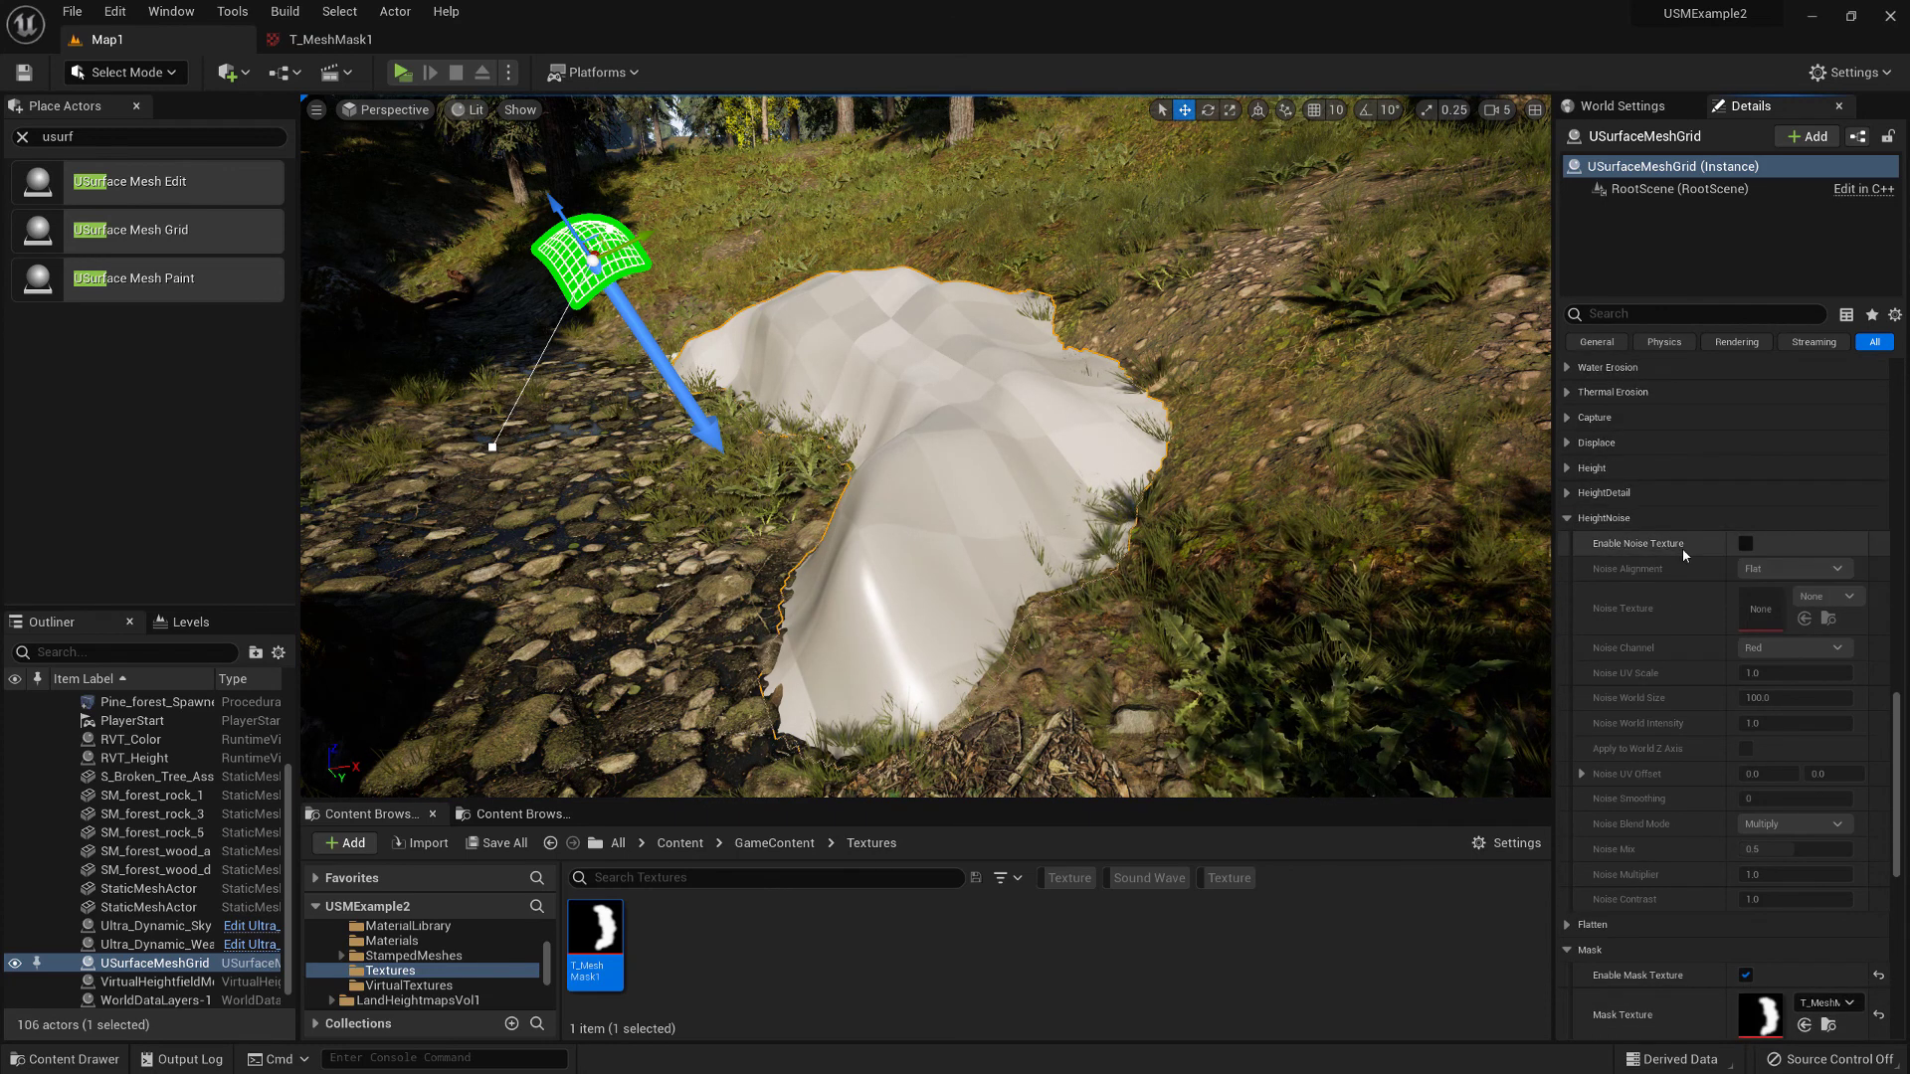
left_click(1746, 543)
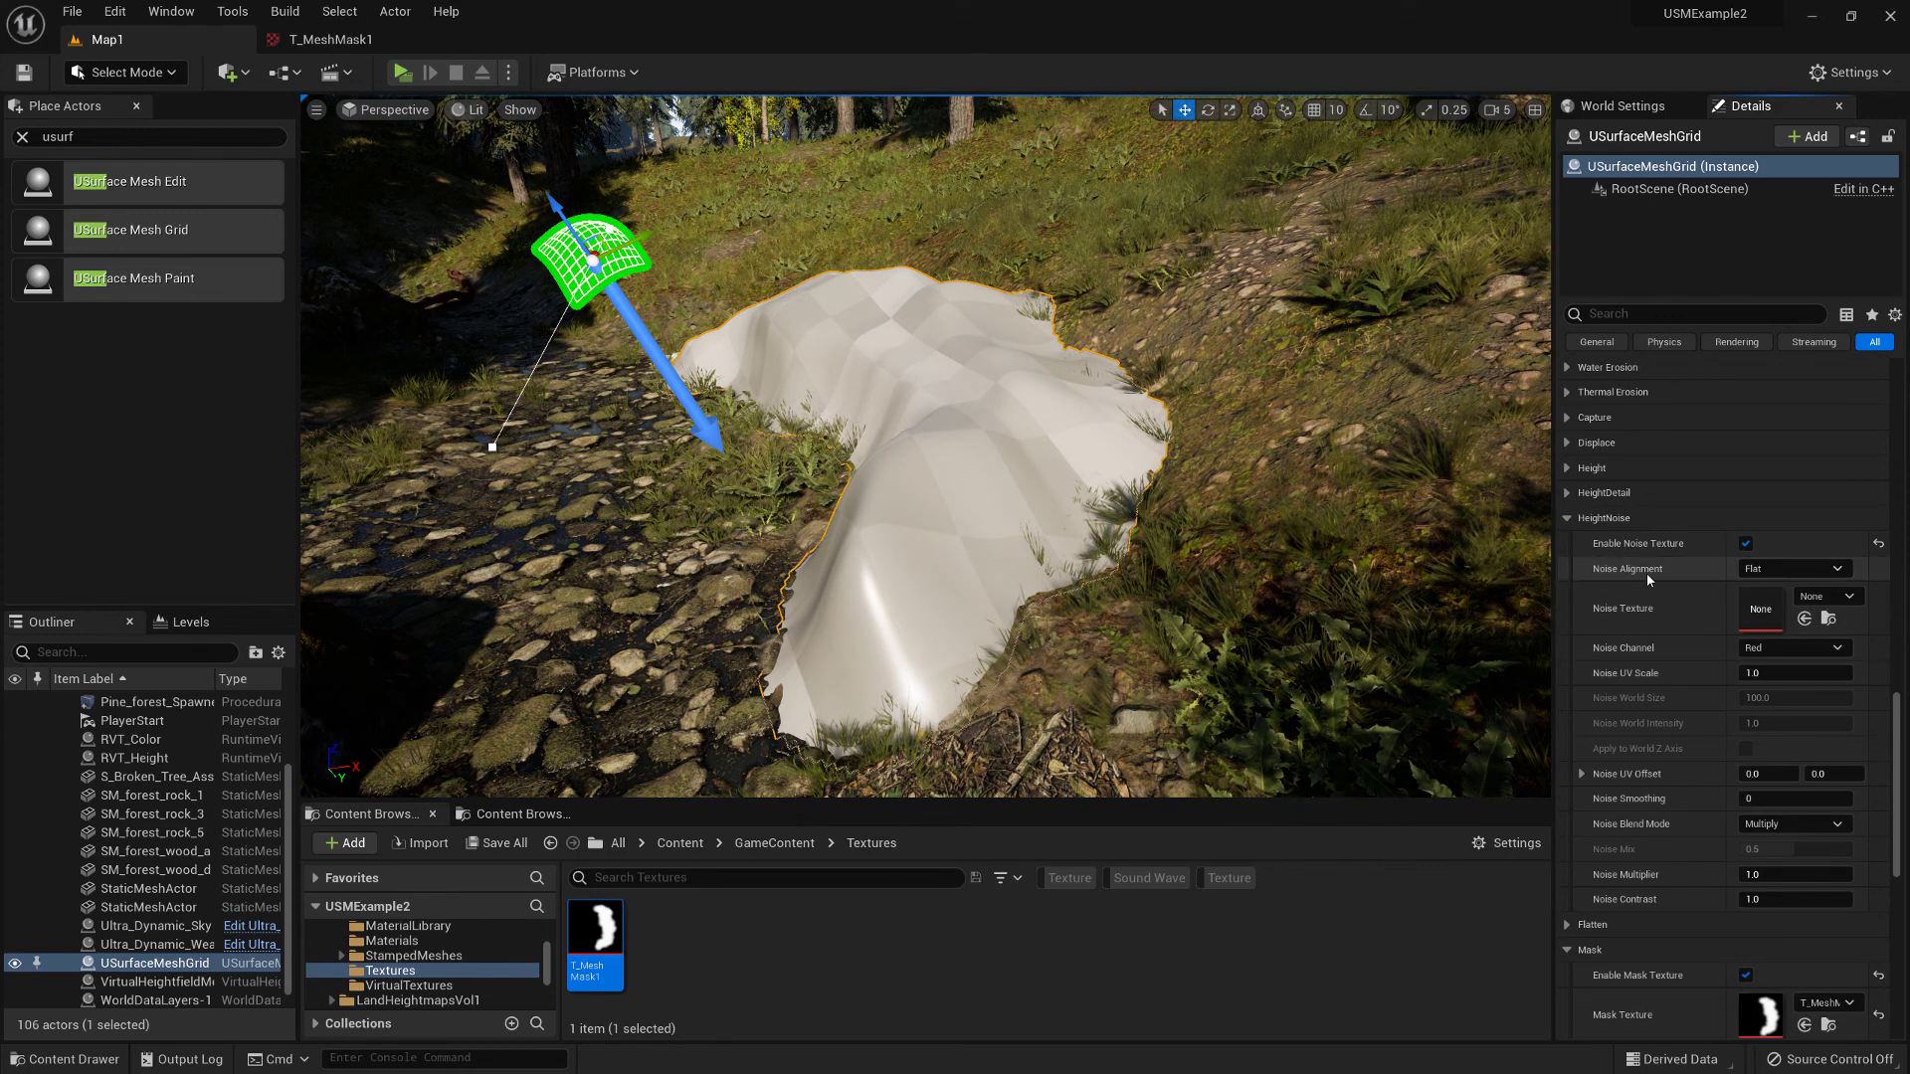
left_click(1786, 569)
left_click(1797, 605)
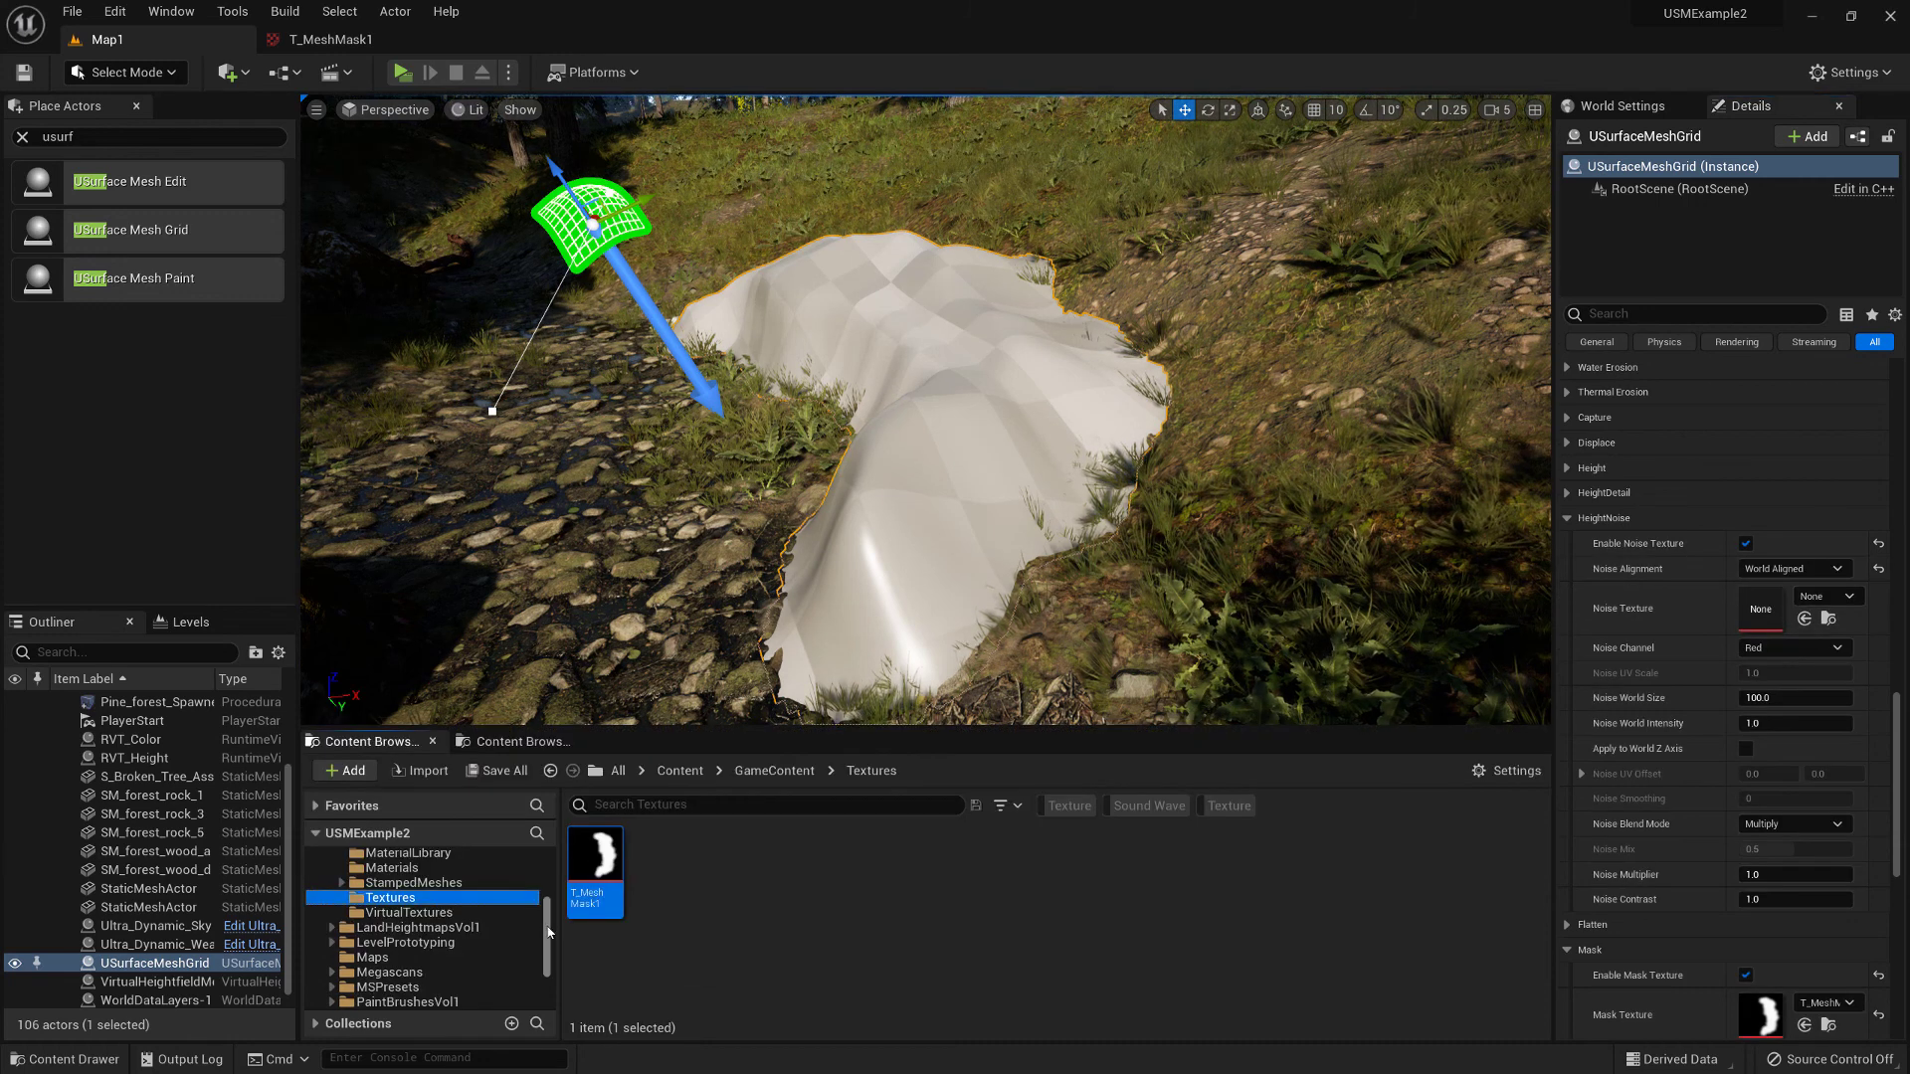
Open the HeightNoise texture folder in the engine's USurfaceMesh plugin content
scroll(535, 960, "down", 3)
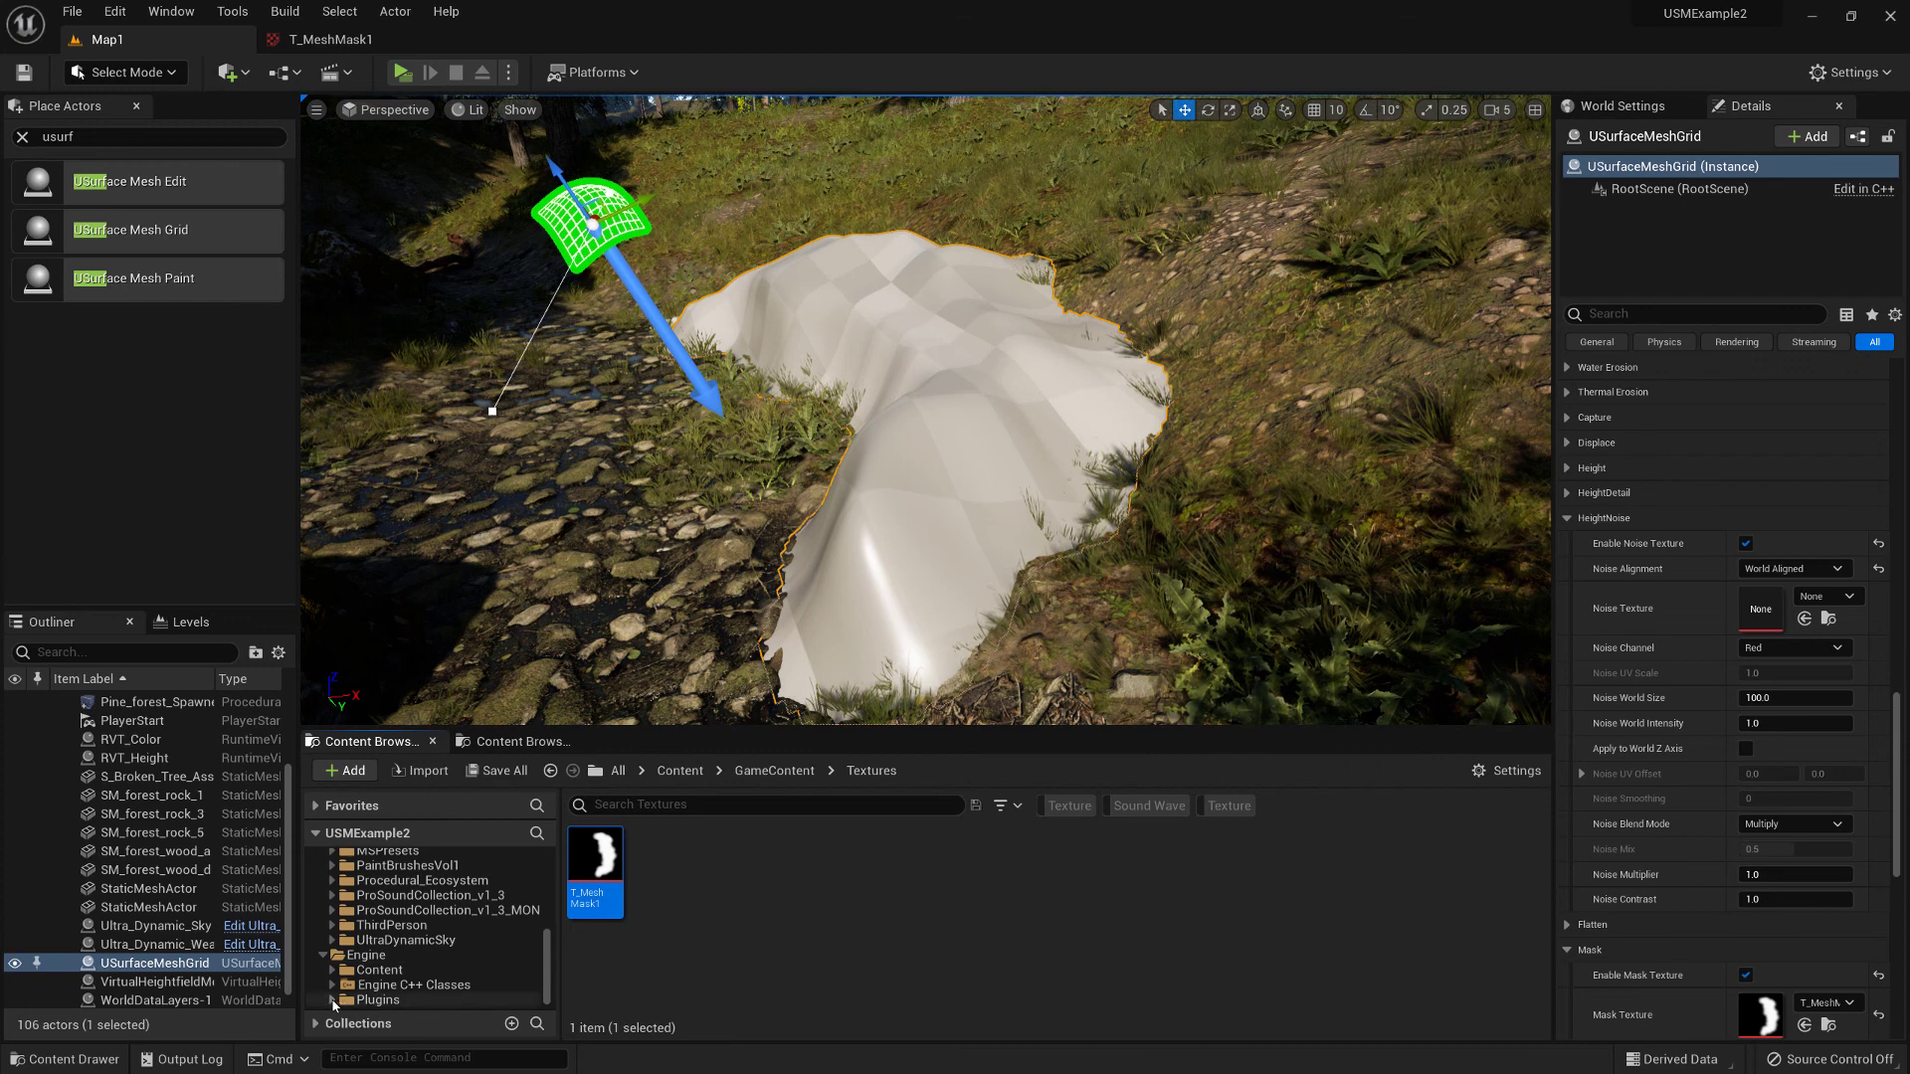
scroll(442, 965, "down", 2)
scroll(447, 958, "down", 10)
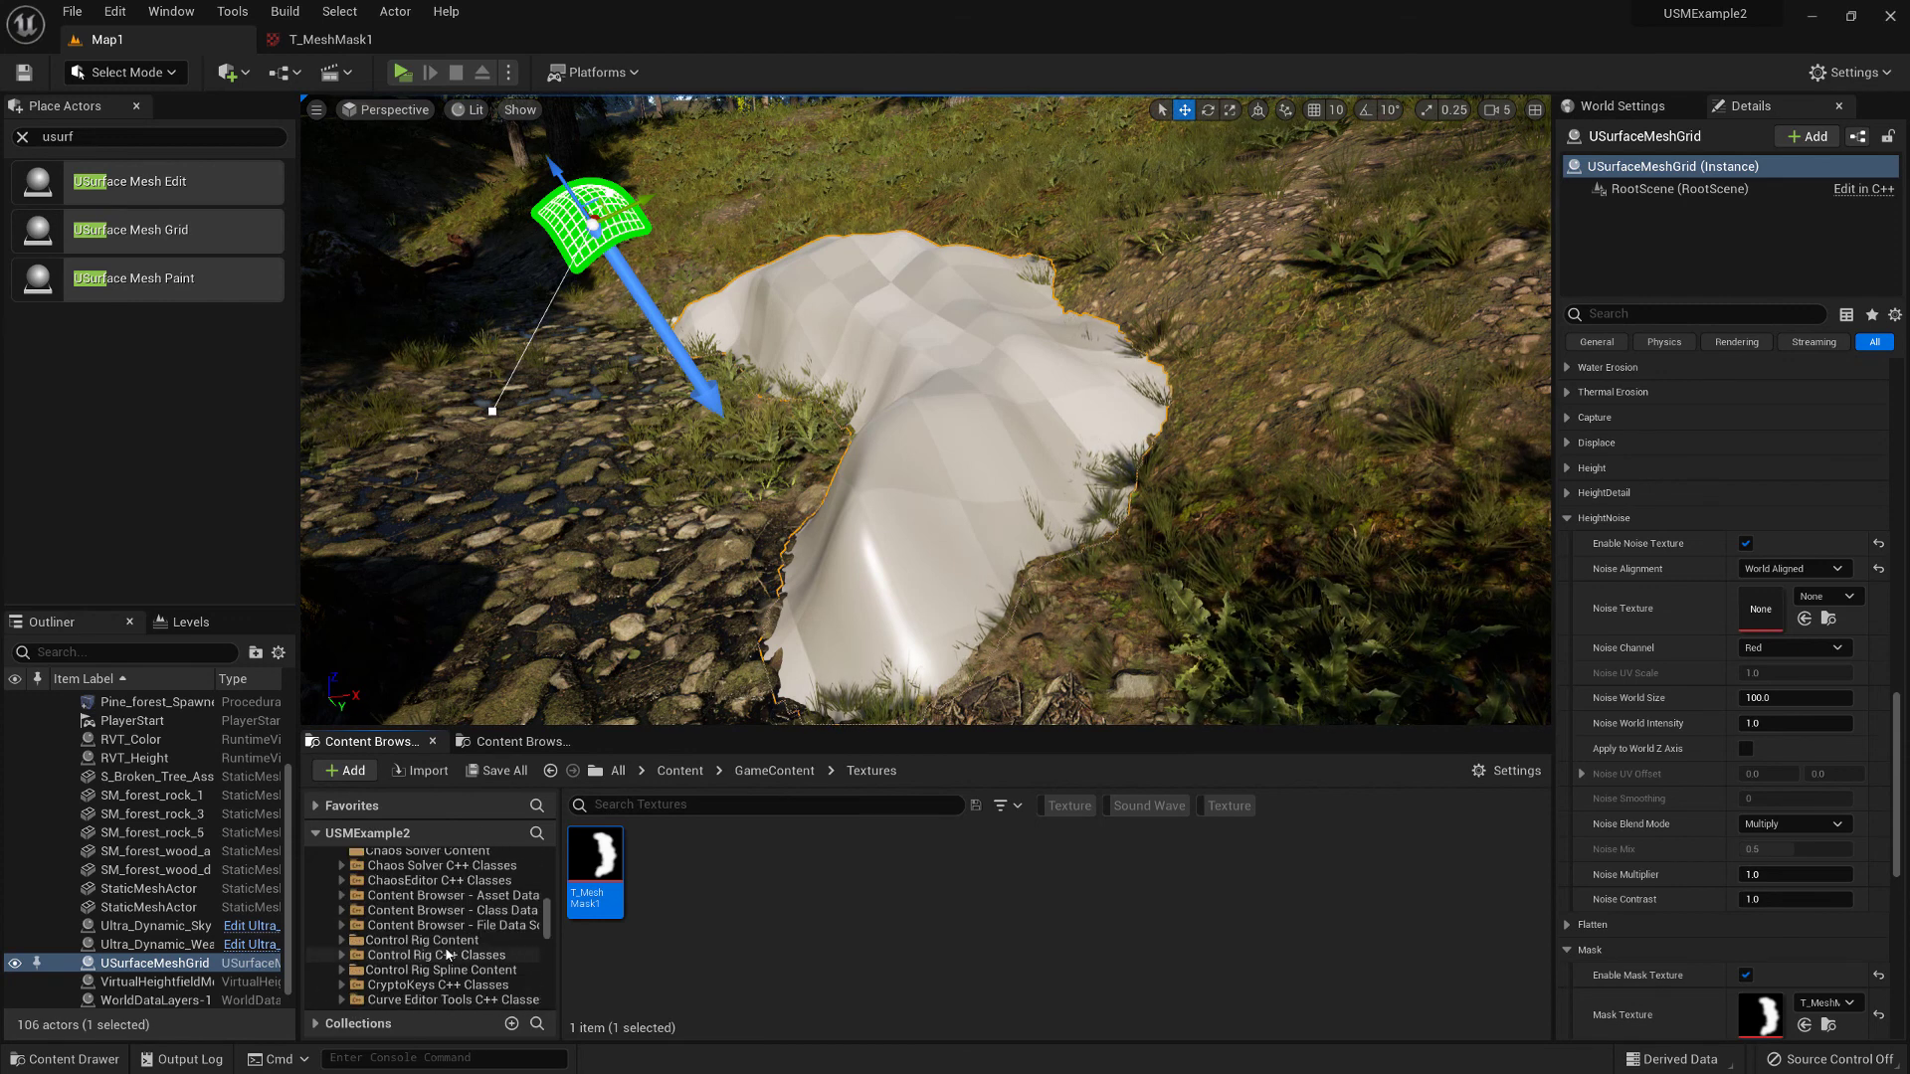
scroll(458, 982, "down", 15)
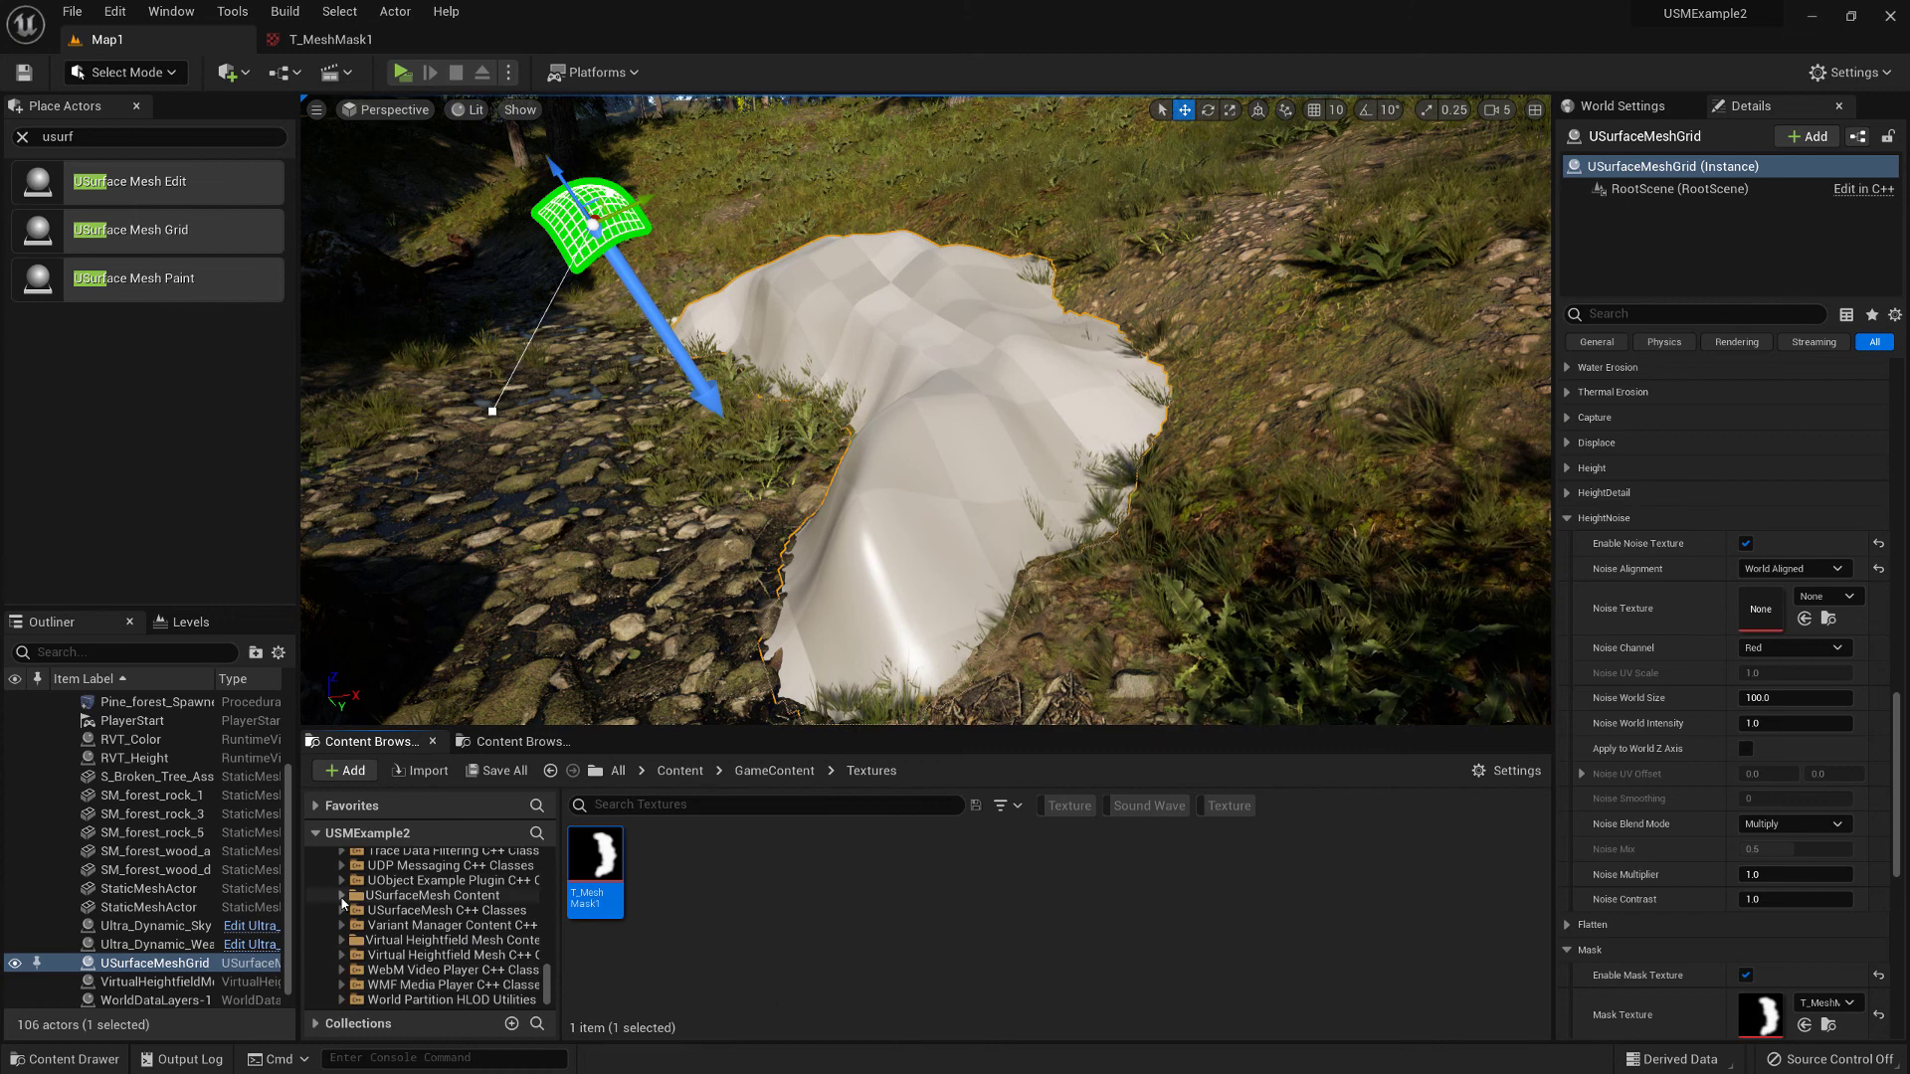
left_click(342, 896)
scroll(408, 930, "down", 3)
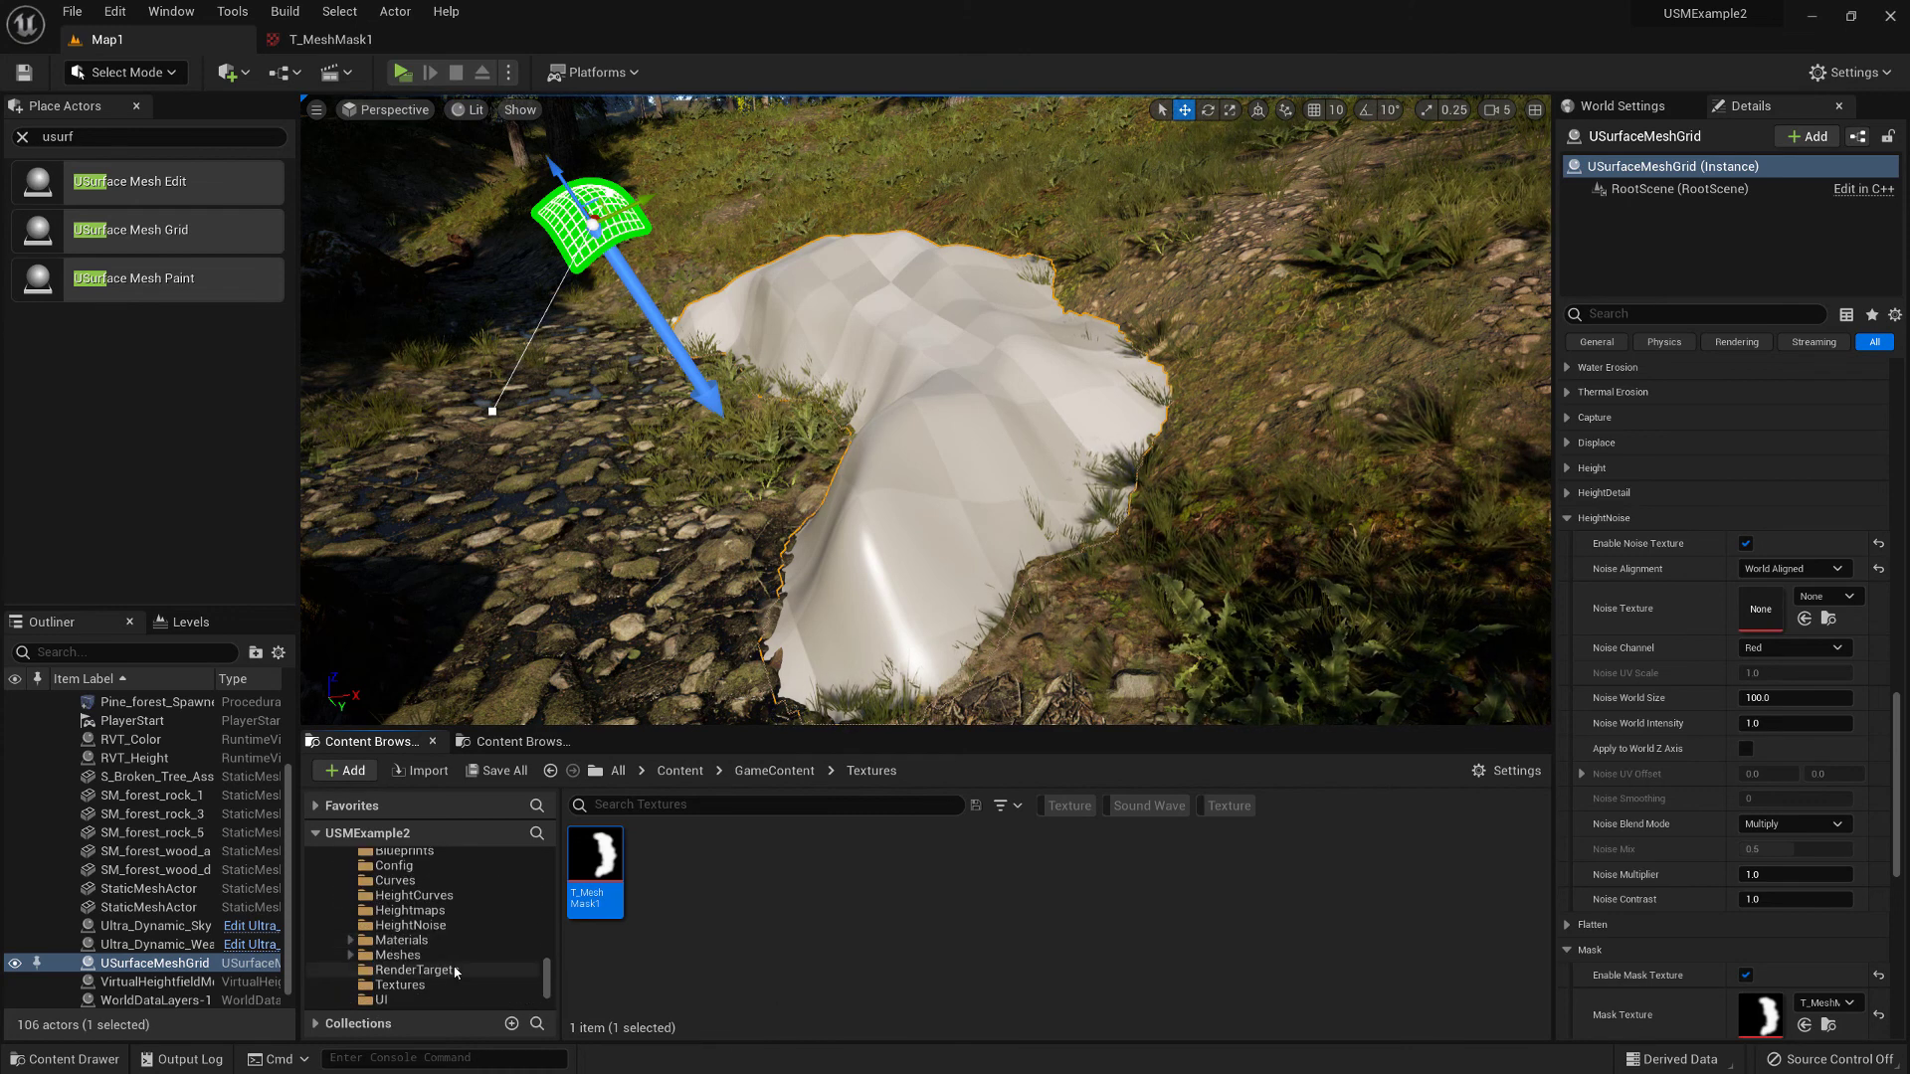
left_click(408, 926)
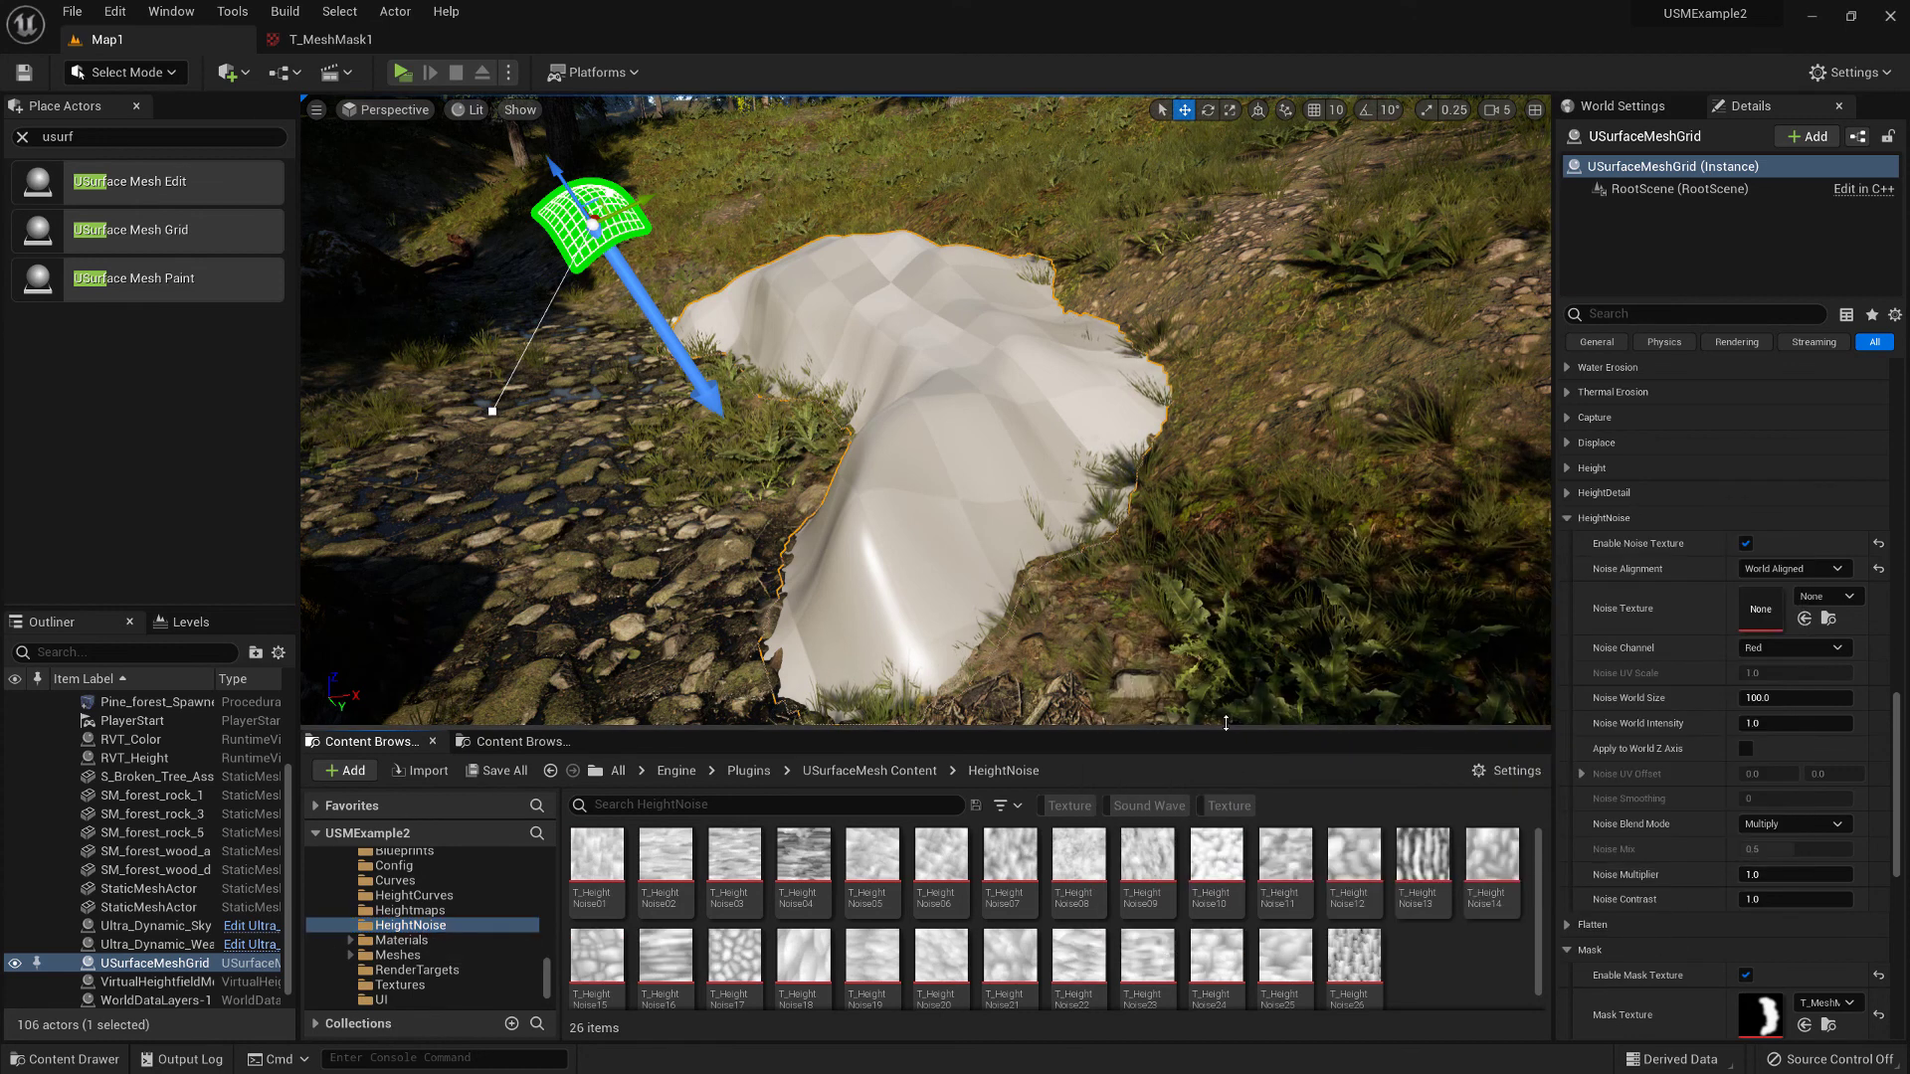
Assign T_HeightNoise03 as the grid's Noise Texture and set Noise World Size to 300
left_click_drag(1226, 720, 1224, 708)
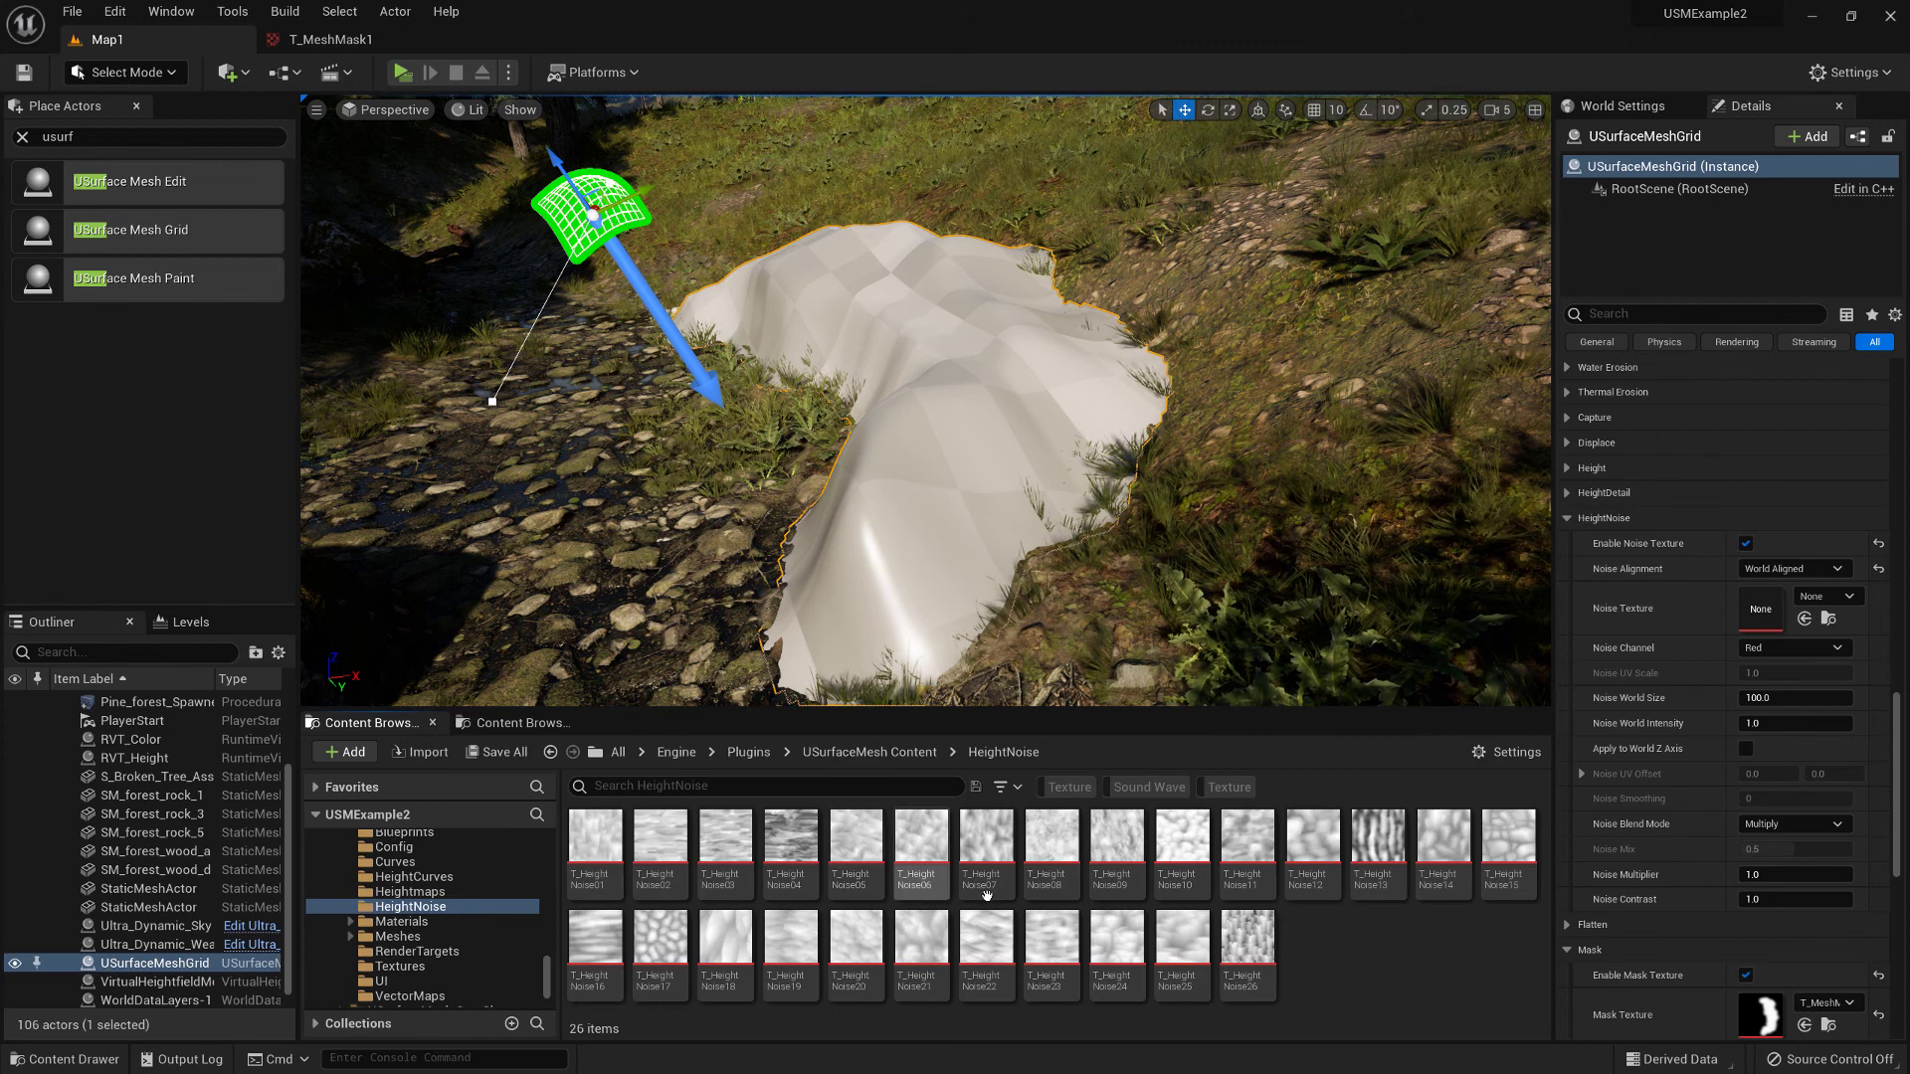
left_click(748, 829)
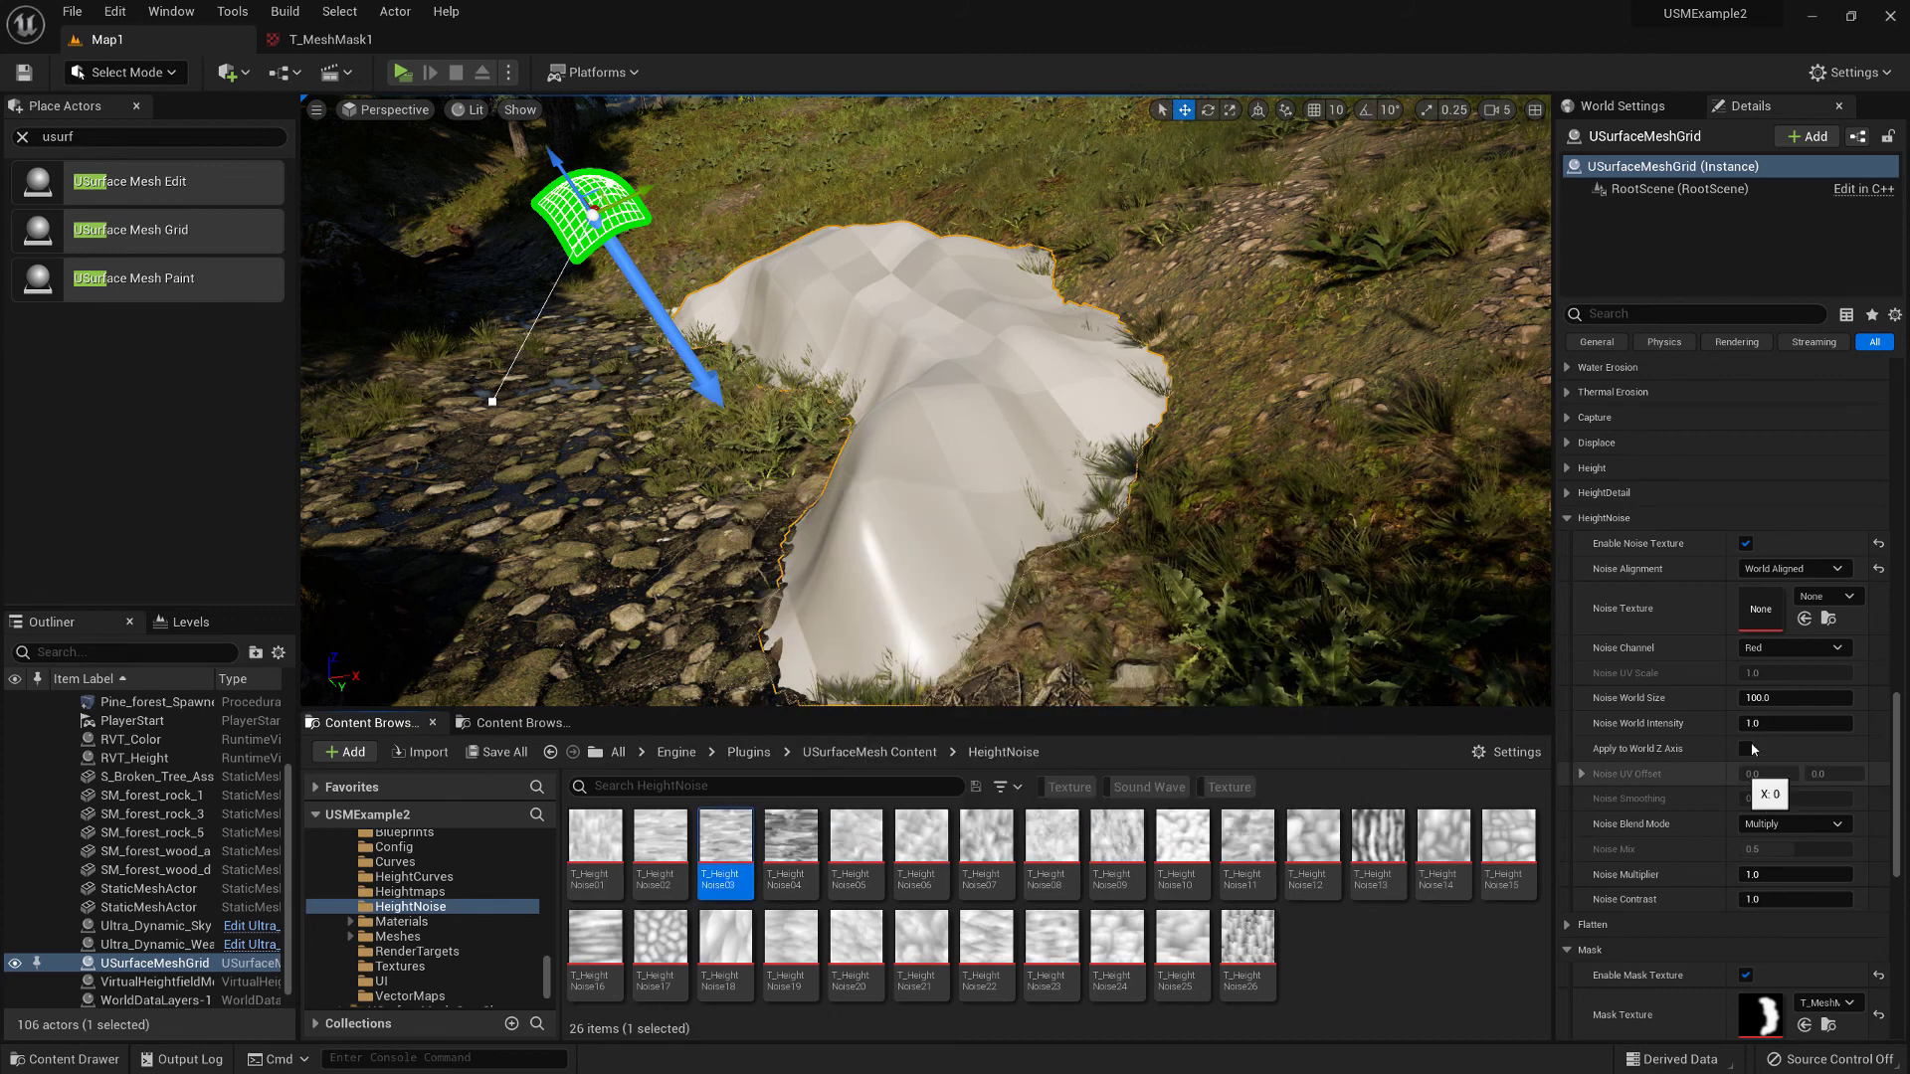
left_click(1806, 621)
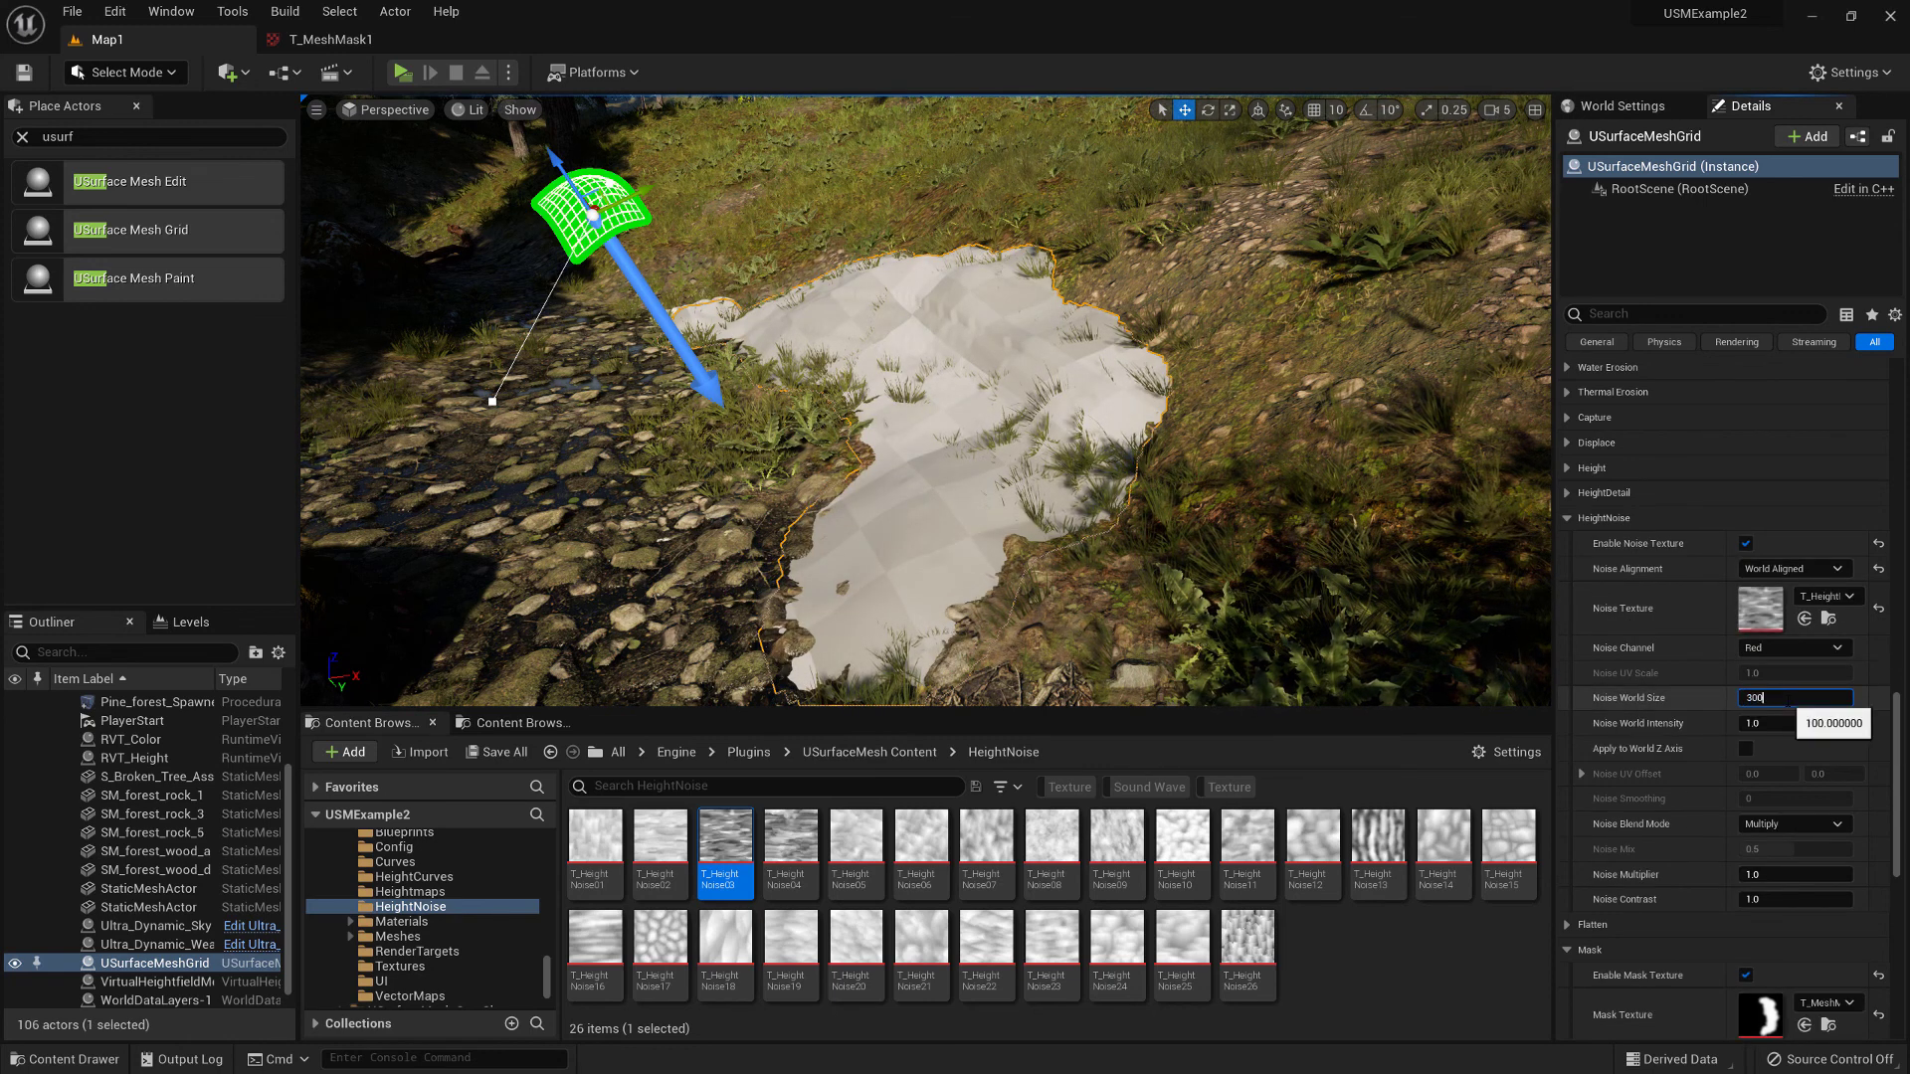
Check the mesh density in wireframe view and set the grid's Complexity to 30
right_click_drag(1005, 319, 1051, 329)
key("alt+2")
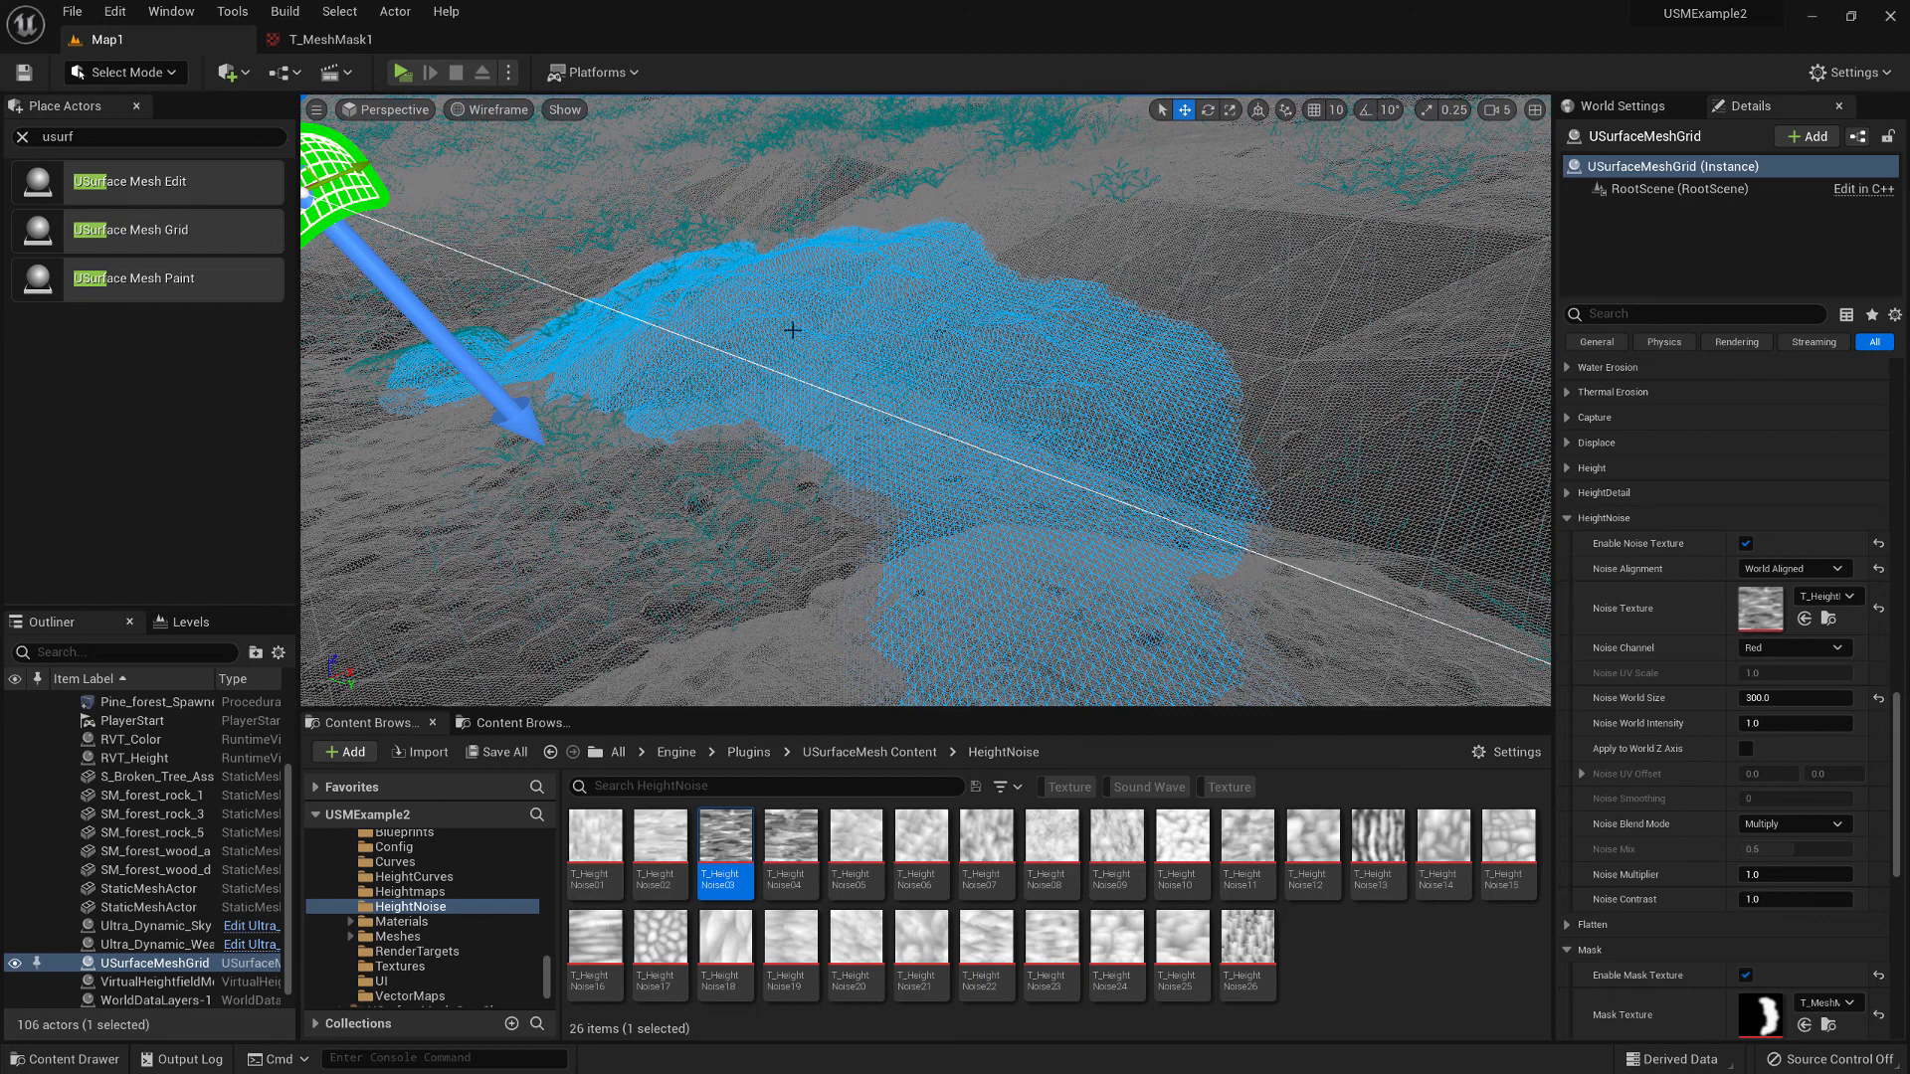
scroll(1894, 757, "up", 15)
scroll(1691, 708, "down", 5)
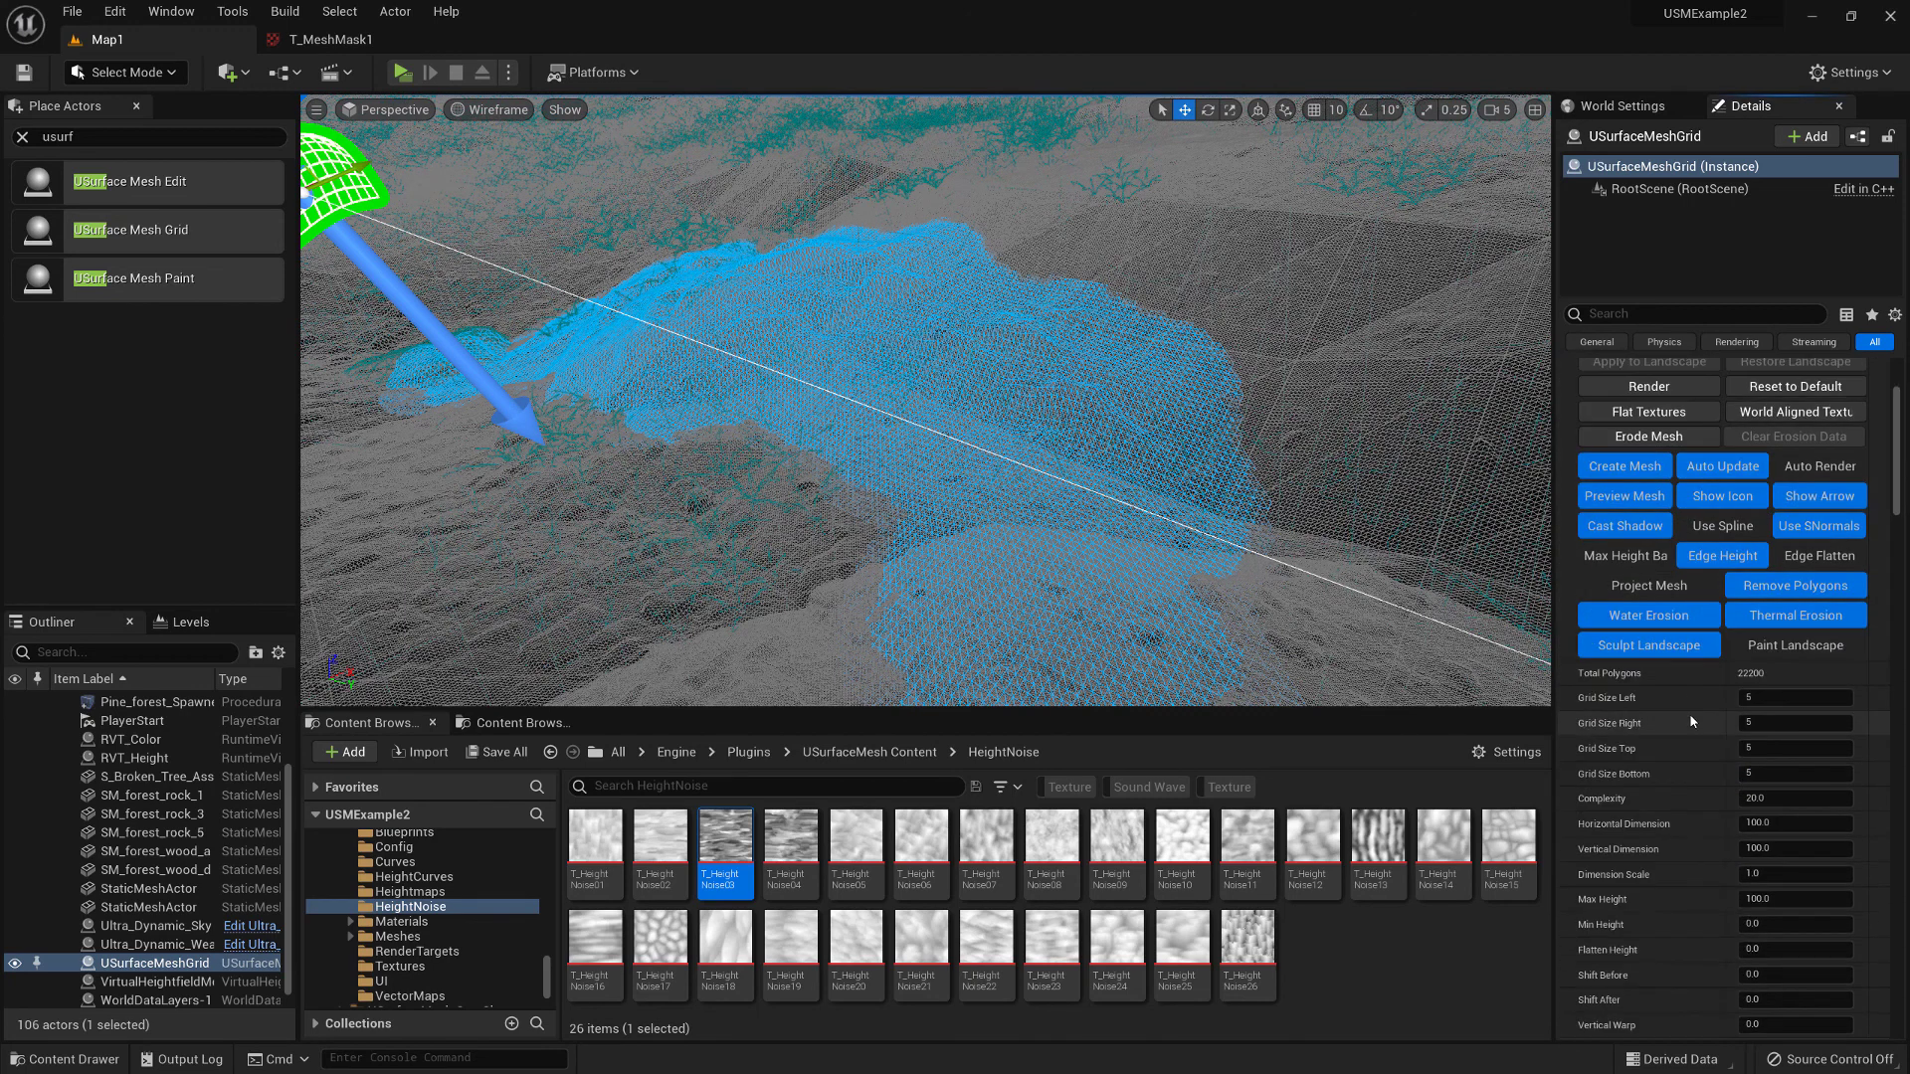
left_click(1765, 679)
type("30")
key("Return")
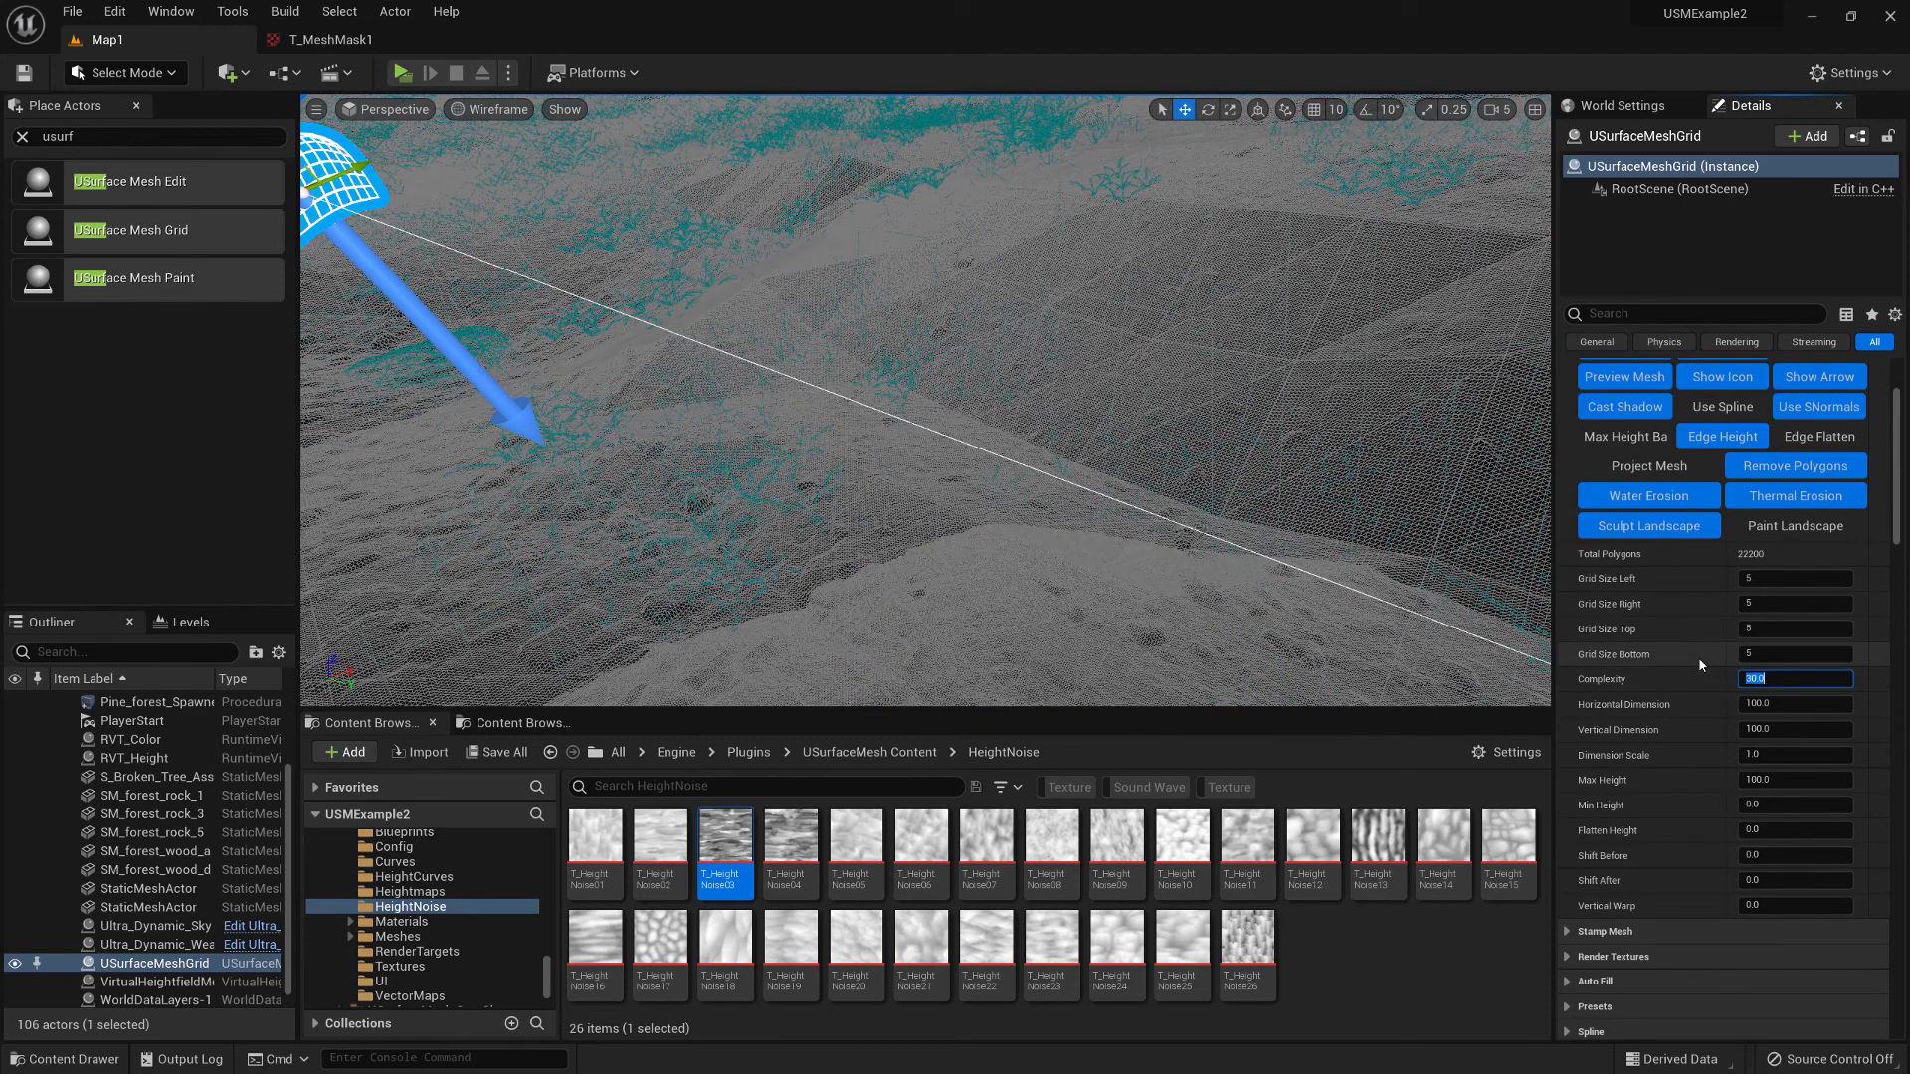
Capture the height again for the denser mesh and return the viewport to Lit shading
scroll(1700, 657, "up", 6)
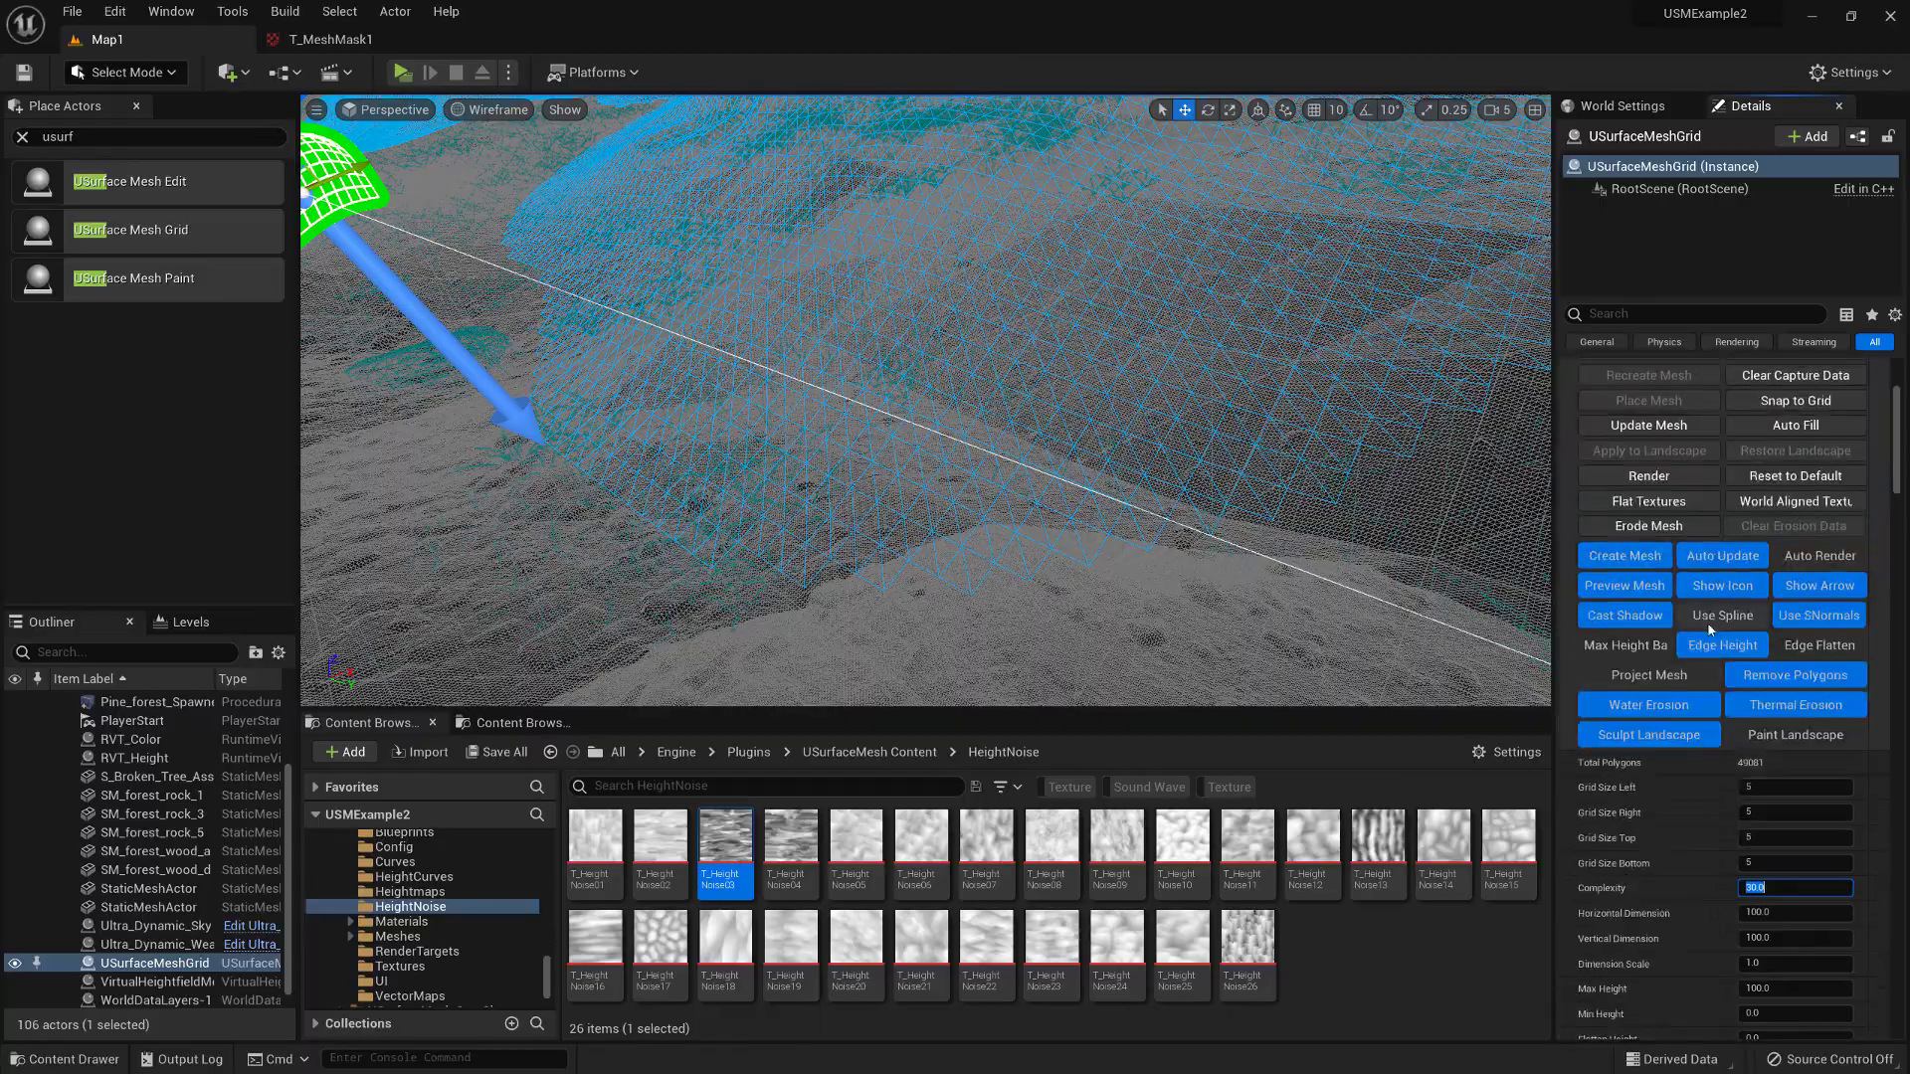
right_click_drag(1294, 448, 1244, 408)
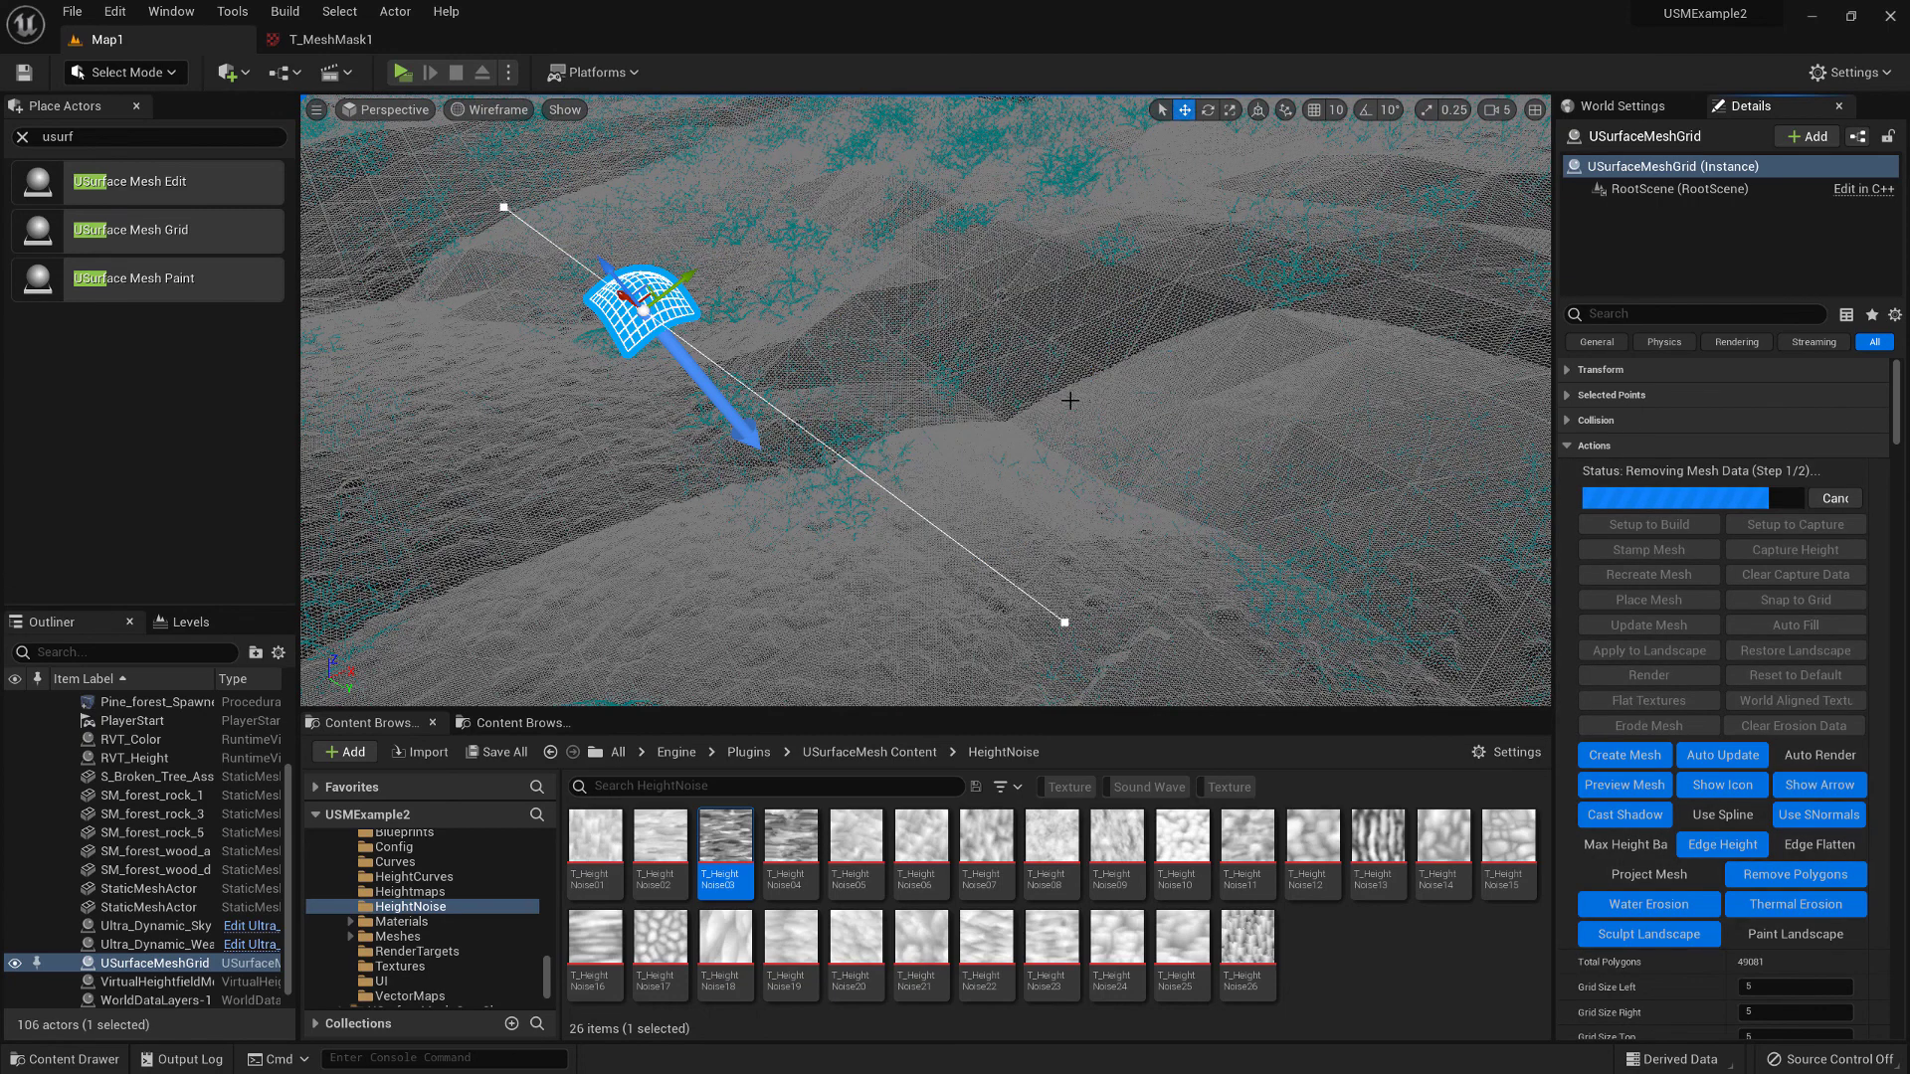
right_click_drag(1084, 431, 1086, 390)
key("alt+4")
Set the grid's Max Height to 150 and Dimension Scale to 1.25, and inspect the enlarged mesh
scroll(1687, 724, "down", 4)
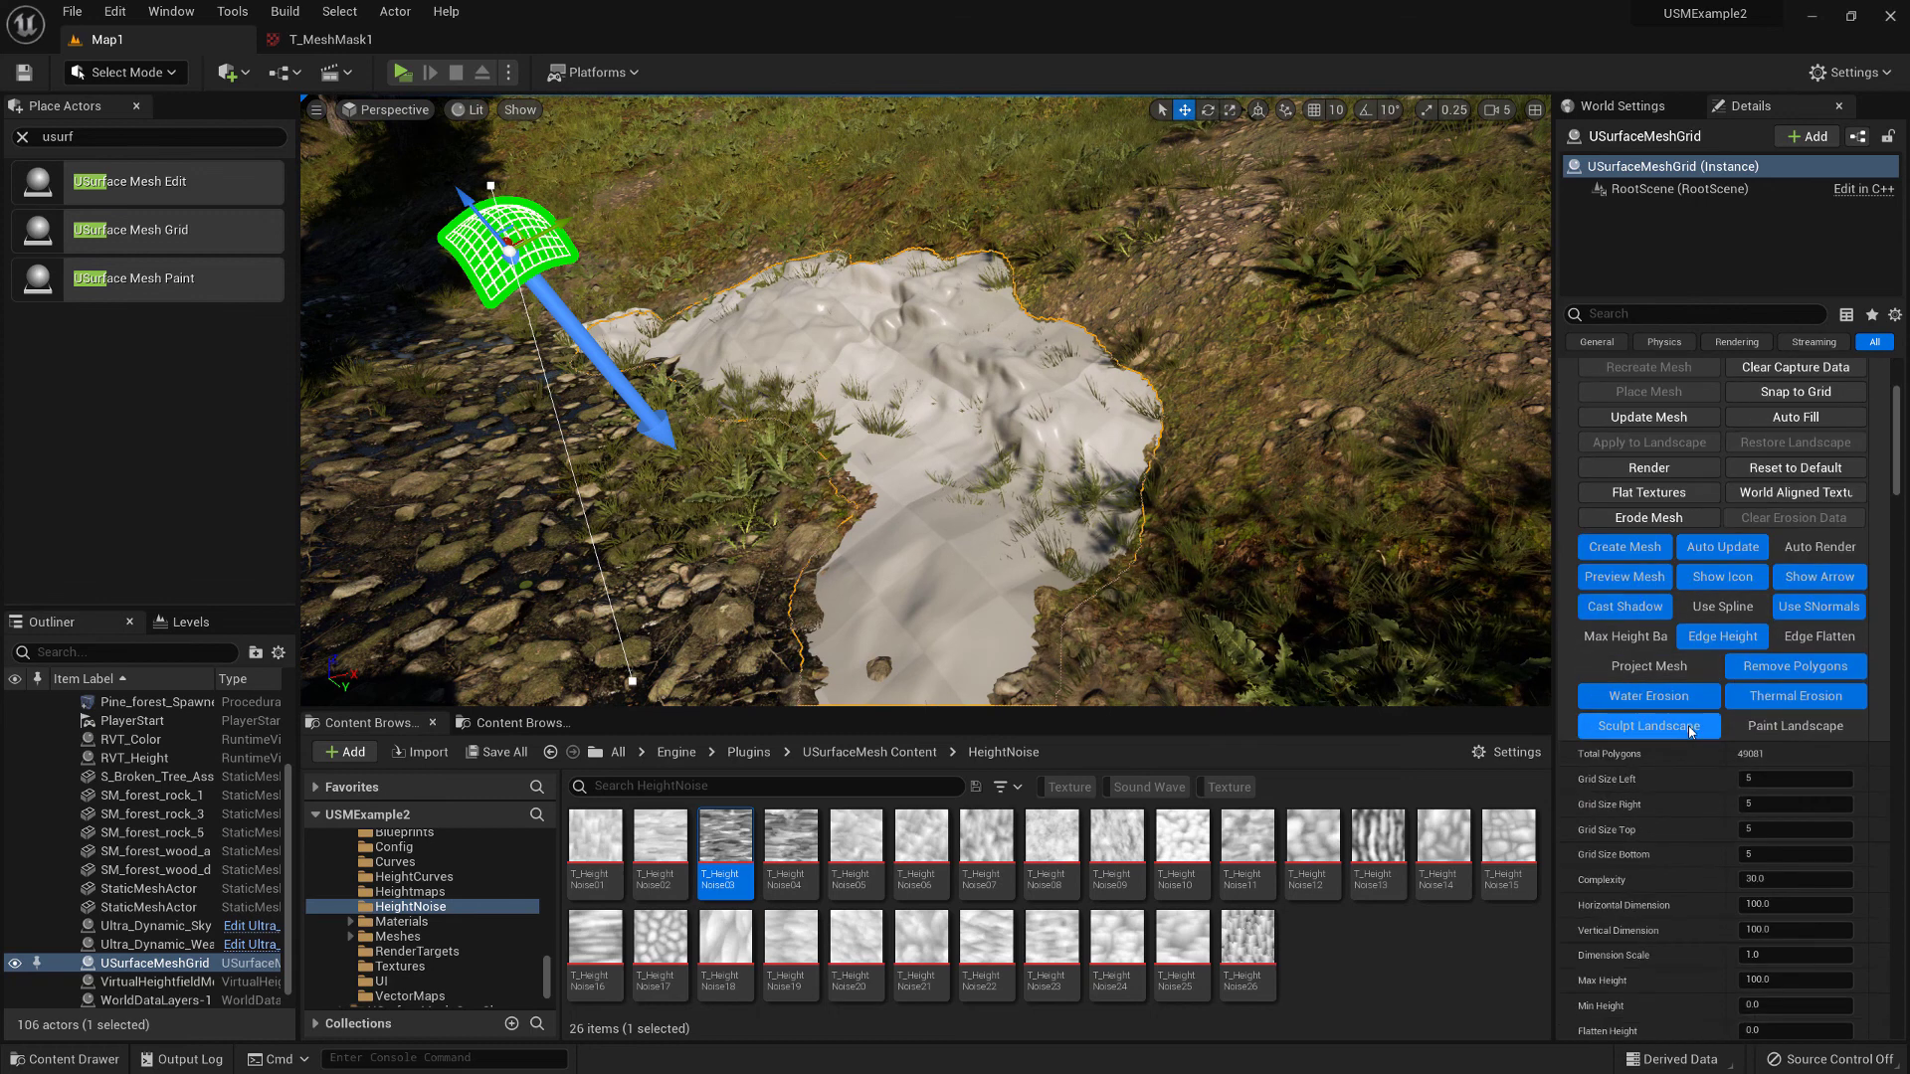
scroll(1687, 725, "down", 4)
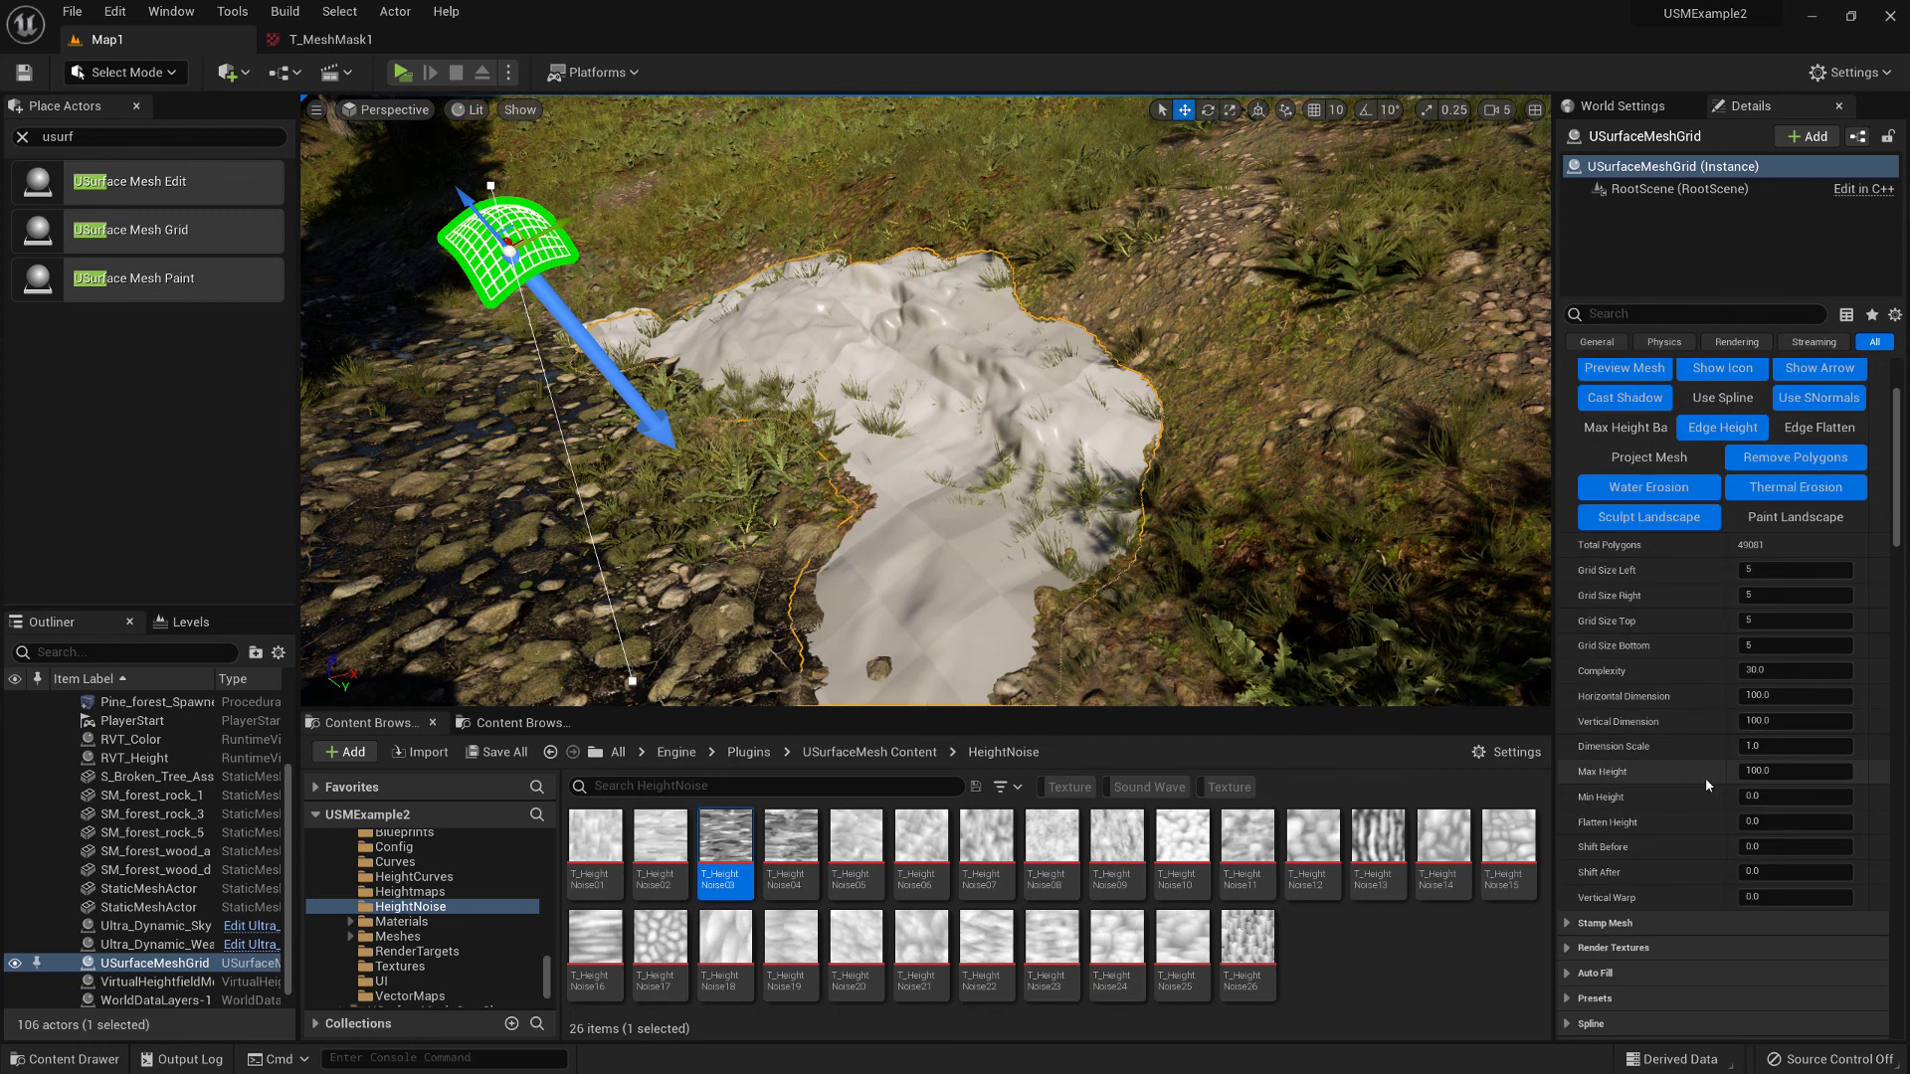
left_click(1768, 771)
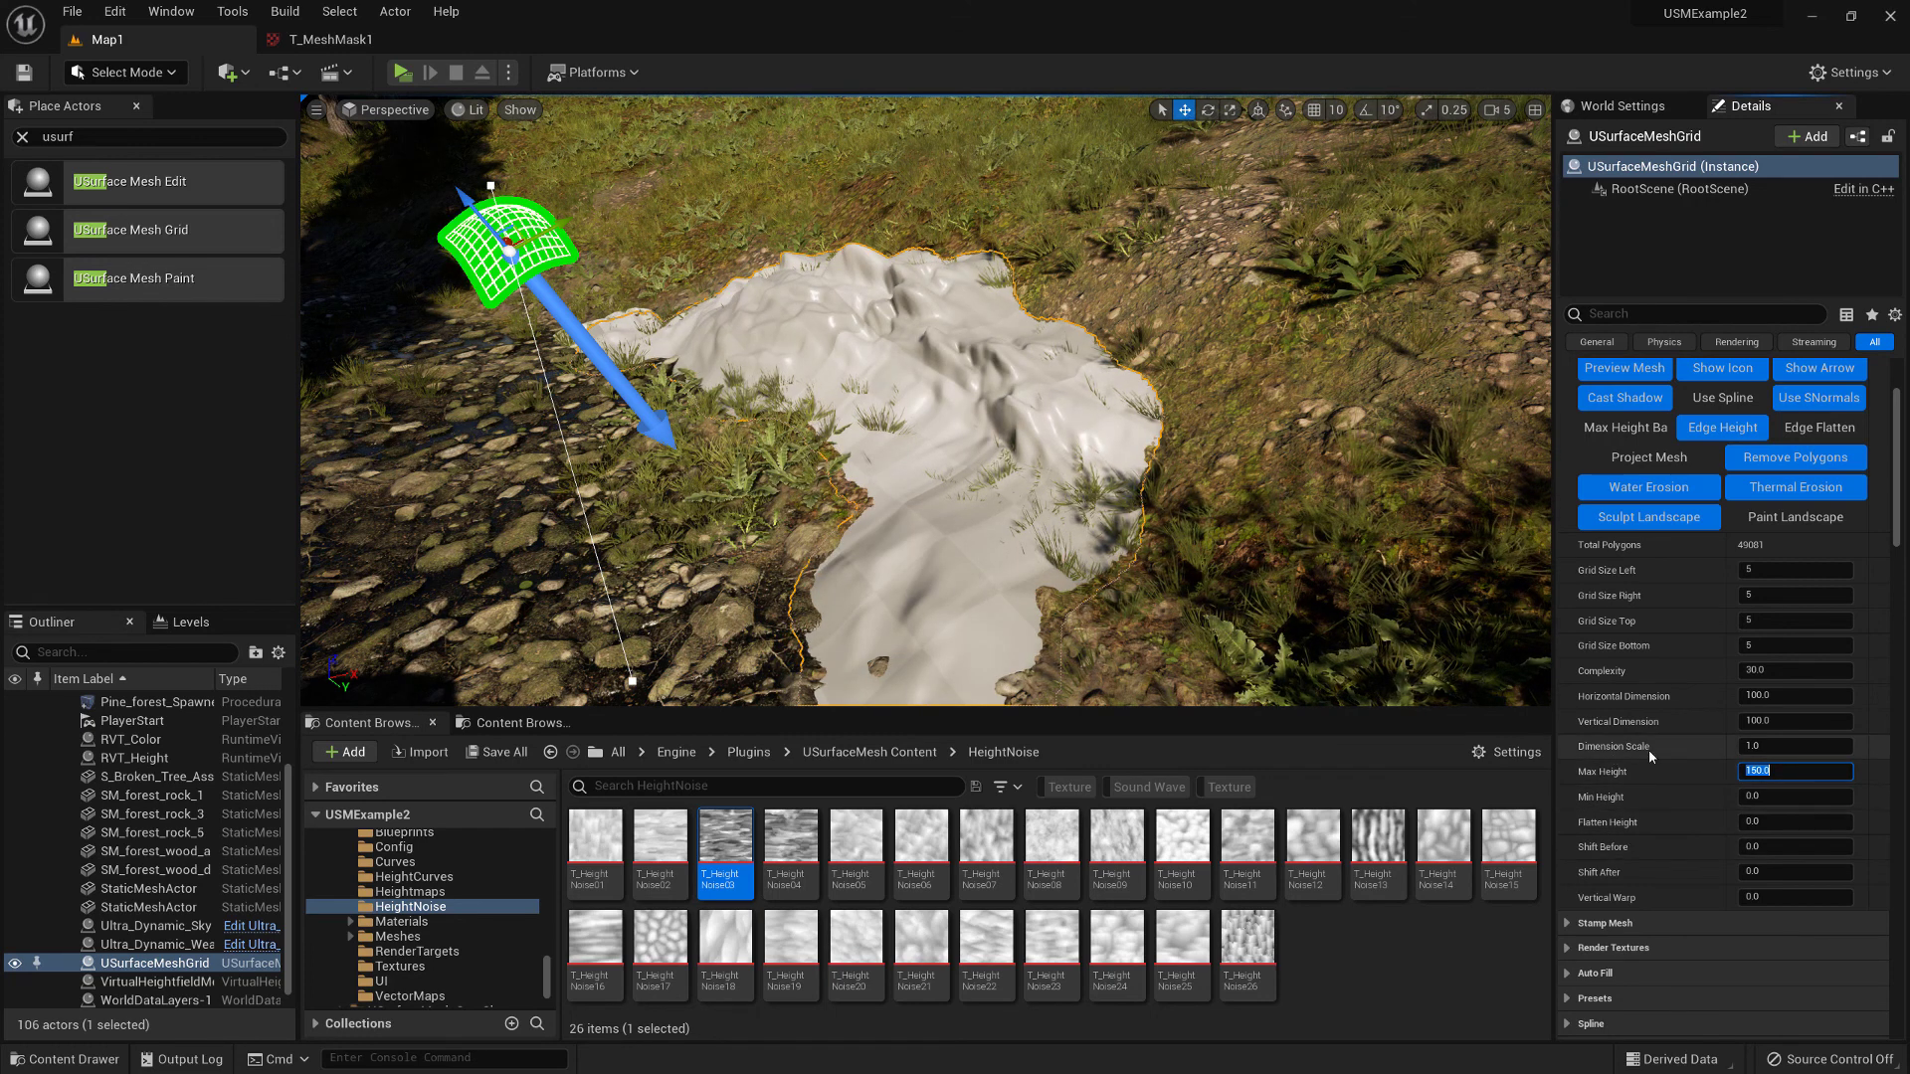
type("1.25")
key("Return")
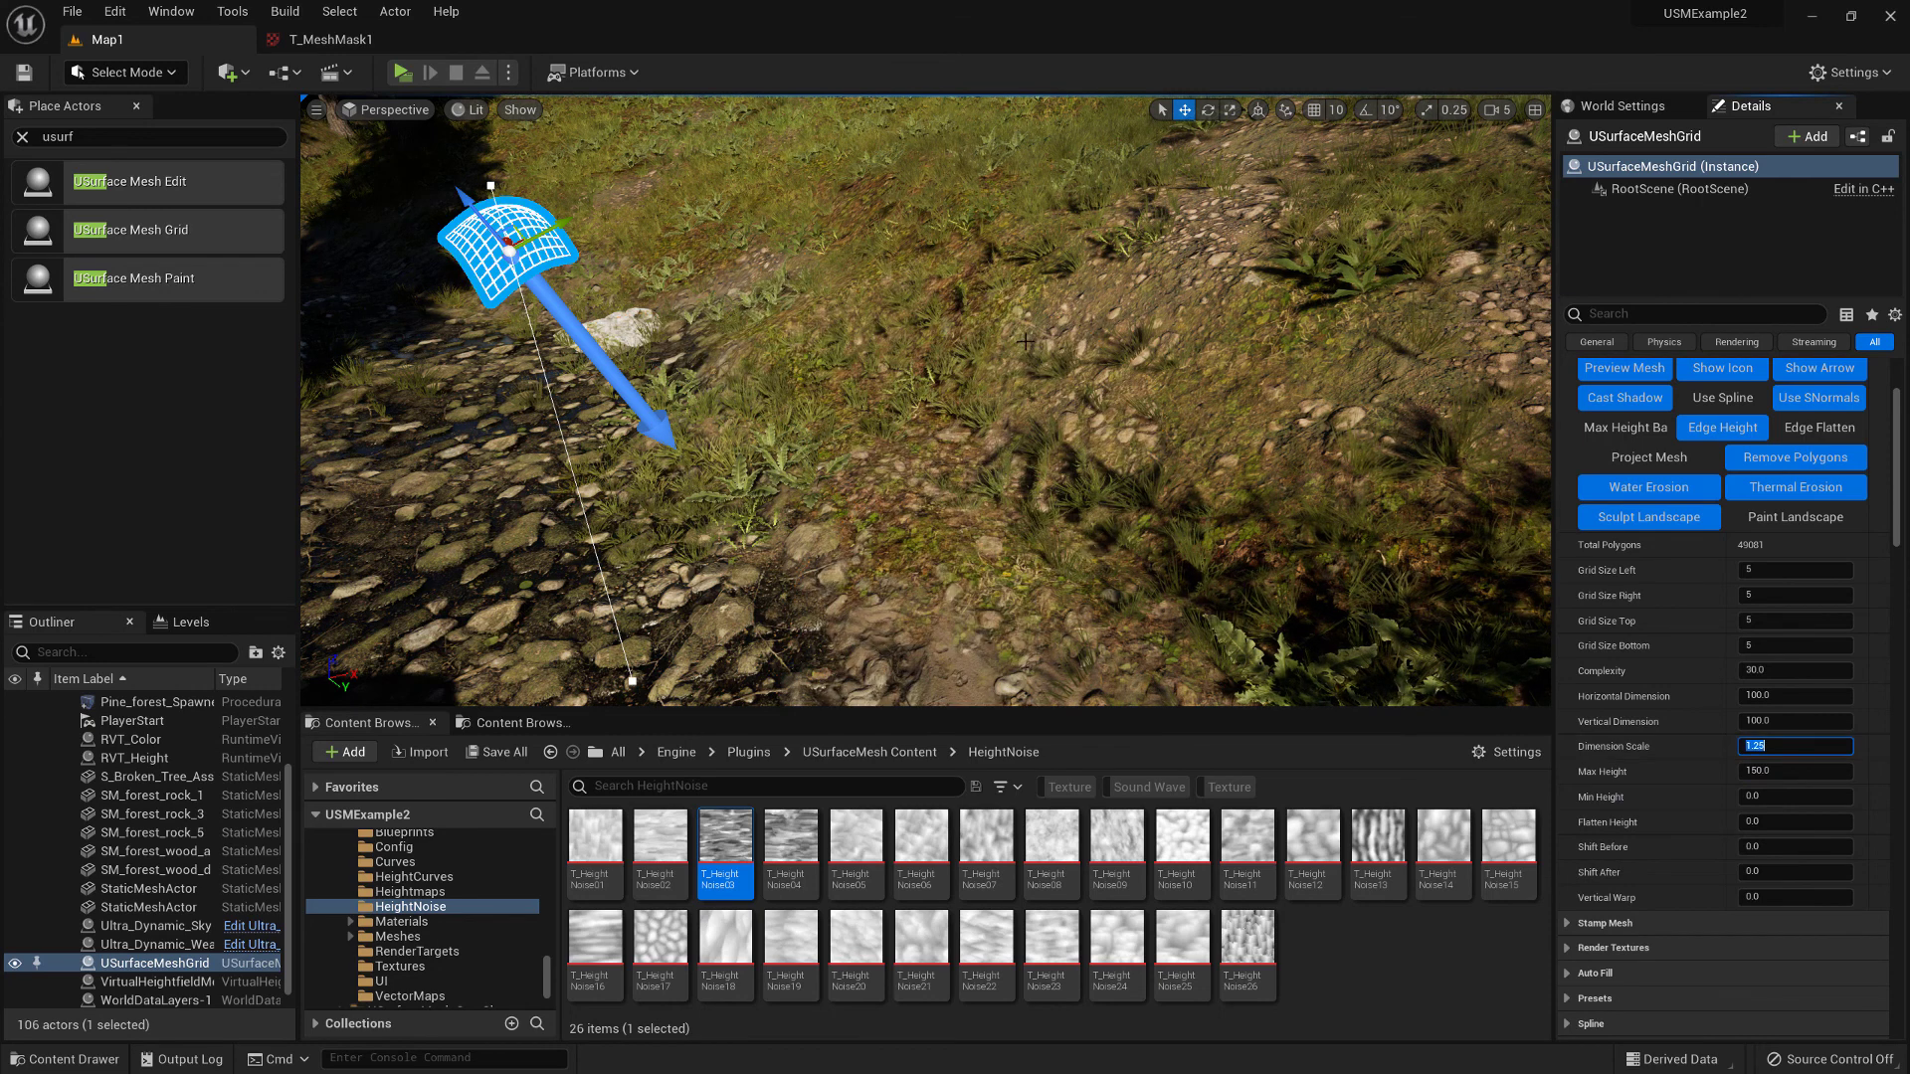
right_click_drag(1026, 321, 980, 350)
scroll(1809, 565, "up", 5)
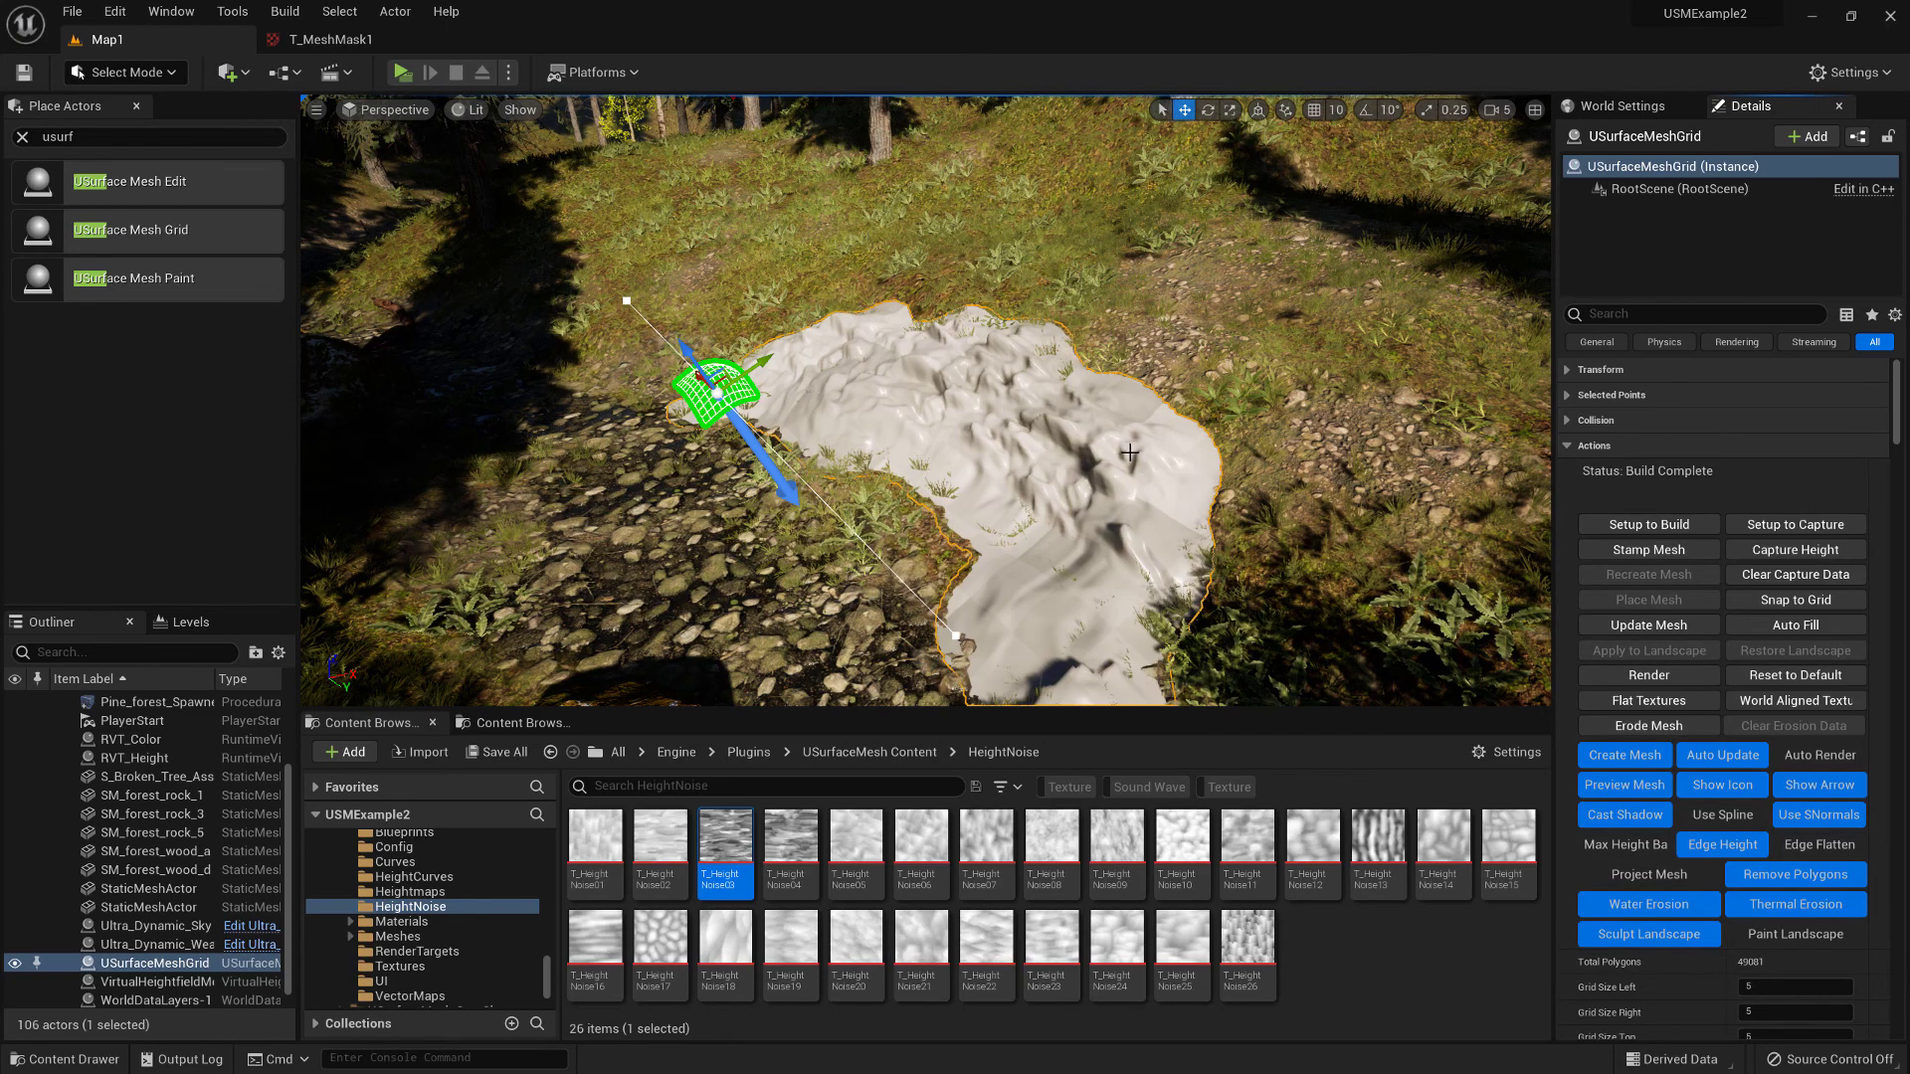
right_click_drag(1081, 422, 1119, 433)
Try a Noise Contrast of 0.8 in the HeightNoise settings, and settle on 0.6
left_click_drag(1894, 432, 1859, 759)
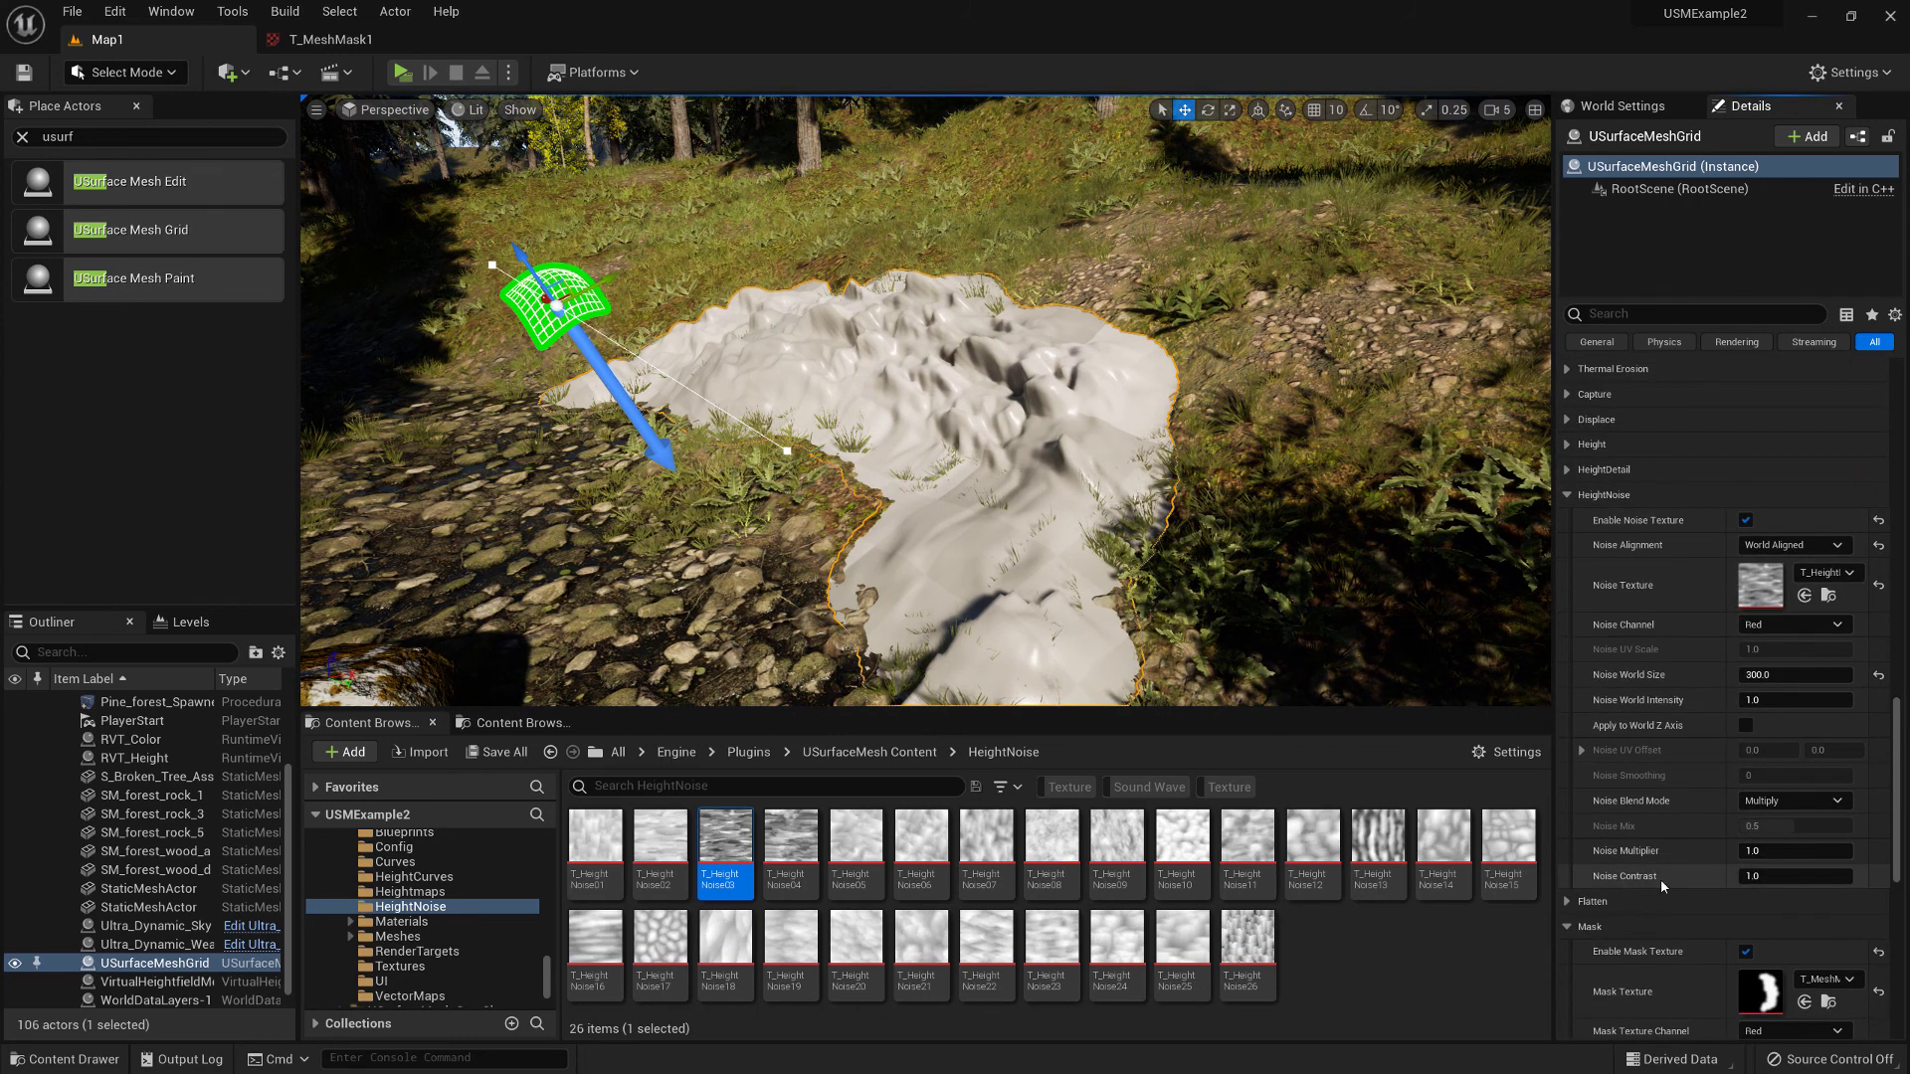
left_click(1769, 878)
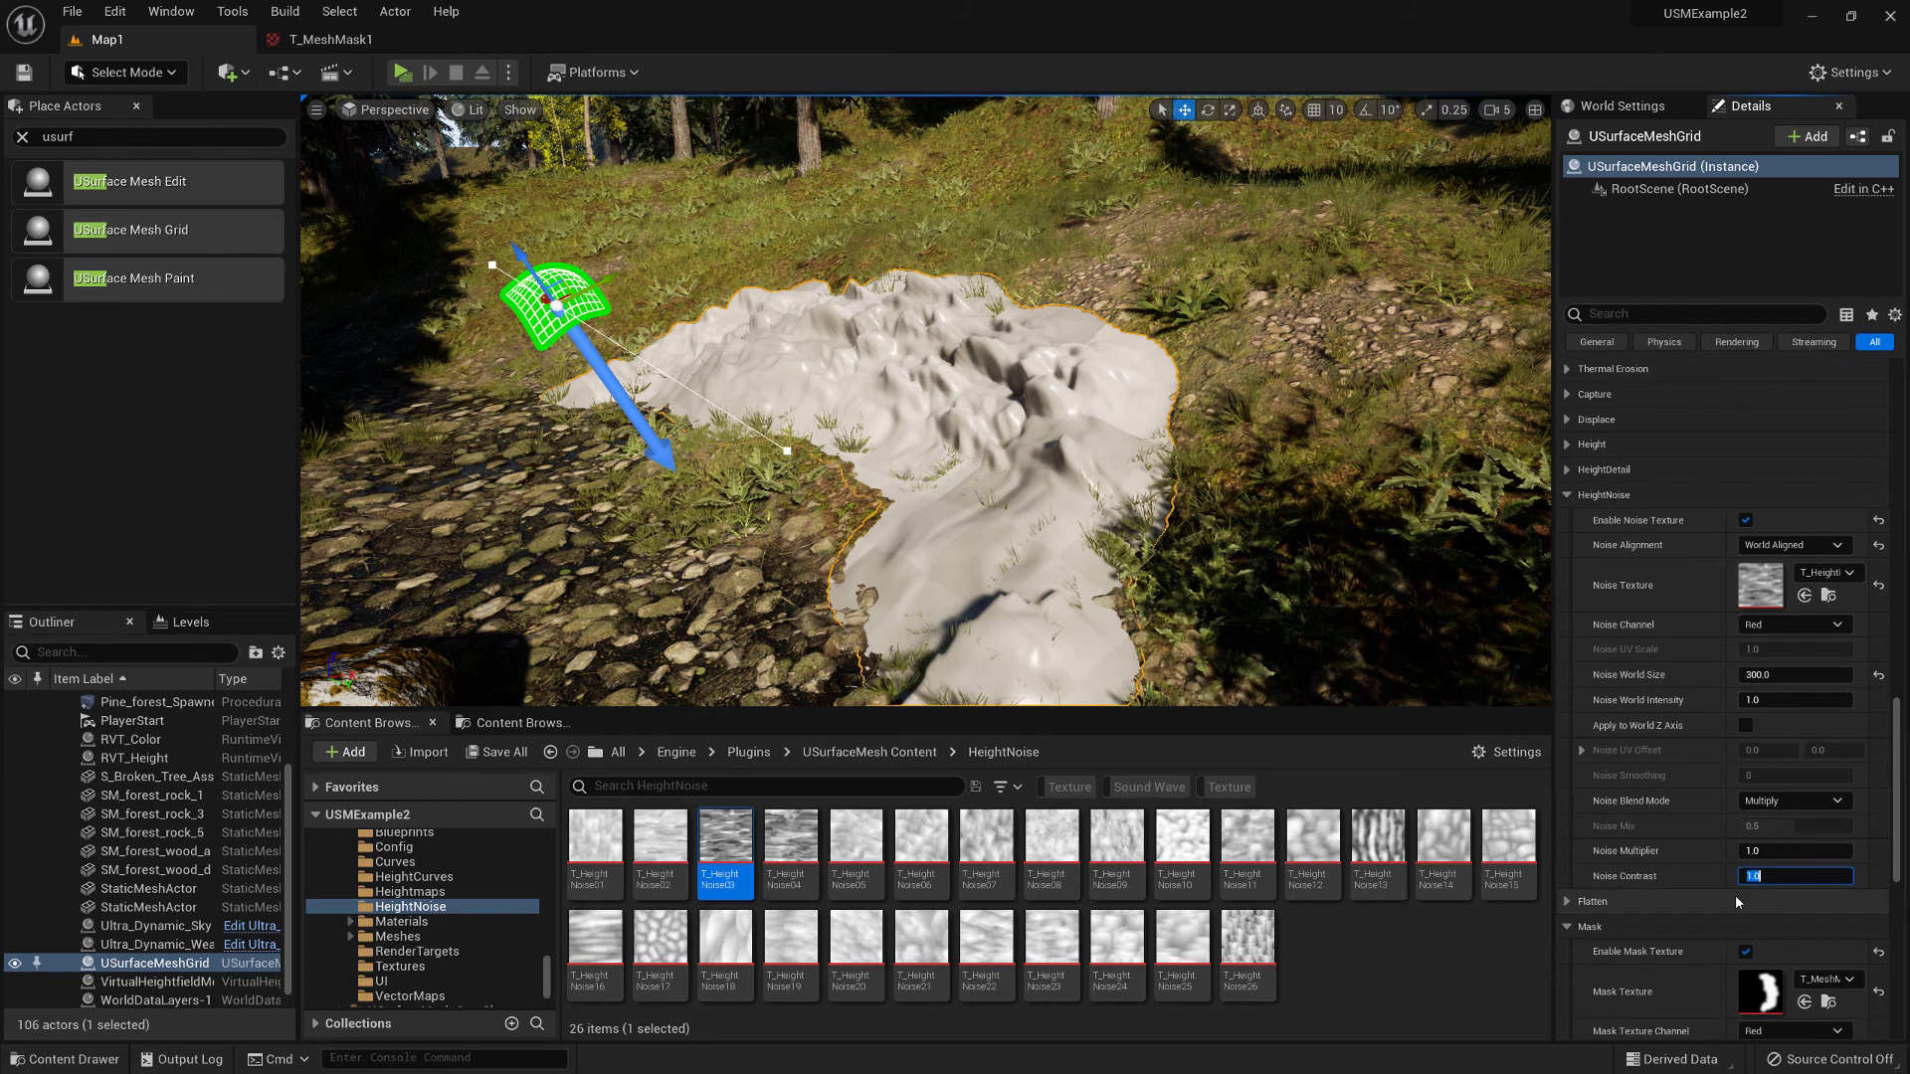
type("0.8")
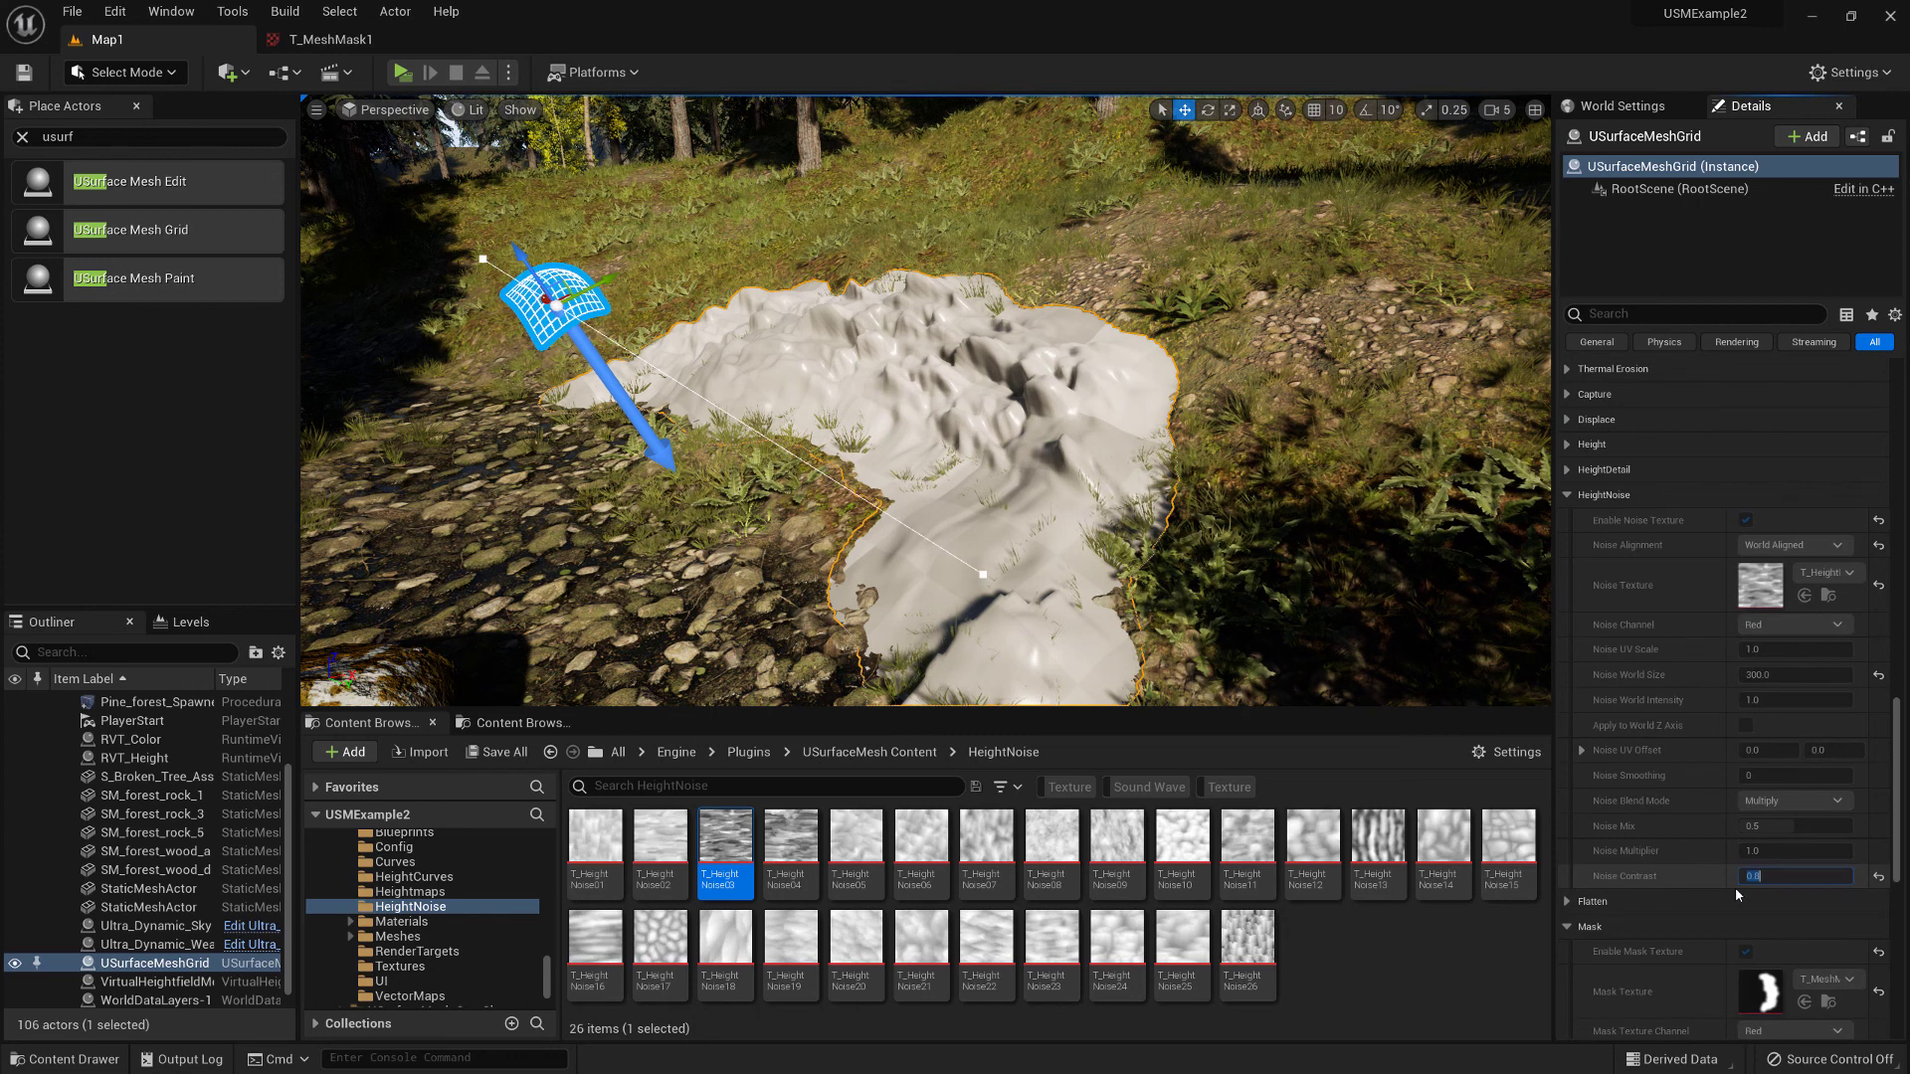
key("Return")
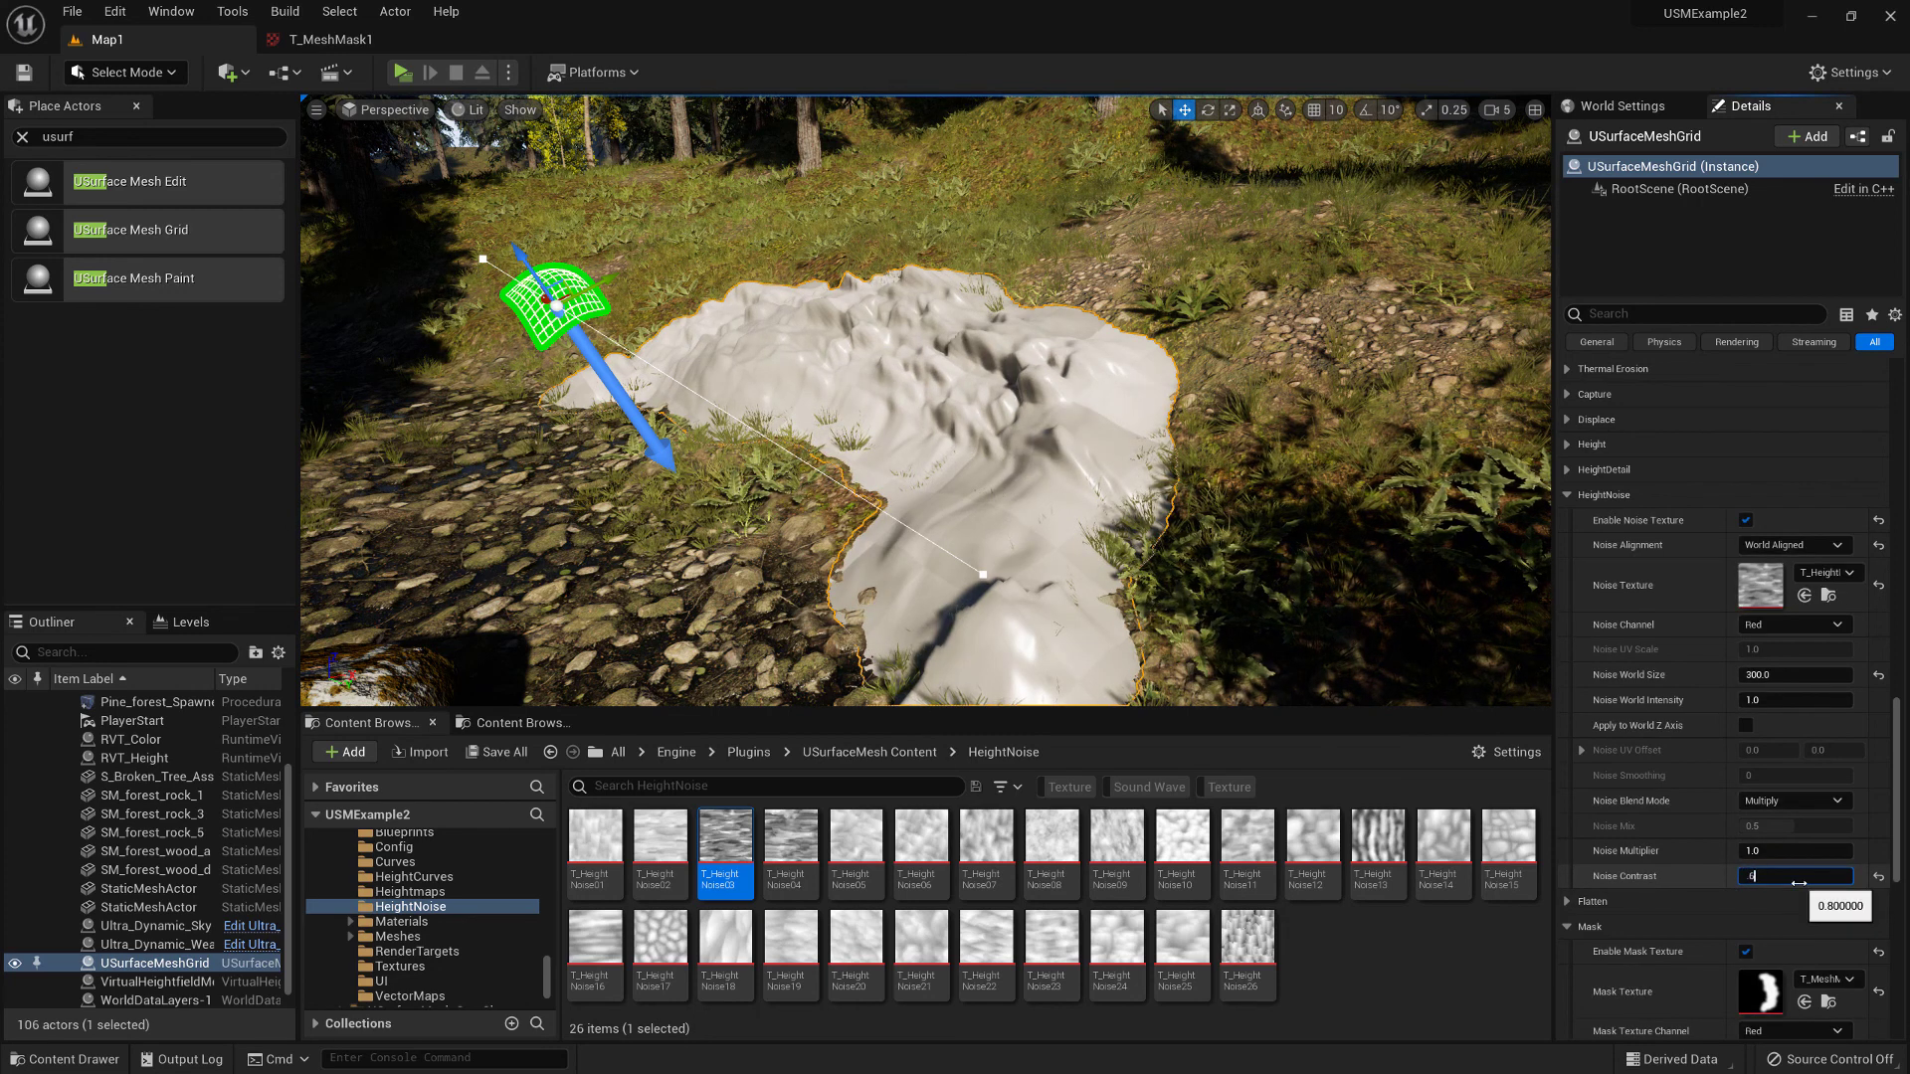
type(".6")
key("Return")
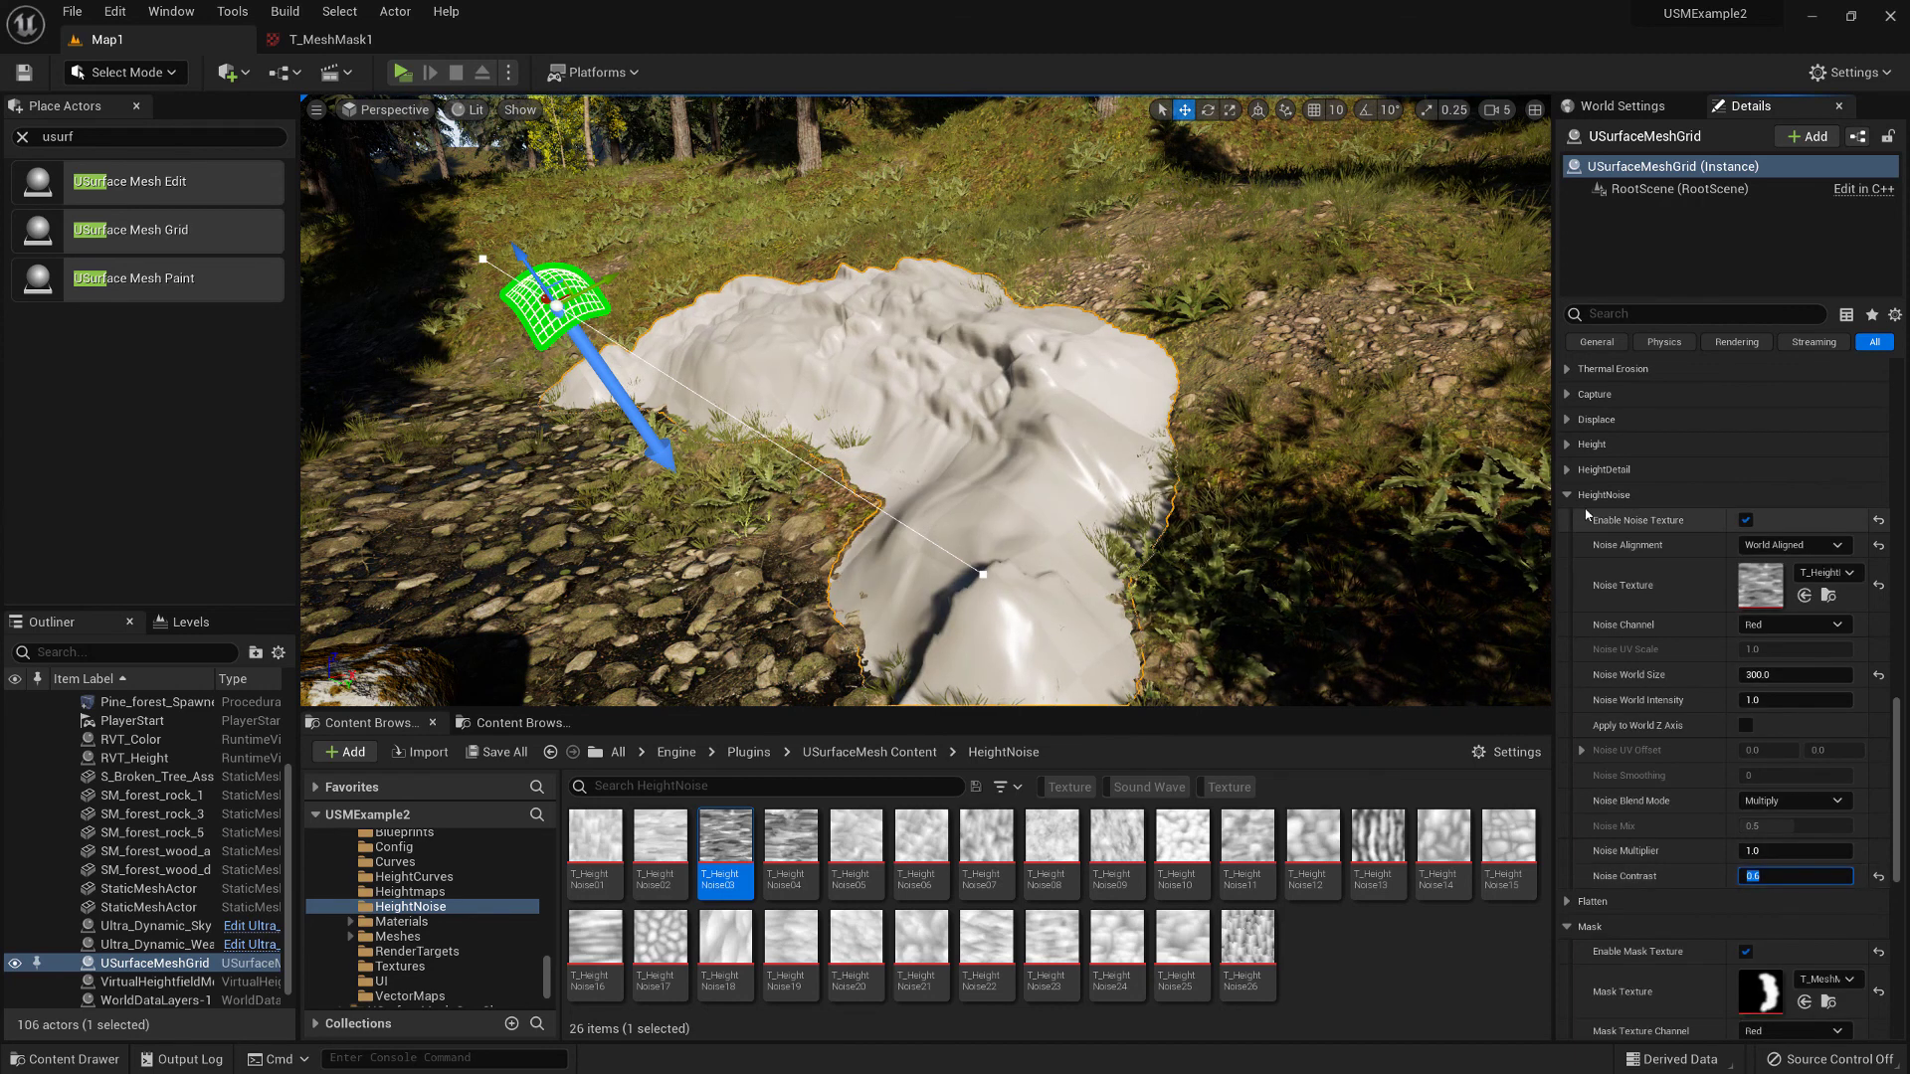
Enable the HeightDetail texture with World Aligned alignment and assign T_HeightNoise13 as the Detail Texture
left_click(1569, 471)
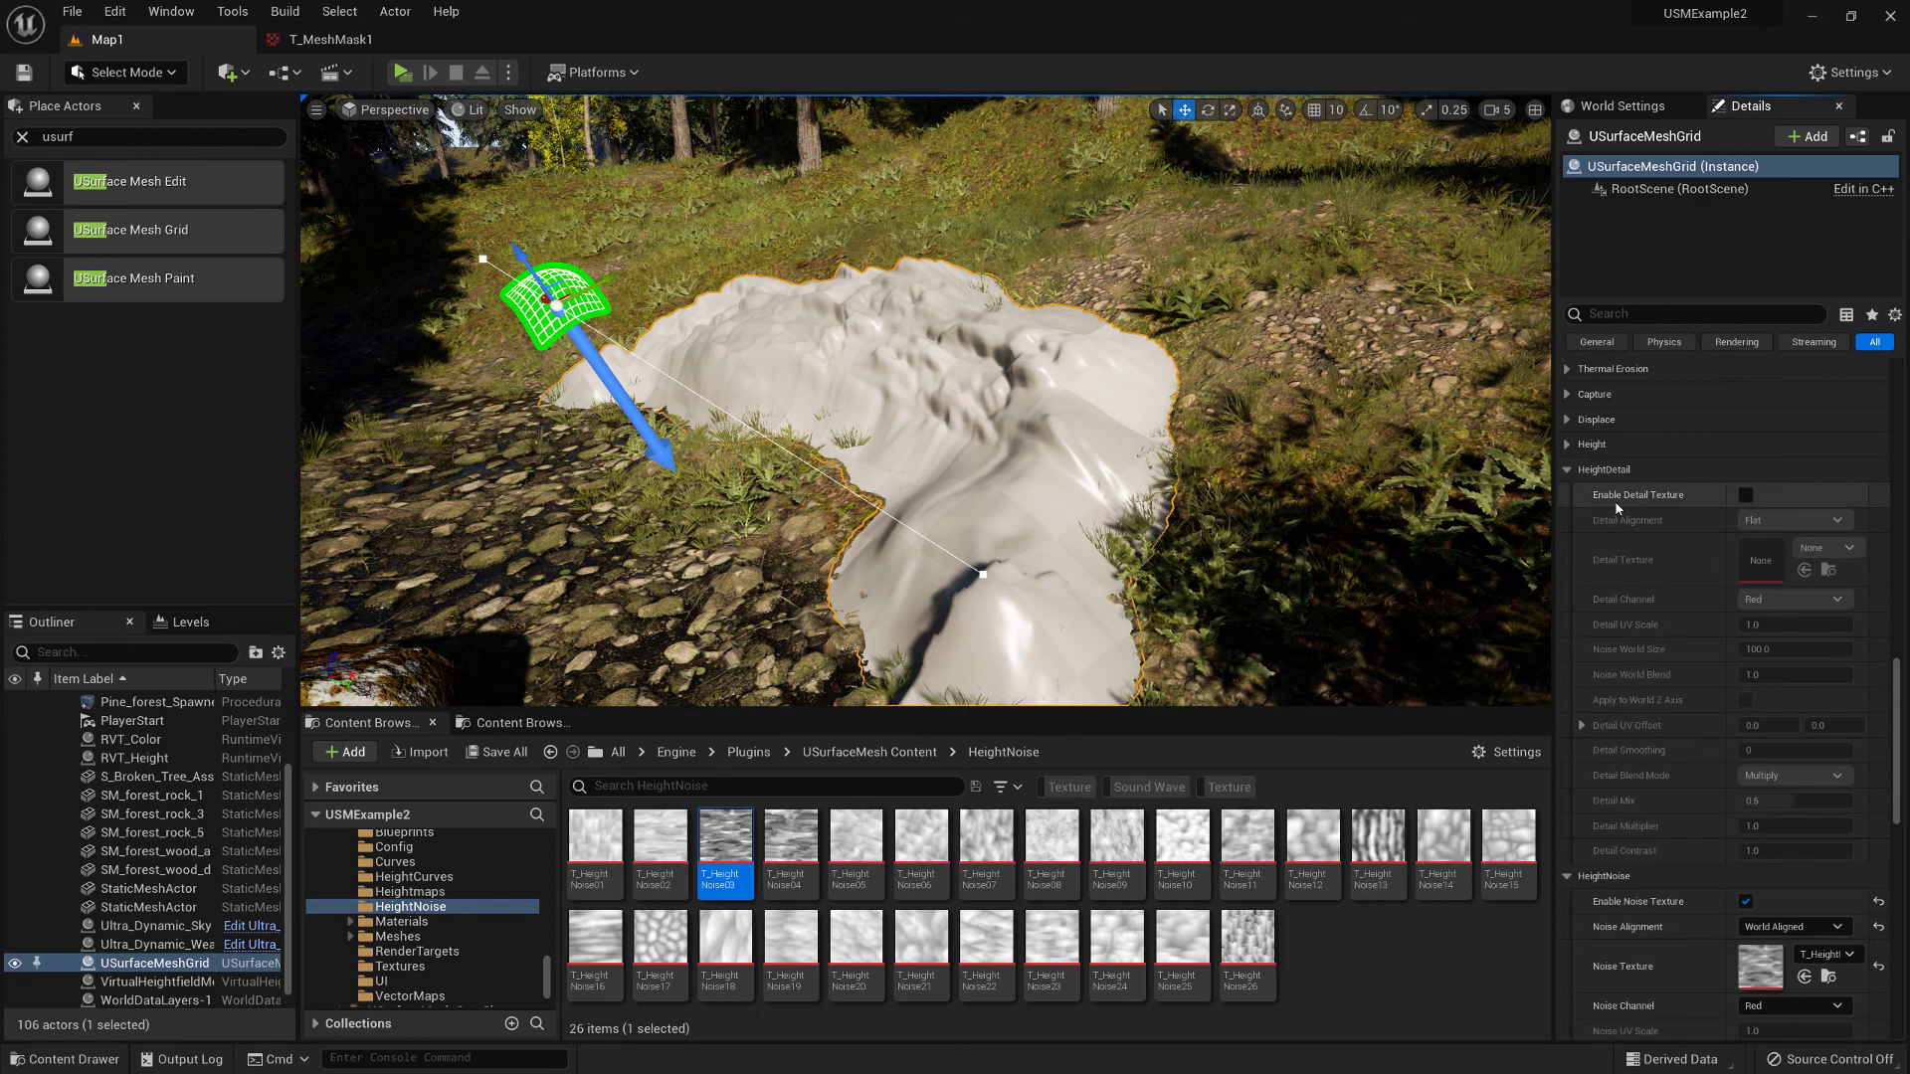
left_click(1746, 495)
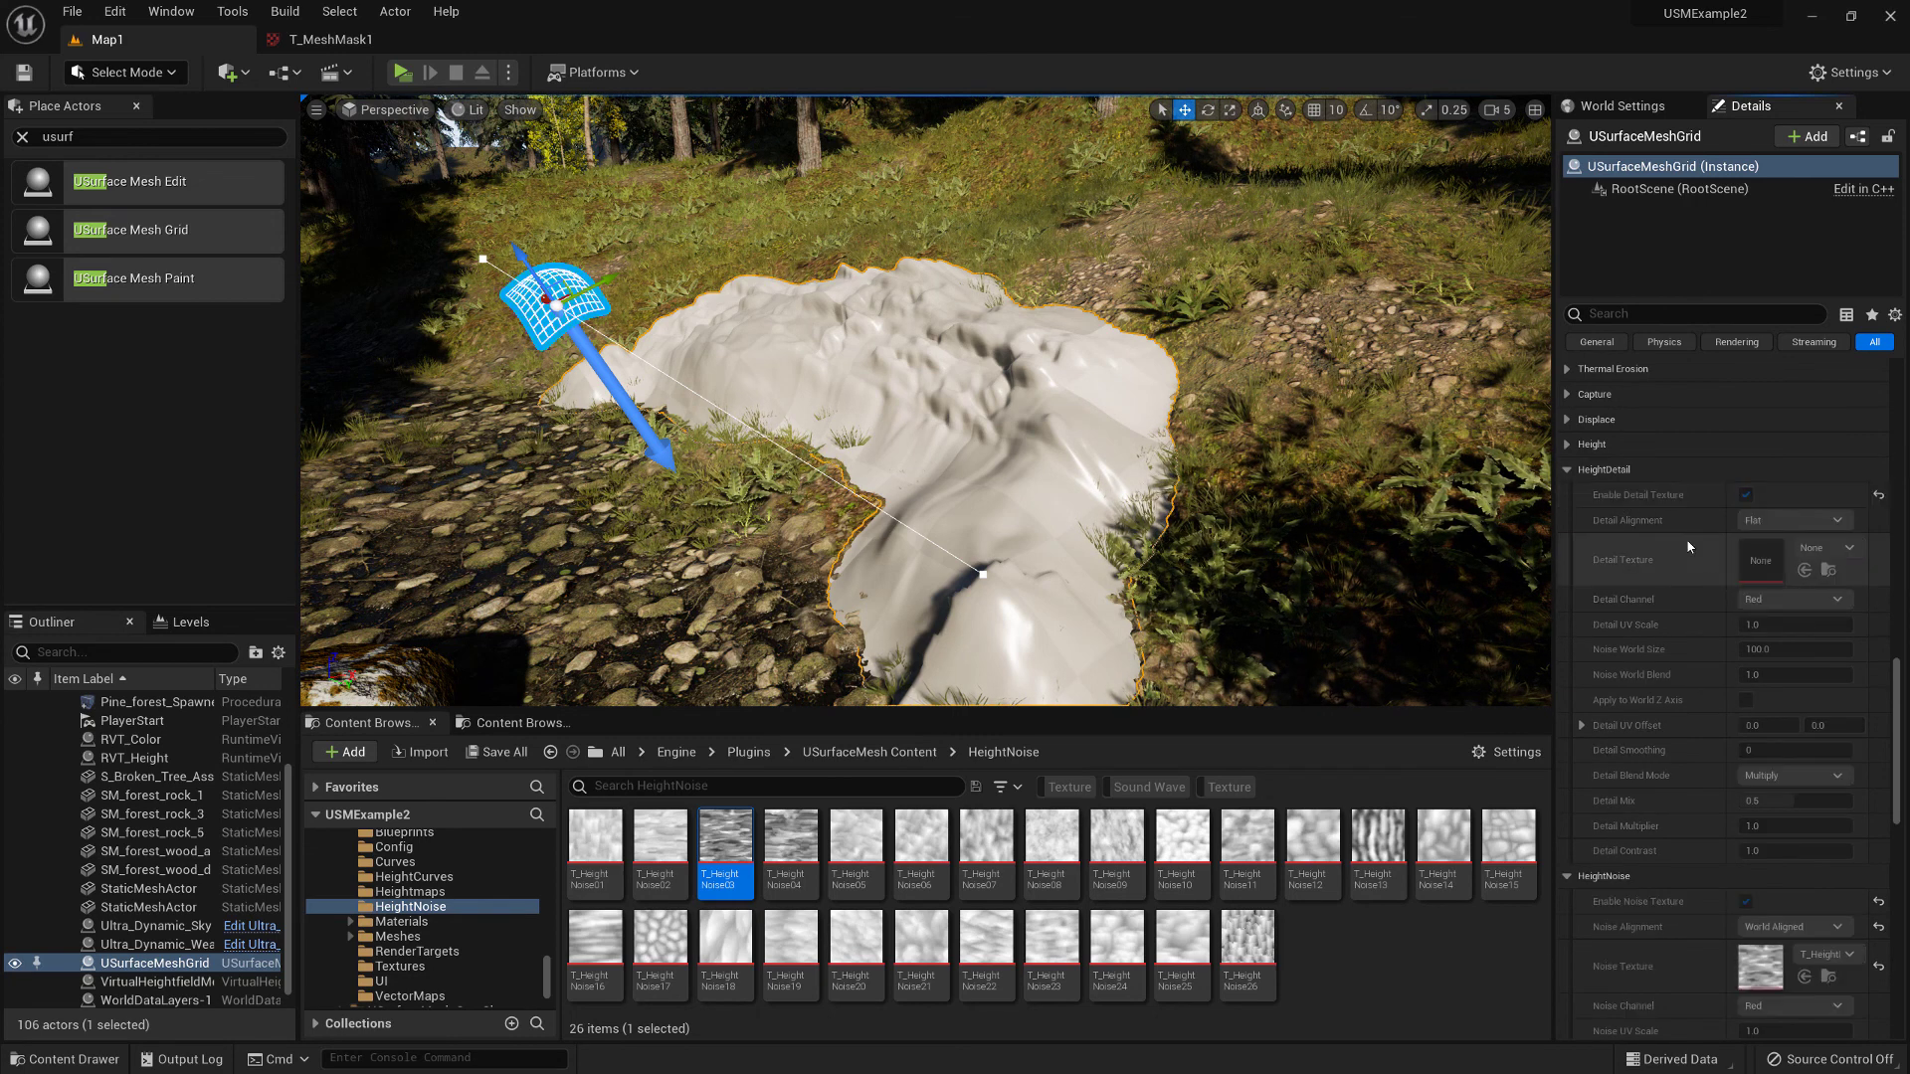
left_click(1791, 520)
left_click(1770, 554)
left_click(1377, 845)
left_click(1828, 569)
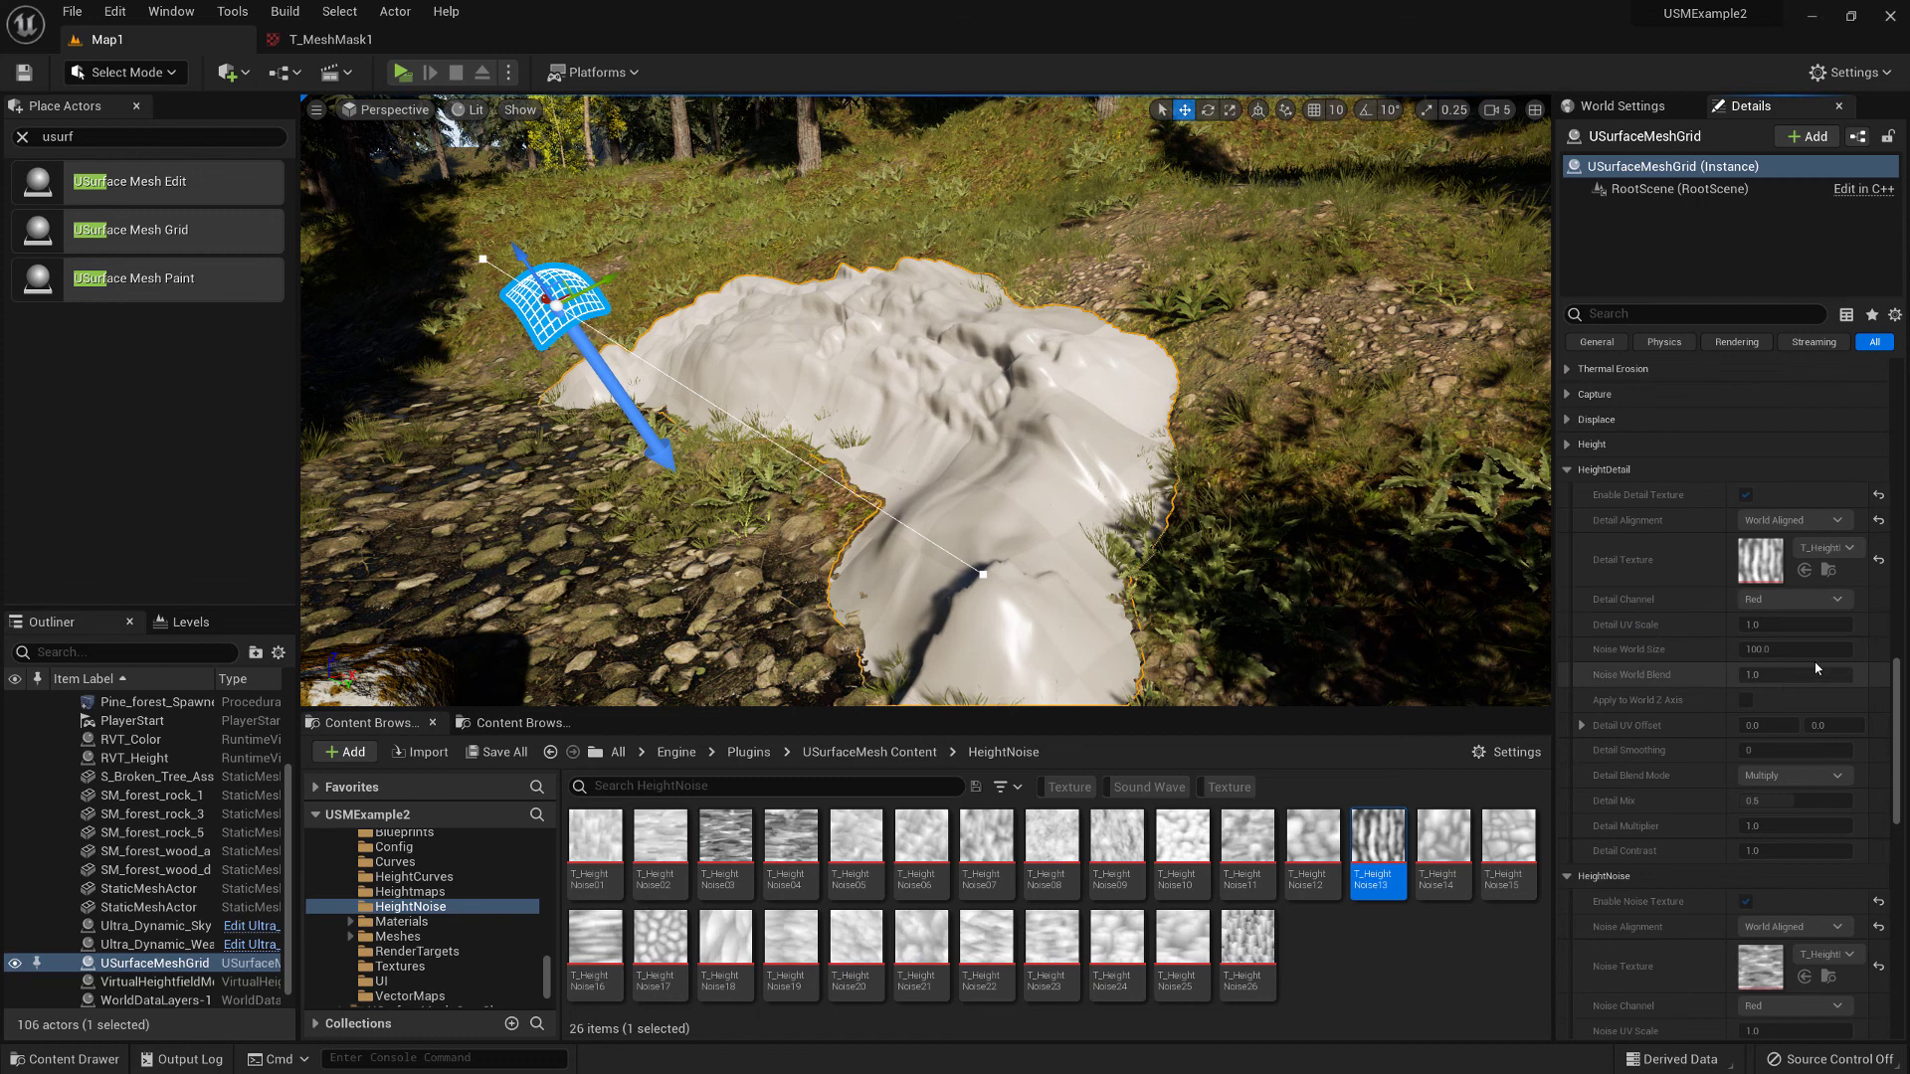
Set the HeightDetail Noise World Size to 500 and the Detail Contrast to 0.8
left_click(1787, 651)
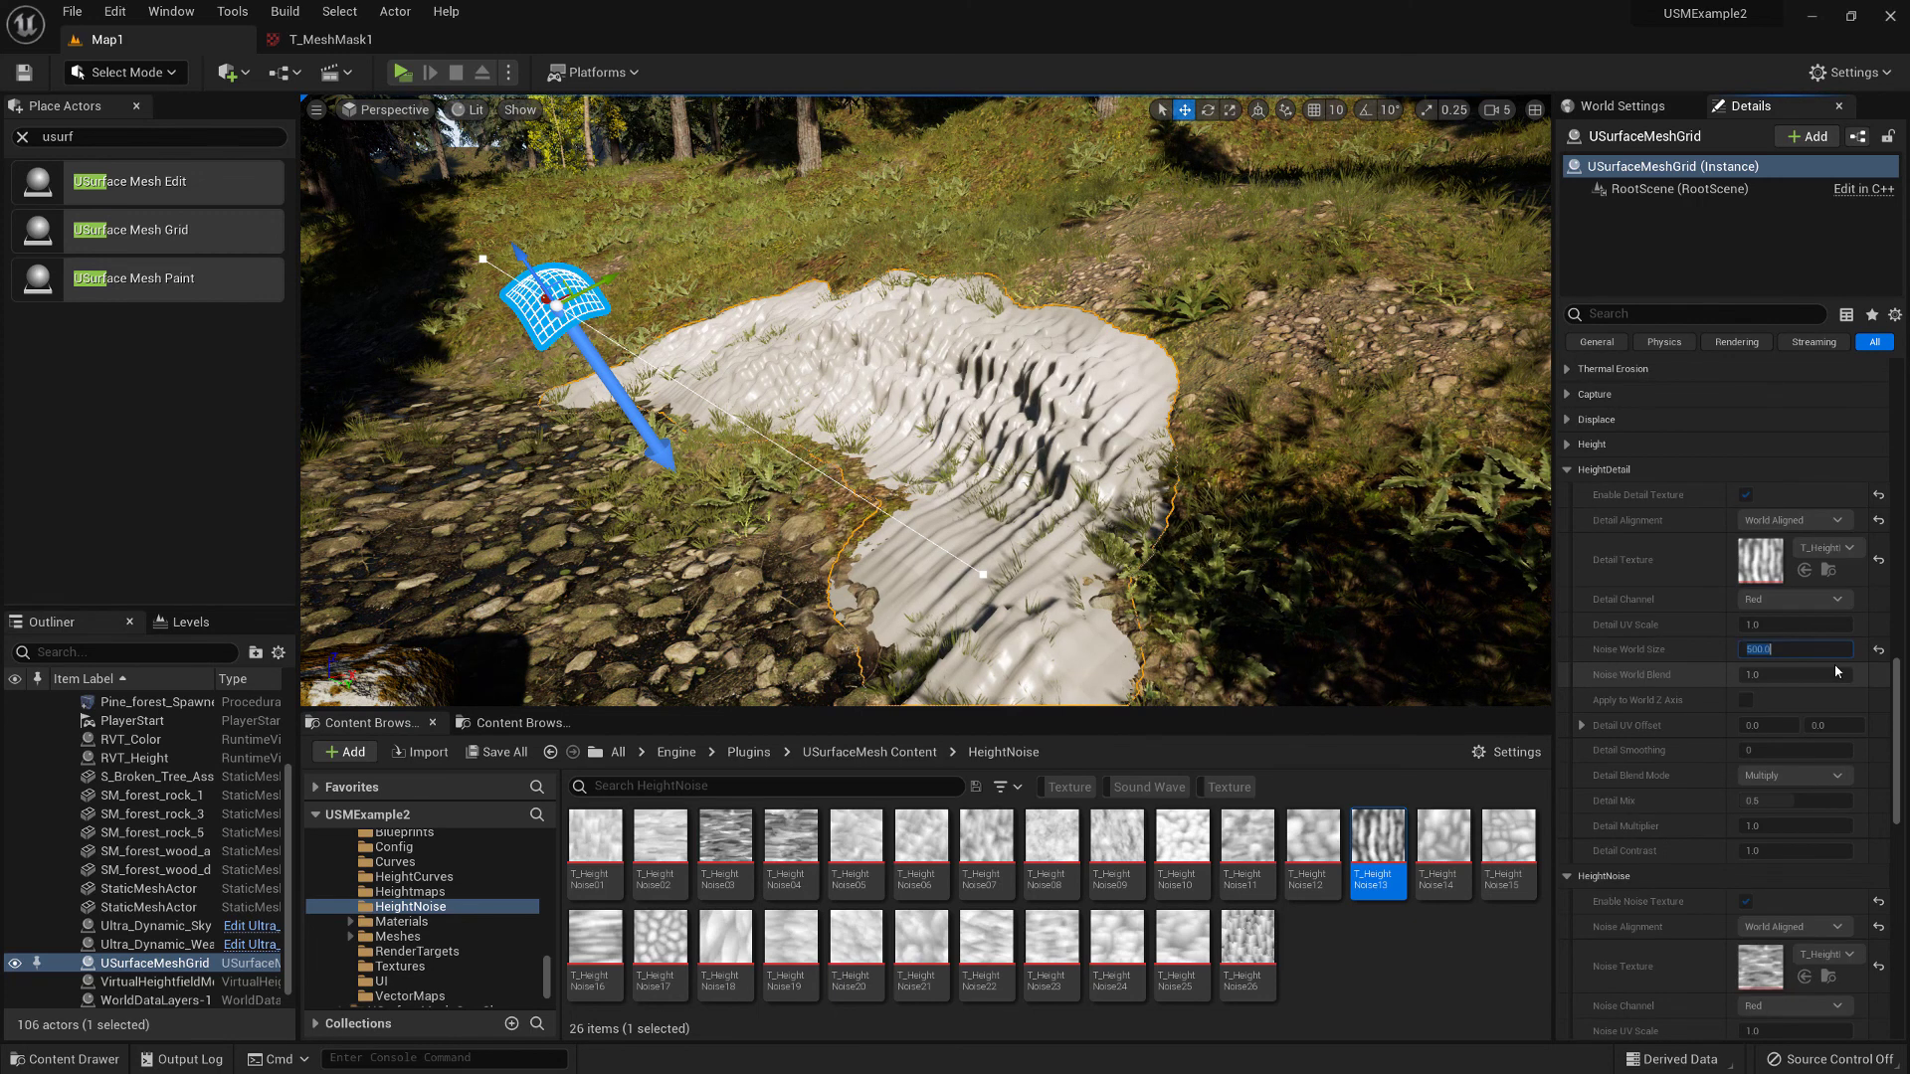
right_click_drag(1052, 317, 1064, 353)
scroll(1714, 665, "down", 4)
scroll(1702, 759, "down", 2)
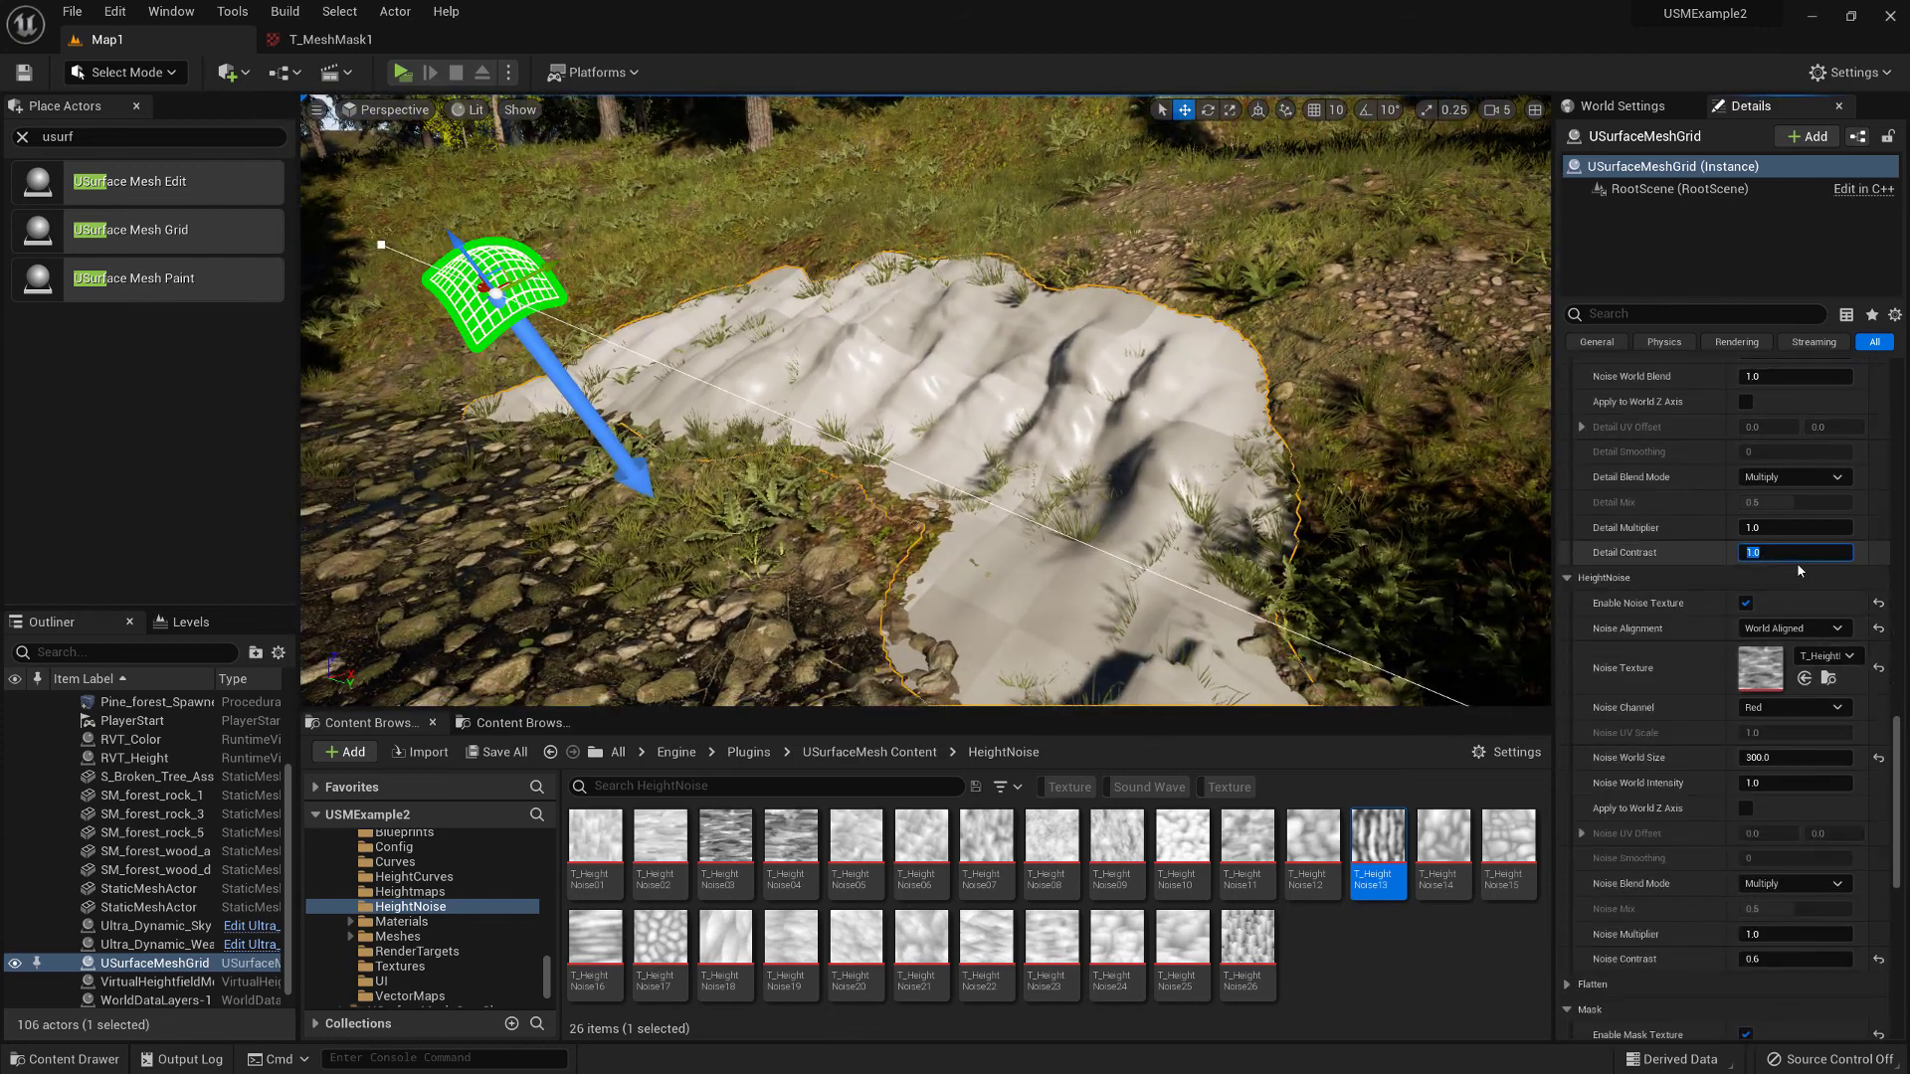
key("Return")
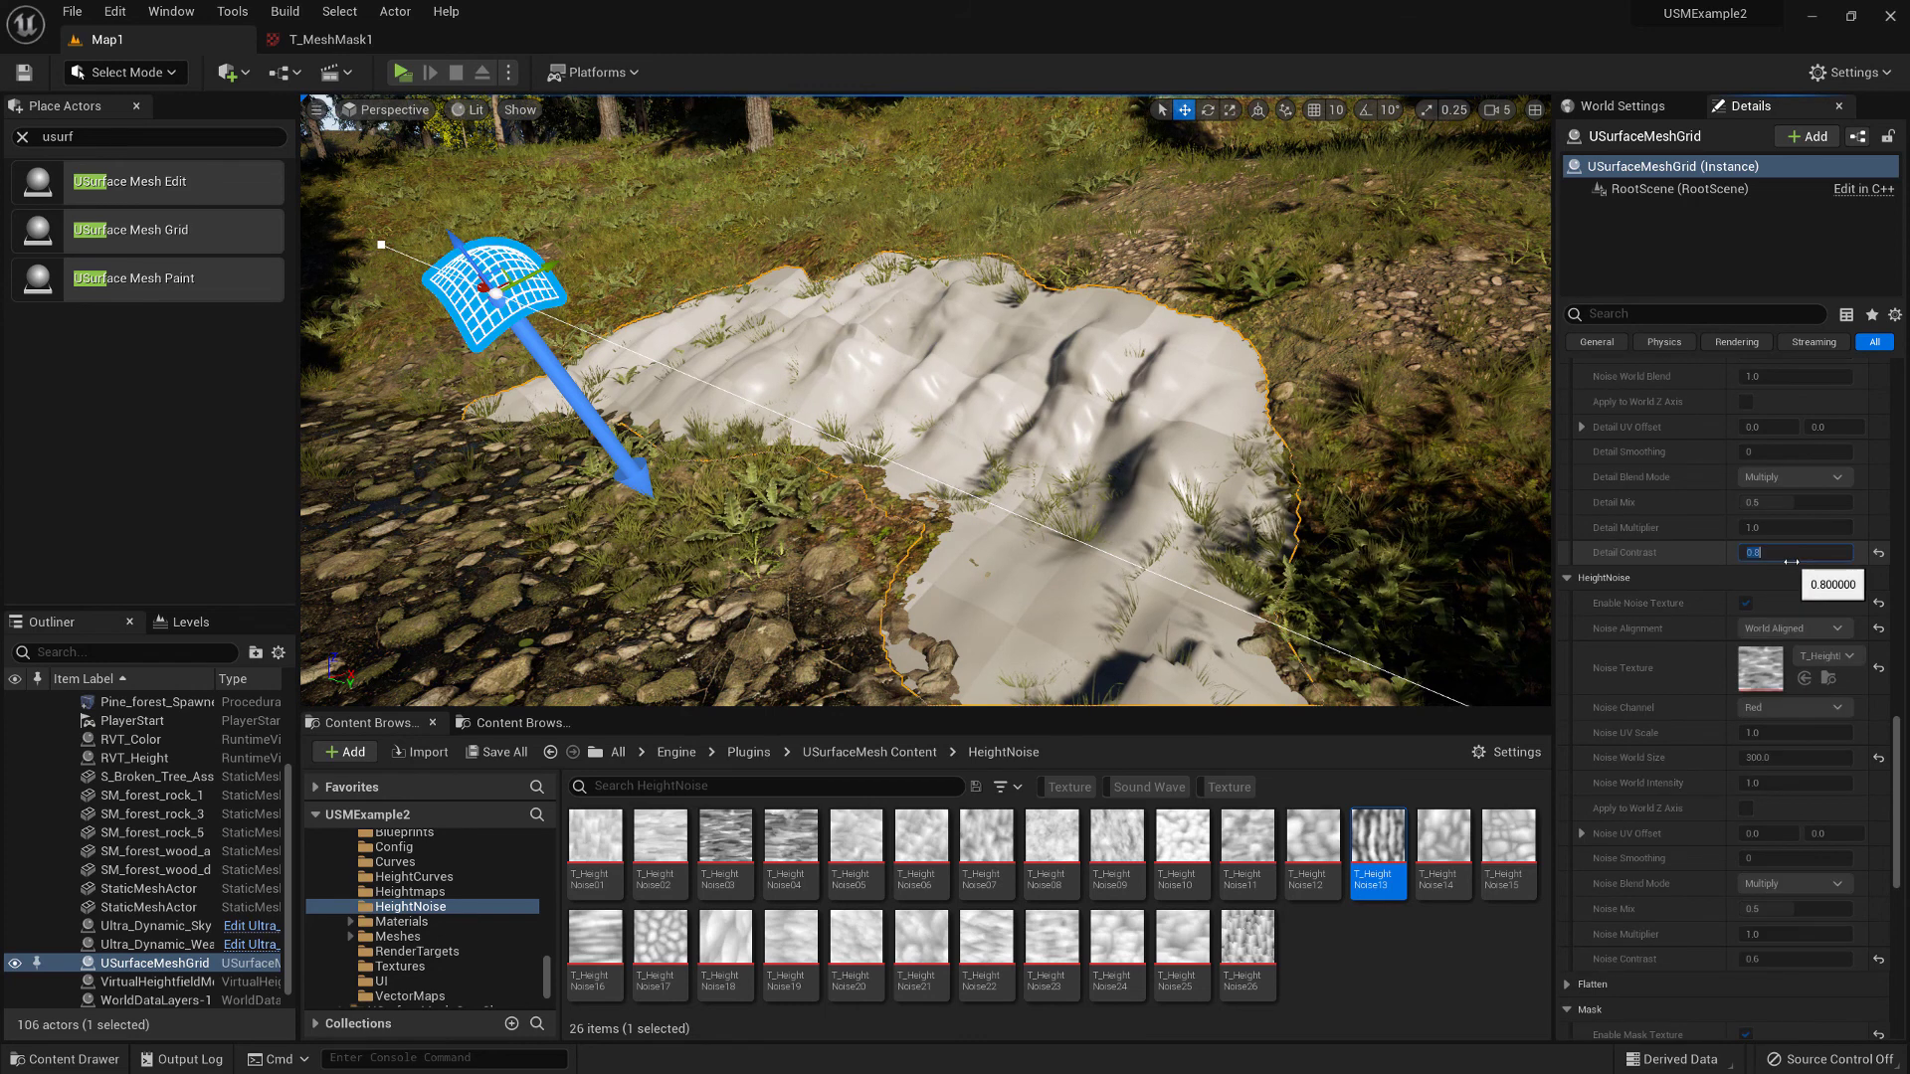
Try Noise Contrast values of 0.7 and 0.8 in the HeightNoise settings
scroll(1791, 562, "down", 3)
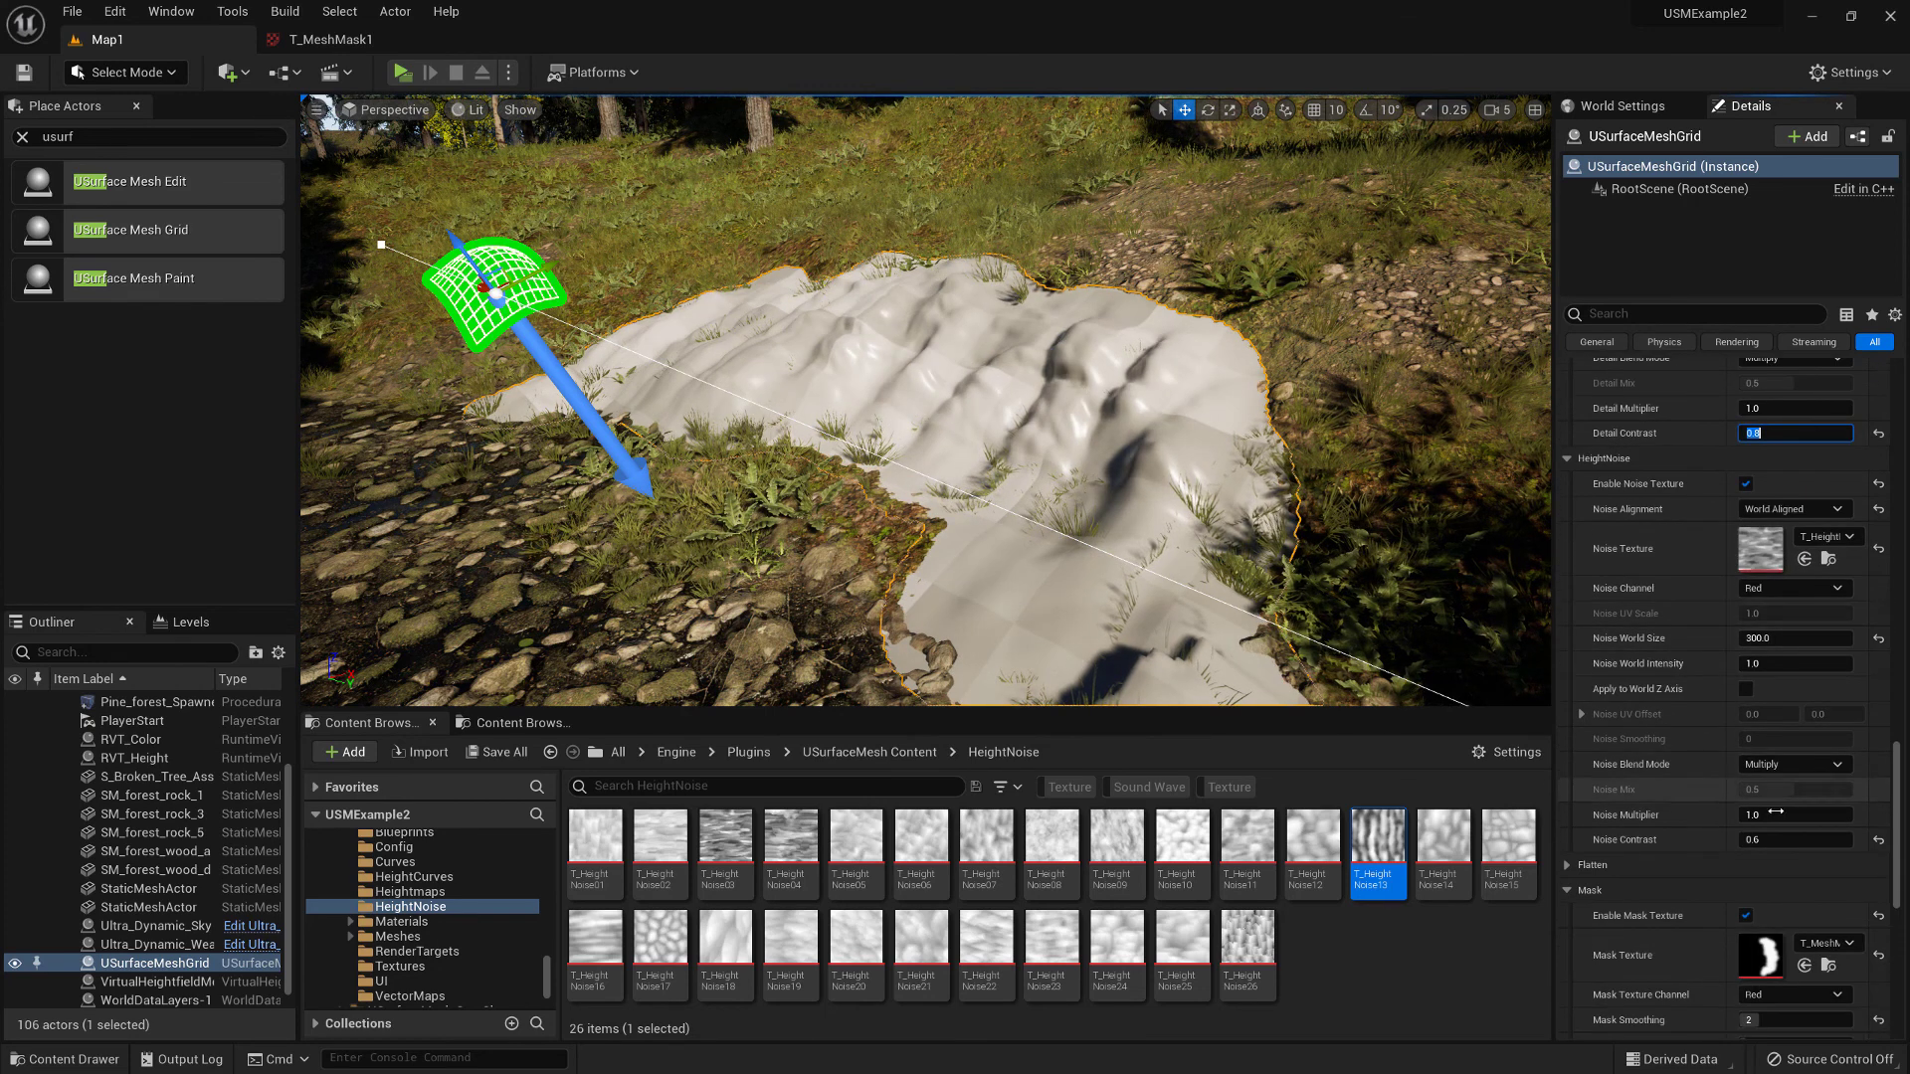
left_click(1791, 840)
type(".7")
key("Return")
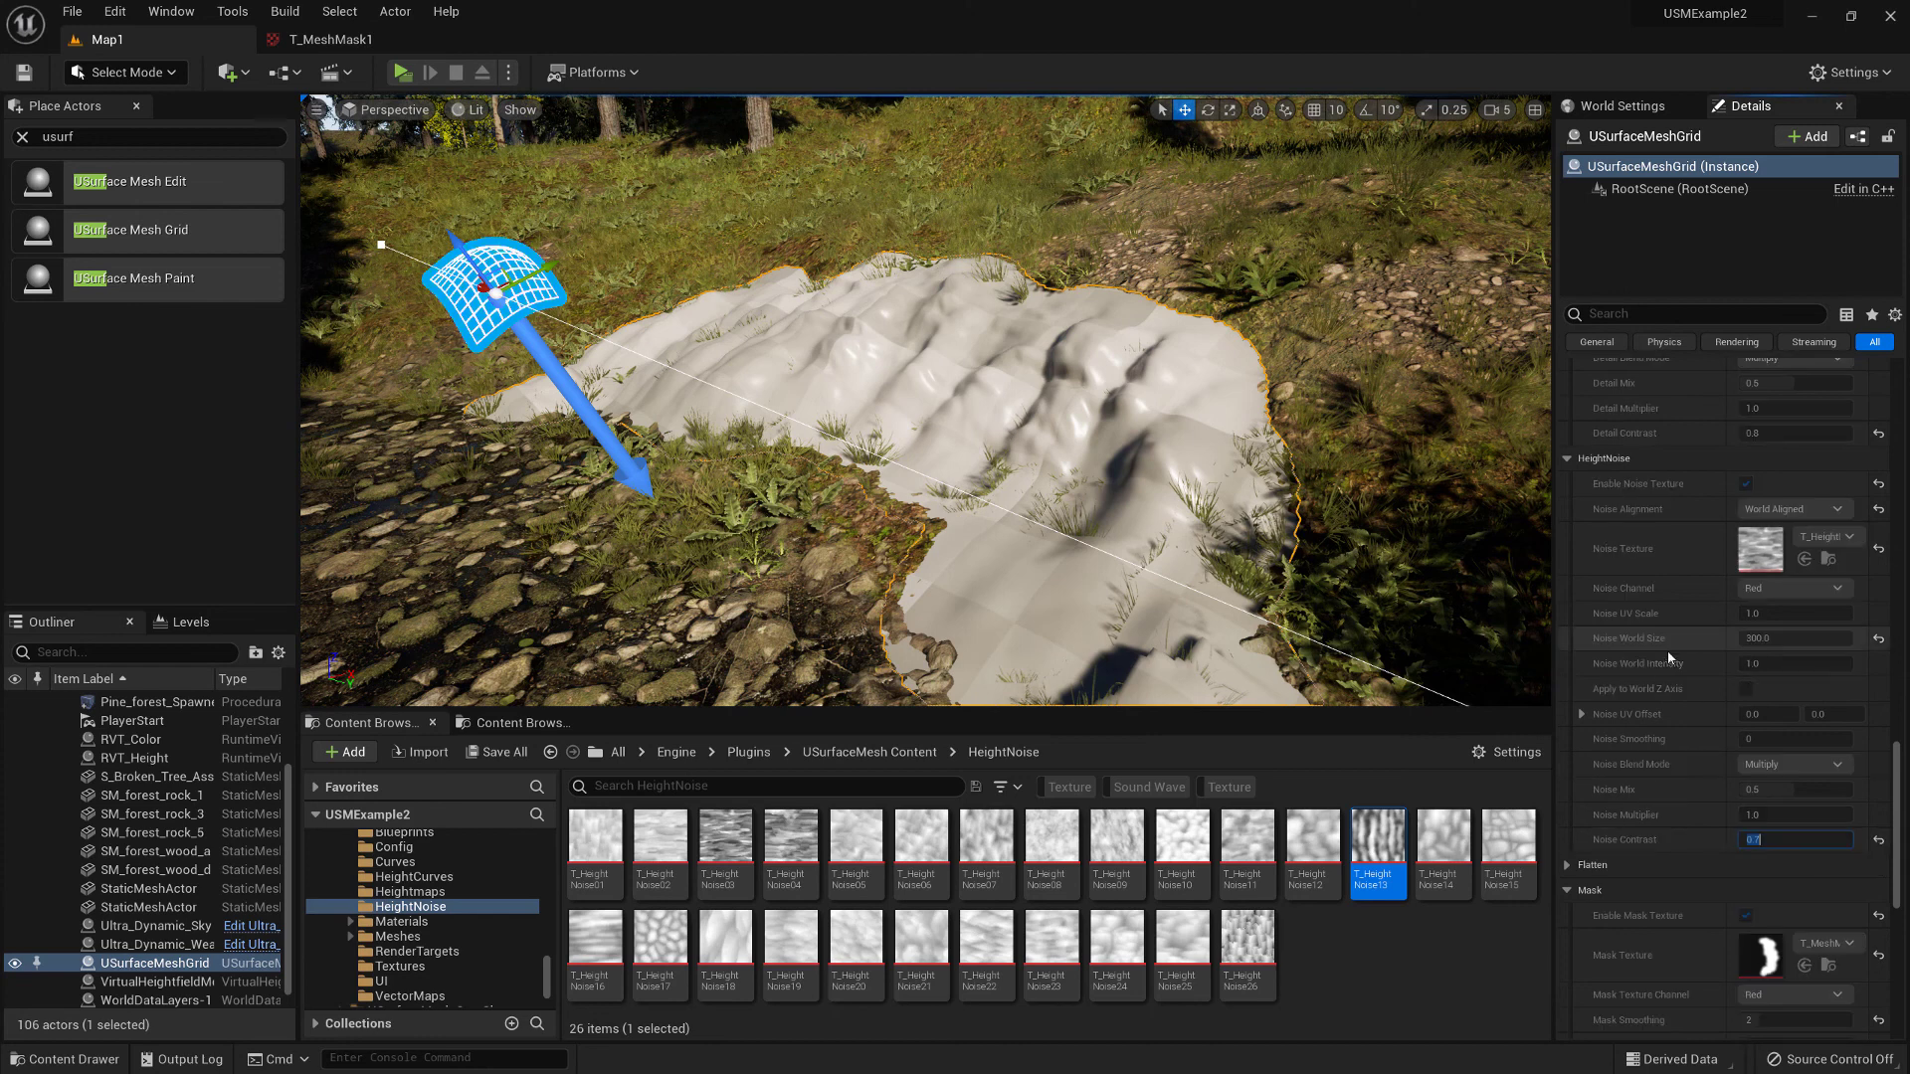
key("BackSpace")
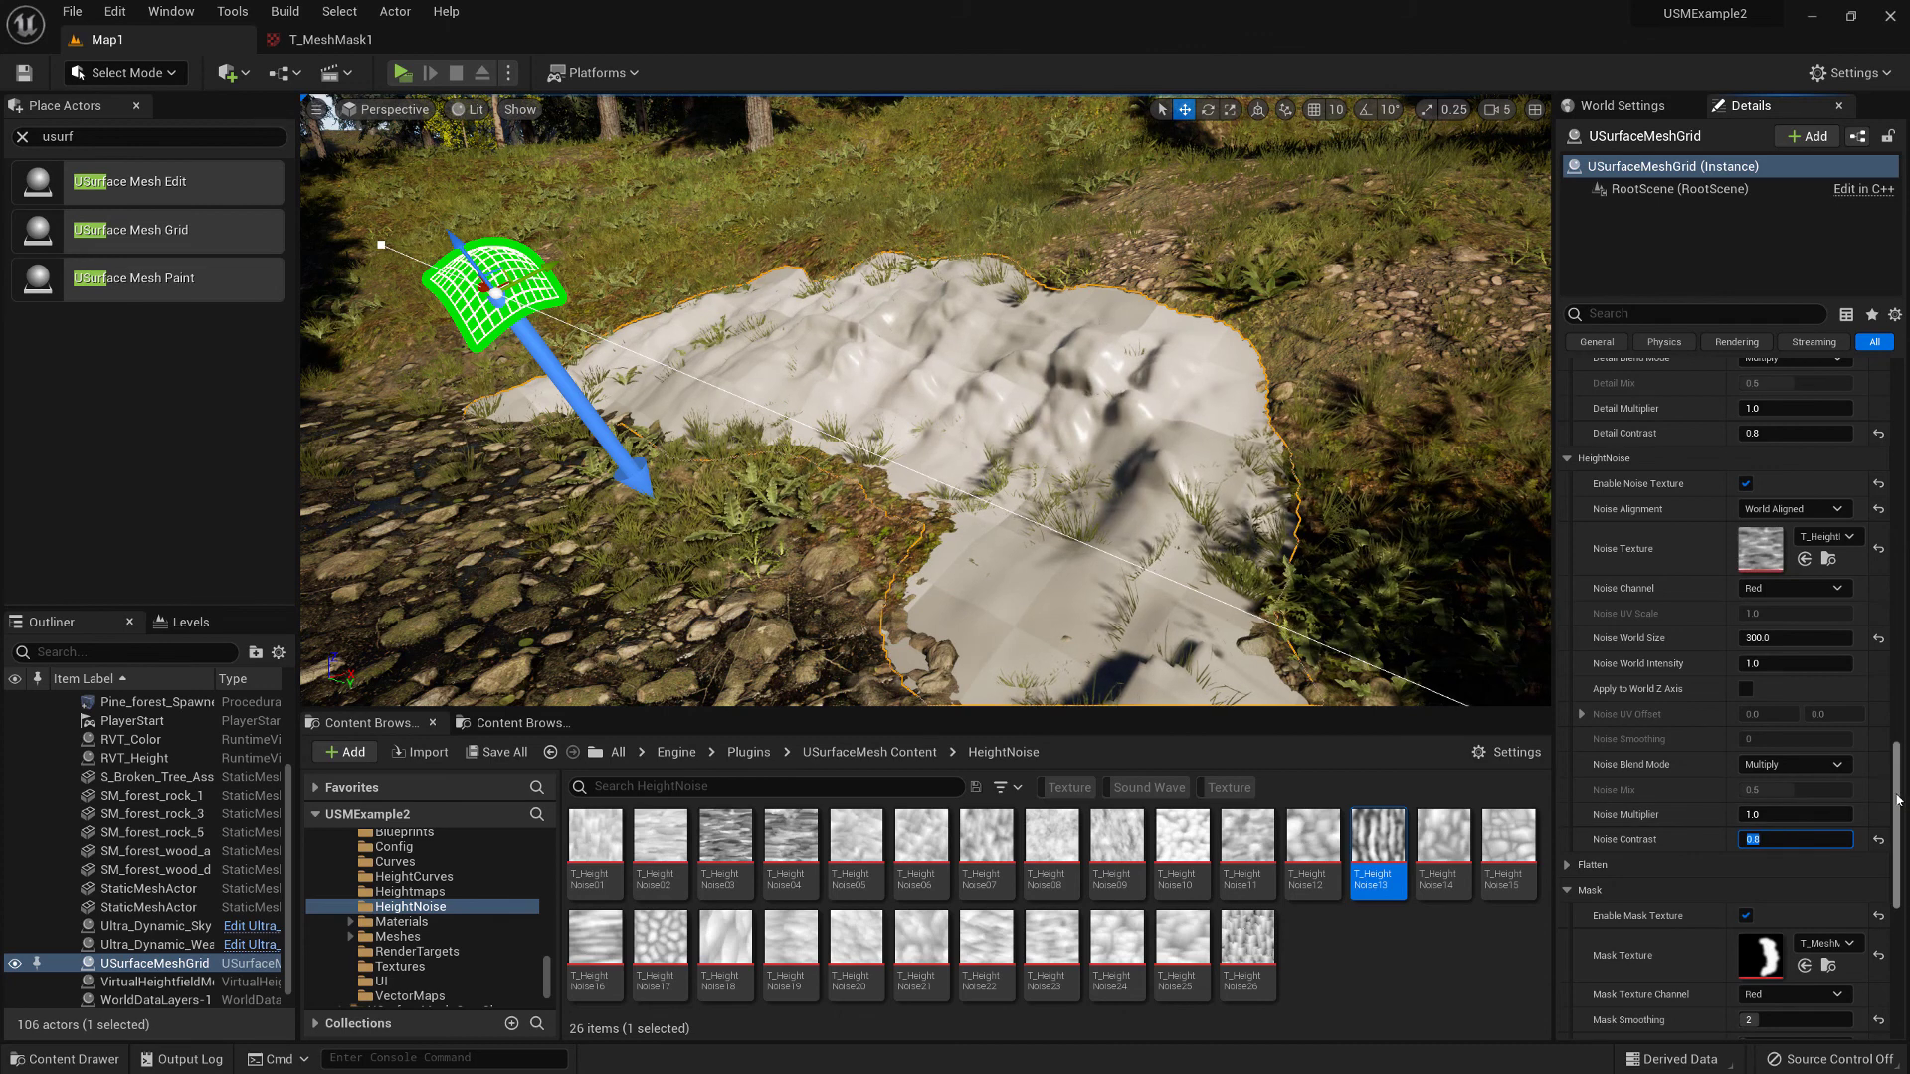
Set the grid's Max Height to 200 and inspect the raised mesh from another angle
left_click_drag(1897, 800, 1900, 487)
scroll(1766, 607, "up", 2)
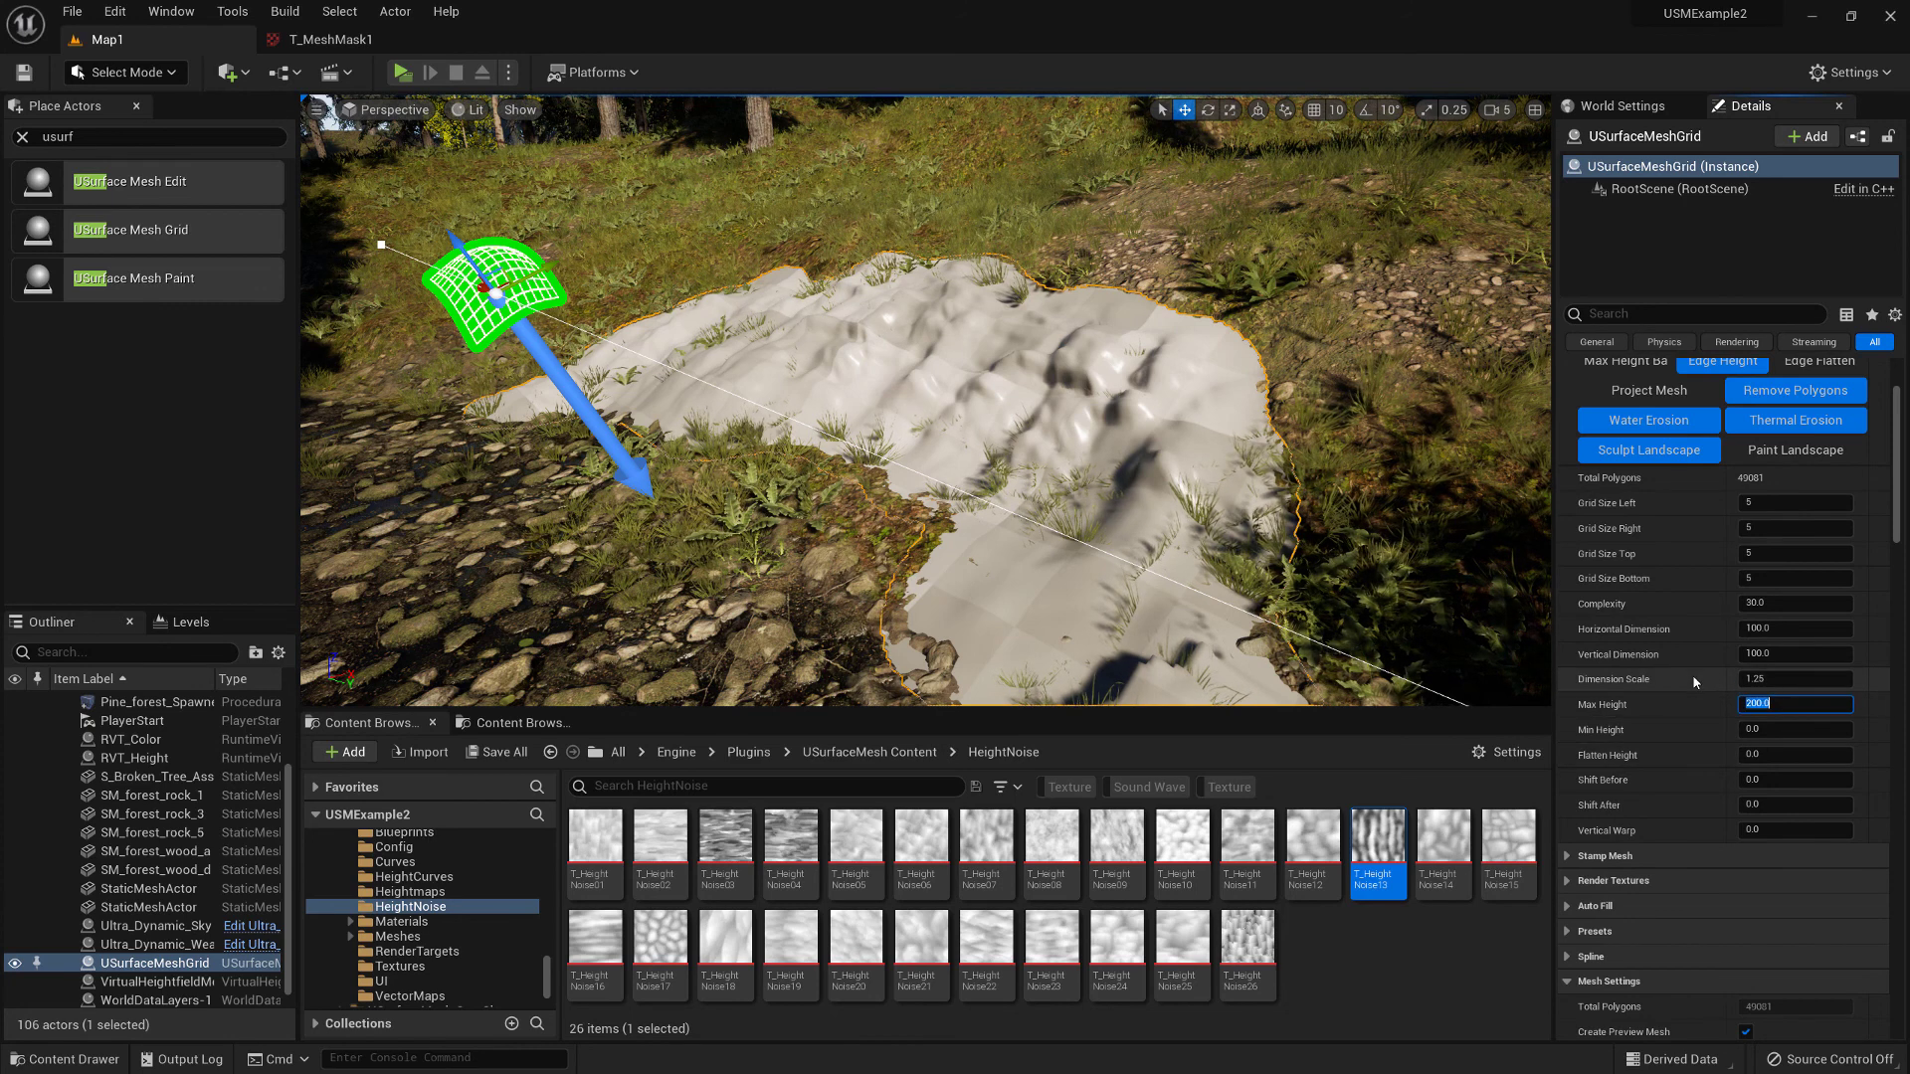
right_click_drag(1256, 505, 1064, 505)
right_click_drag(776, 398, 717, 398)
Try a HeightNoise Noise Contrast of 0.7, settle on 0.5, and inspect the smoother mesh
left_click_drag(1900, 484, 1903, 821)
left_click(1795, 748)
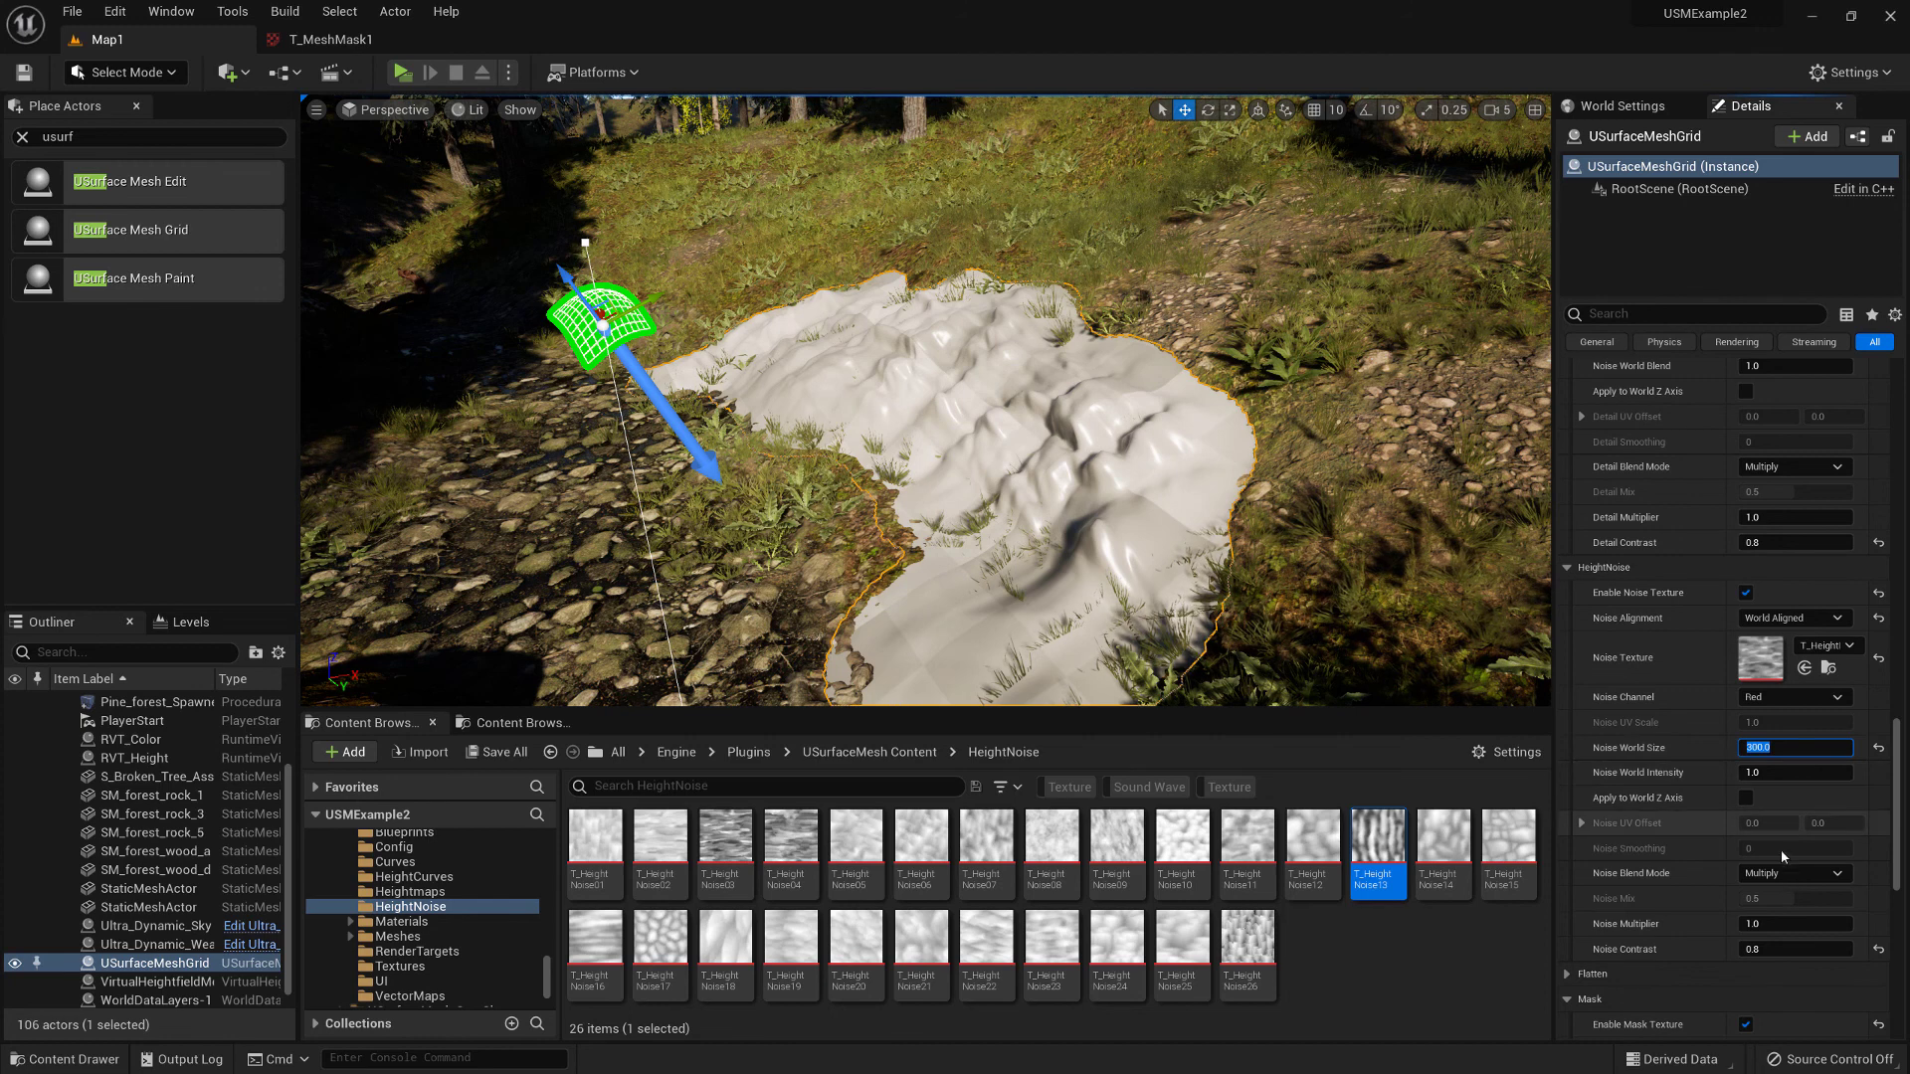
left_click(1795, 946)
type(".0.7")
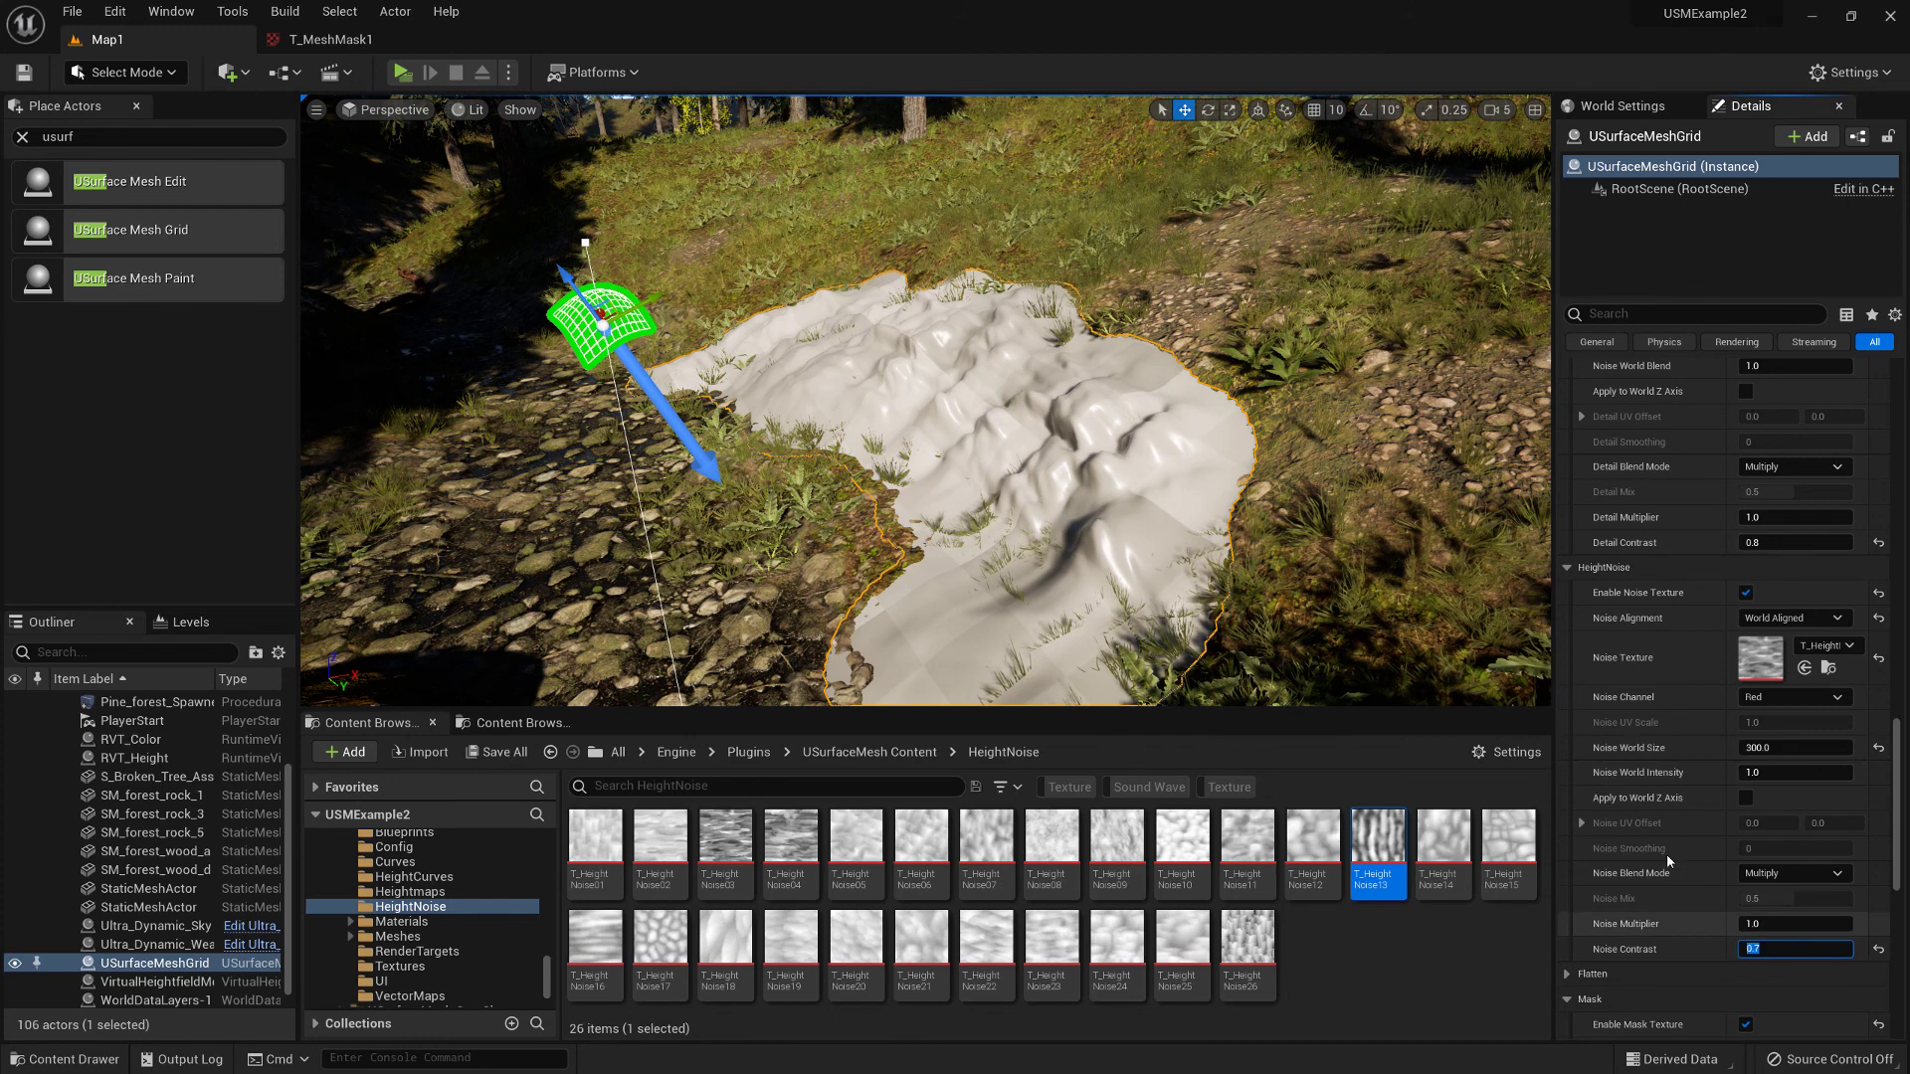
key("Return")
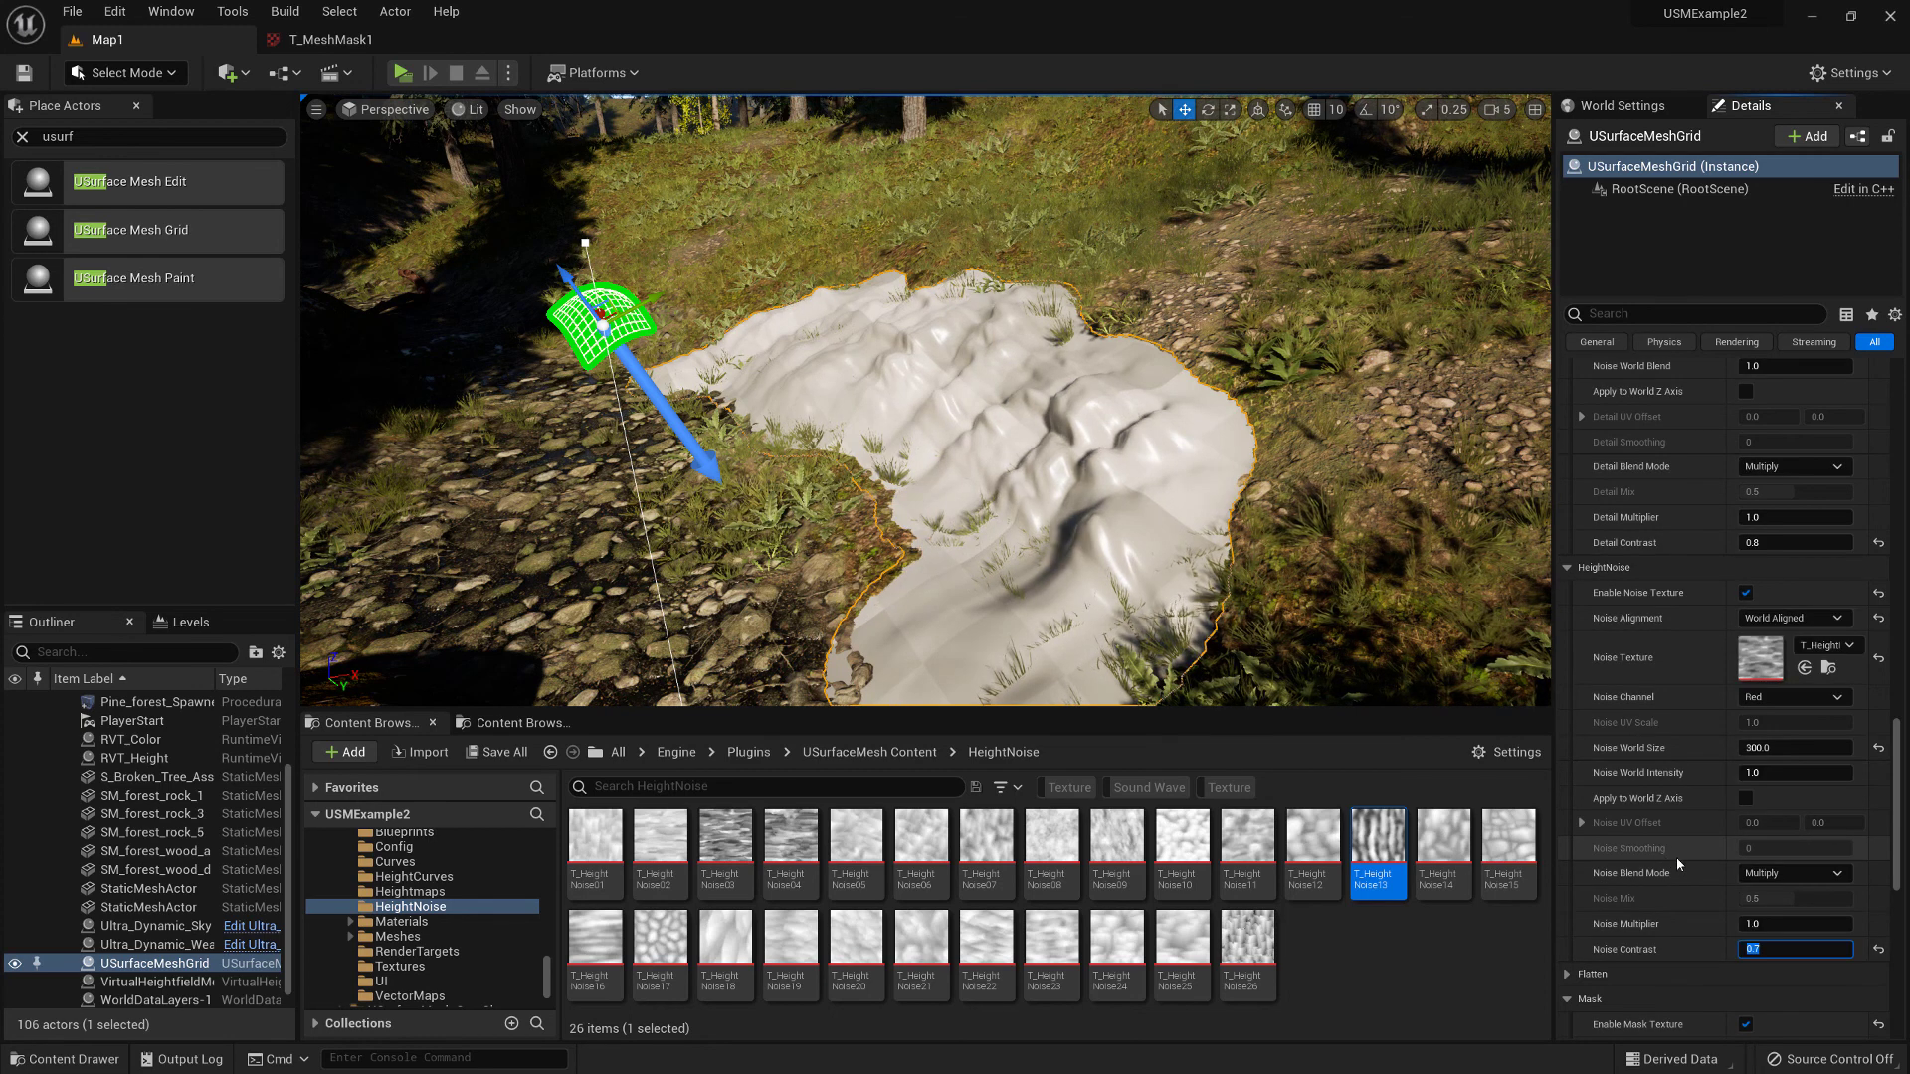
type(".5")
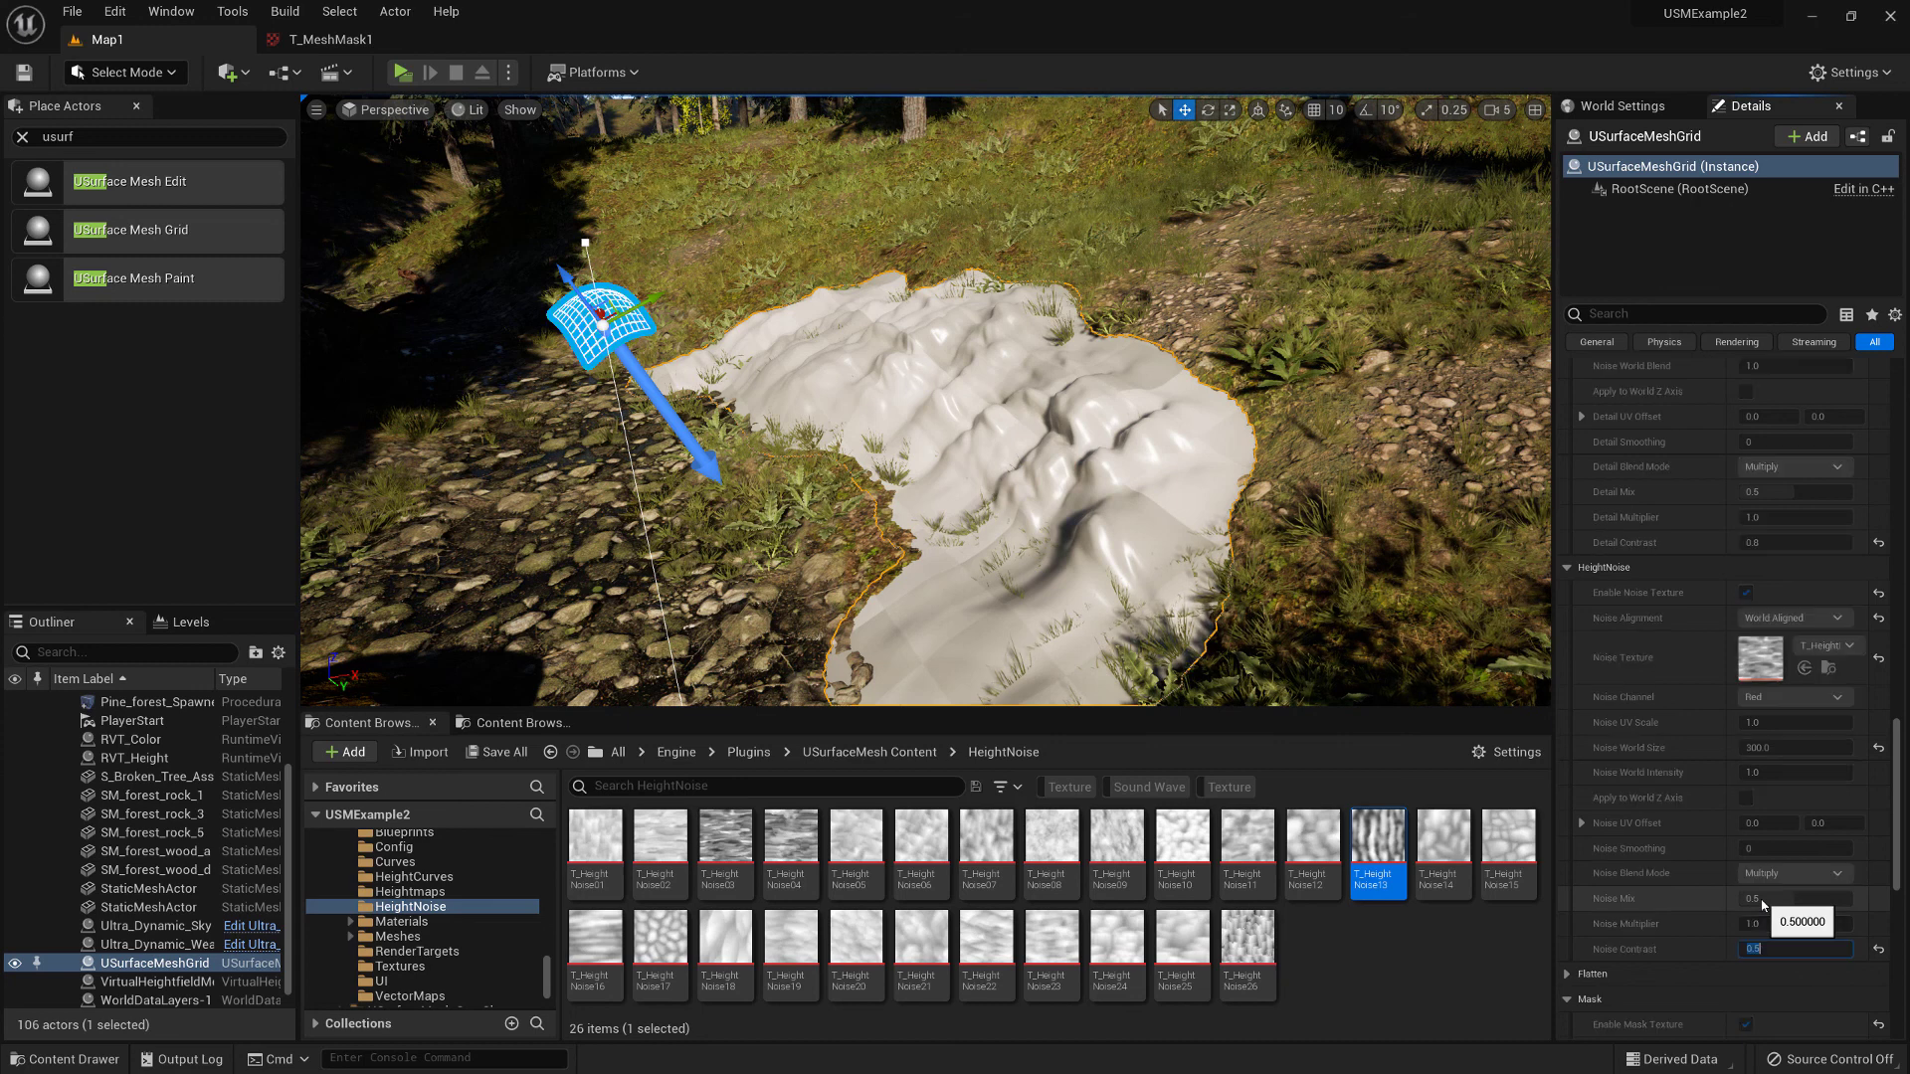
mouse_move(1100, 380)
right_mouse_down()
mouse_move(1203, 393)
mouse_move(1099, 386)
right_mouse_up()
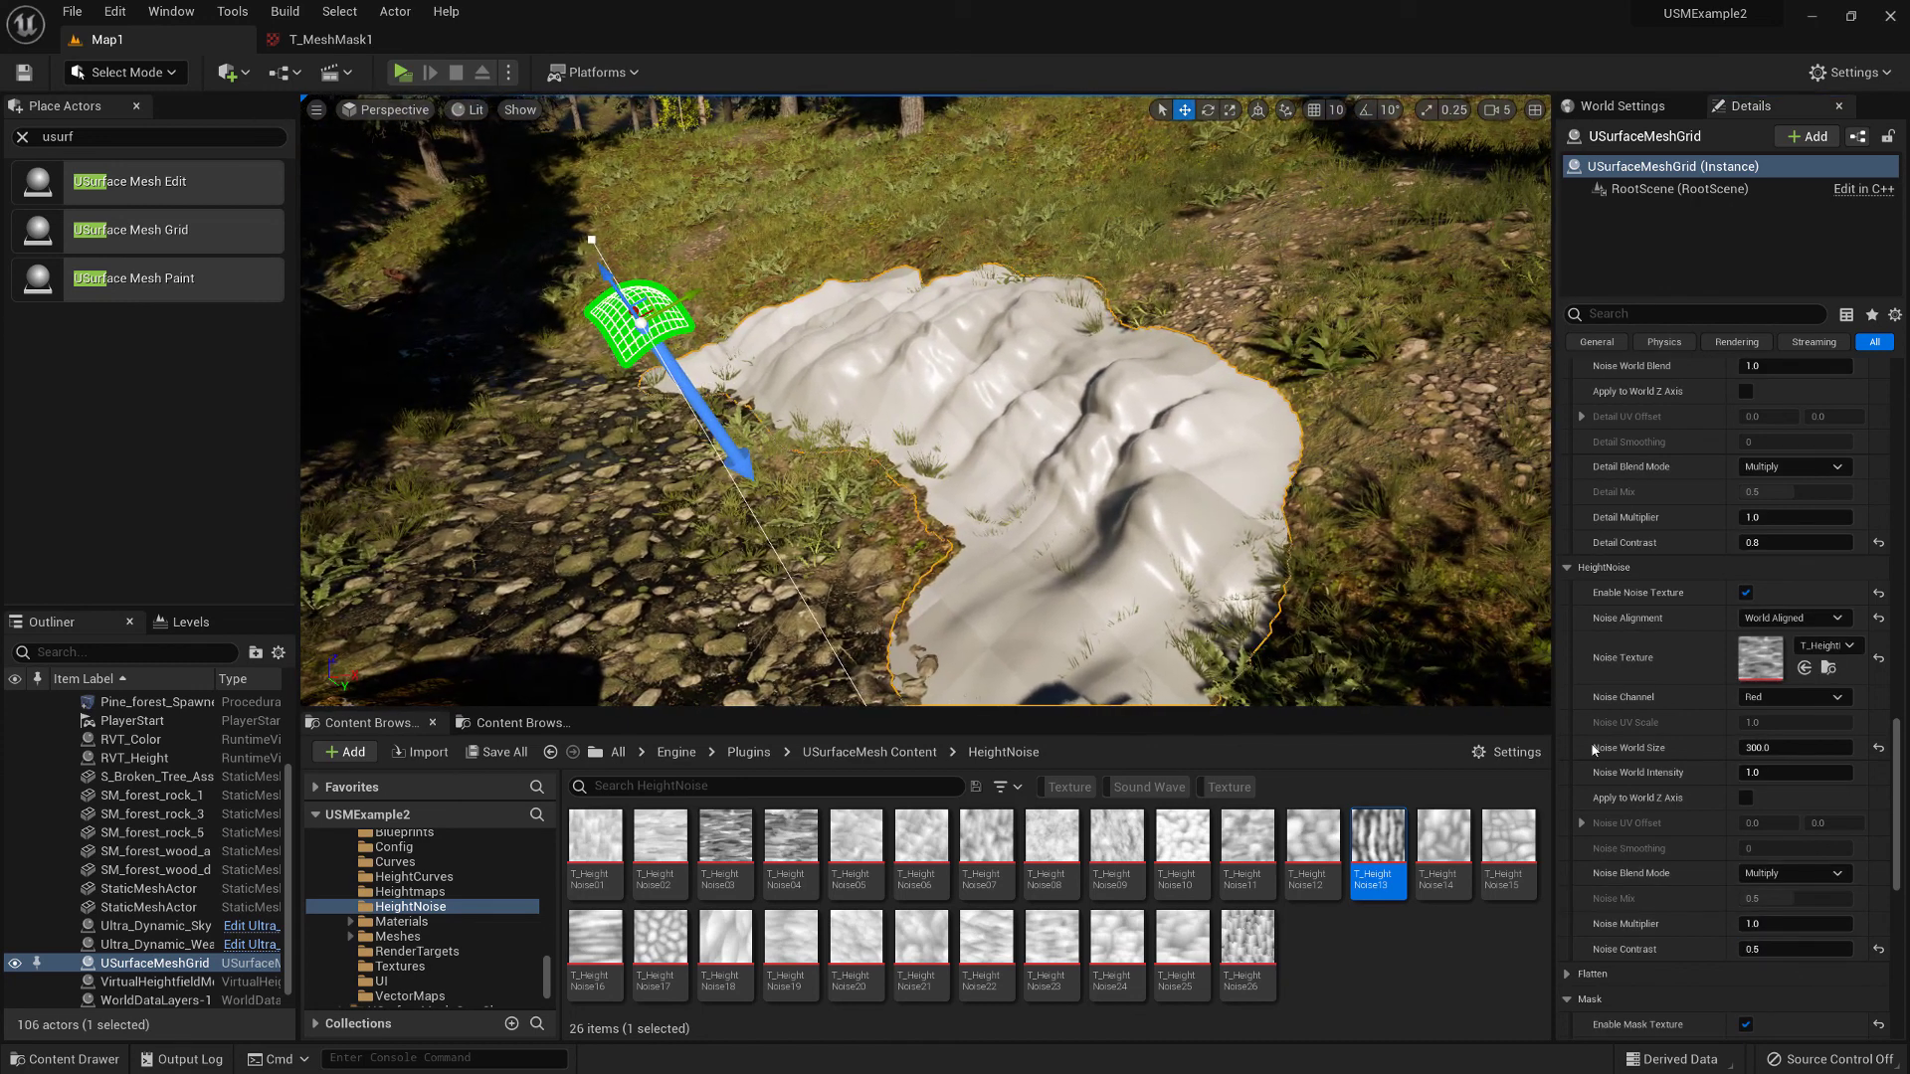
right_click_drag(1104, 532, 1104, 532)
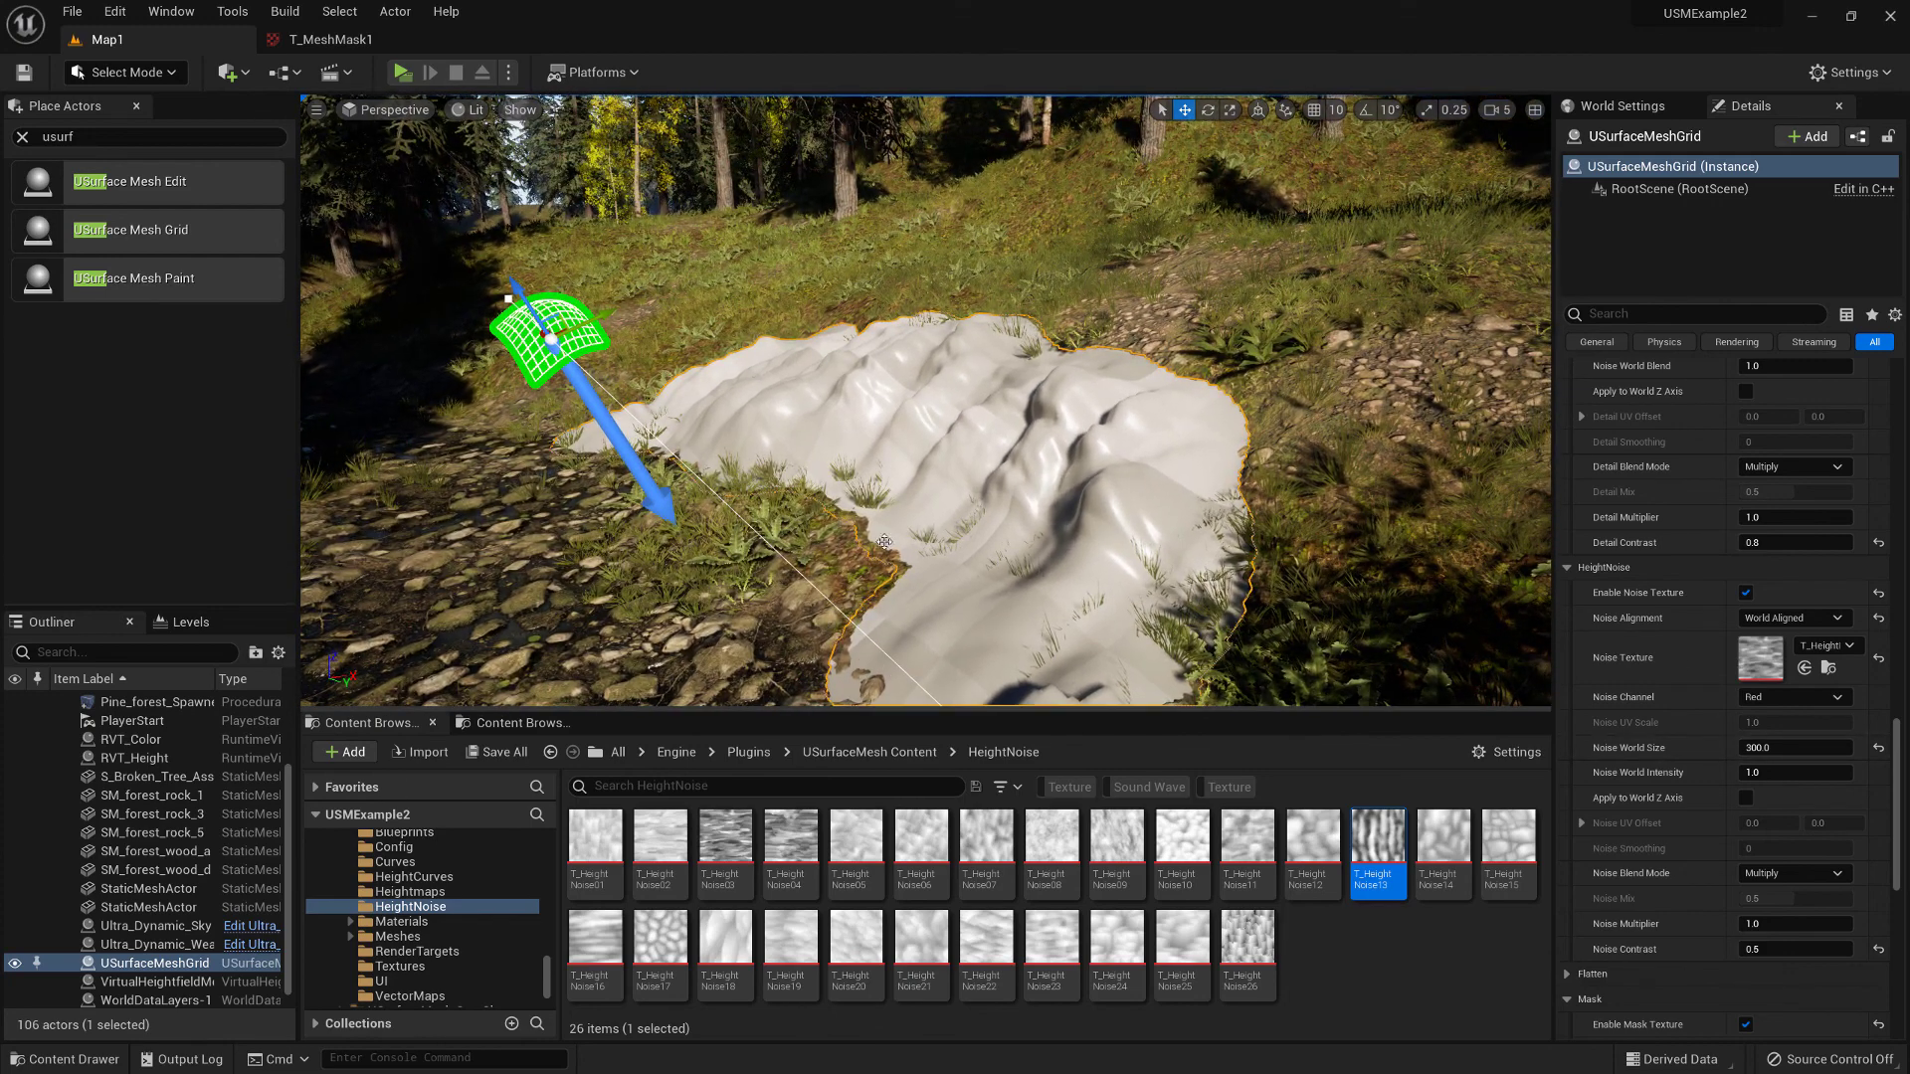
Select the existing mud mound static mesh in the level and locate its Element 0 material in the content browser
right_click_drag(911, 482, 912, 482)
right_click_drag(1024, 534, 1025, 534)
left_click(1025, 534)
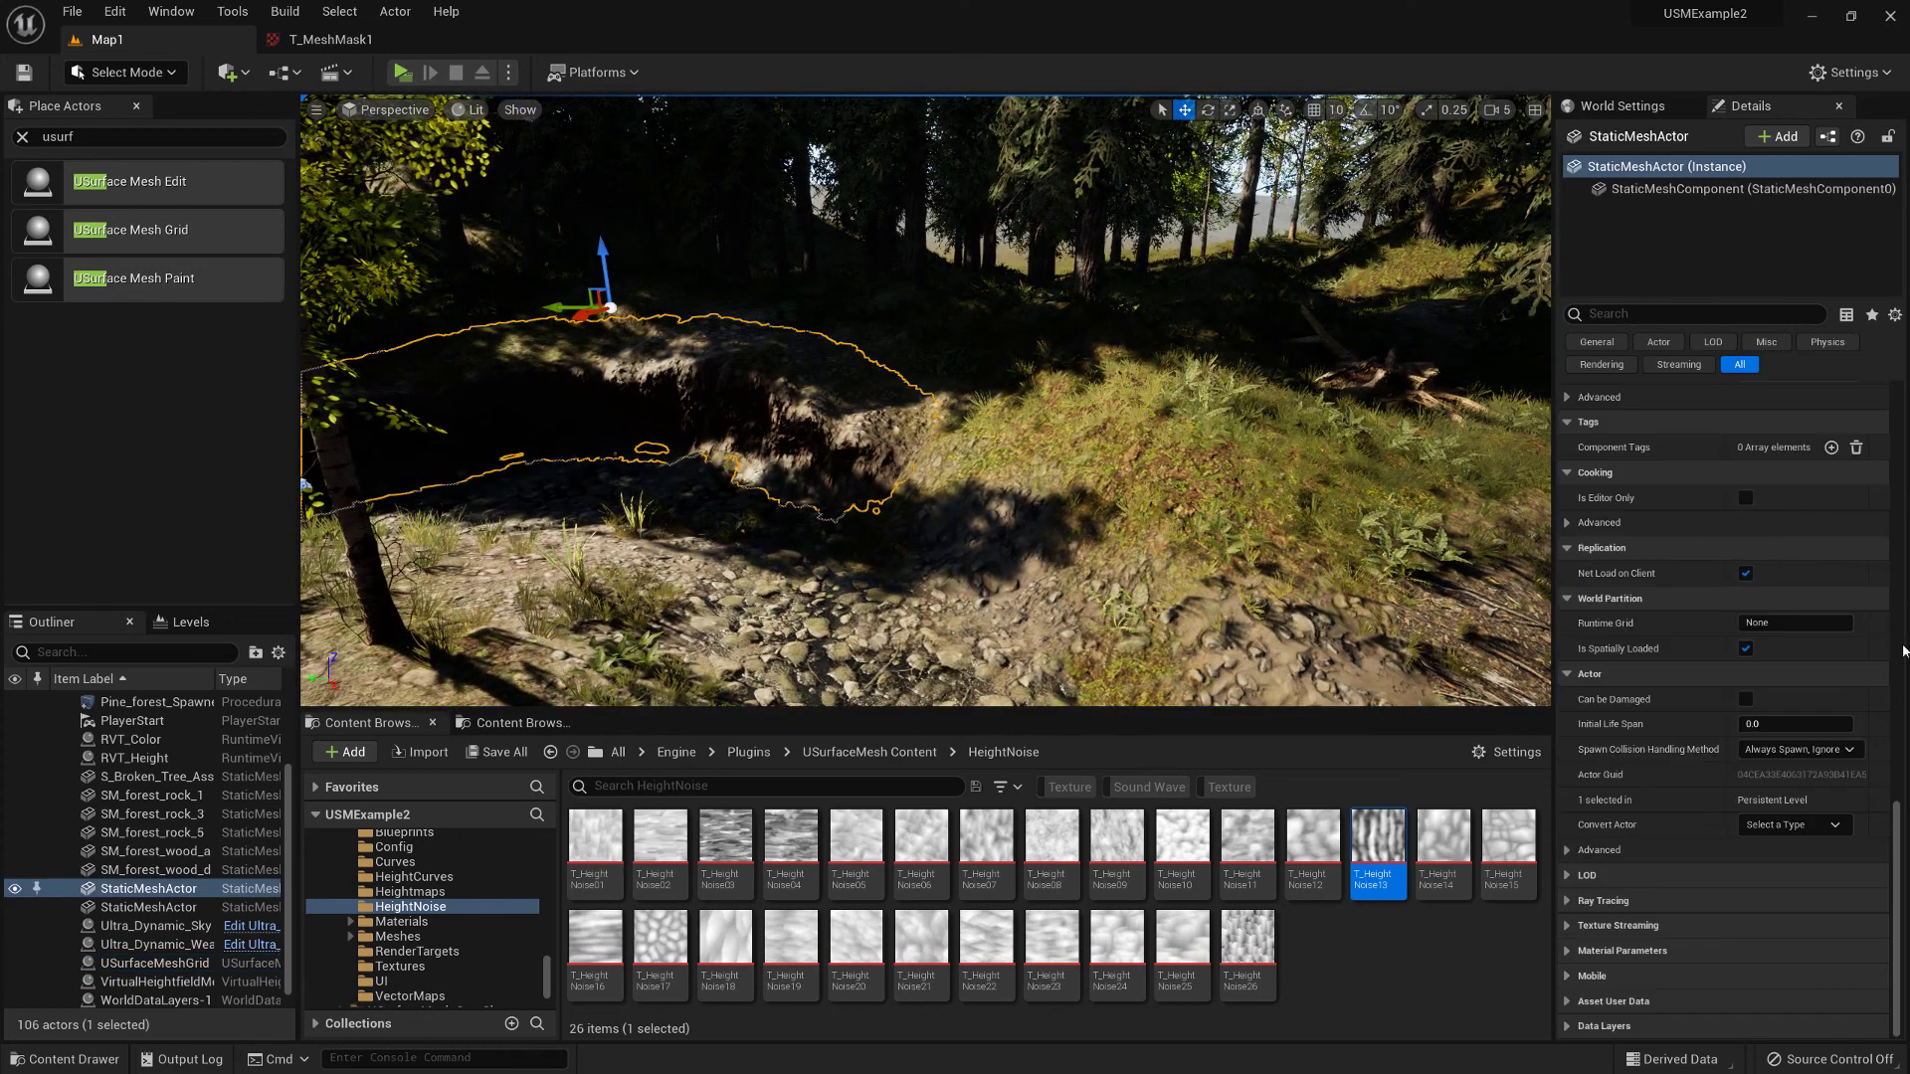
scroll(1828, 565, "up", 10)
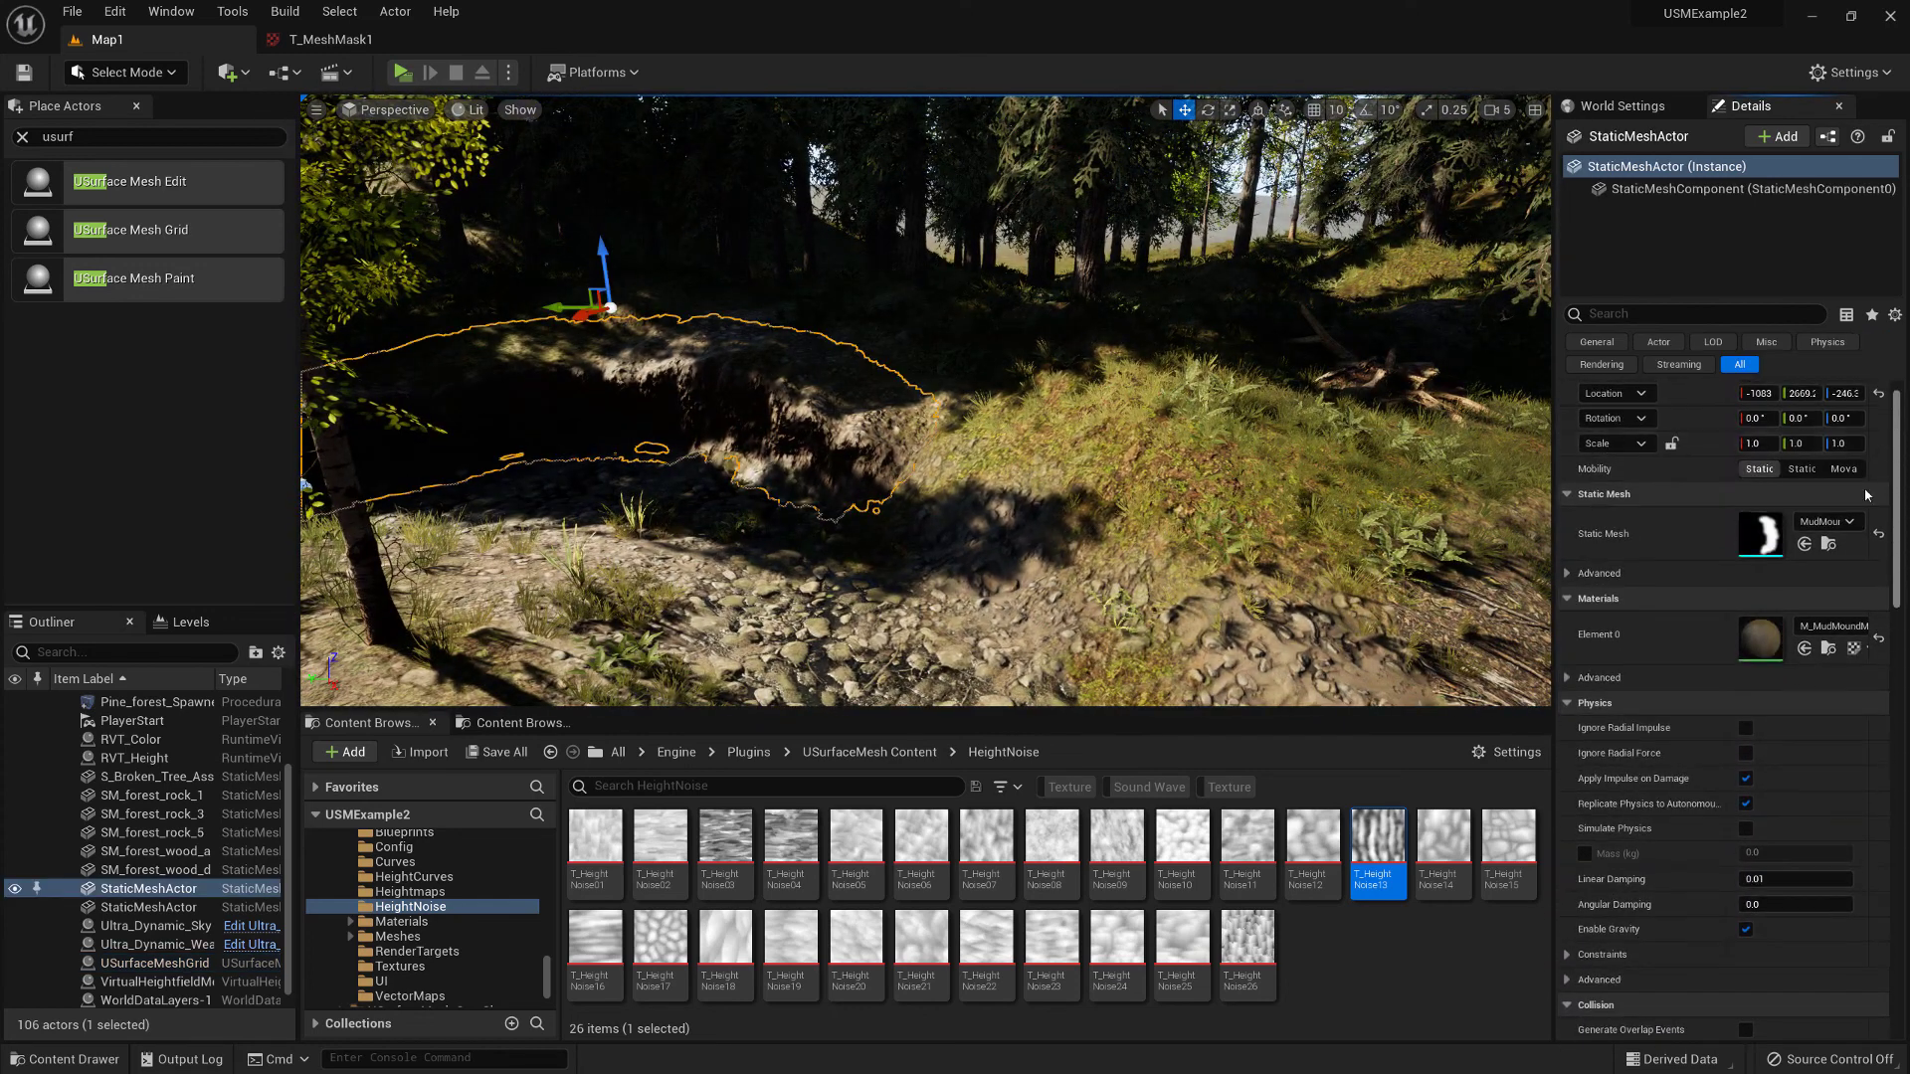
left_click(1828, 648)
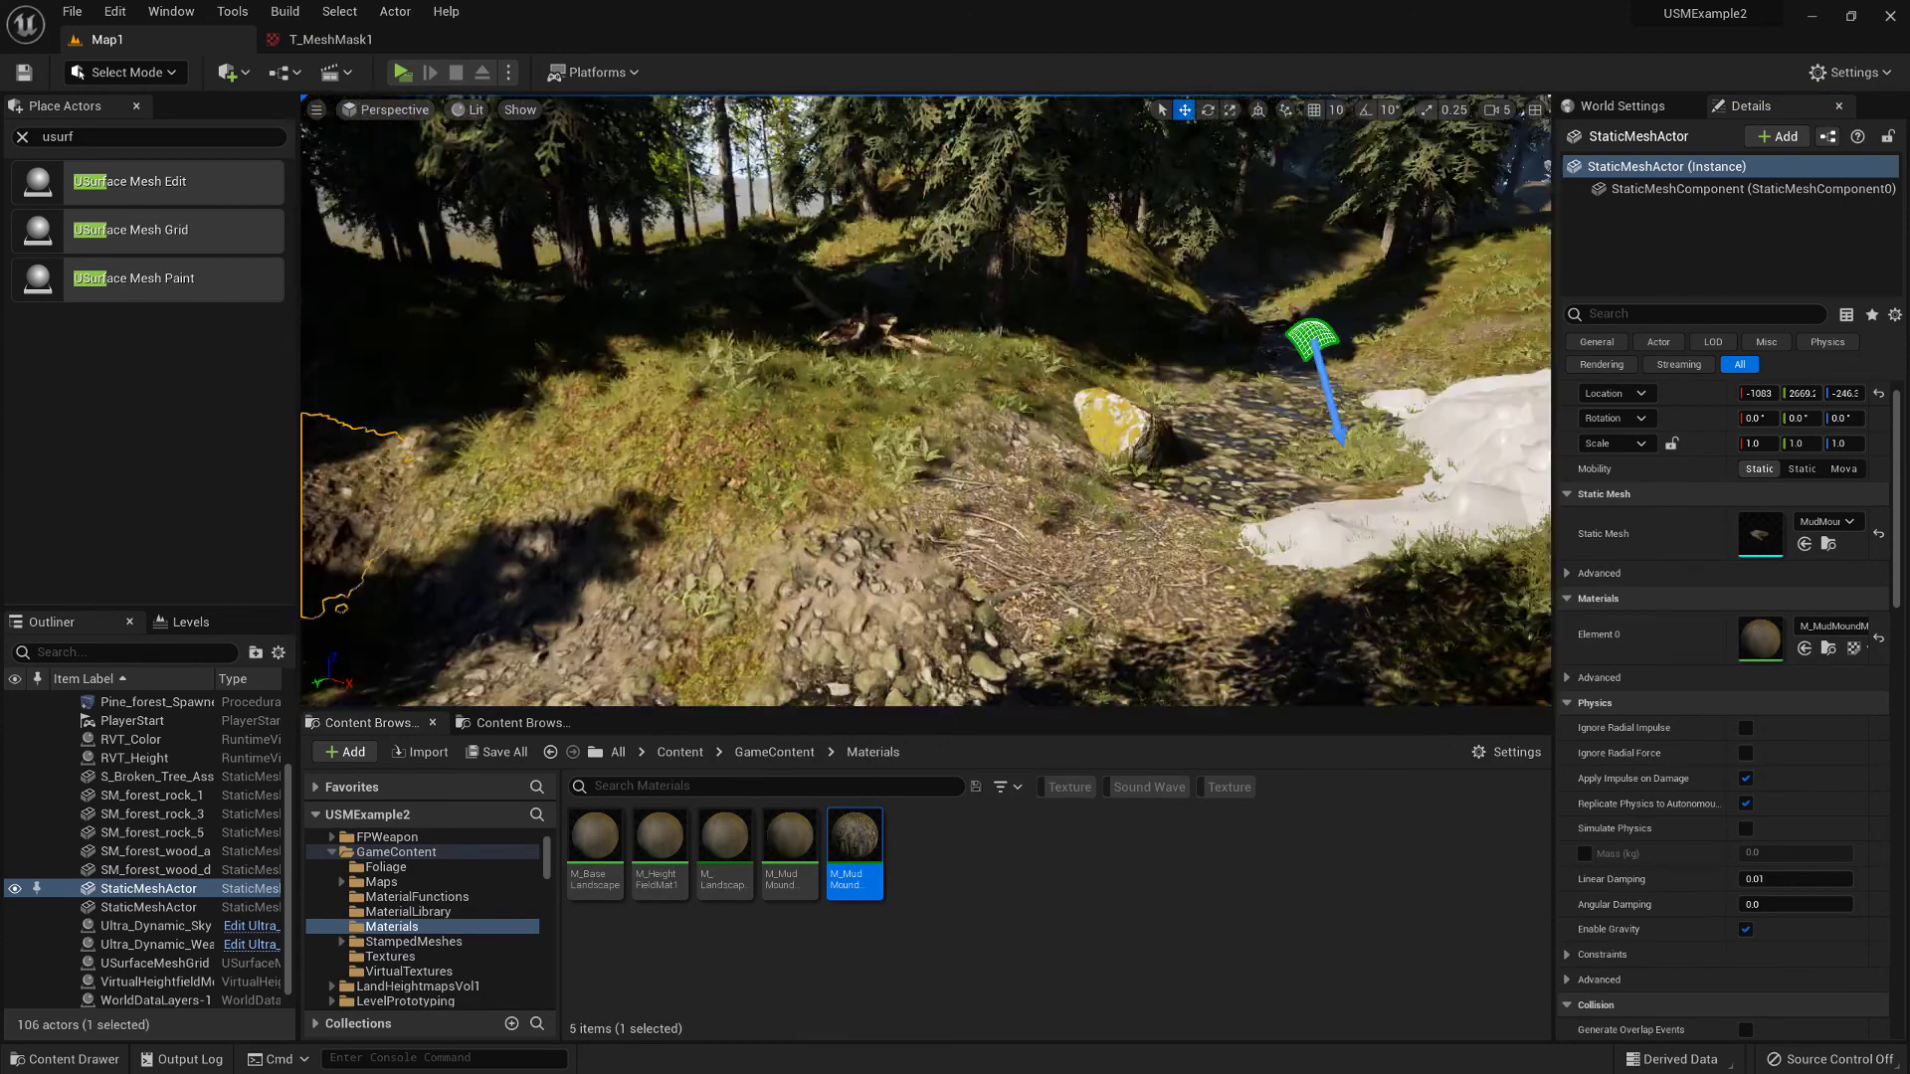
Assign the selected mud mound material to the mesh grid's Material and Stamp Mesh Material, and inspect the textured surface
right_click_drag(925, 398, 926, 398)
right_click_drag(1193, 366, 1193, 366)
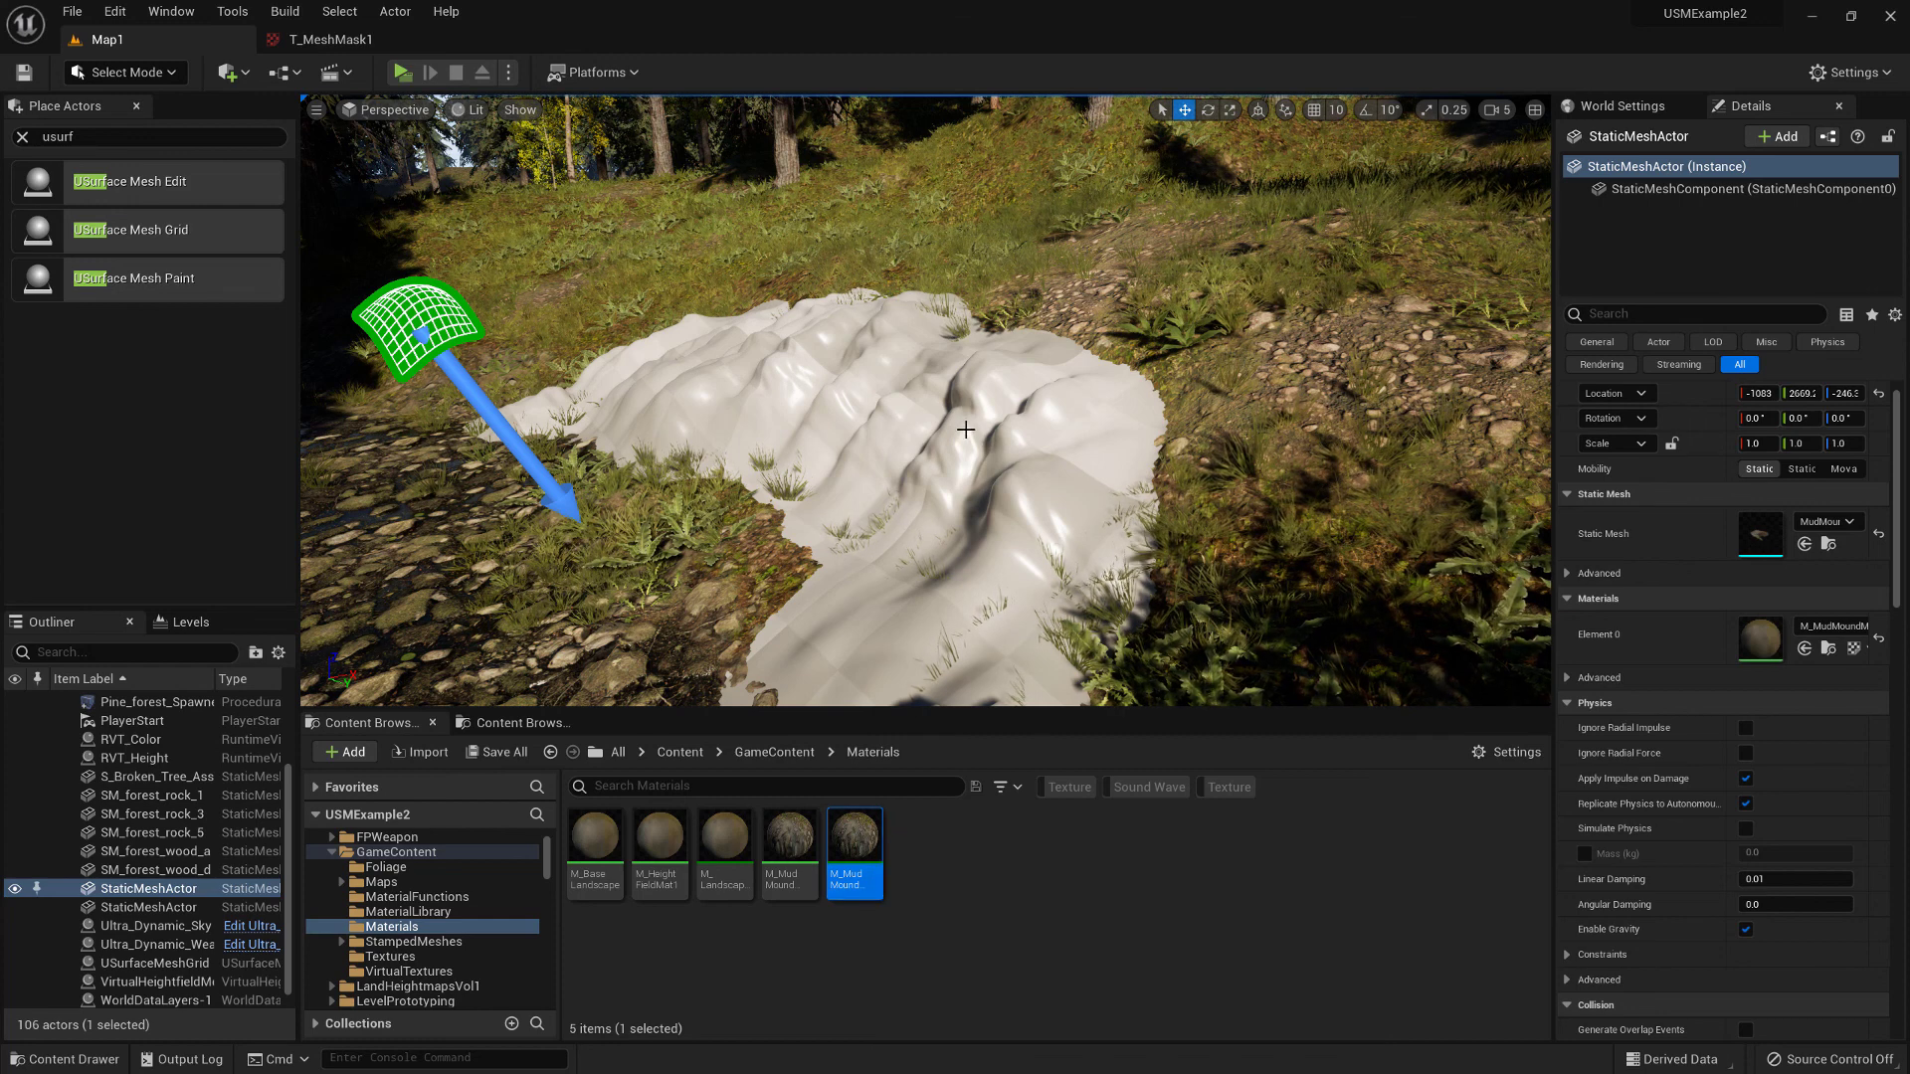
left_click(416, 320)
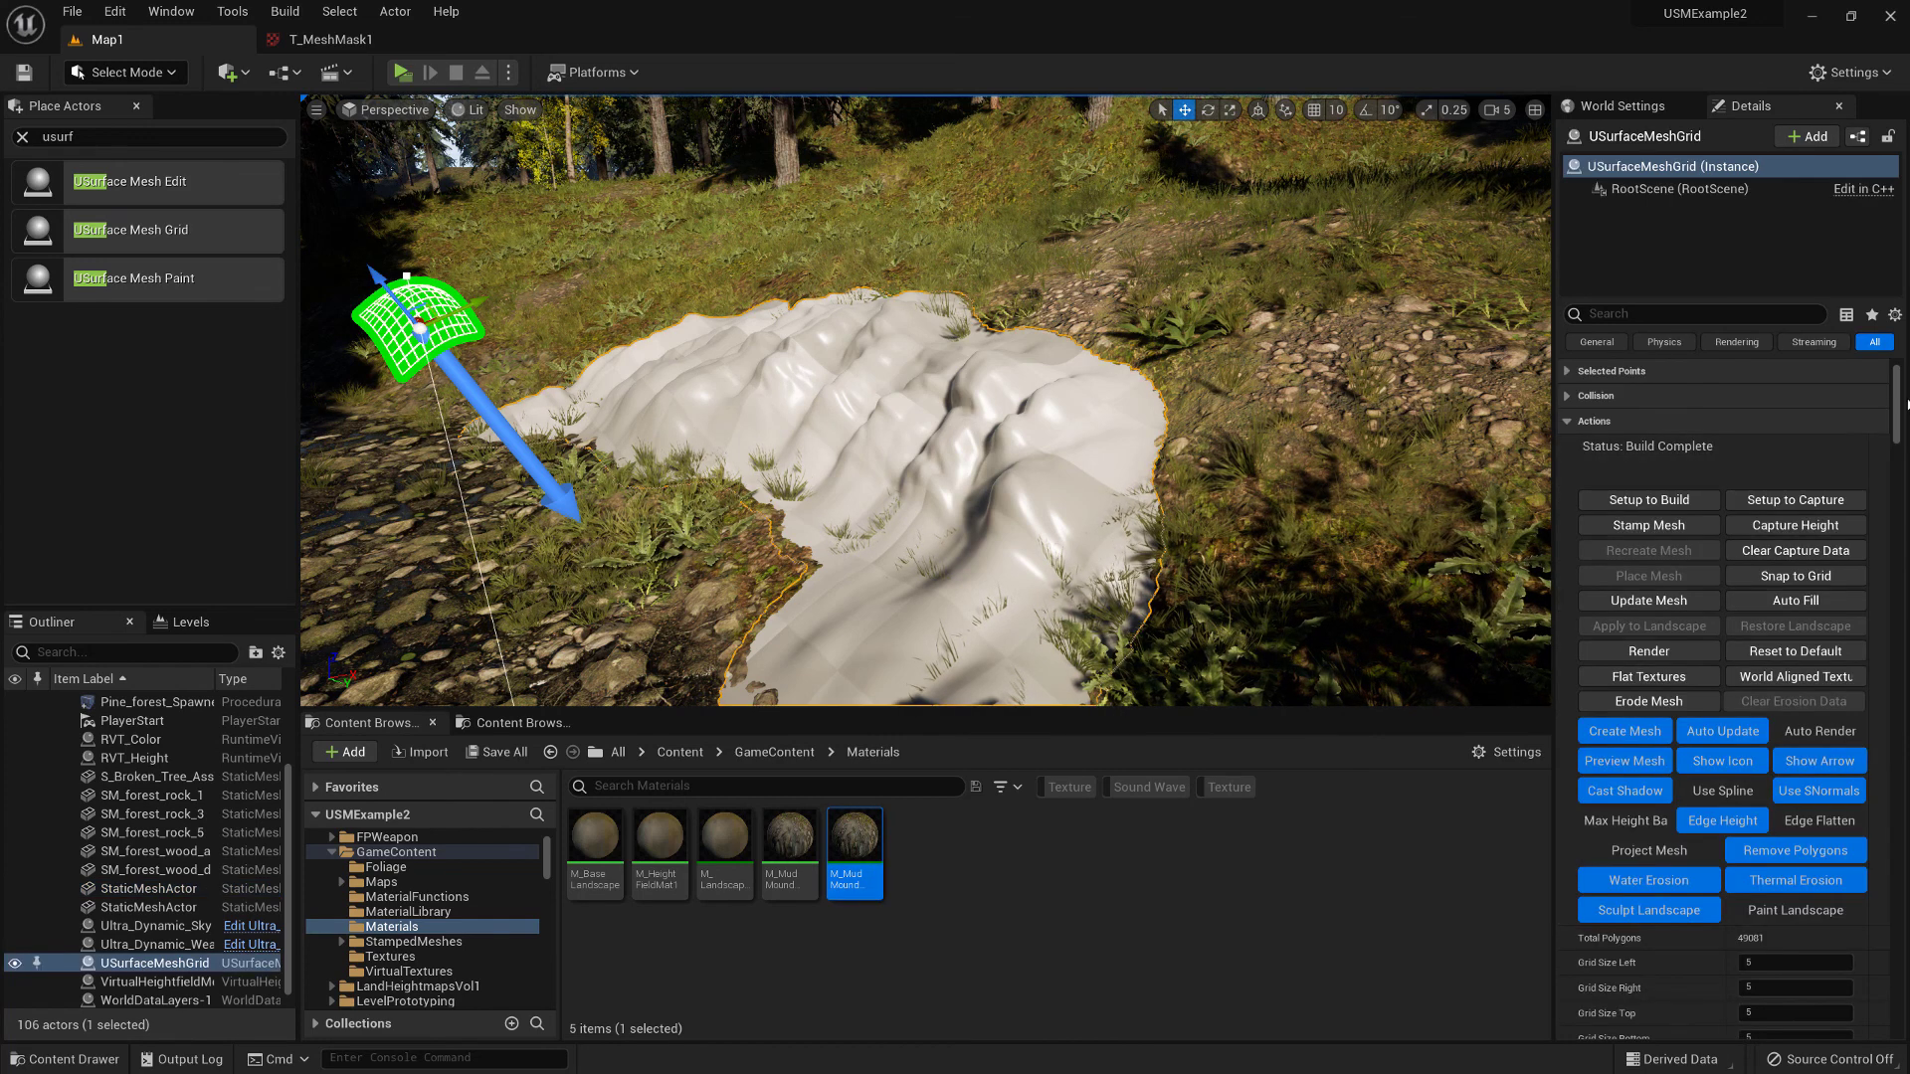
left_click_drag(1898, 405, 1874, 924)
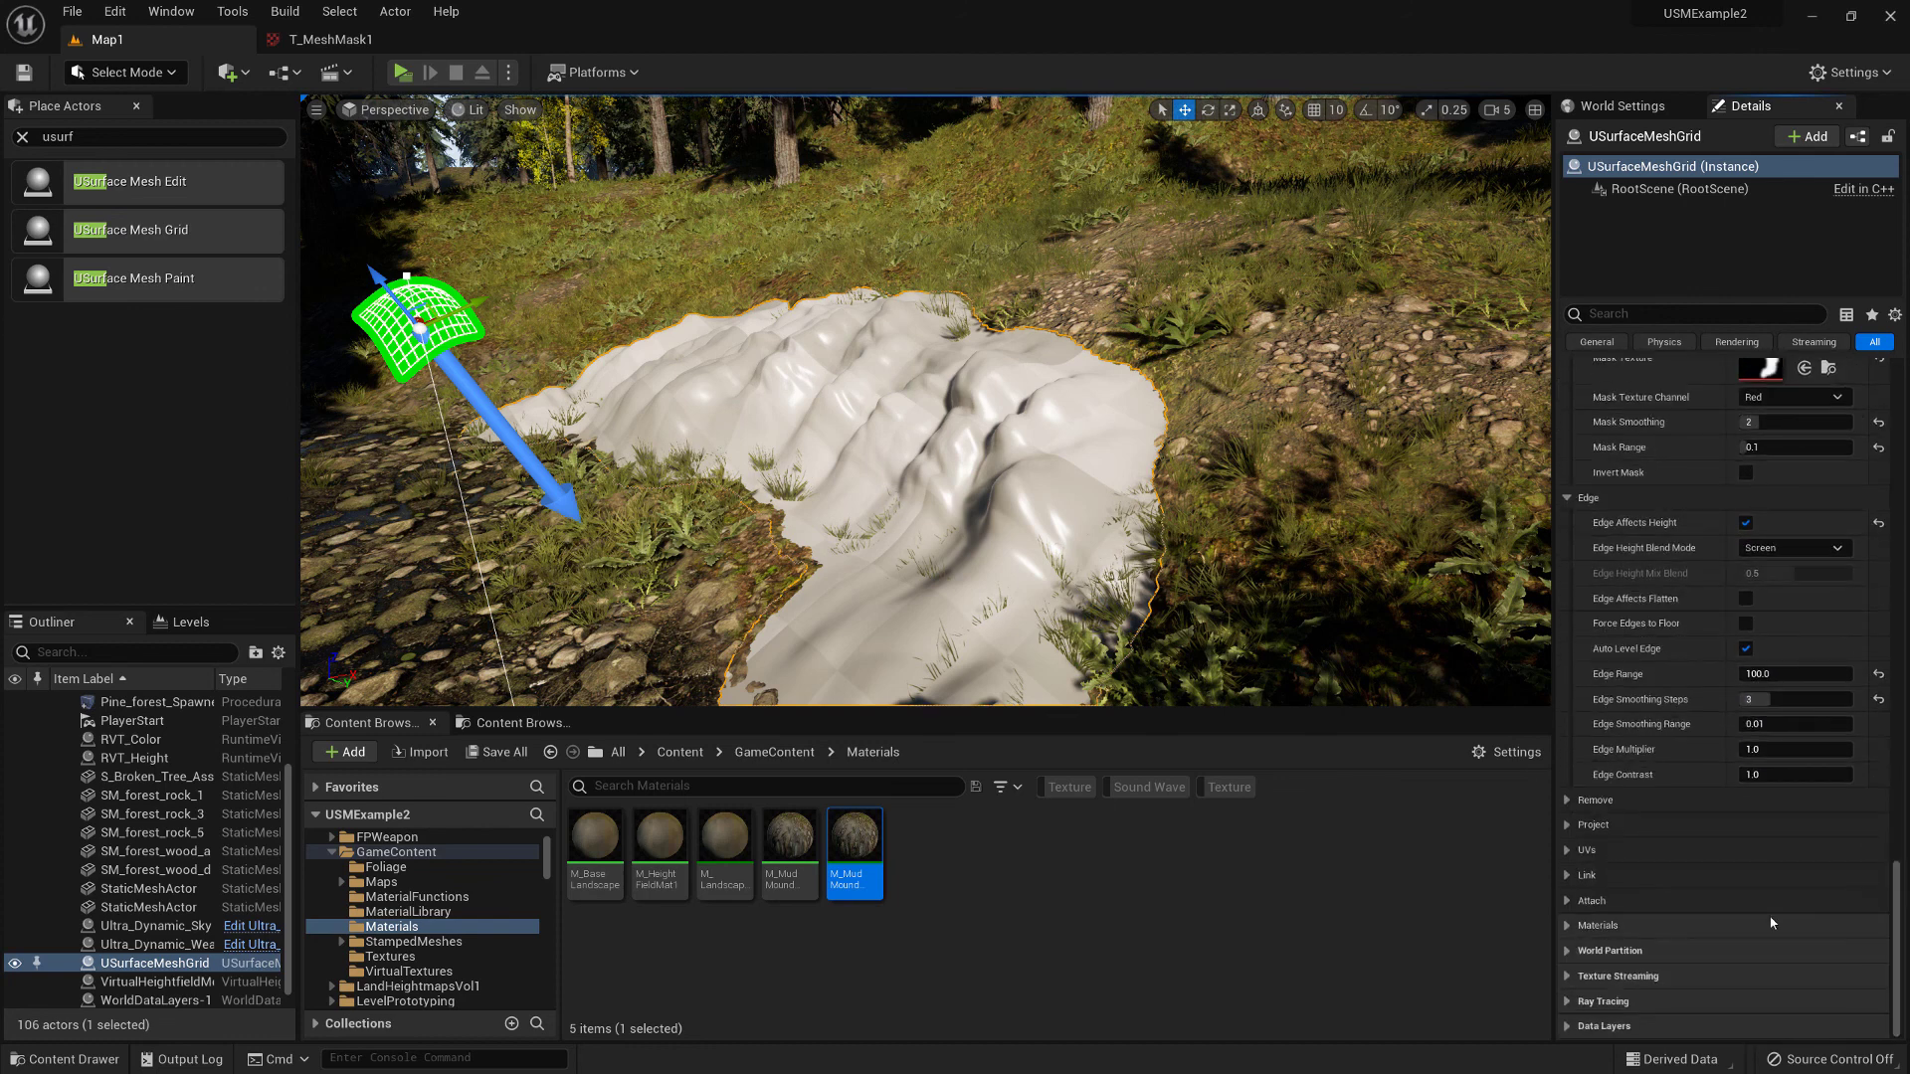
left_click(1572, 933)
scroll(1669, 903, "down", 3)
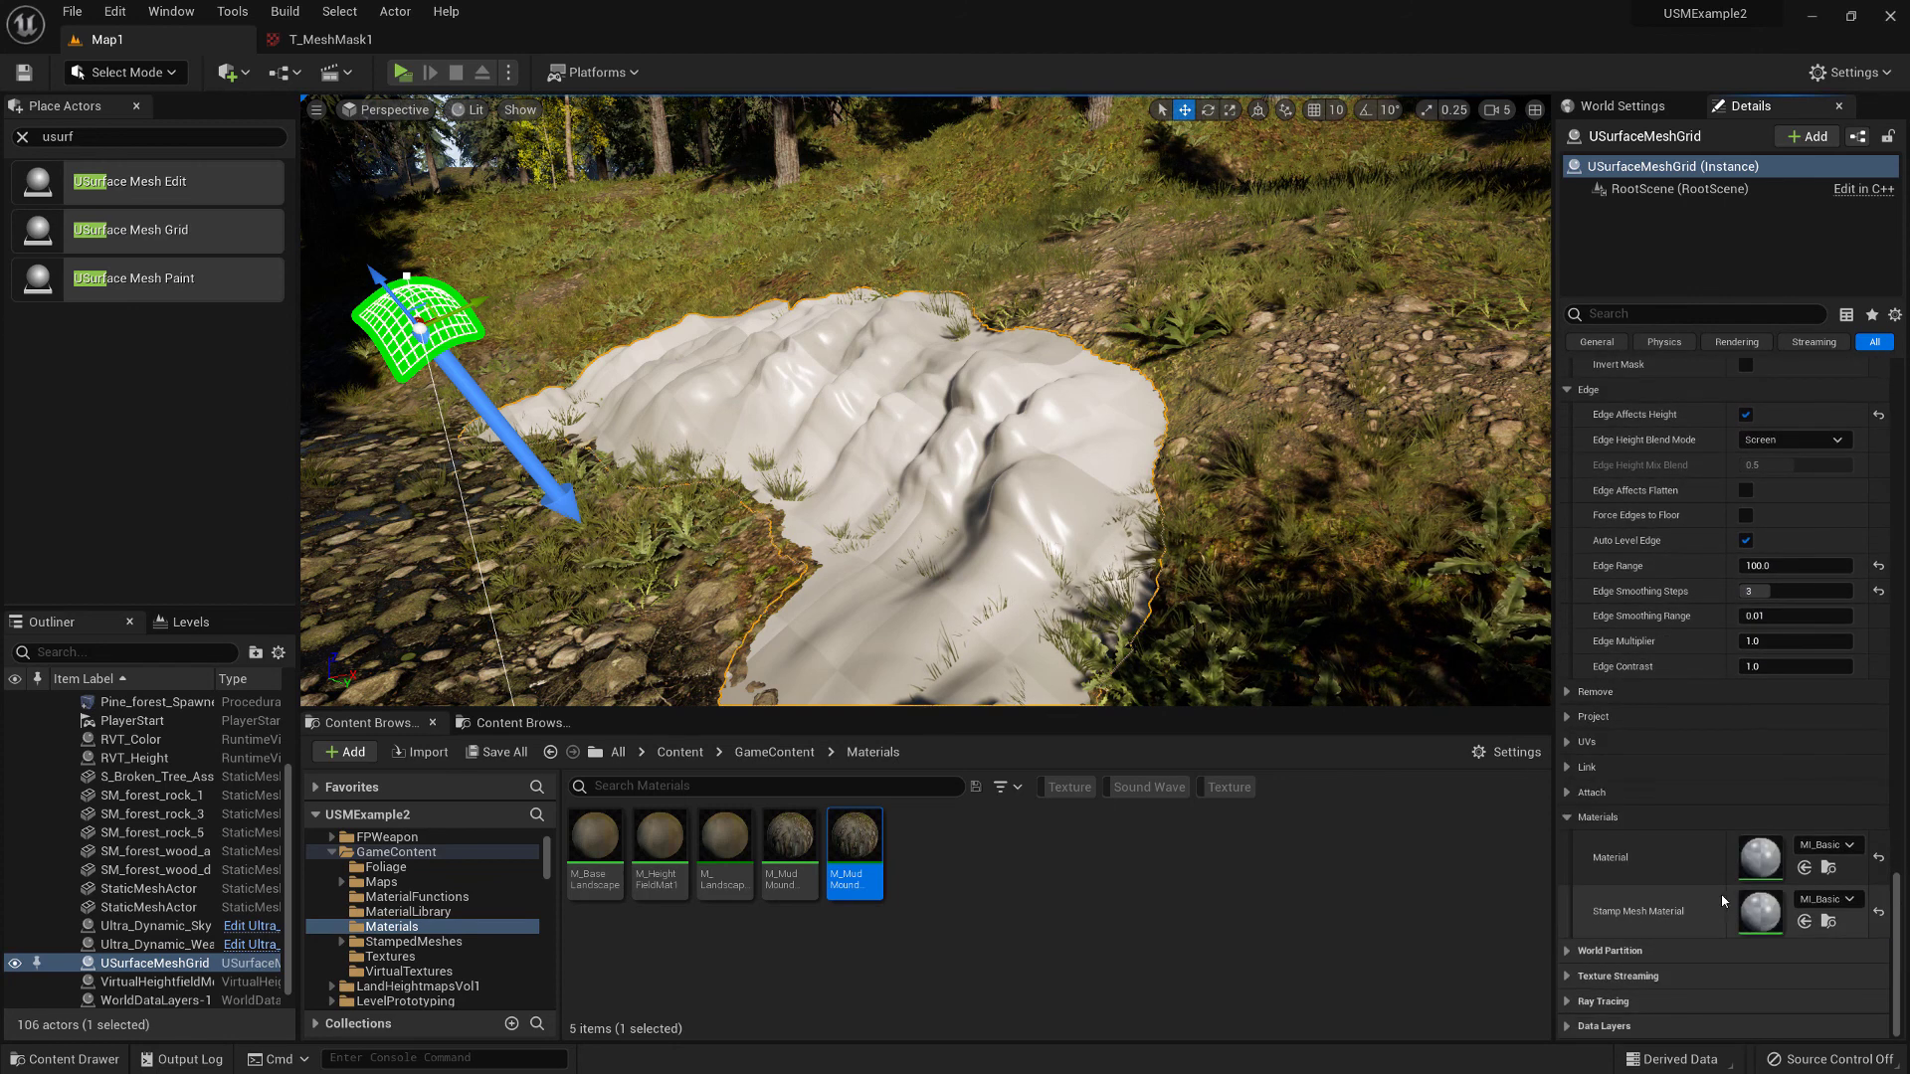
left_click(1805, 868)
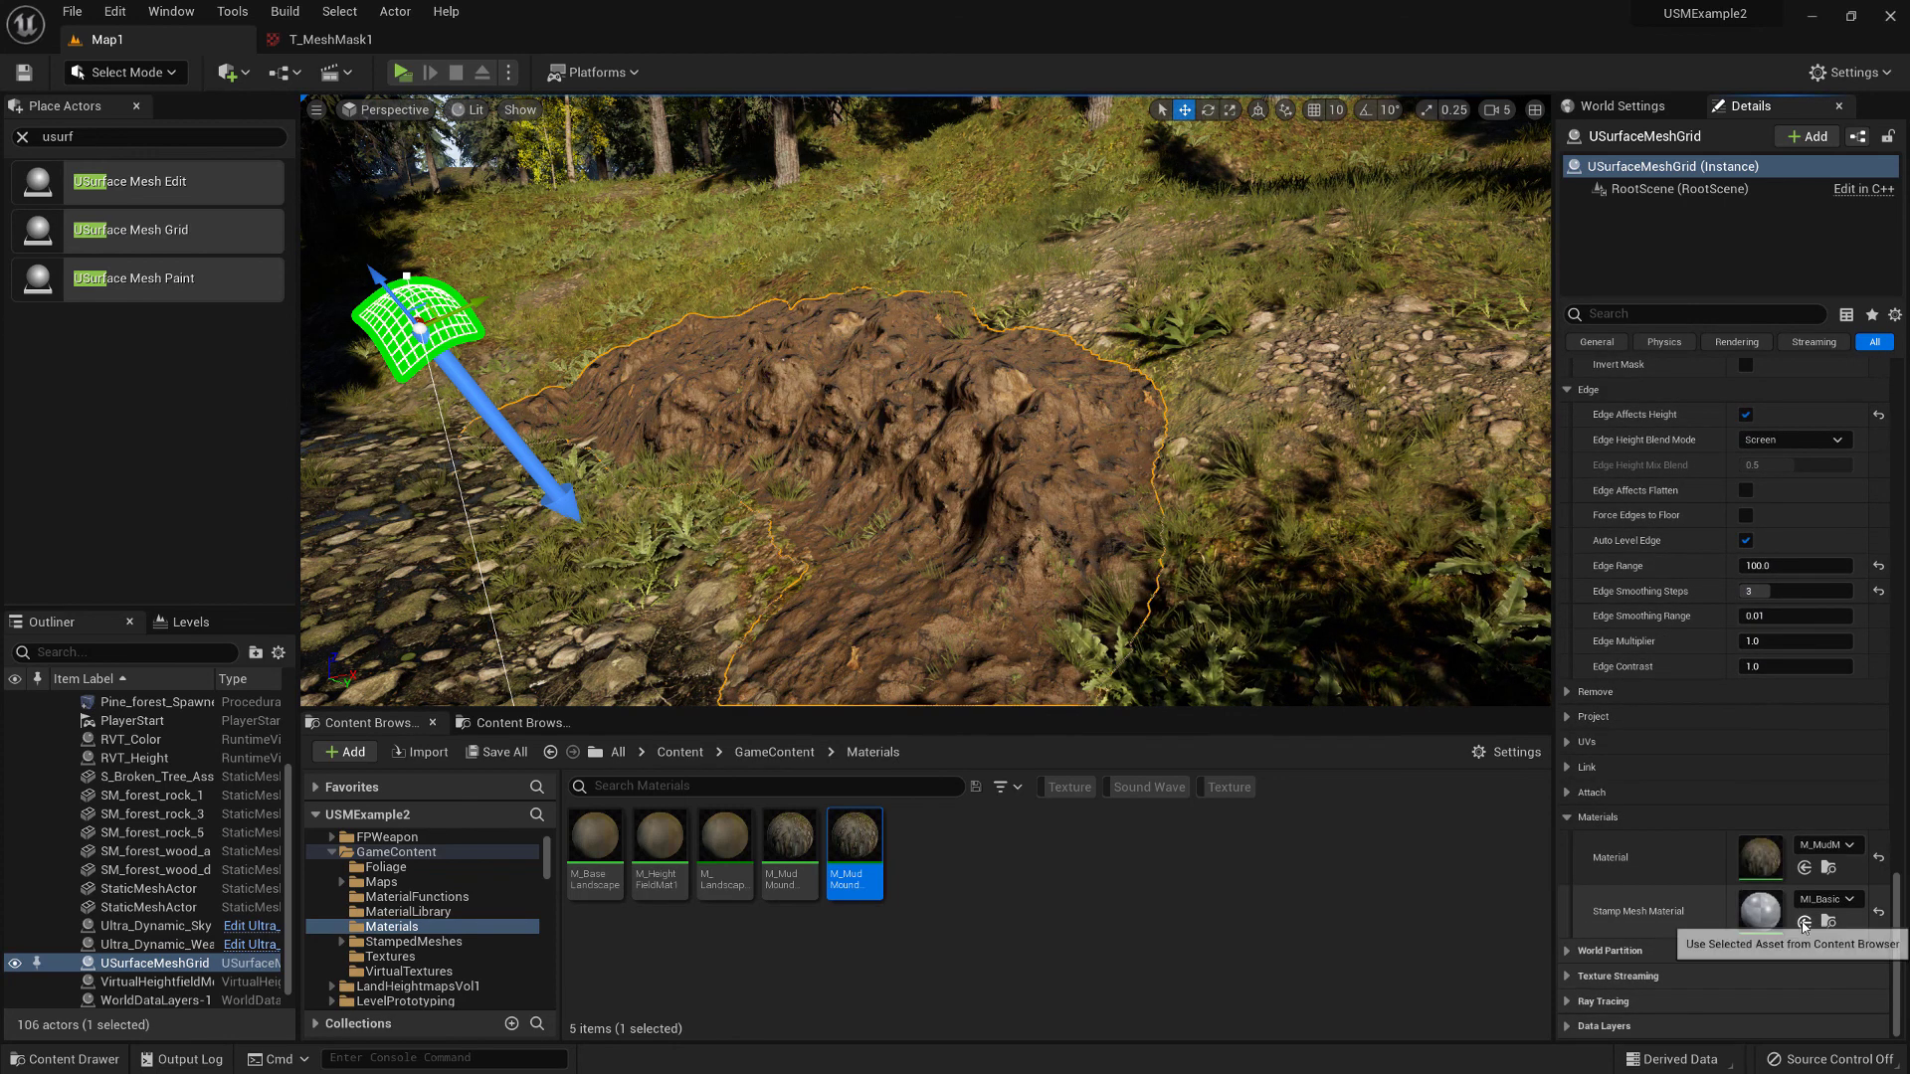
right_click_drag(1000, 460, 975, 520)
key("w")
key("s")
key("w")
key("s")
right_click_drag(1144, 646, 1134, 645)
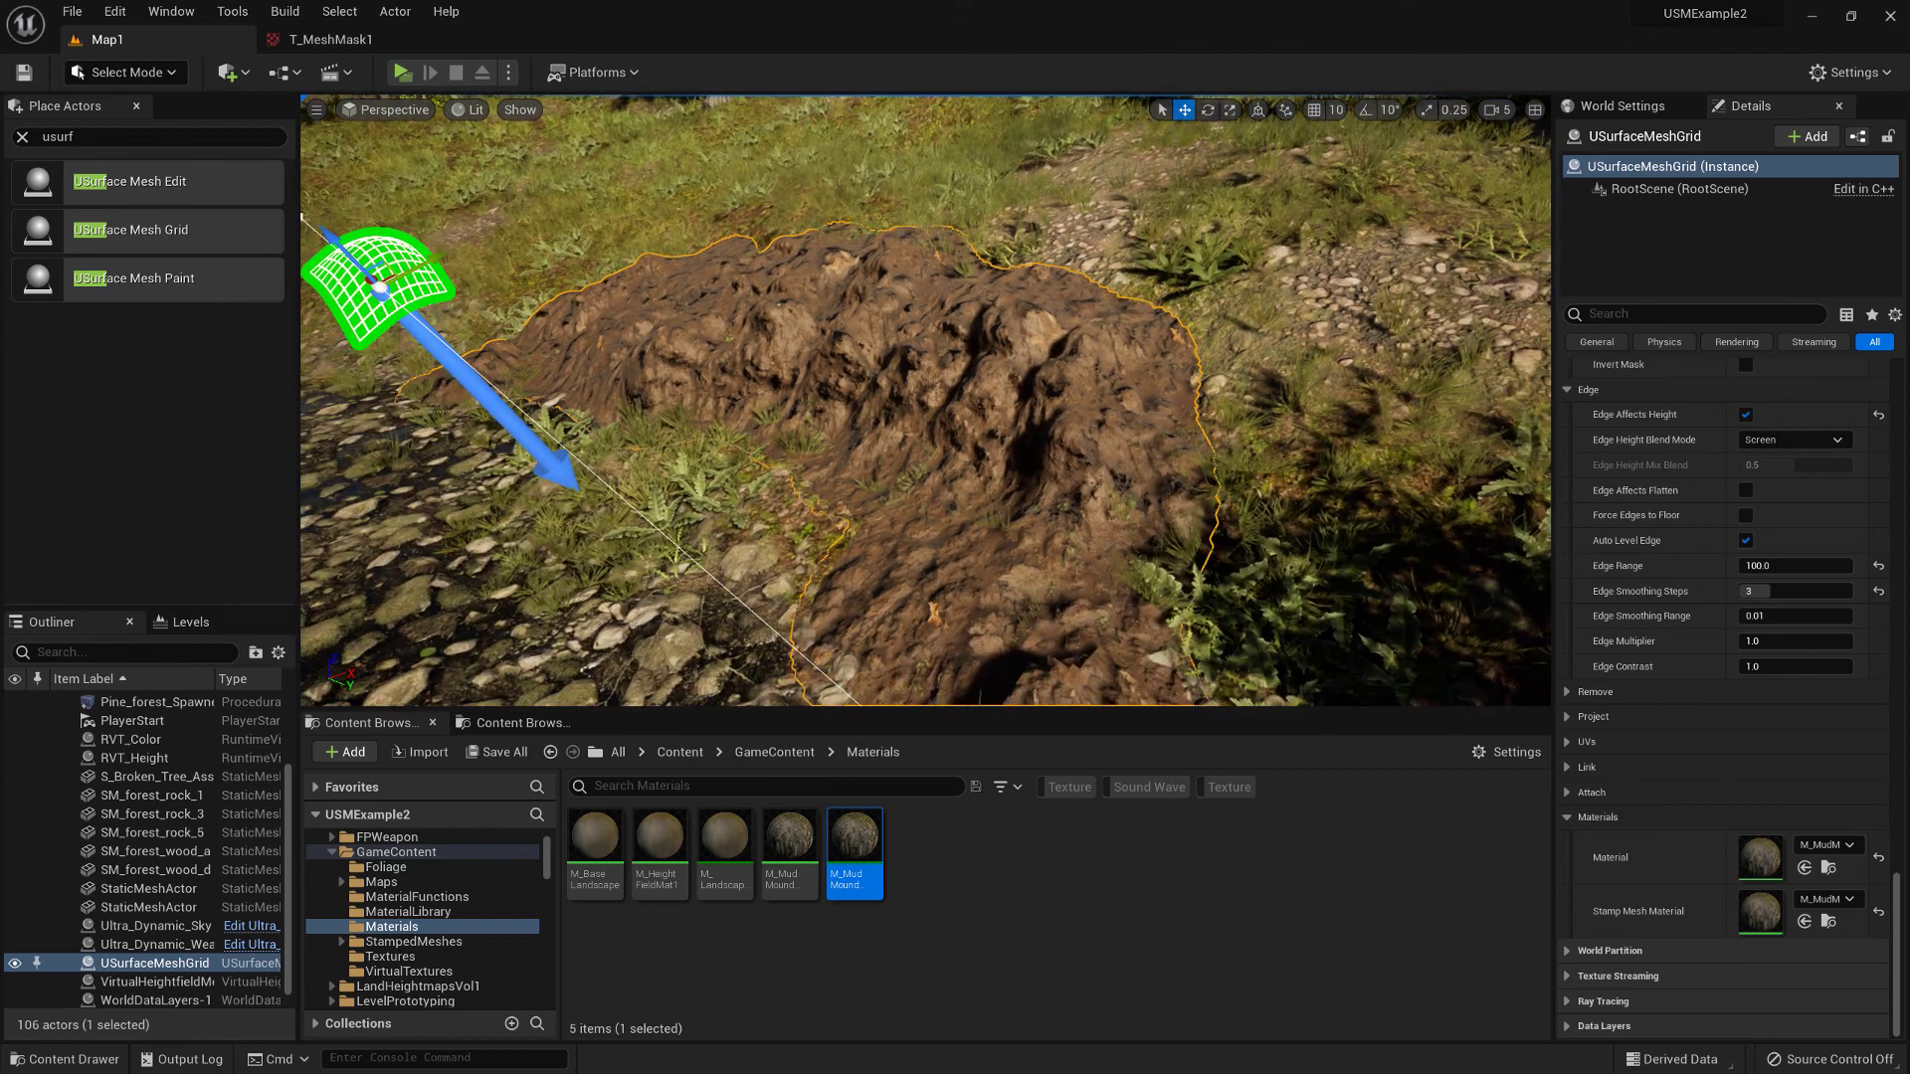
In the grid's Render Textures settings, enable Set Vertex Colors and set Vertex Red Color to Surface Angle
scroll(1726, 696, "up", 10)
scroll(1659, 637, "up", 10)
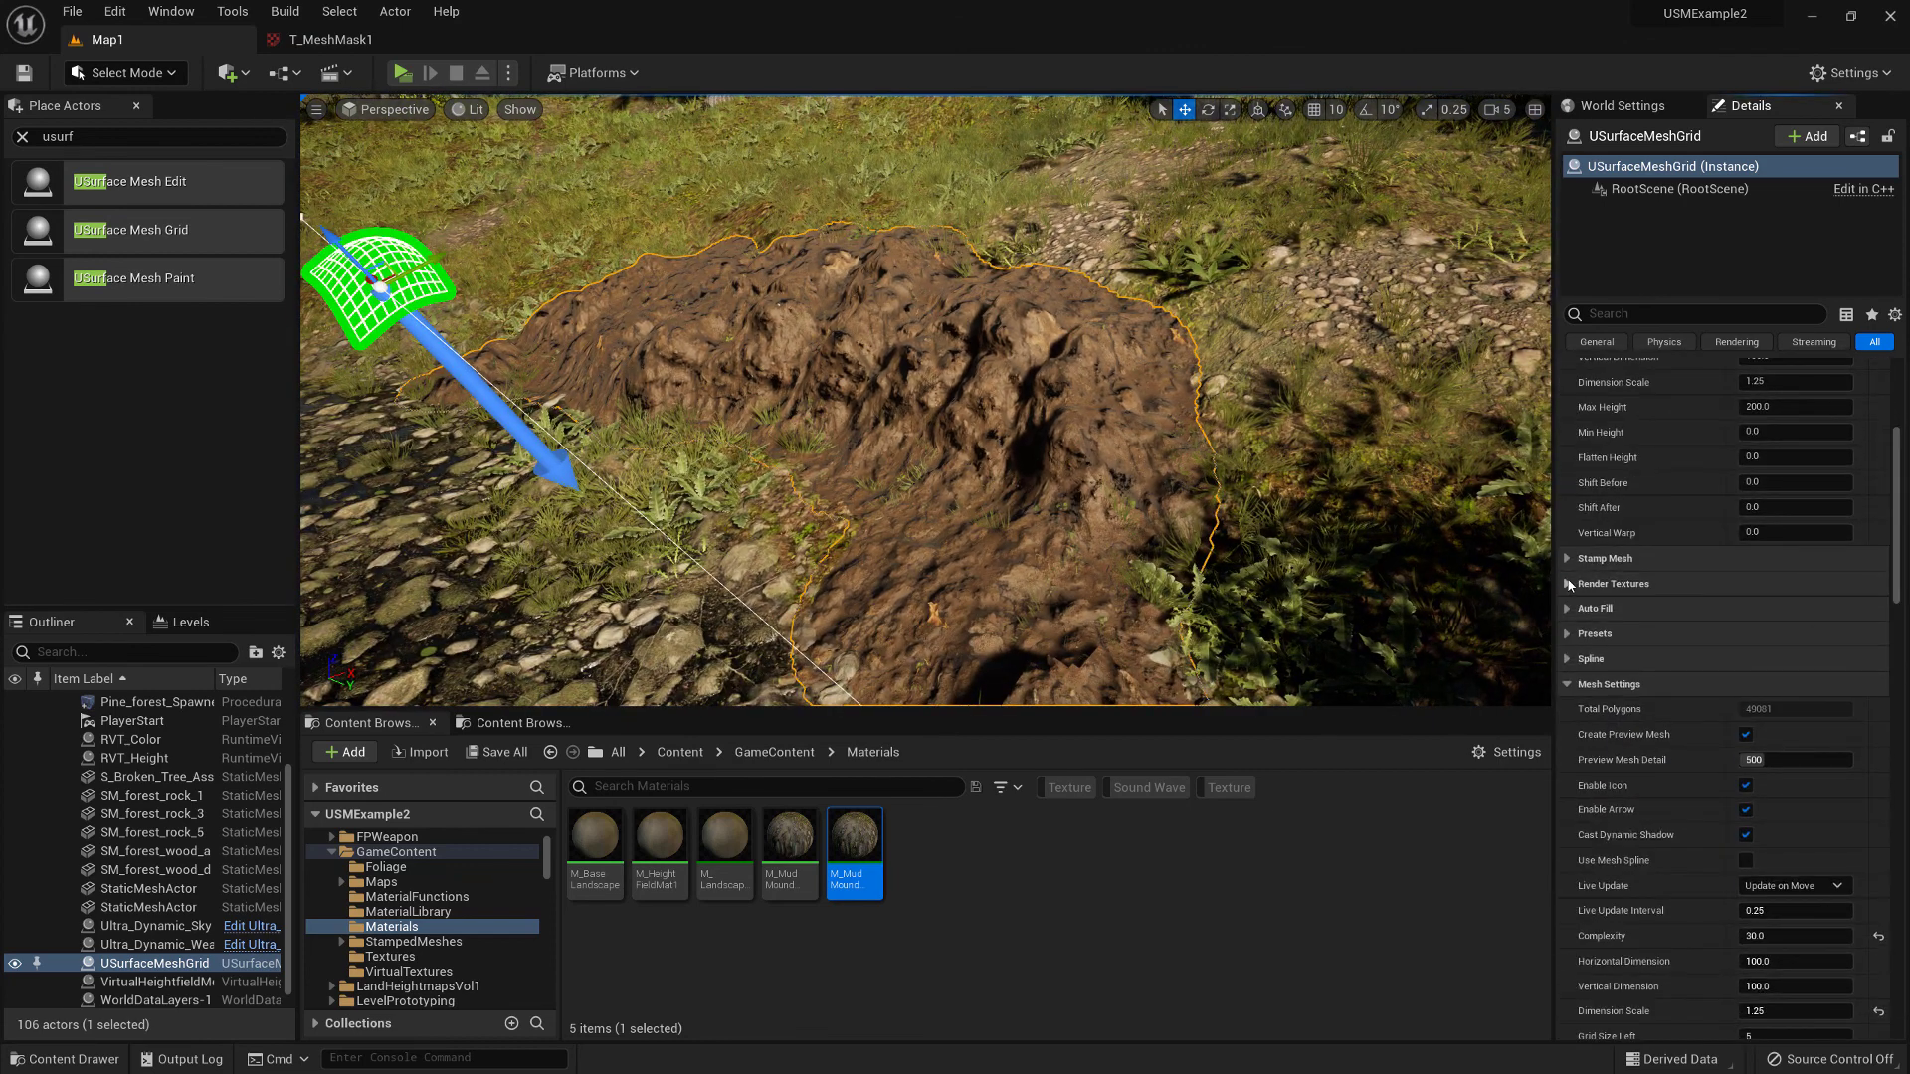
left_click(1569, 584)
scroll(1626, 762, "down", 5)
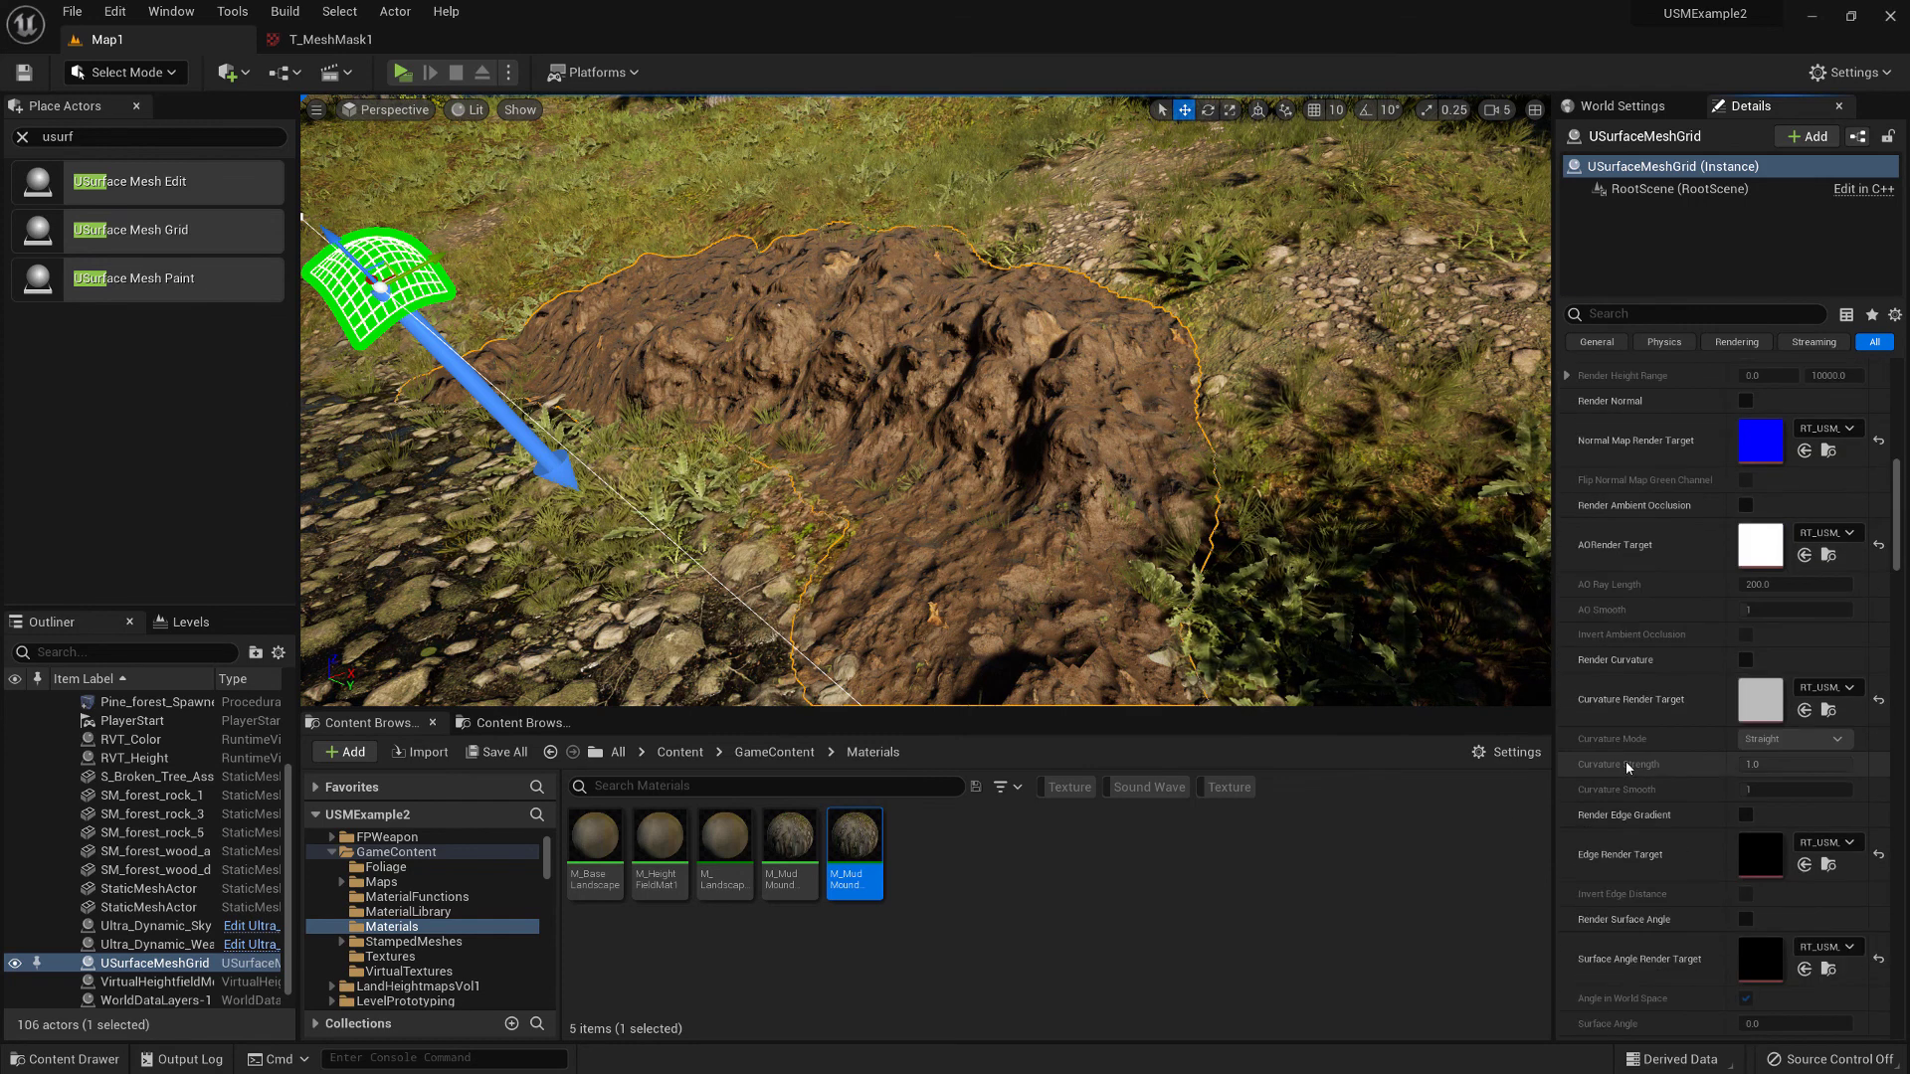
scroll(1626, 762, "down", 3)
left_click_drag(1901, 547, 1904, 620)
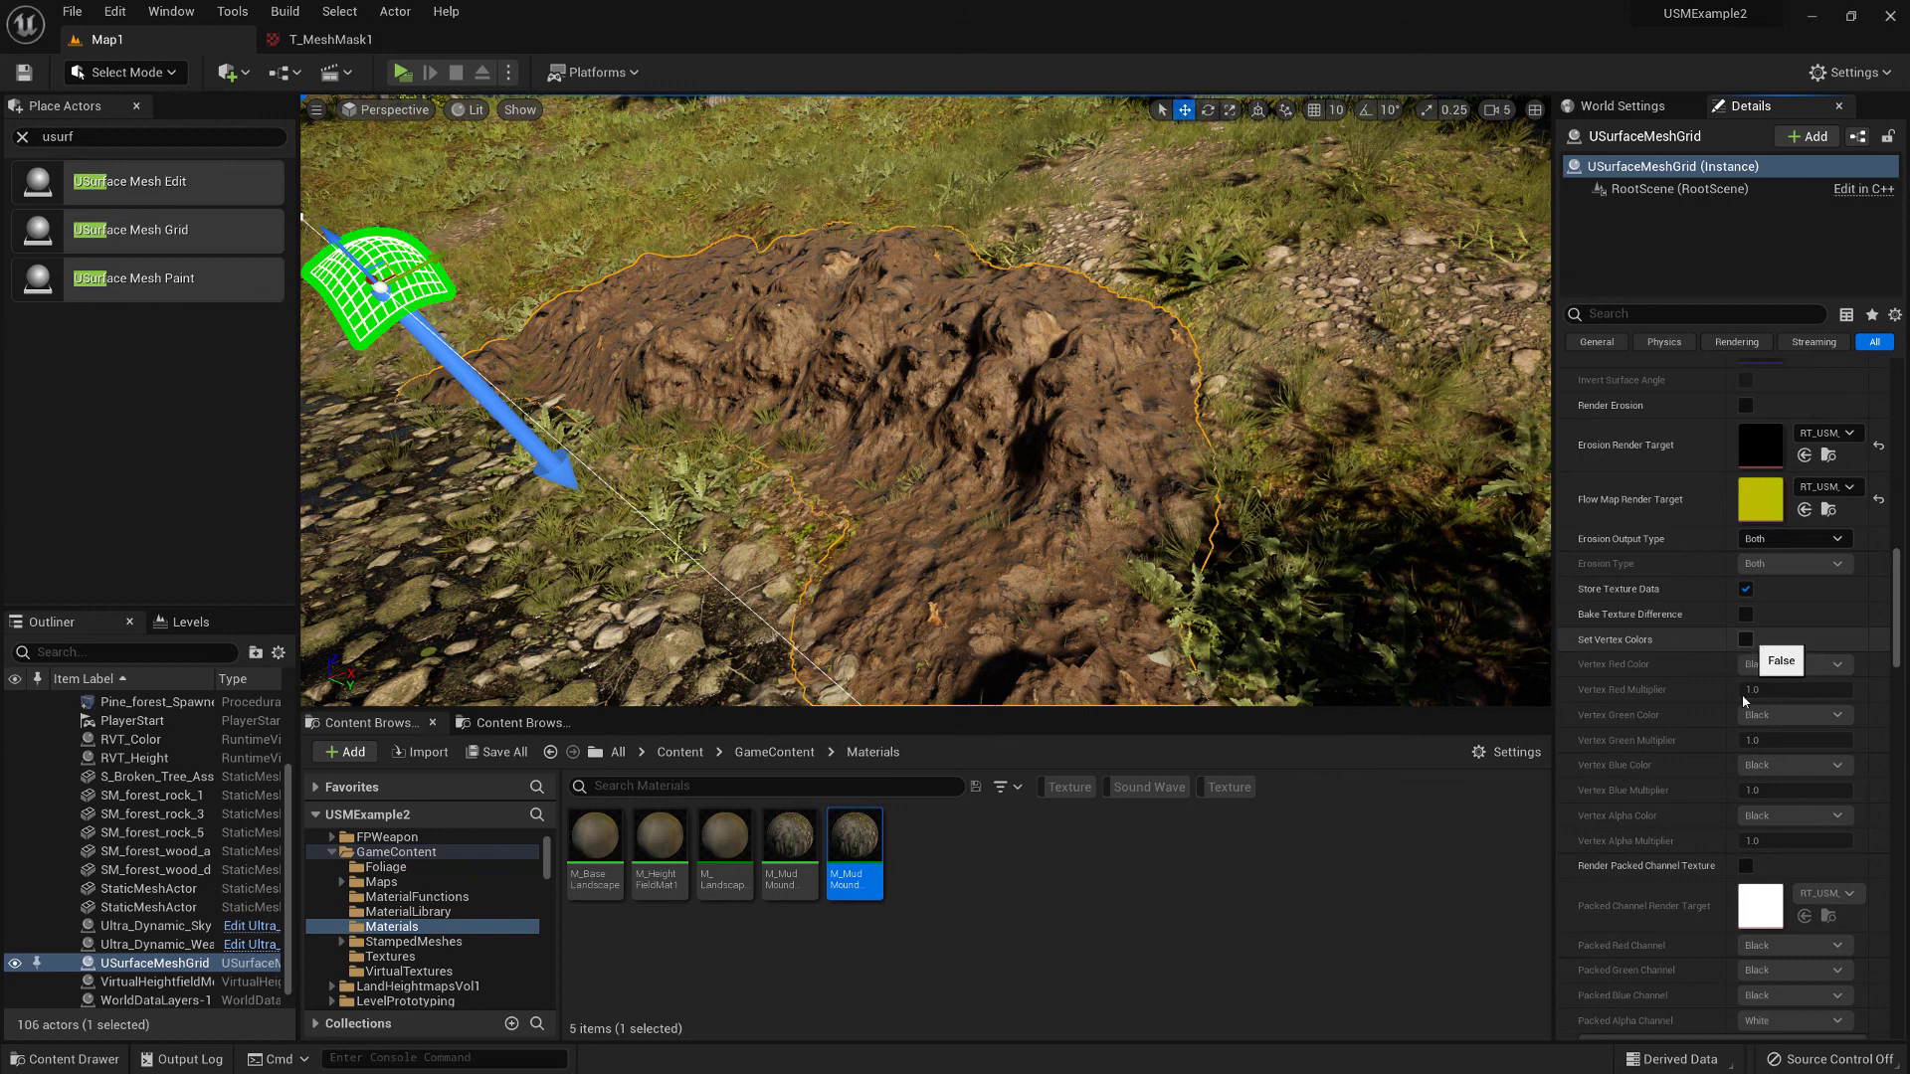
left_click(1746, 639)
left_click(1765, 671)
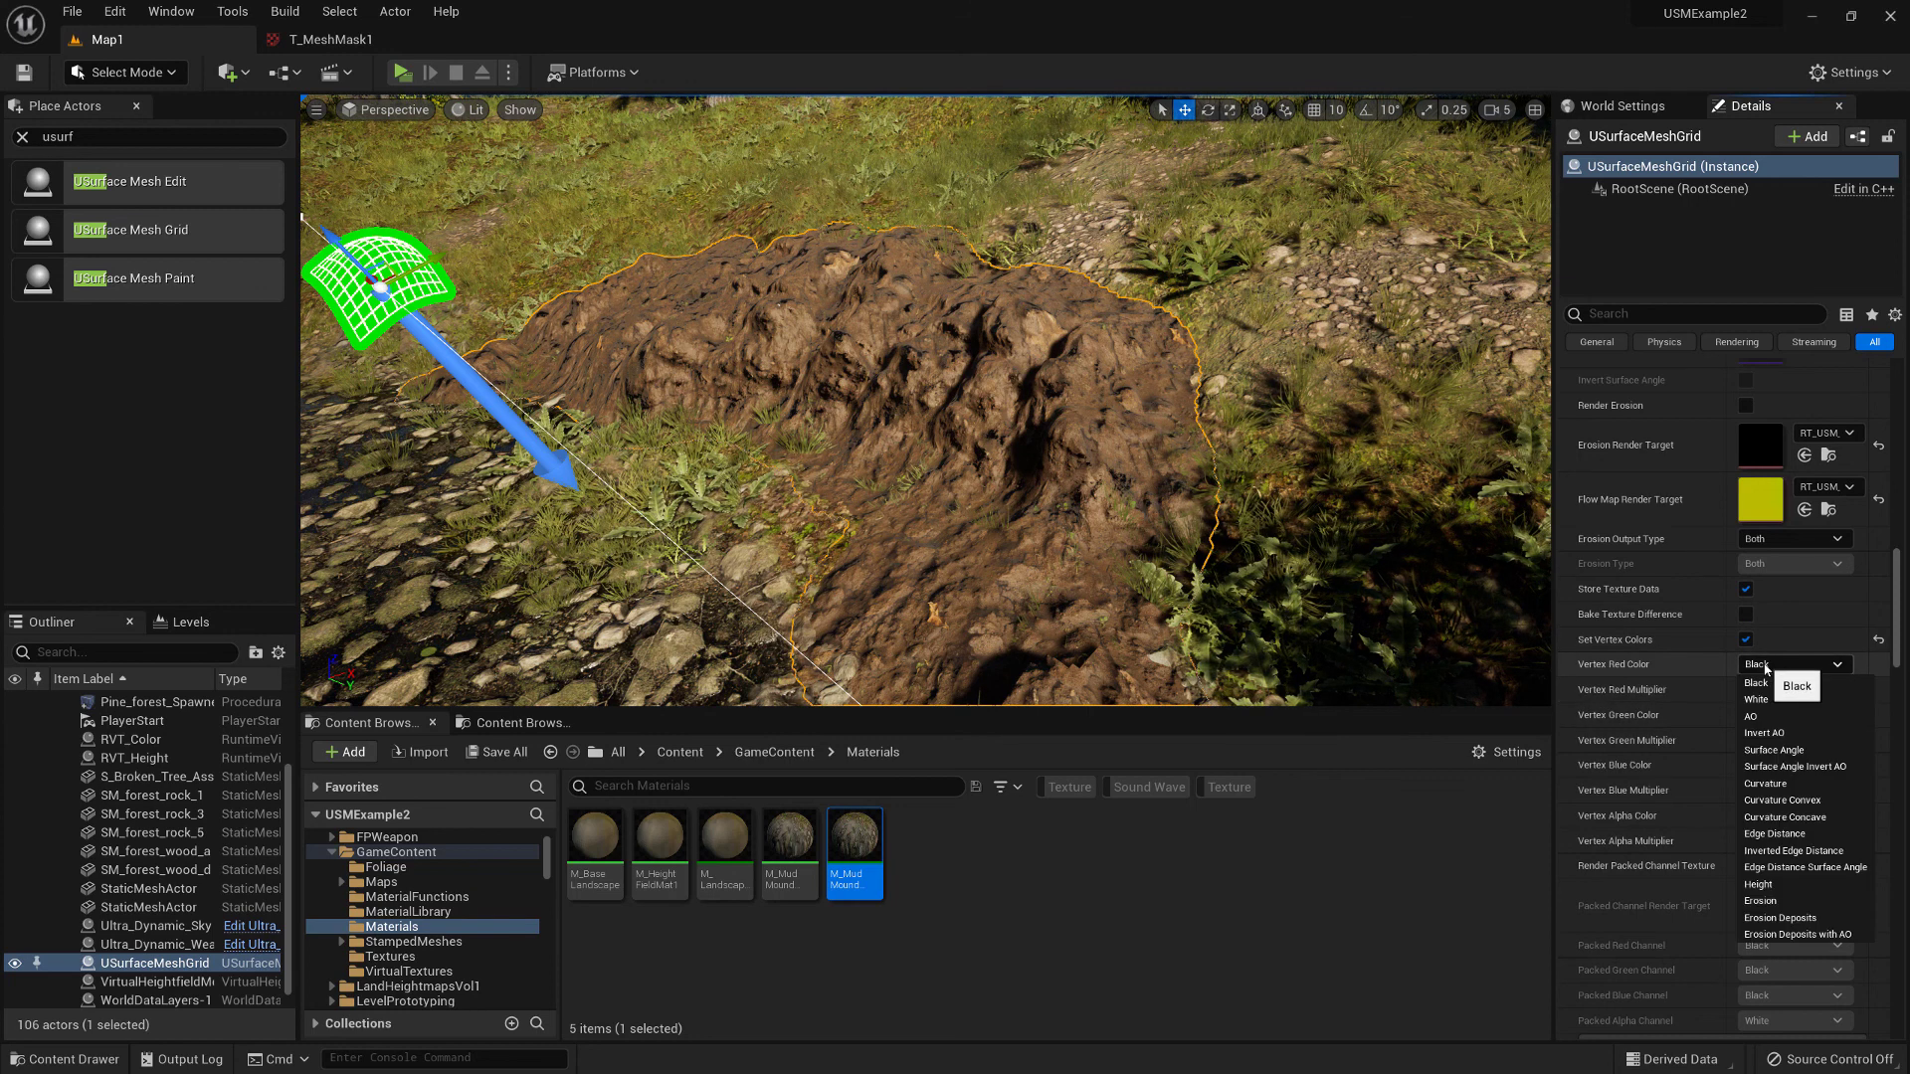
left_click(1791, 757)
Enable Render Surface Angle, render the output textures, and inspect the mound's blend with the landscape
left_click_drag(1898, 612, 1900, 555)
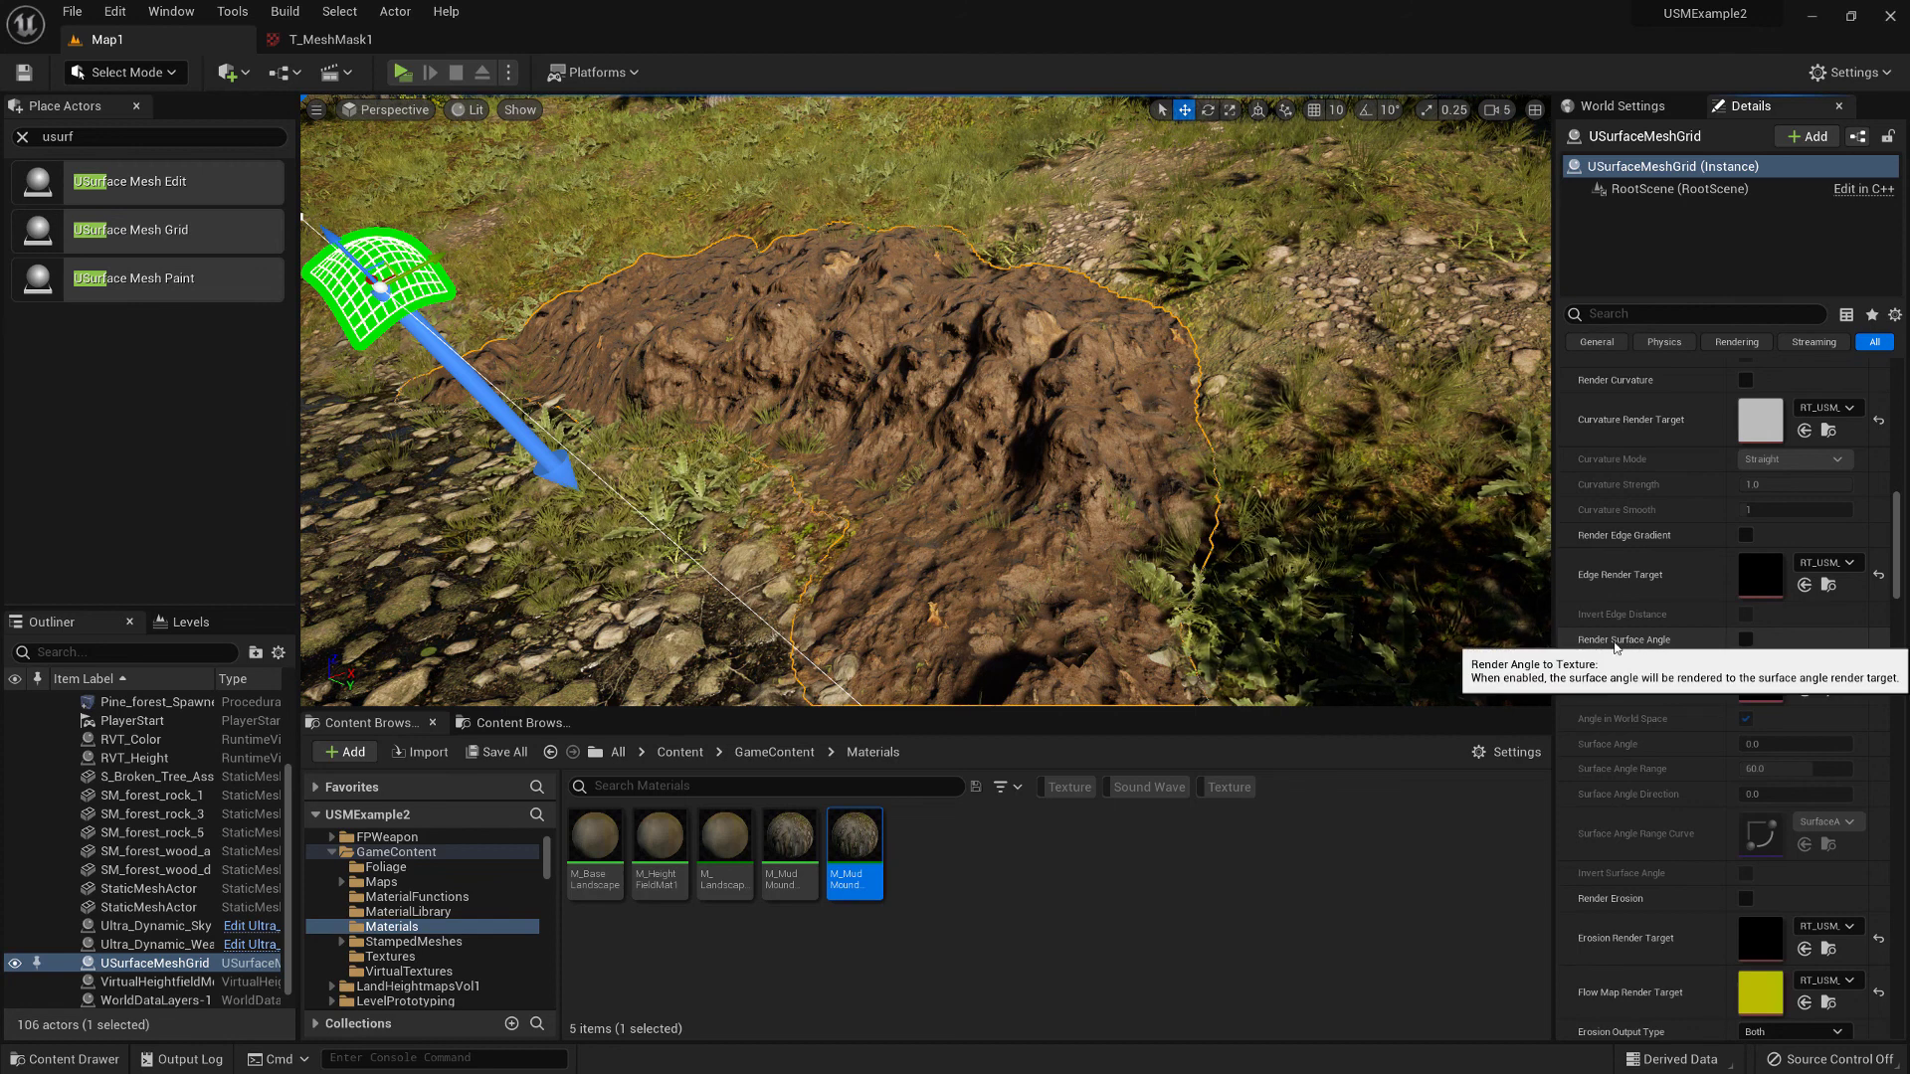
left_click(1745, 640)
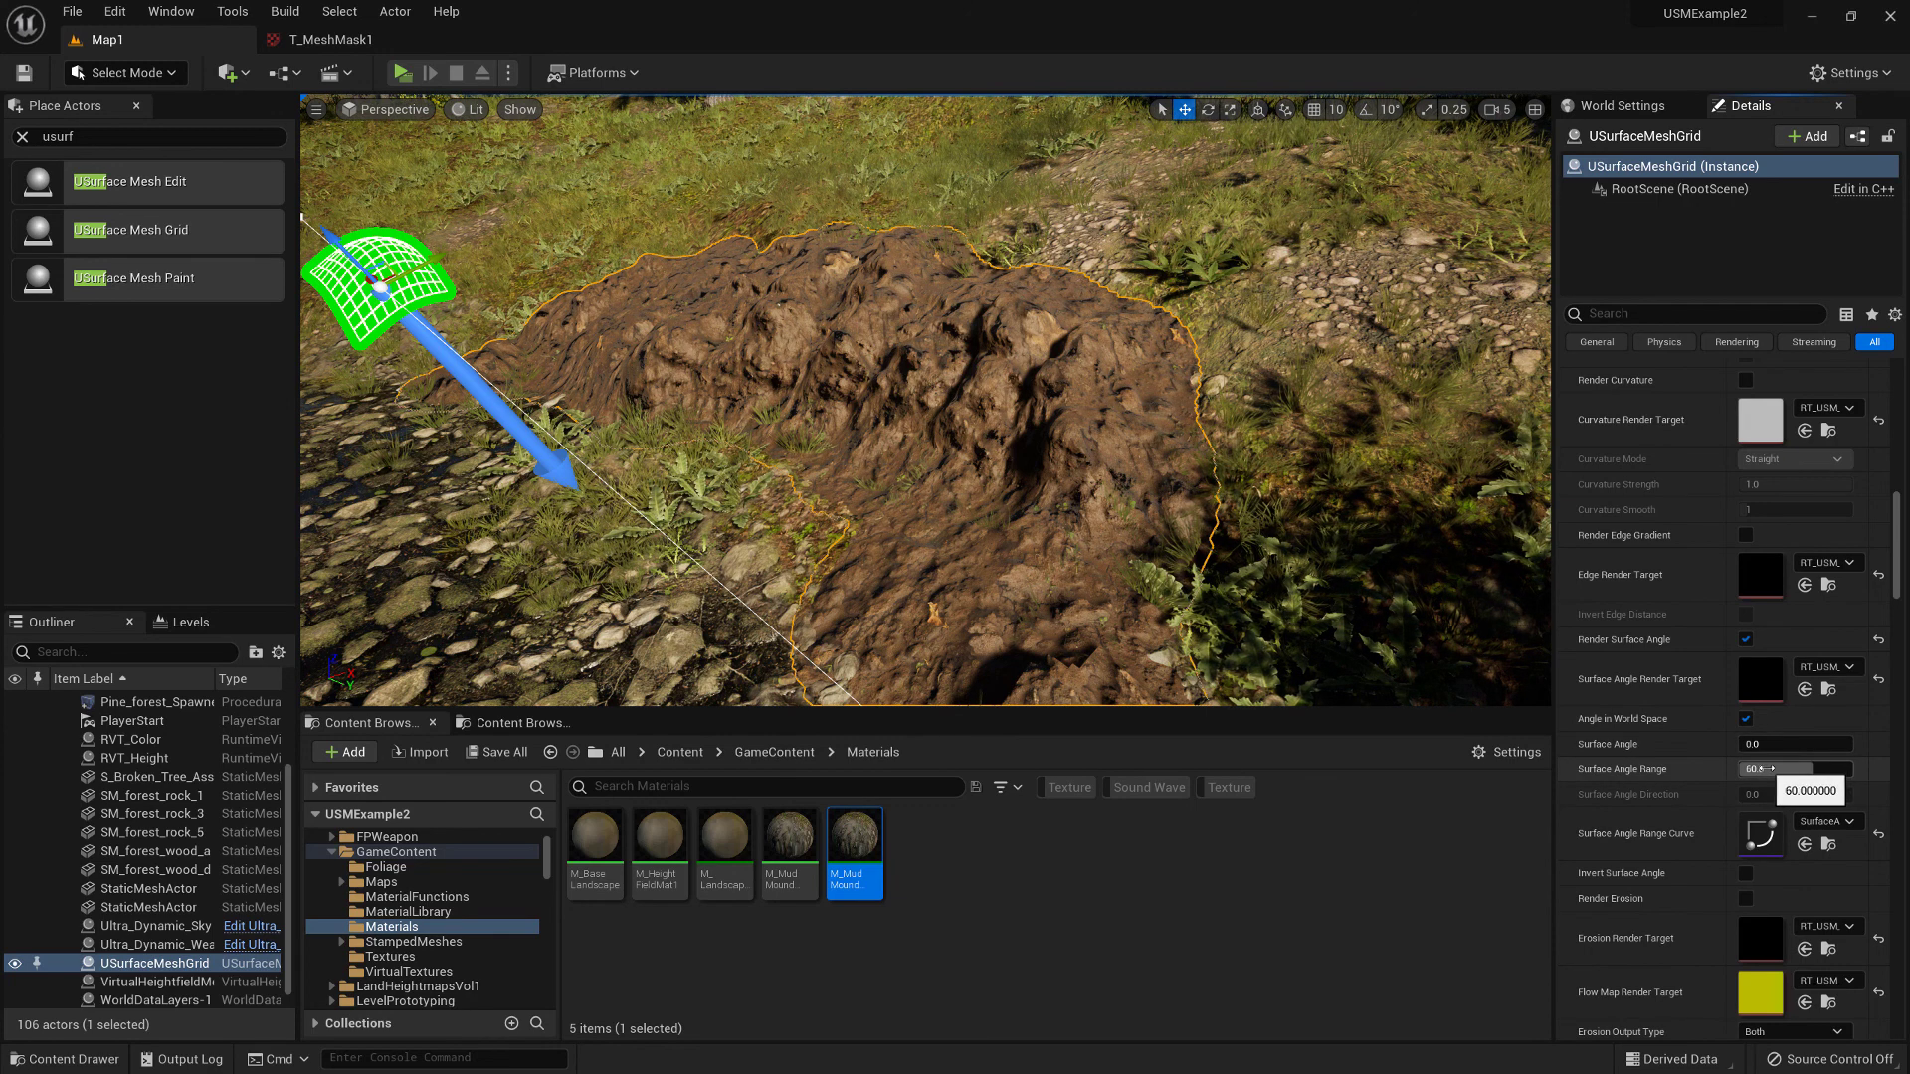
scroll(1884, 456, "up", 10)
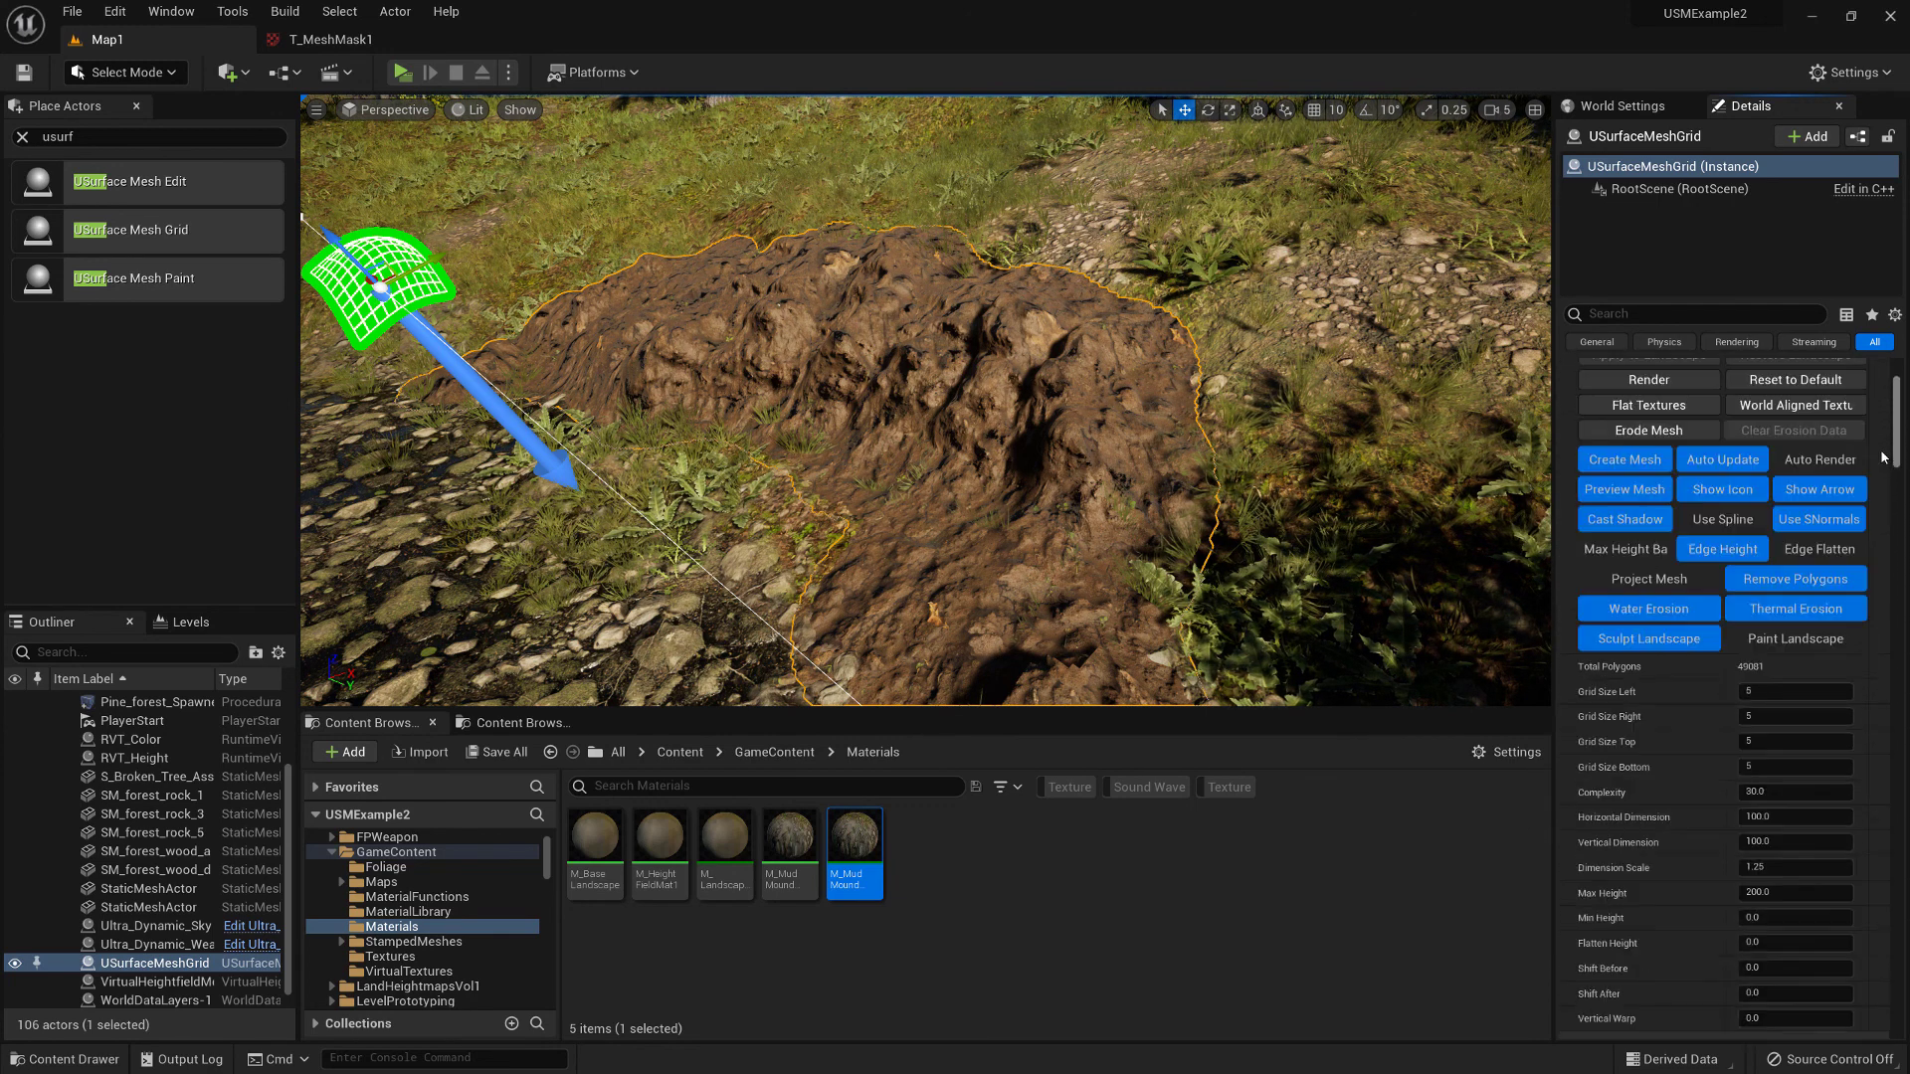
scroll(1884, 455, "up", 2)
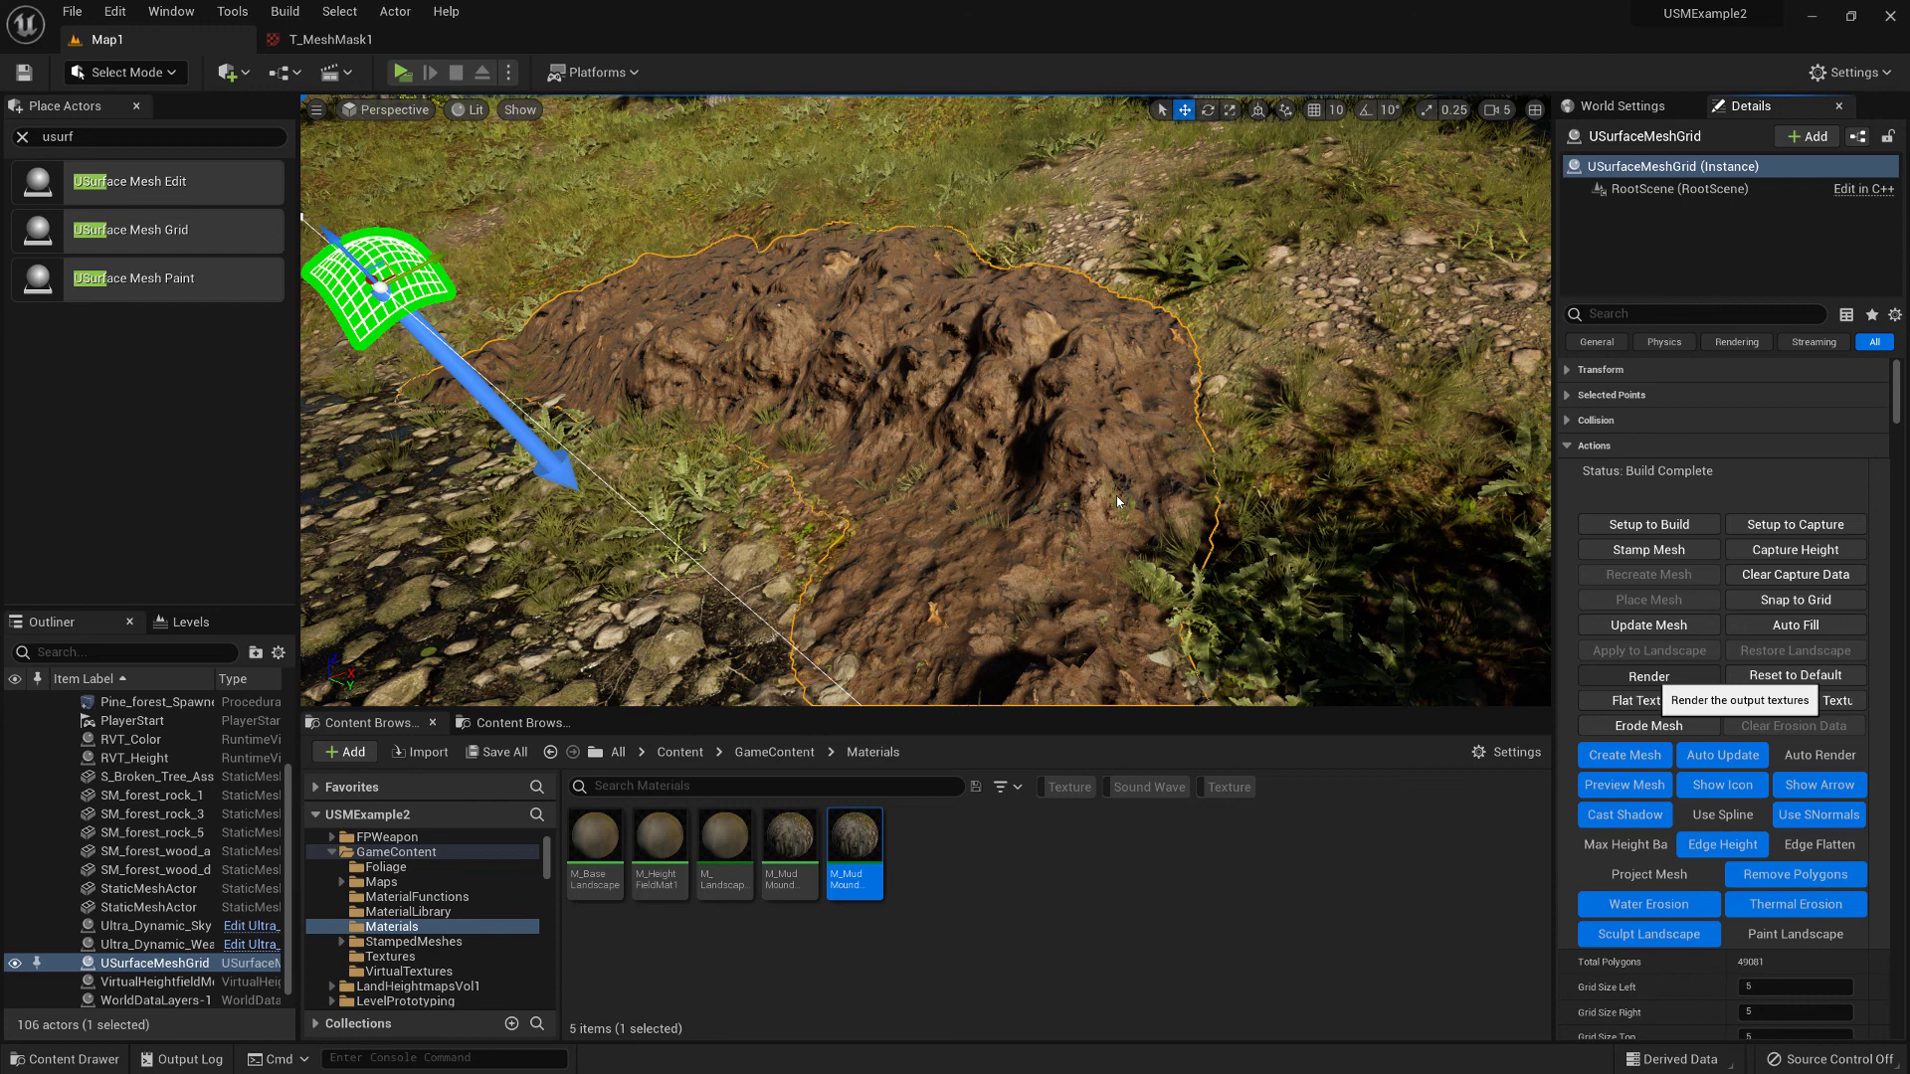
right_click_drag(1113, 395, 1079, 495)
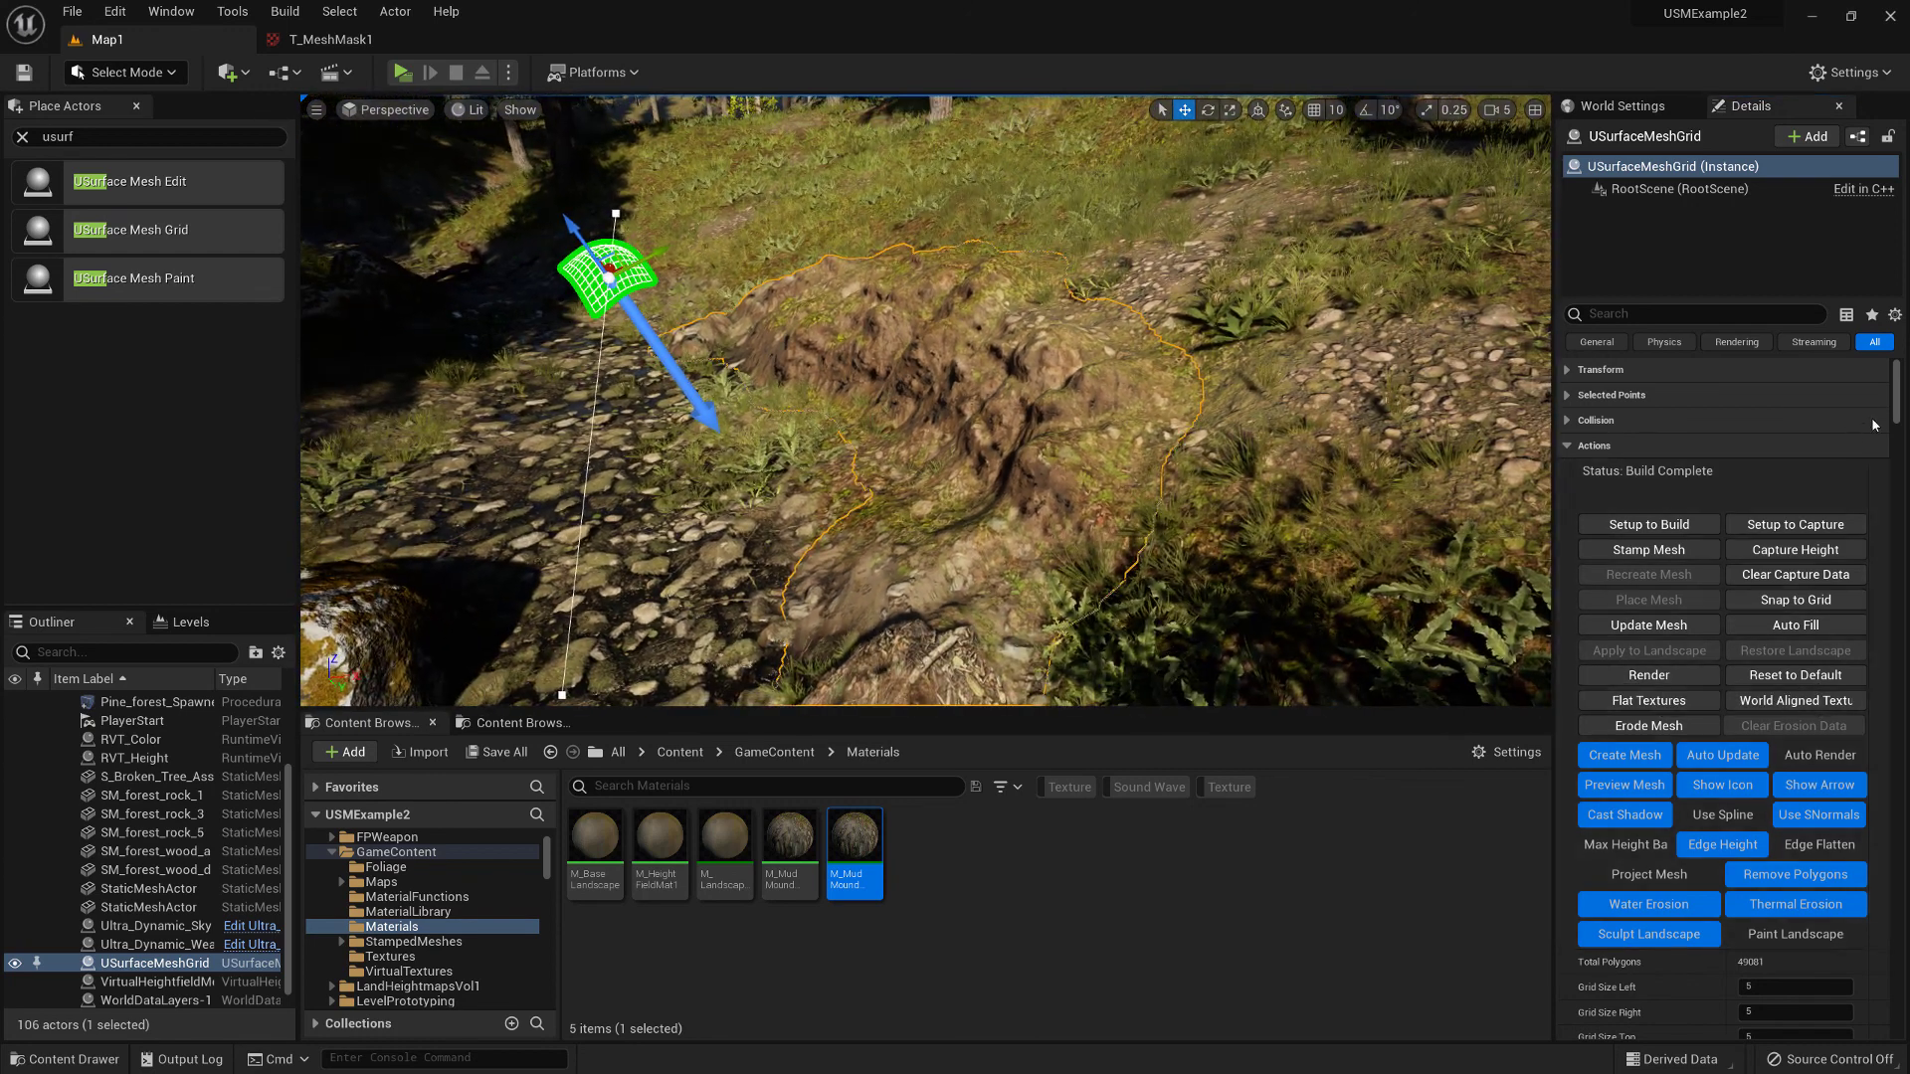
Set the mesh grid's Shift Before value to -6
scroll(1840, 505, "down", 10)
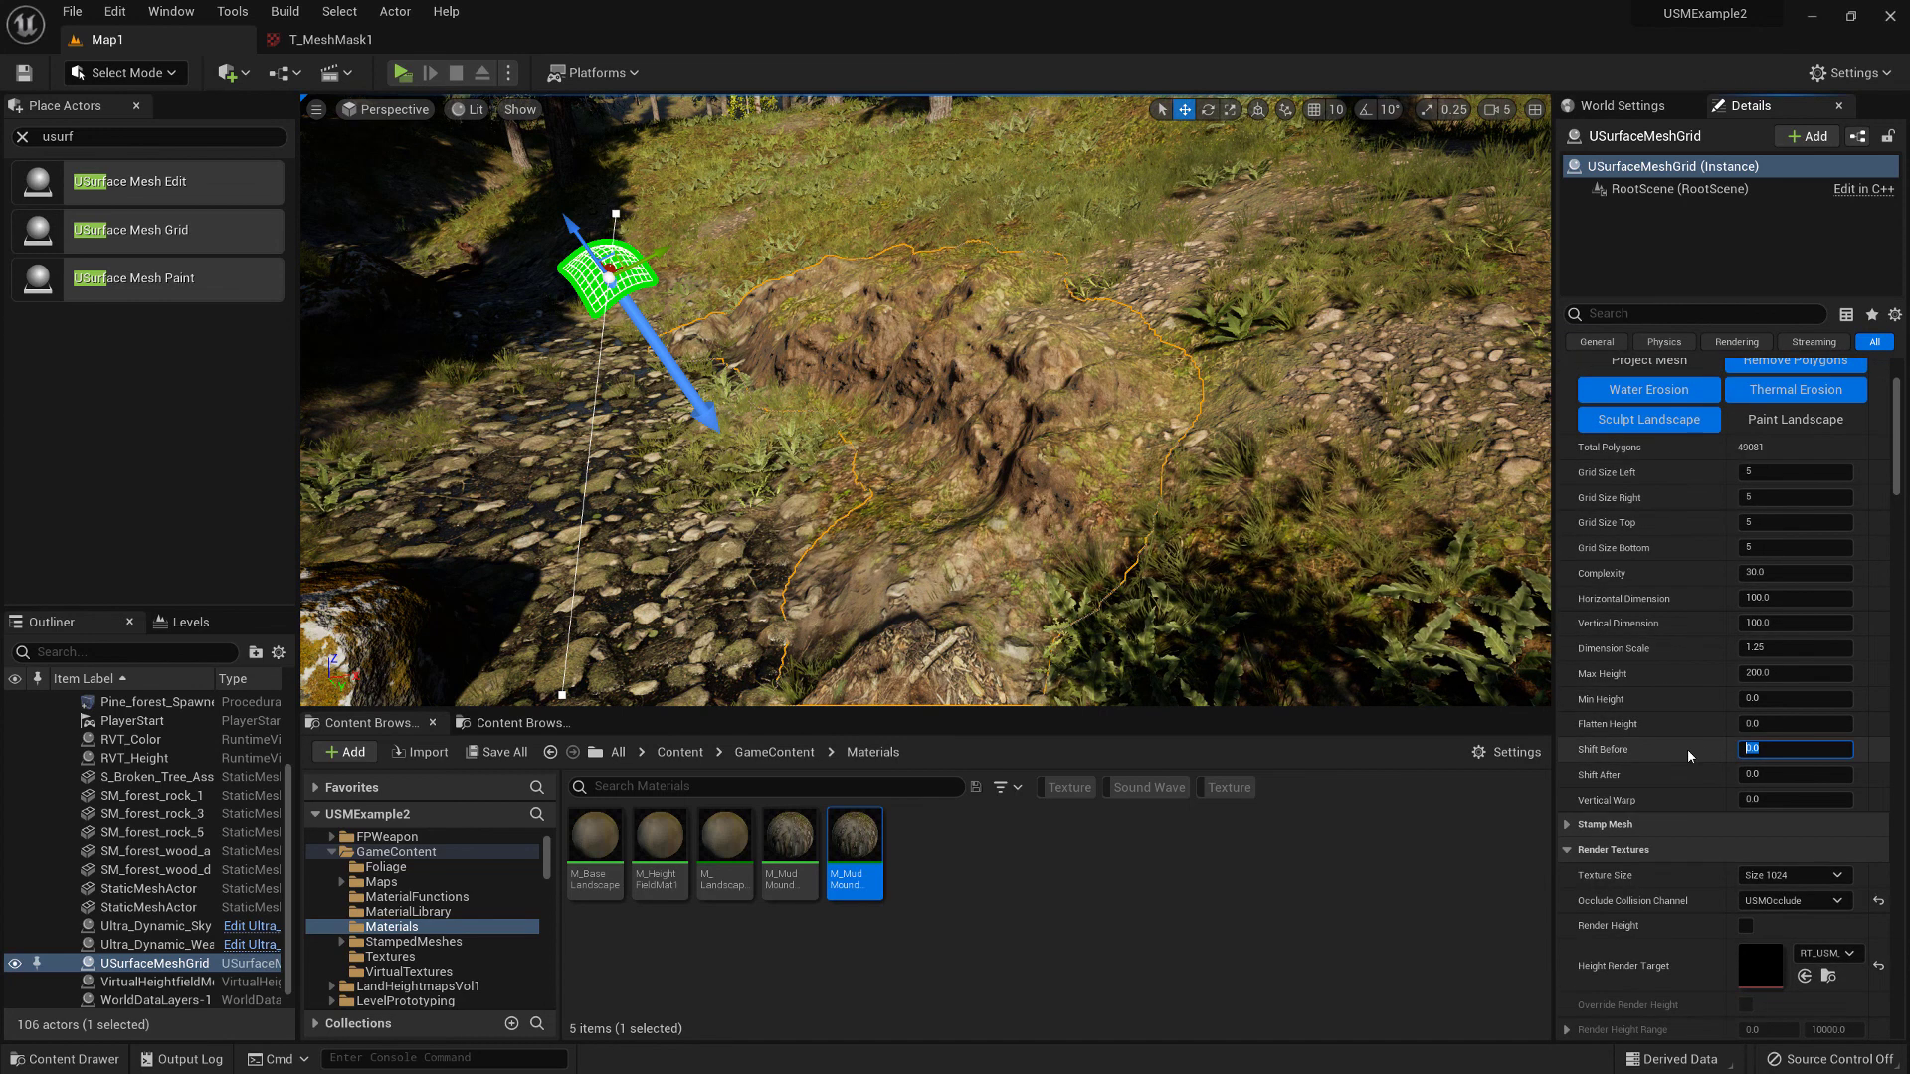
type("-6")
key("Return")
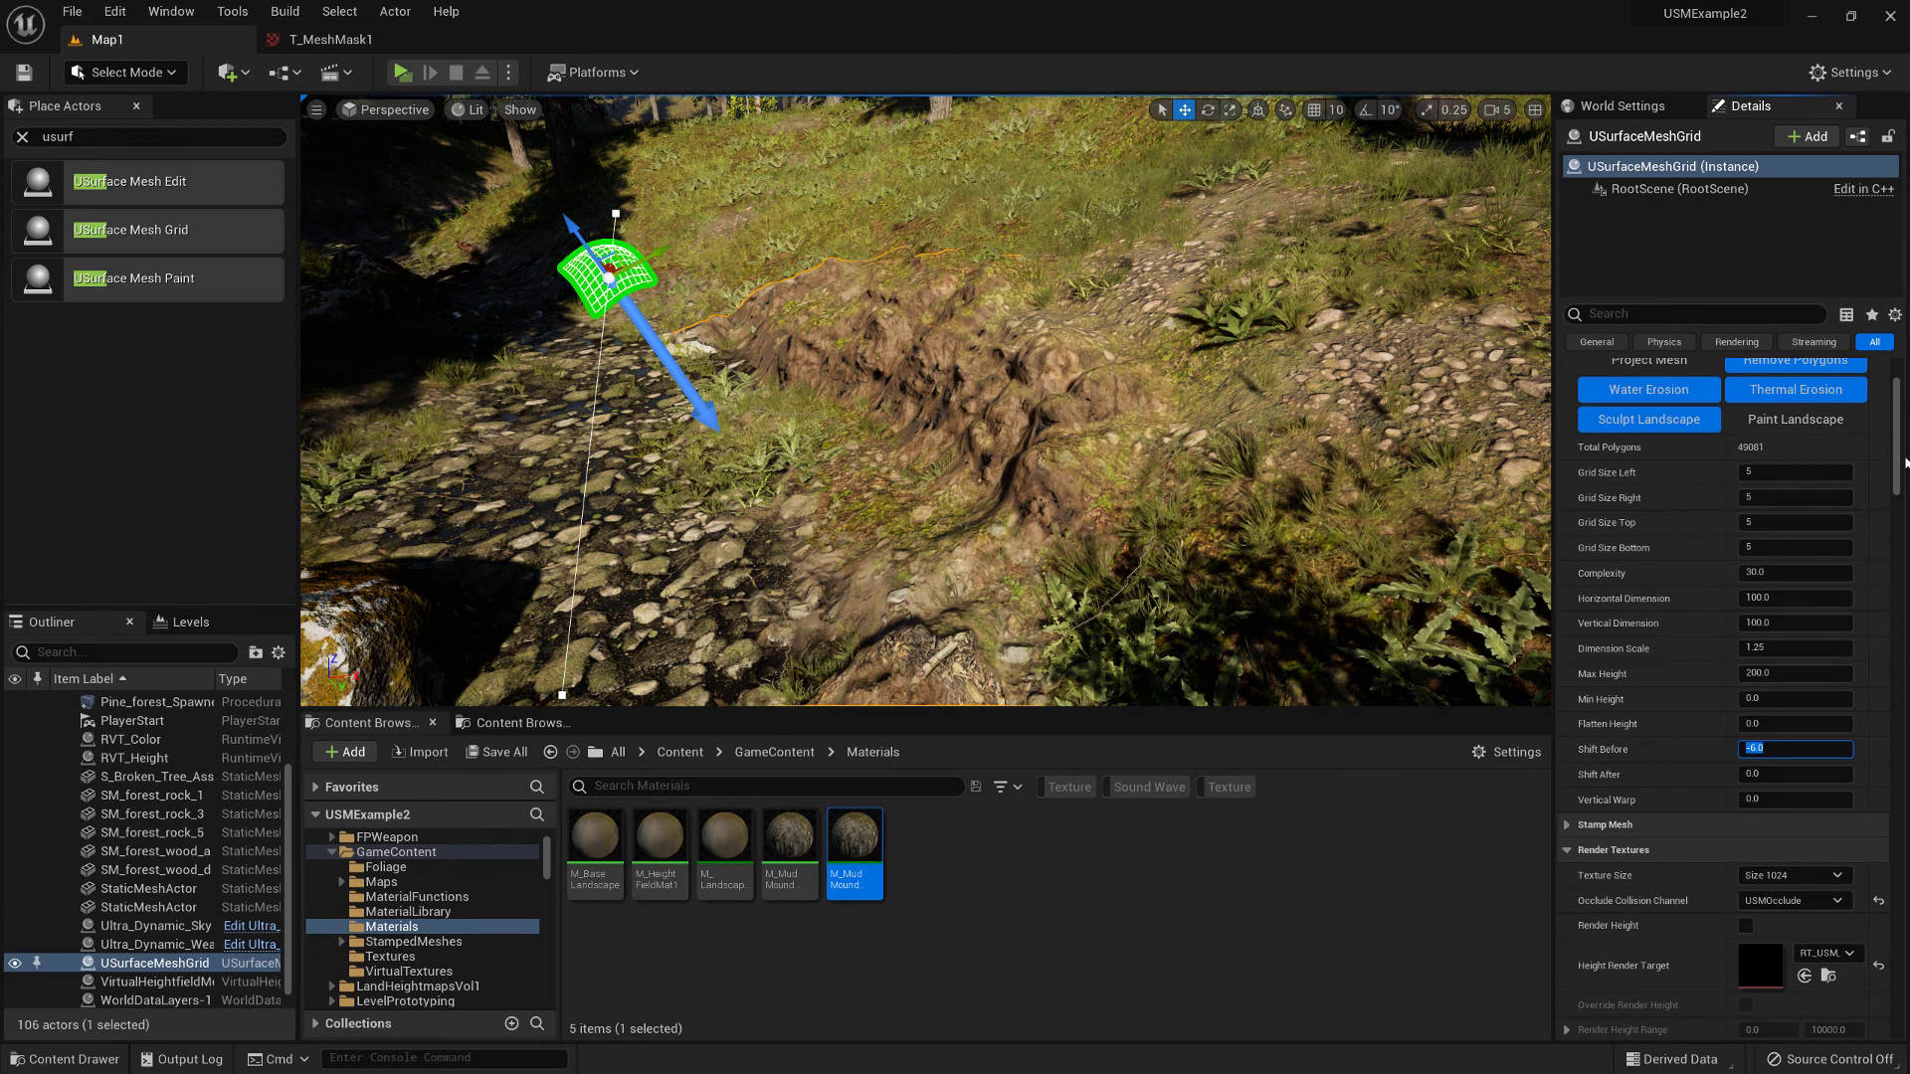
scroll(1714, 431, "up", 5)
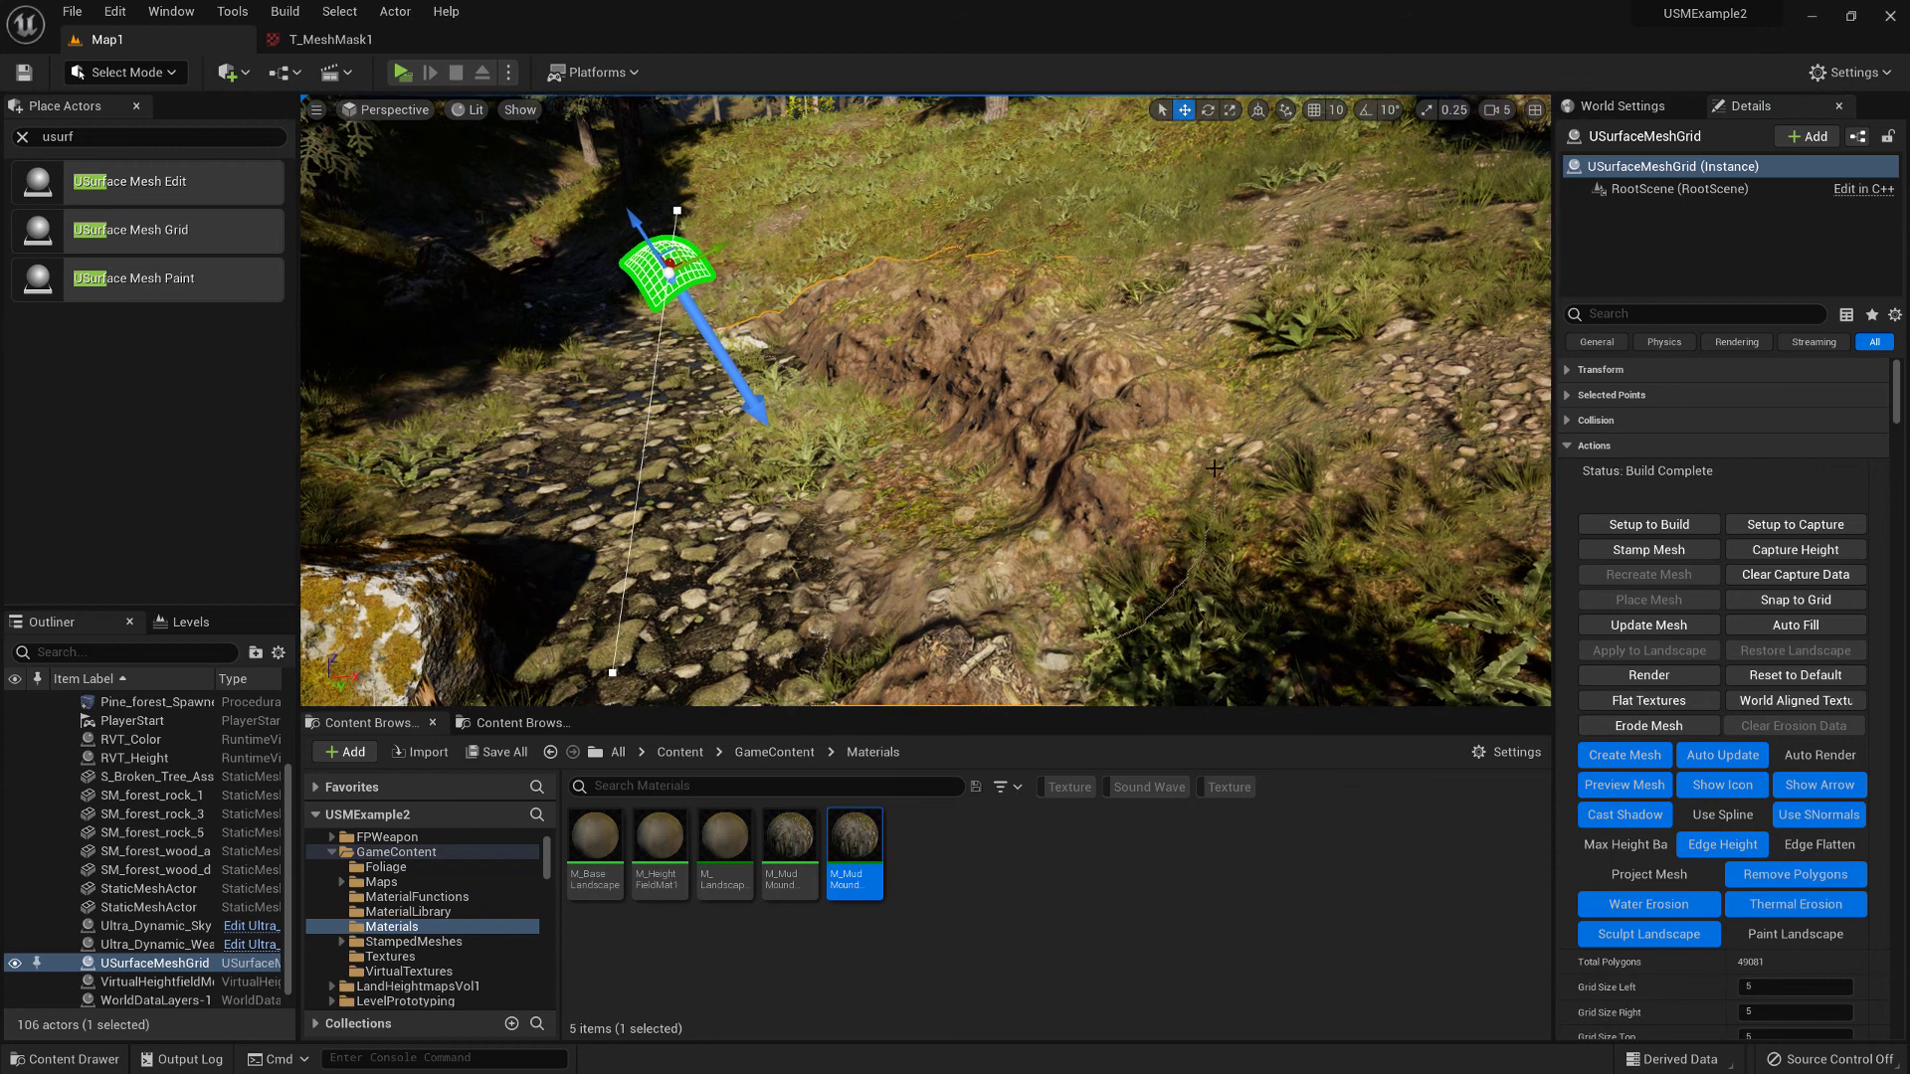
Set the grid's Stamp Mesh path to the StampedMeshes folder inside GameContent
scroll(1686, 746, "down", 3)
scroll(1687, 746, "down", 3)
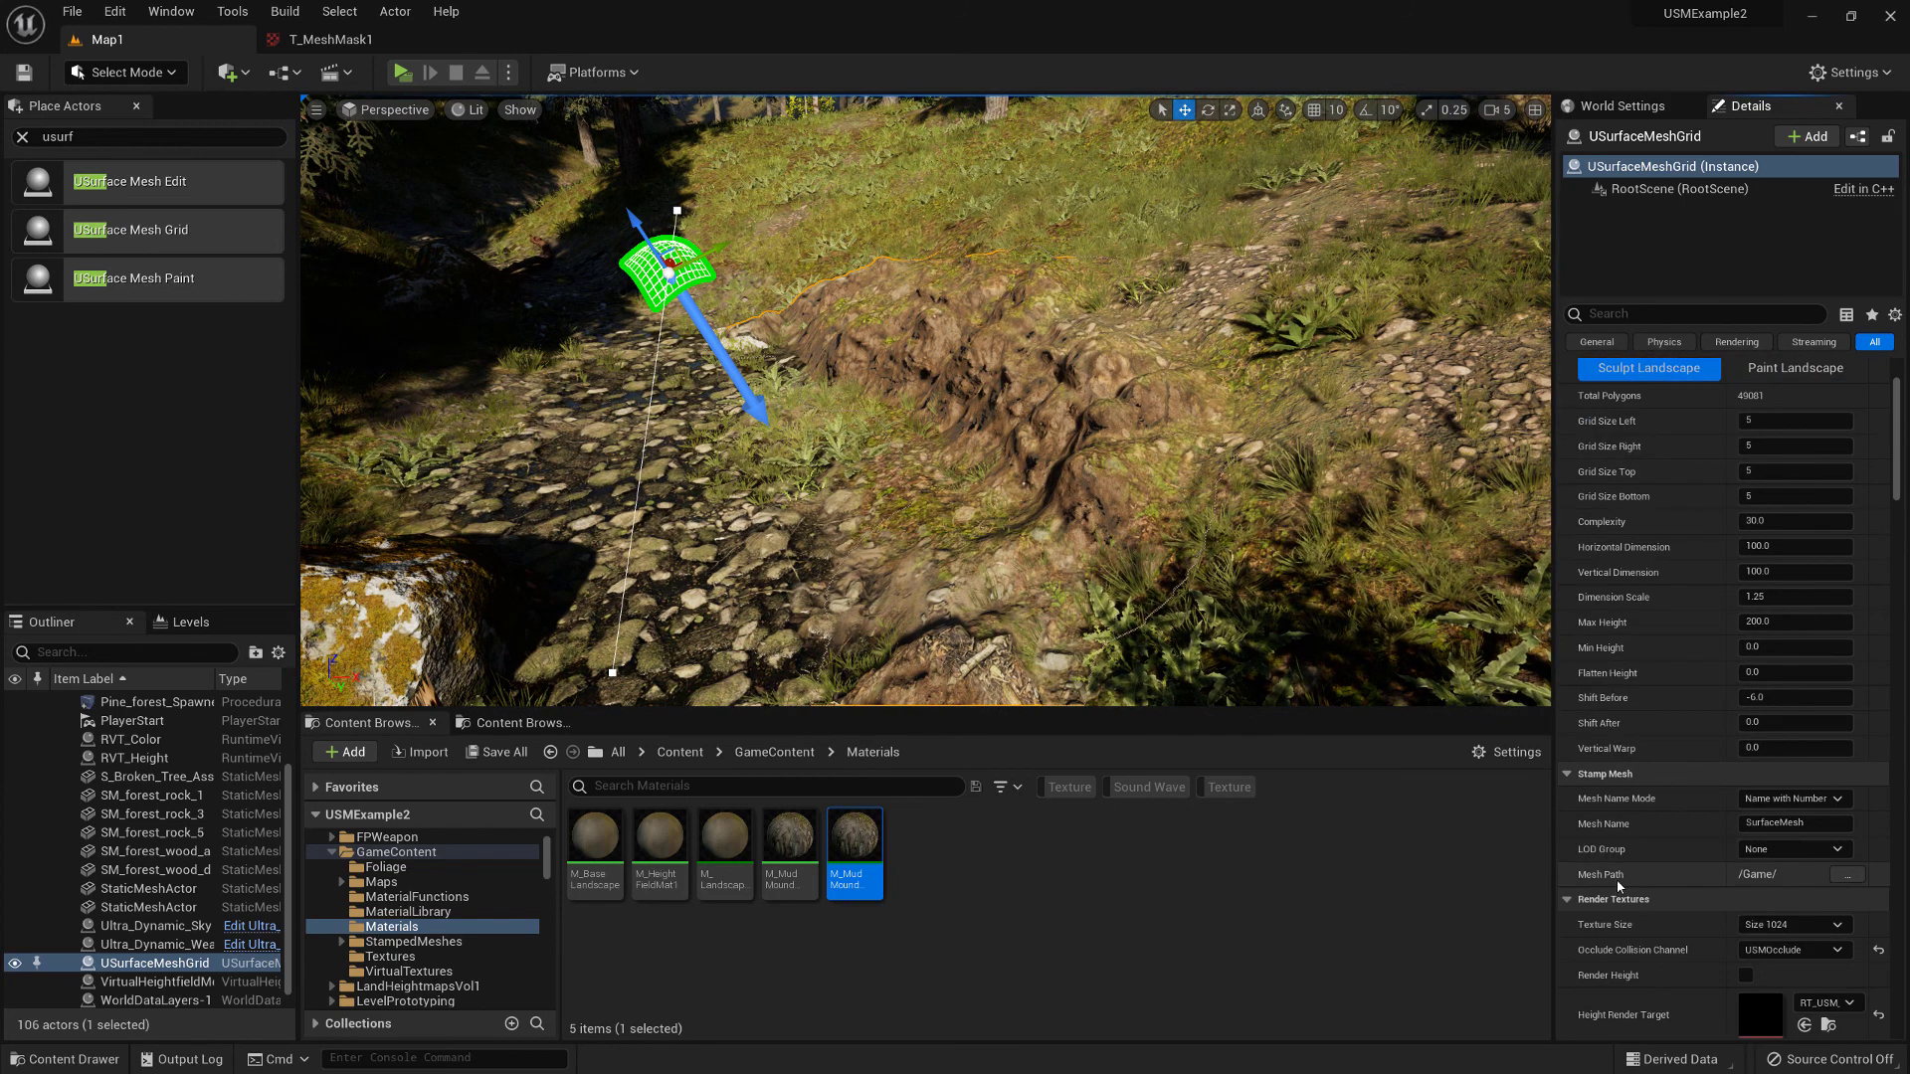
left_click(1859, 878)
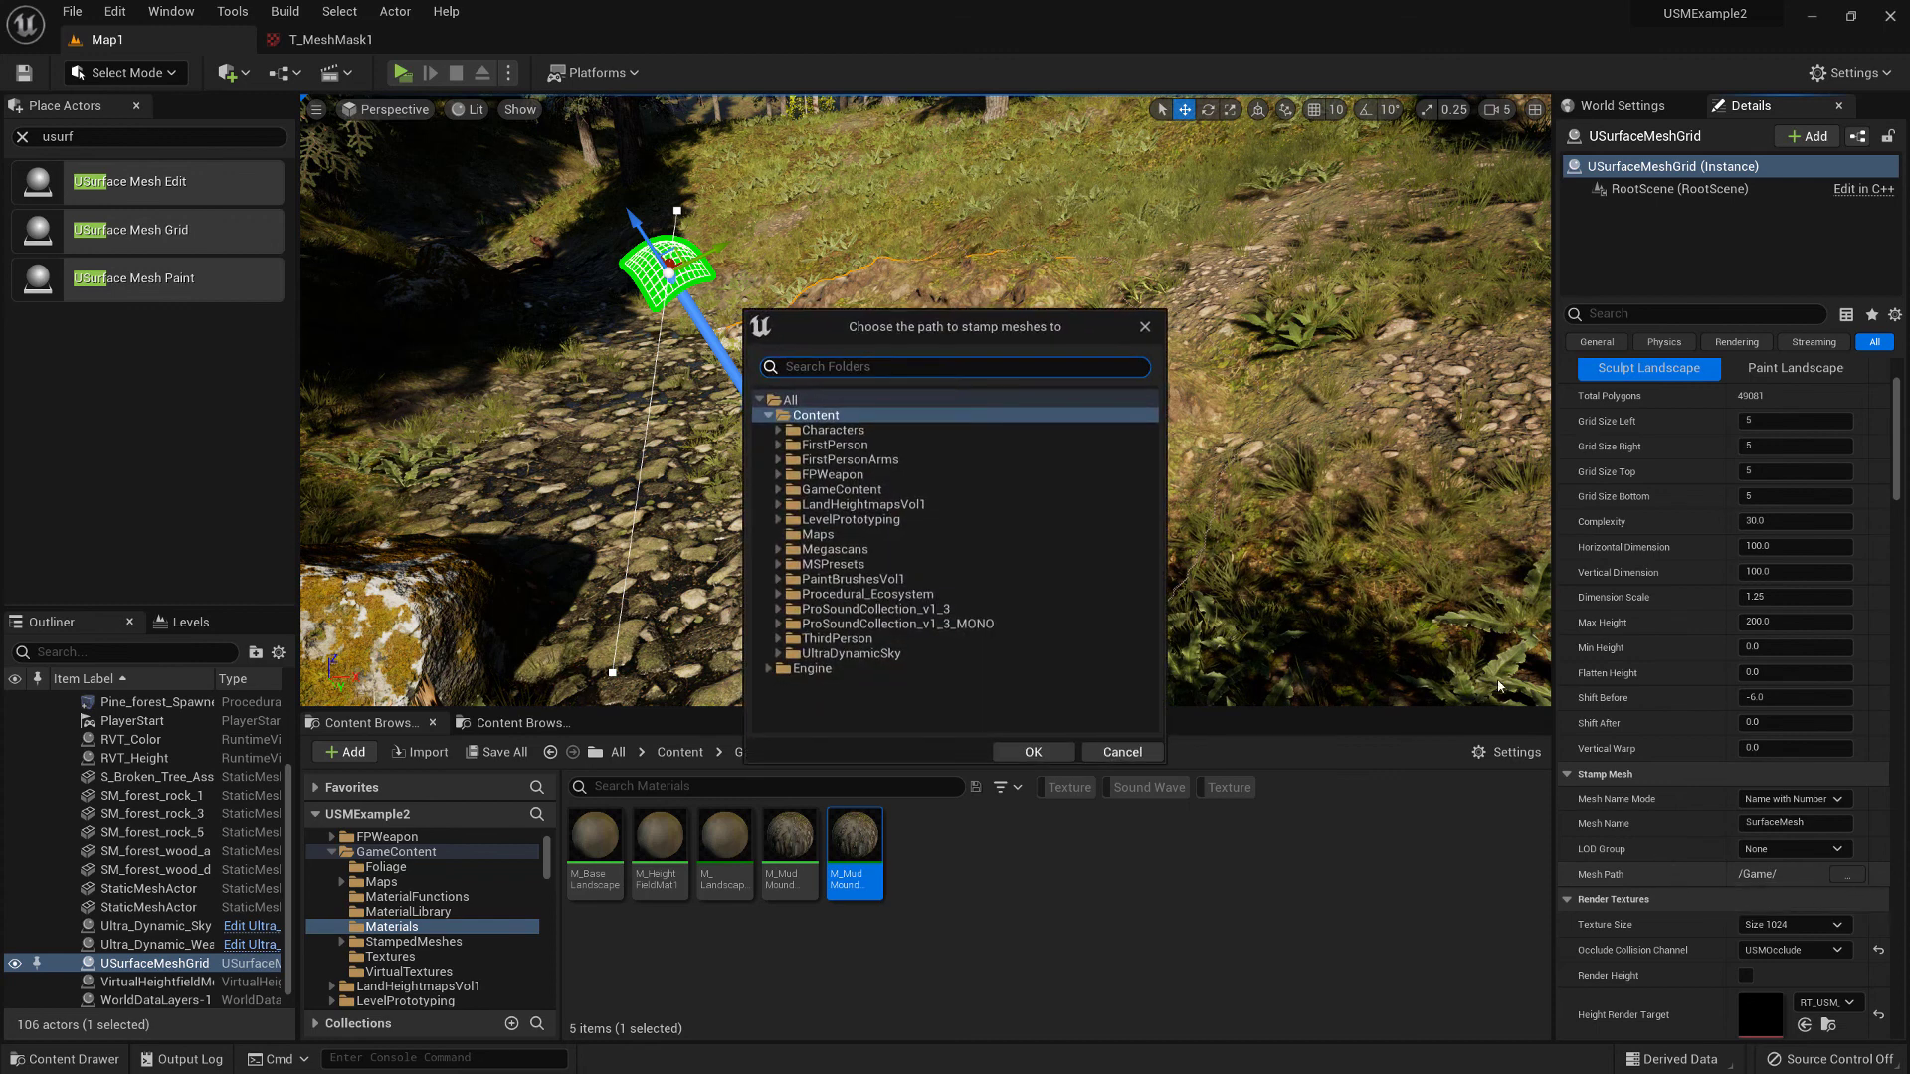
left_click(780, 491)
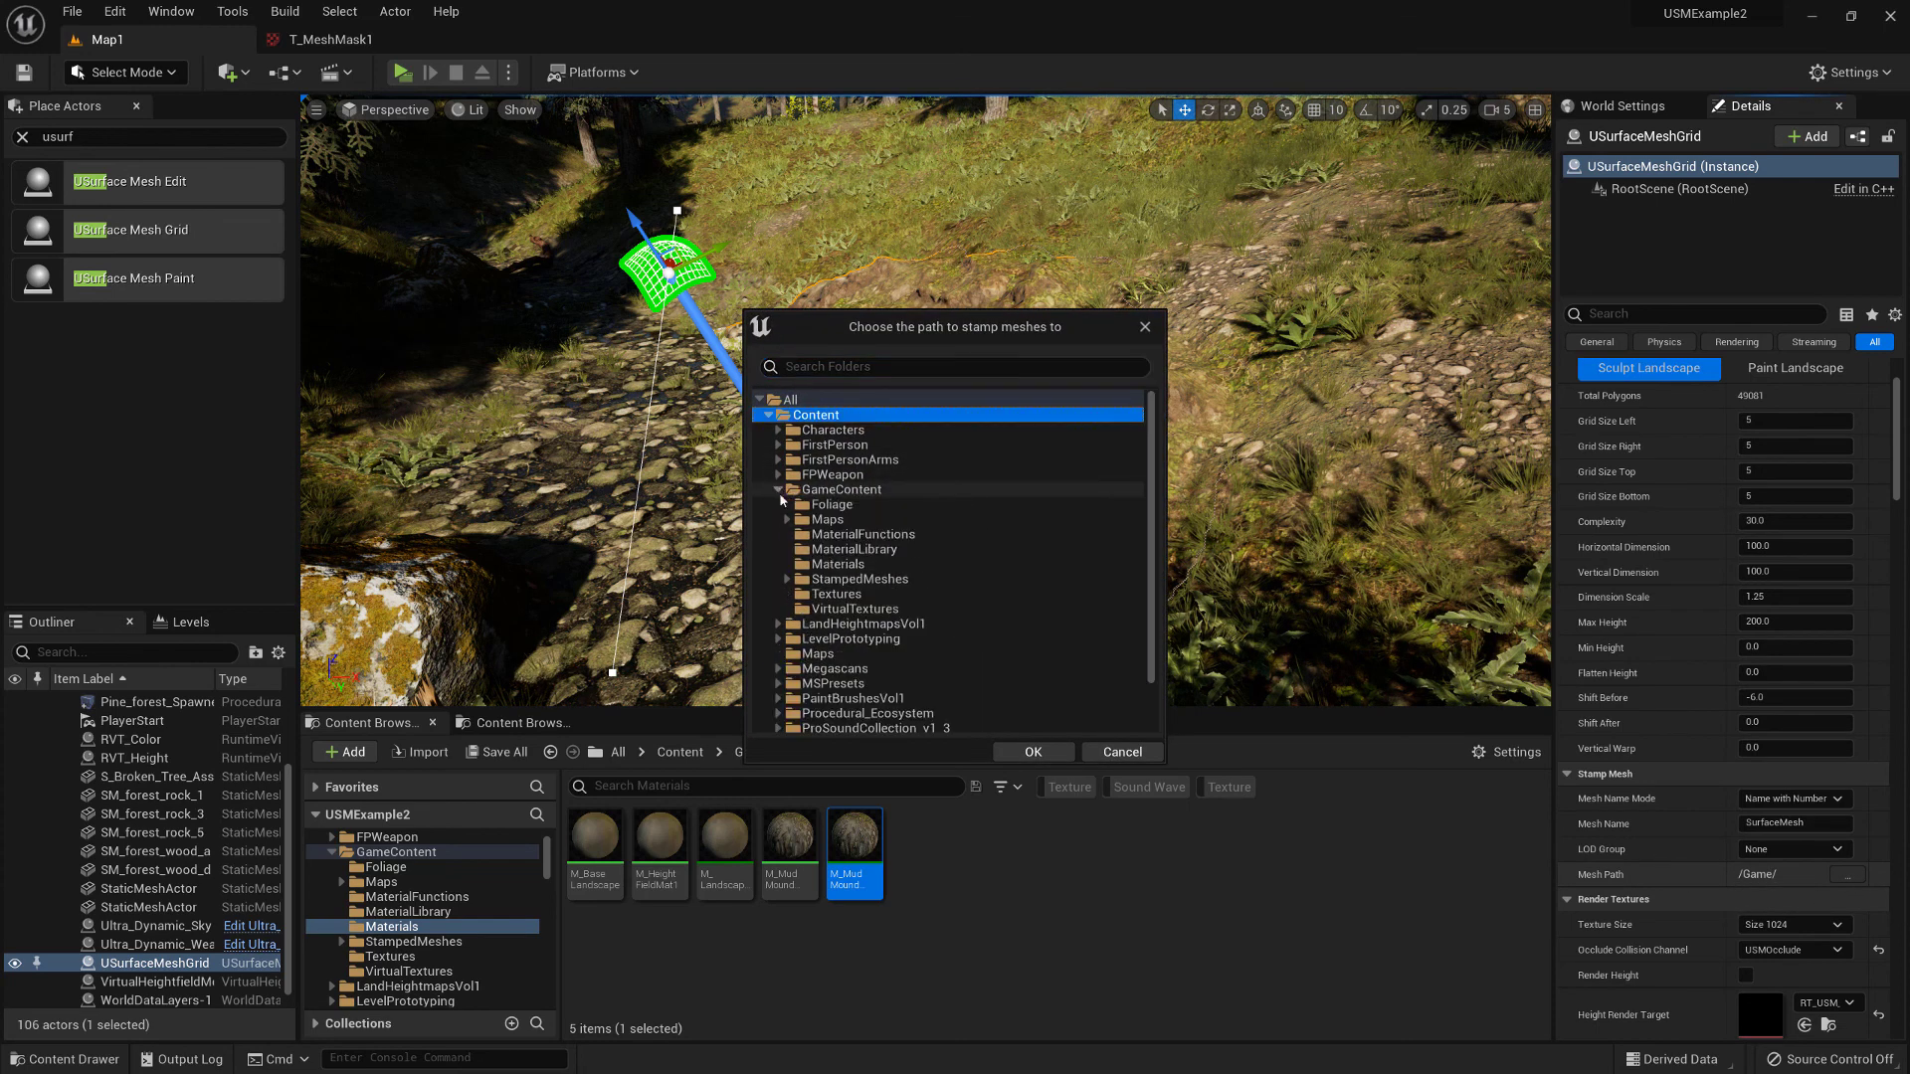
left_click(788, 580)
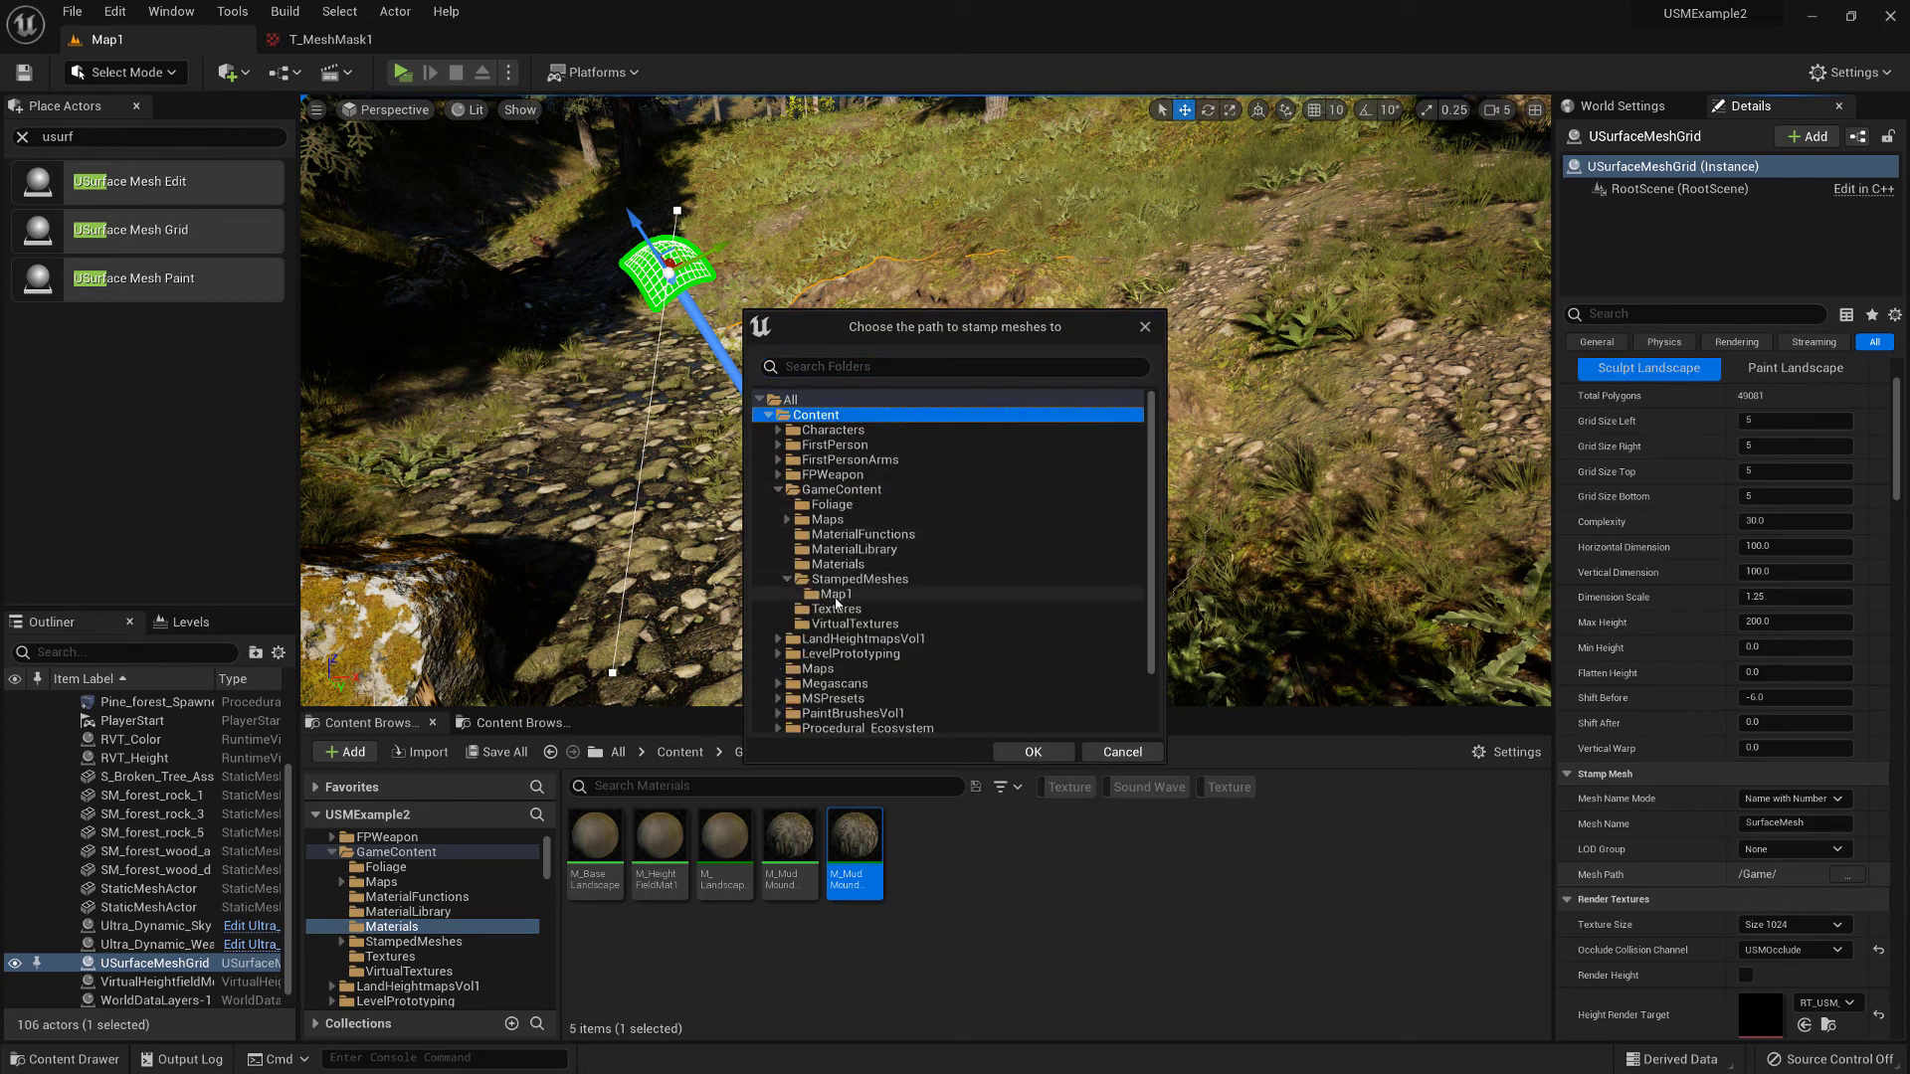
left_click(857, 579)
left_click(1033, 752)
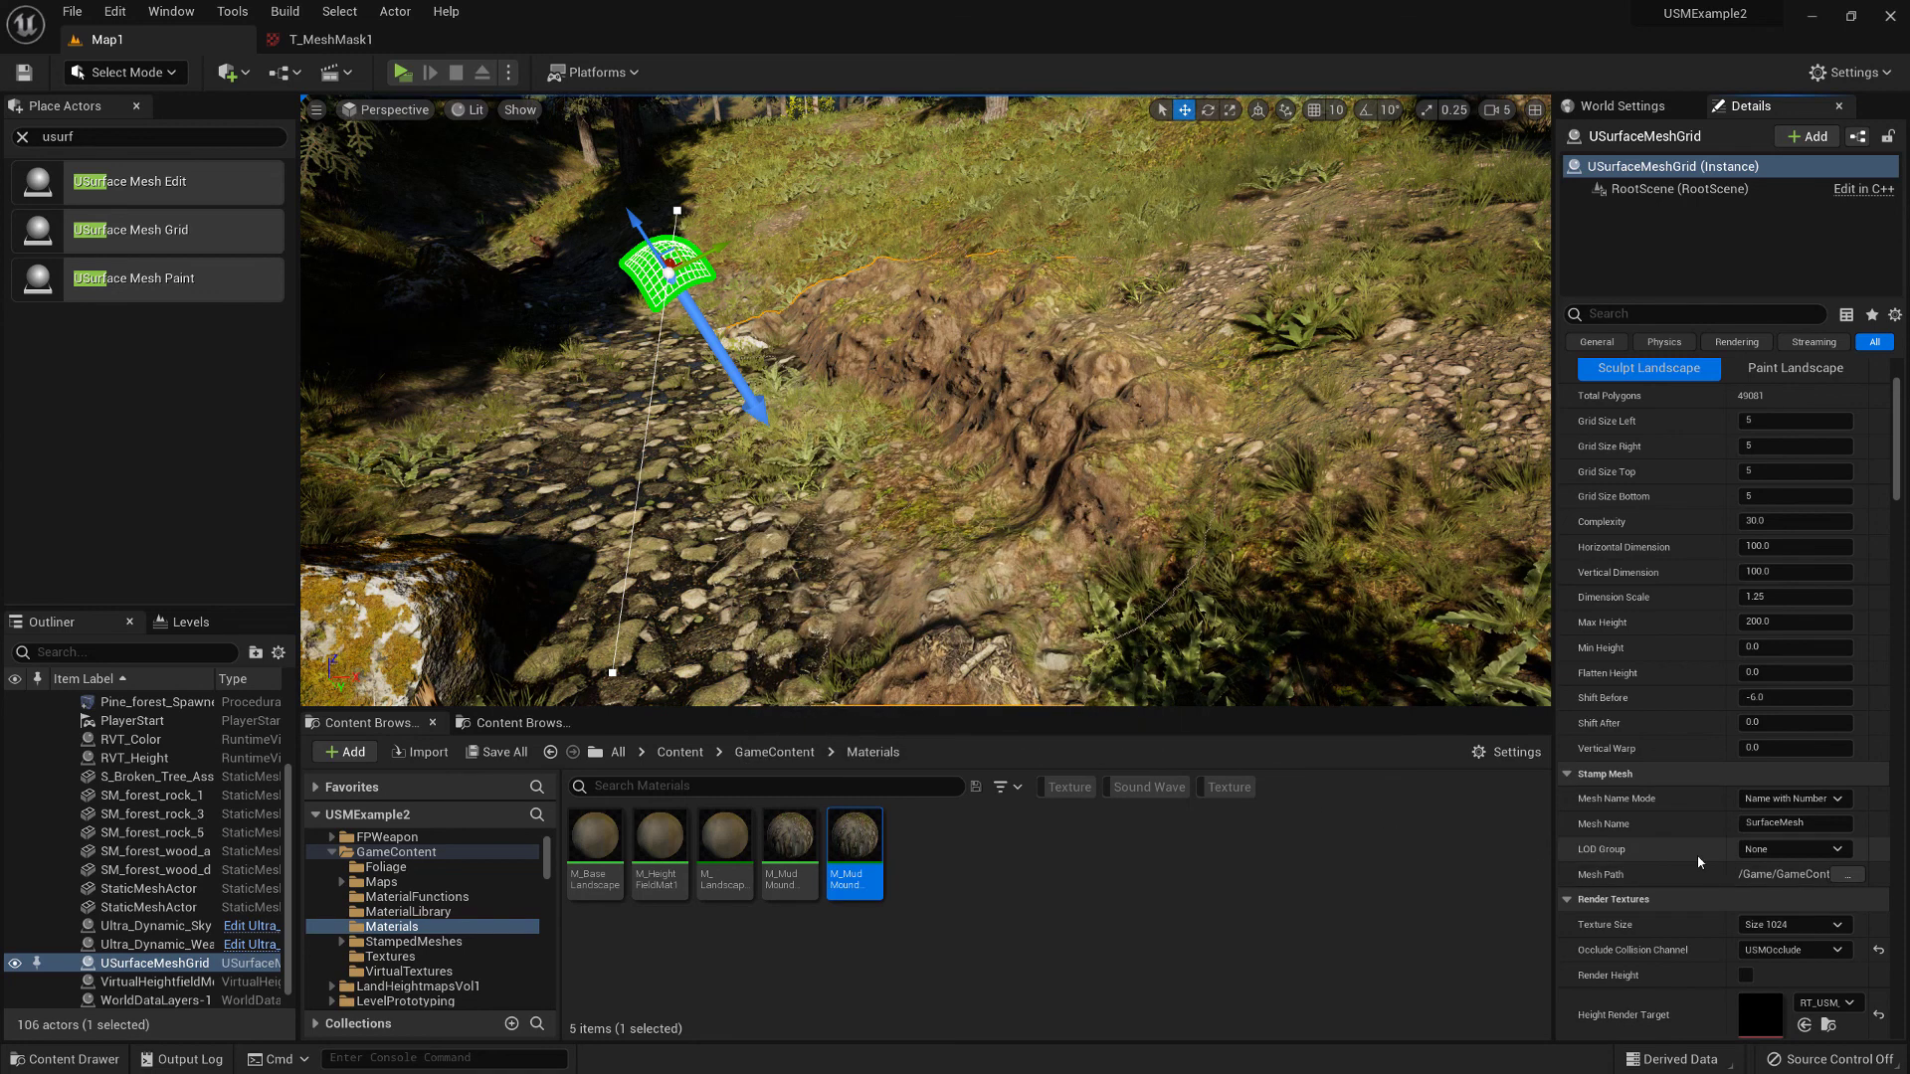
Keep SurfaceMesh as the mesh name, stamp the grid as a static mesh in the level, and inspect the placed mound
scroll(1700, 861, "up", 2)
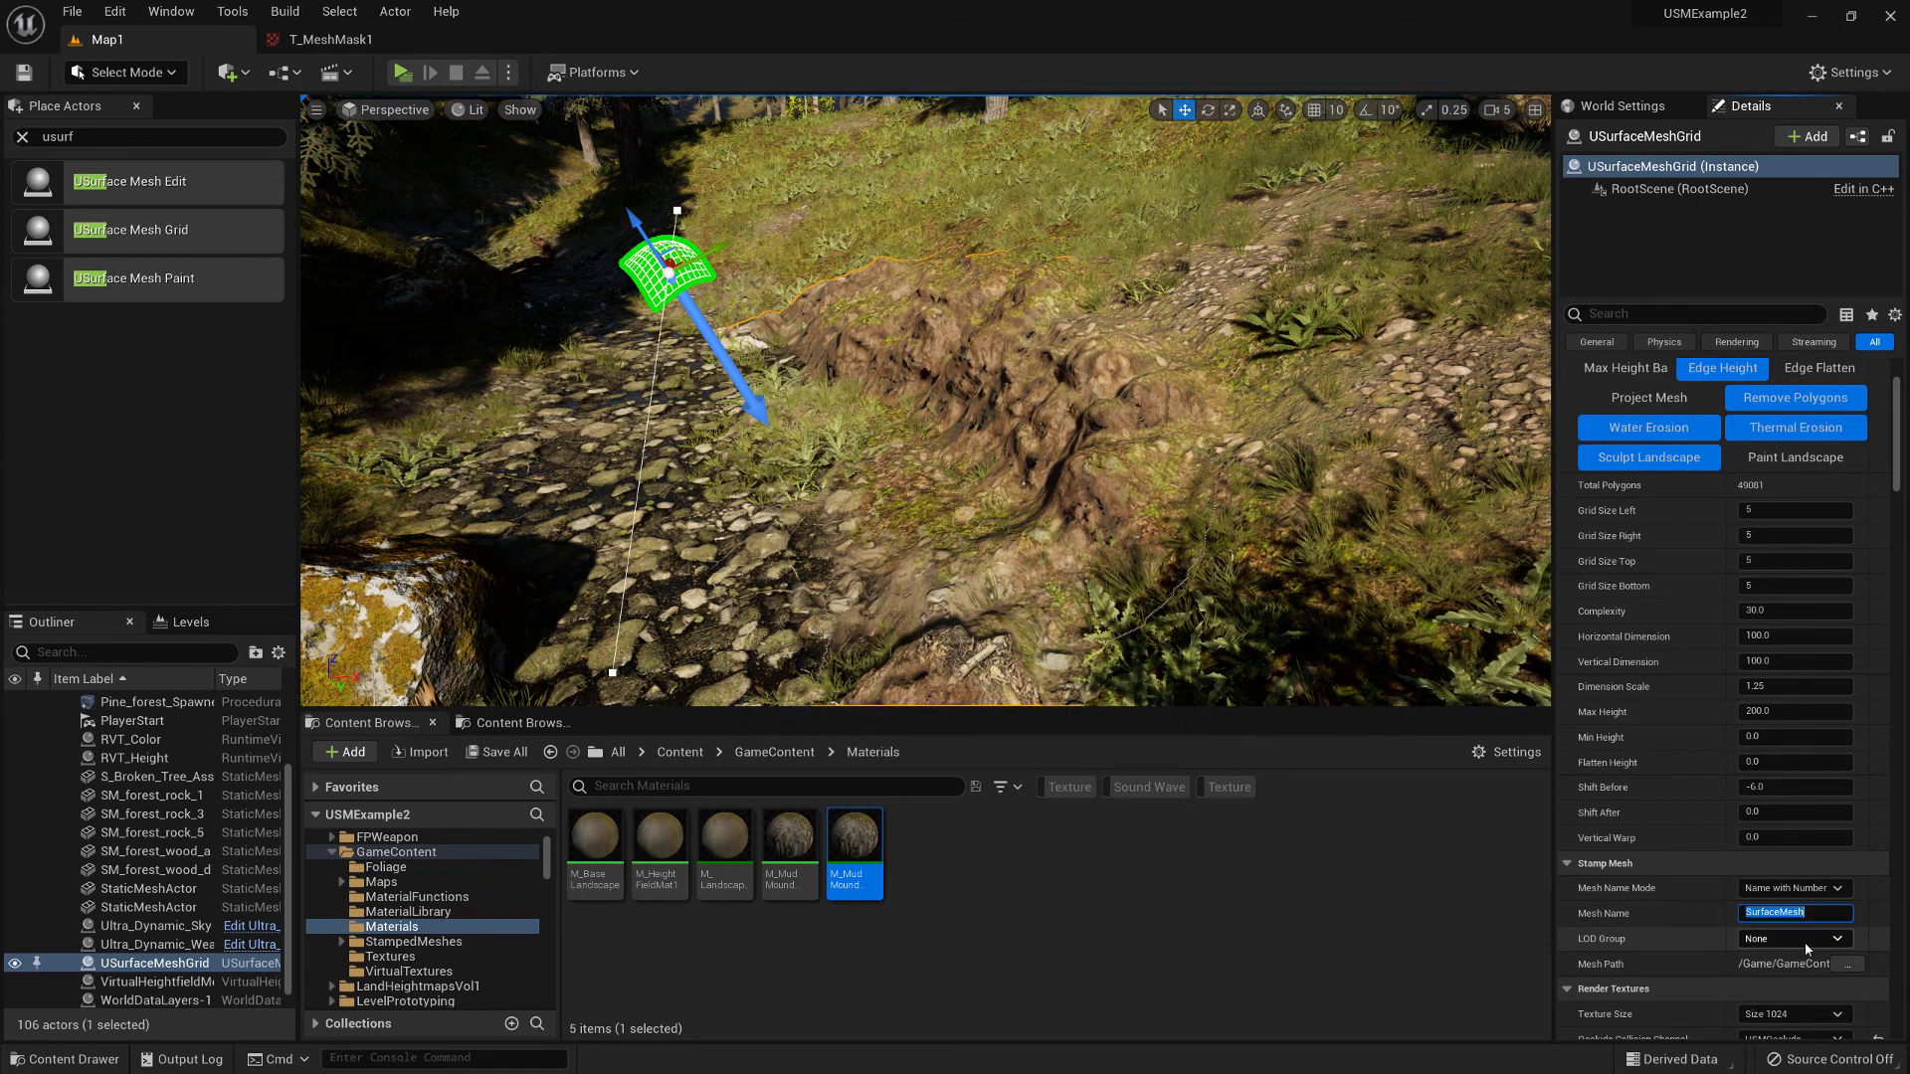
left_click(1790, 913)
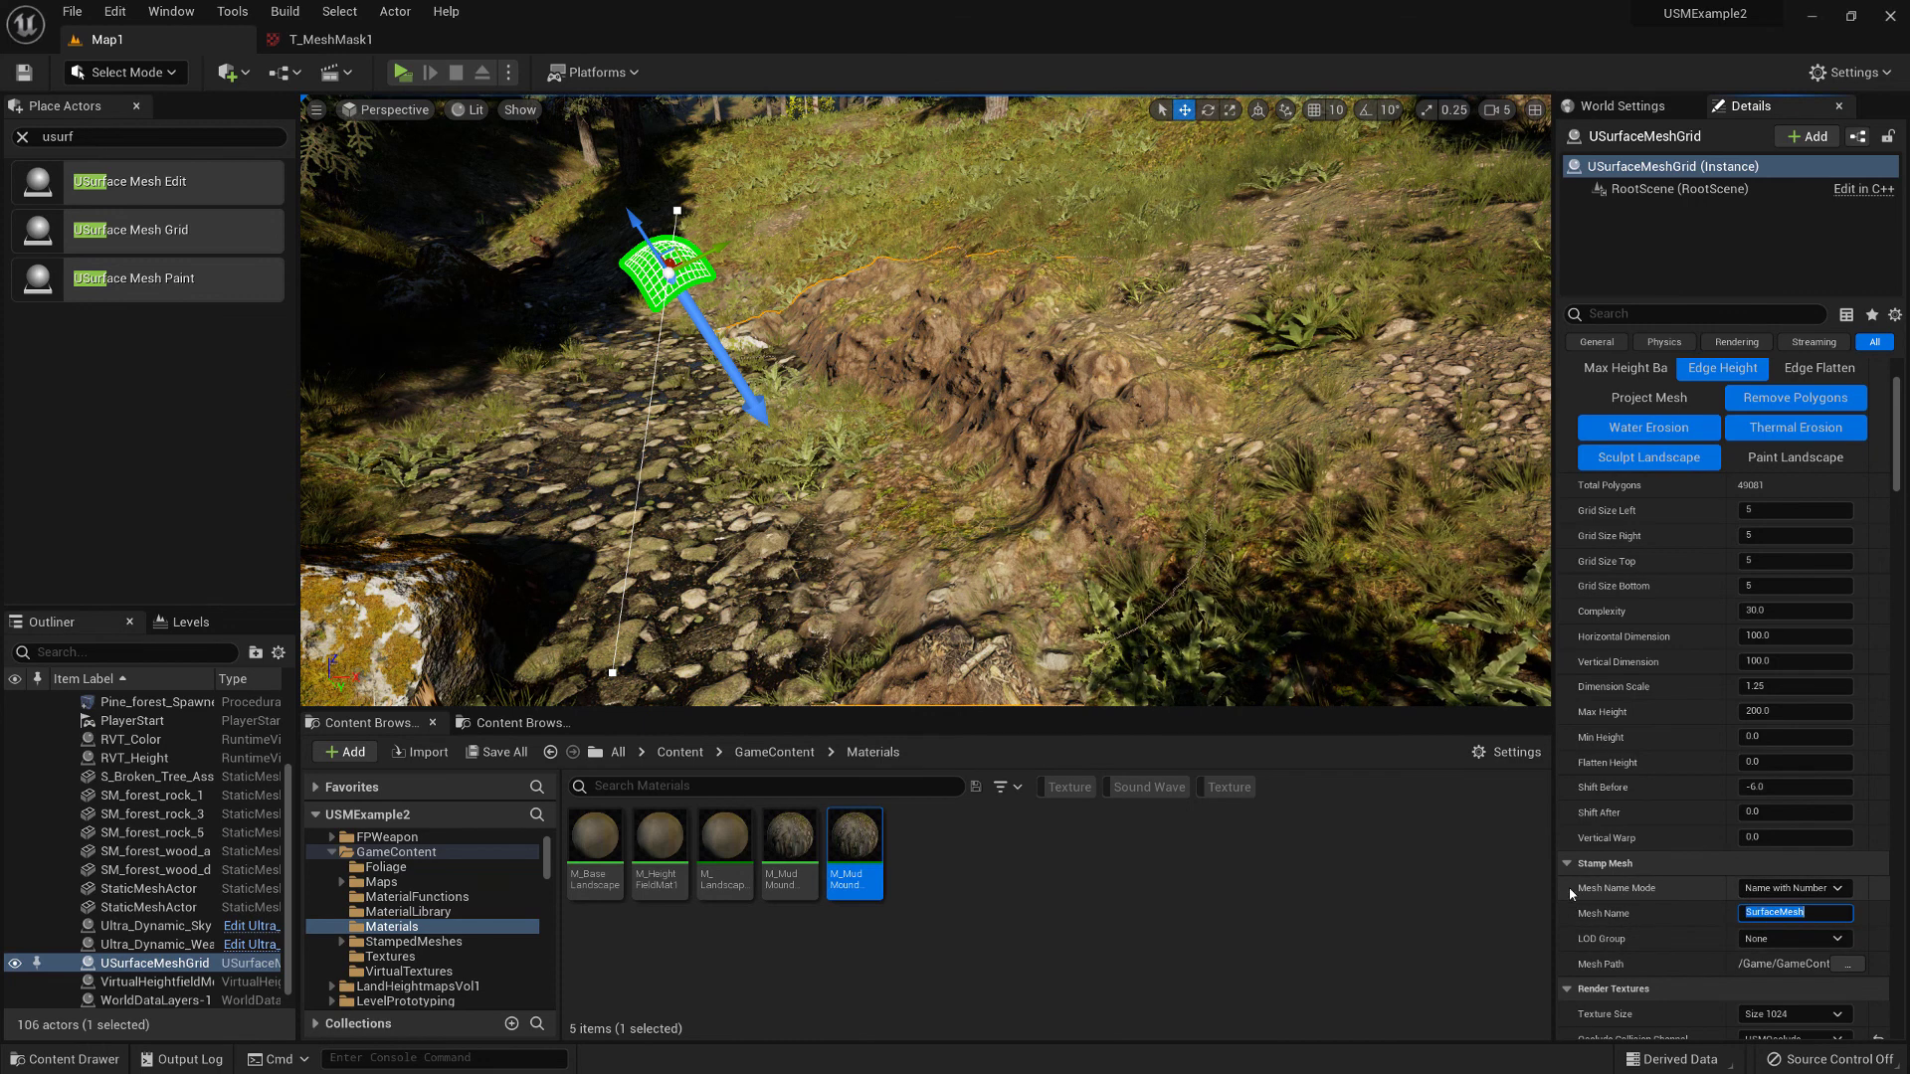
left_click(1811, 912)
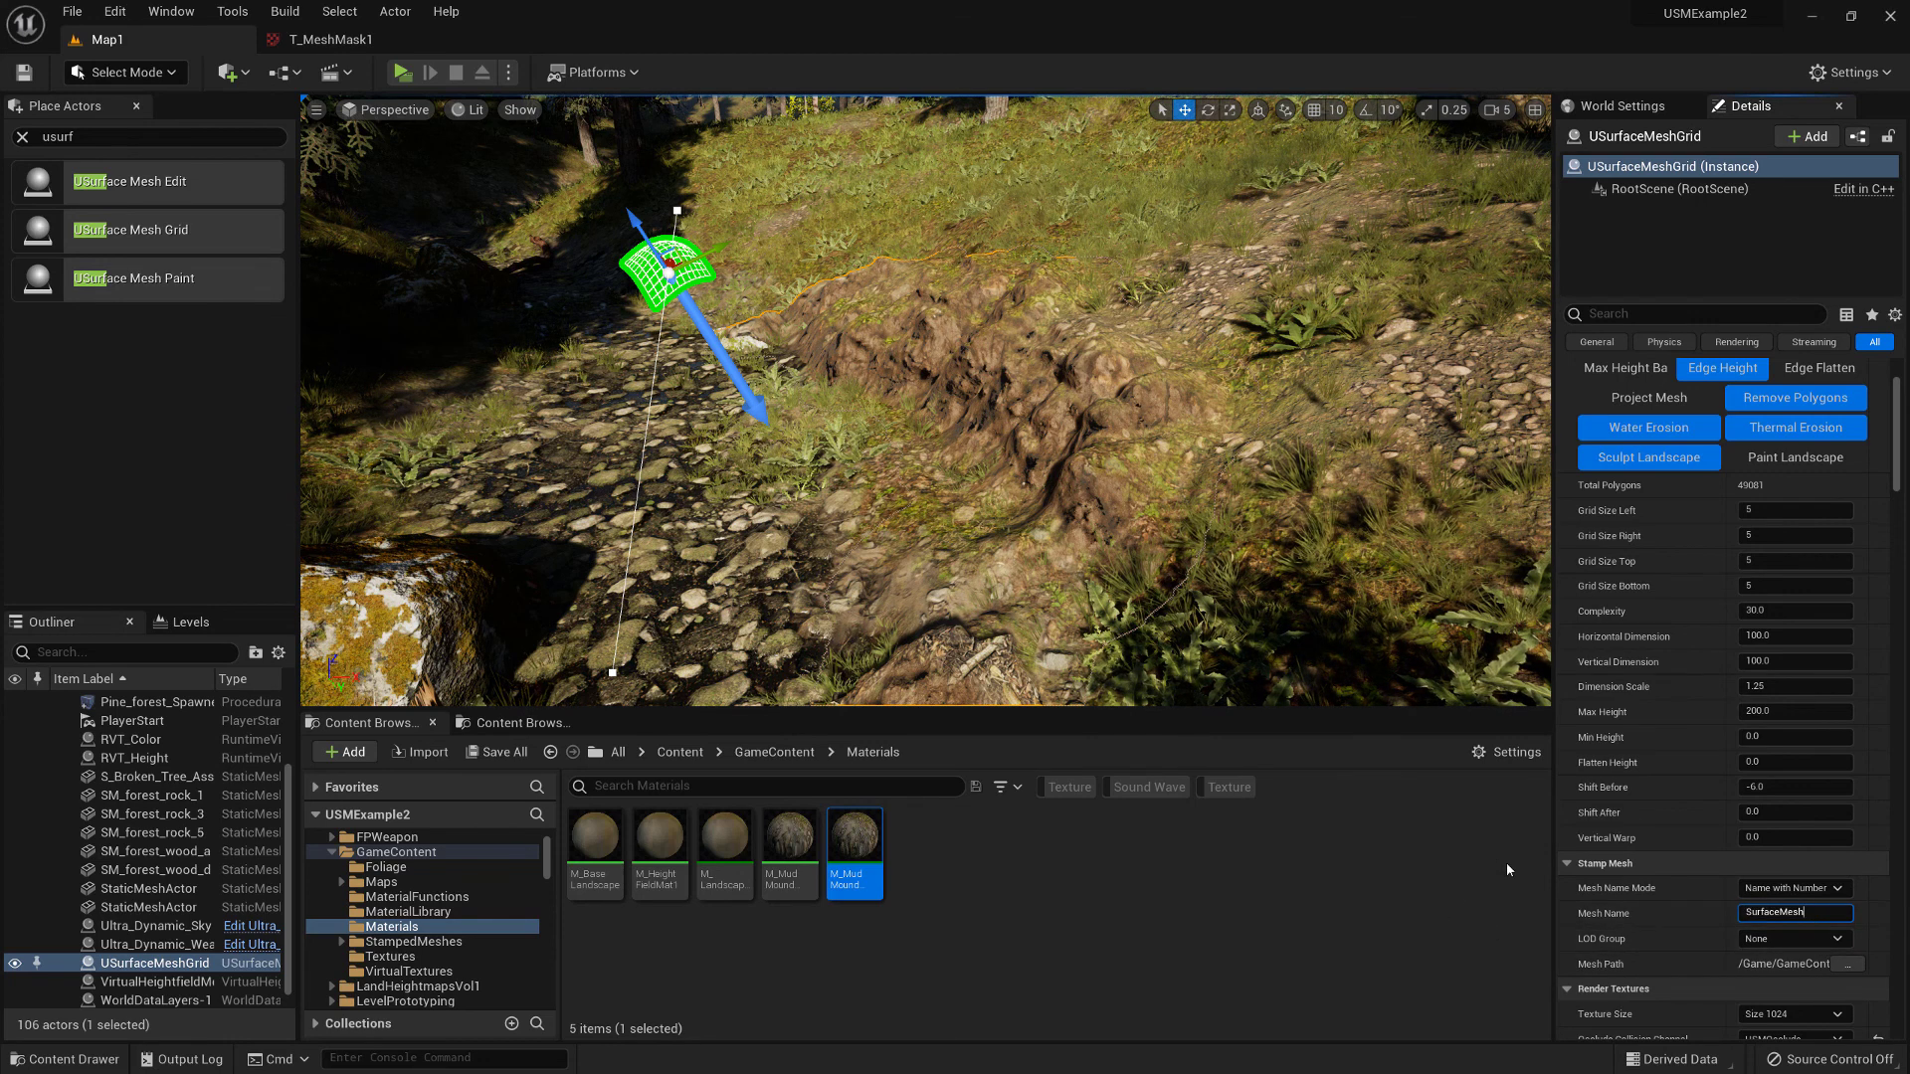
scroll(1687, 827, "up", 10)
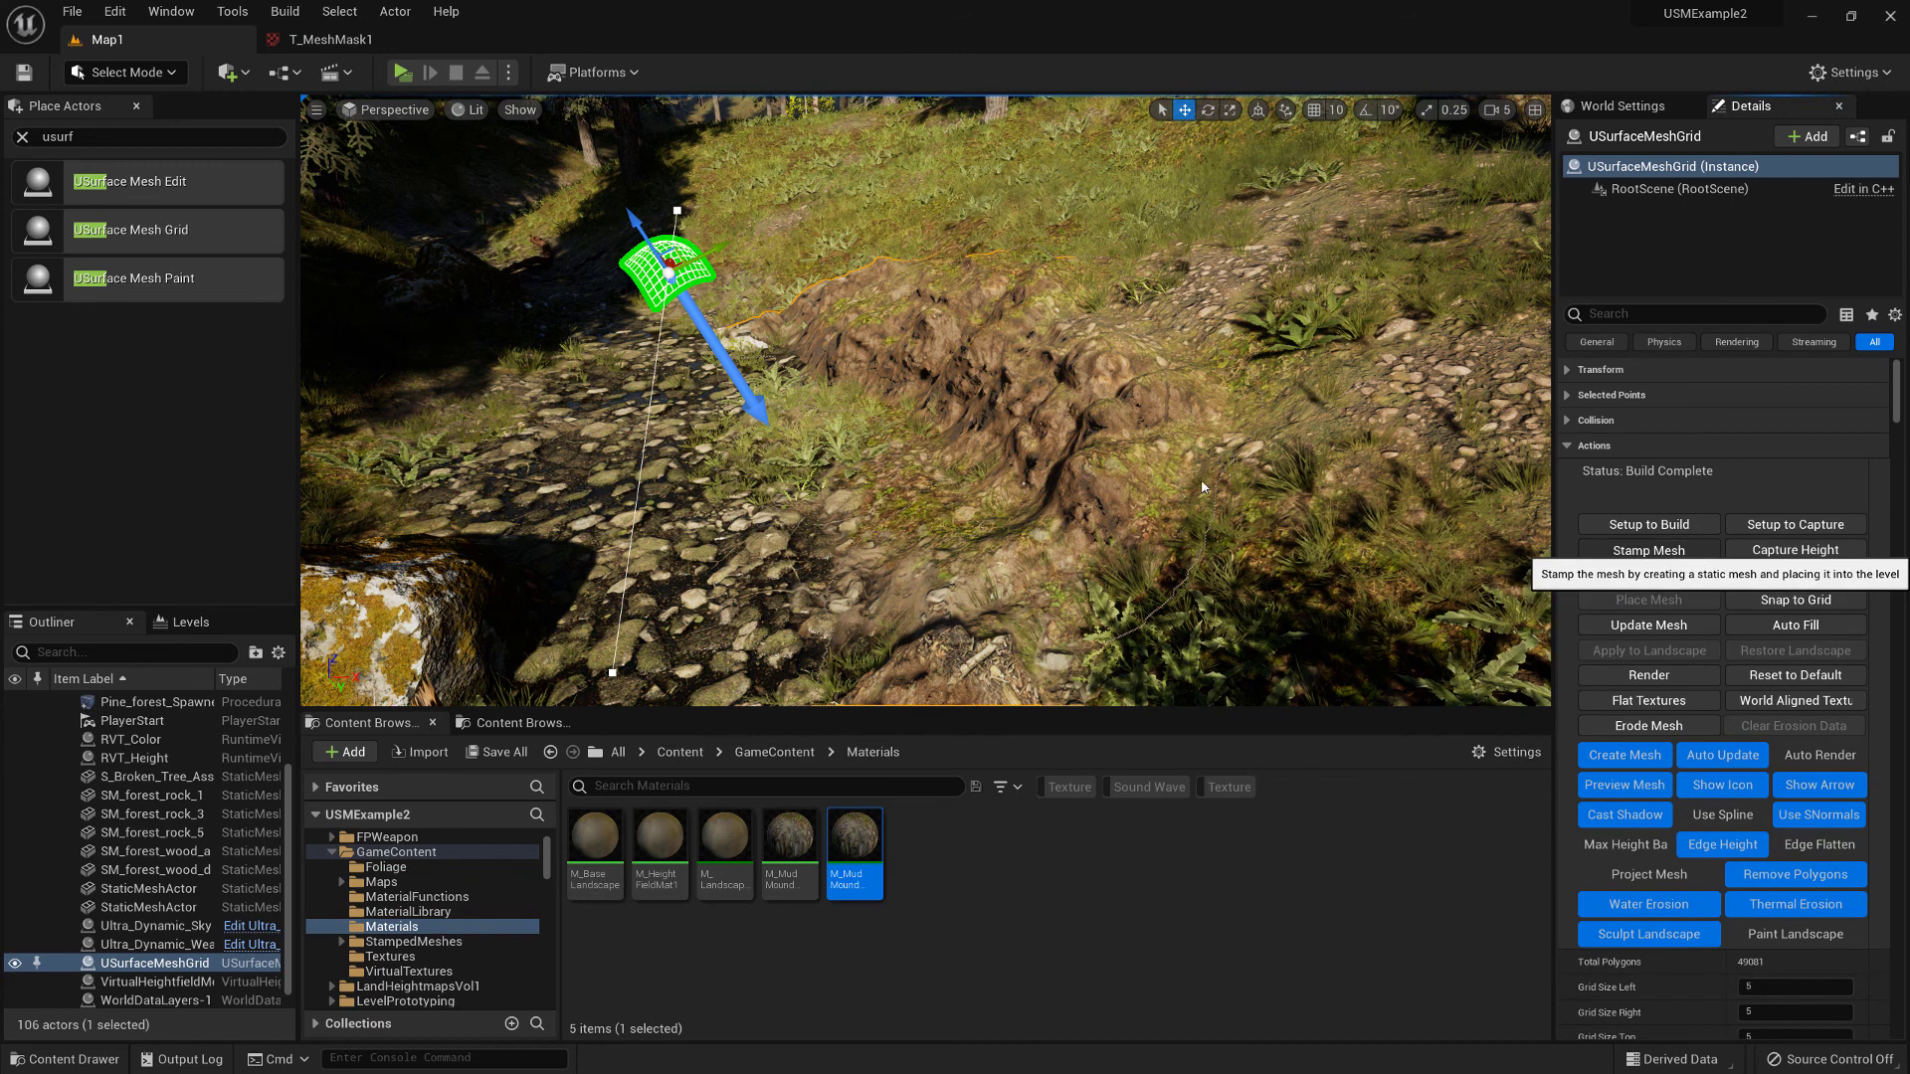
mouse_move(1103, 390)
right_mouse_down()
mouse_move(1043, 390)
mouse_move(1107, 390)
right_mouse_up()
left_click_drag(1084, 416, 1013, 406, "alt")
left_click(1531, 411)
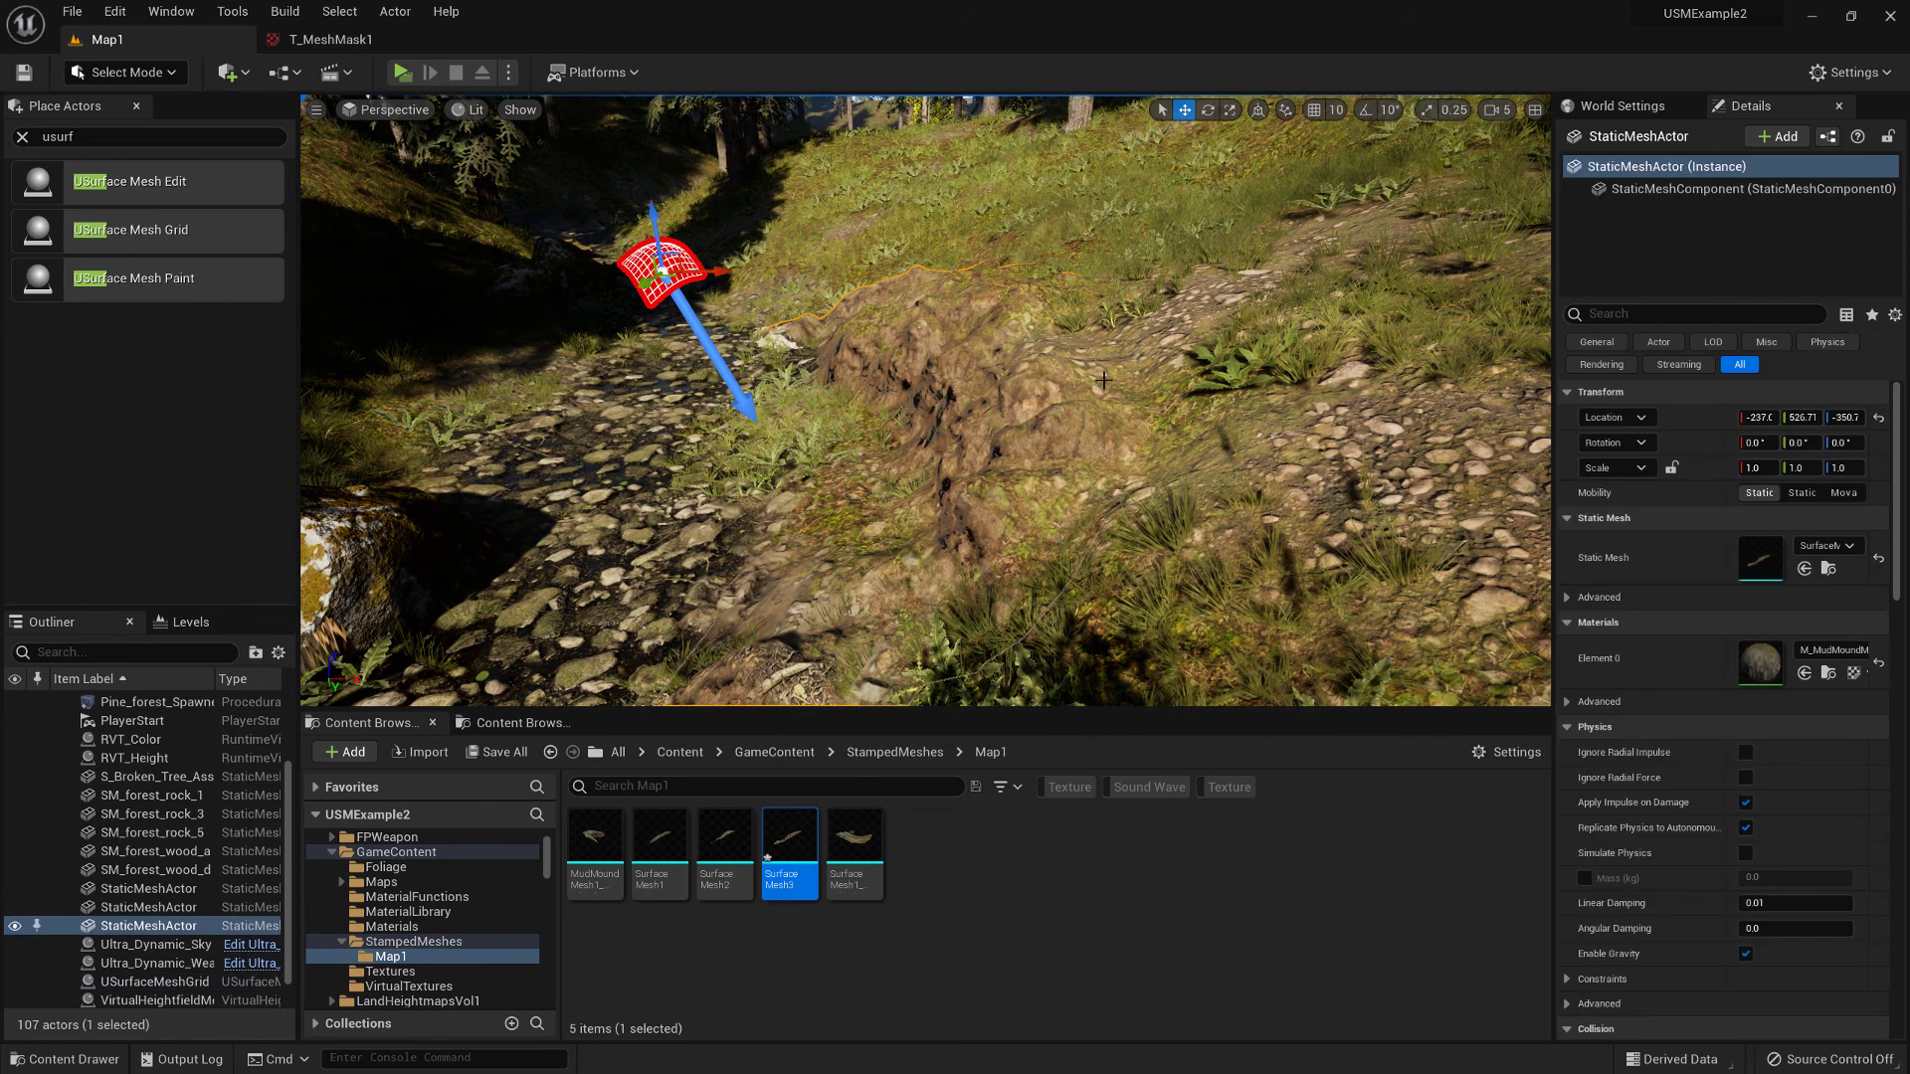
right_click_drag(1097, 386, 1020, 497)
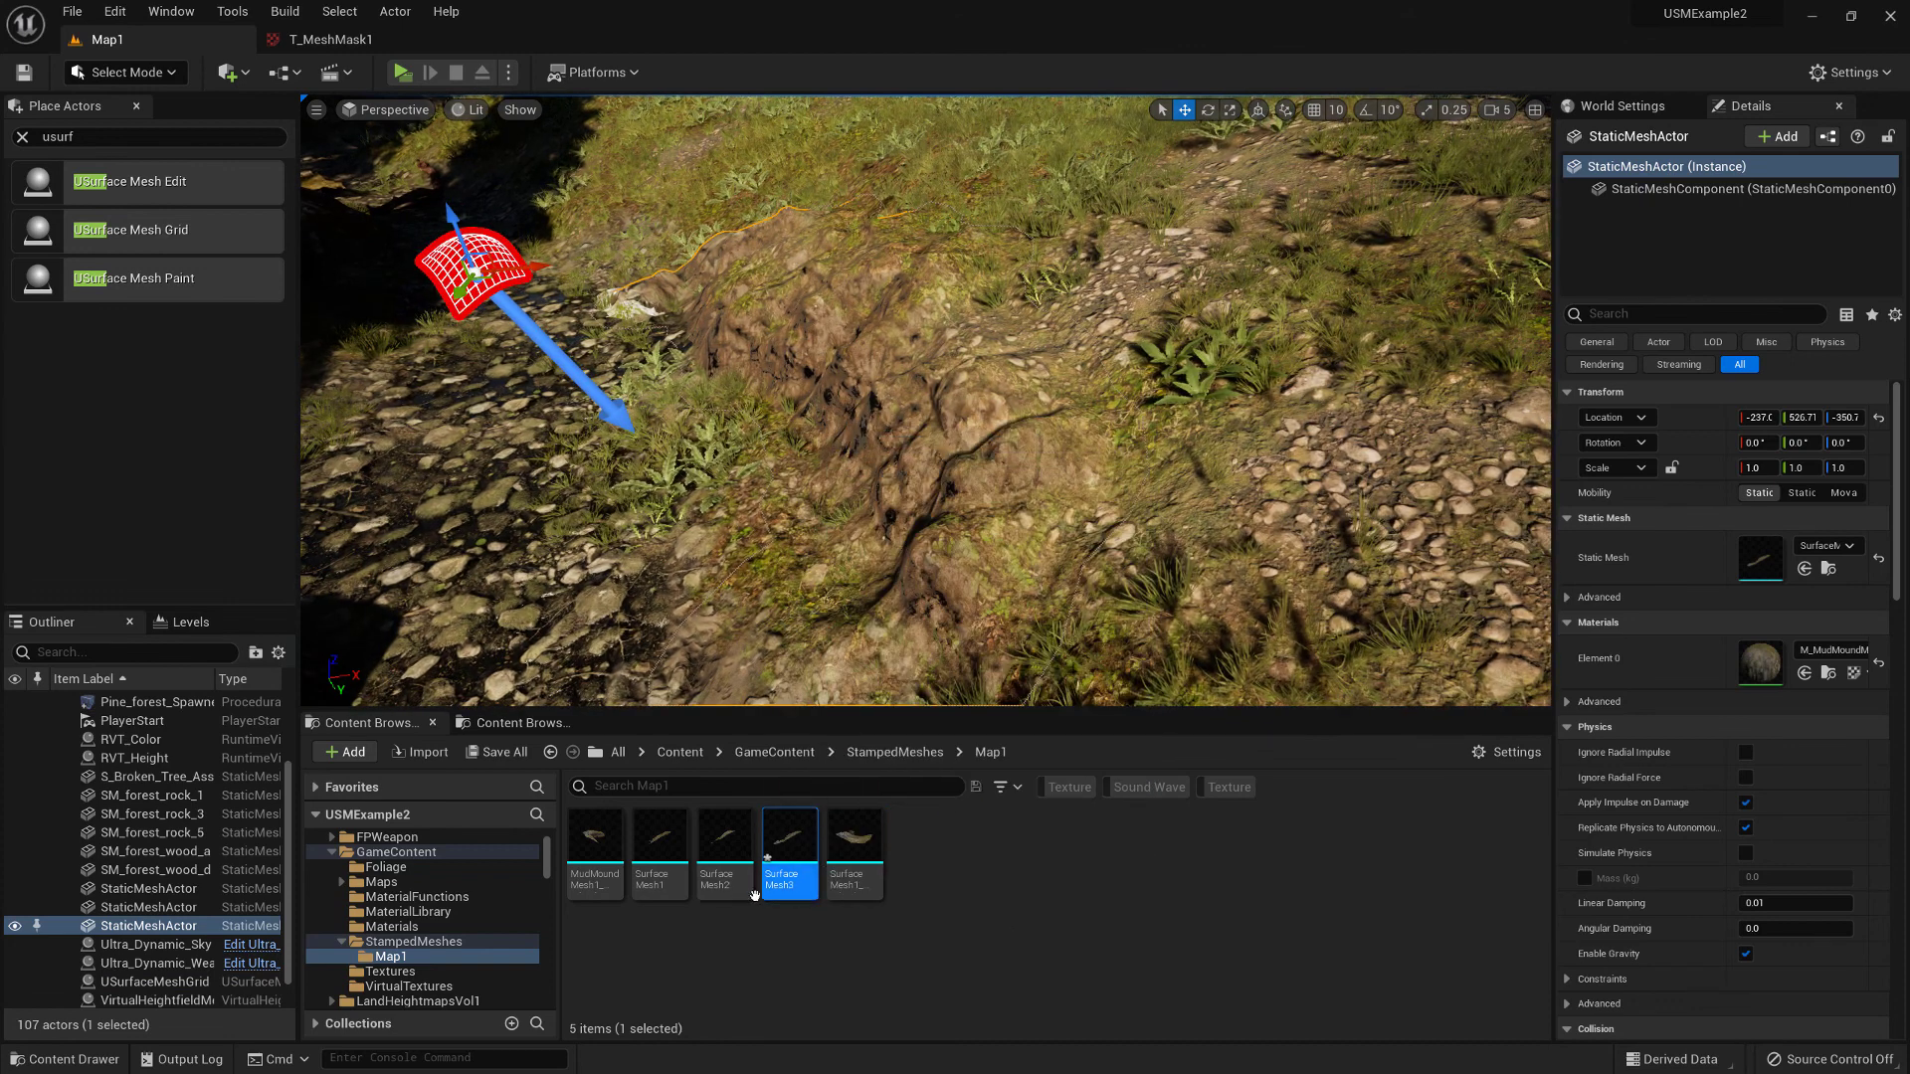
Save the stamped SurfaceMesh3 asset and open it in the static mesh editor
mouse_move(834, 857)
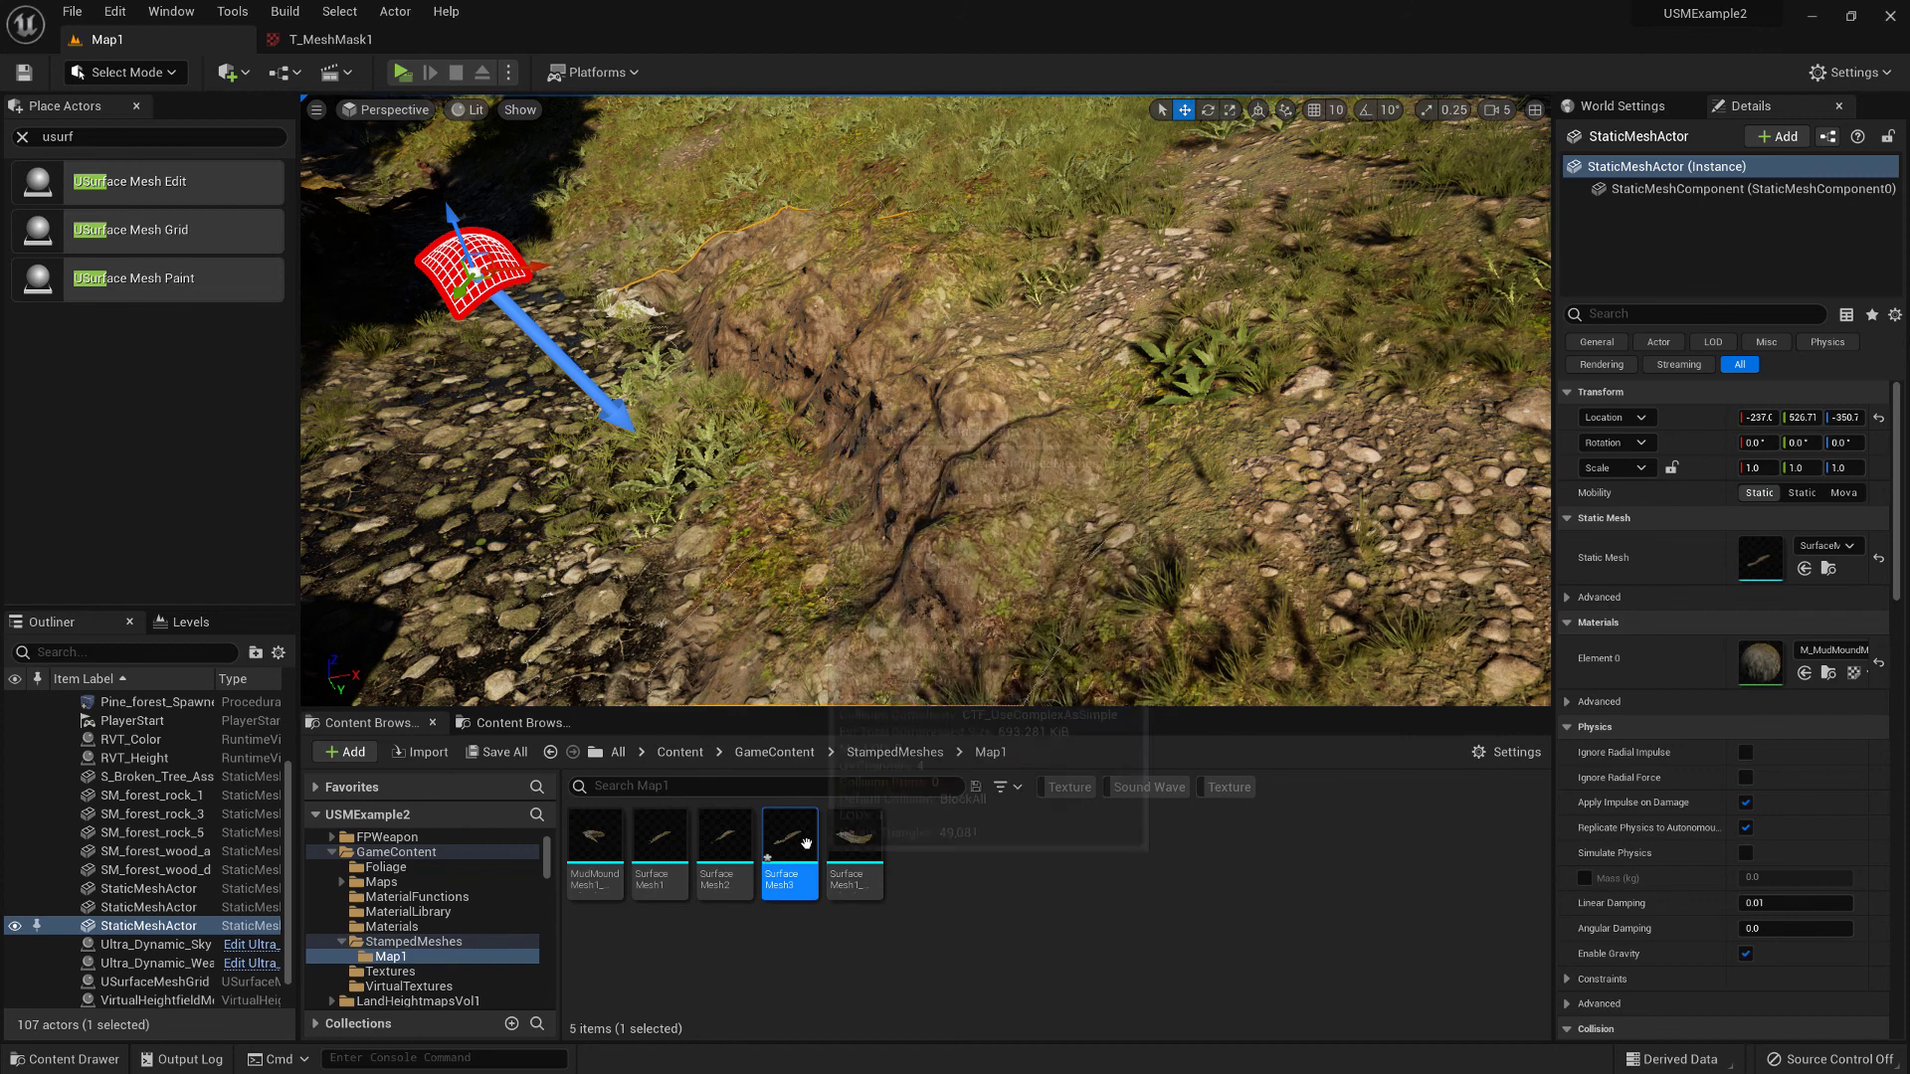
key("ctrl+s")
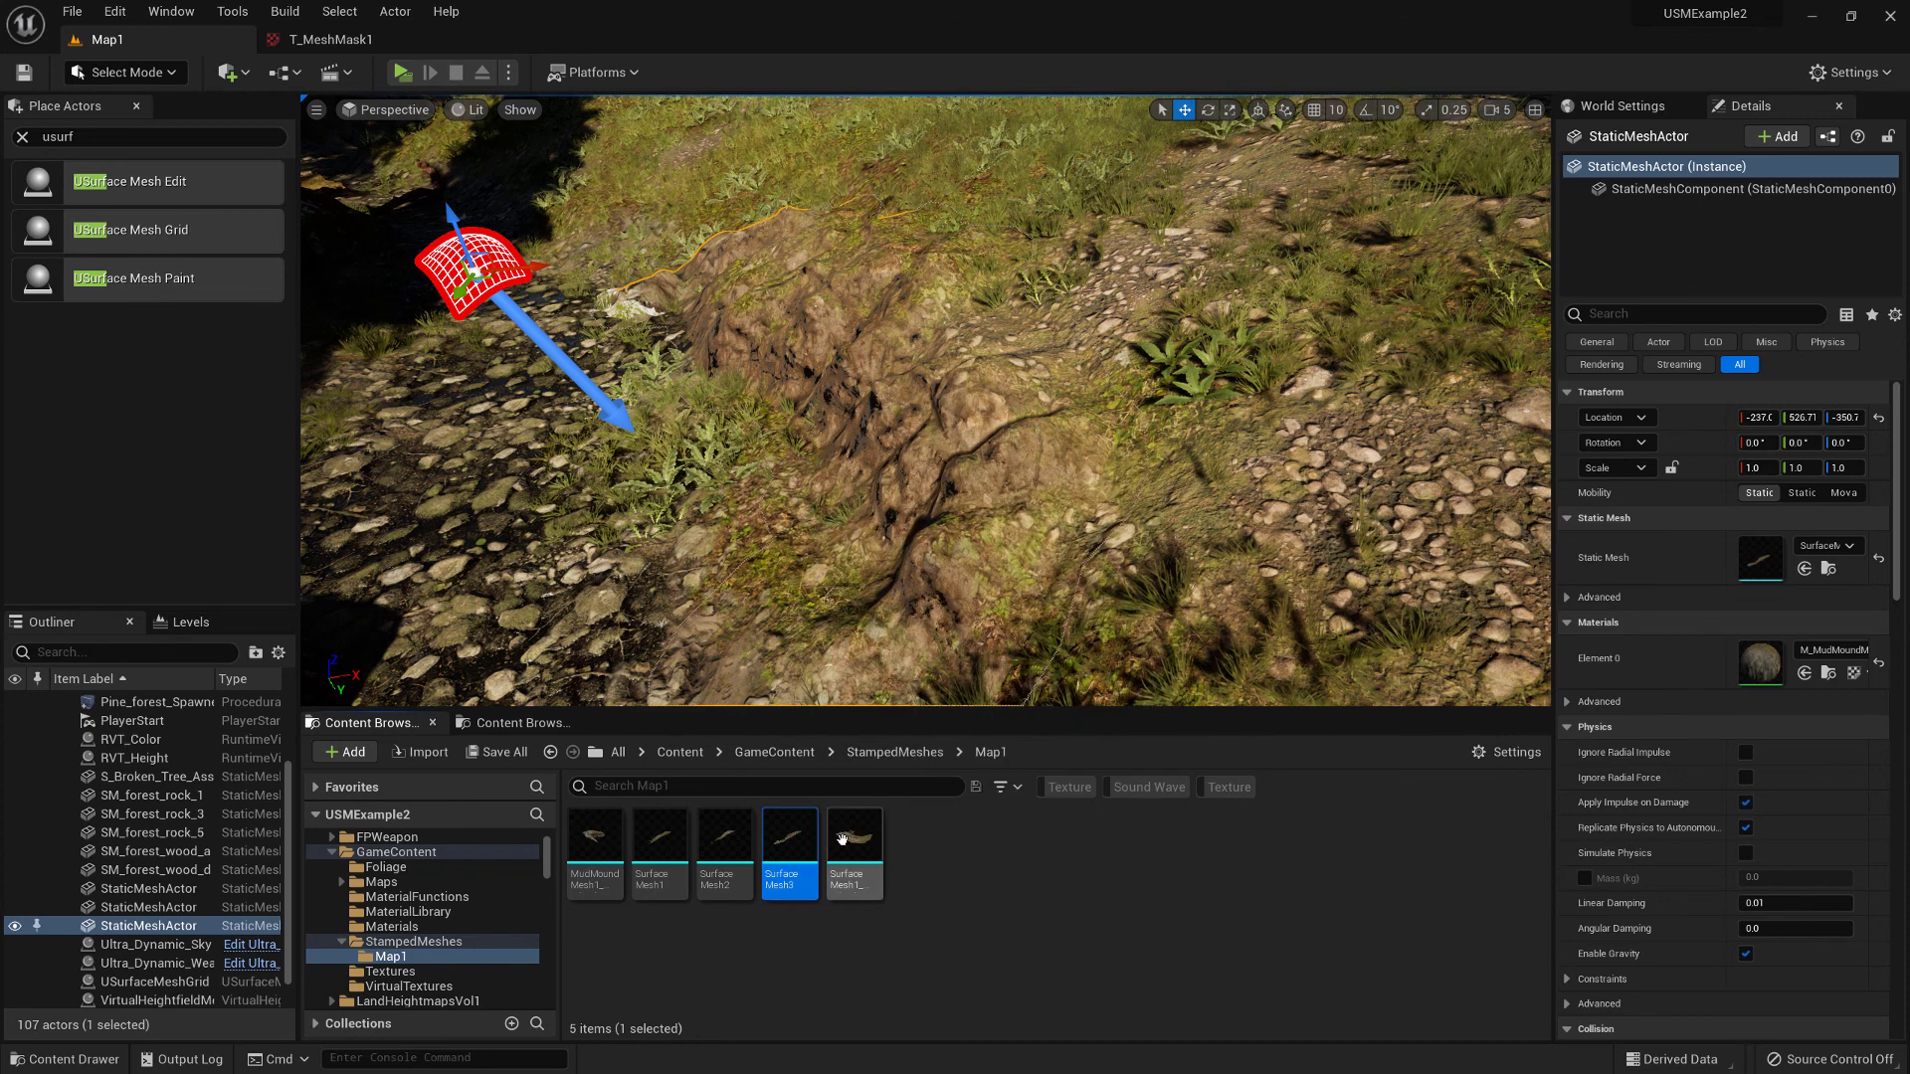
double_click(789, 850)
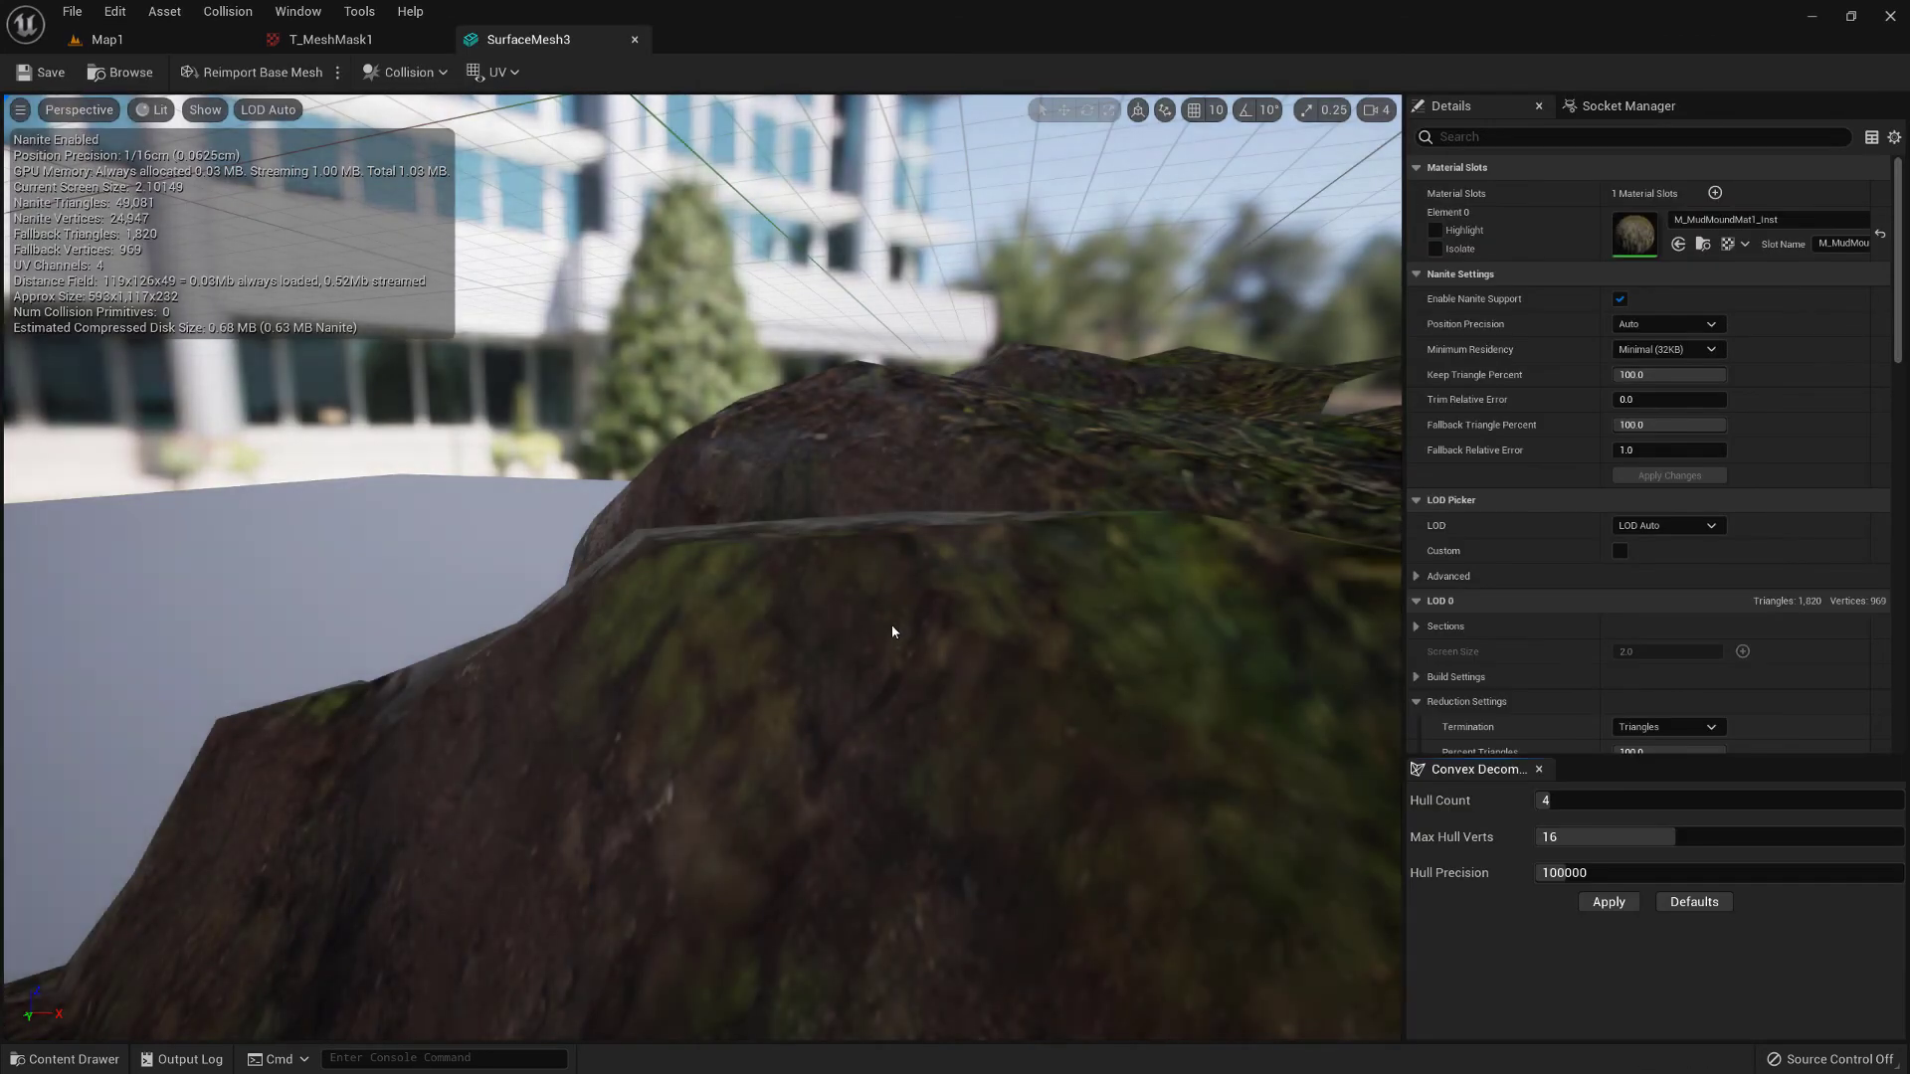
Examine SurfaceMesh3's shape, material and Nanite settings from several angles, and close its editor
right_click_drag(891, 631, 915, 577)
left_click_drag(537, 575, 627, 438)
key("alt+2")
key("alt+4")
left_click_drag(657, 511, 666, 497)
scroll(1537, 596, "down", 1)
scroll(1536, 595, "down", 1)
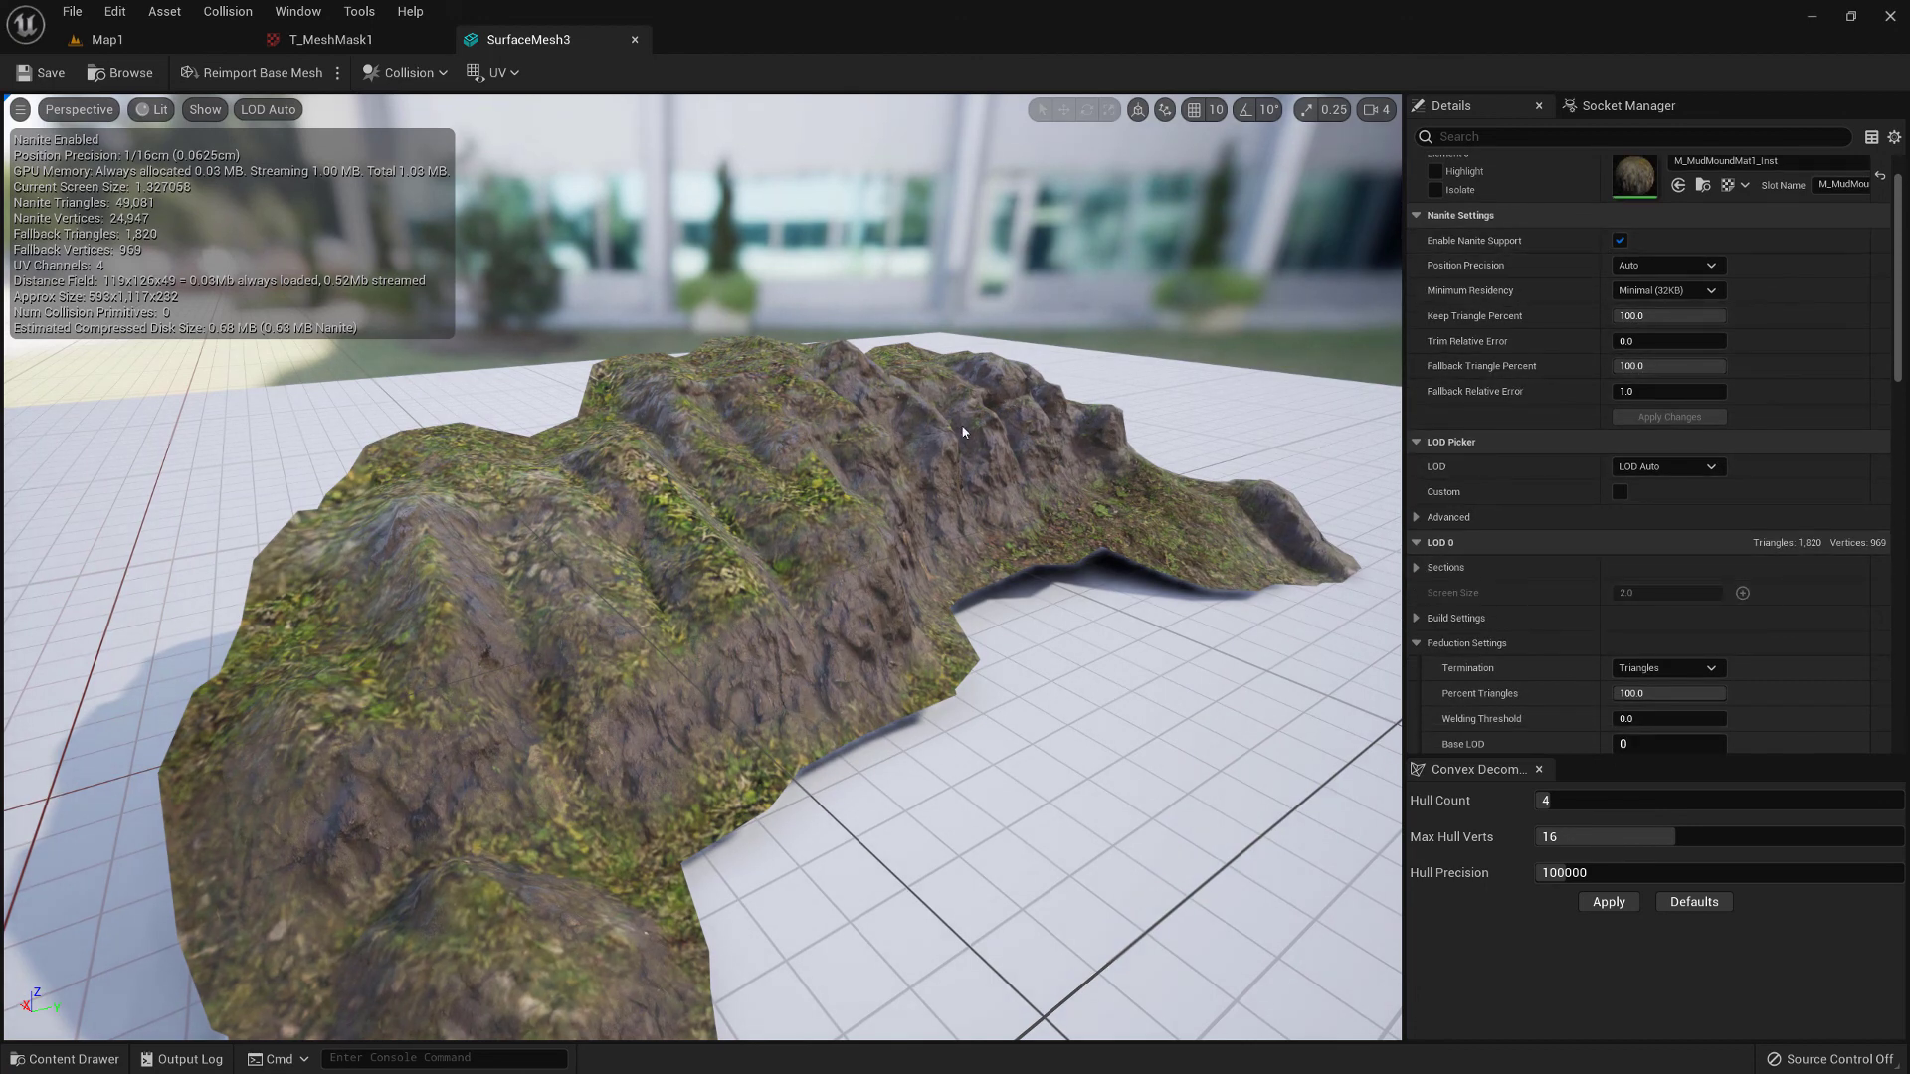
right_click_drag(839, 462, 827, 482)
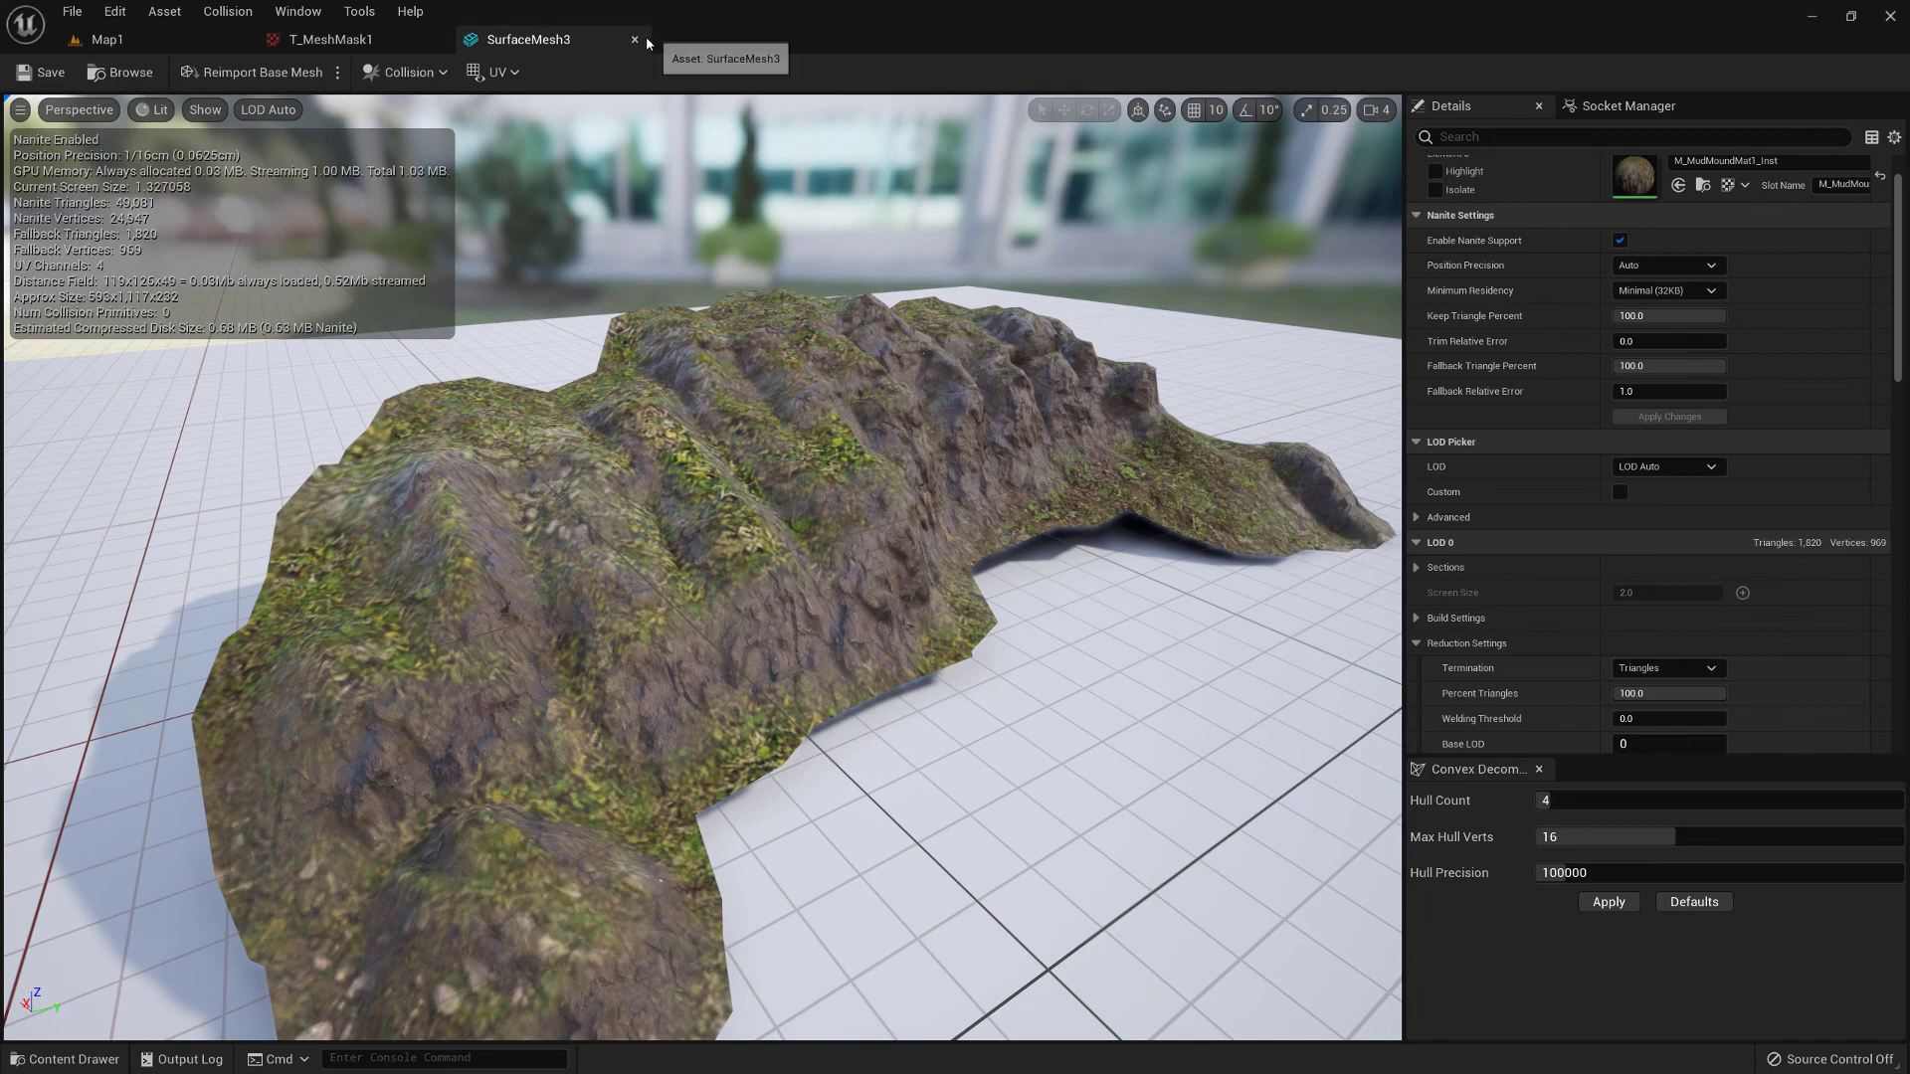
left_click(635, 40)
Play the level in a standalone preview, walk the character over the stamped mud mound, and end the preview
left_click(164, 40)
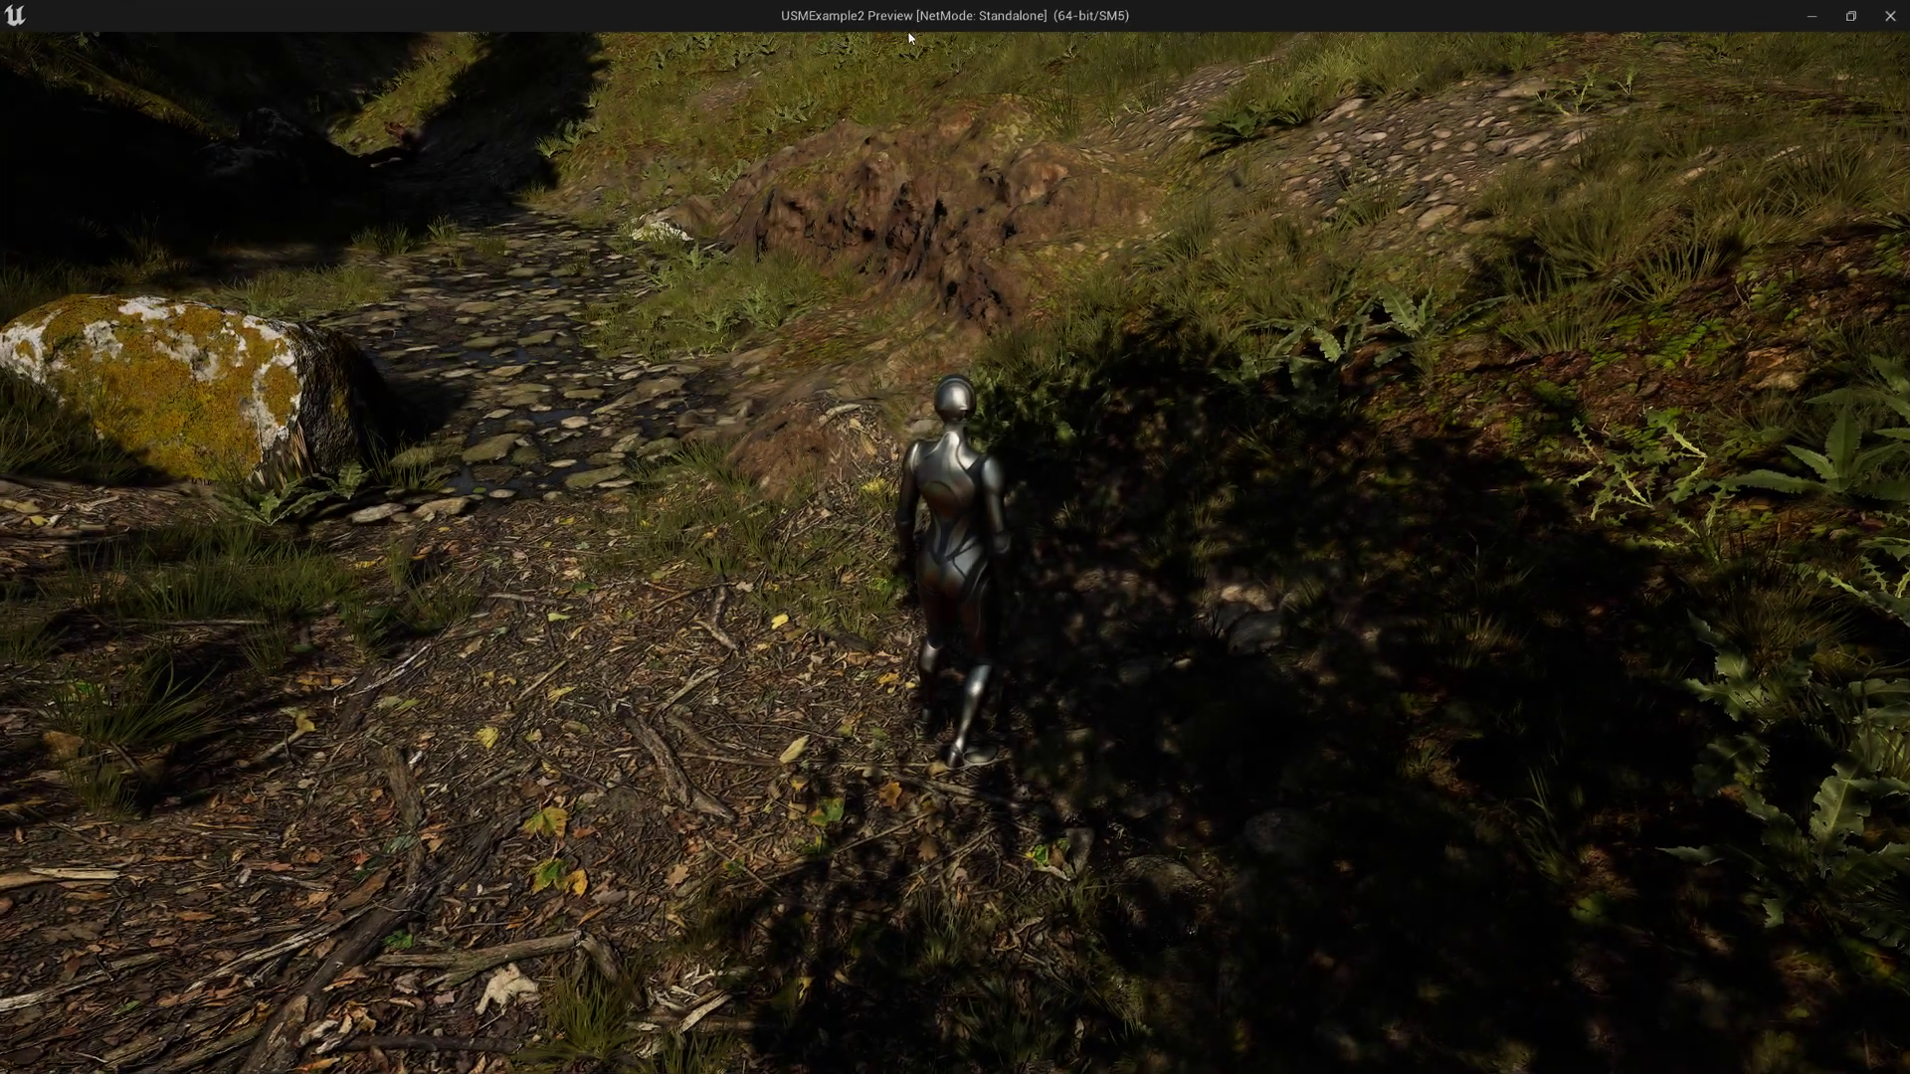
left_click(908, 37)
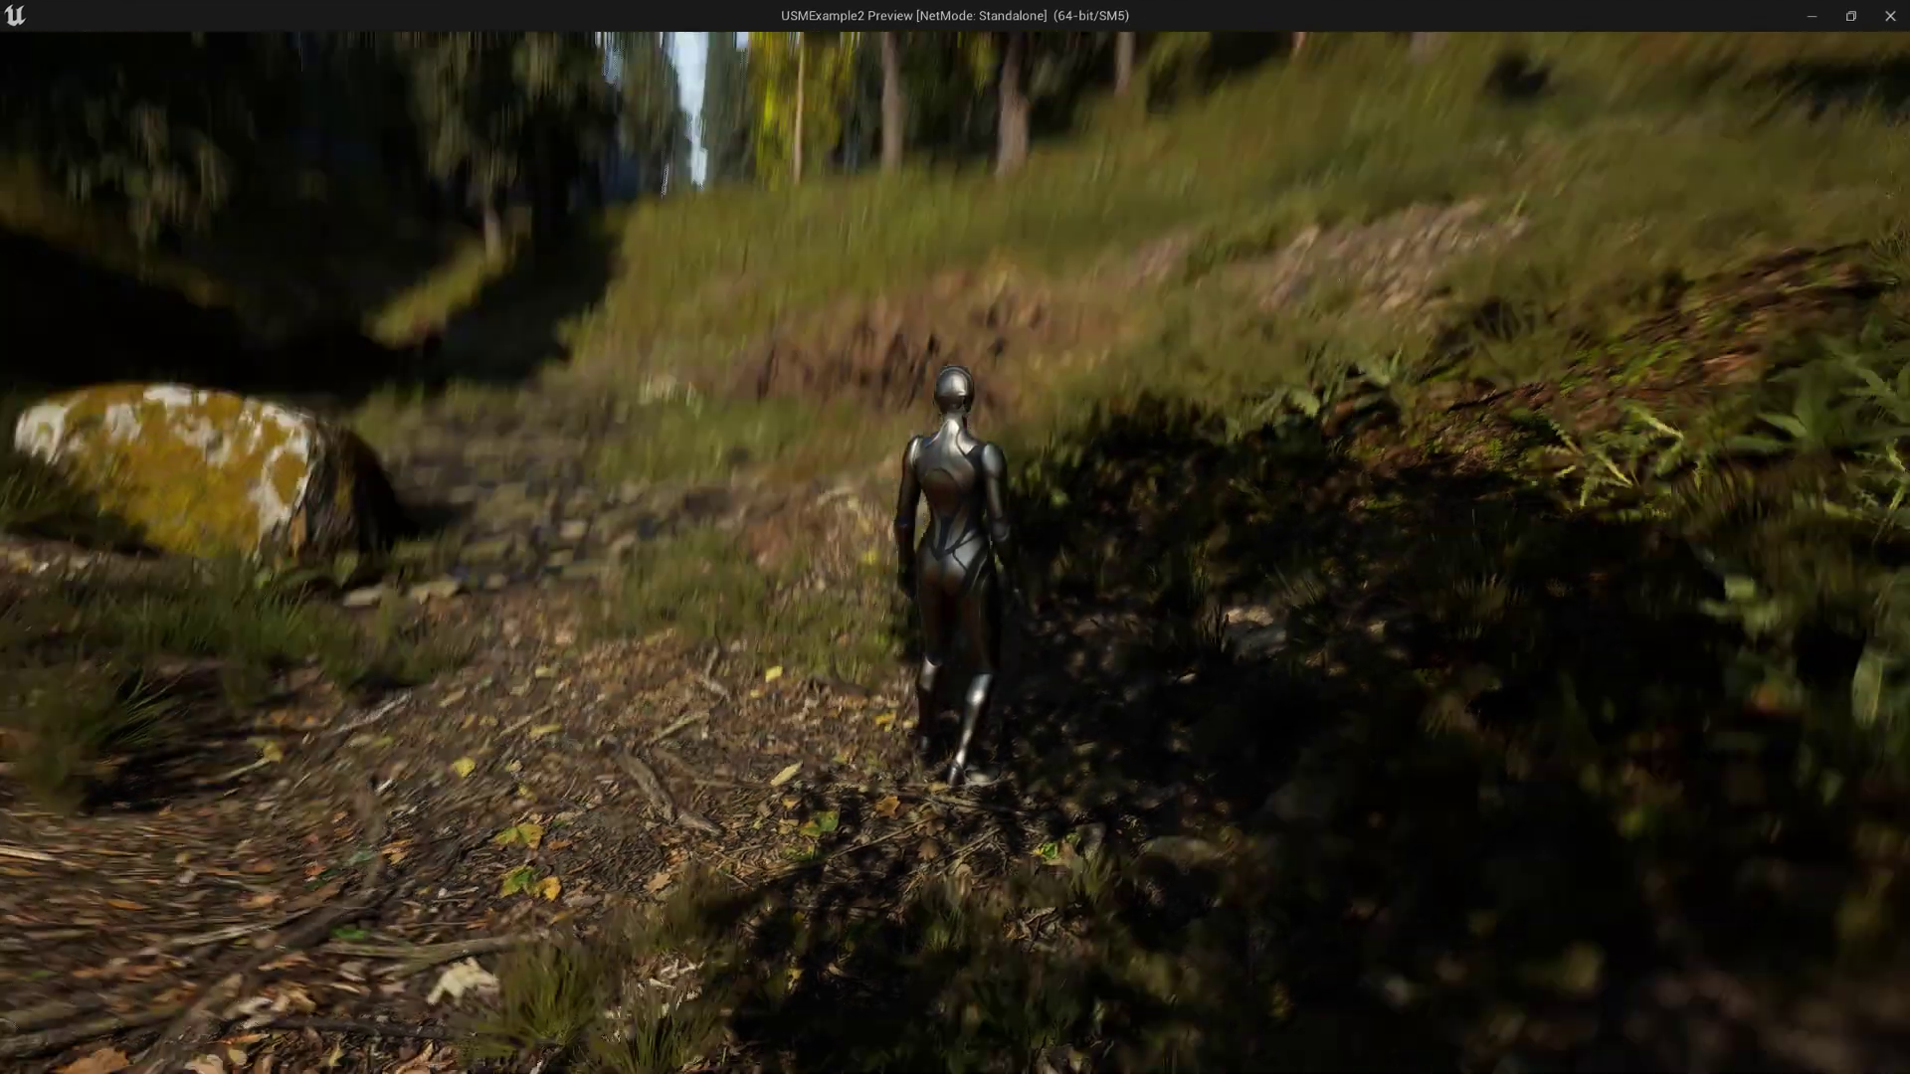
key("w")
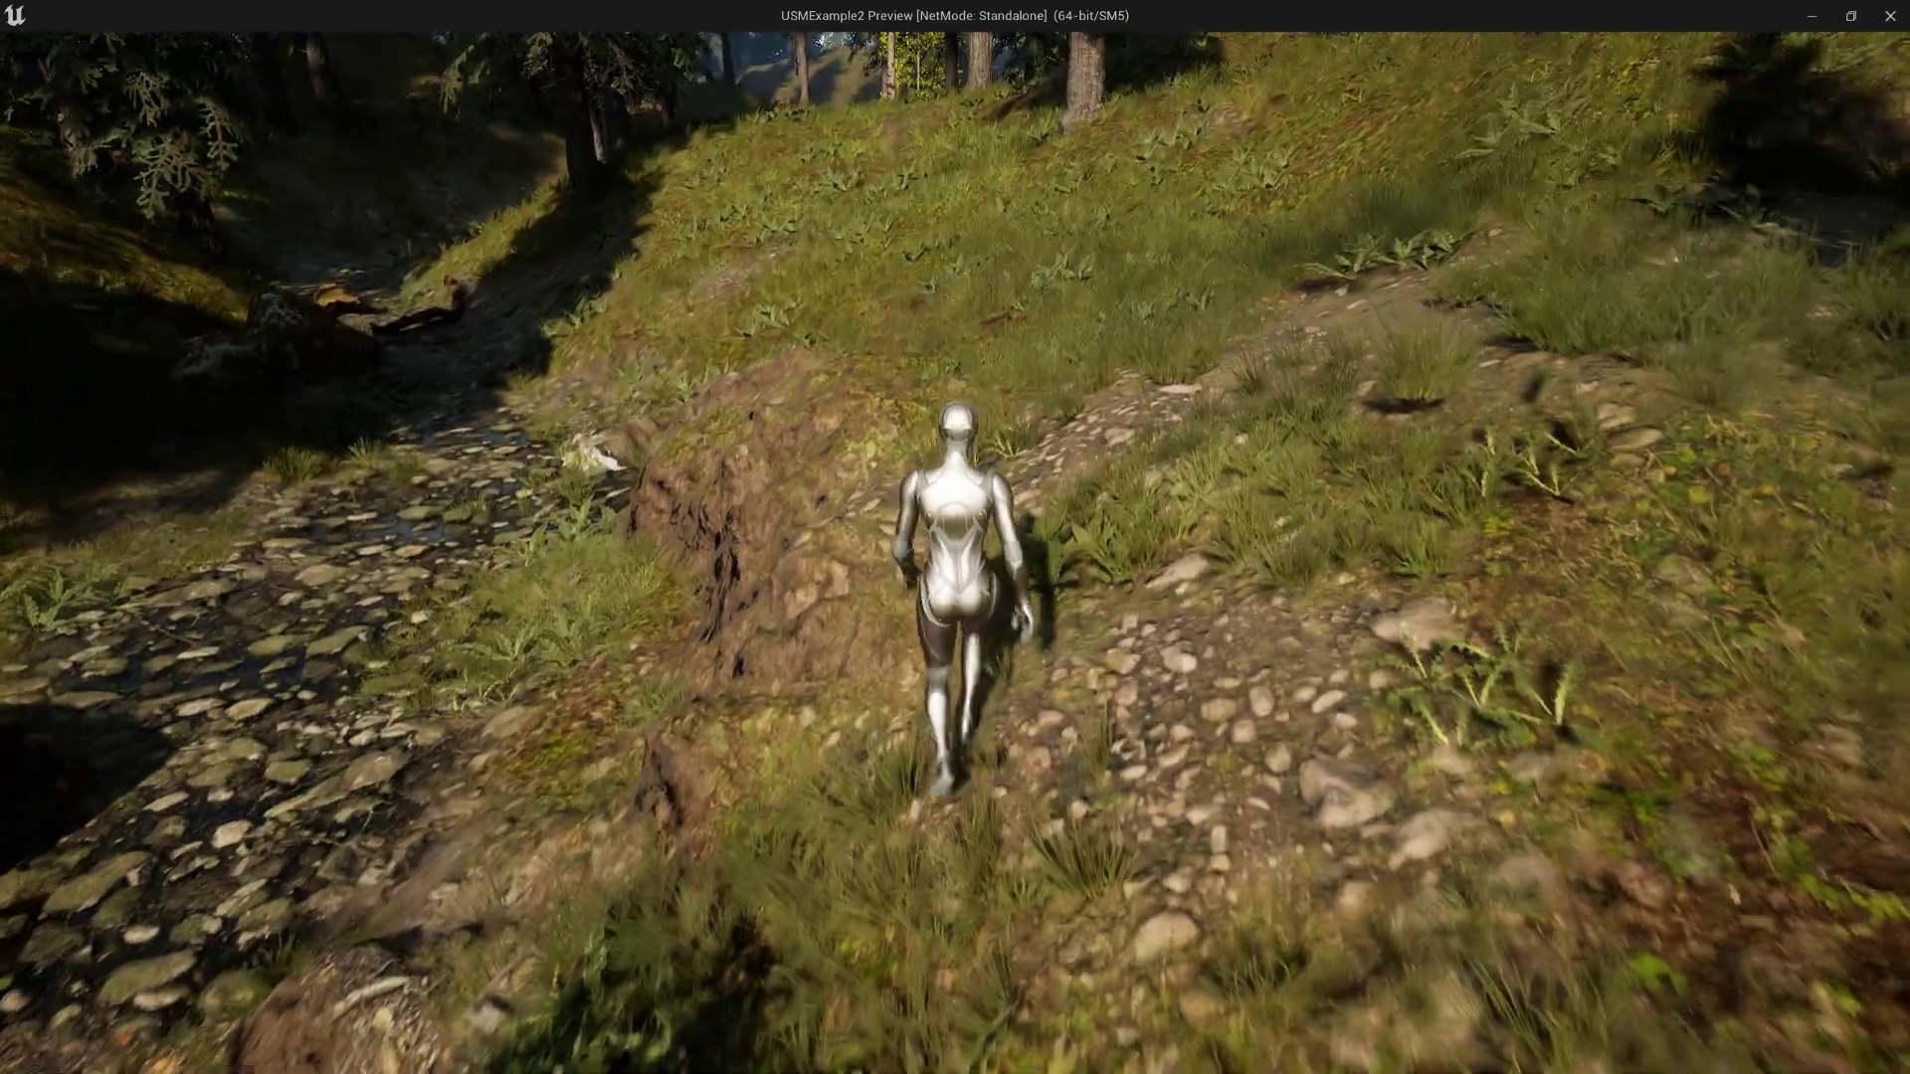
key("w")
key("w")
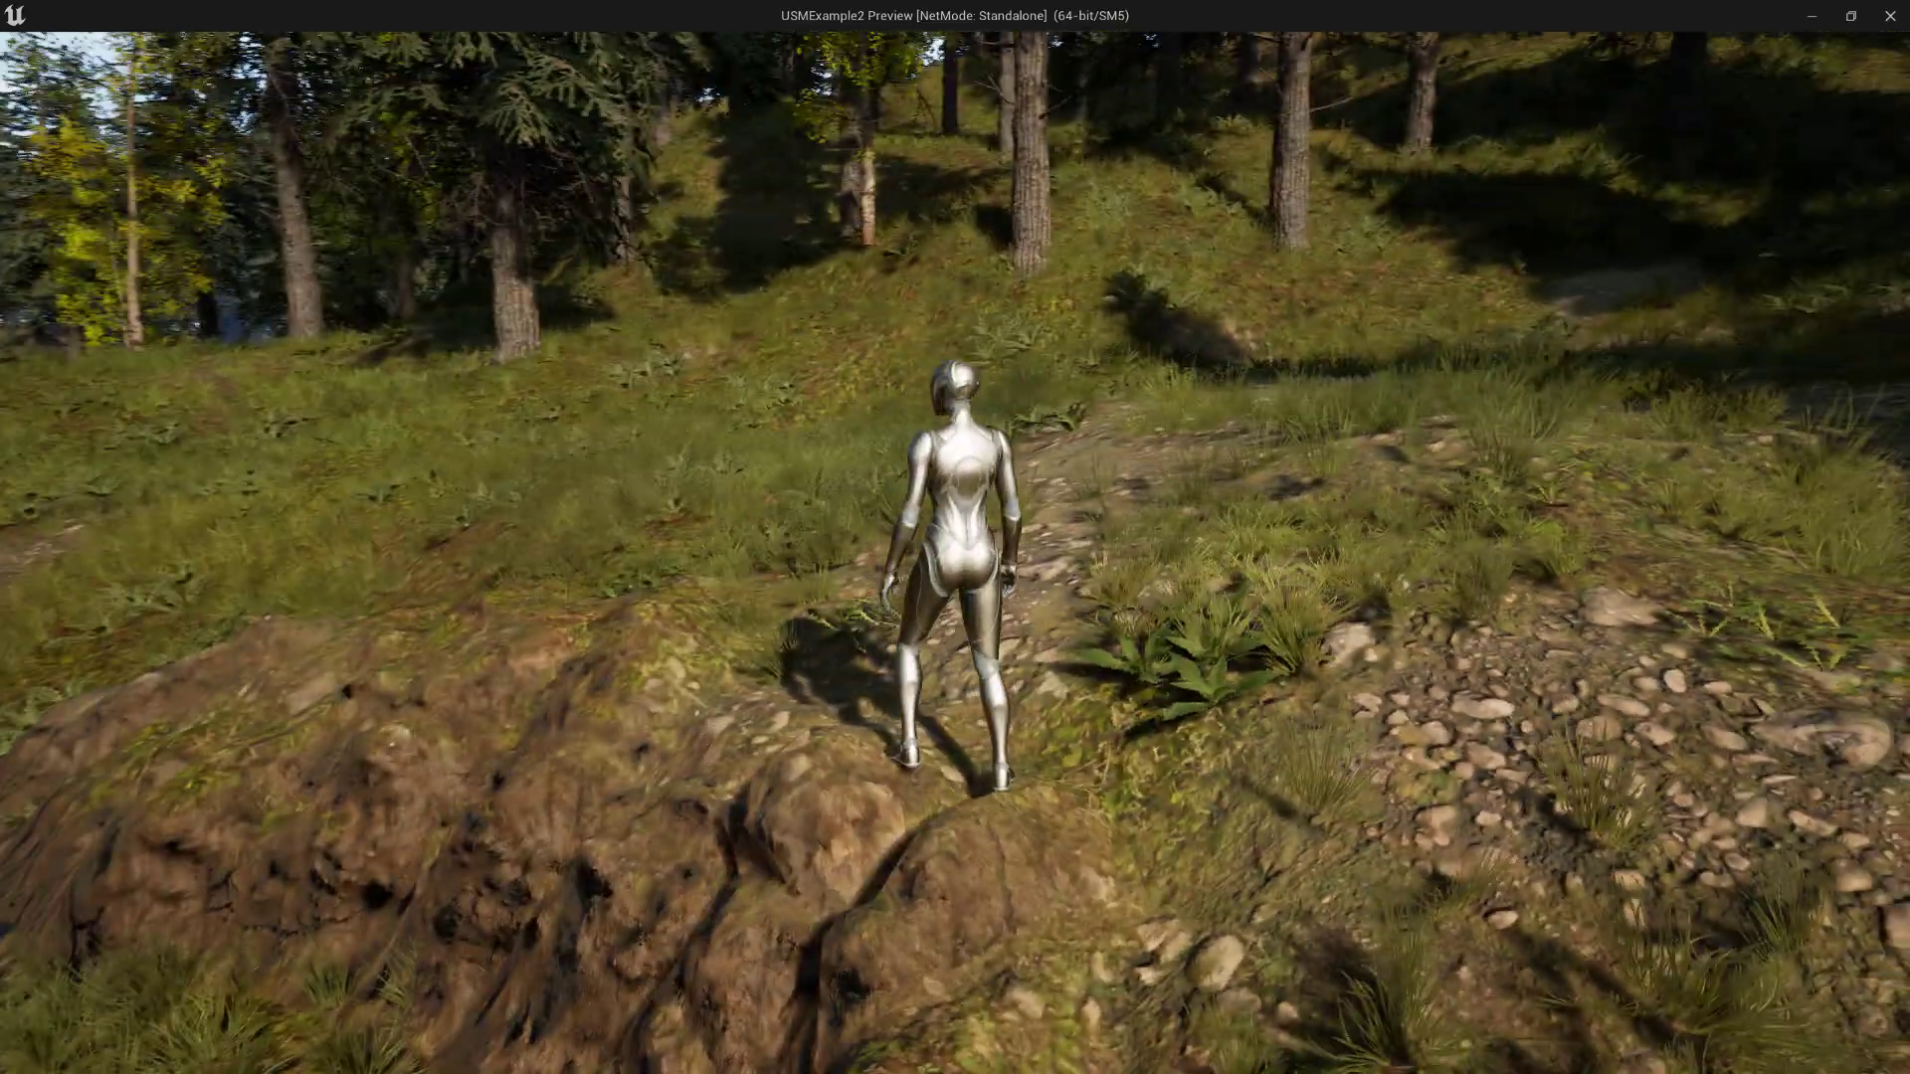
key("w")
key("s")
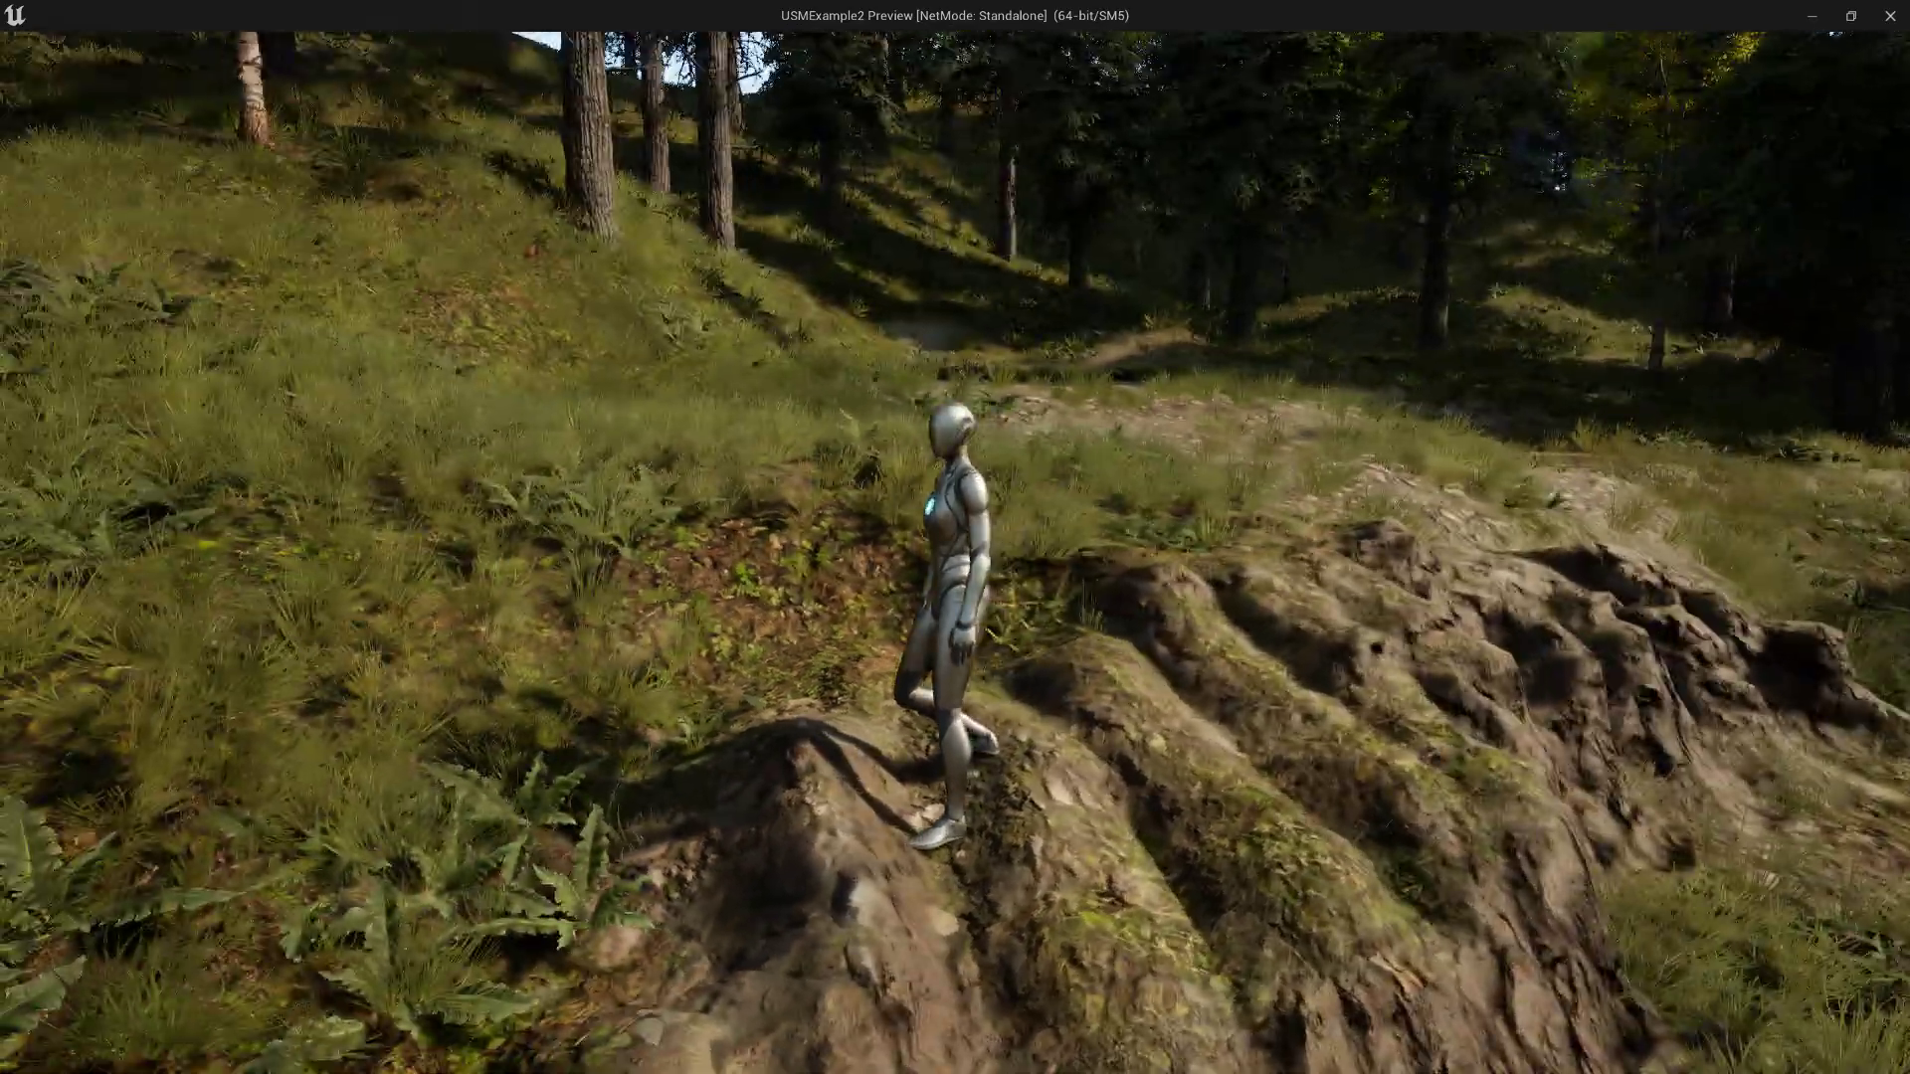
key("w")
key("d")
key("s")
key("a")
key("s")
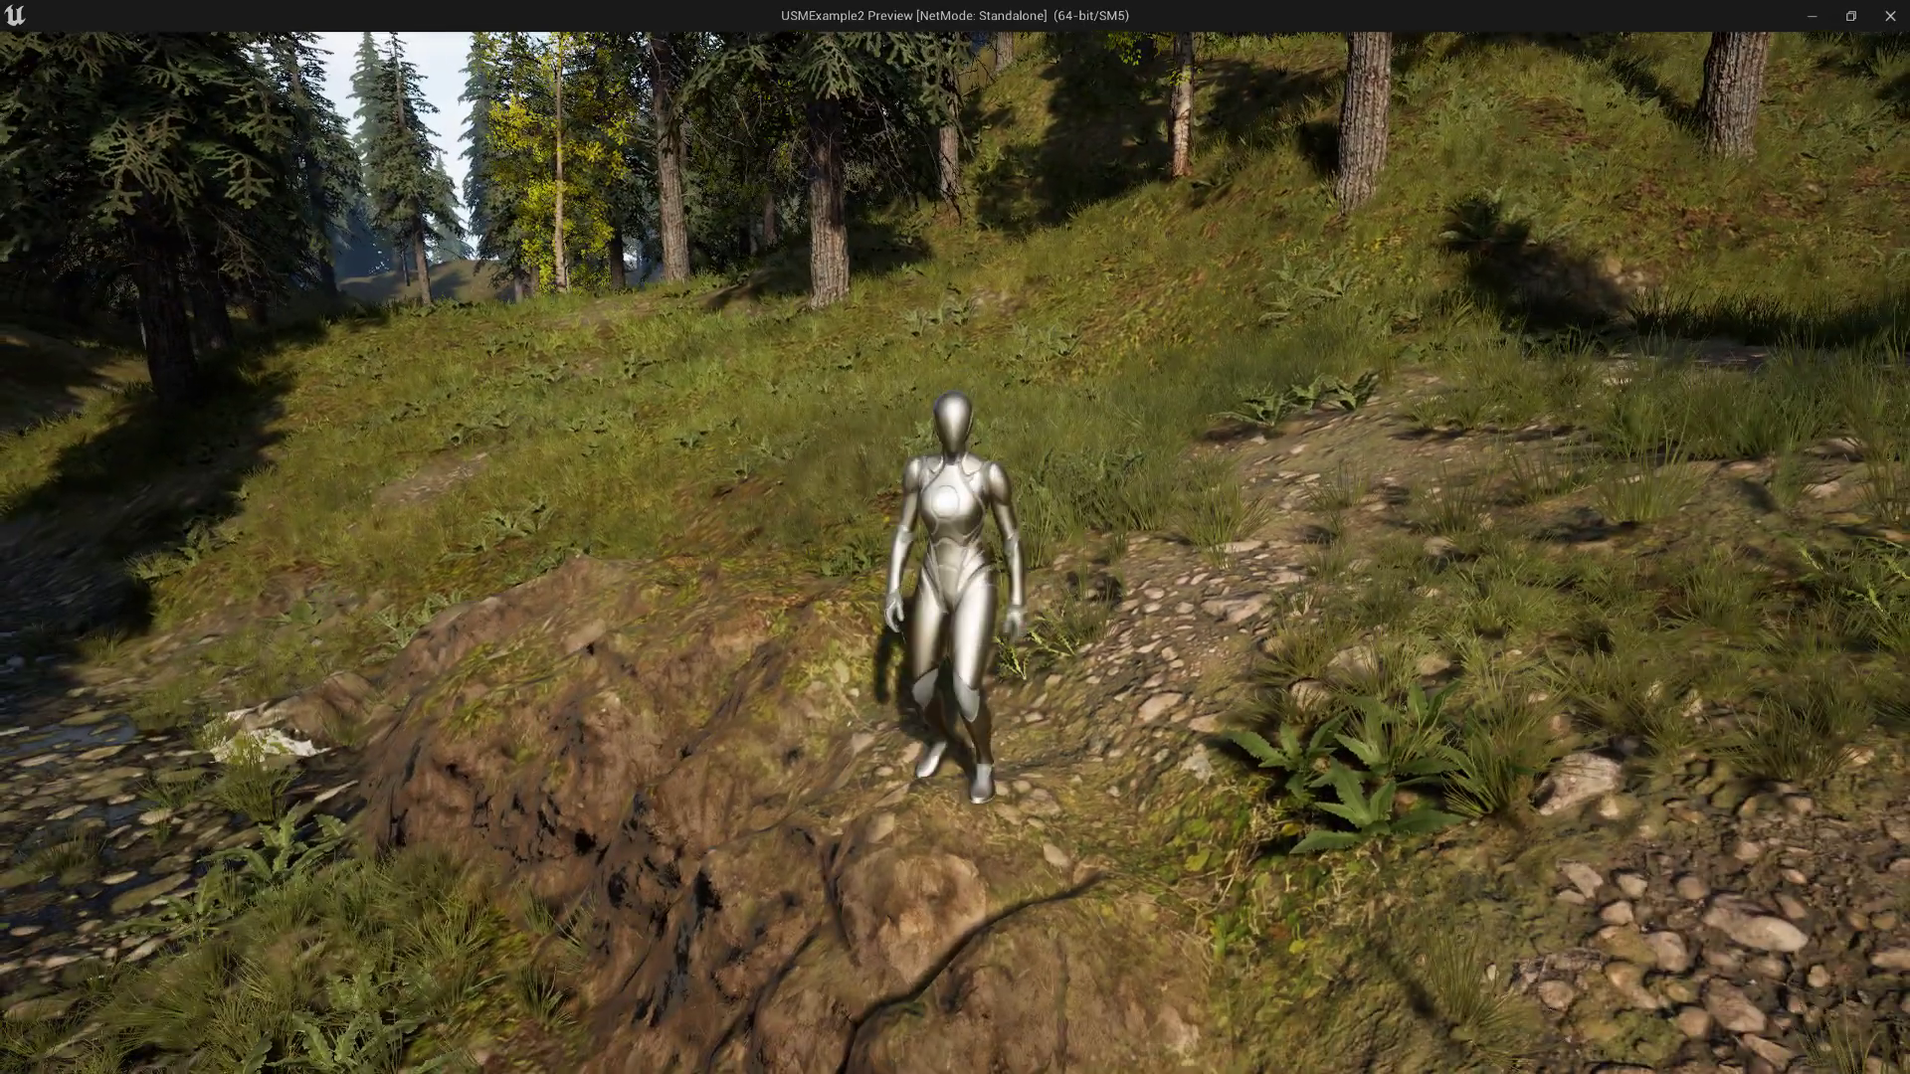
key("Escape")
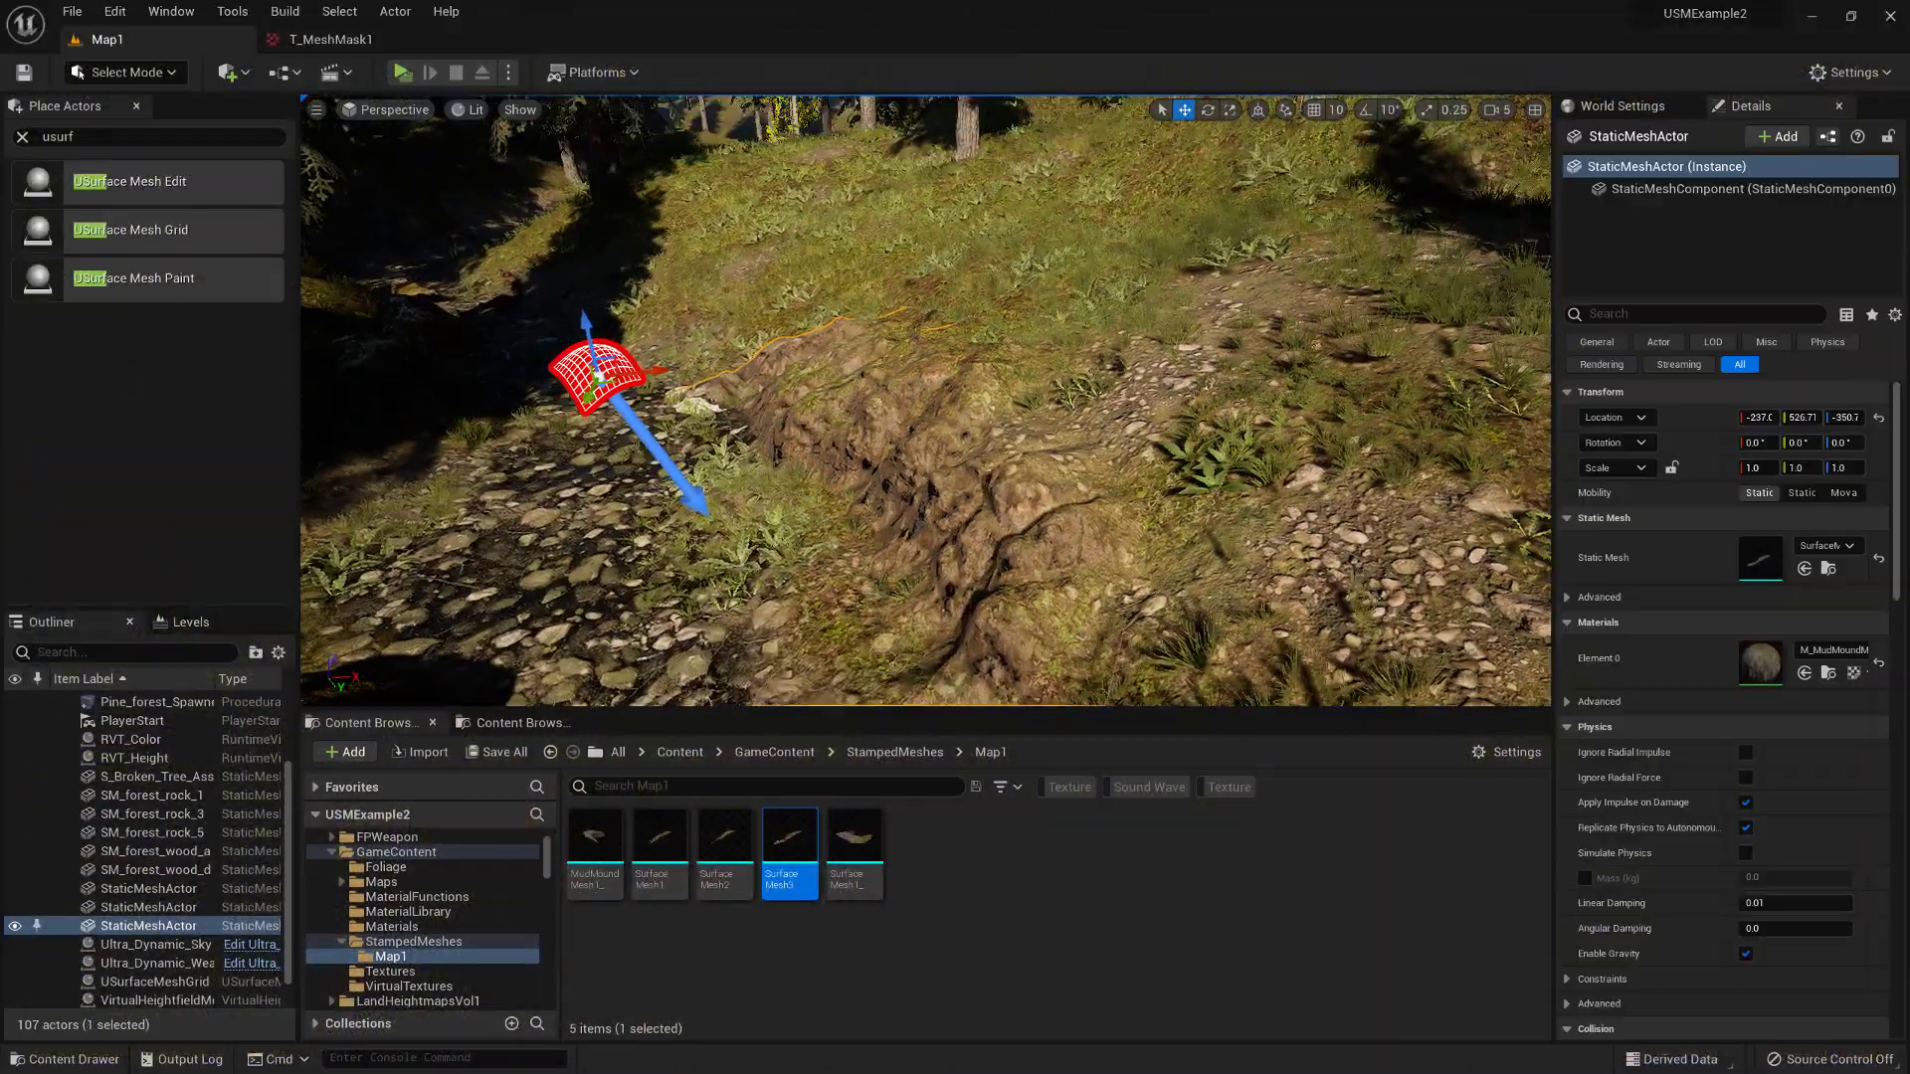
Select the mesh grid and recreate its editable surface mesh from the linked static mesh
left_click(688, 402)
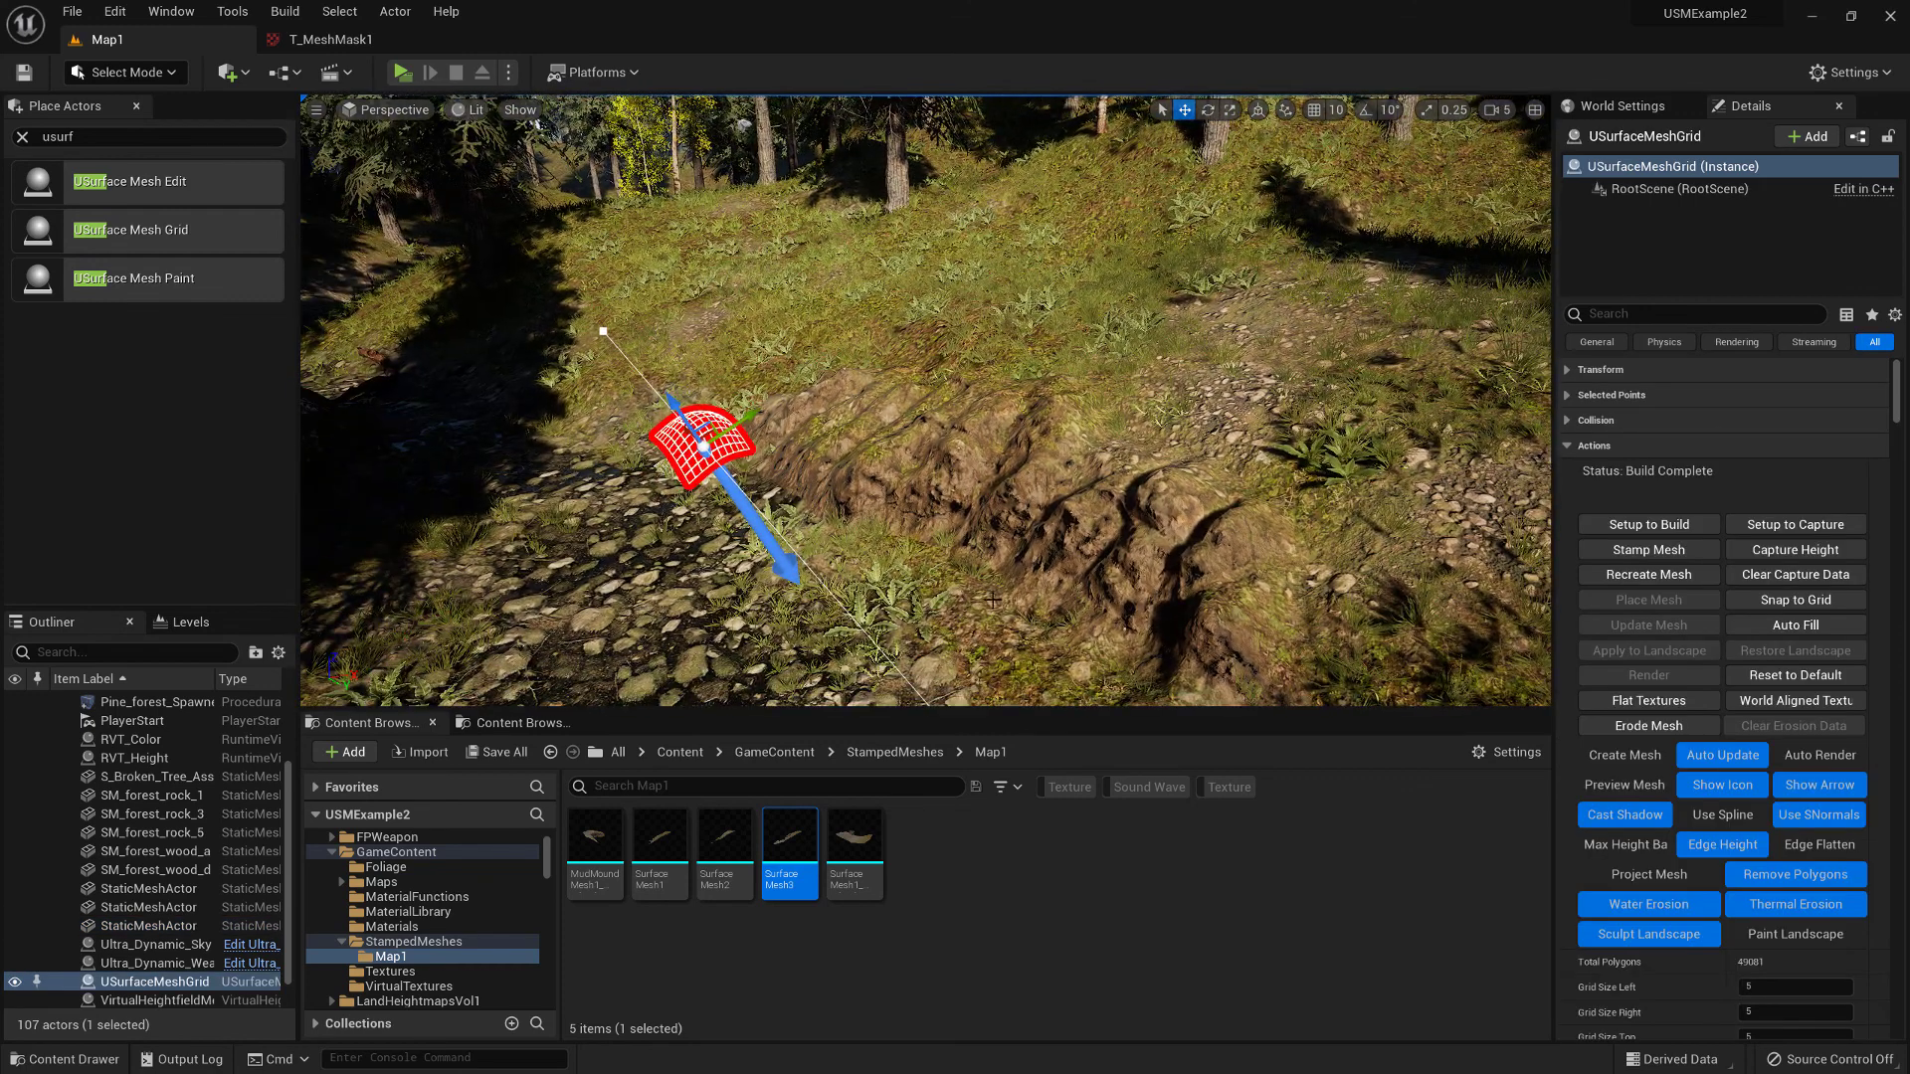
left_click(1649, 575)
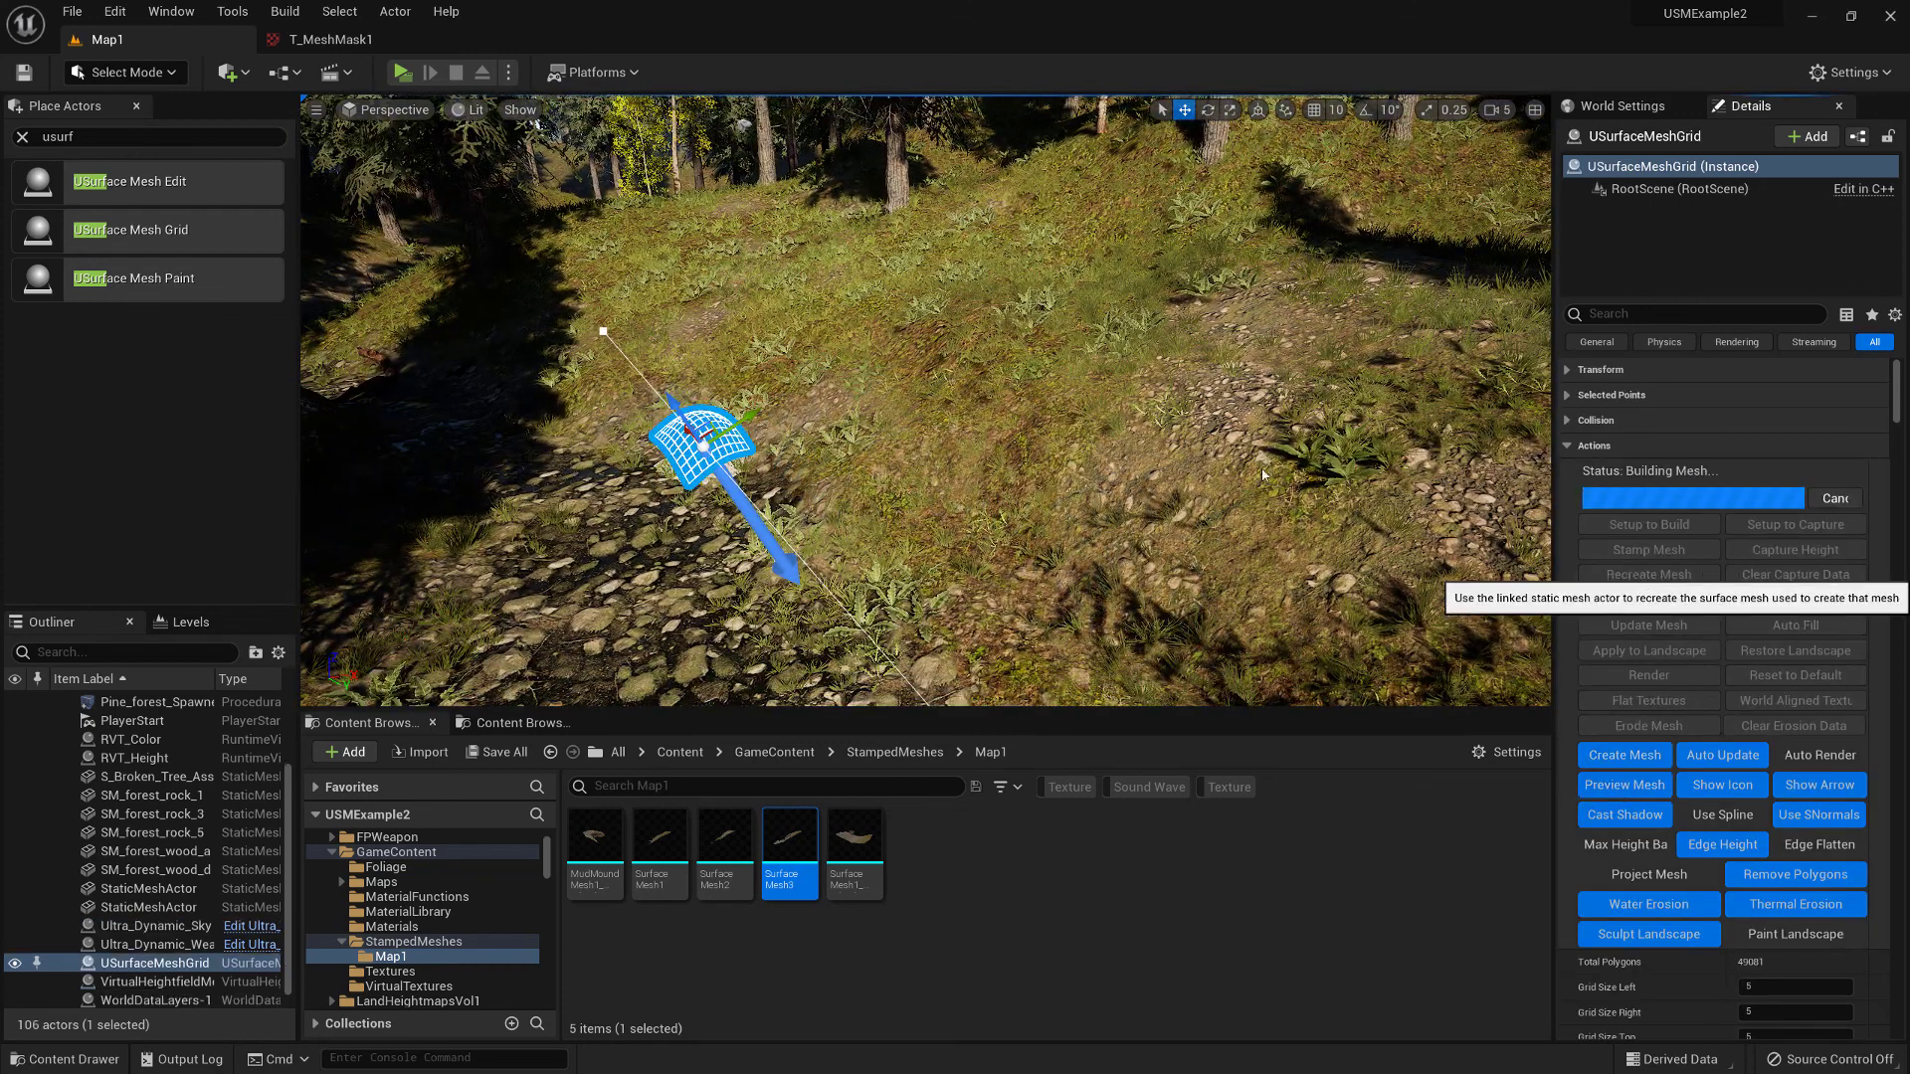
mouse_move(1214, 463)
right_mouse_down()
mouse_move(1269, 504)
mouse_move(1334, 511)
mouse_move(1363, 636)
mouse_move(1354, 586)
mouse_move(1391, 546)
mouse_move(1219, 460)
right_mouse_up()
Set the grid's Dimension Scale to 1.5 and Max Height to 250, and update the mesh
scroll(1686, 768, "down", 5)
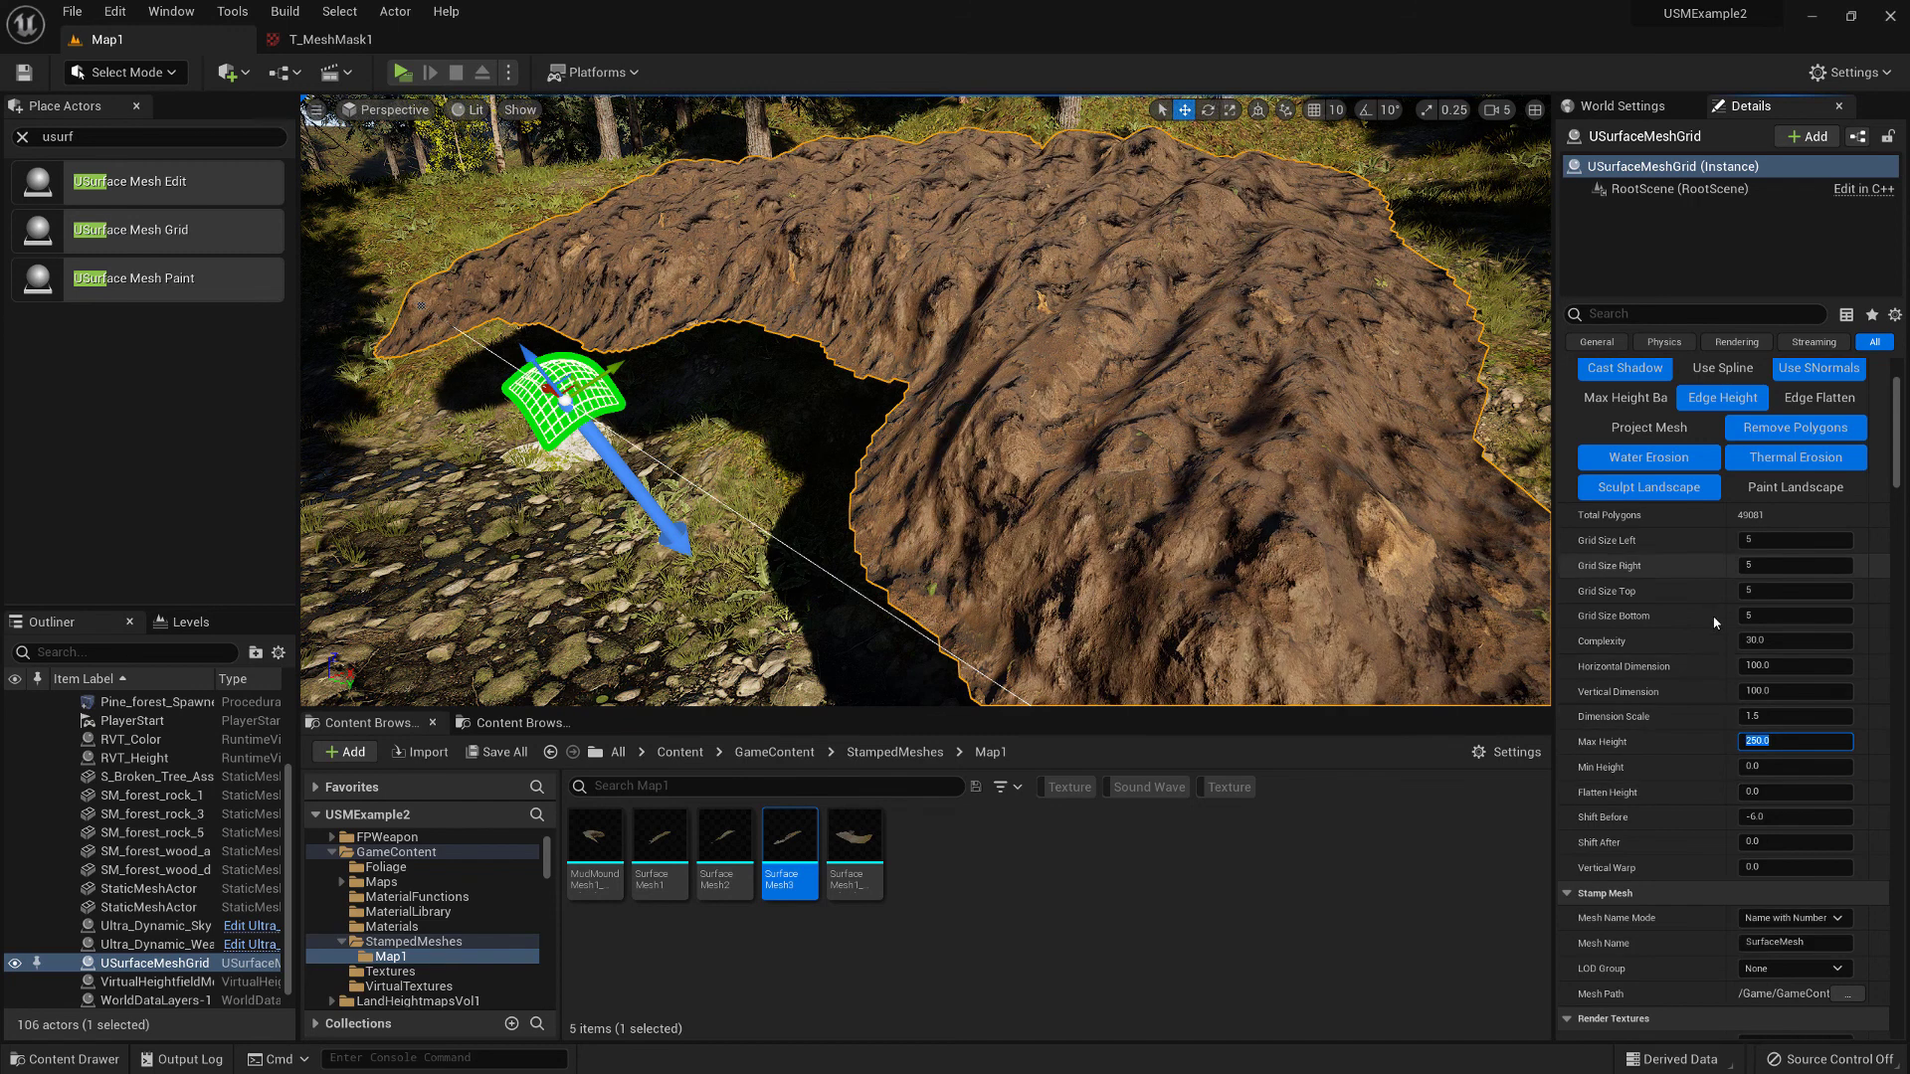
scroll(1762, 545, "up", 3)
scroll(1763, 545, "up", 2)
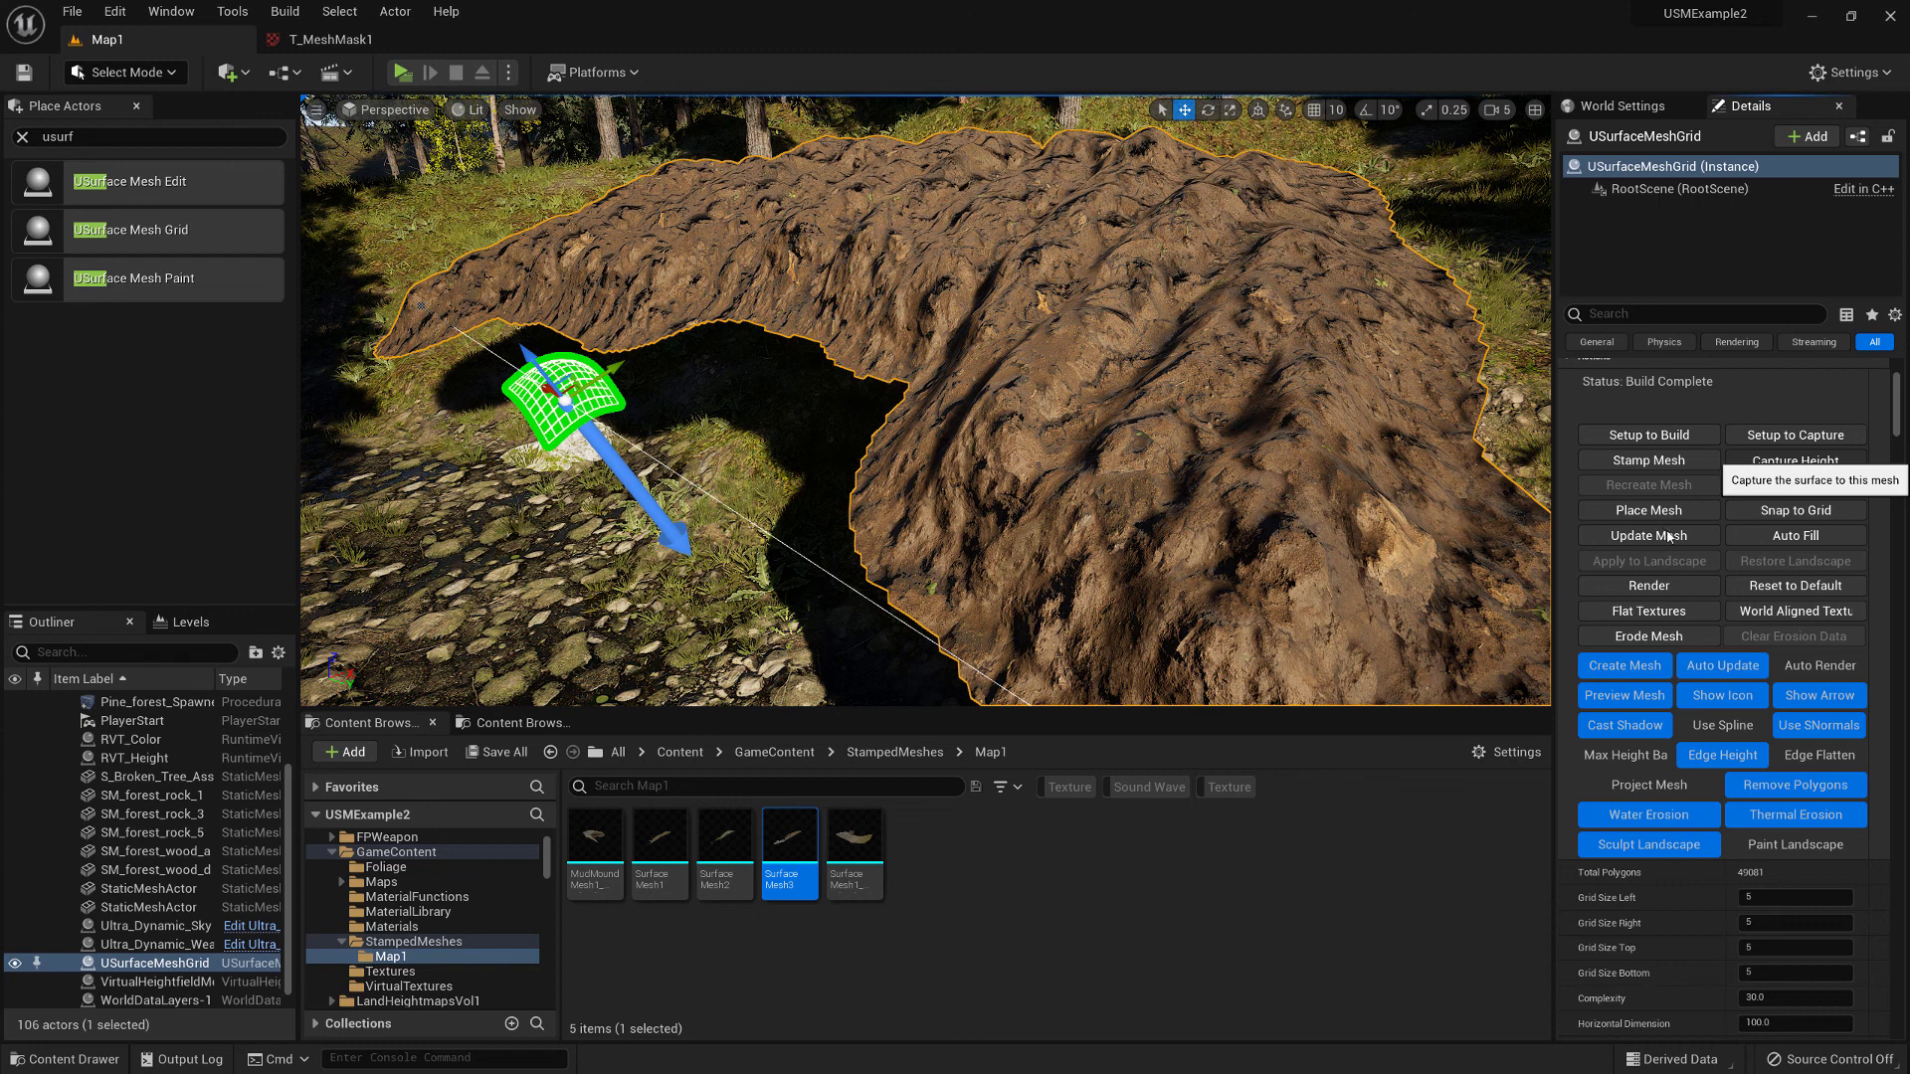
left_click(1675, 538)
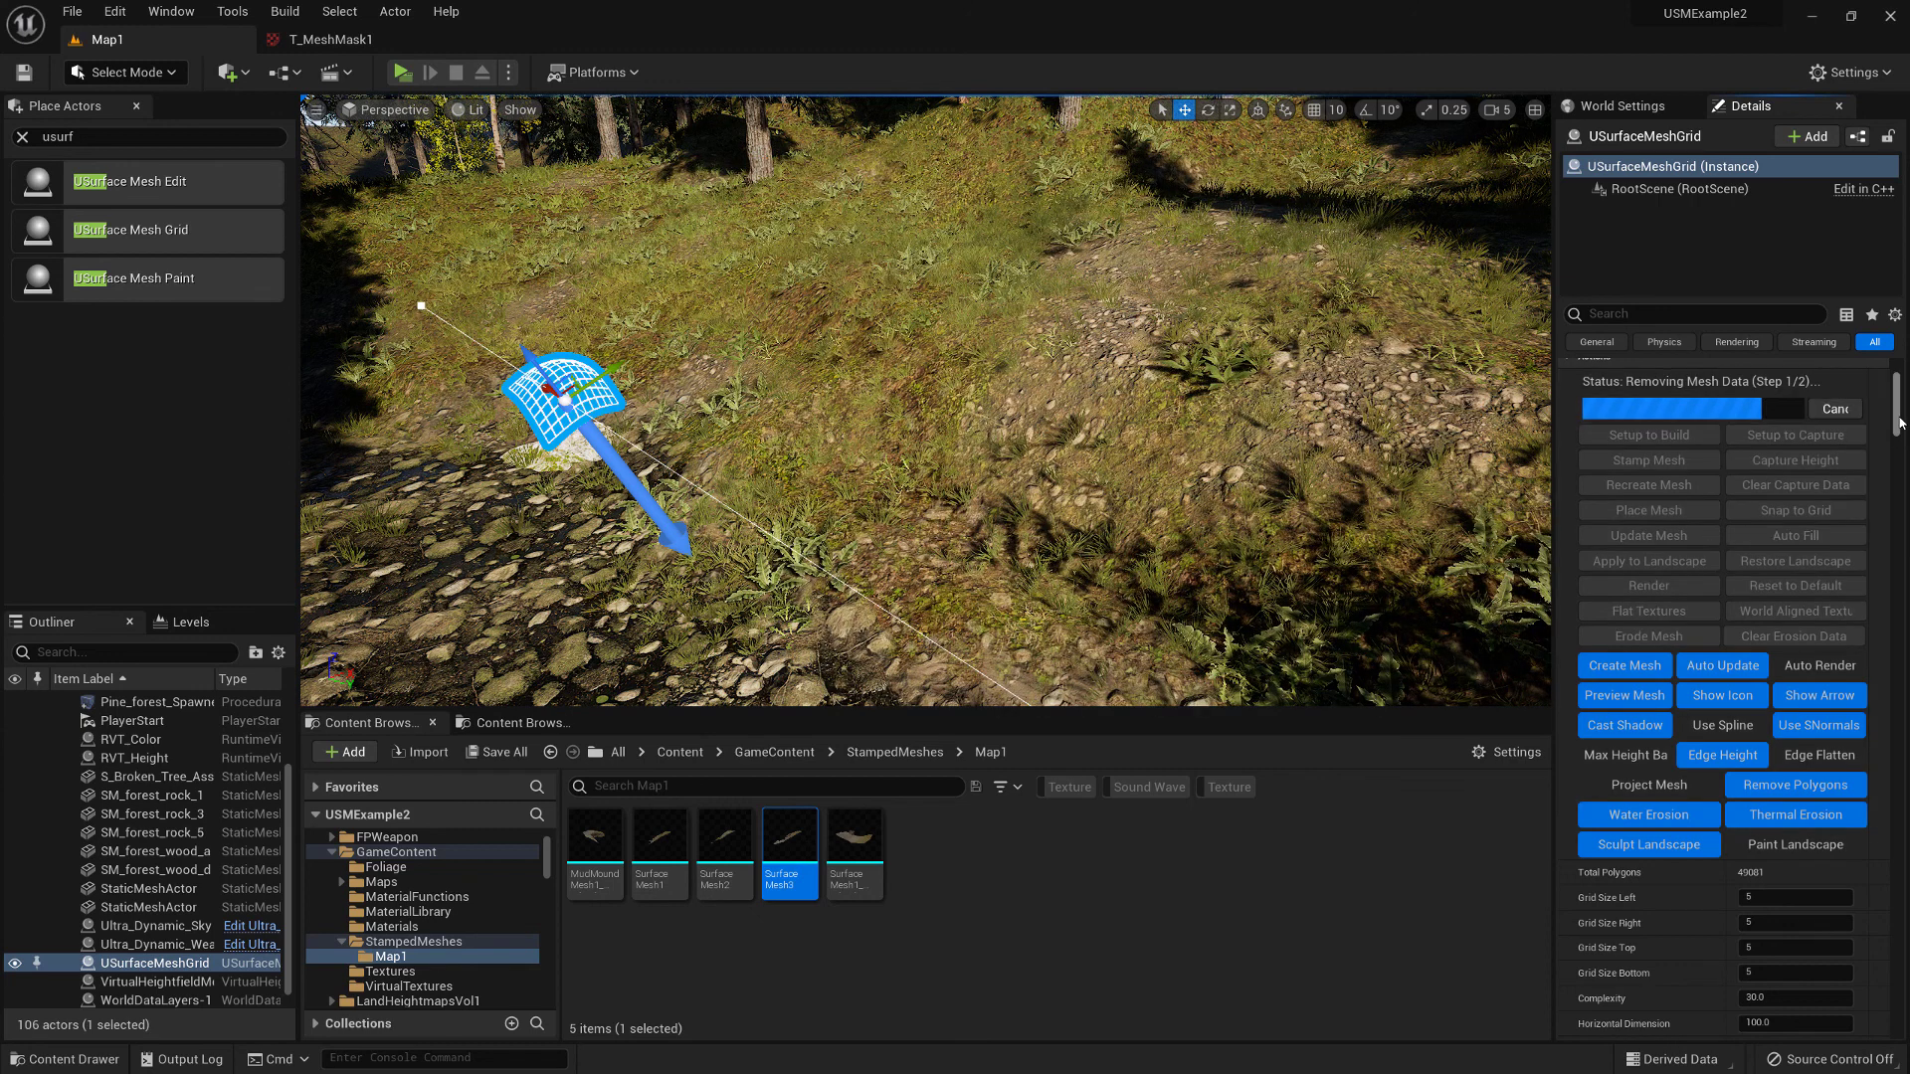
Assign the T_HeightNoise18 texture as the mesh grid's Detail Texture under HeightDetail
scroll(1899, 419, "down", 15)
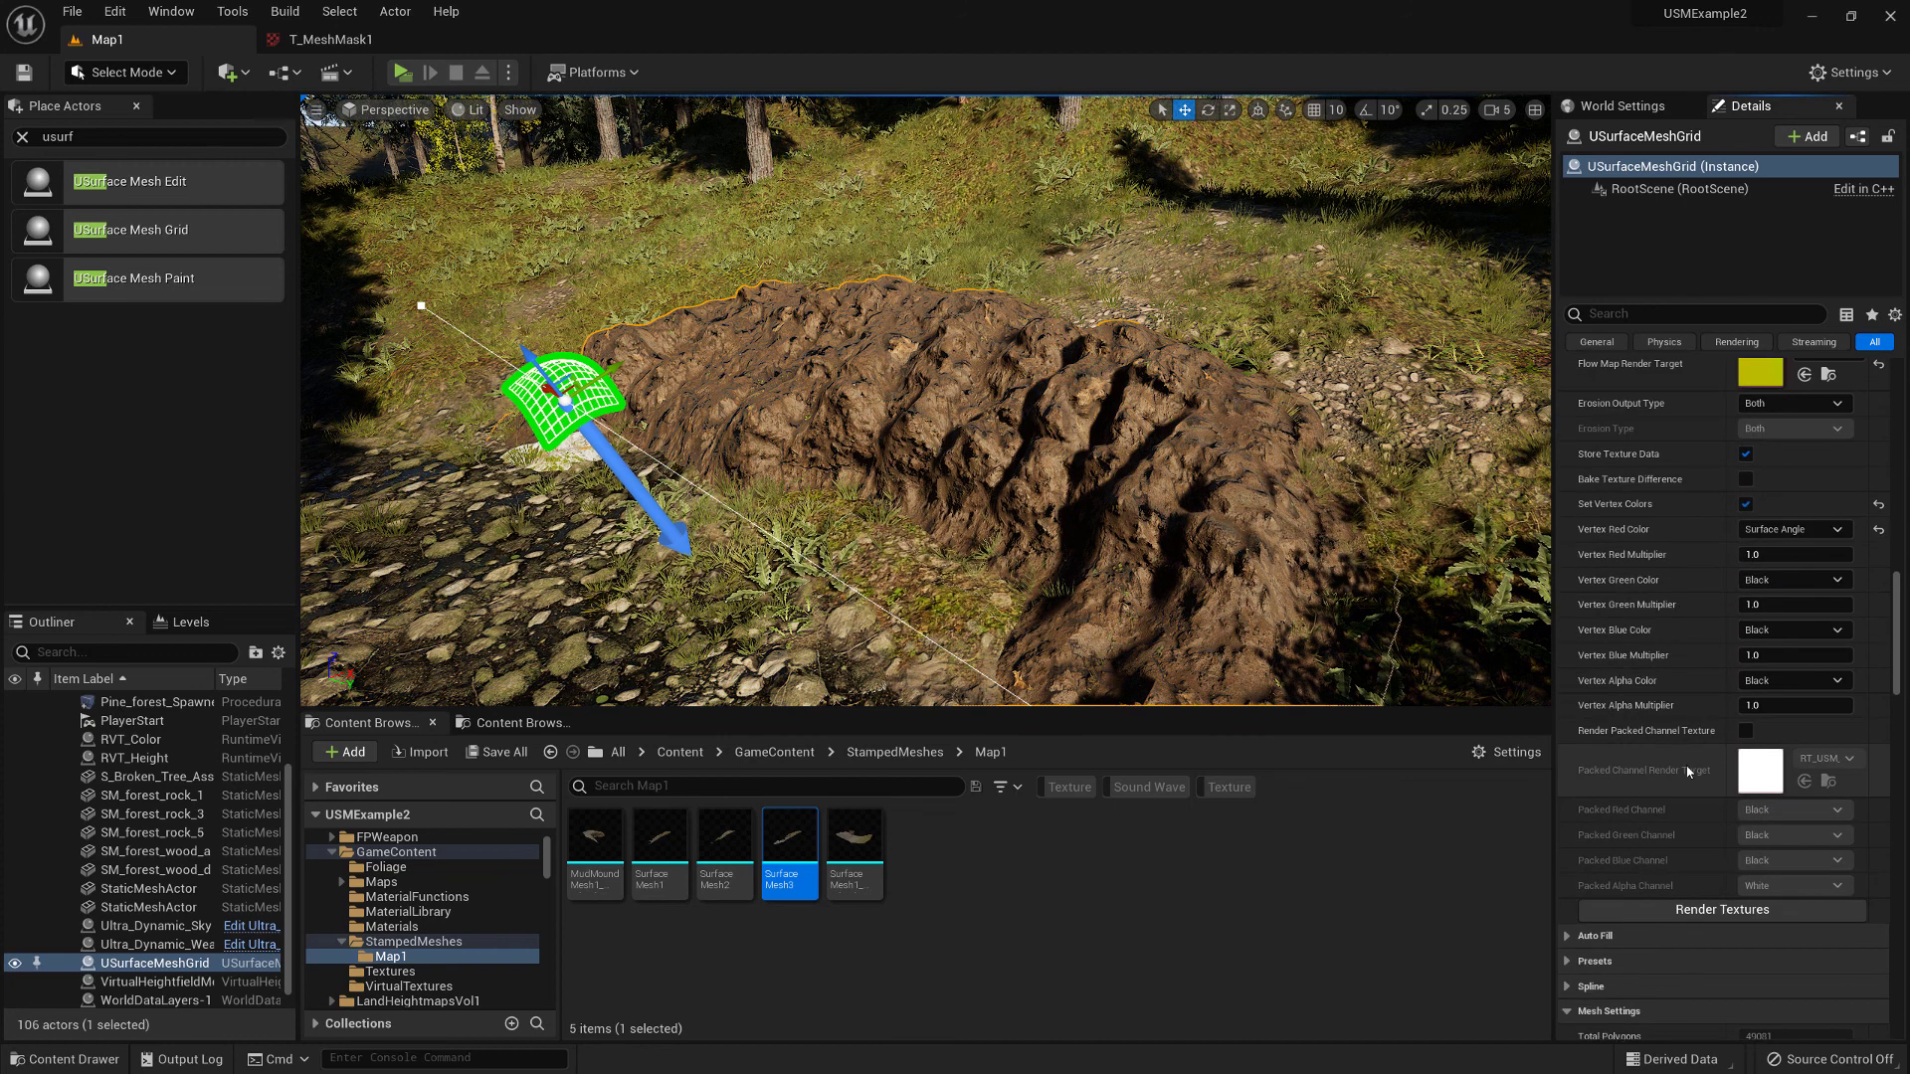
scroll(1685, 774, "down", 15)
scroll(1896, 828, "down", 10)
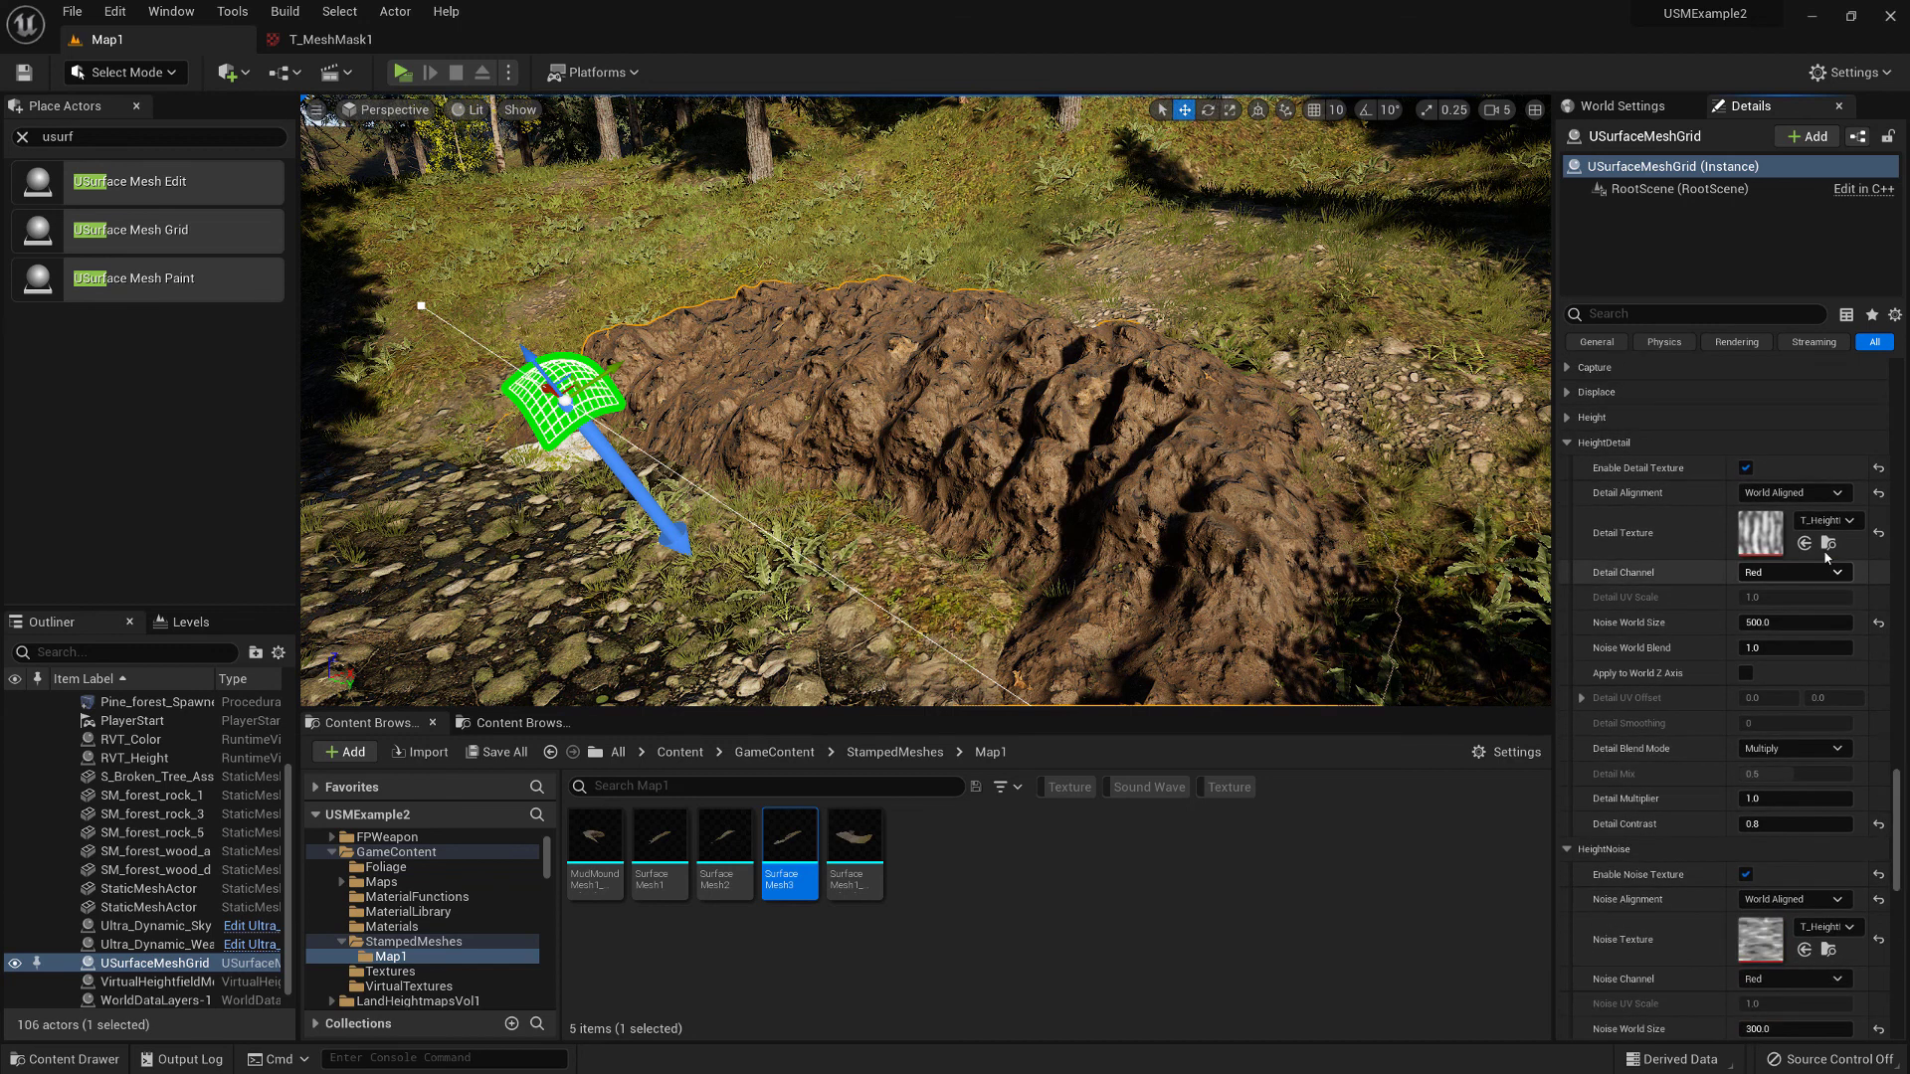
left_click(1829, 543)
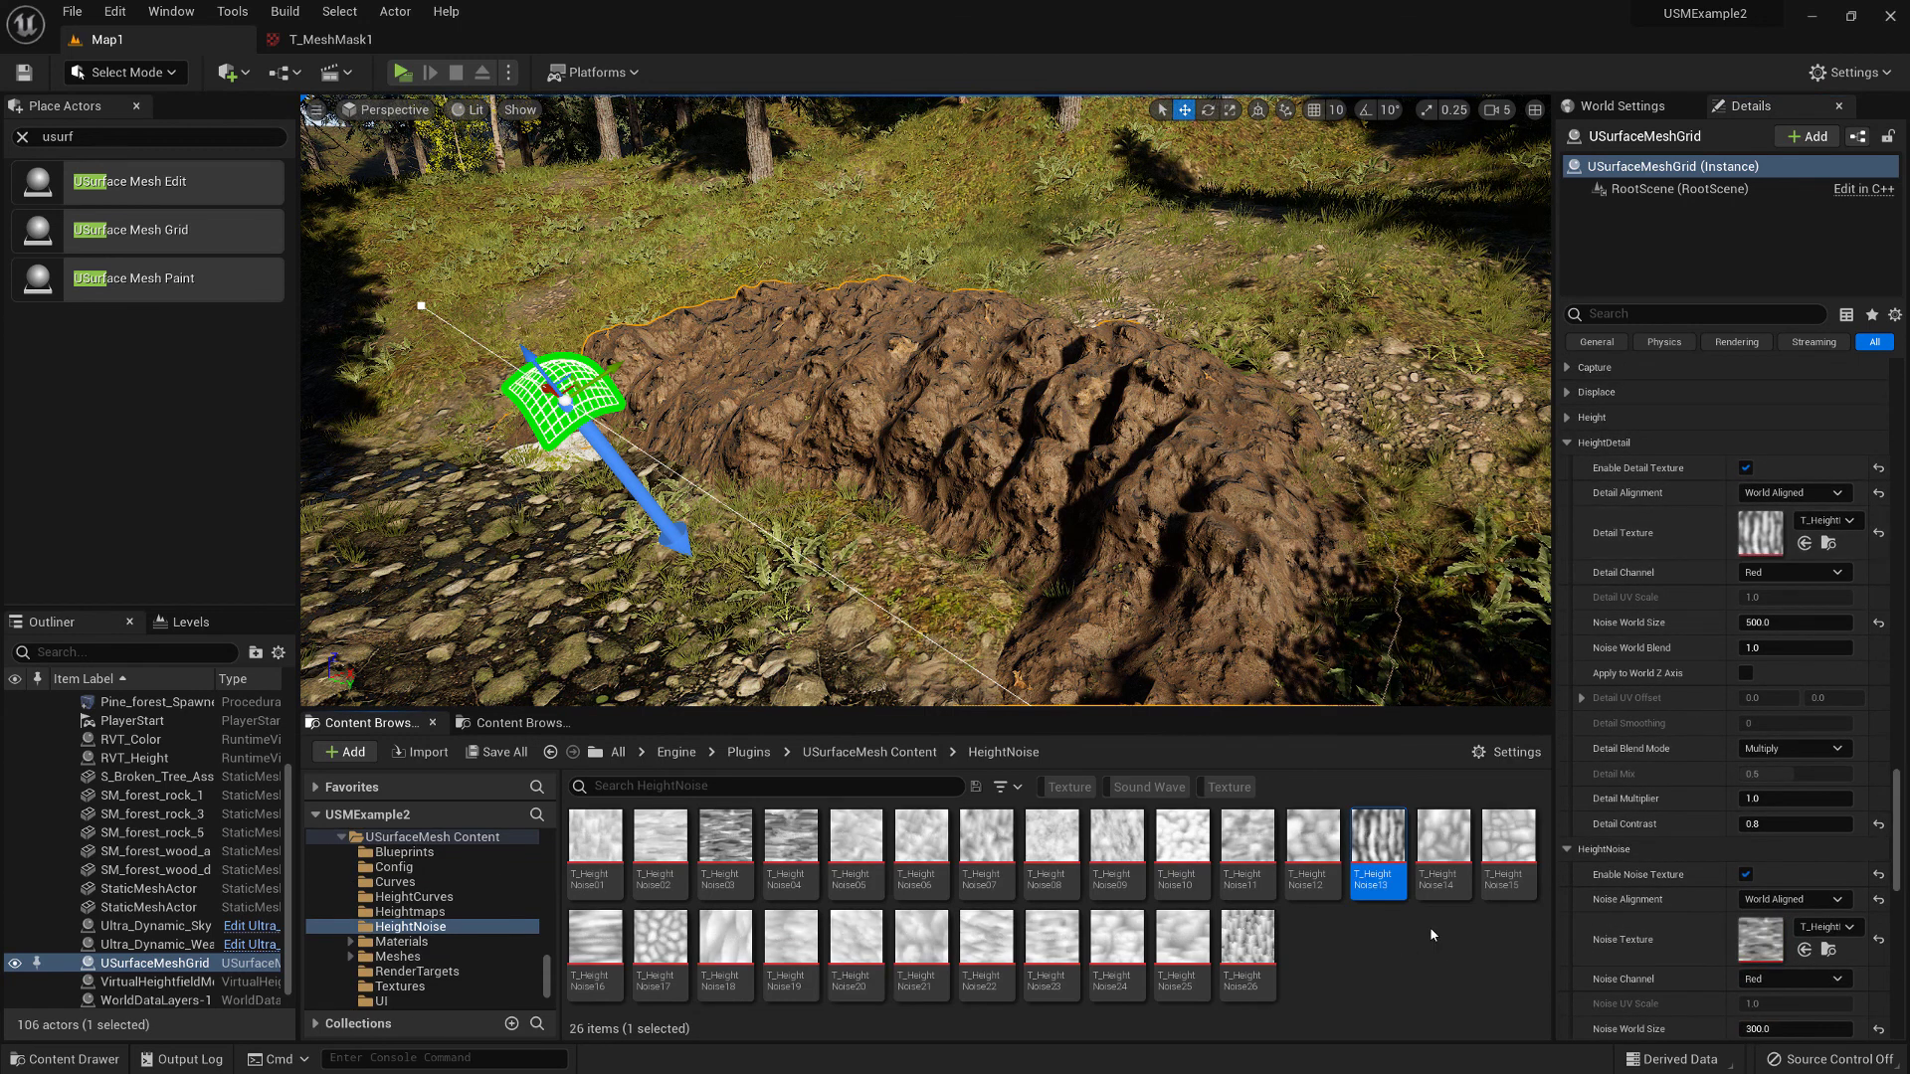
left_click(726, 940)
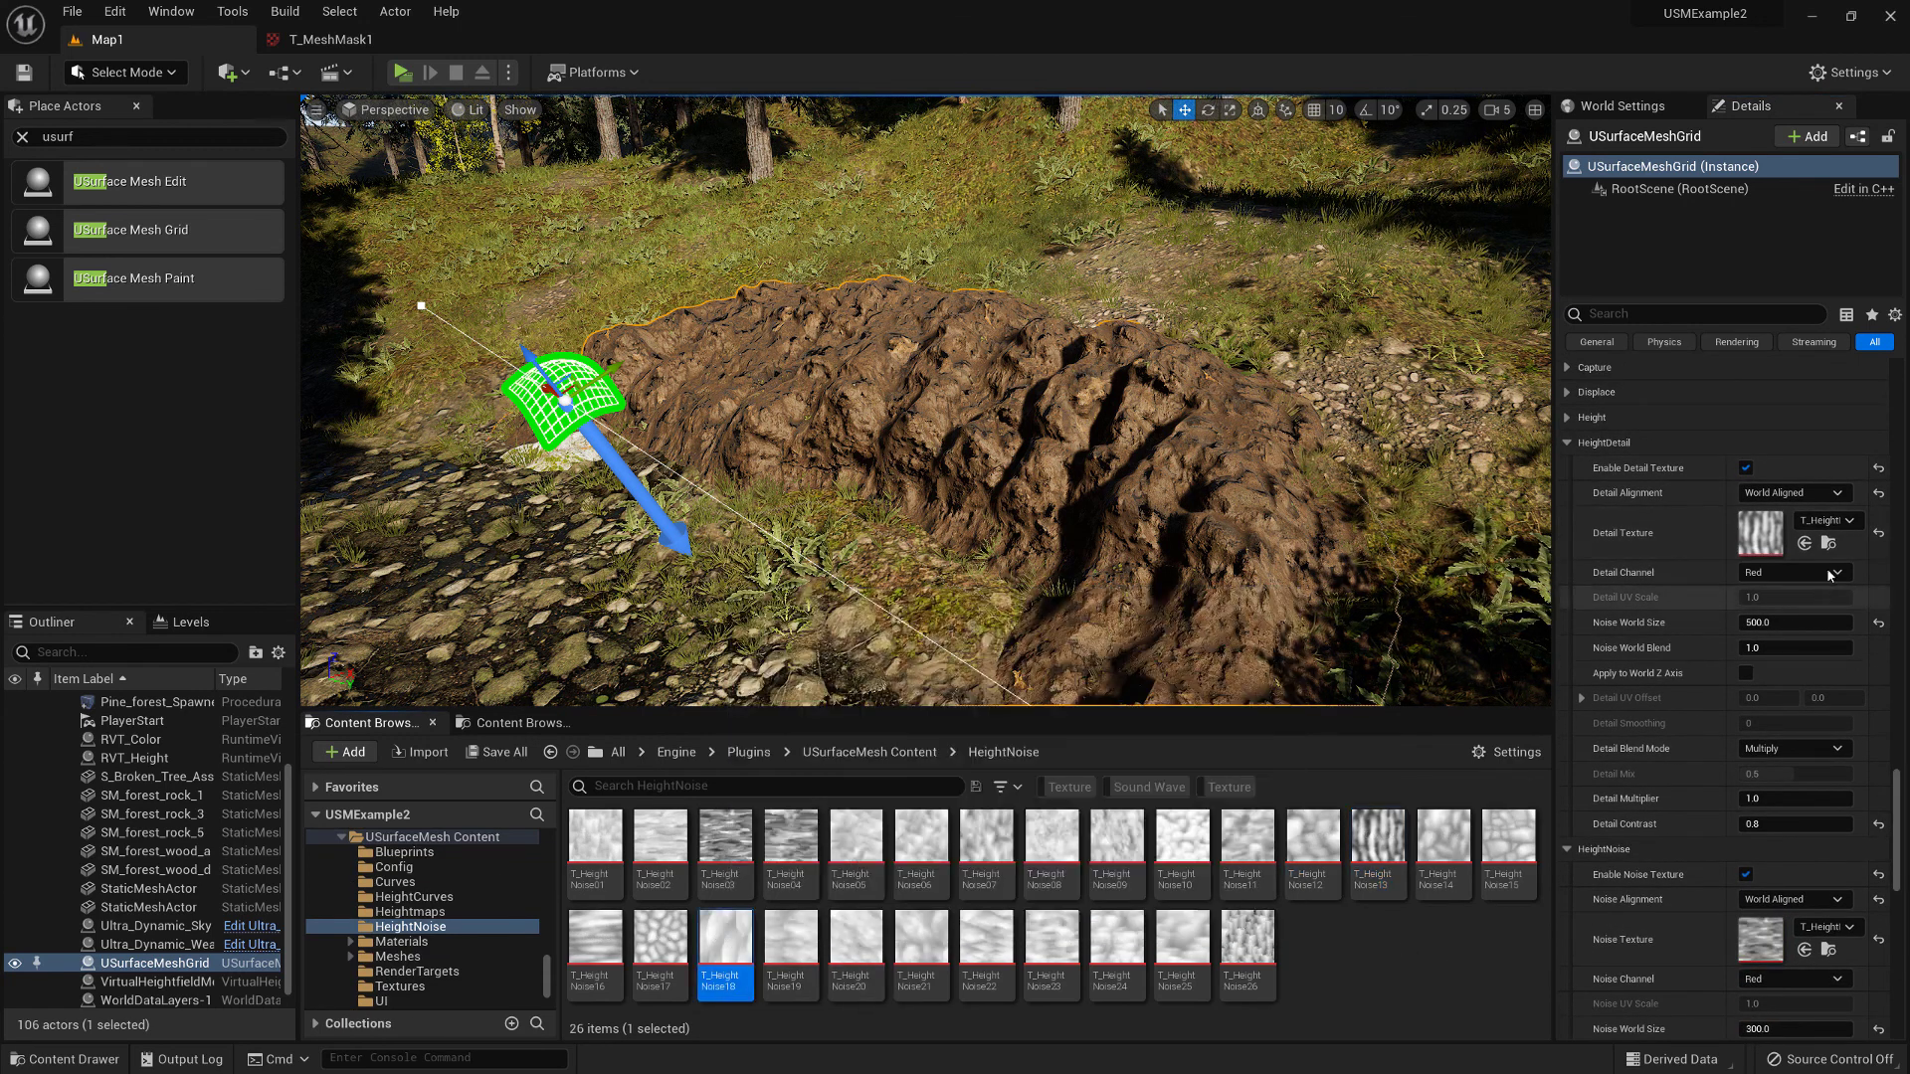
left_click(1805, 543)
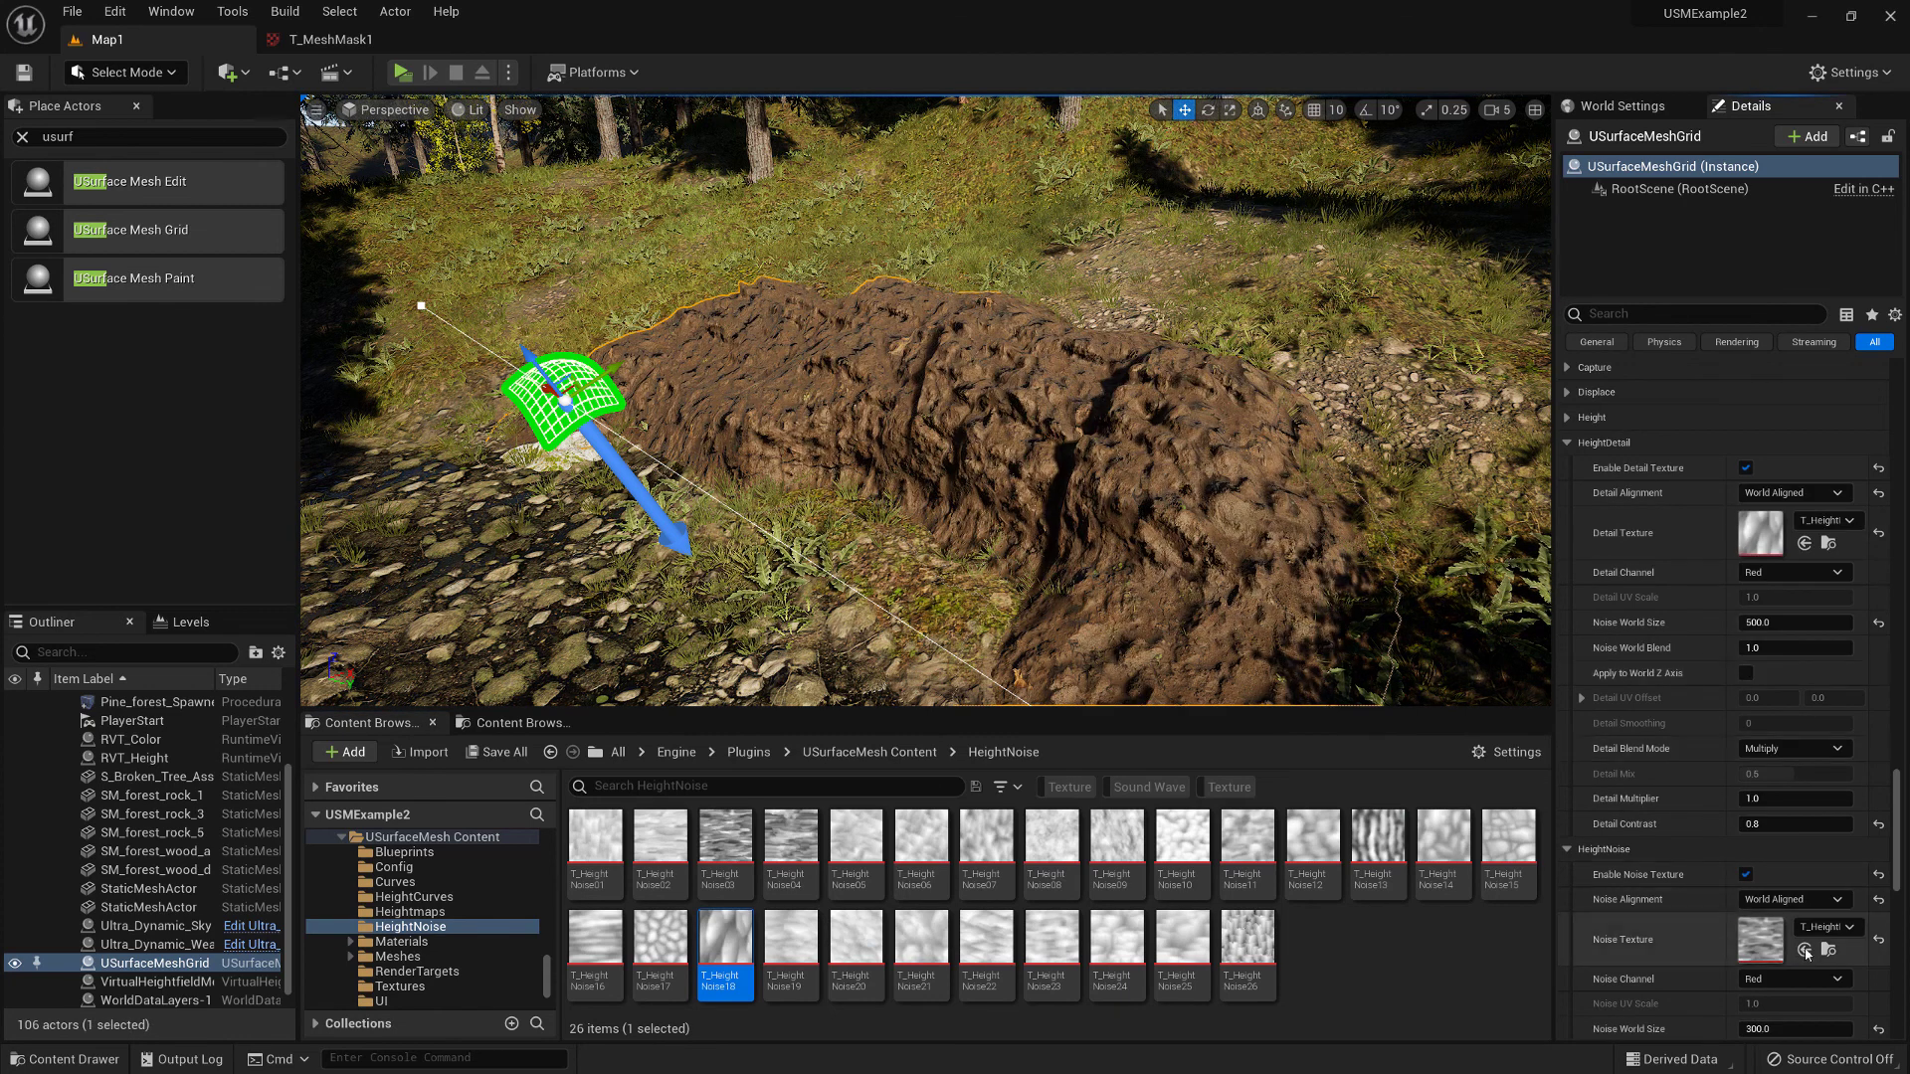
Assign T_HeightNoise26 as the grid's Noise Texture under HeightNoise and set its Noise World Size to 500
left_click(1247, 940)
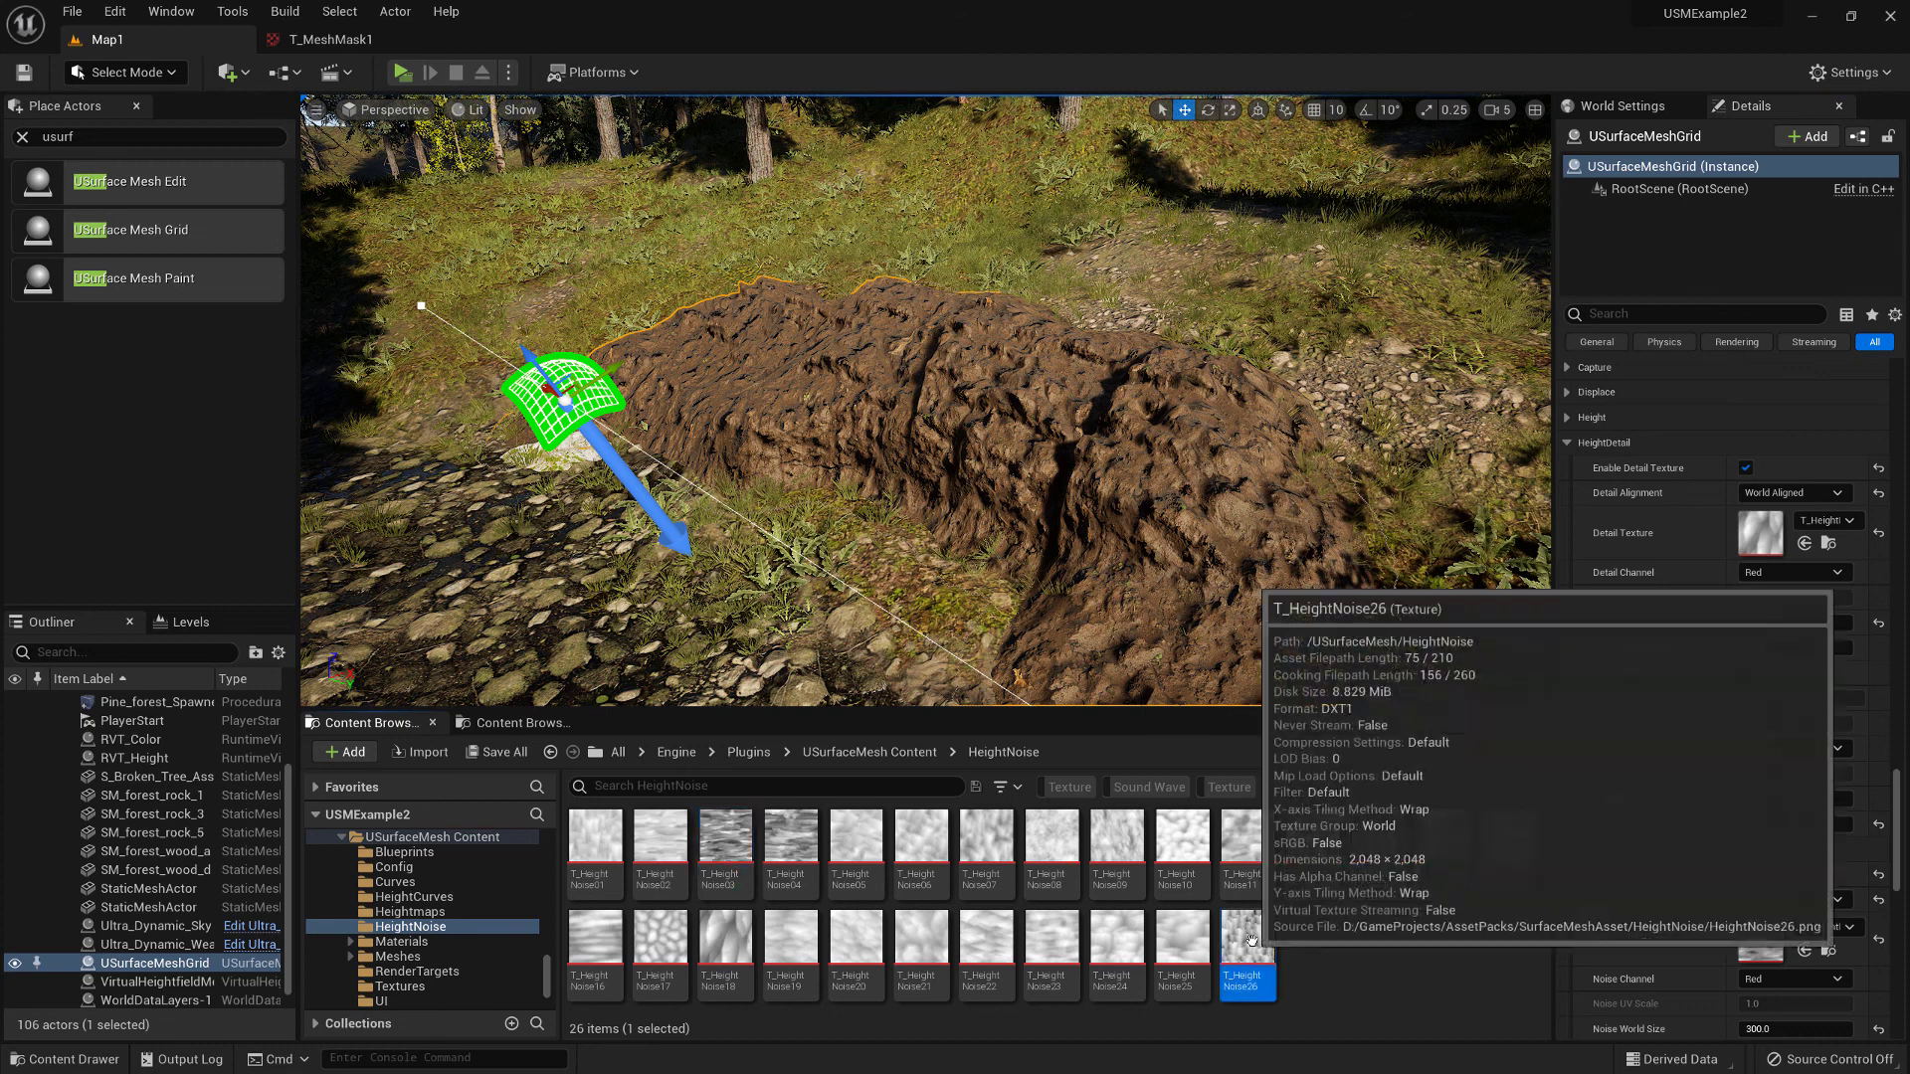
left_click(1804, 949)
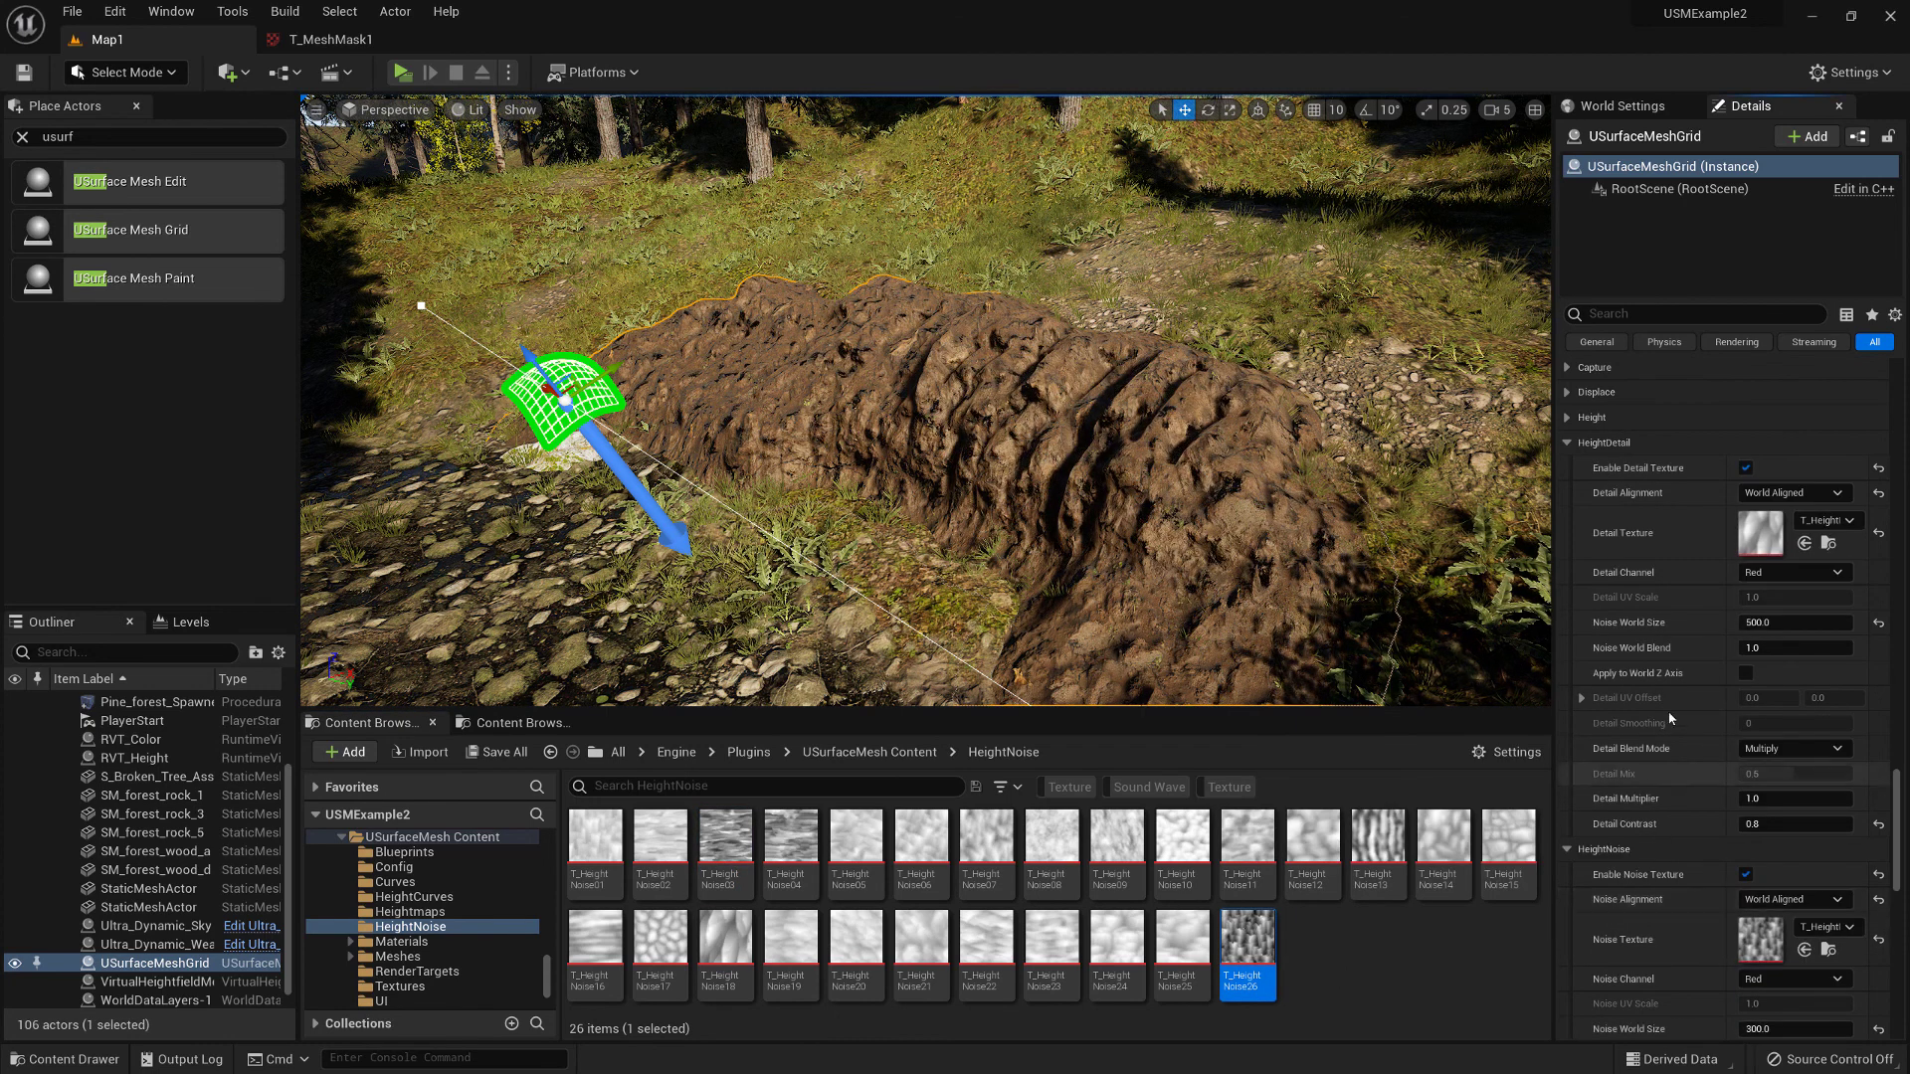
scroll(1759, 935, "down", 2)
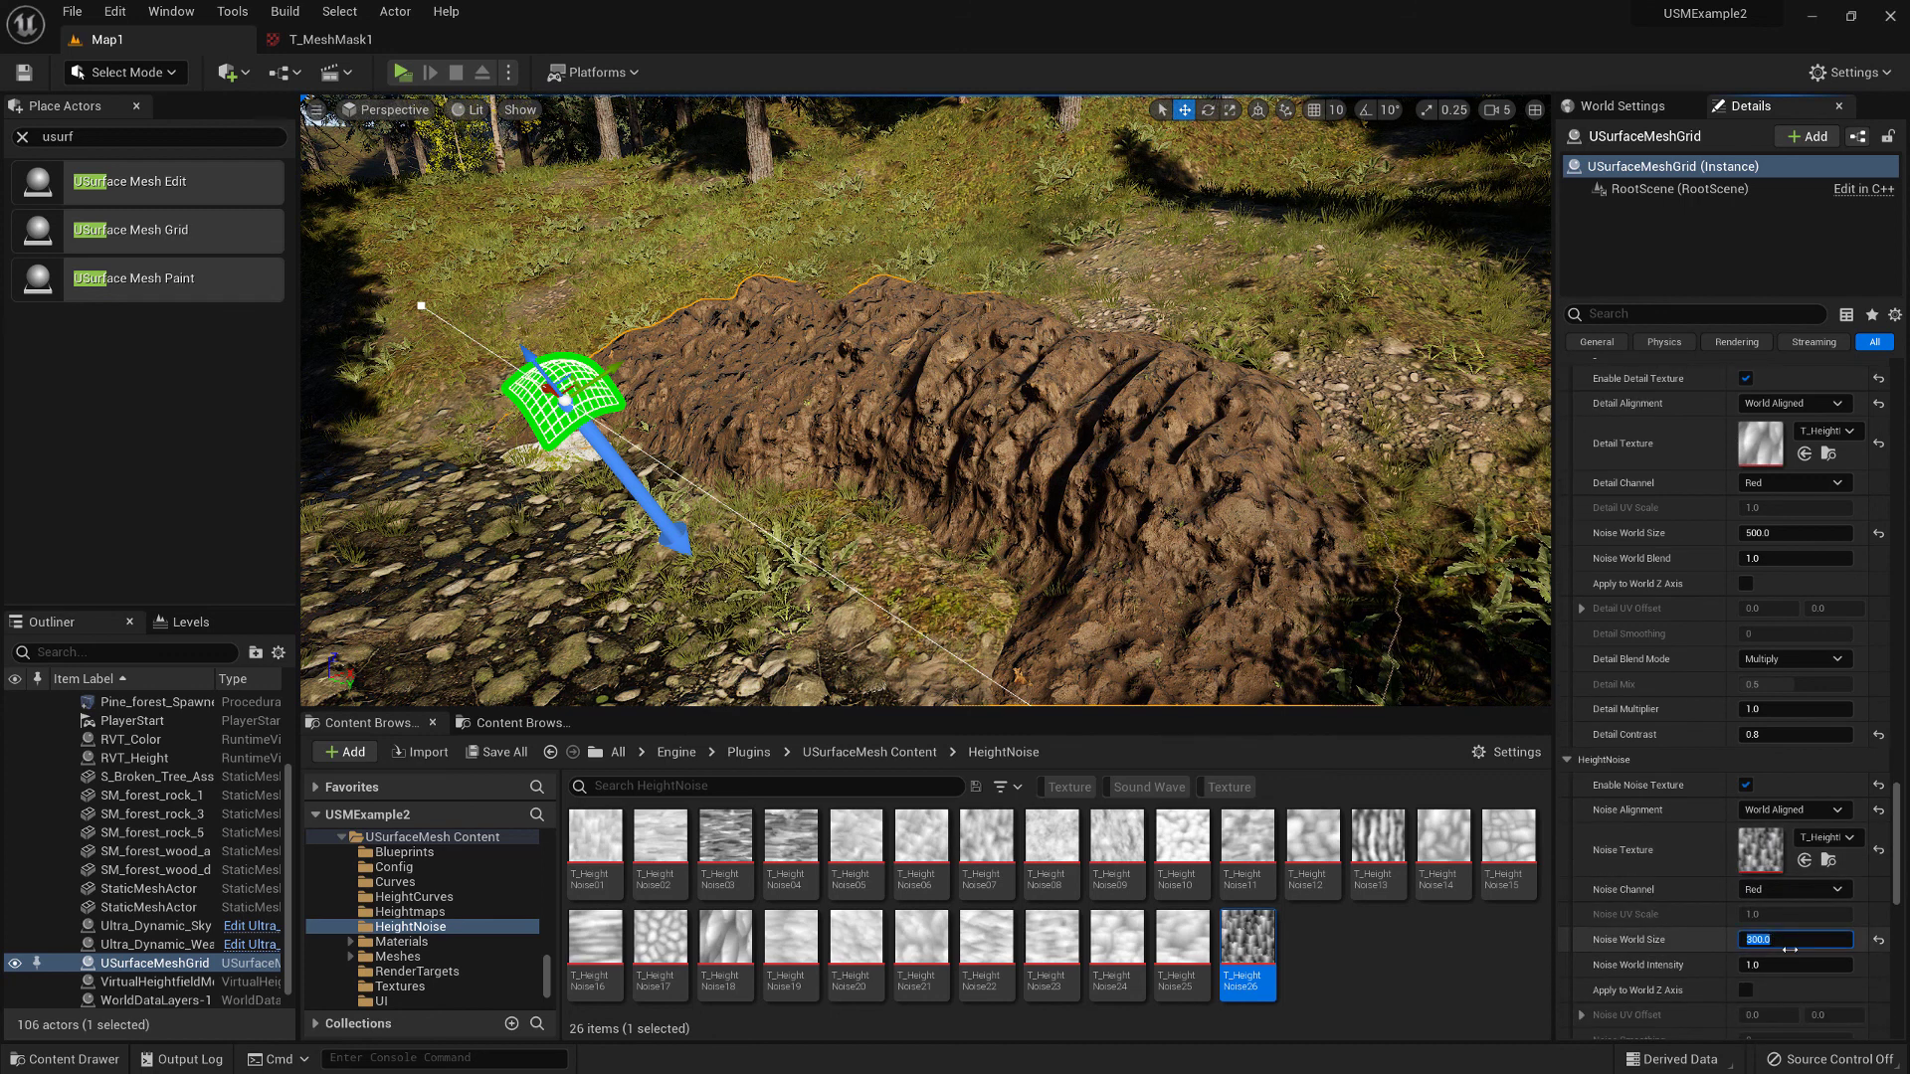
key("Return")
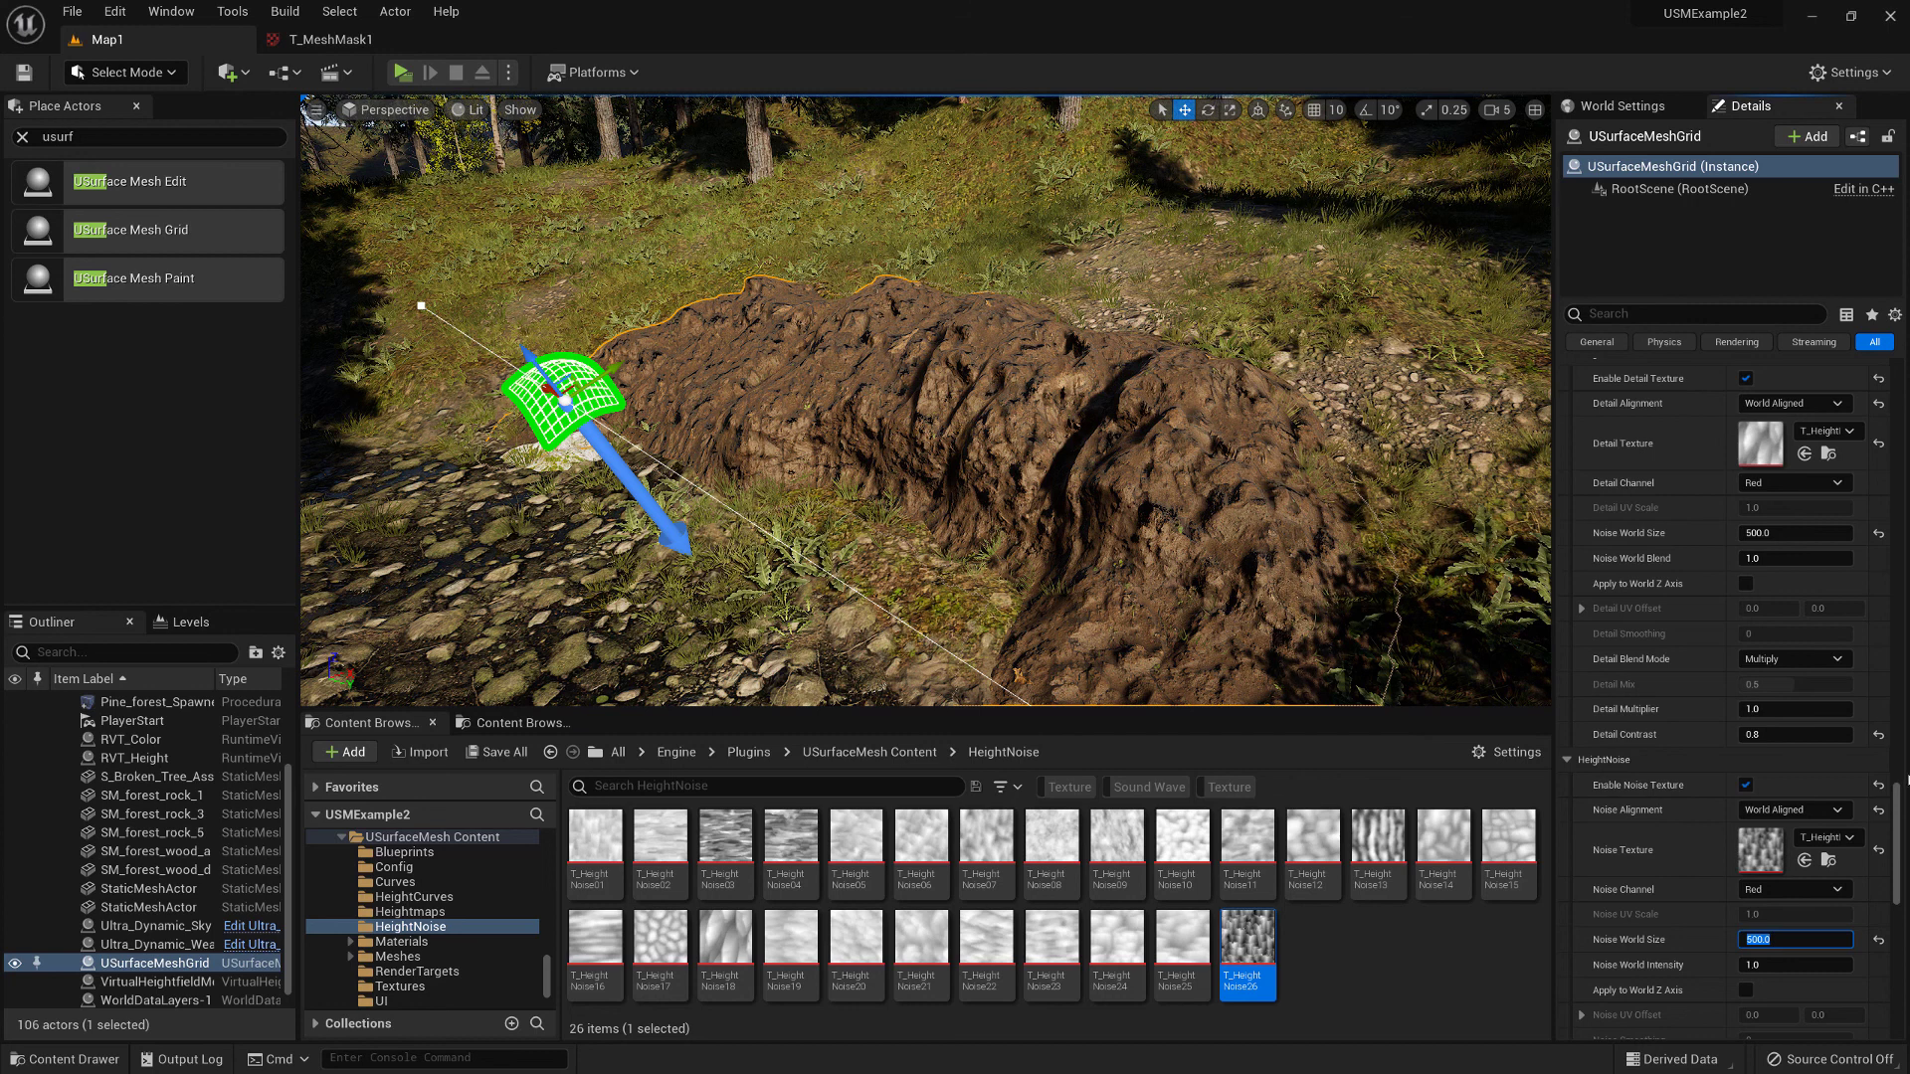
Render the mesh grid's output textures so the material blends over the reshaped mound
scroll(1897, 807, "up", 15)
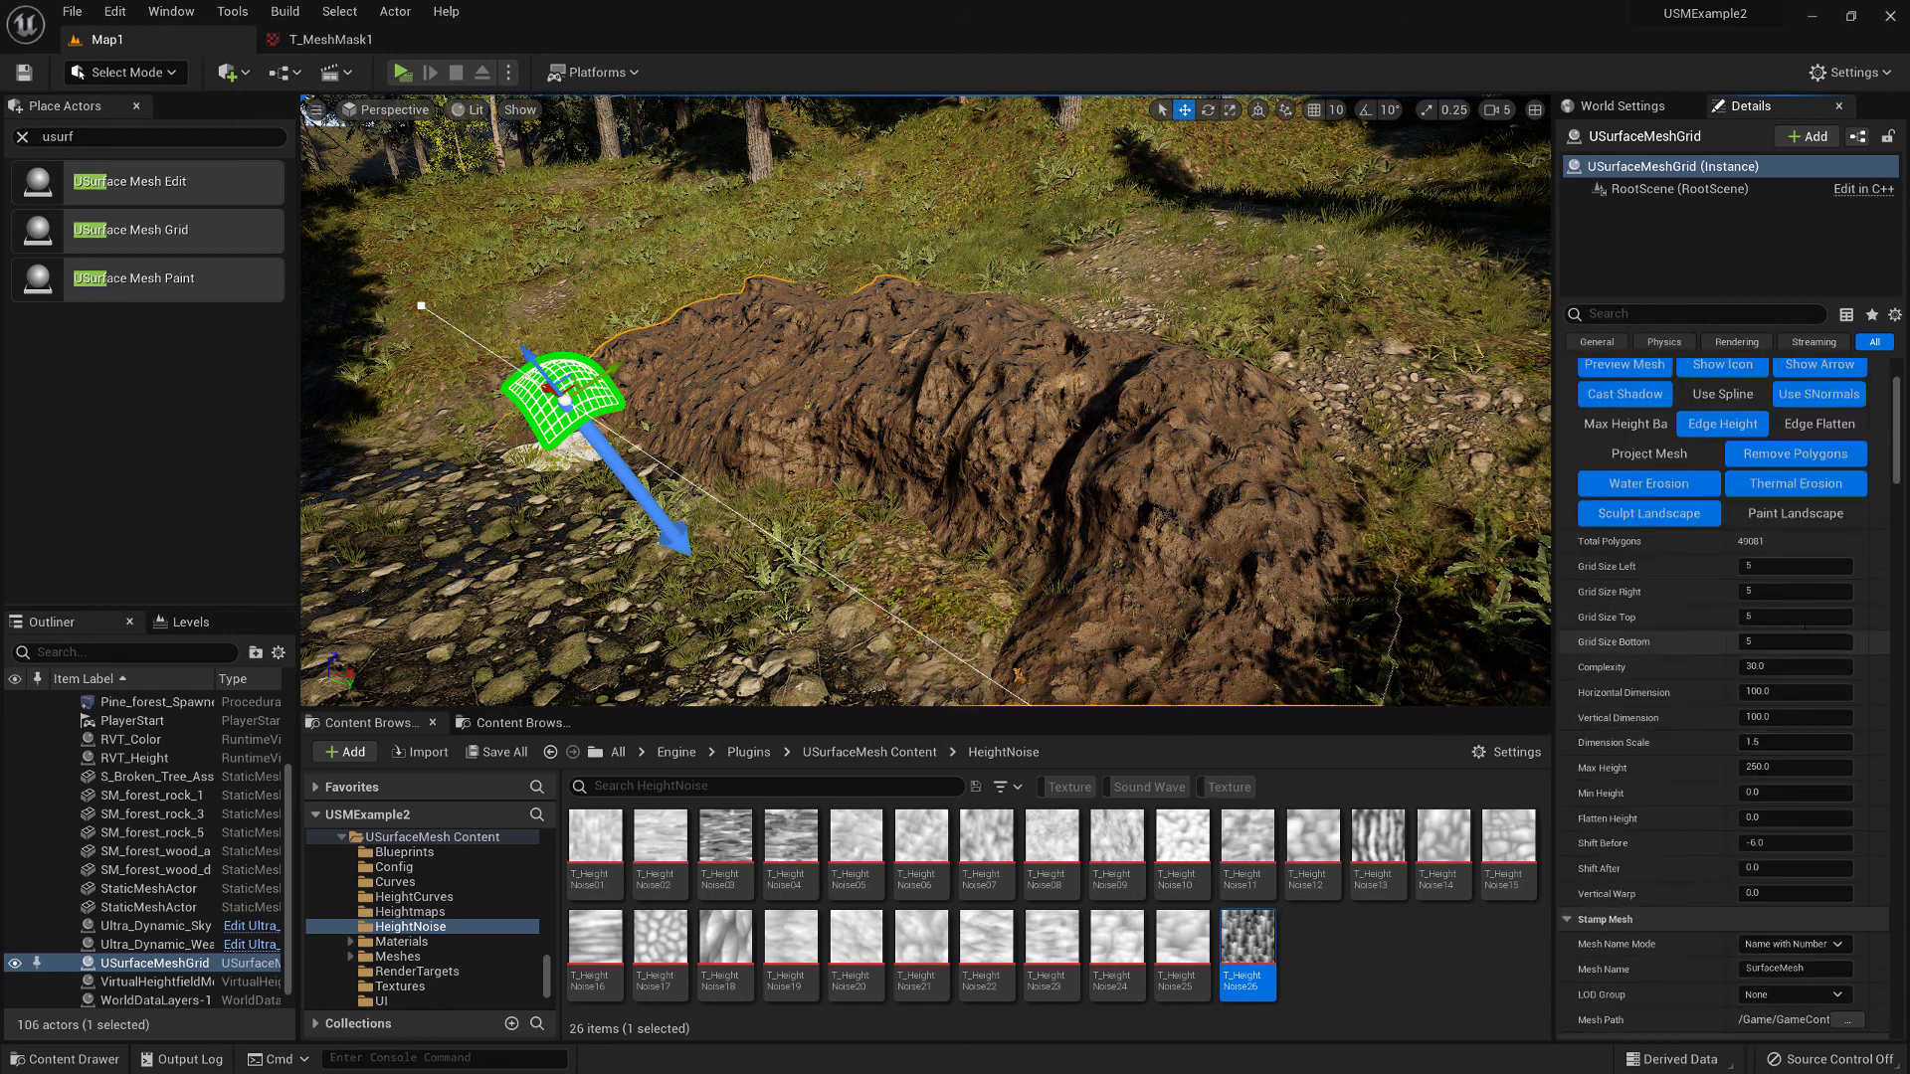
scroll(1795, 667, "up", 3)
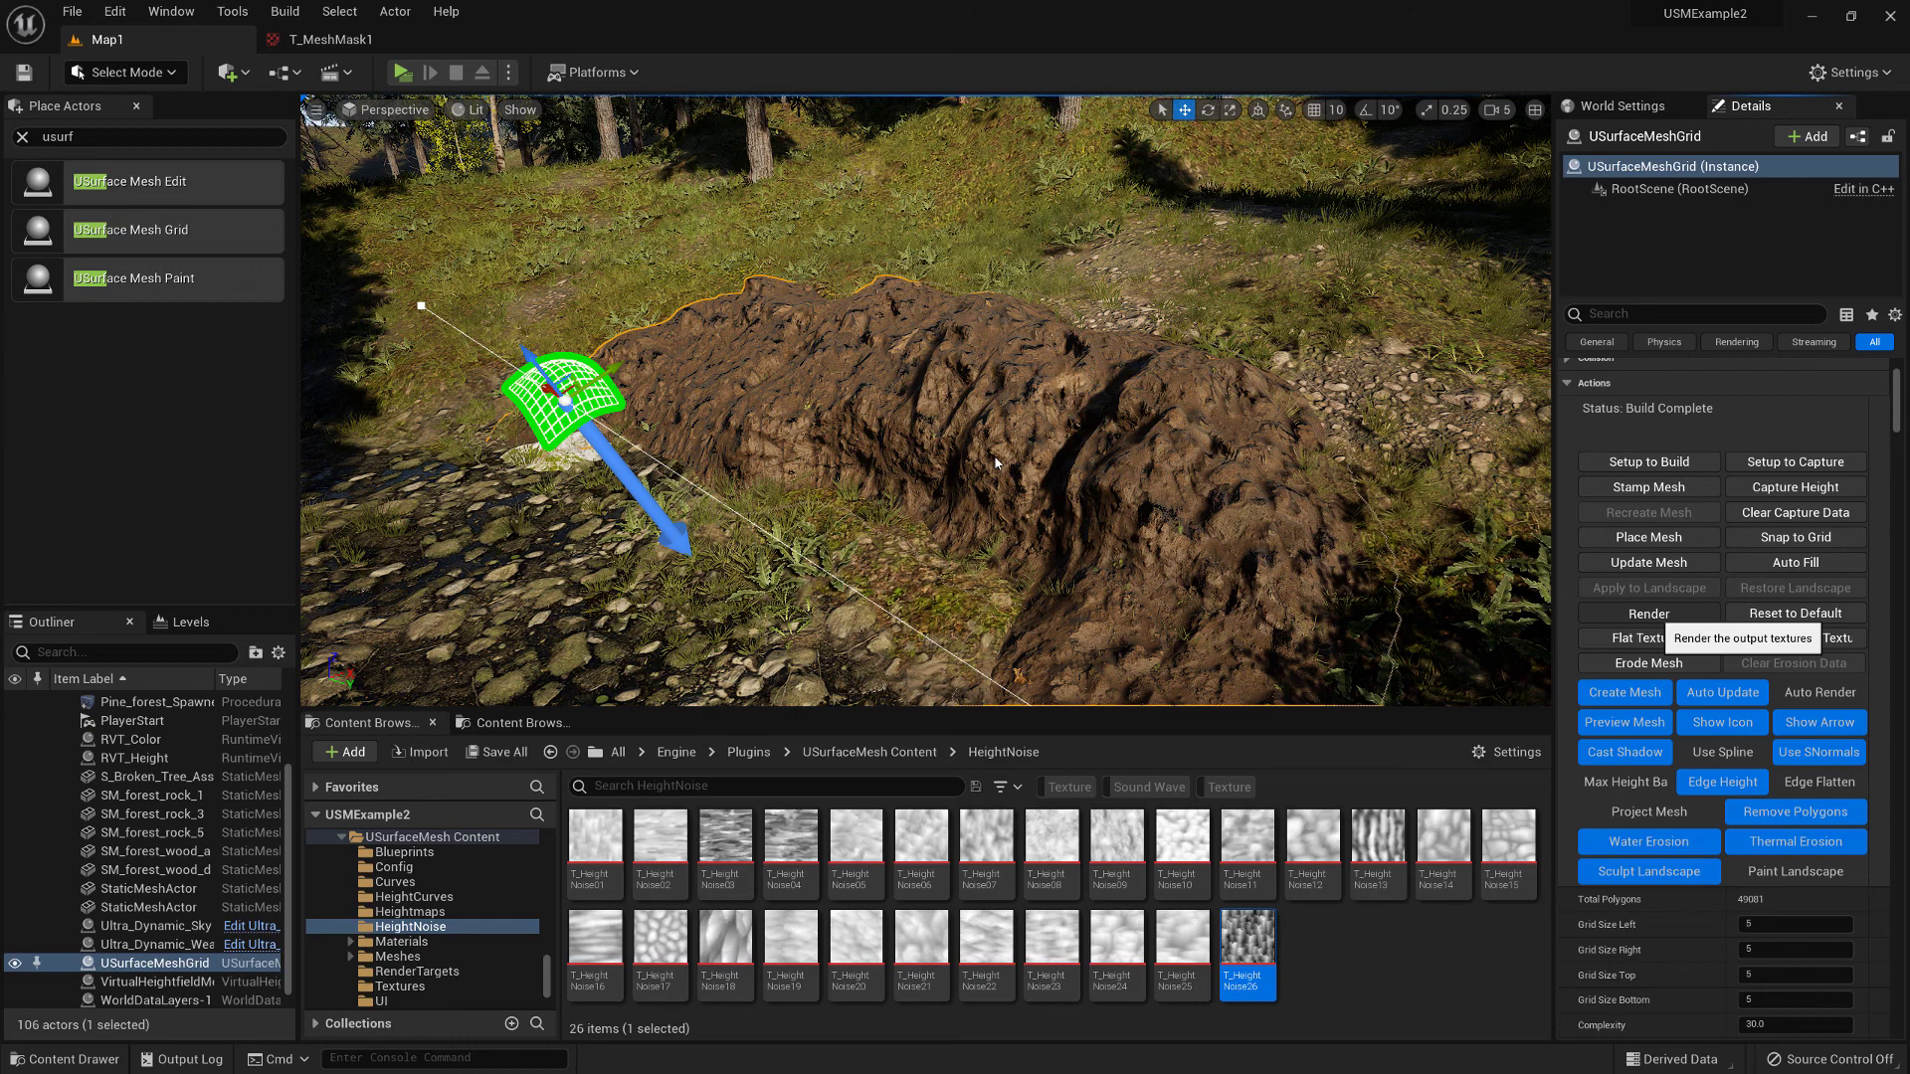
right_click_drag(1030, 430, 930, 456)
Set the grid's Max Height to 200 and stamp the mound as a new static mesh
scroll(1740, 897, "down", 4)
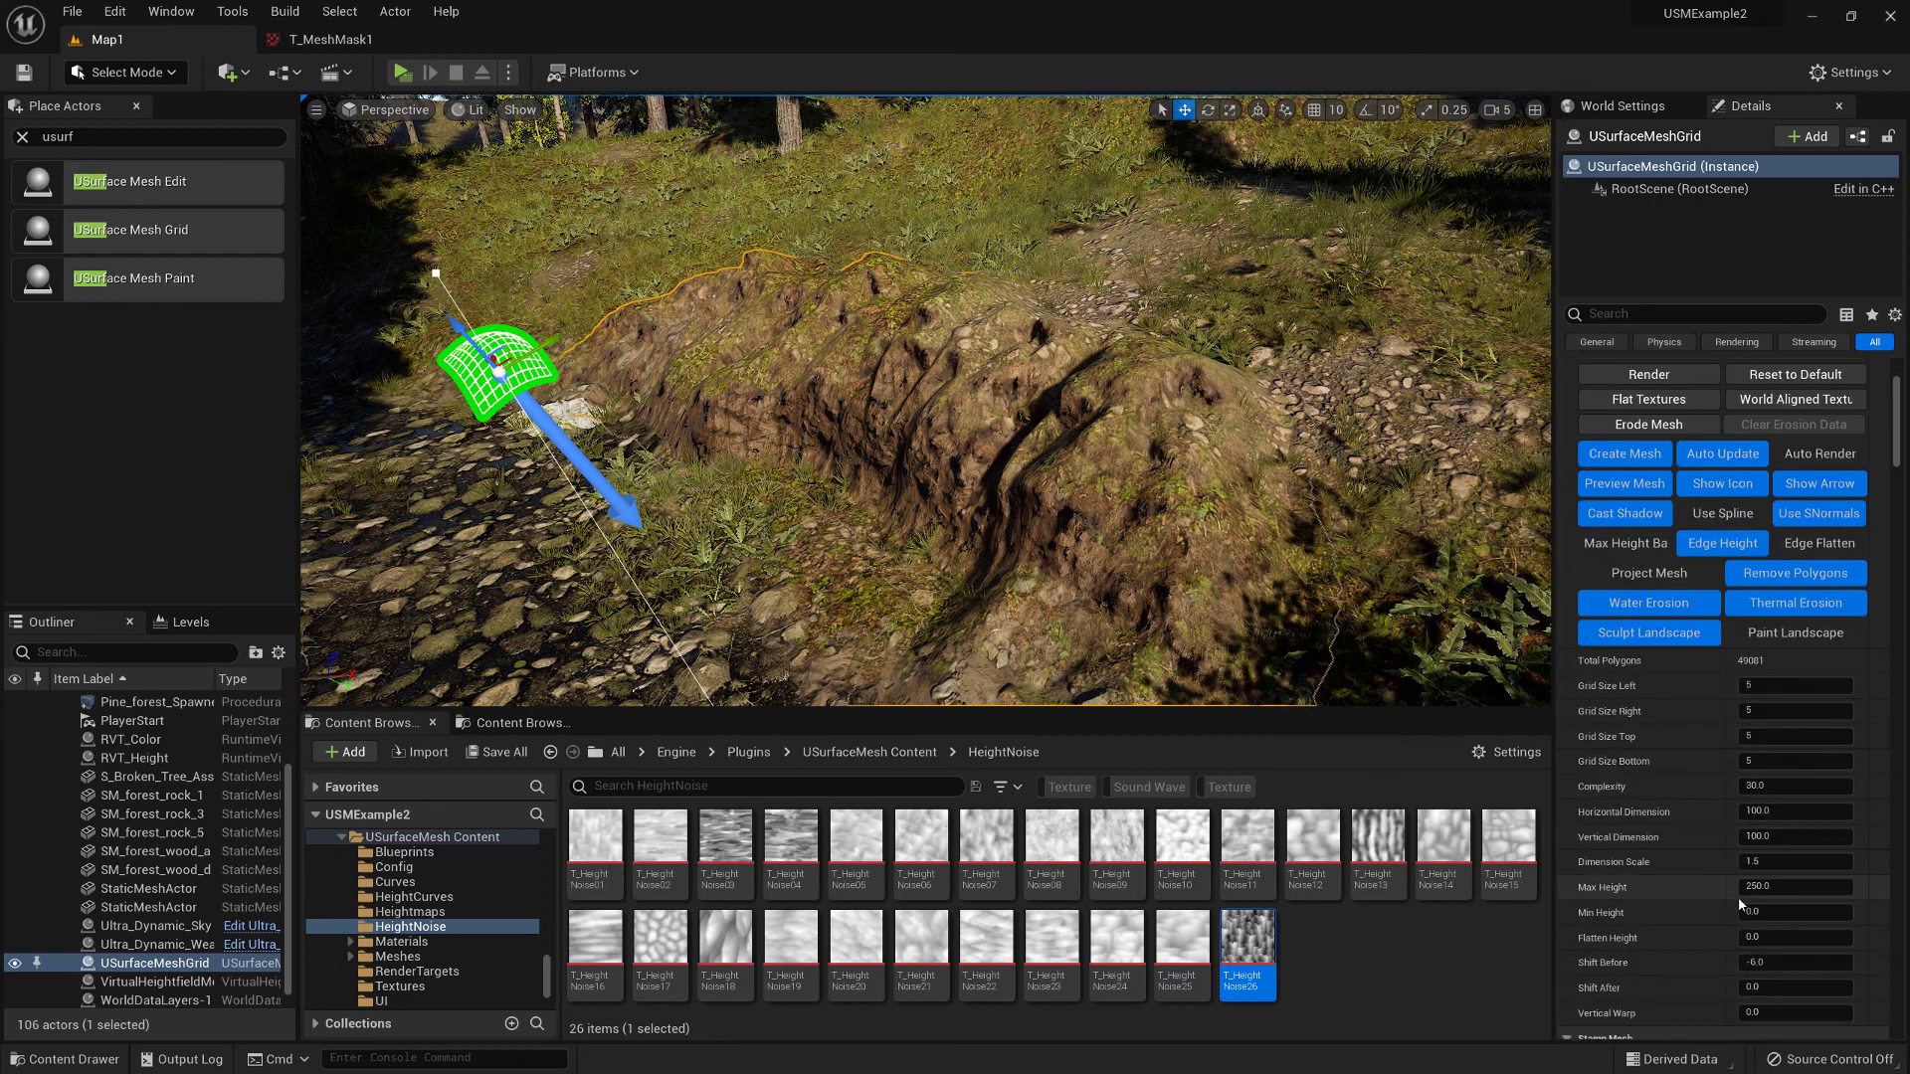
type("200")
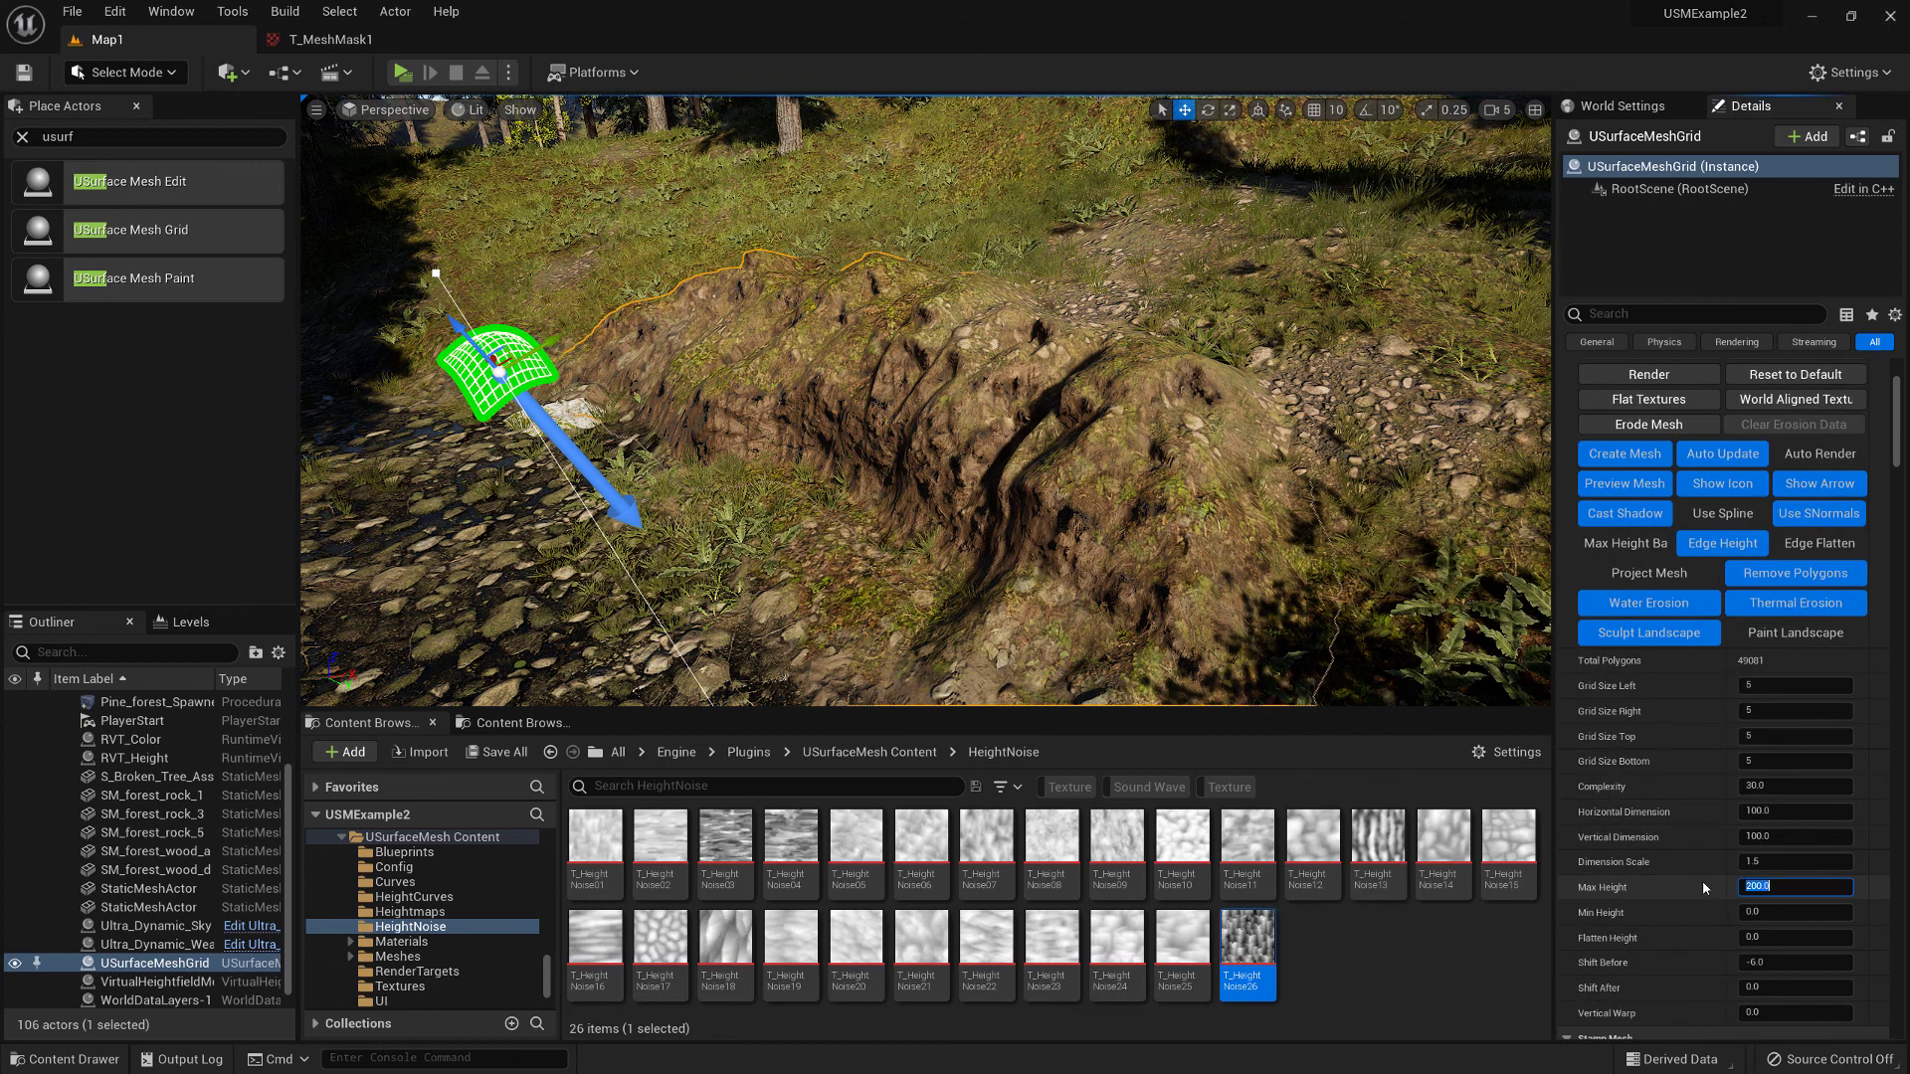
key("Return")
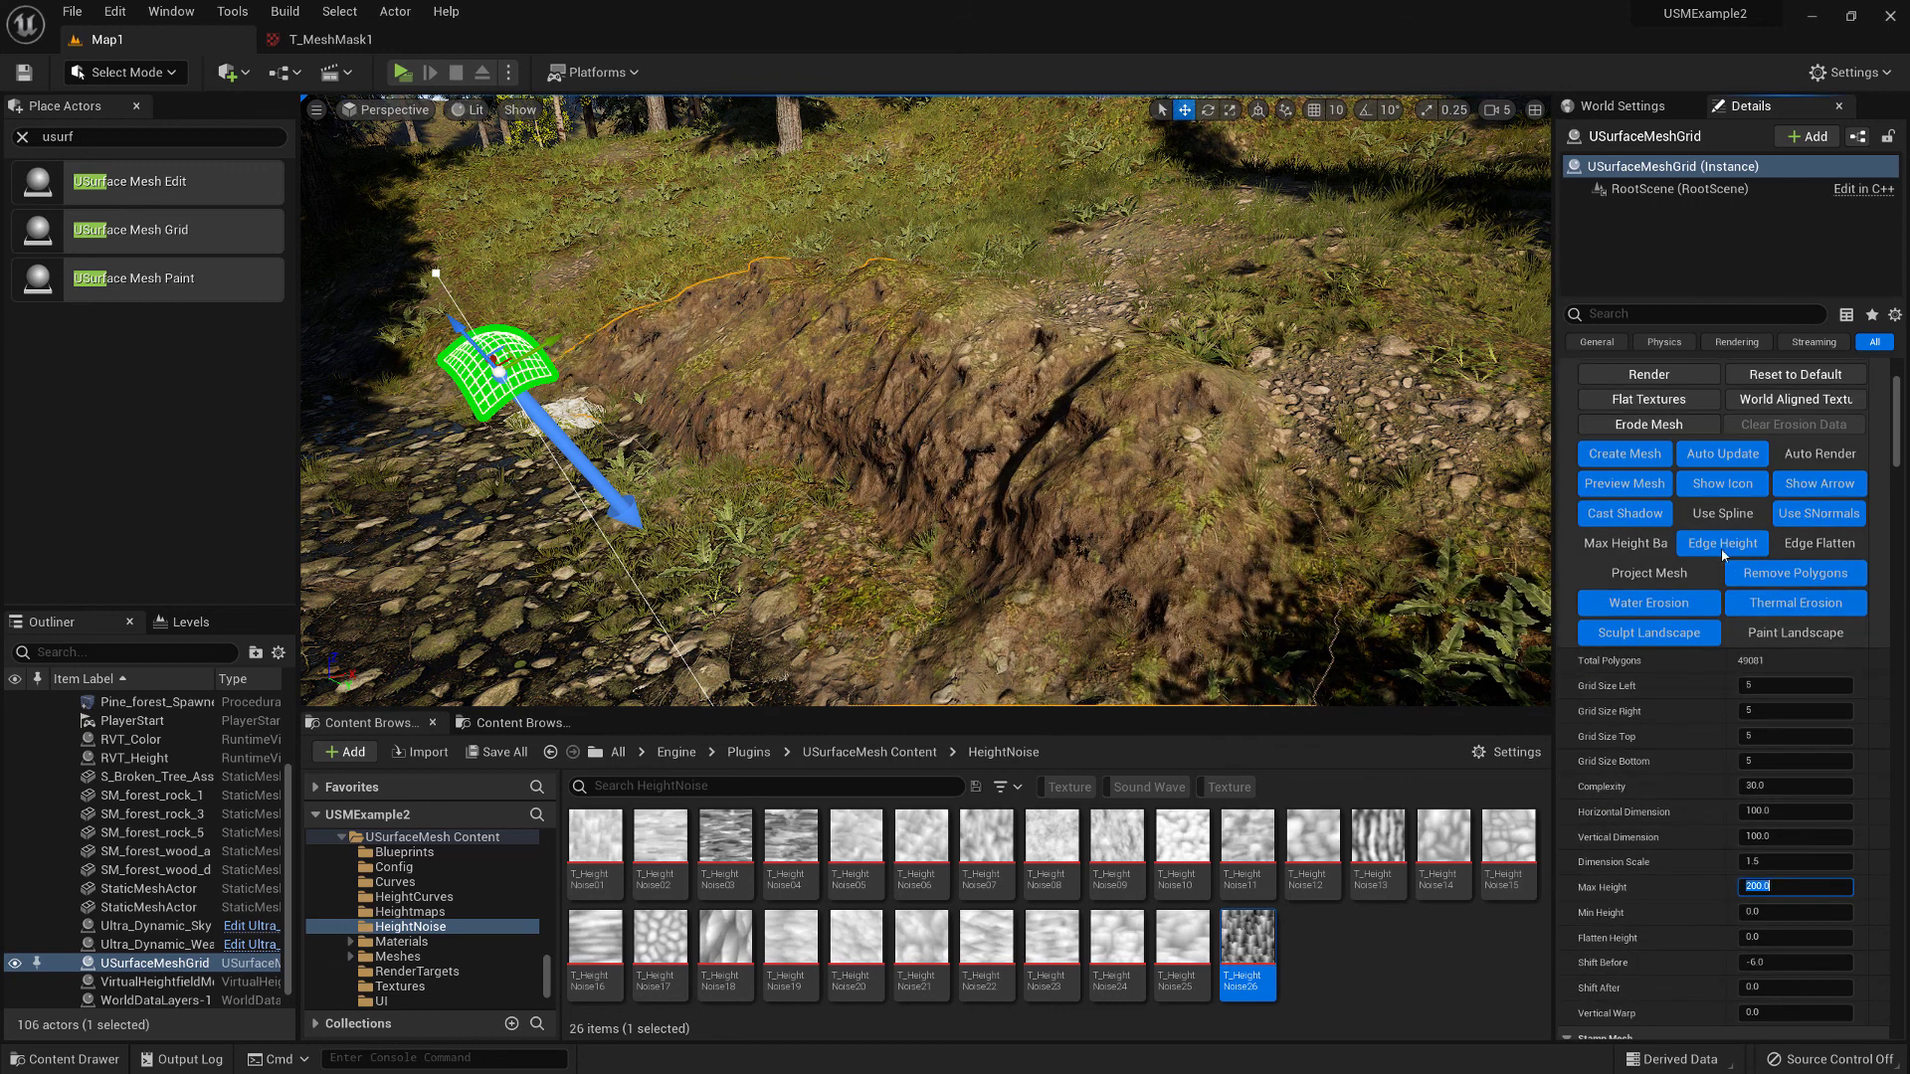
scroll(1704, 486, "up", 3)
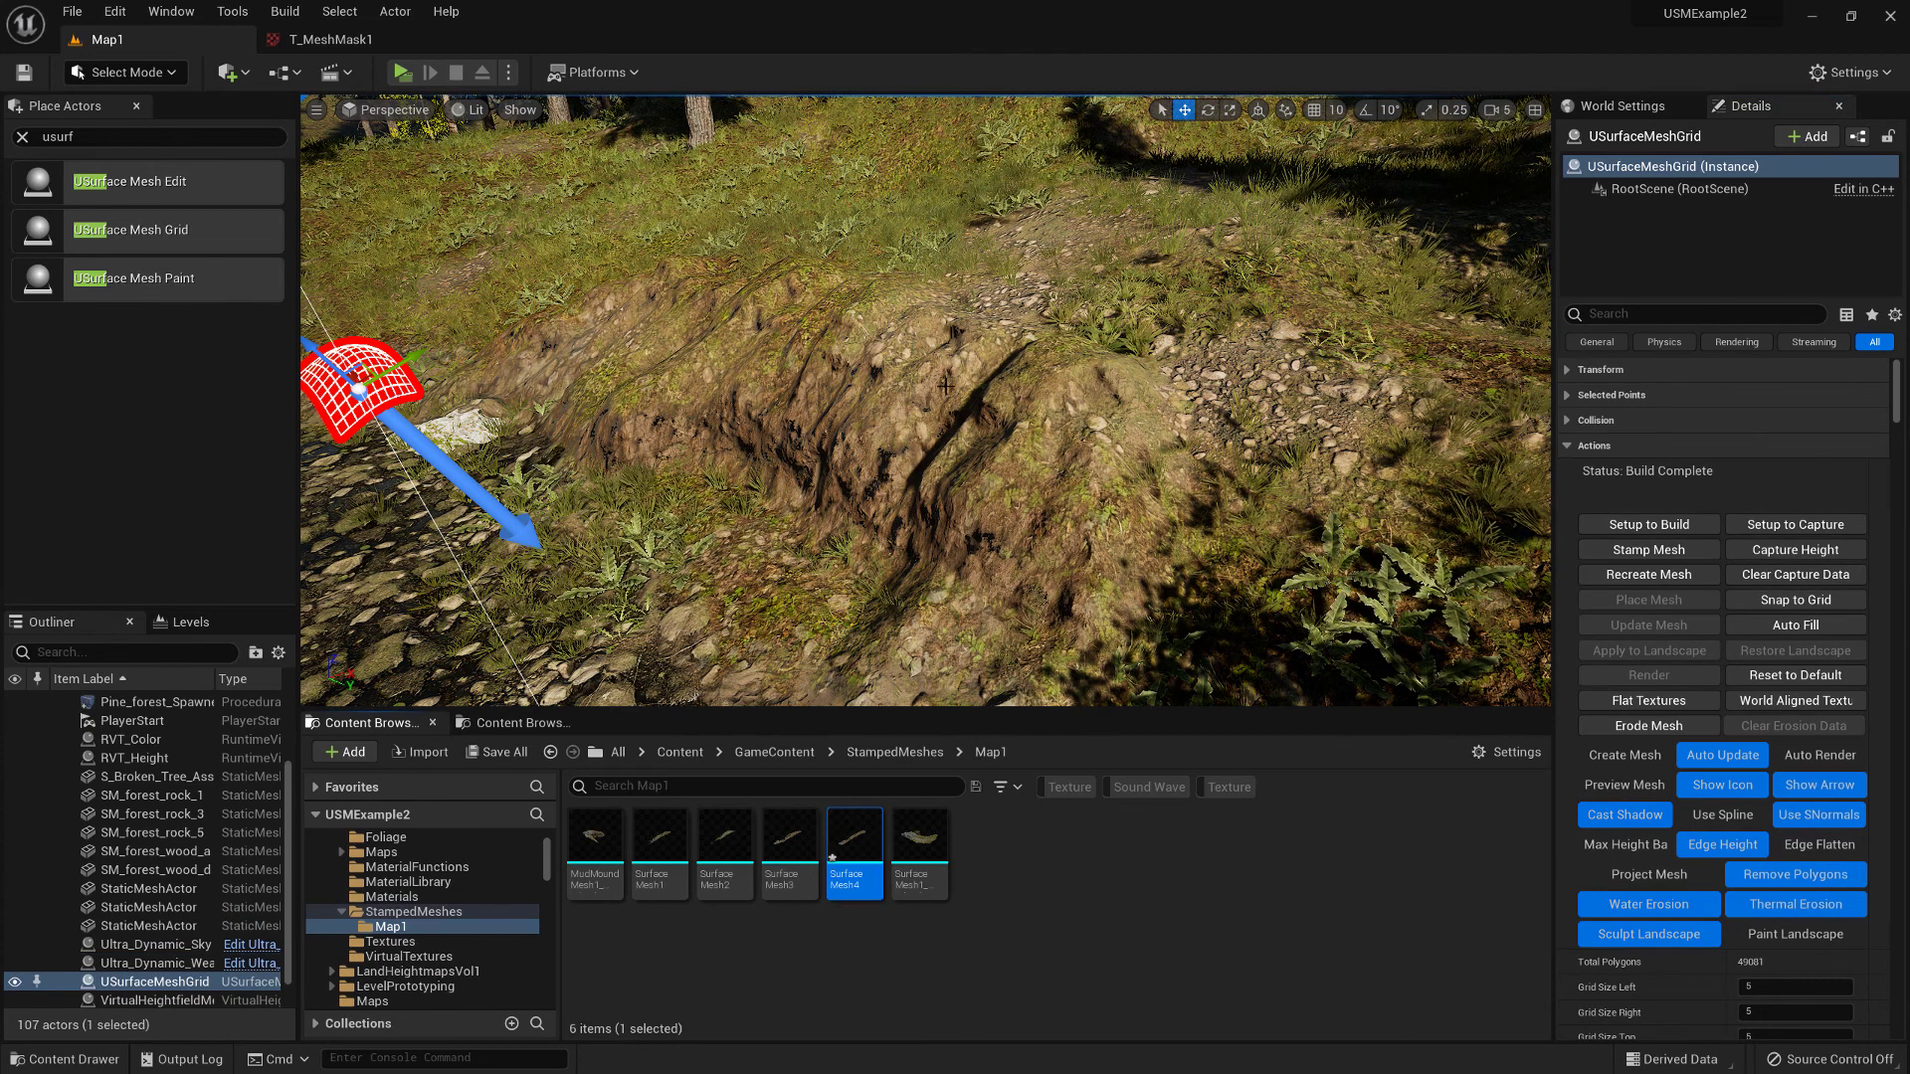
right_click_drag(946, 386, 946, 378)
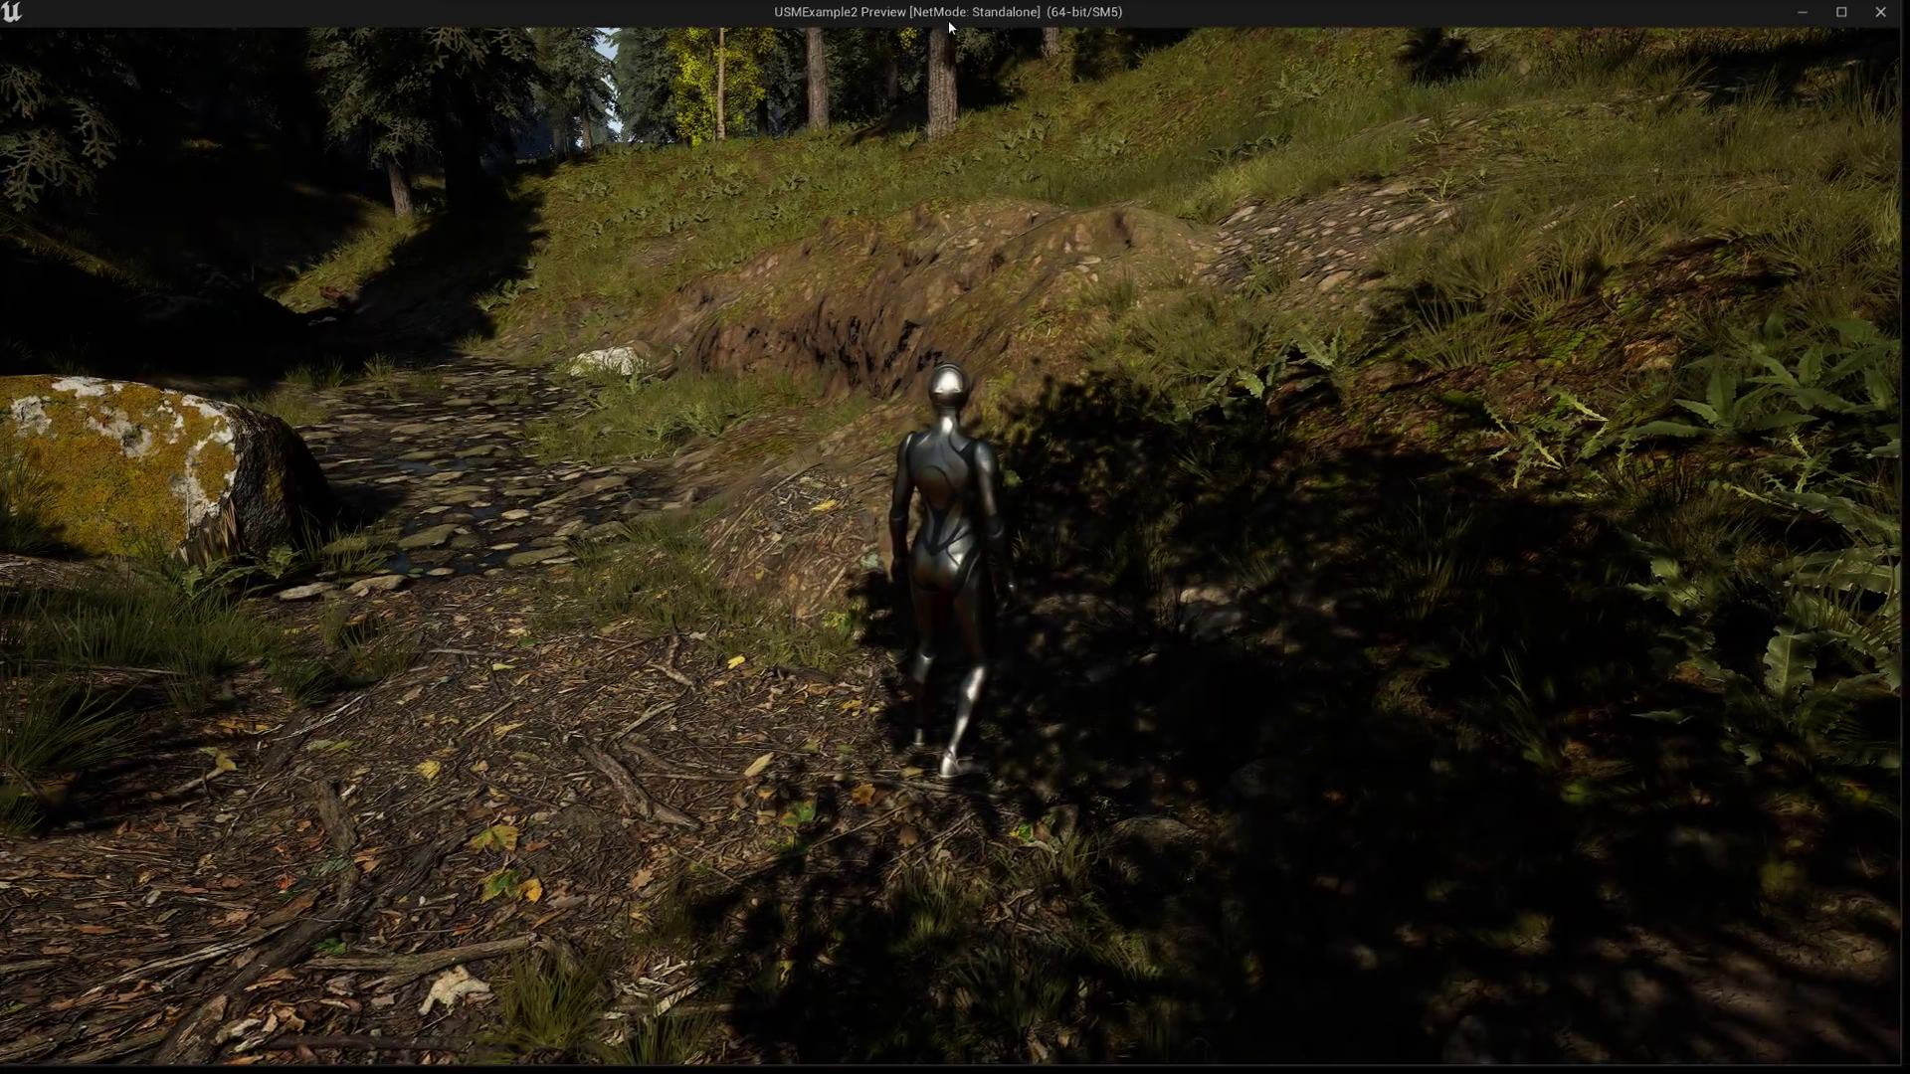
Play the level in a maximized standalone preview, walk the character over and around the stamped mound, and end the preview
double_click(949, 22)
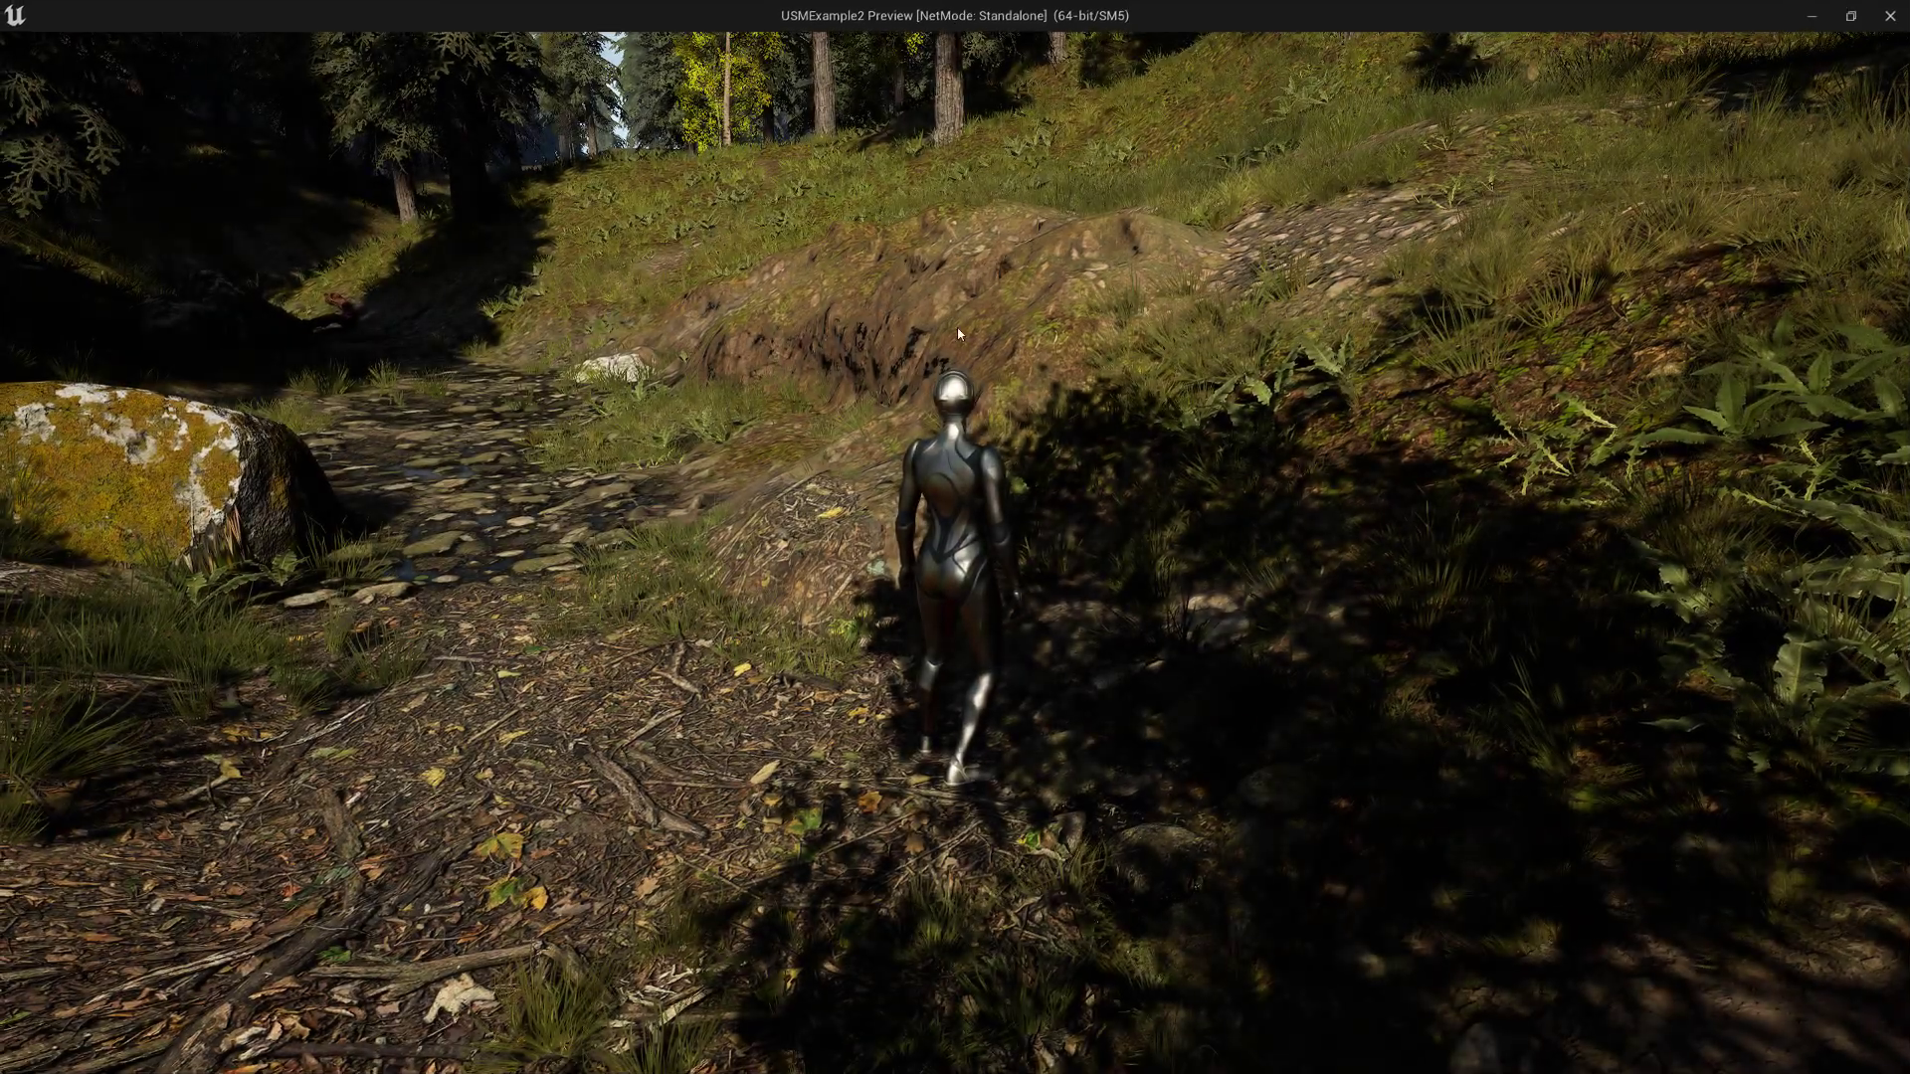
key("w")
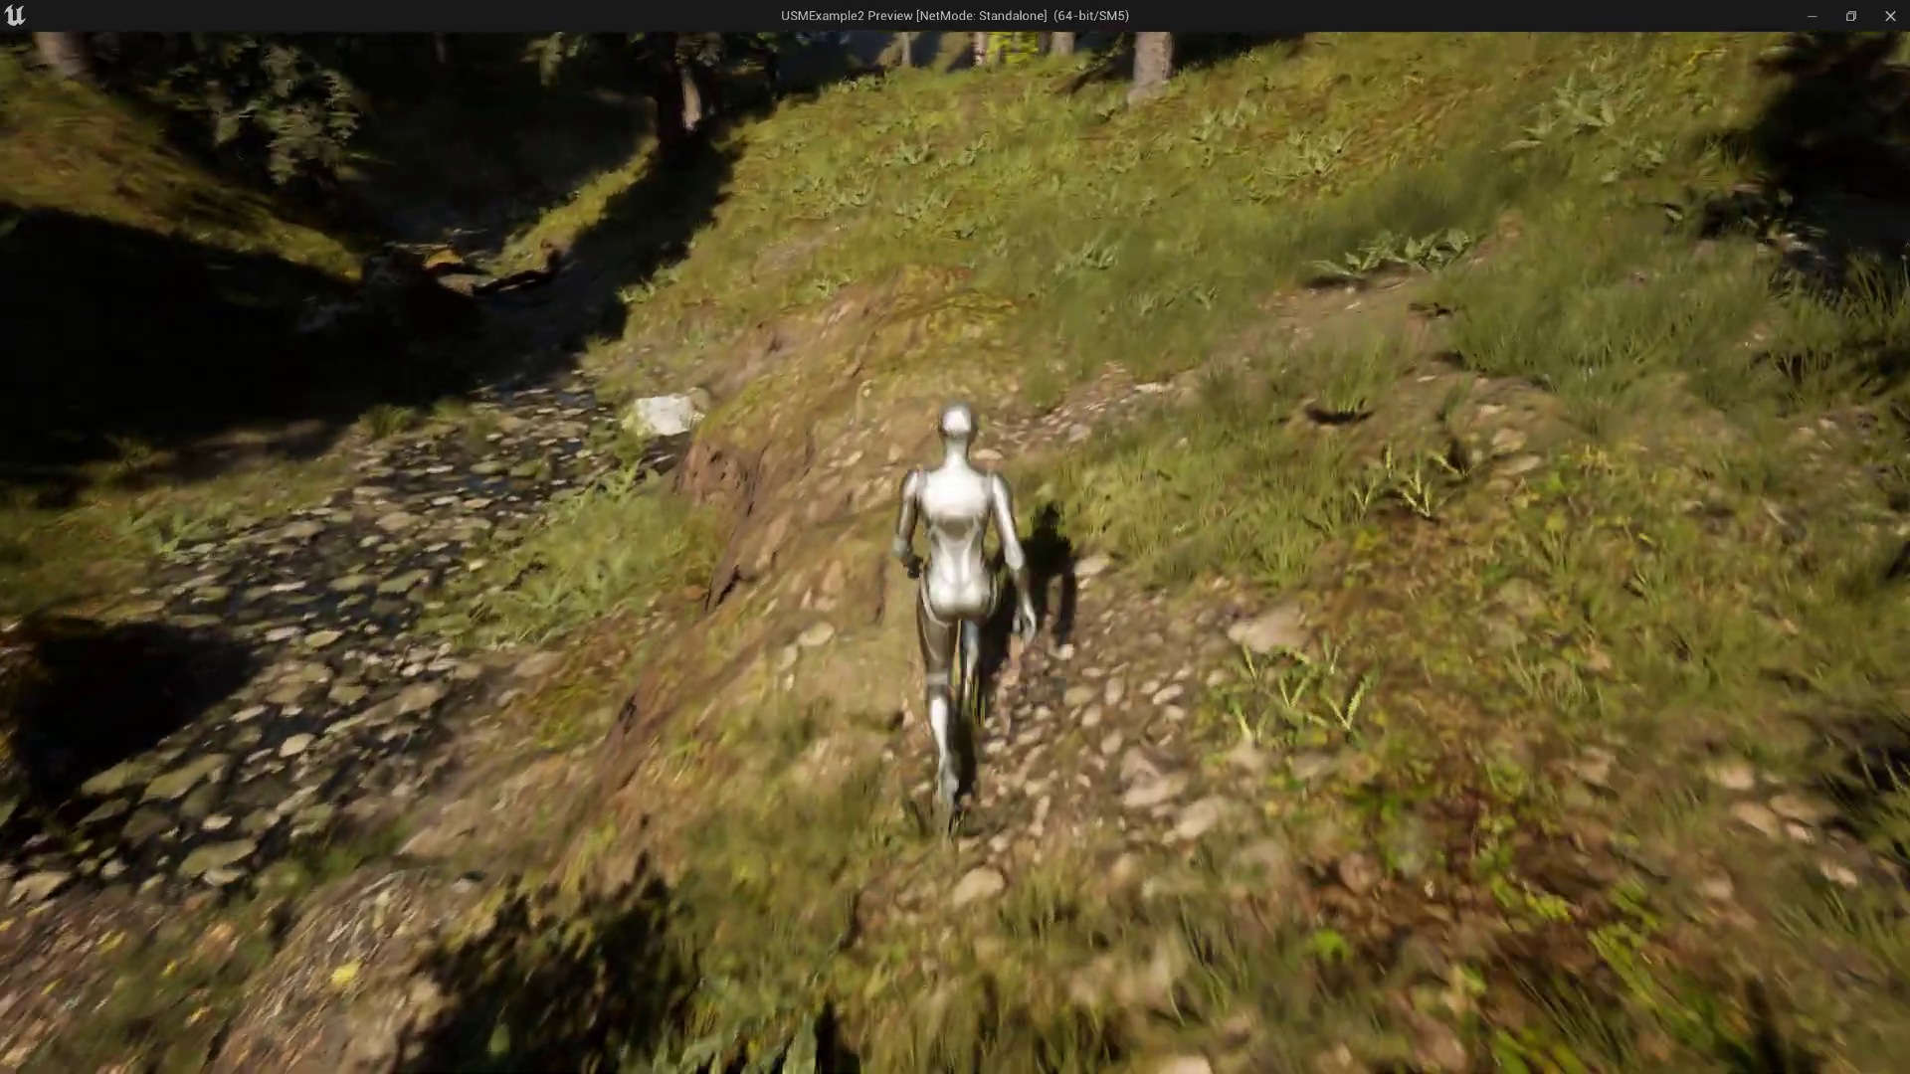
key("a")
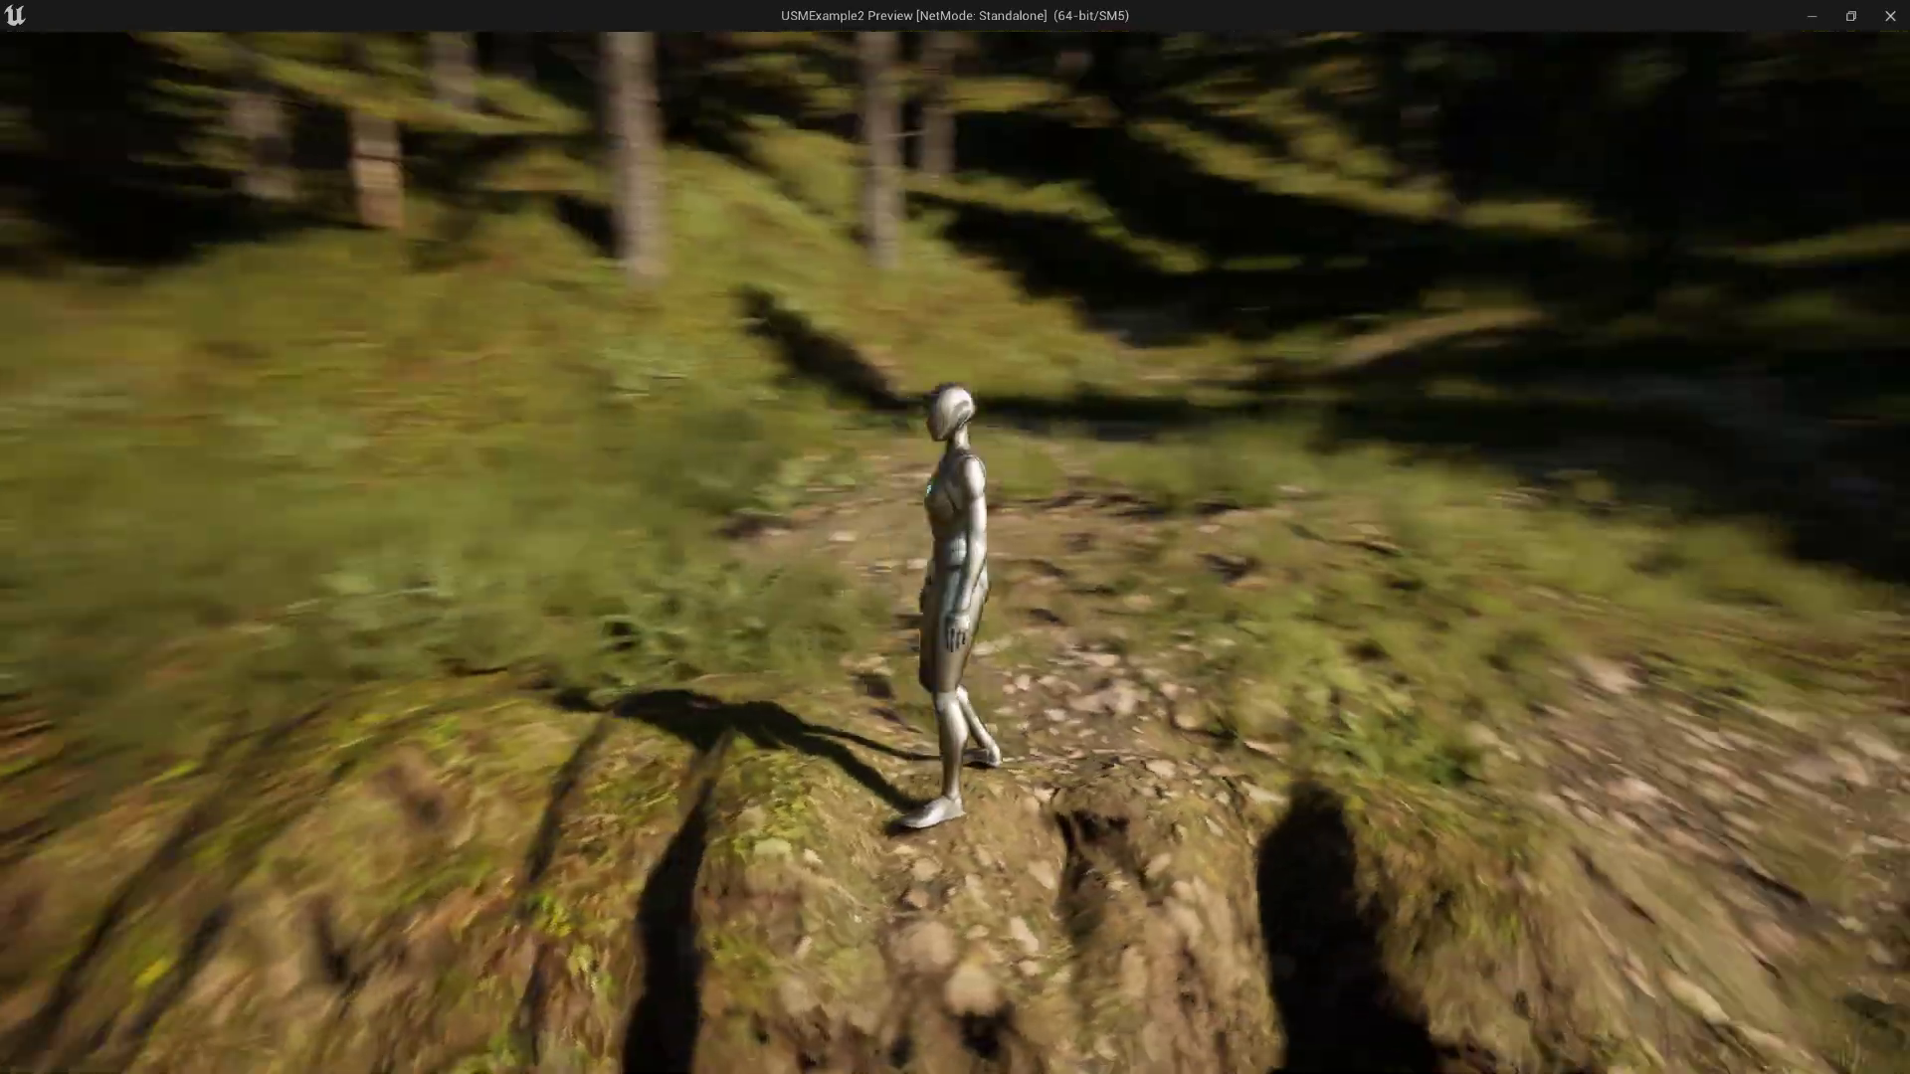
key("s")
key("d")
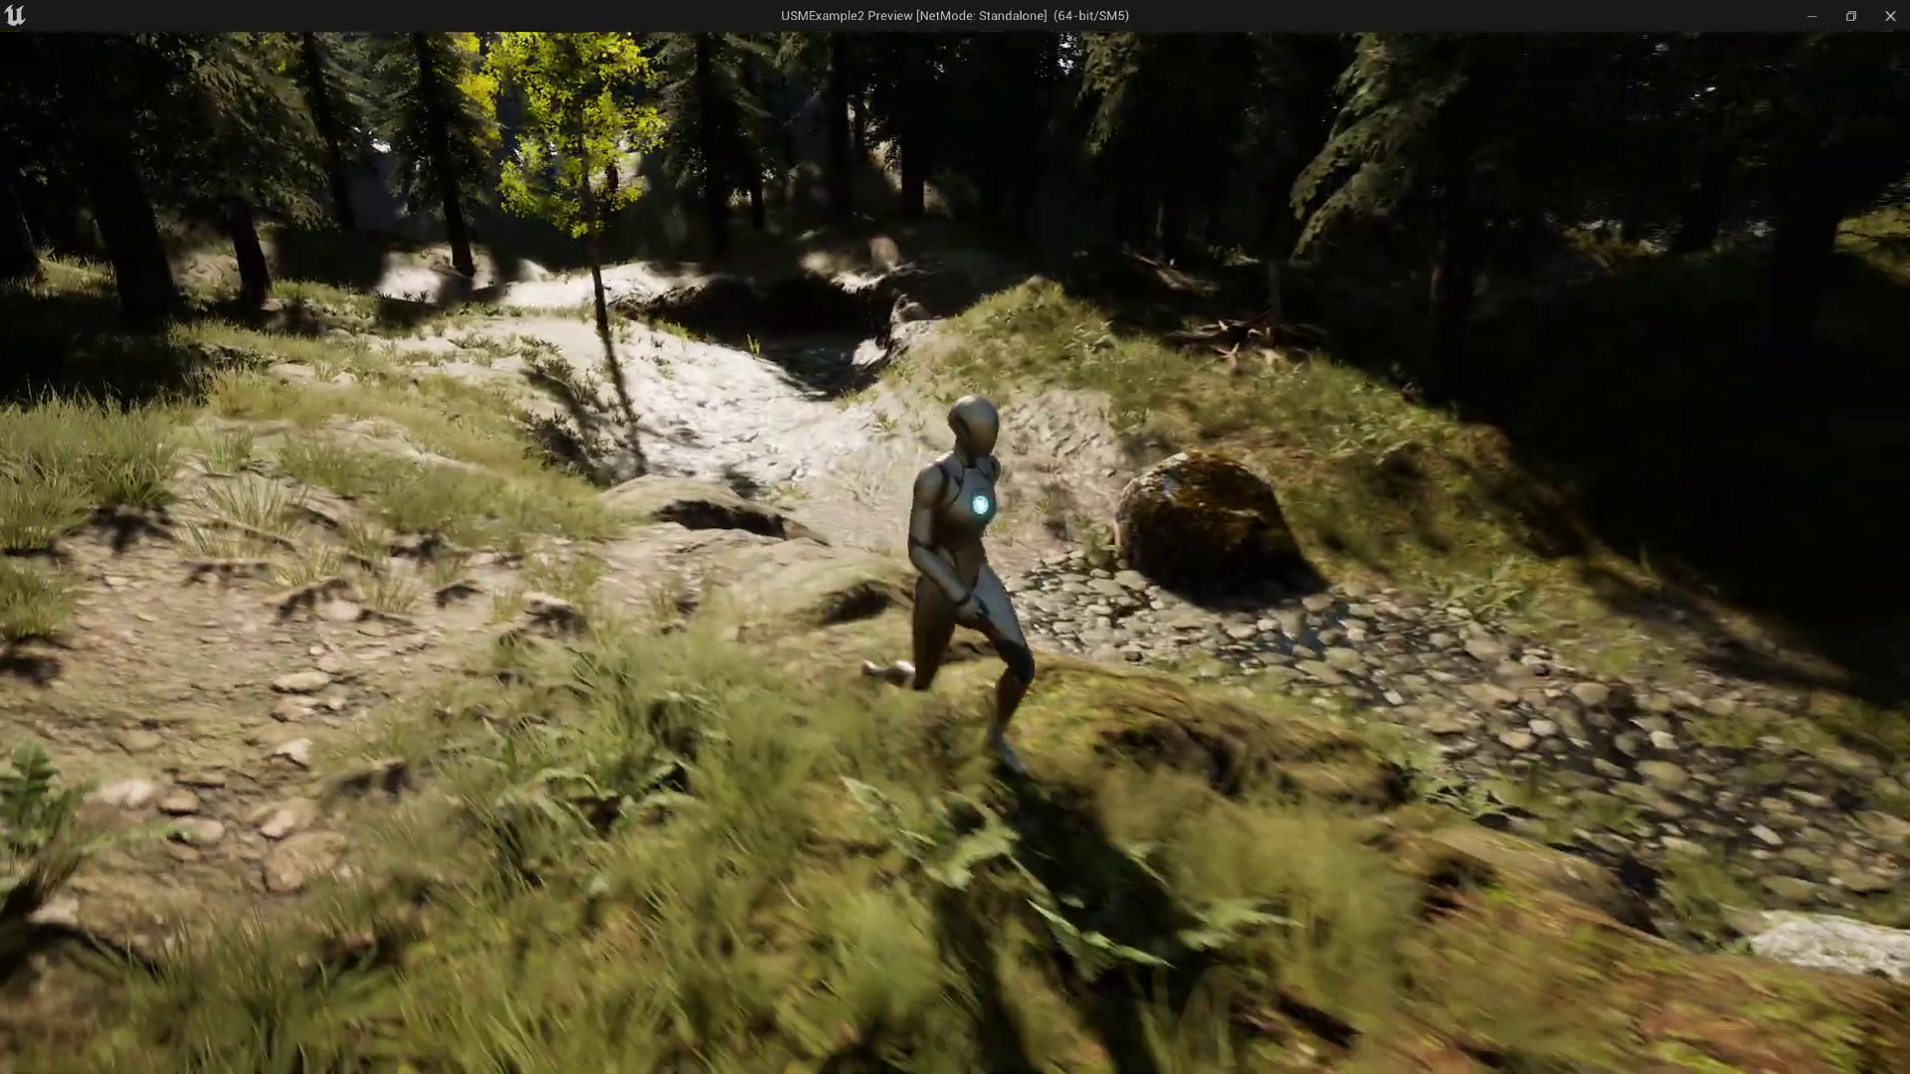
key("d")
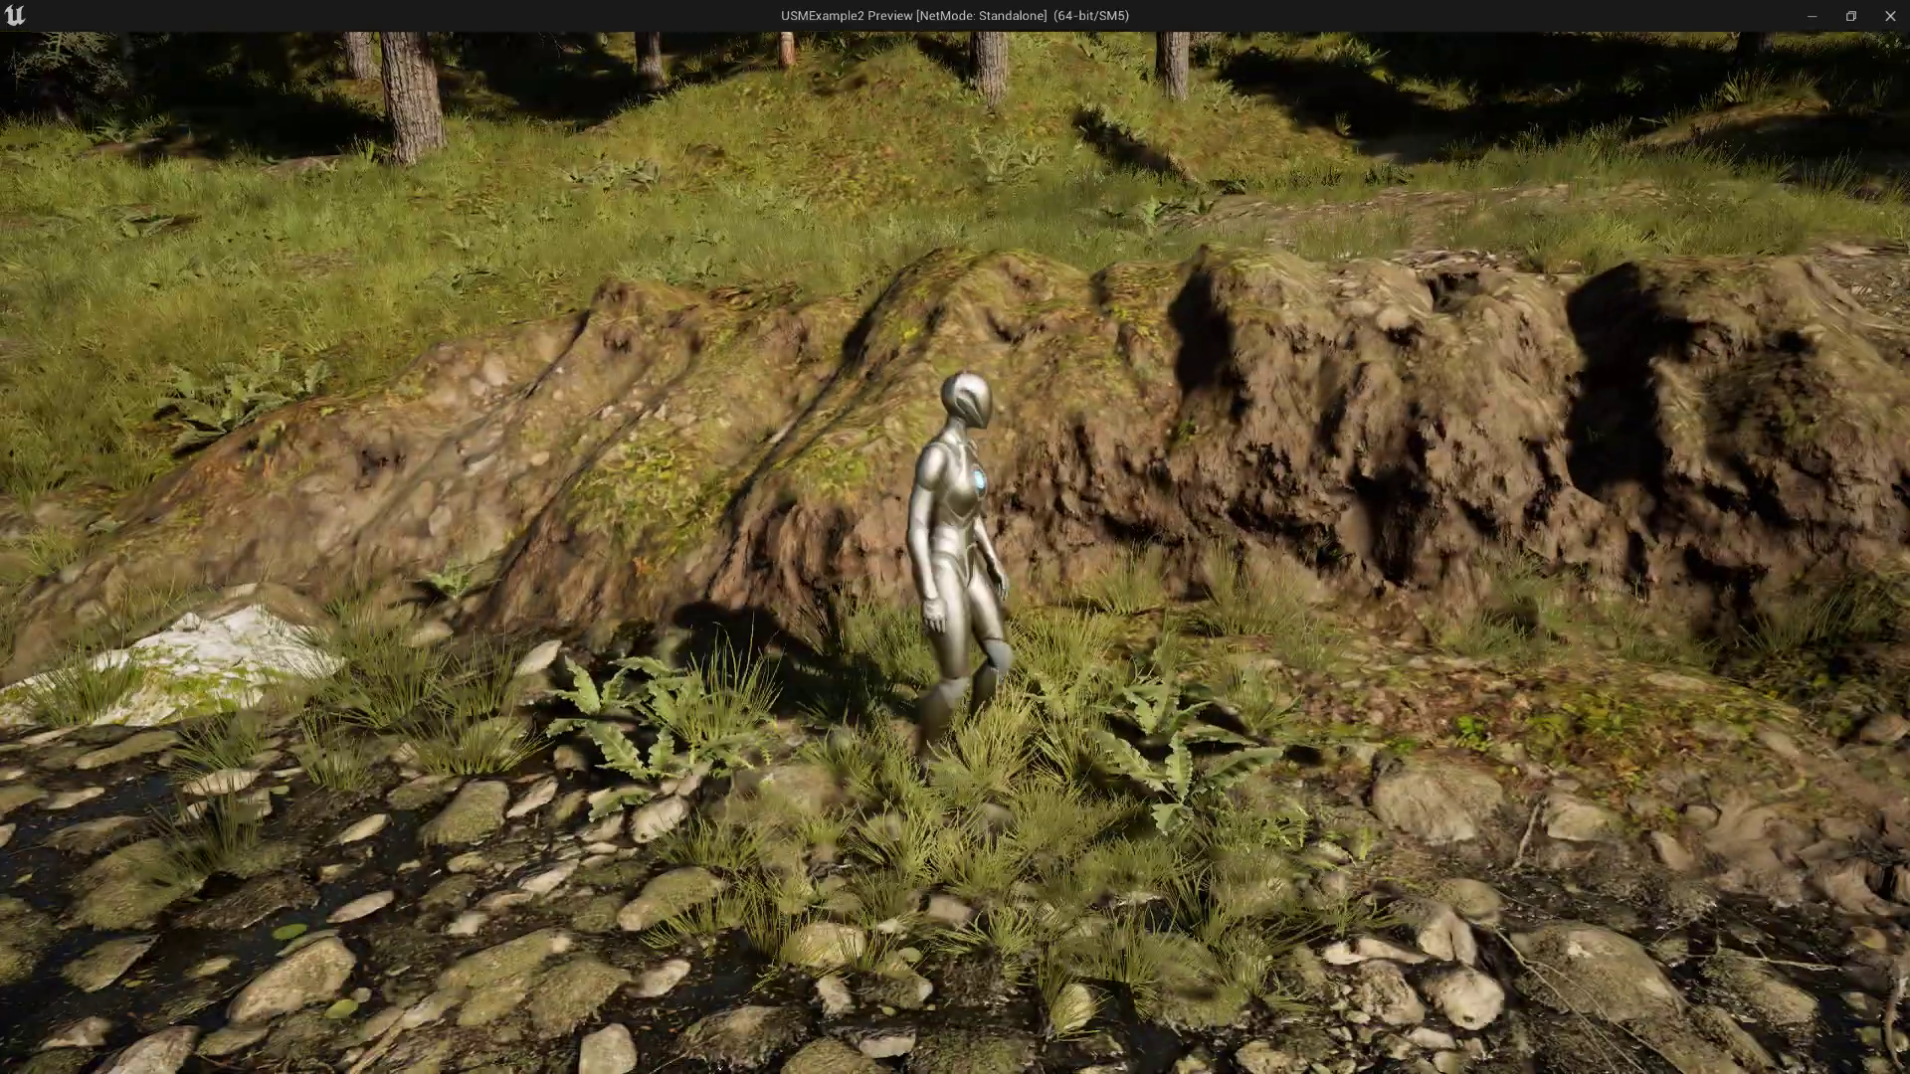
key("d")
key("d")
key("s")
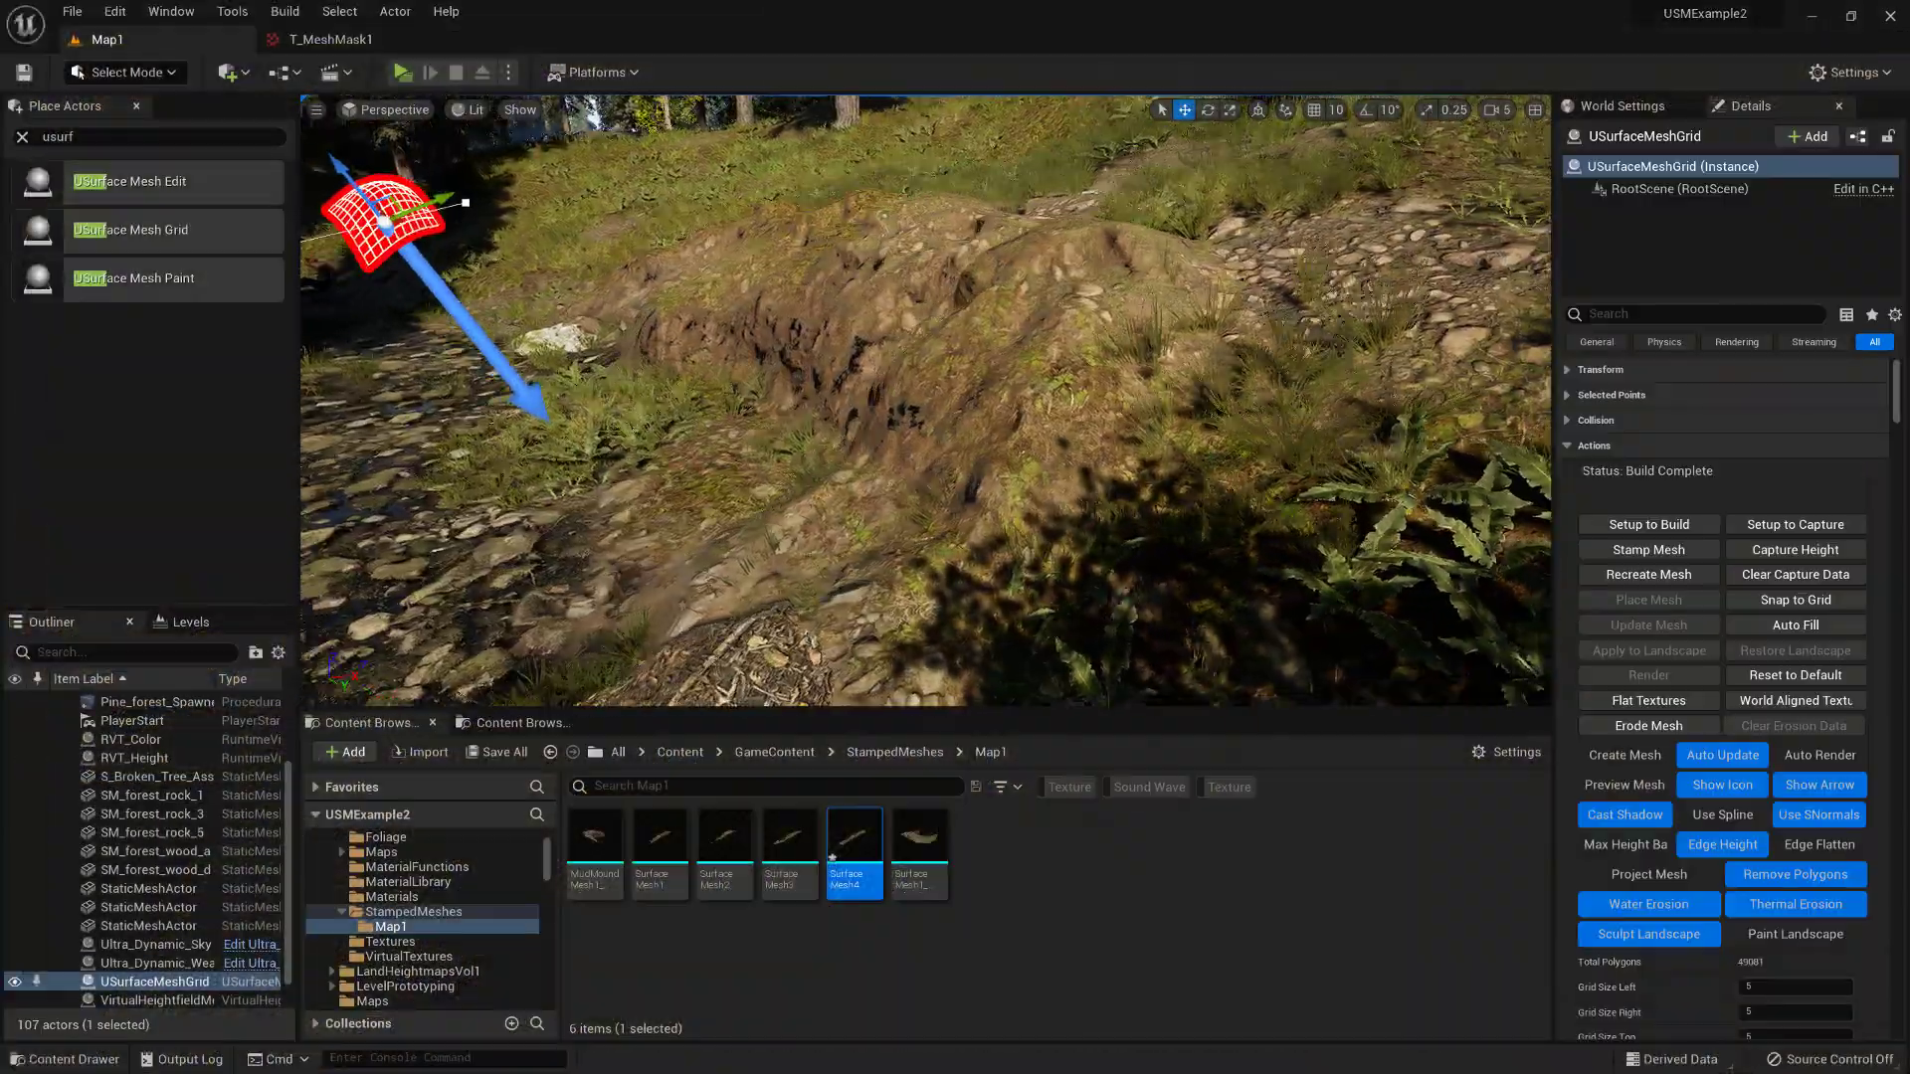
right_click_drag(772, 321, 674, 296)
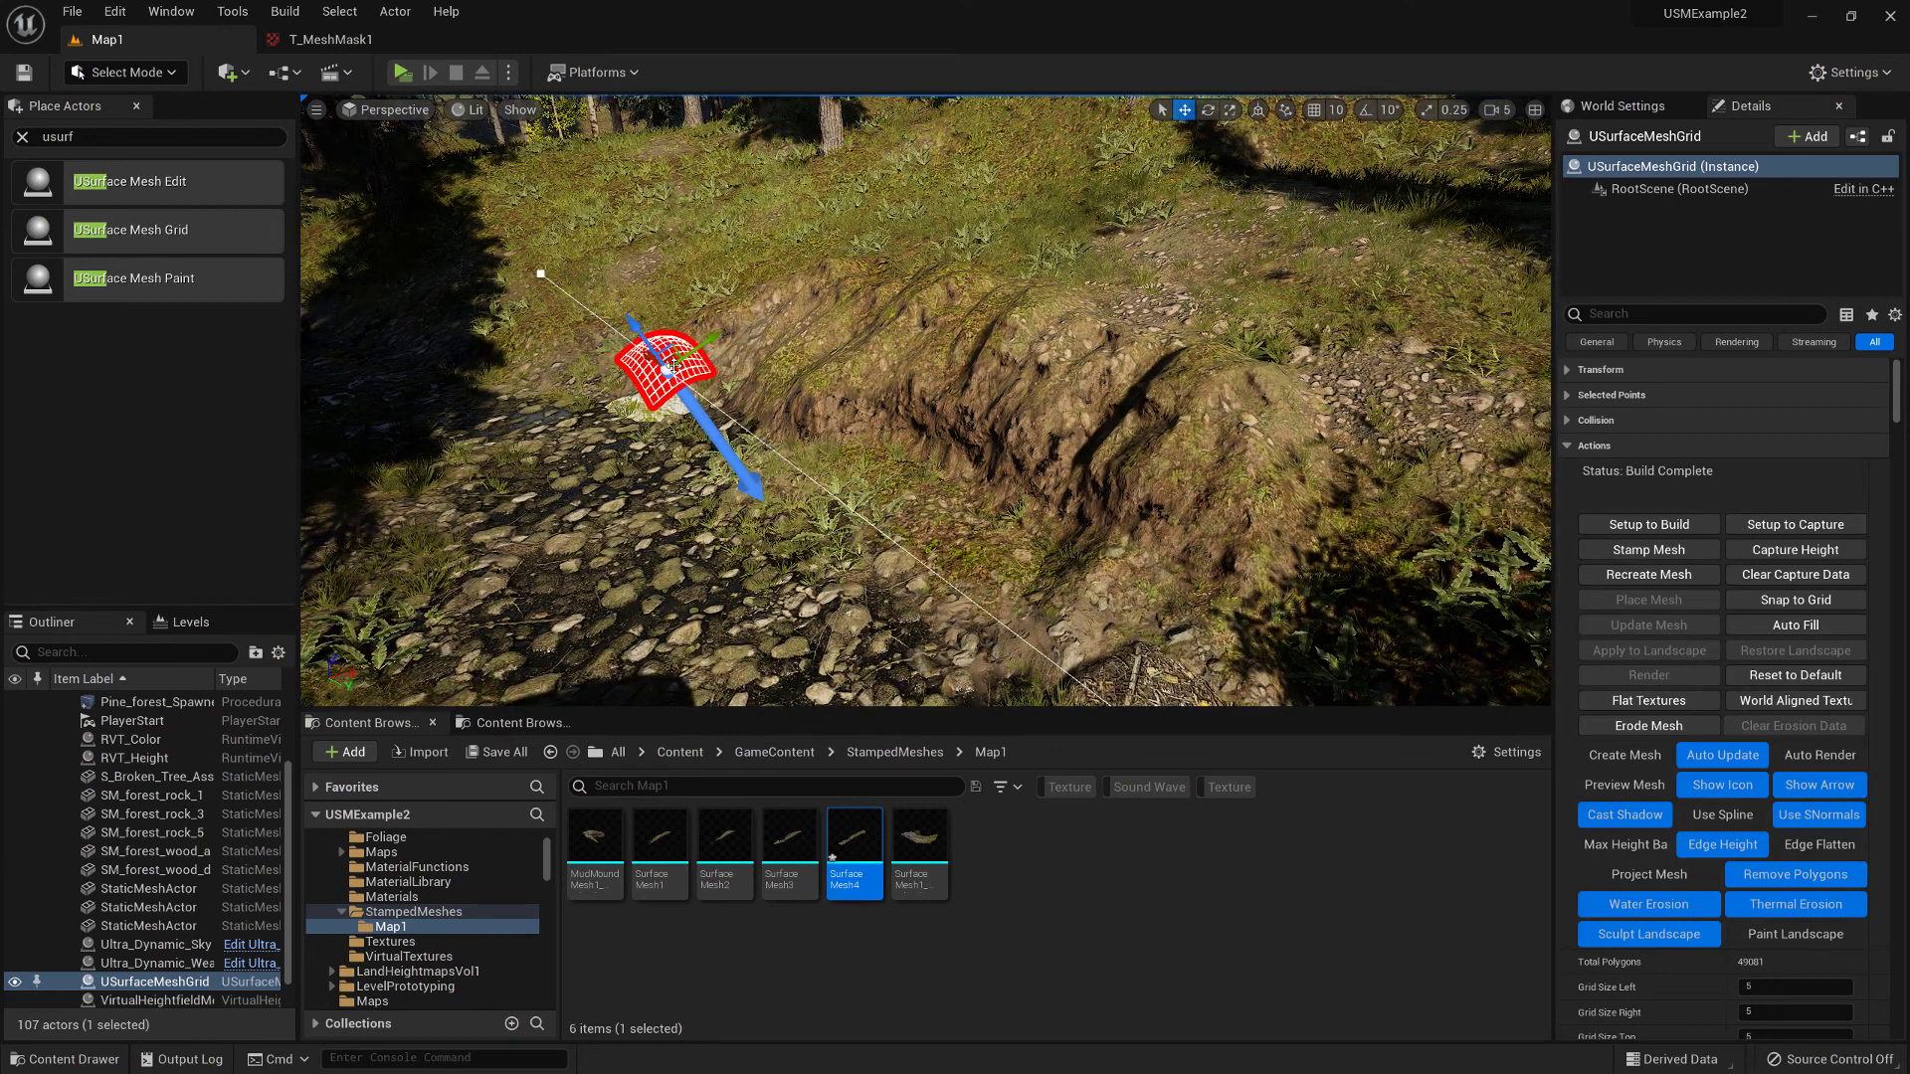
Expand the mesh grid's Link settings and check its Recreate Mesh Actor and Place Mesh entries
left_click_drag(1900, 403, 1902, 959)
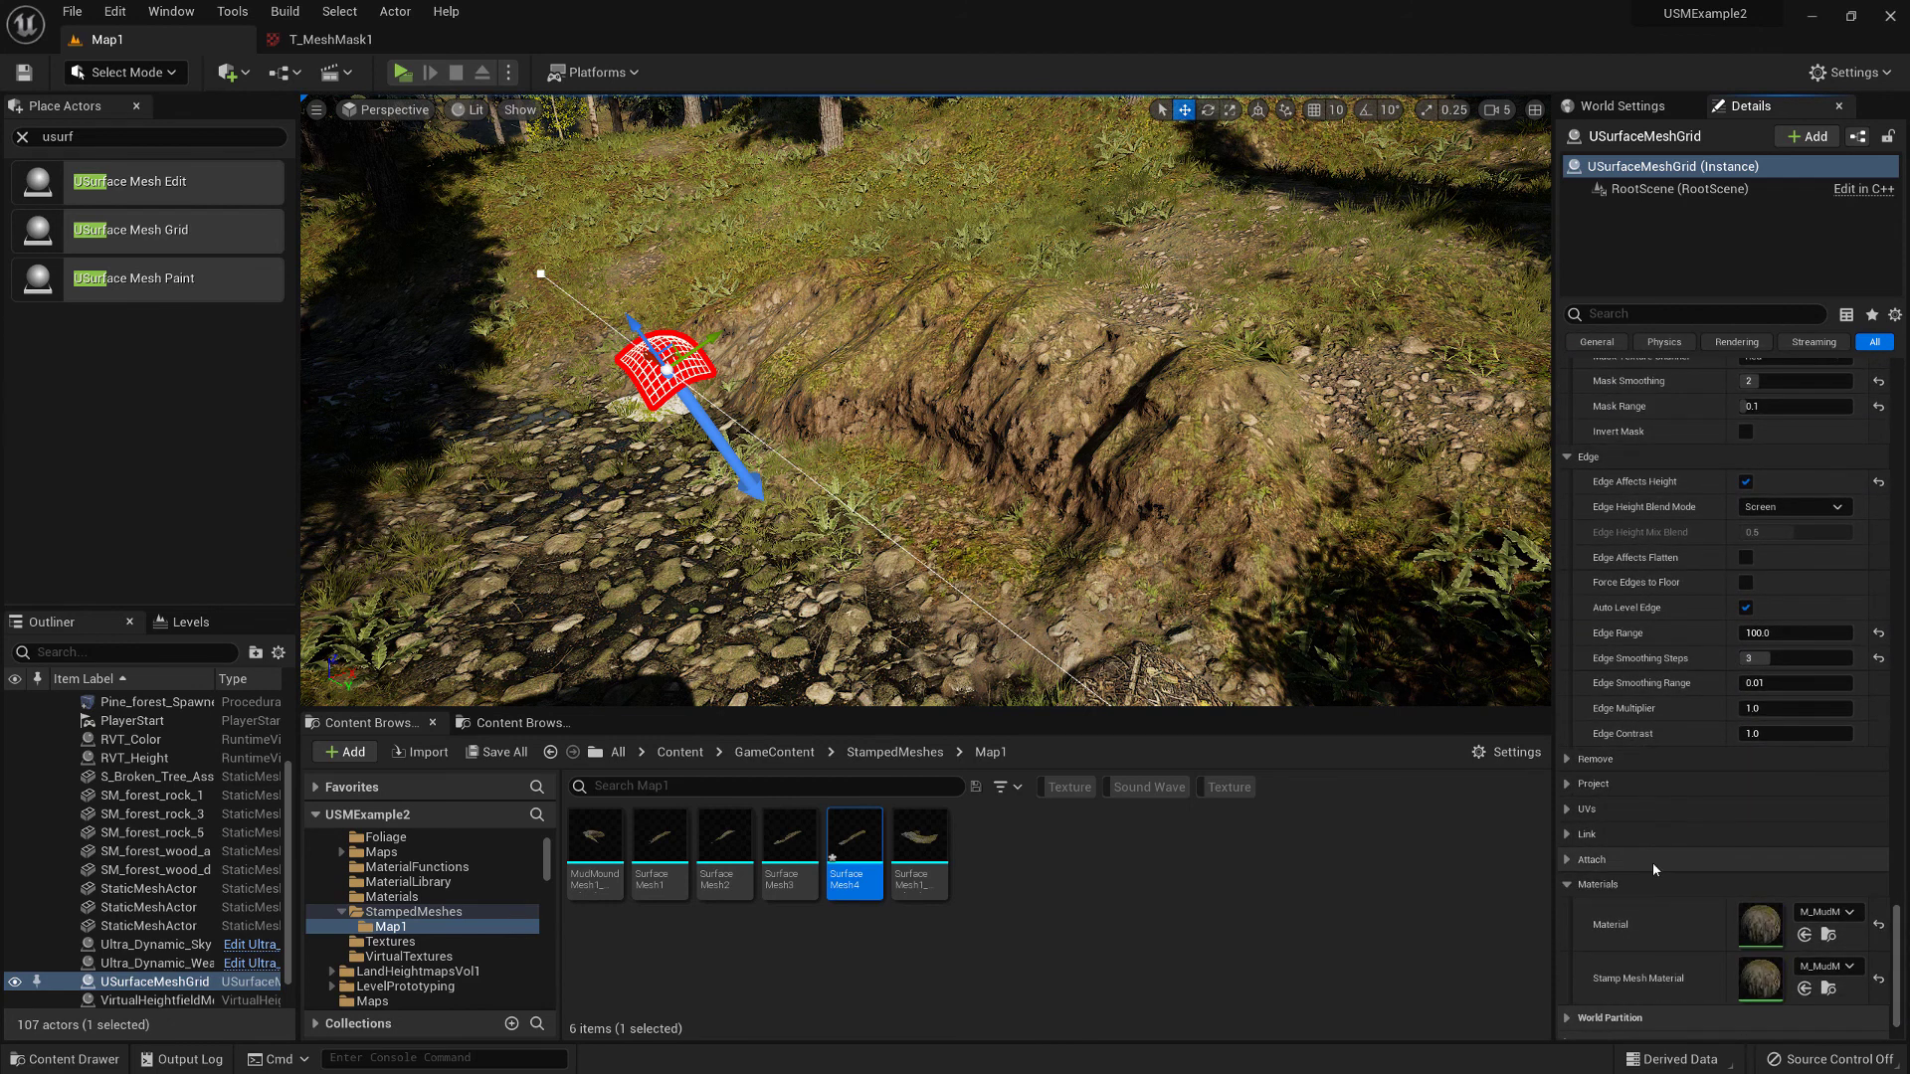
left_click(1567, 835)
scroll(1663, 795, "down", 3)
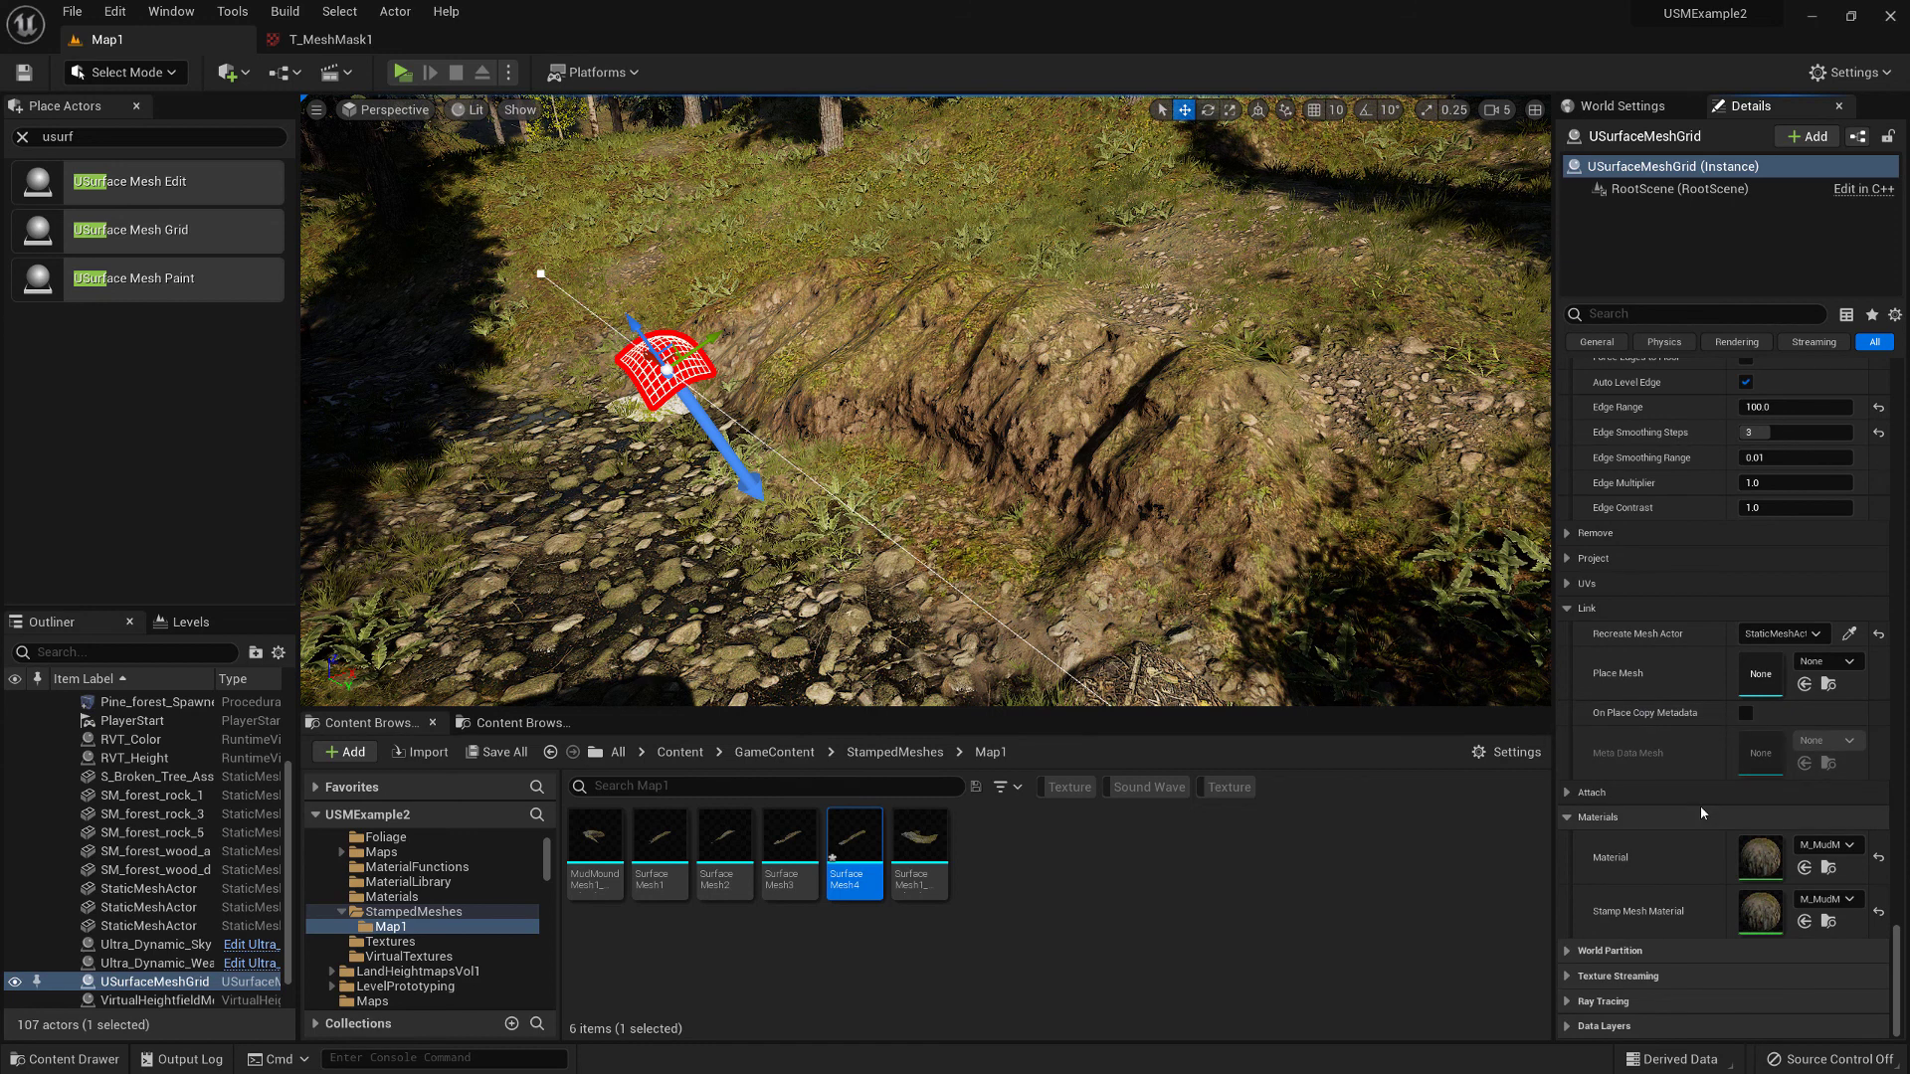
scroll(1699, 796, "up", 1)
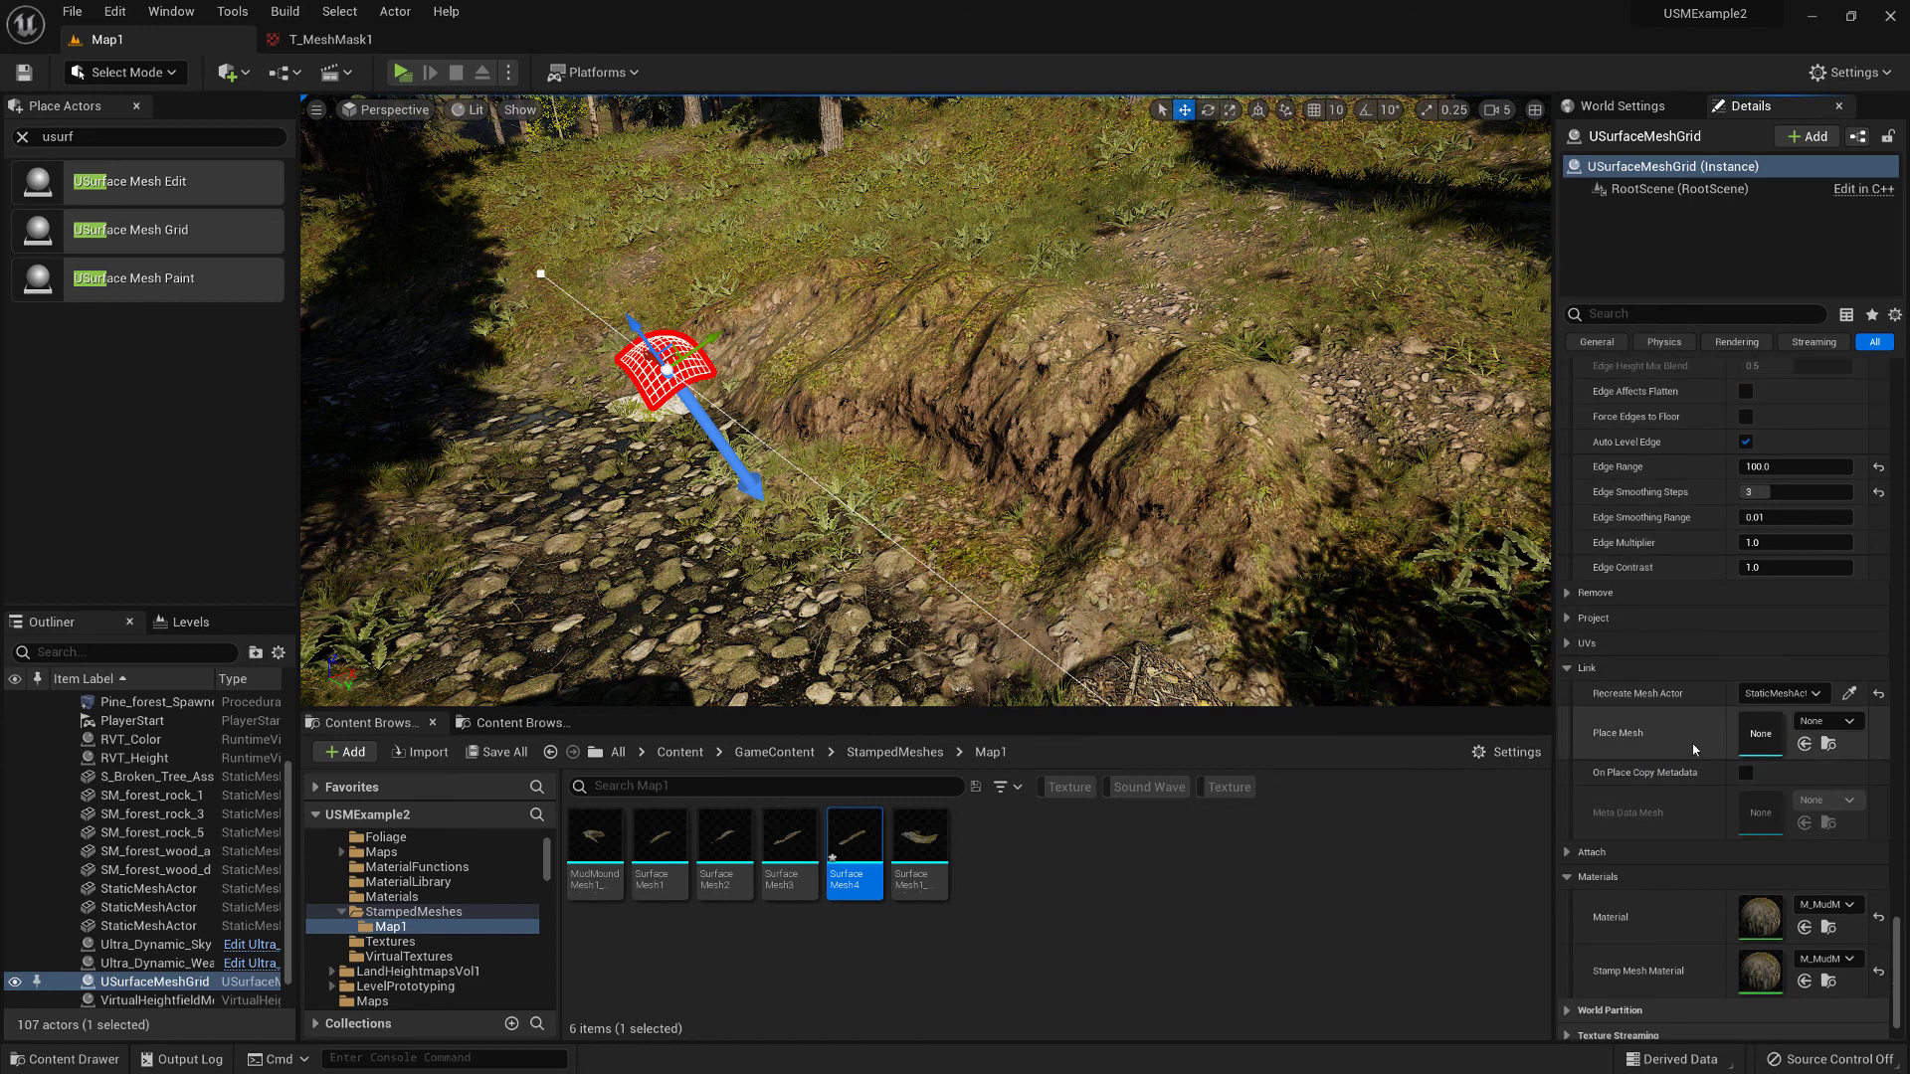
Delete the stamped mound's static mesh actor from the level, keeping the mesh grid
left_click(1072, 400)
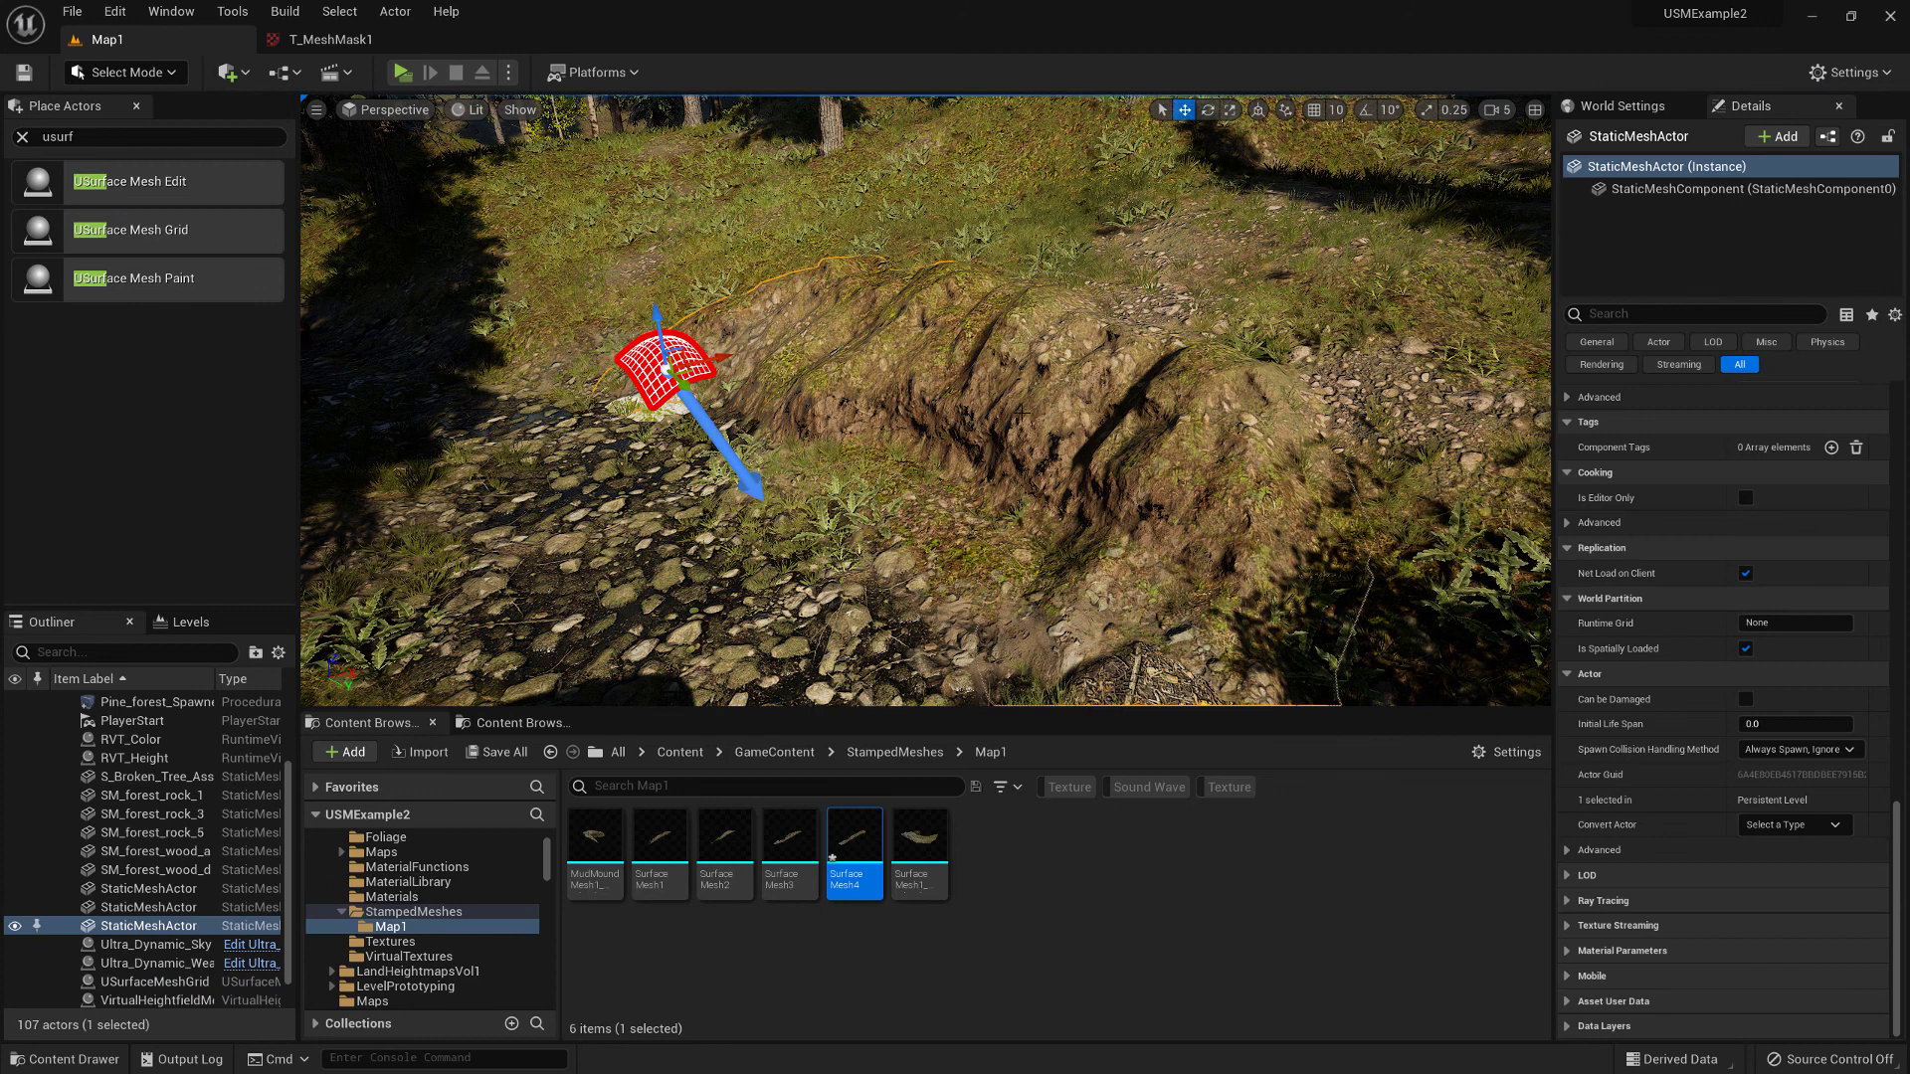
left_click(654, 368)
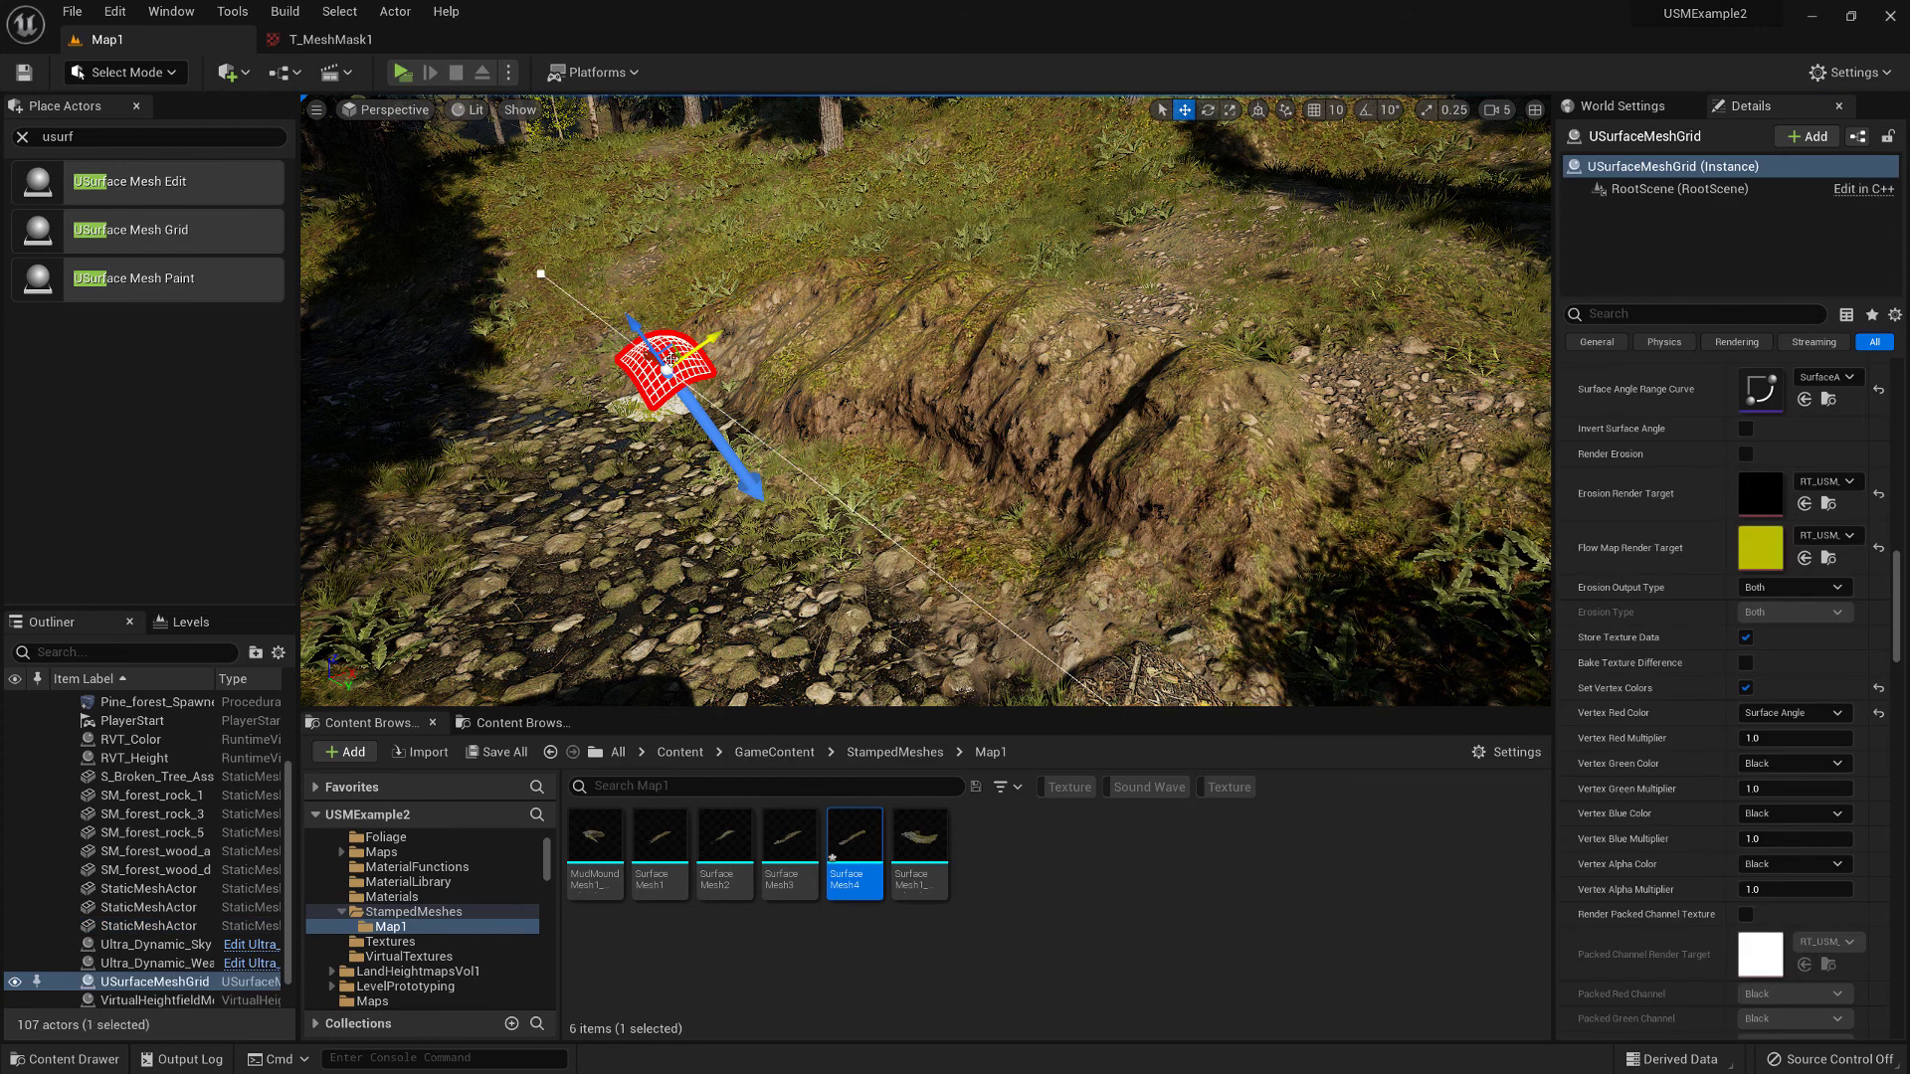
left_click(1137, 198)
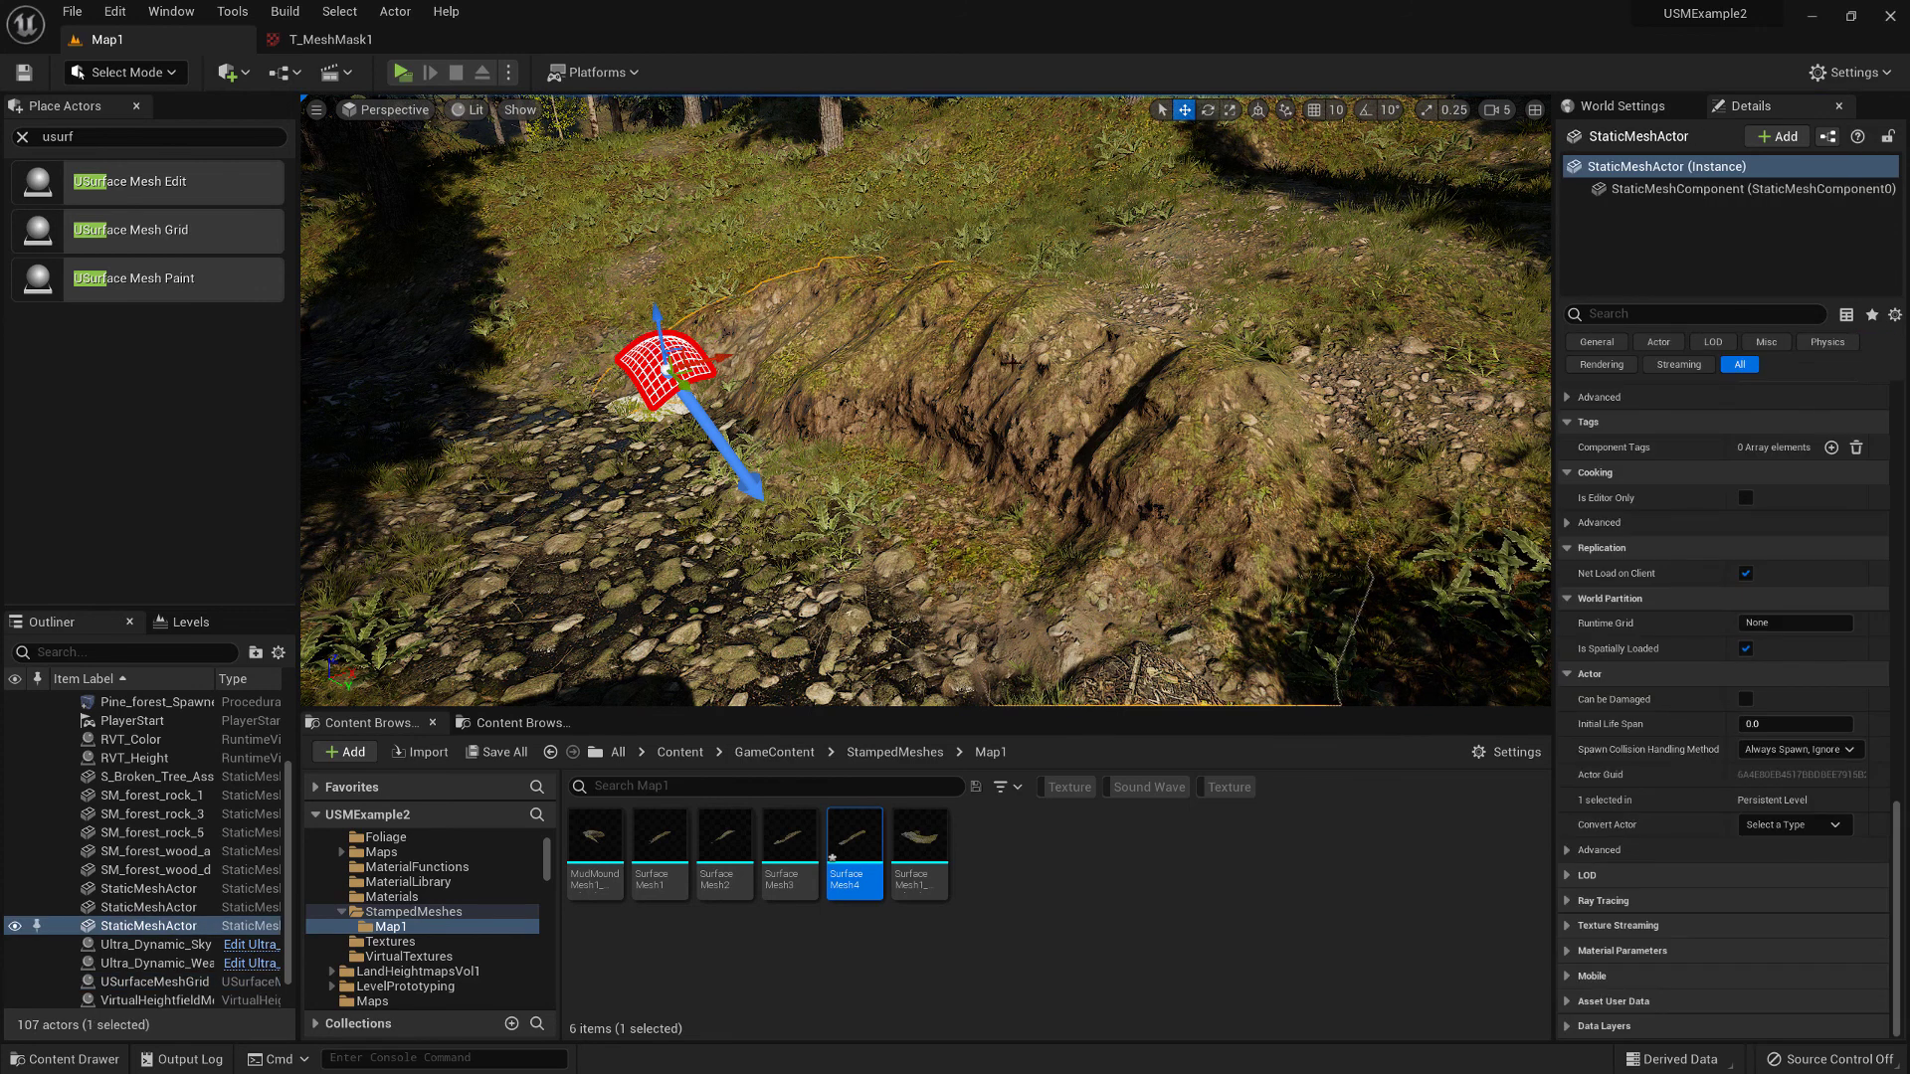
key("Delete")
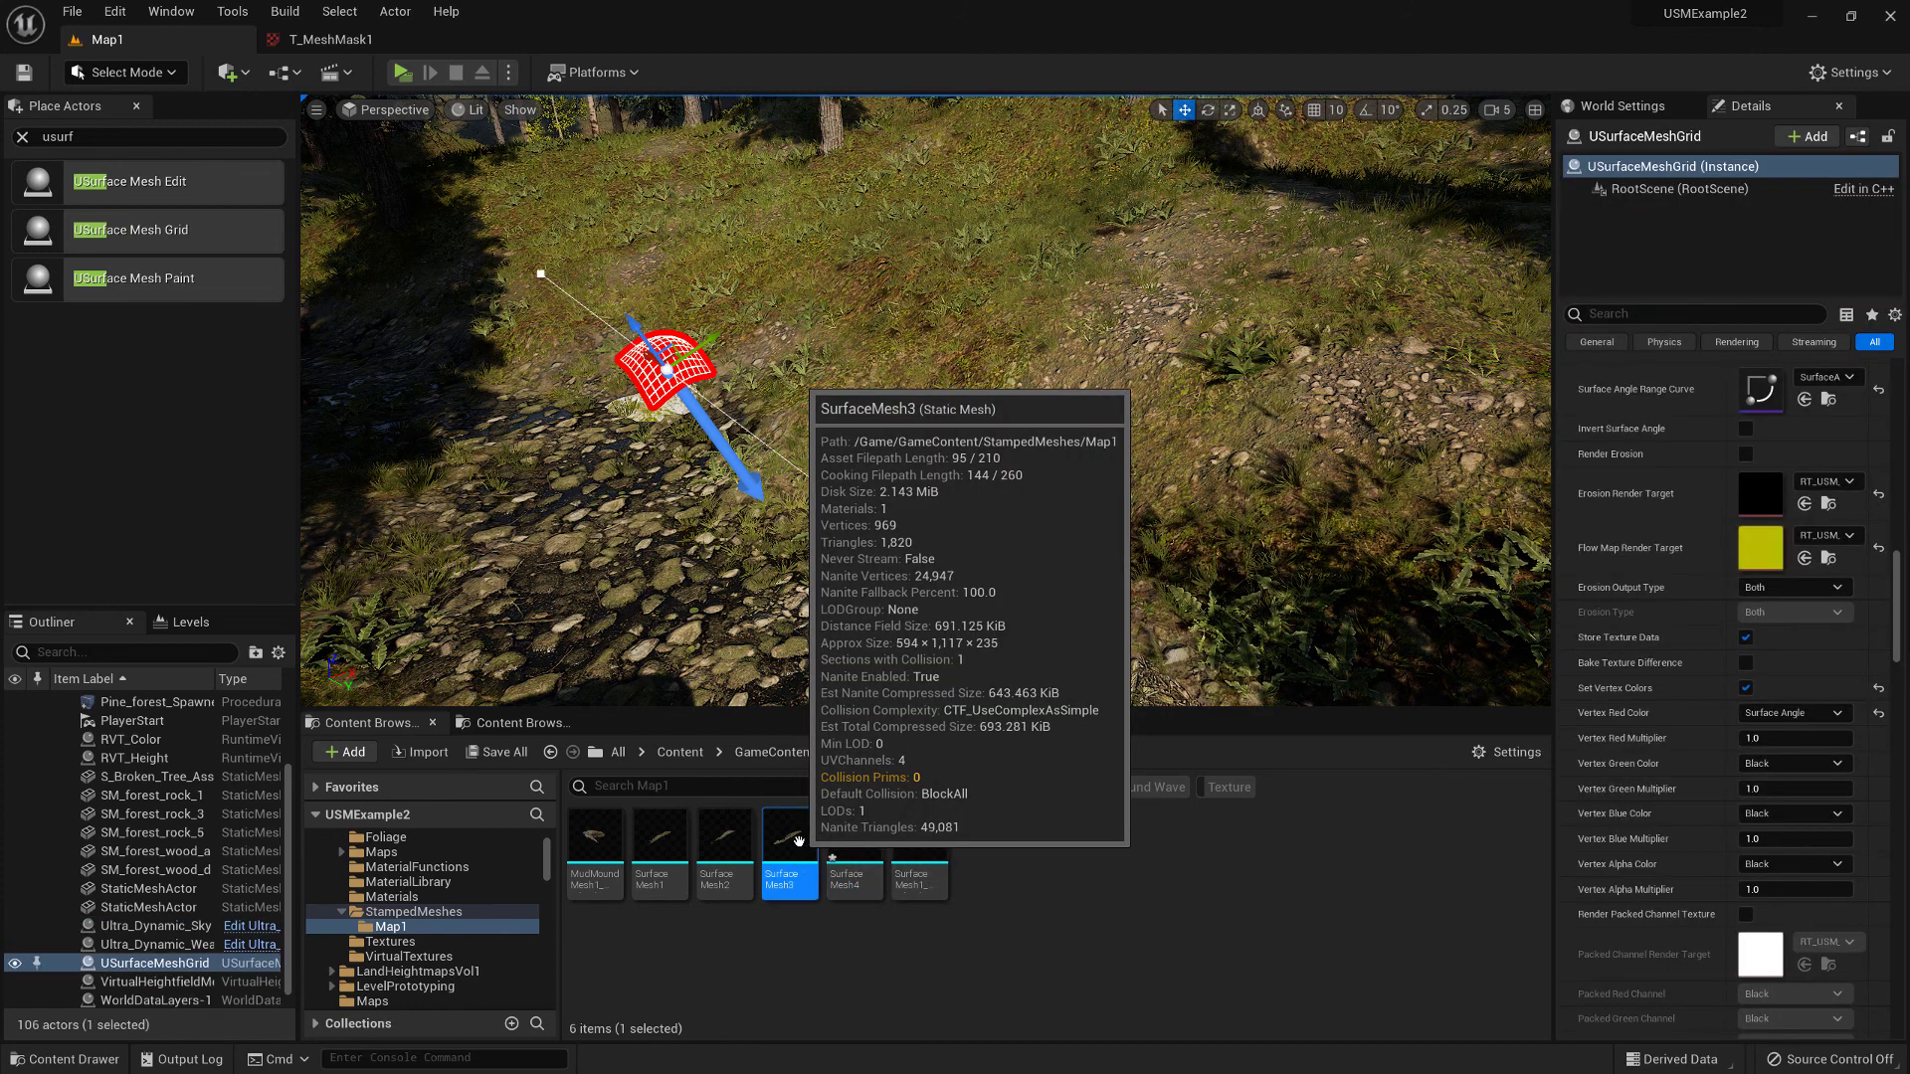
Open the SurfaceMesh3 asset to inspect its shape, close its editor, and return to the Map1 level
double_click(798, 840)
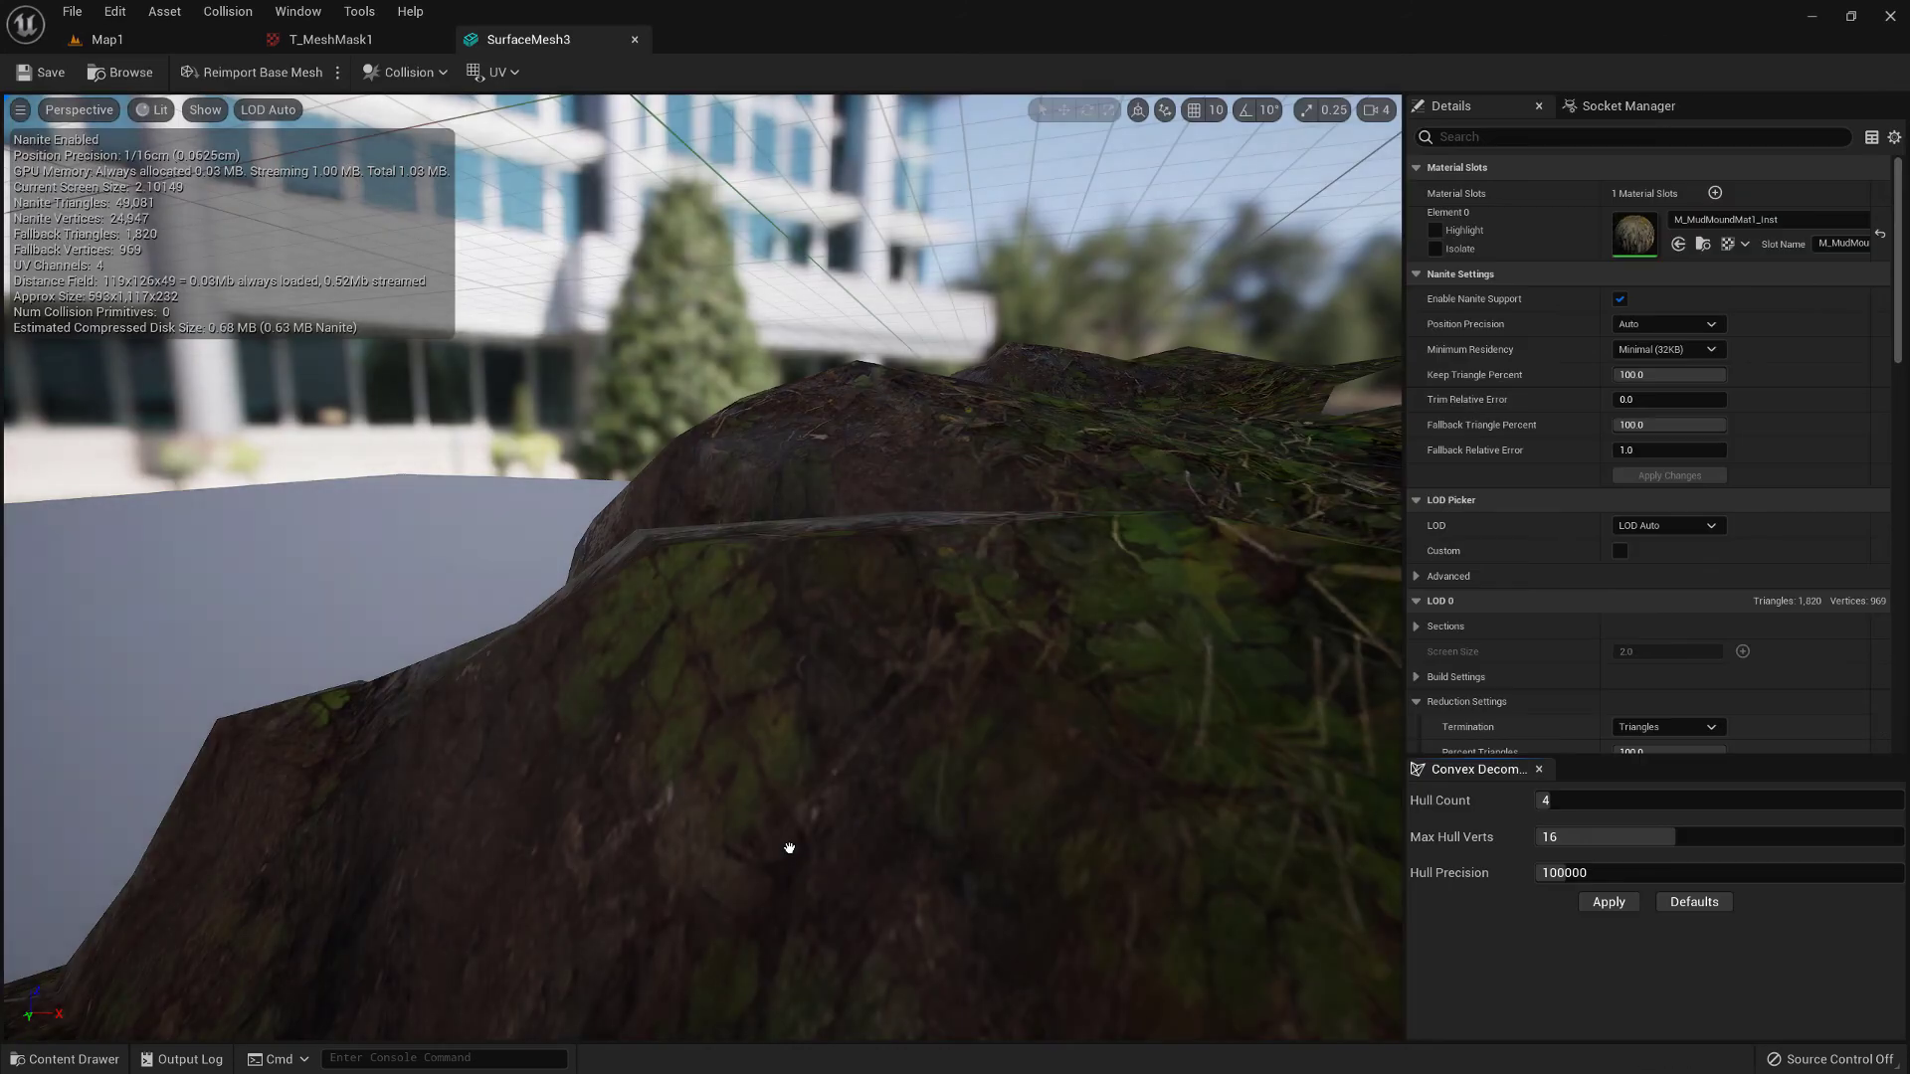
left_click_drag(701, 567, 336, 119, "alt")
left_click(637, 40)
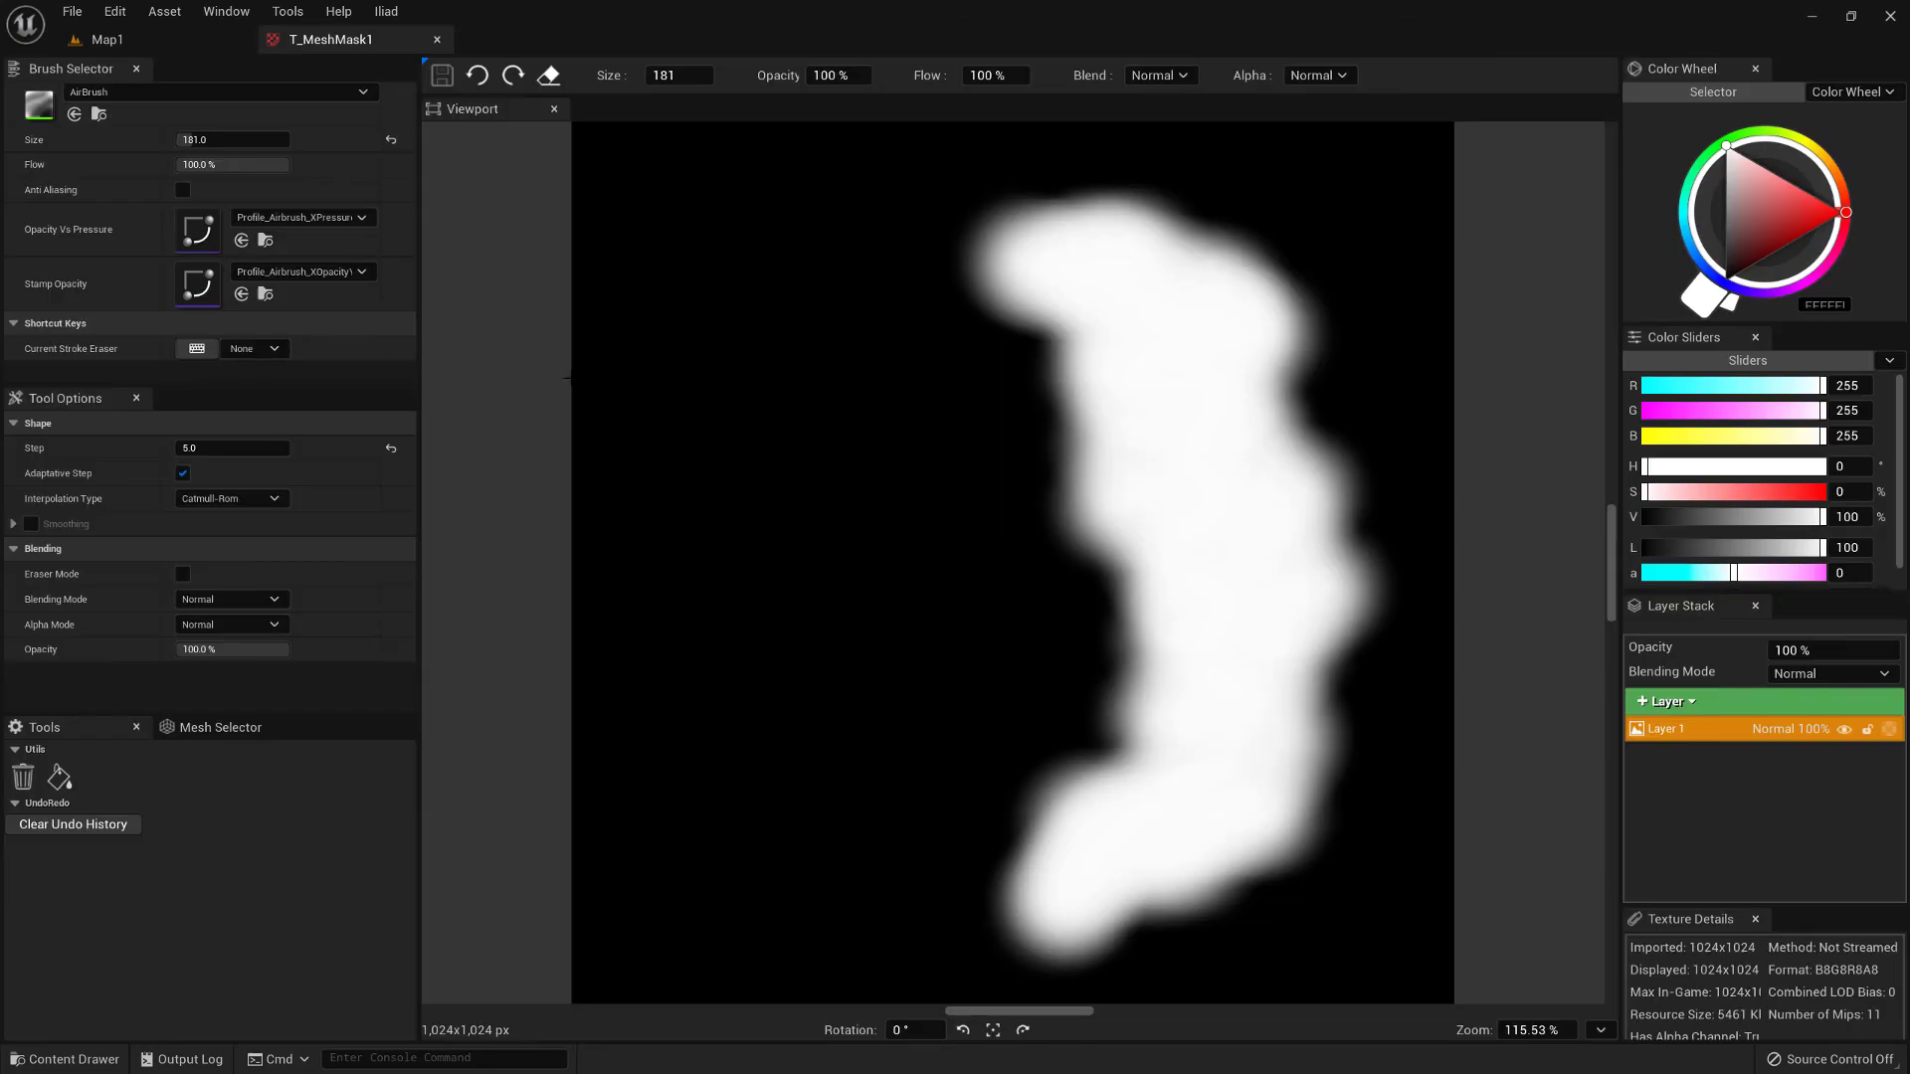
left_click(152, 43)
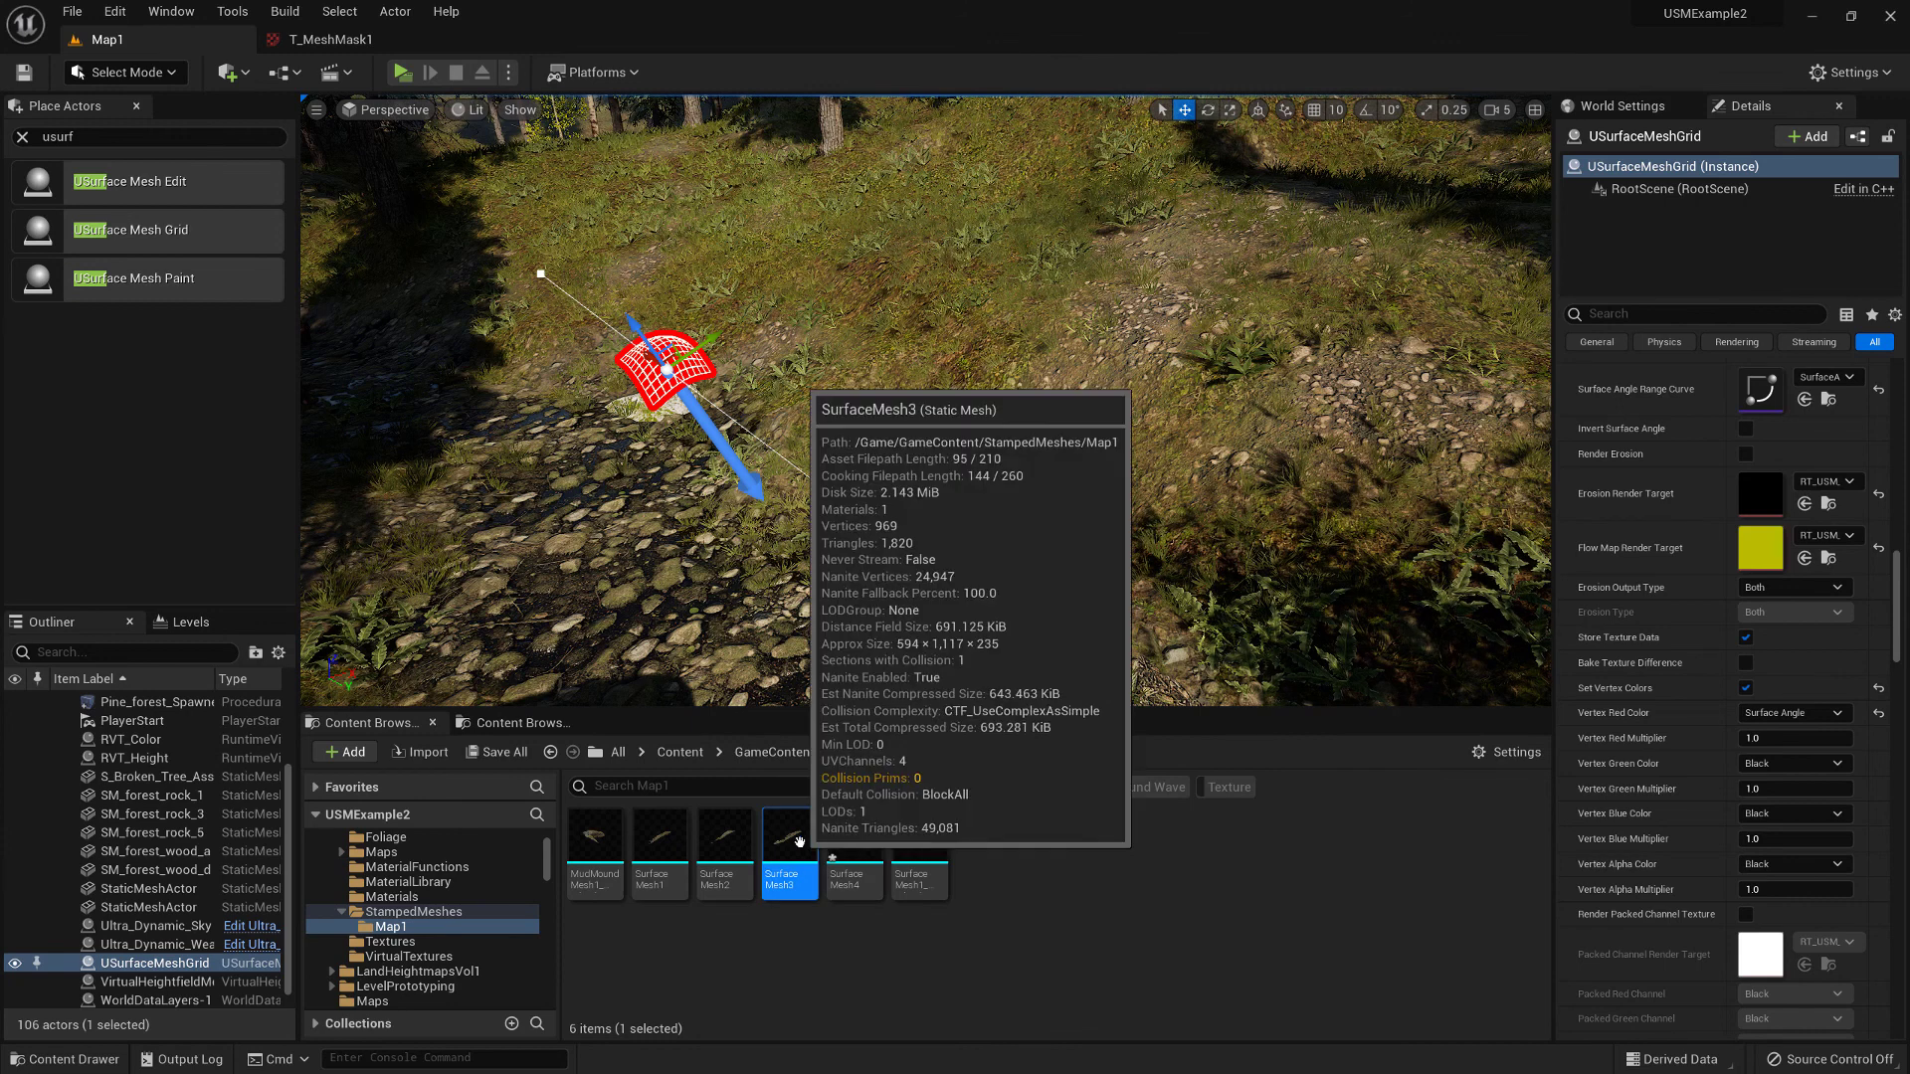
Assign SurfaceMesh3 as the mesh grid's Place Mesh in its Link settings
left_click_drag(1897, 612, 1871, 956)
scroll(1871, 956, "down", 4)
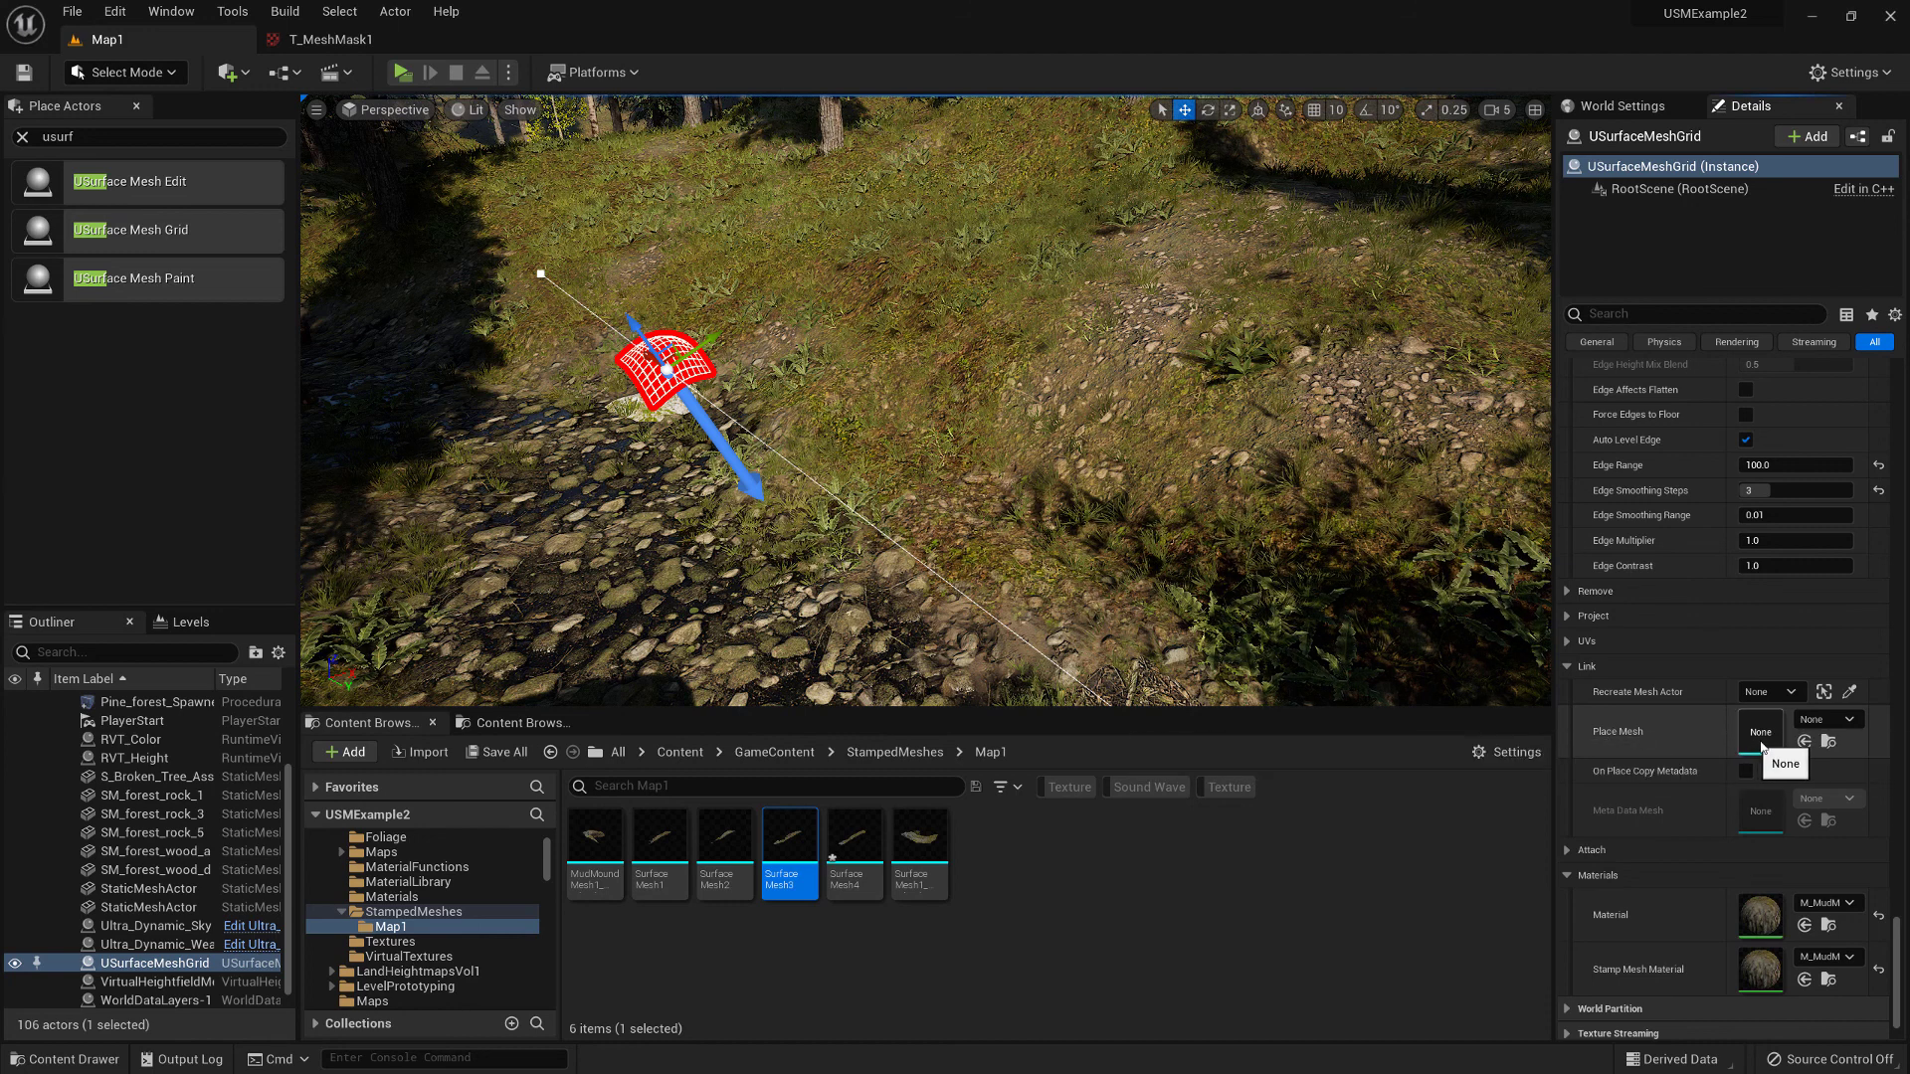
left_click(1804, 742)
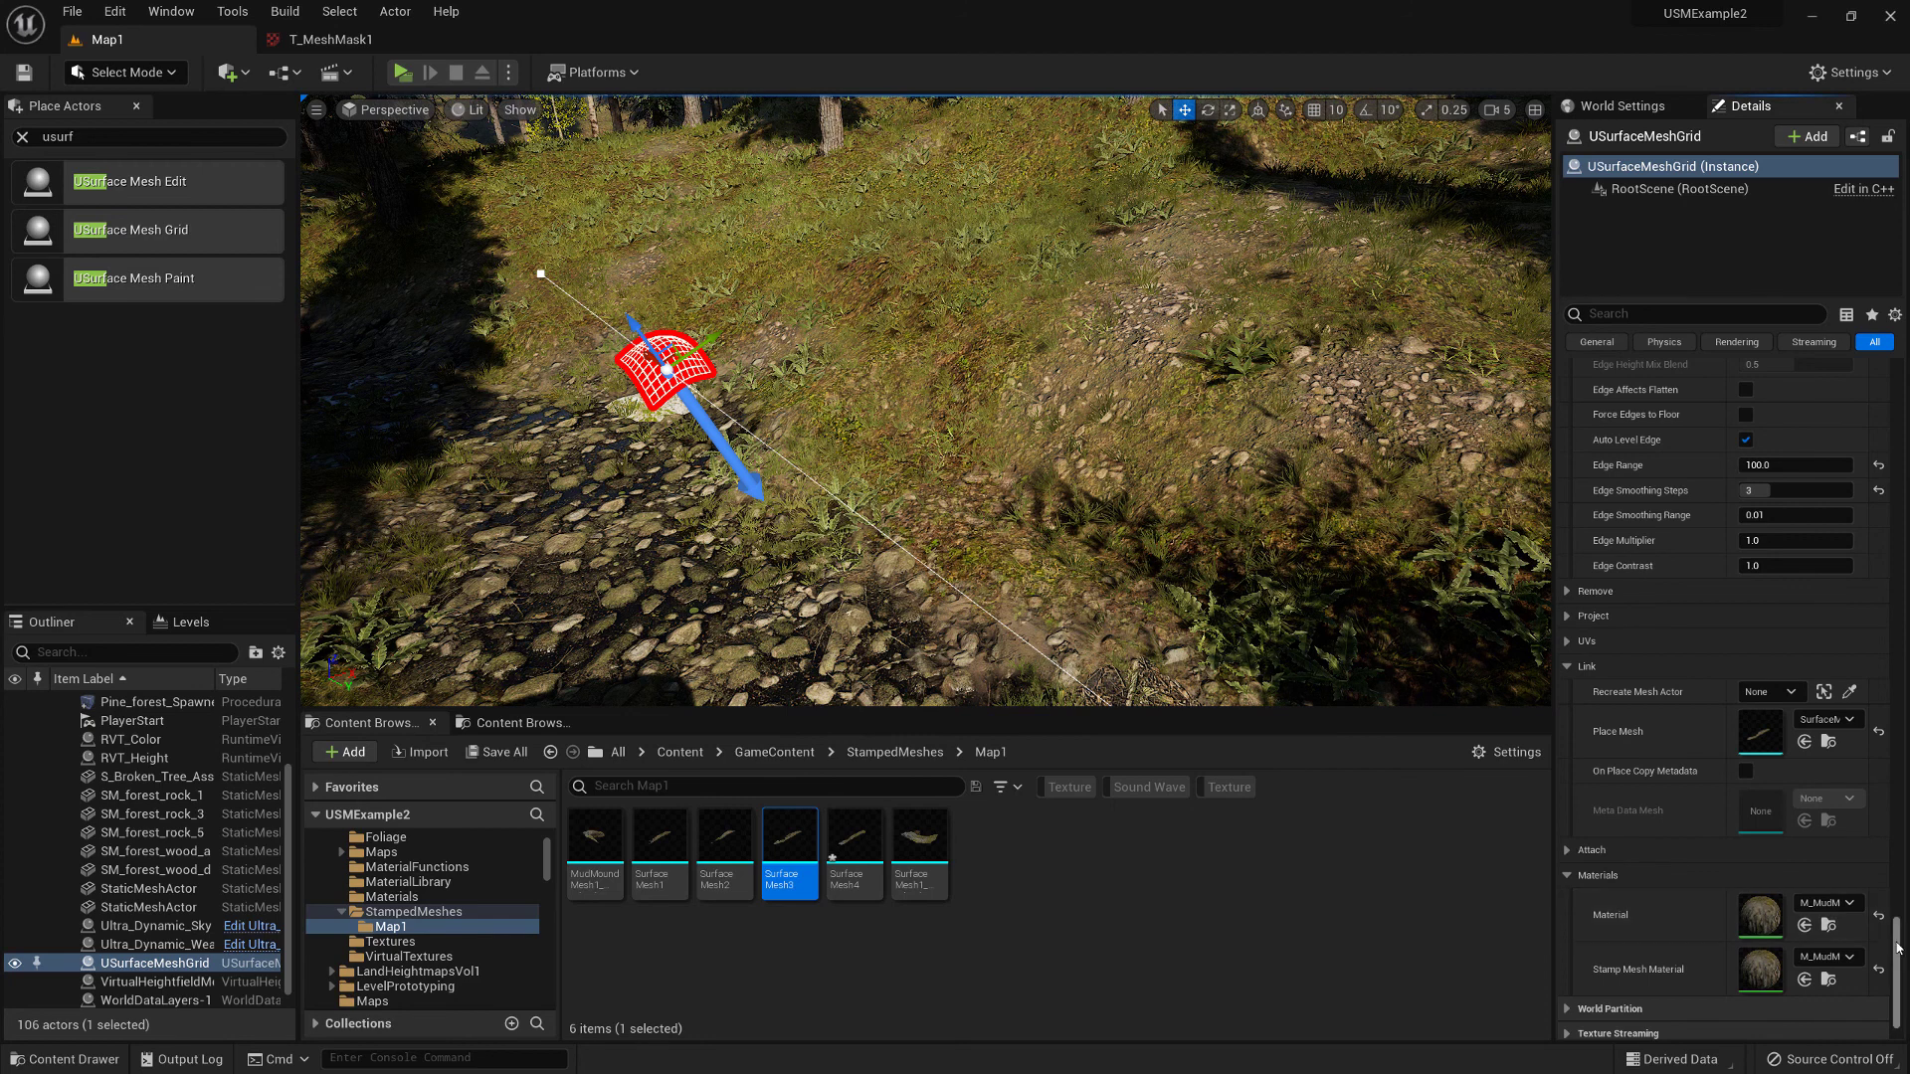
Place the assigned SurfaceMesh3 mound in the level from the mesh grid's actions, inspect it, and undo the placement
left_click_drag(1895, 942, 1896, 661)
scroll(1814, 570, "up", 5)
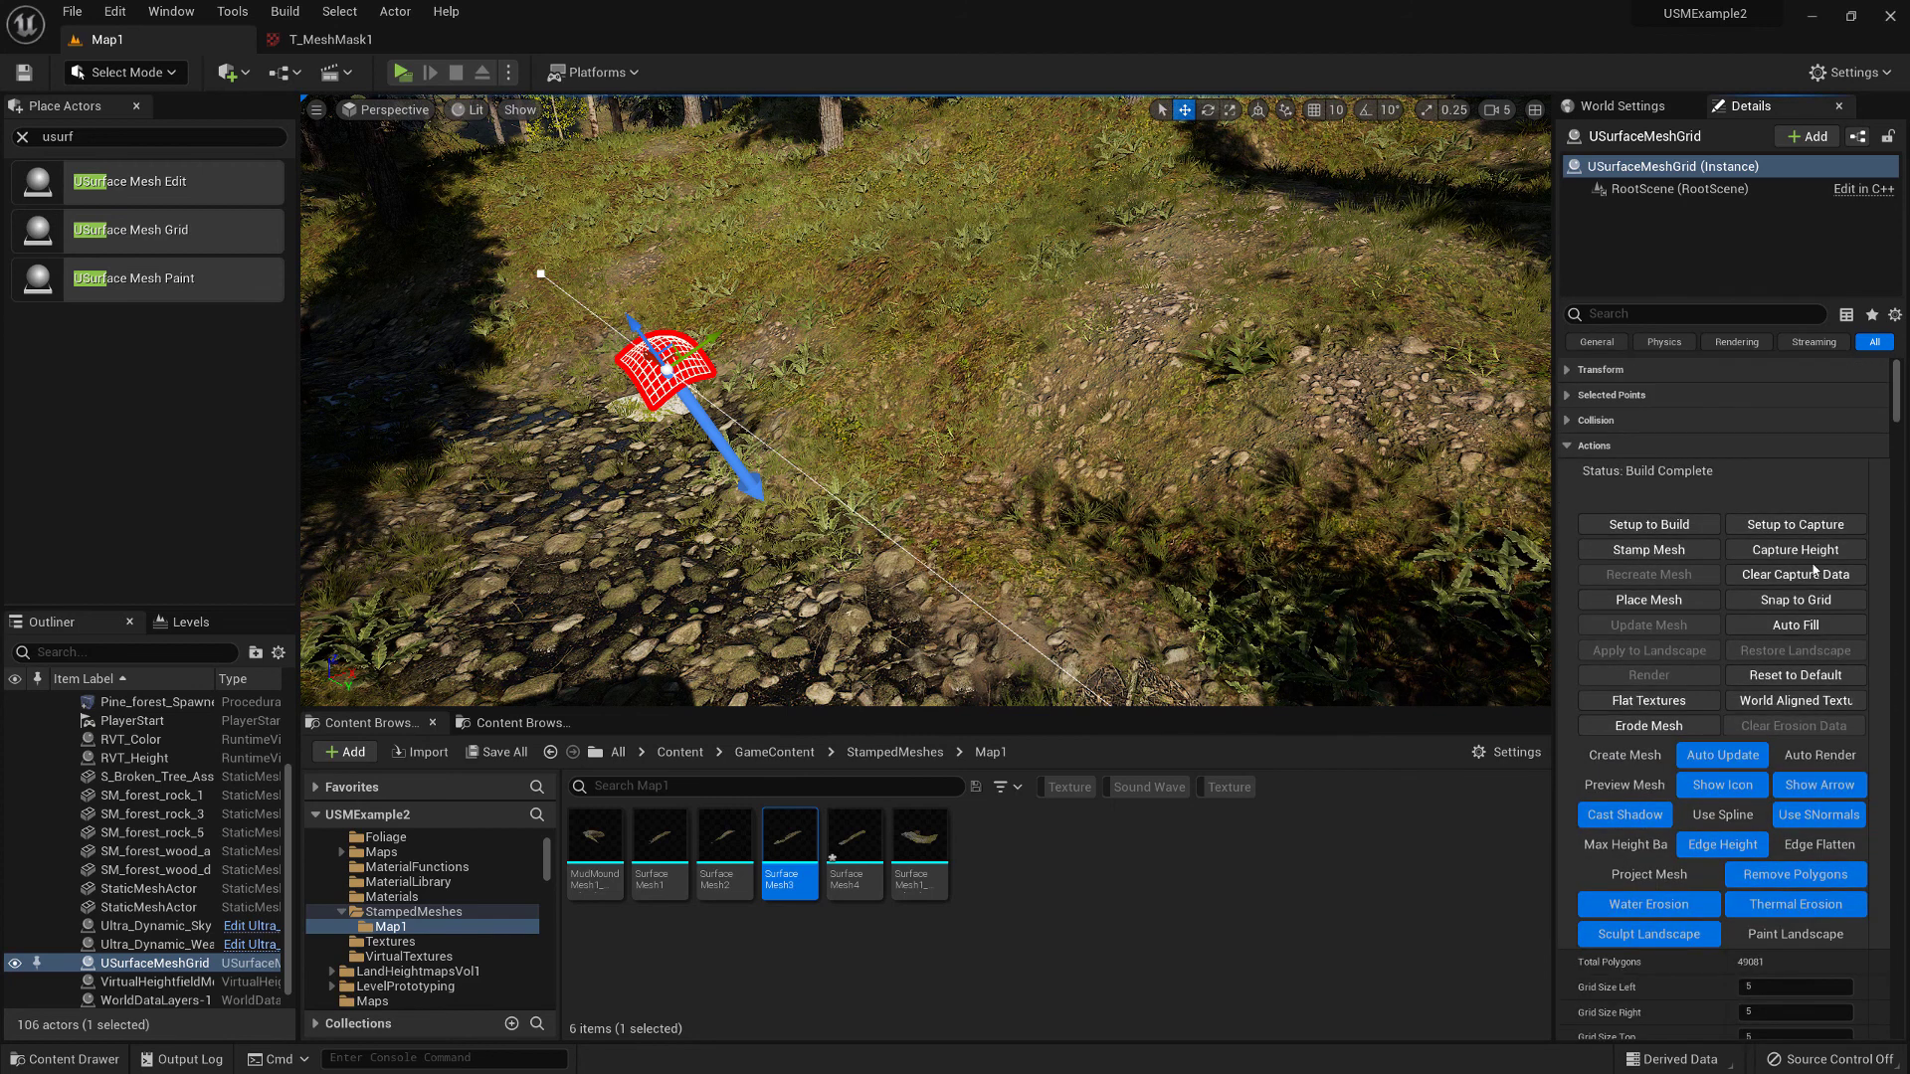
left_click(1643, 600)
right_click_drag(926, 400, 1024, 388)
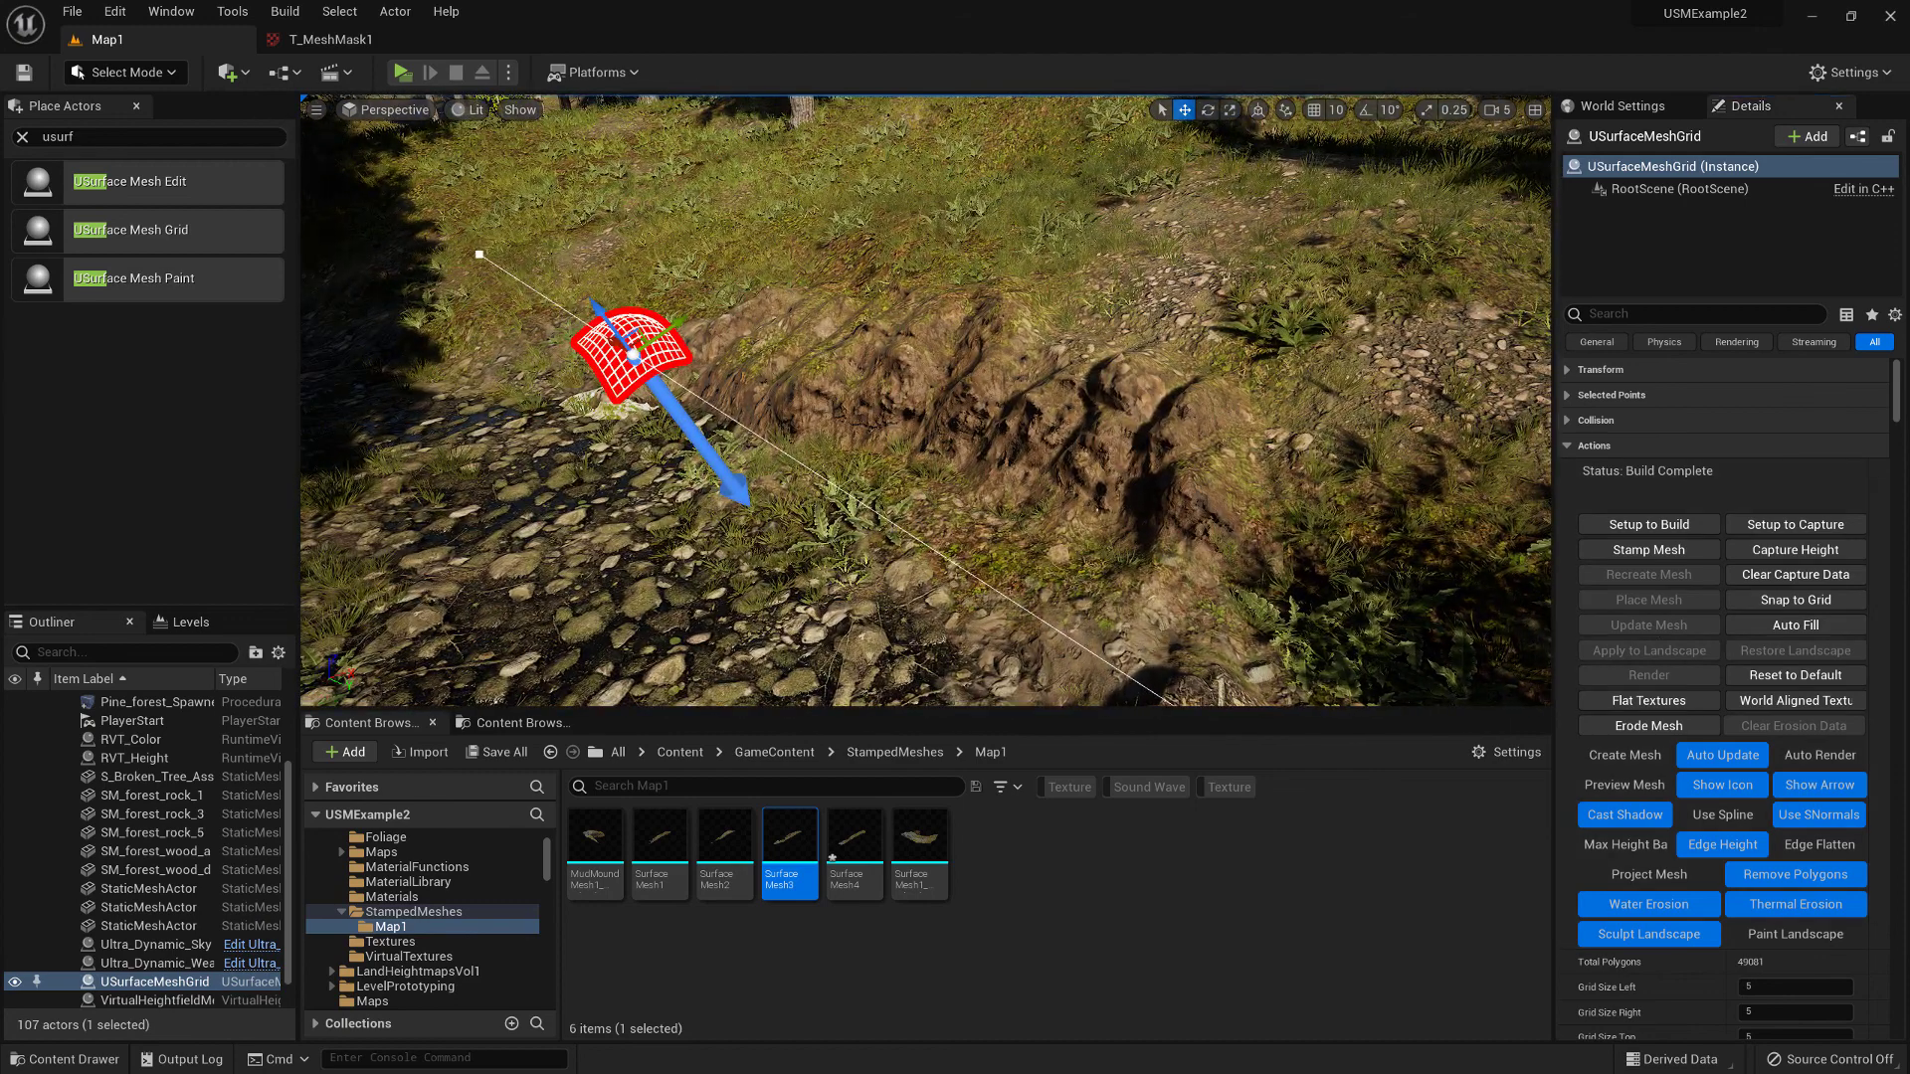
key("ctrl+z")
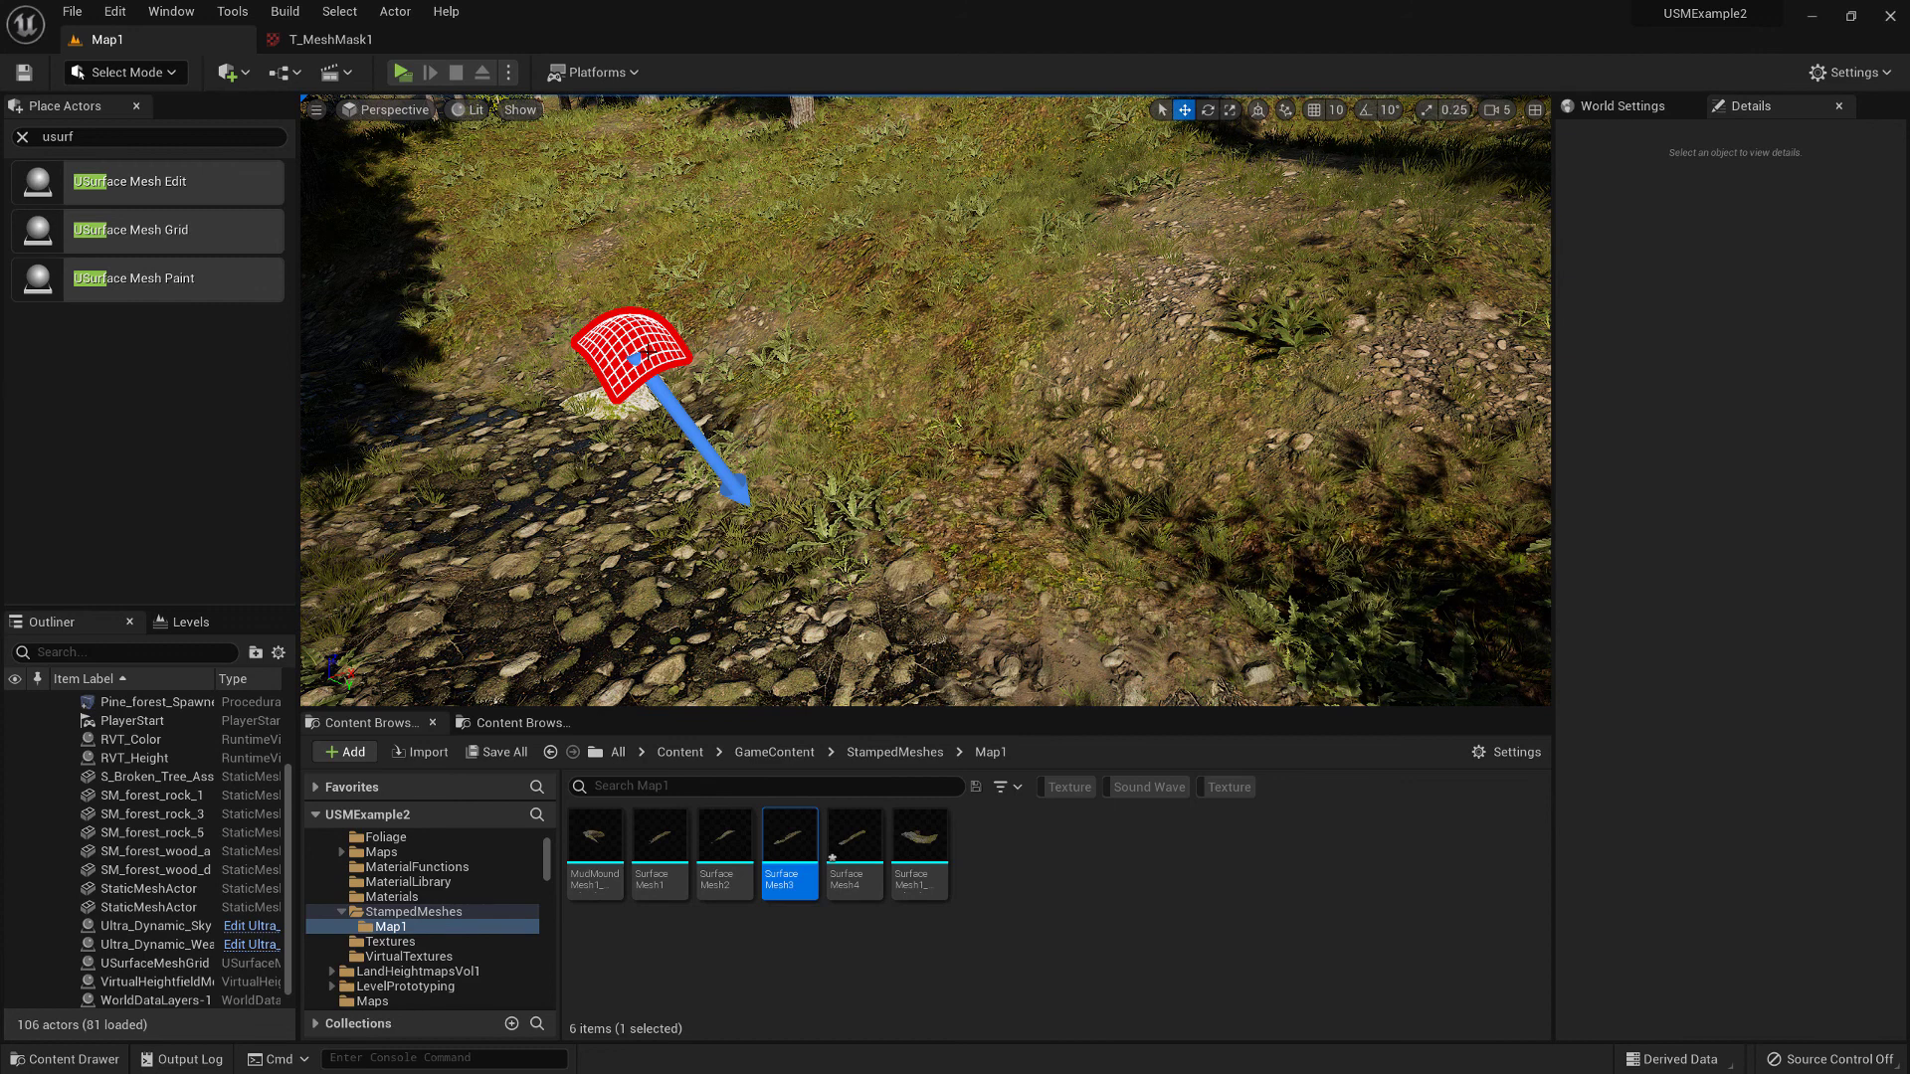
Assign SurfaceMesh4 as the mesh grid's Place Mesh and place that mound in the level
left_click(648, 353)
left_click_drag(1898, 418, 1900, 1000)
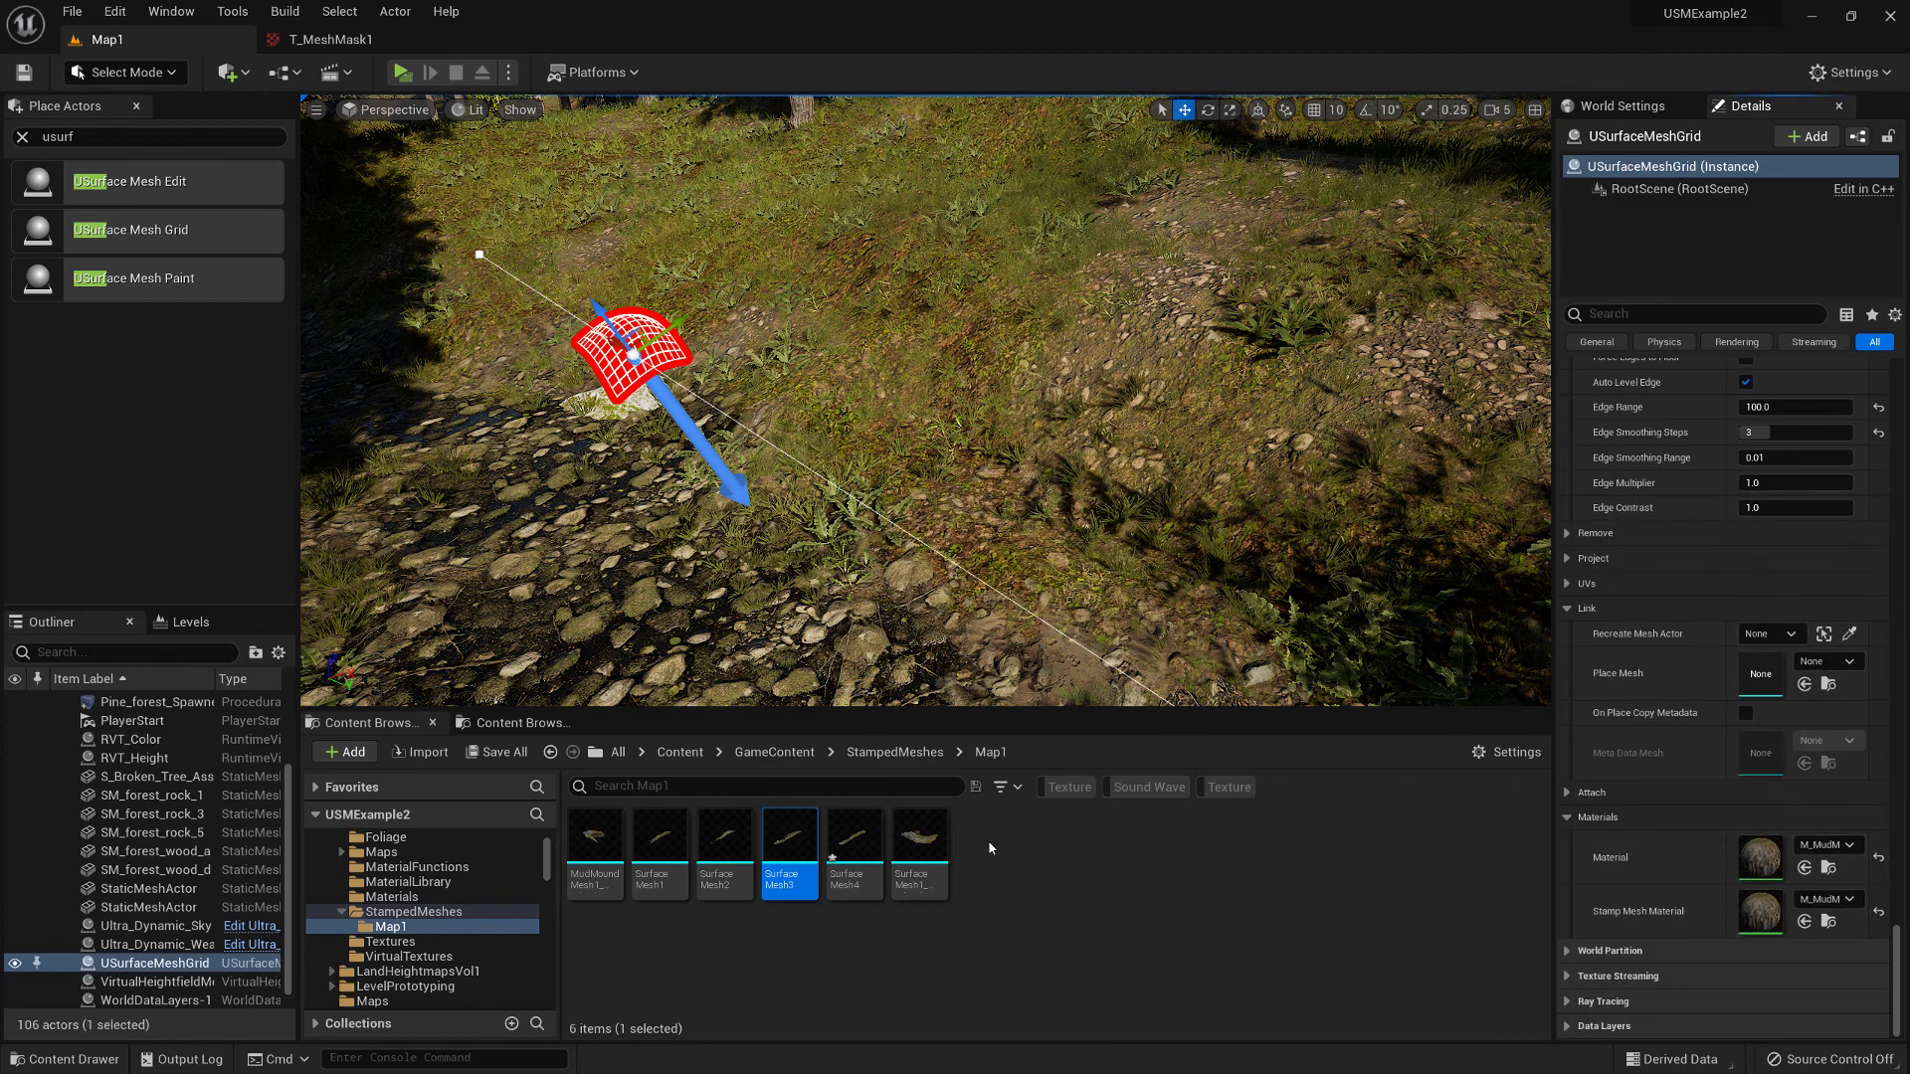
left_click(854, 840)
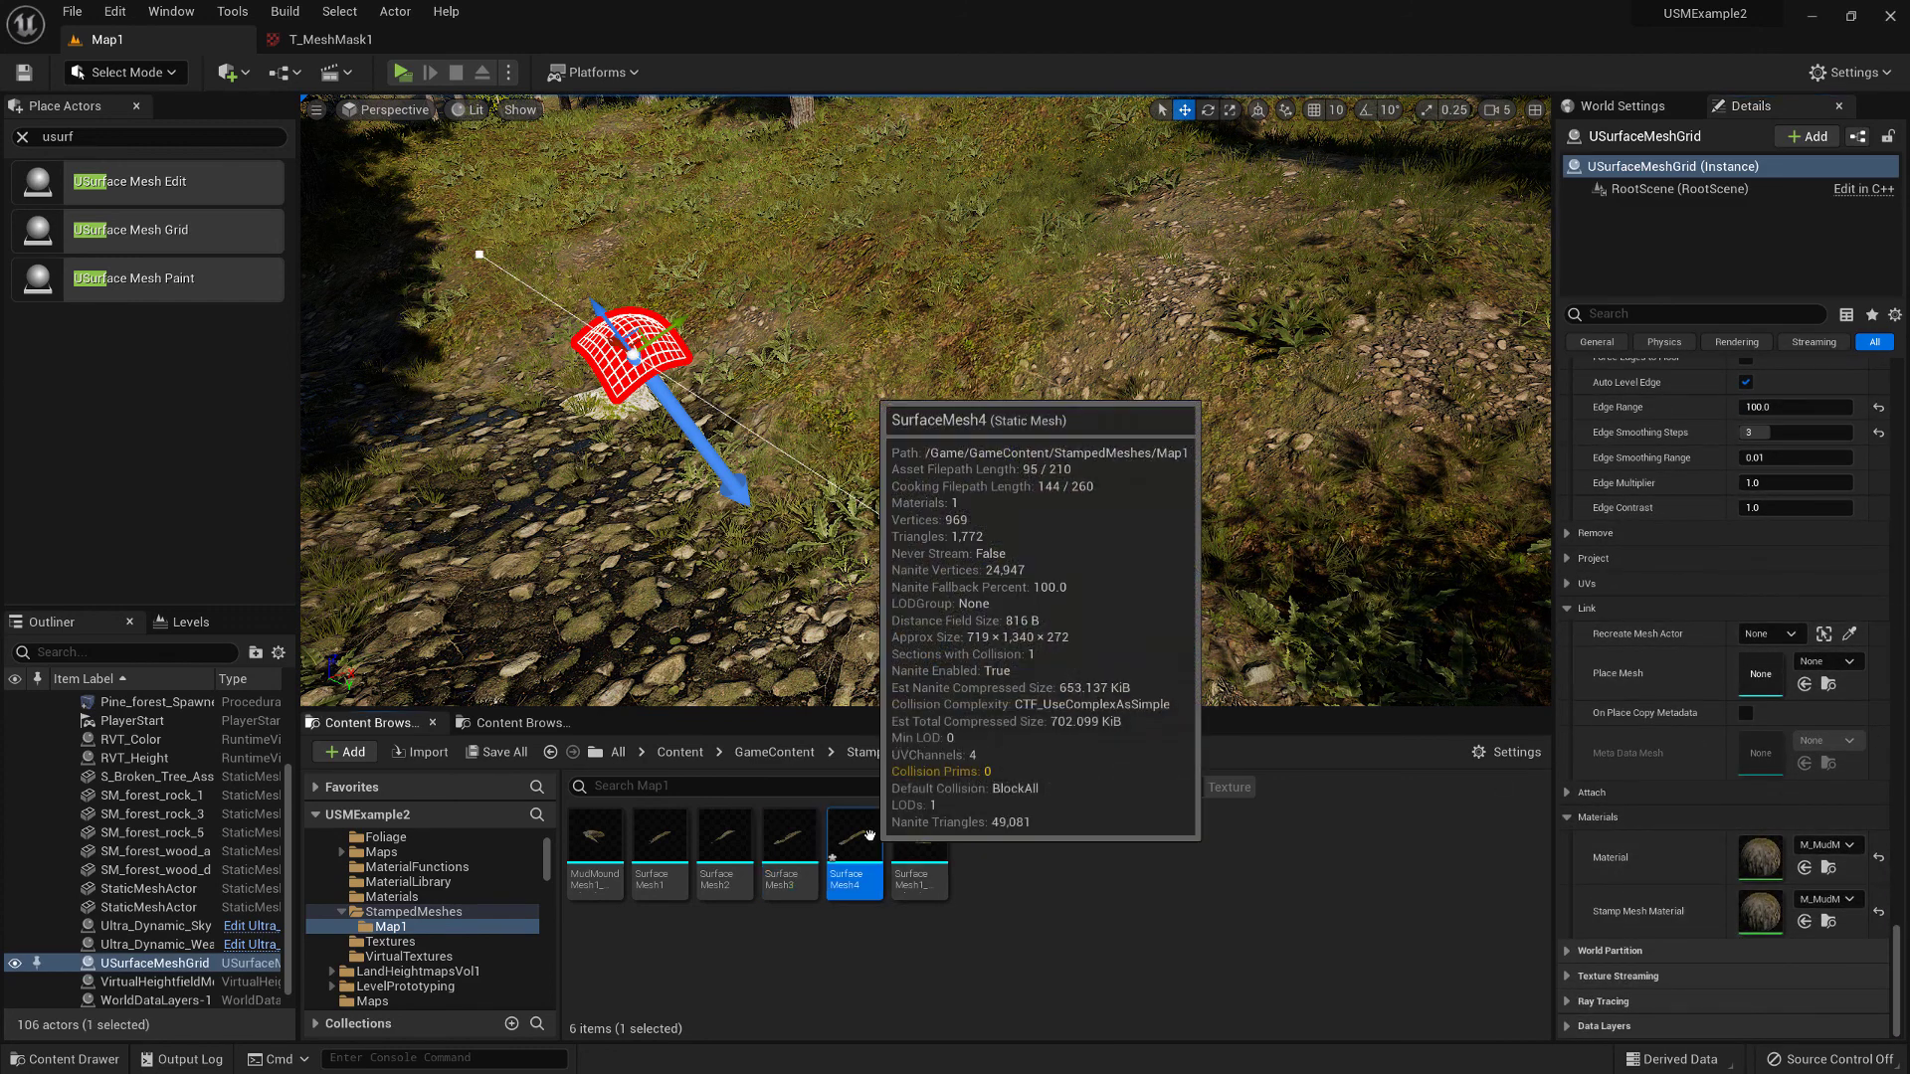
left_click(1804, 683)
left_click_drag(1898, 980, 1898, 344)
left_click(1658, 602)
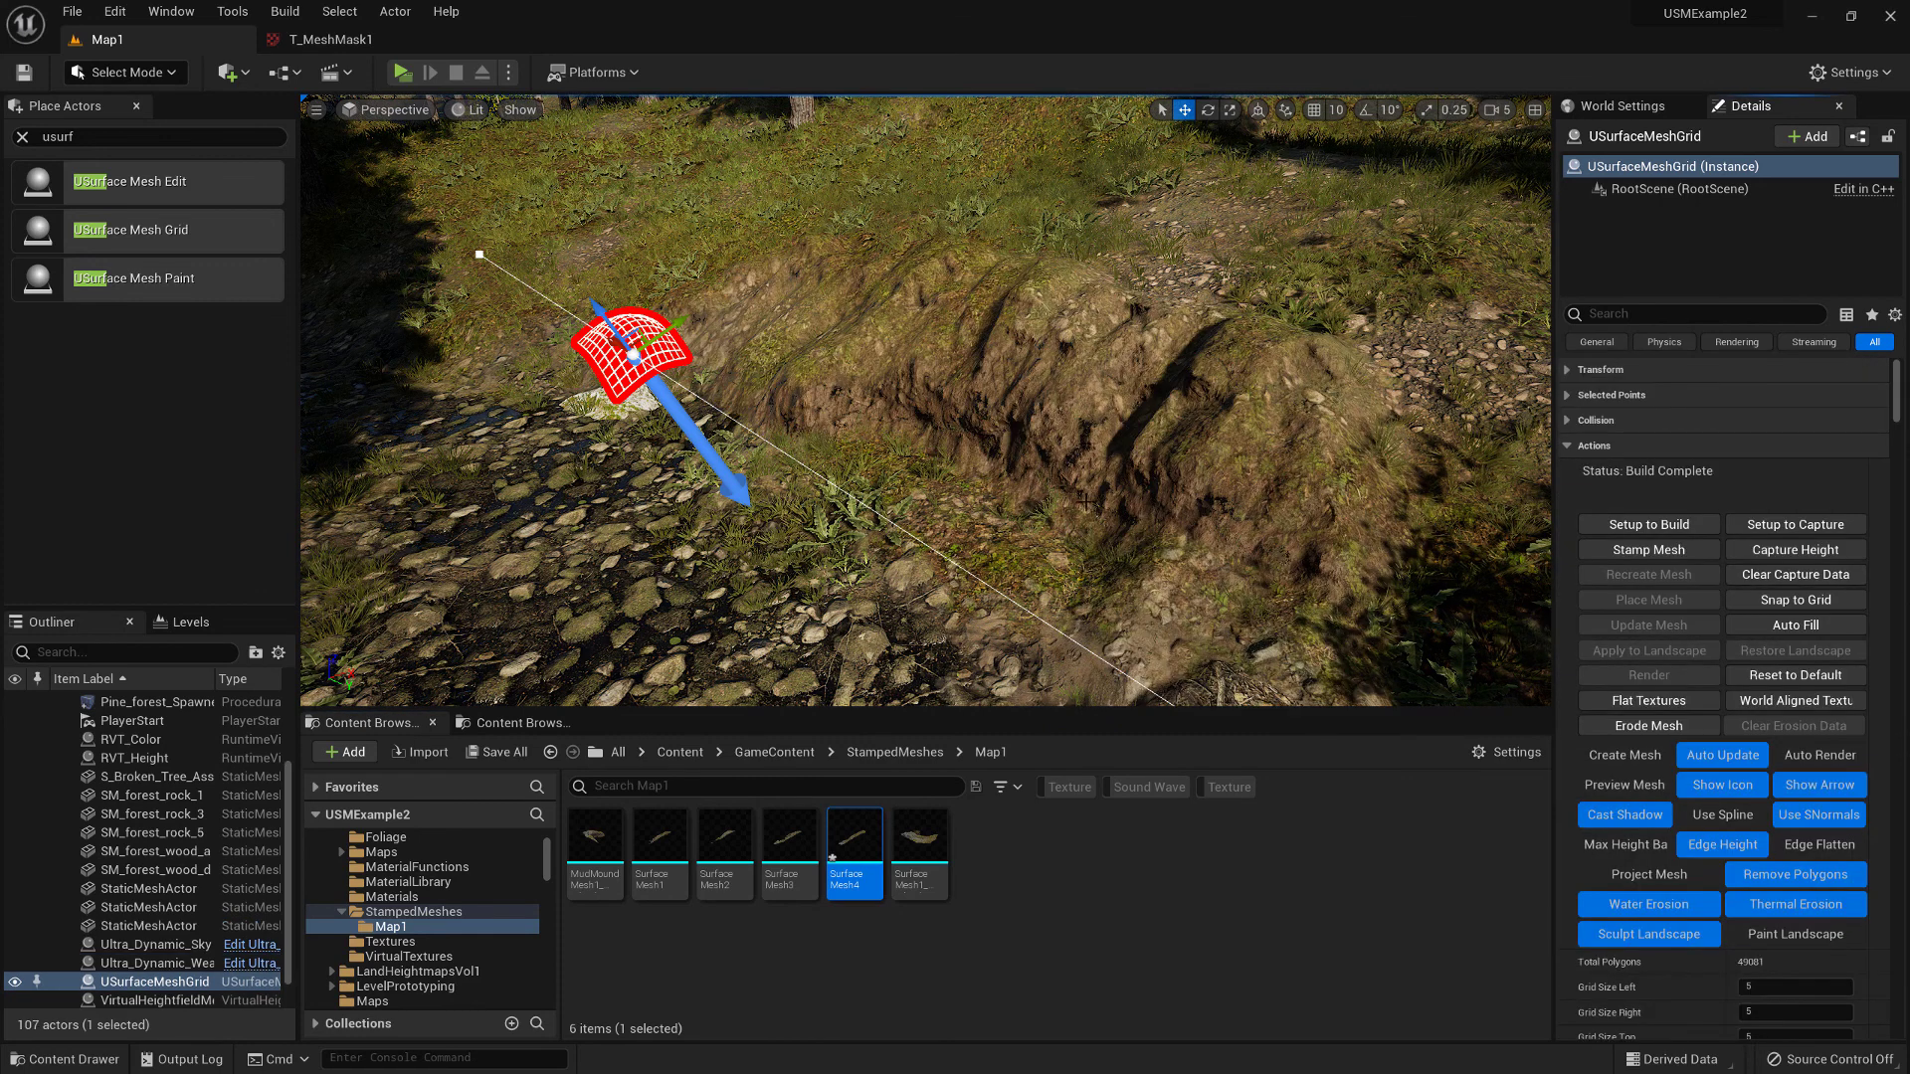
Run the level in a preview window and move the character over and around the placed mud mound to inspect it
mouse_move(623, 210)
right_mouse_down()
mouse_move(597, 199)
mouse_move(623, 209)
right_mouse_up()
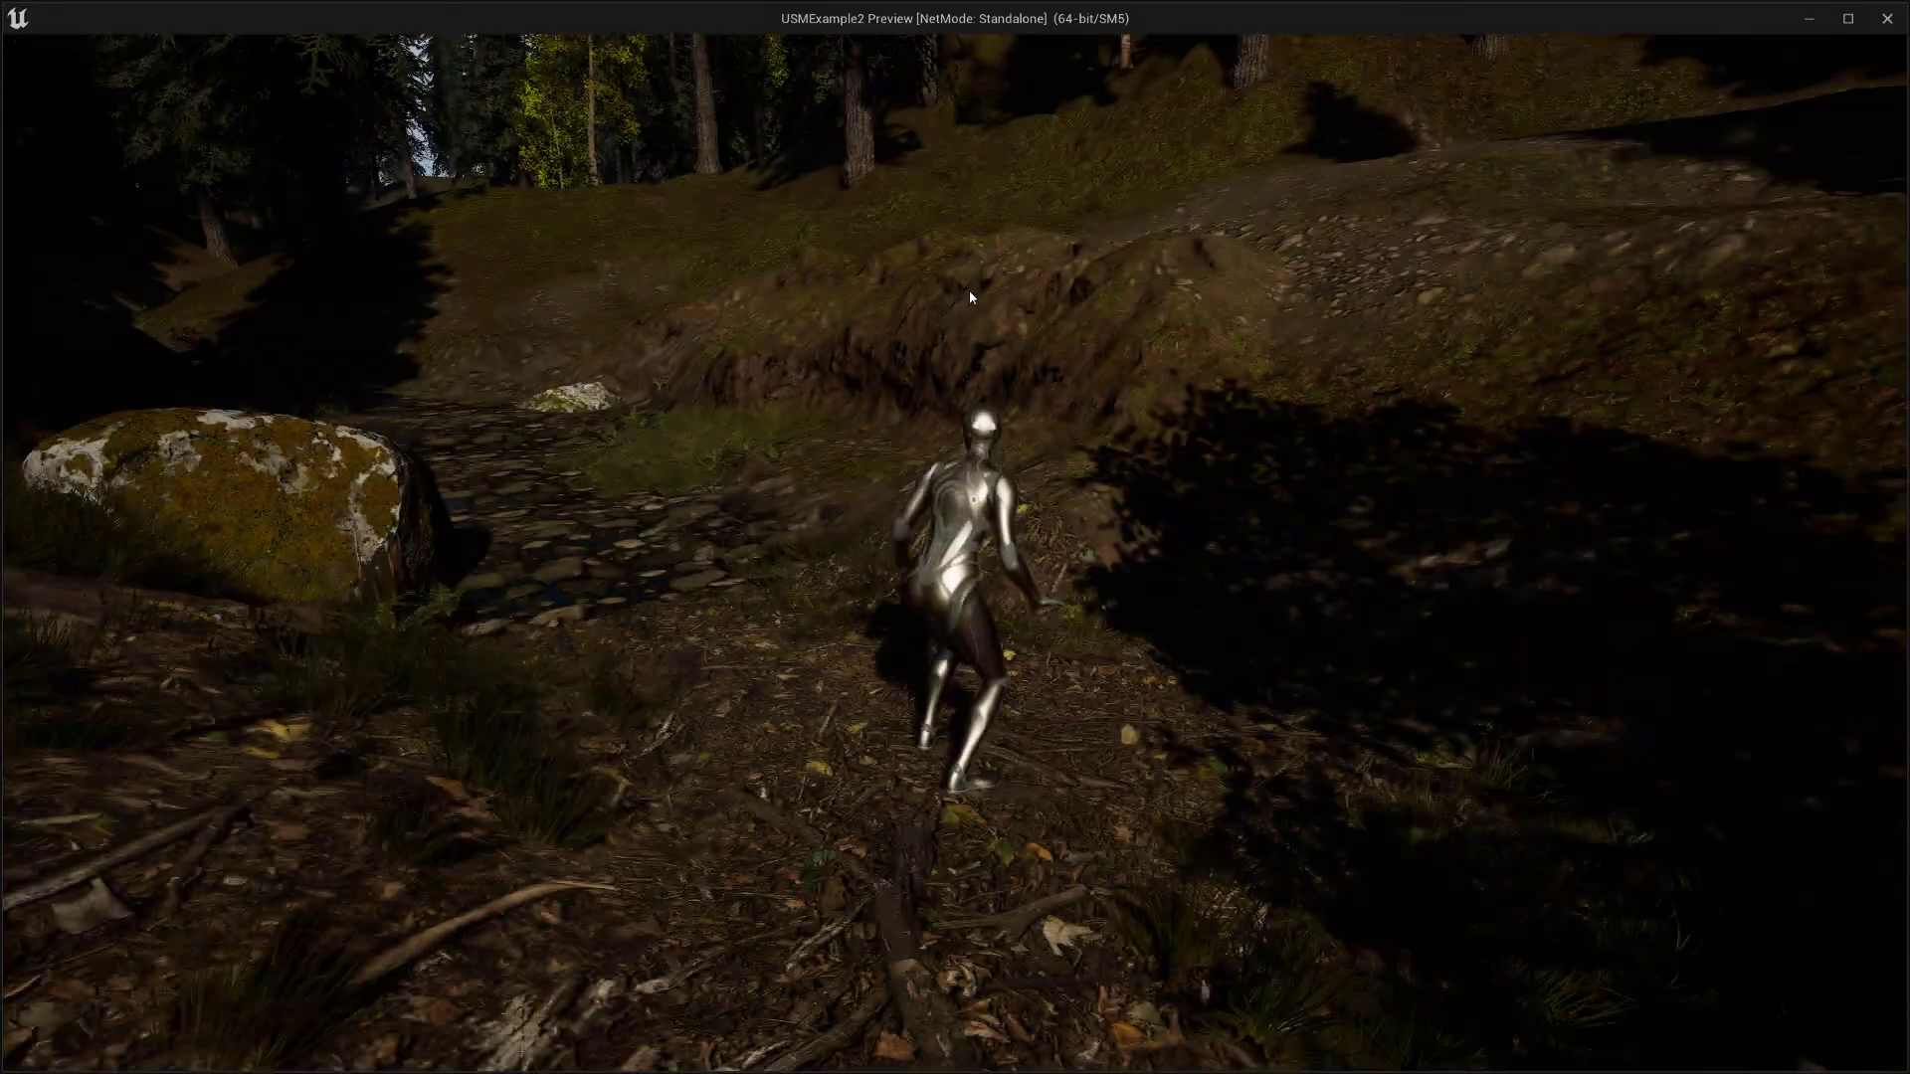
left_click(969, 291)
key("w")
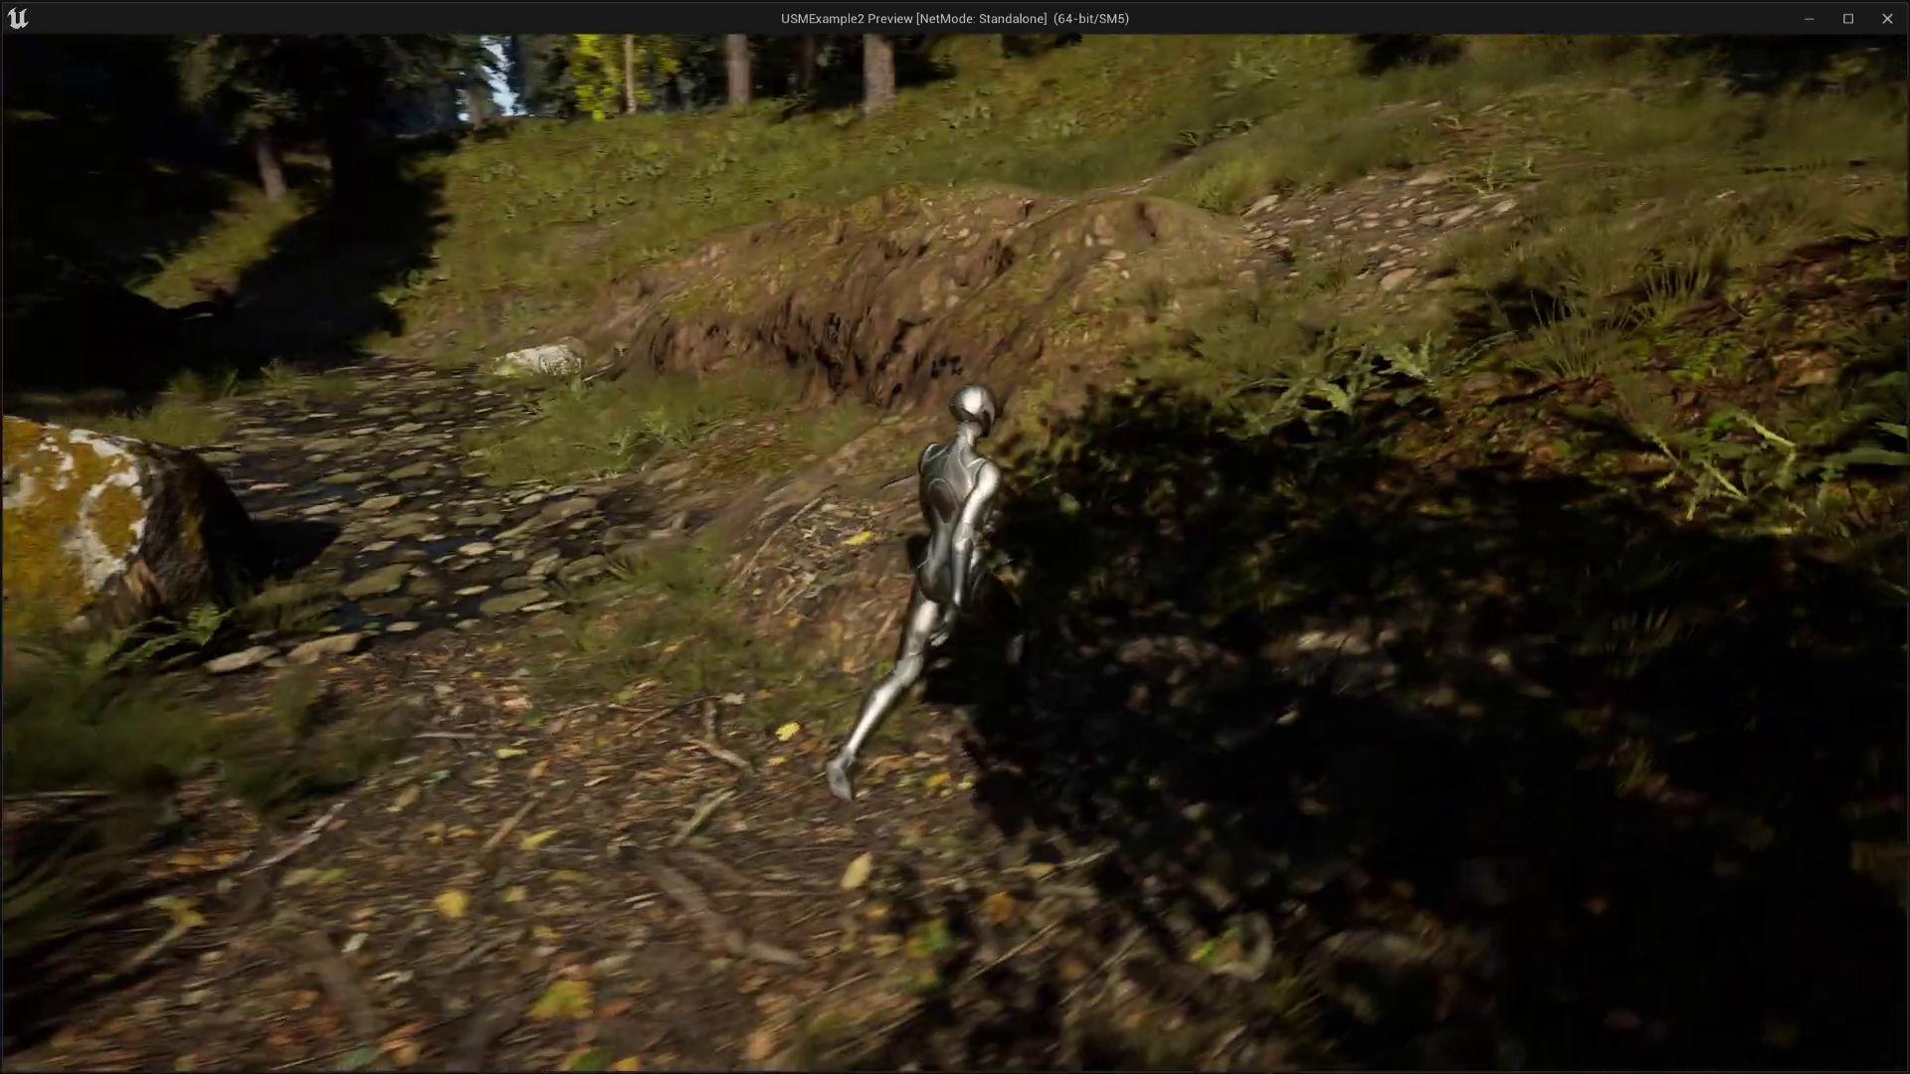
key("w")
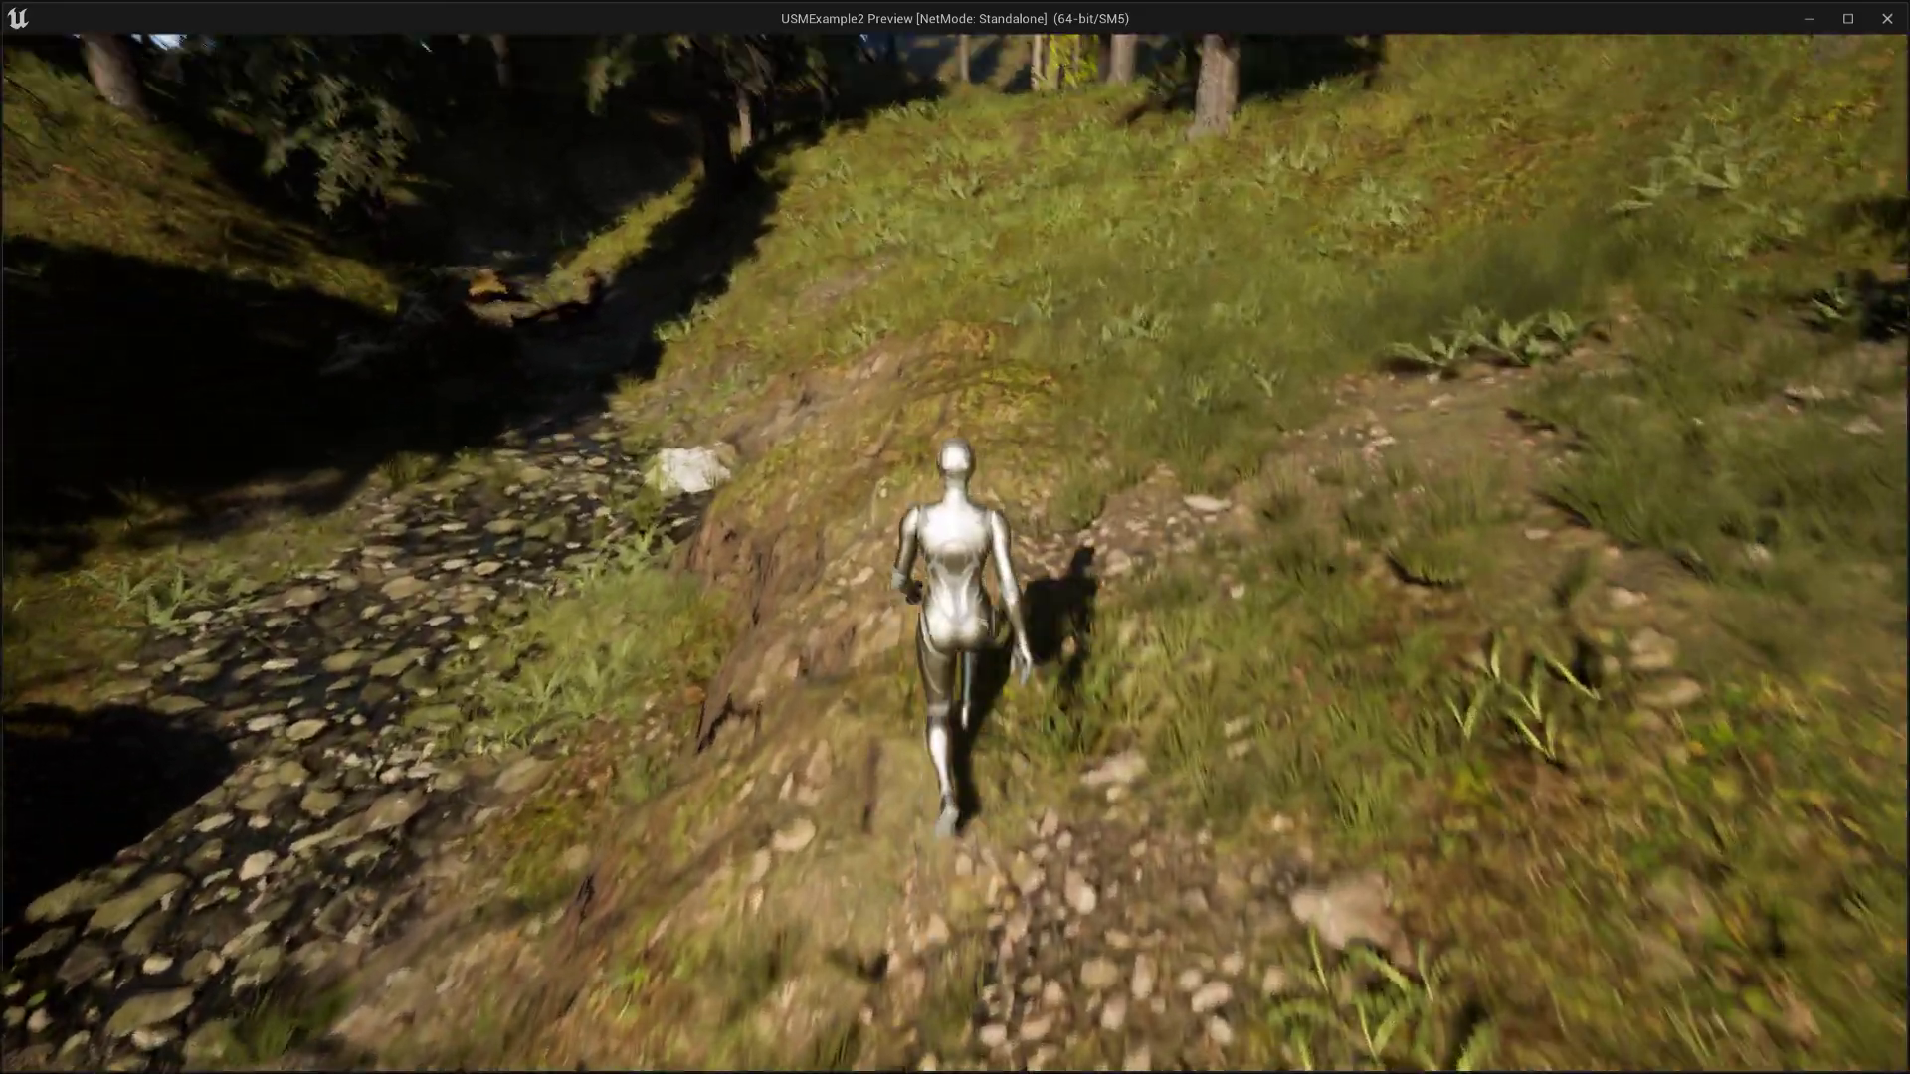
key("w")
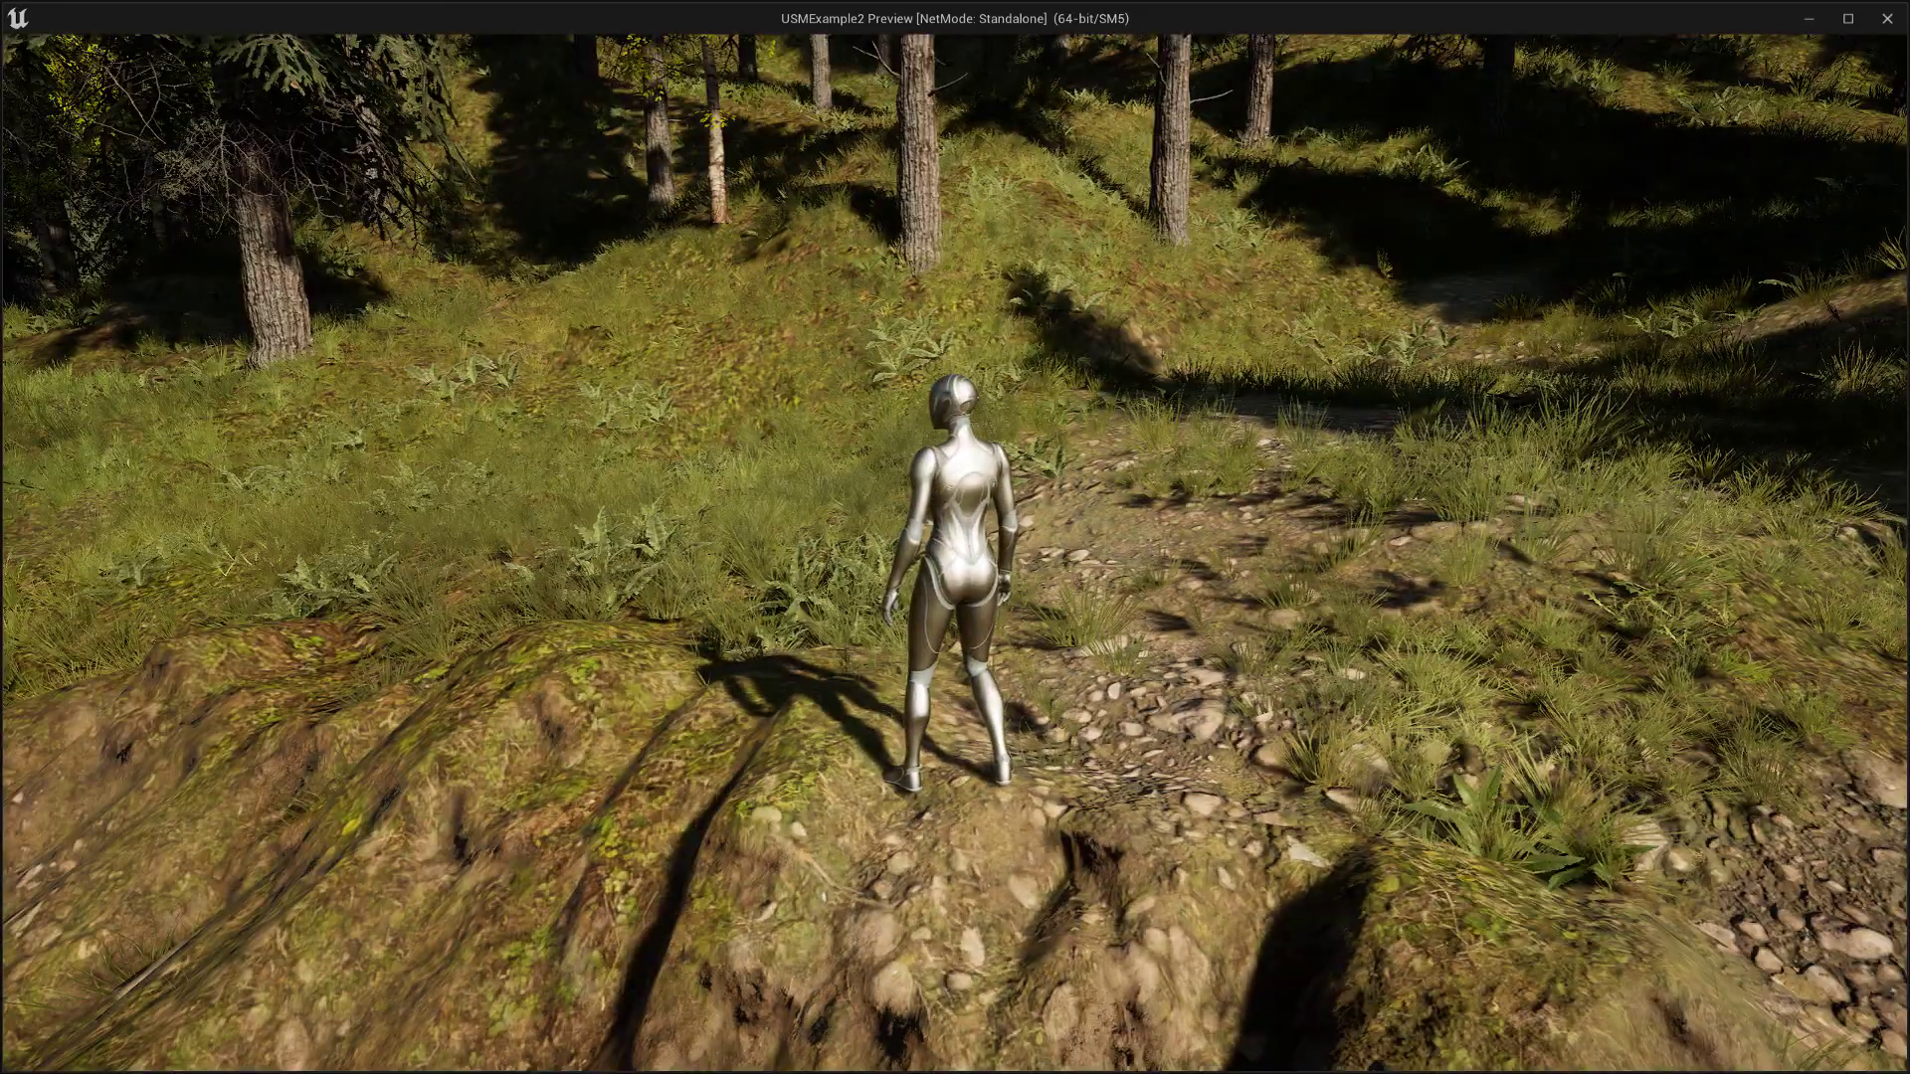
key("a")
key("s")
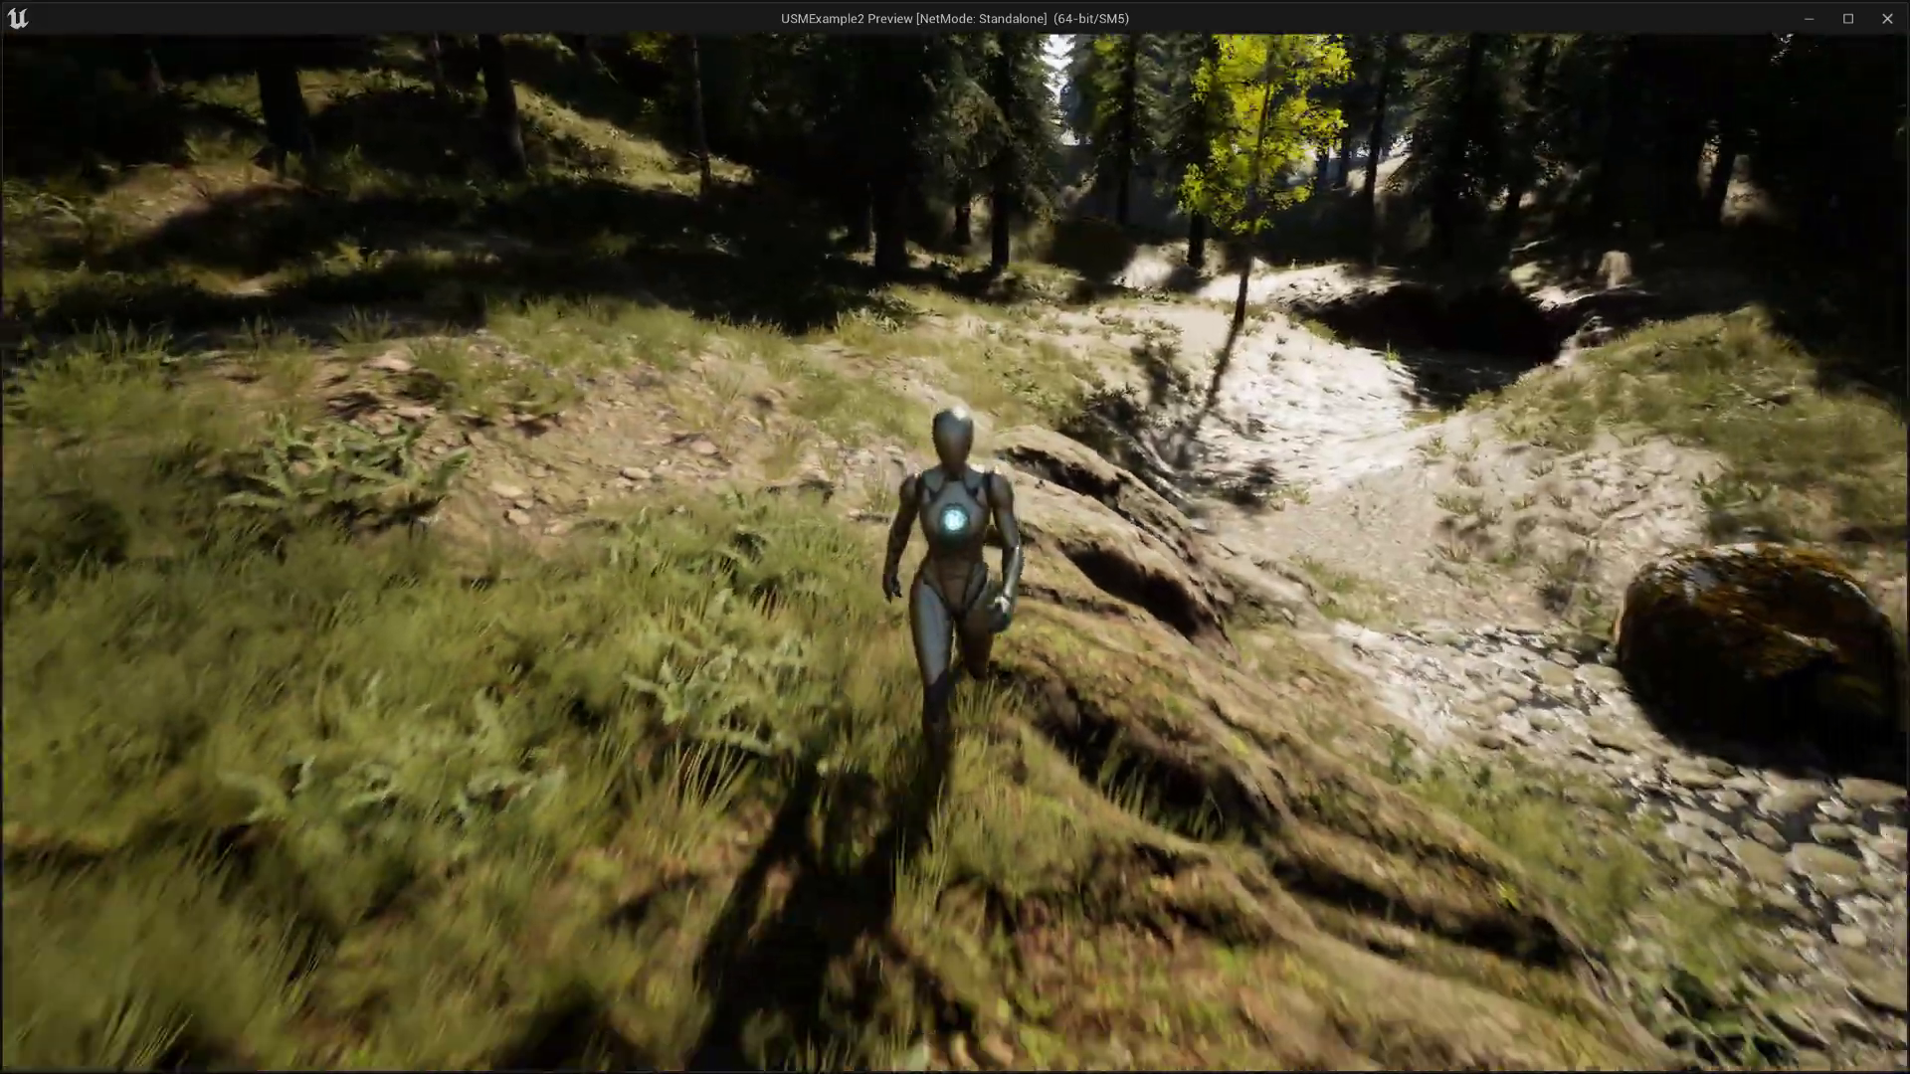
key("d")
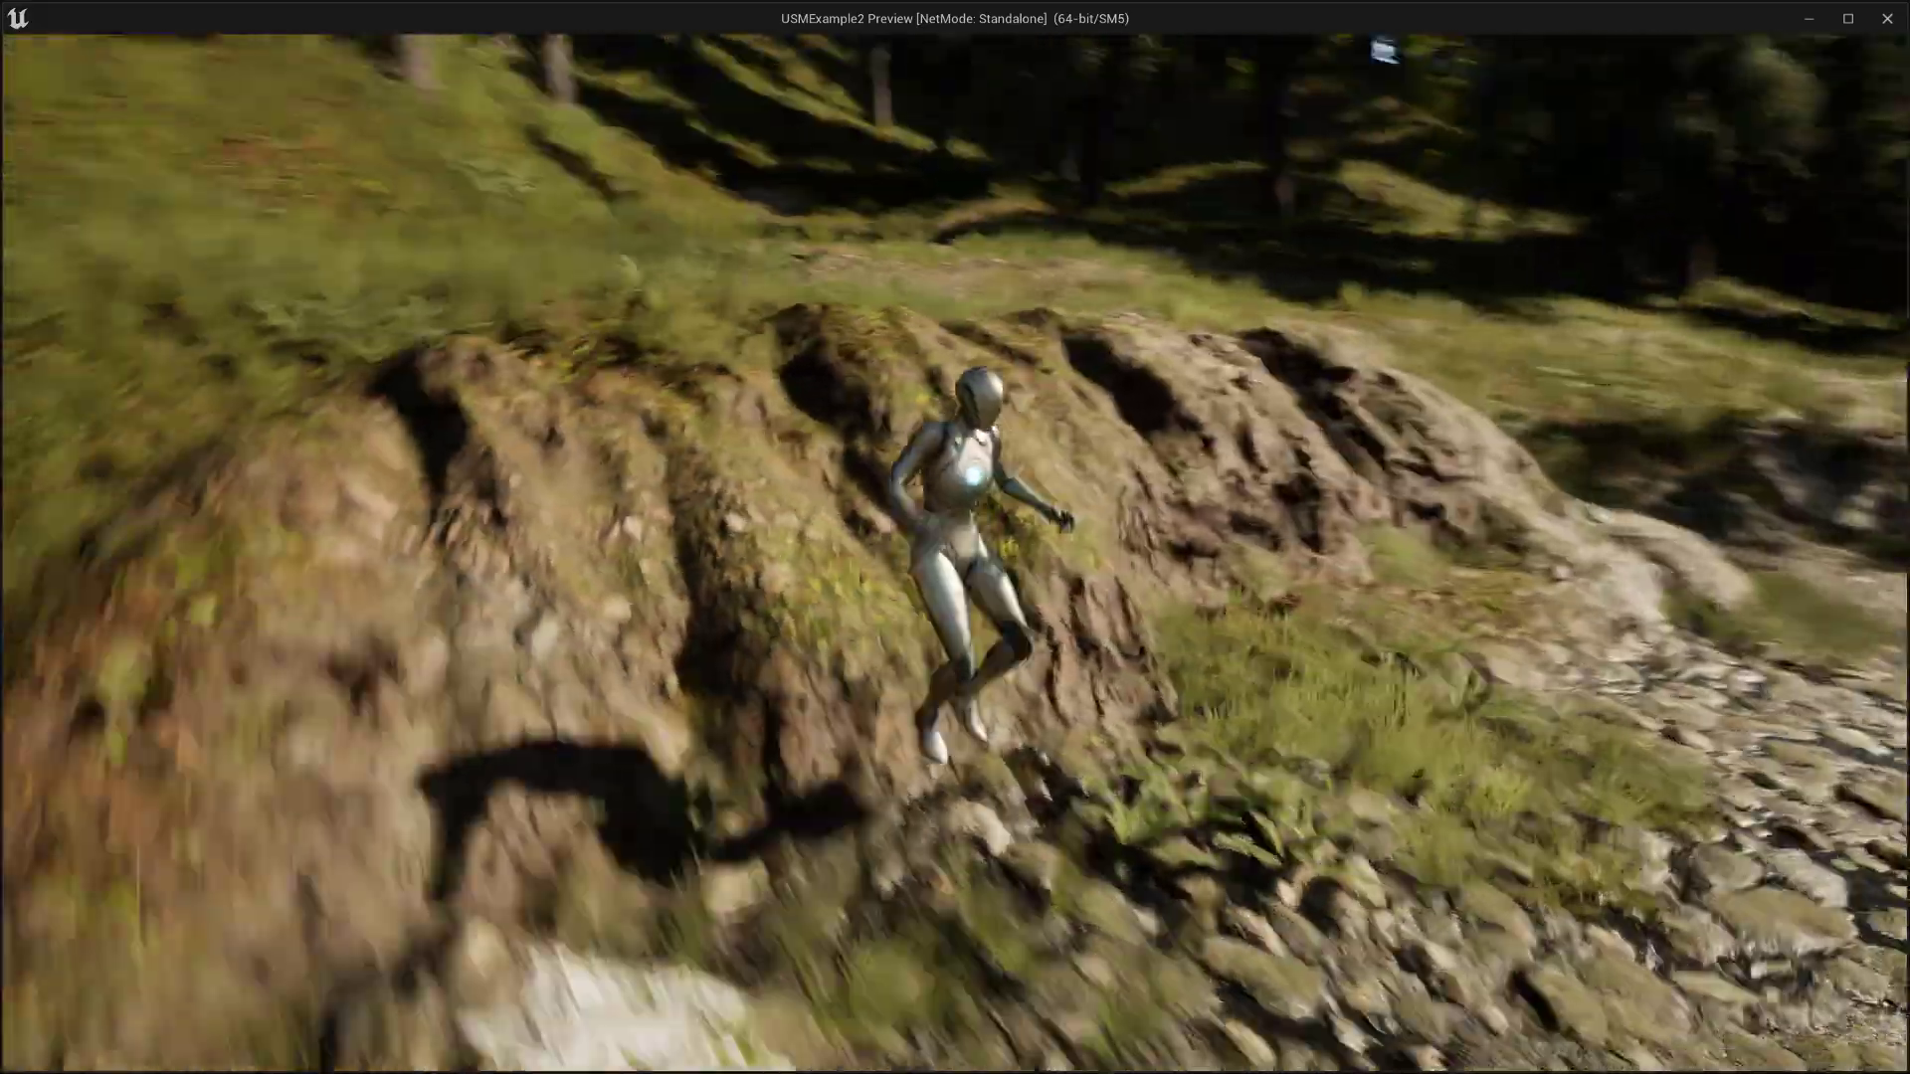